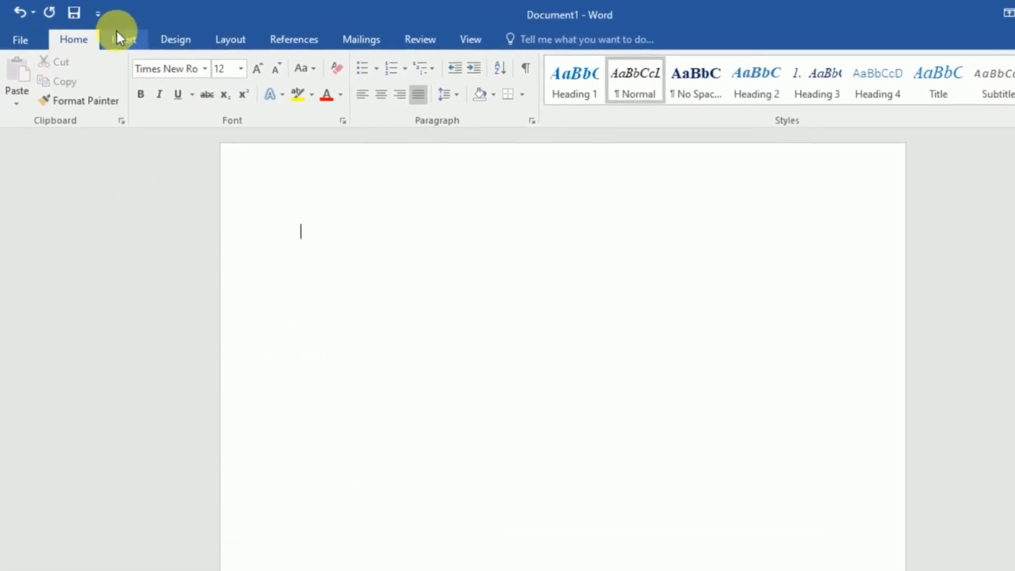
Look through the ribbon's Home, Insert, Design, References and Review command groups
{"action": "left_click", "coordinate": [125, 38]}
{"action": "left_click", "coordinate": [175, 39]}
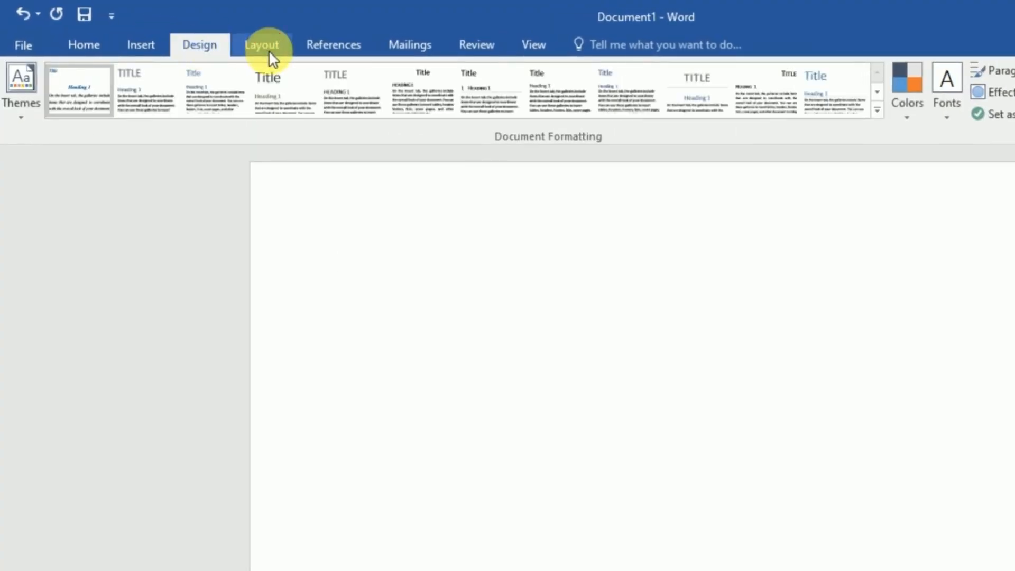
{"action": "left_click", "coordinate": [269, 50]}
{"action": "left_click", "coordinate": [323, 41]}
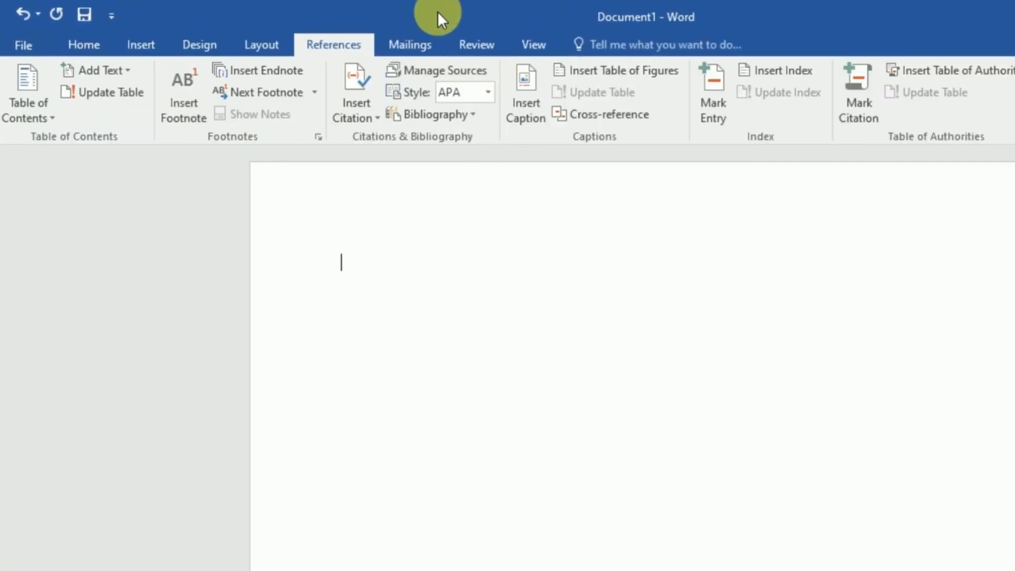
{"action": "left_click", "coordinate": [80, 47]}
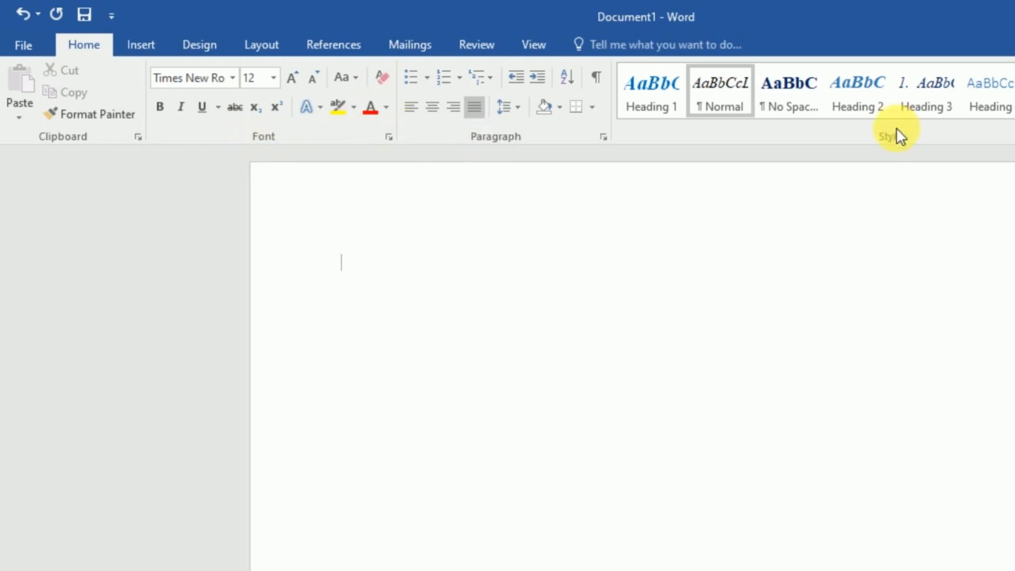
{"action": "left_click", "coordinate": [139, 45]}
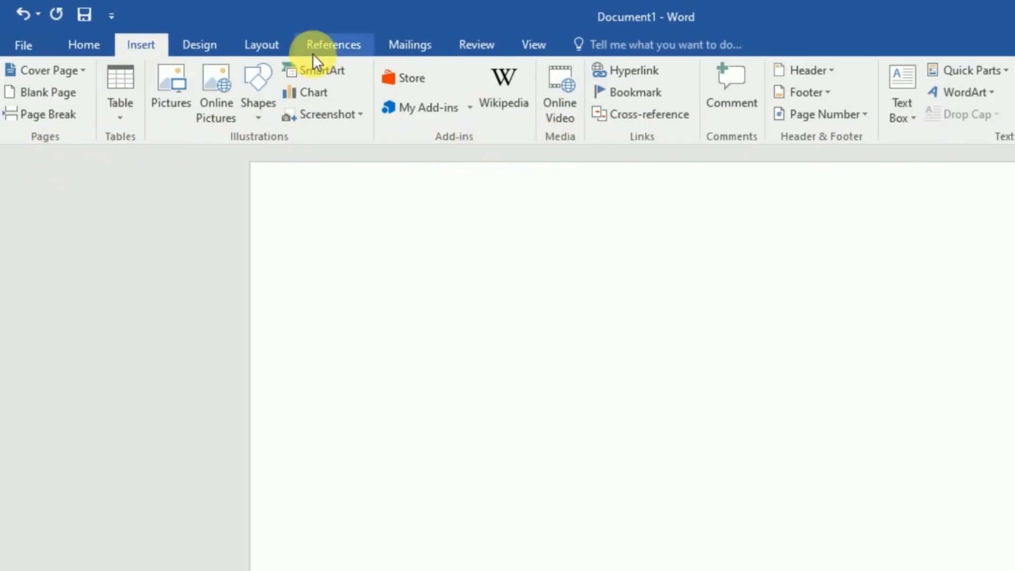
{"action": "left_click", "coordinate": [478, 44]}
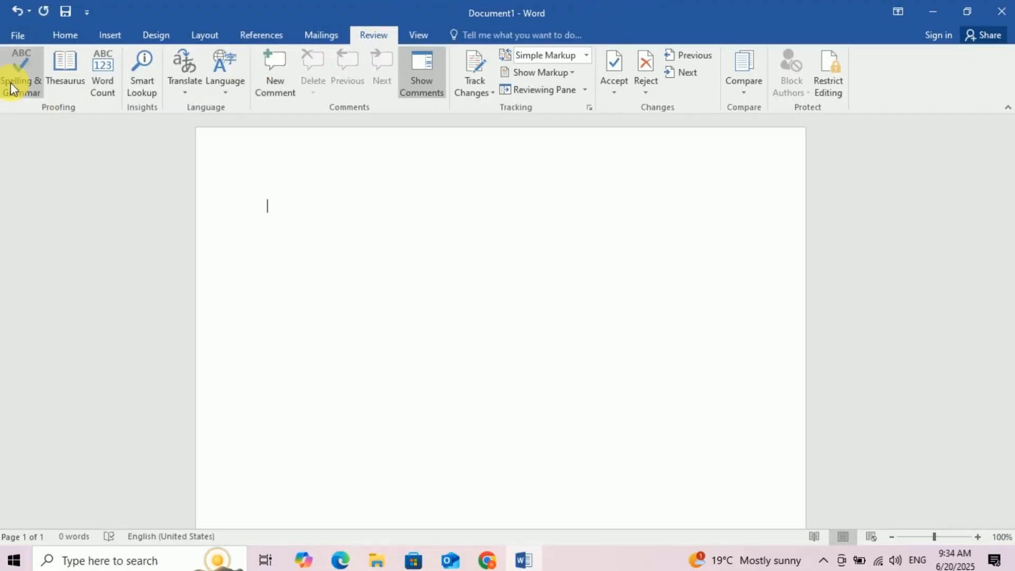
{"action": "left_click", "coordinate": [64, 36]}
{"action": "left_click", "coordinate": [118, 33]}
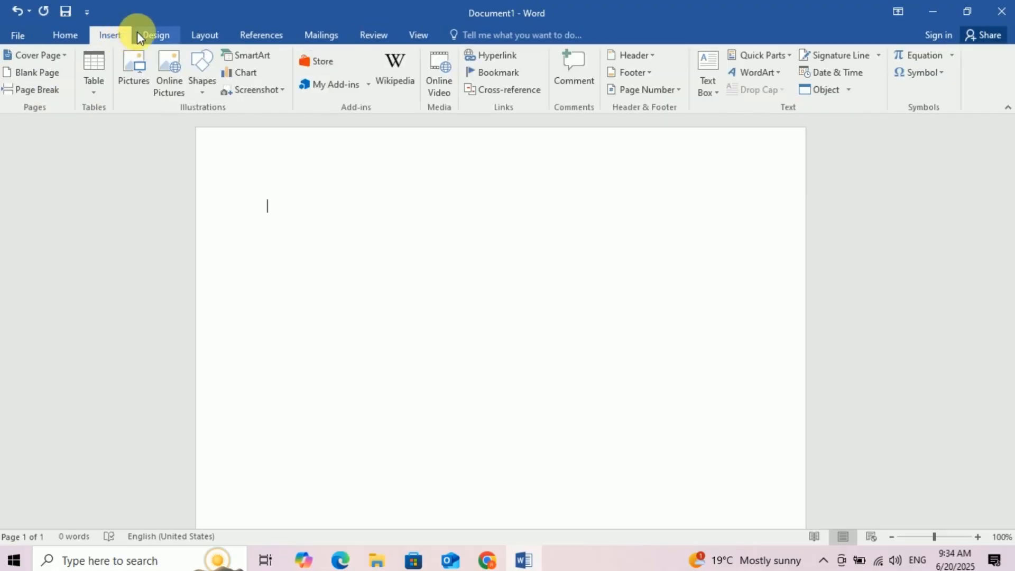
{"action": "left_click", "coordinate": [139, 33]}
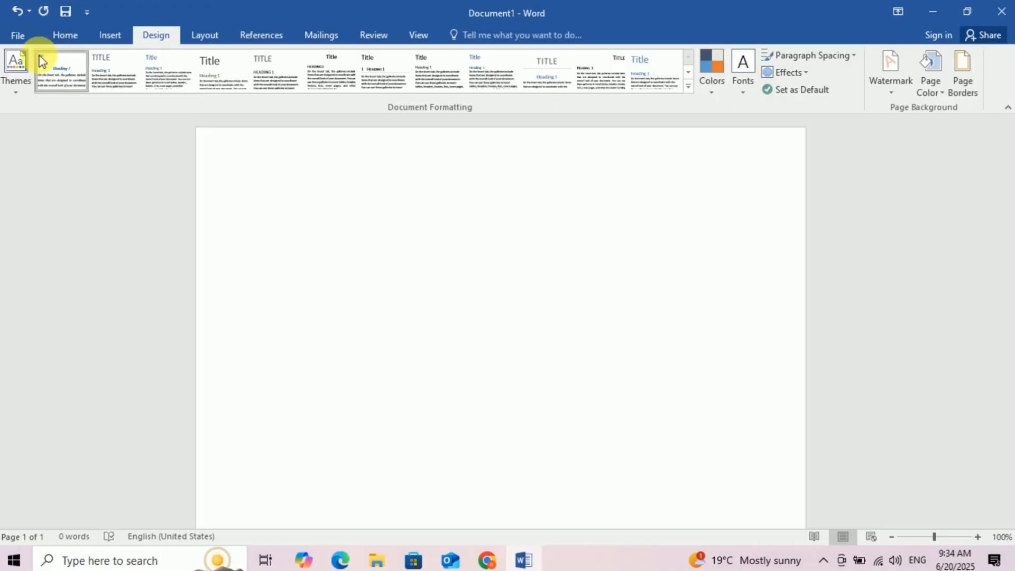
{"action": "left_click", "coordinate": [59, 37]}
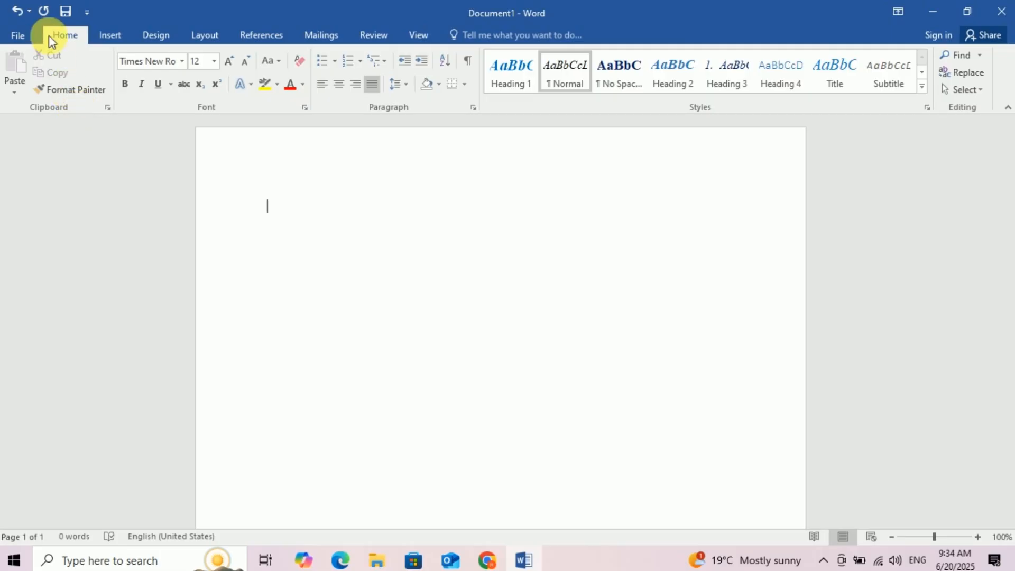
Collapse the ribbon, enter the sample text "sdfsdf" in the blank document, and restore the full ribbon
{"action": "double_click", "coordinate": [67, 36]}
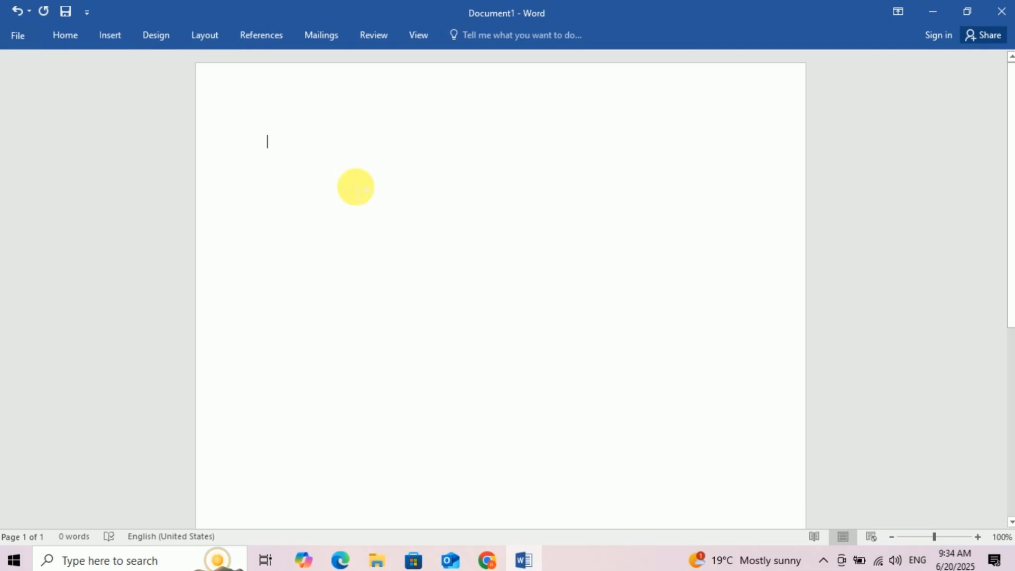
{"action": "type", "text": "sdfsdf"}
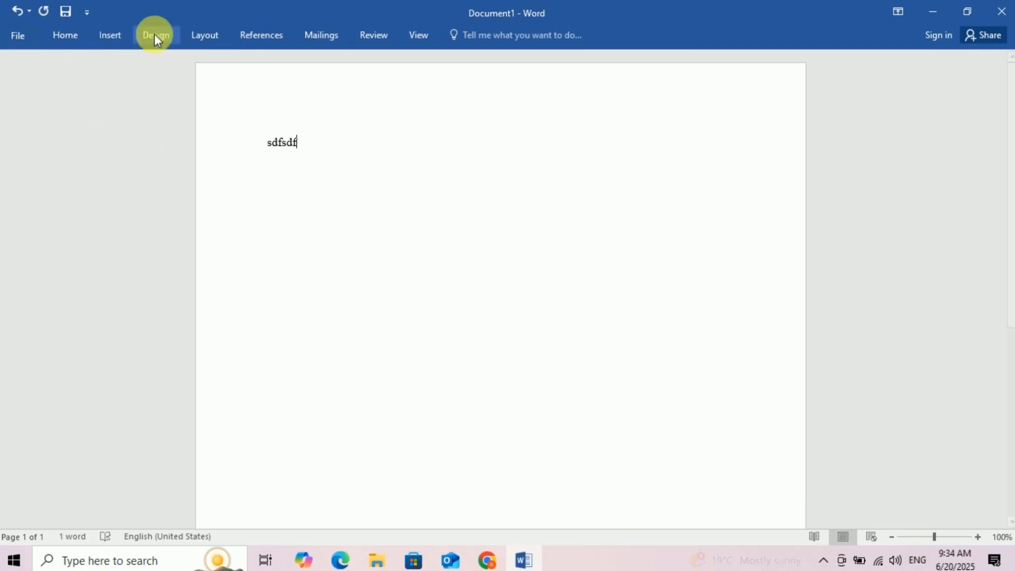
{"action": "left_click", "coordinate": [65, 36]}
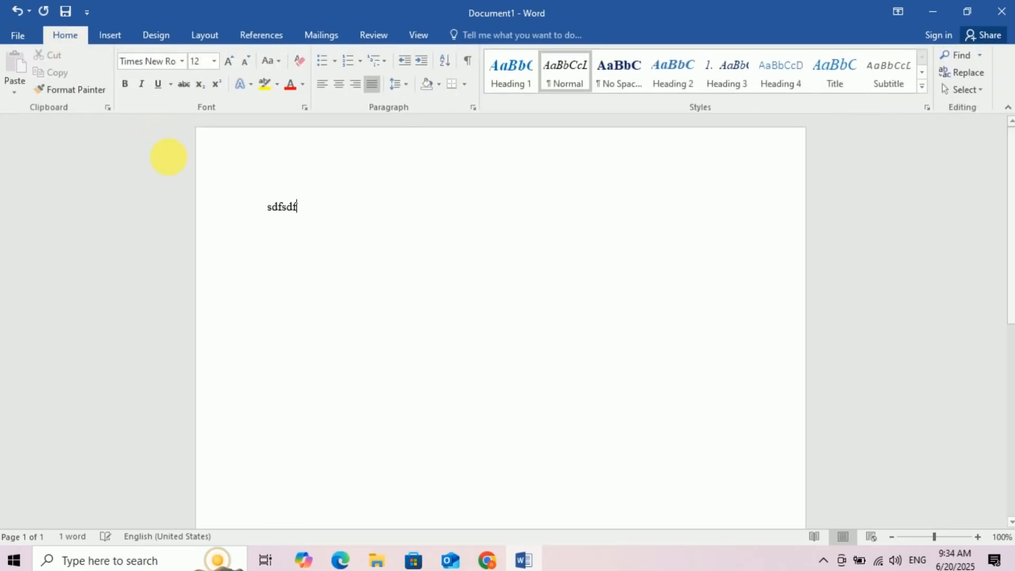
{"action": "left_click_drag", "start_coordinate": [321, 215], "coordinate": [215, 199]}
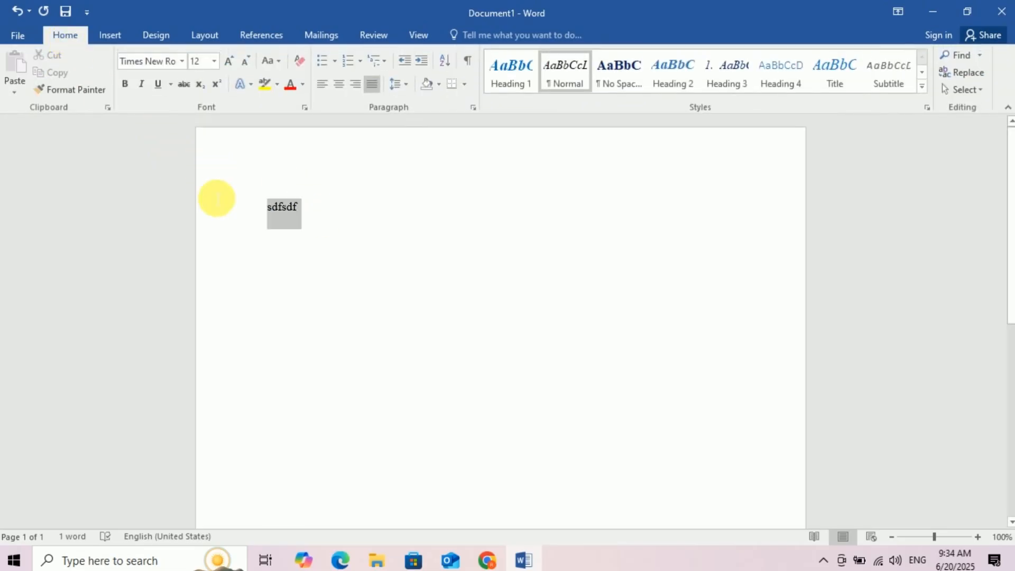
{"action": "left_click", "coordinate": [446, 196]}
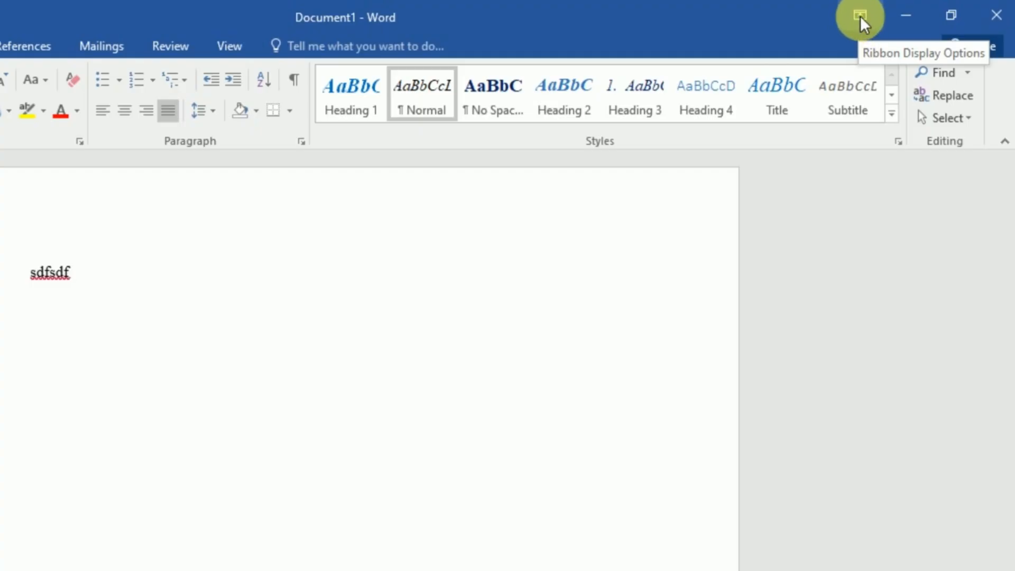
Set the ribbon display to Show Tabs, and switch it back to Show Tabs and Commands
{"action": "left_click", "coordinate": [860, 16]}
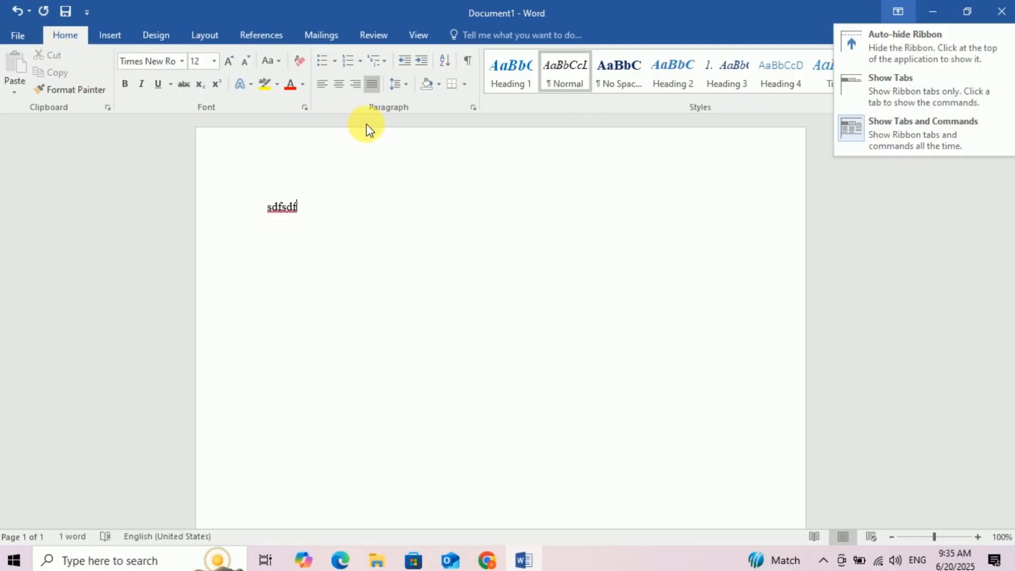
{"action": "left_click", "coordinate": [885, 86]}
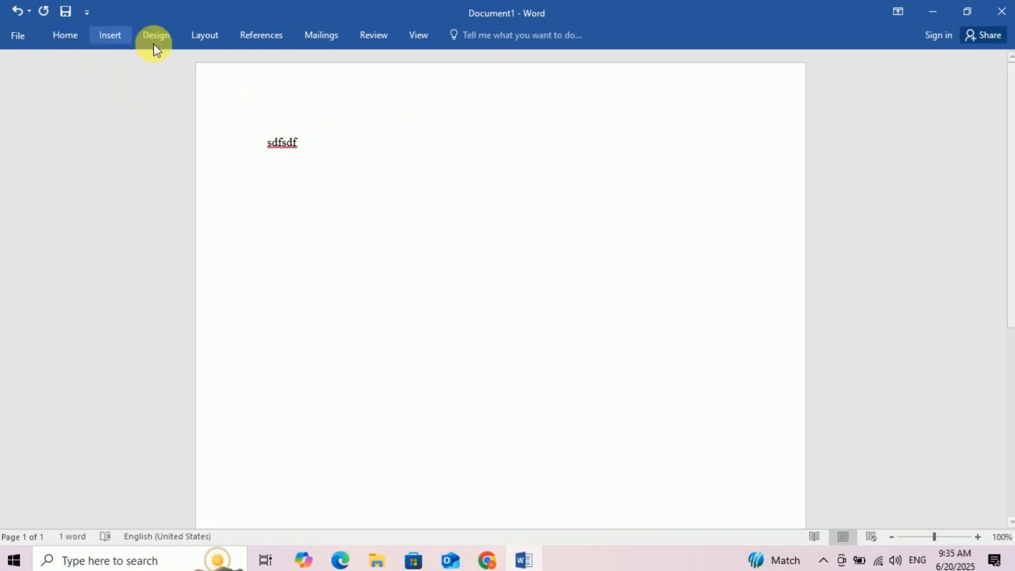
{"action": "left_click", "coordinate": [897, 10]}
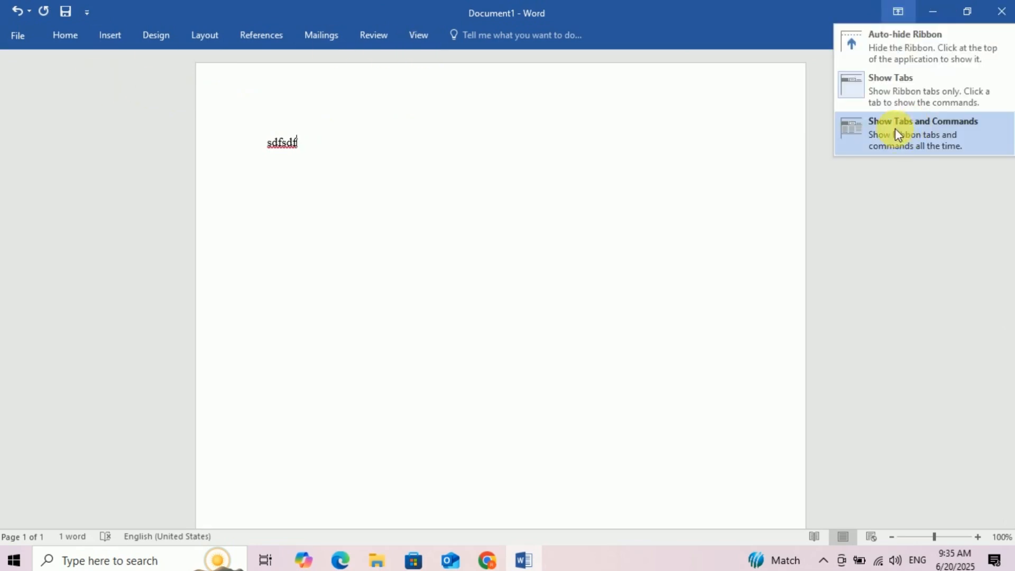
{"action": "left_click", "coordinate": [878, 131]}
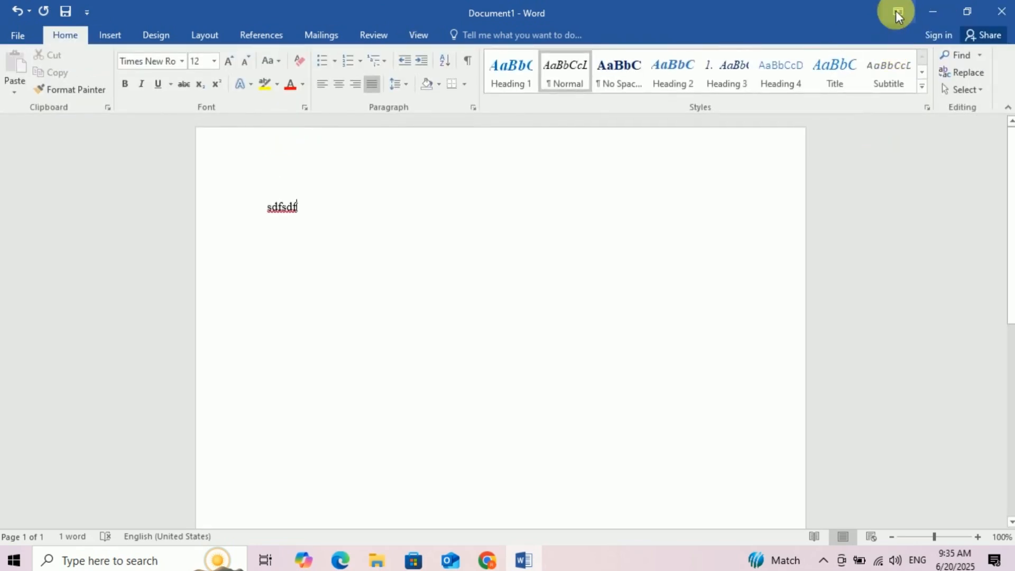
Set the ribbon display to Auto-hide Ribbon, reveal the hidden ribbon temporarily, and switch it back to Show Tabs and Commands
{"action": "left_click", "coordinate": [895, 11]}
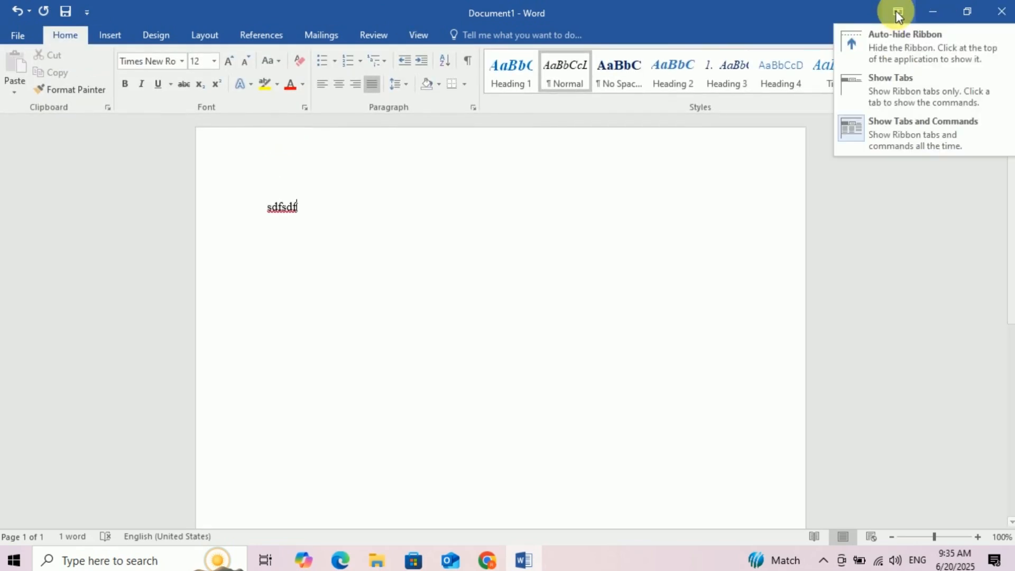
{"action": "left_click", "coordinate": [860, 50]}
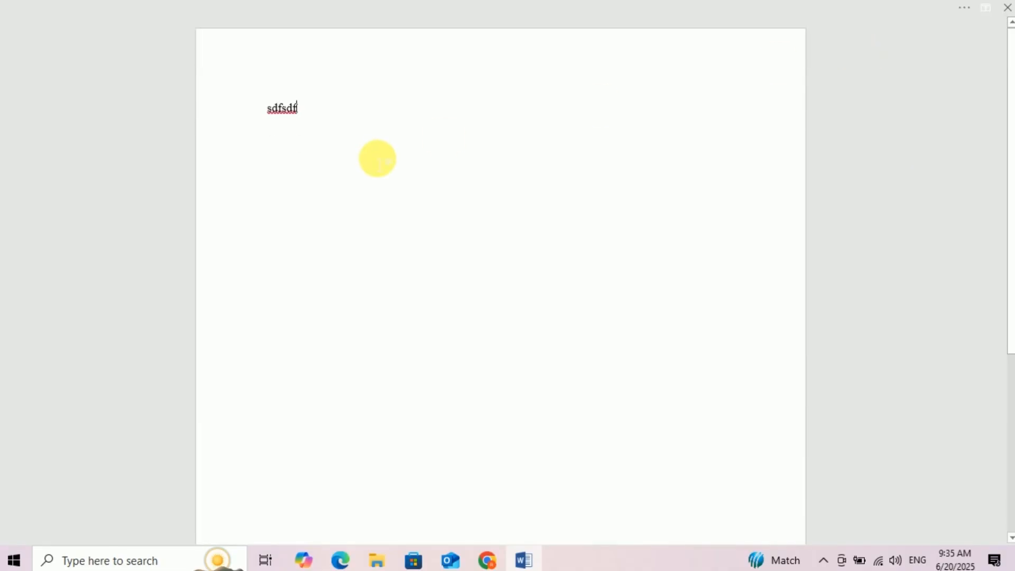
{"action": "mouse_move", "coordinate": [388, 1]}
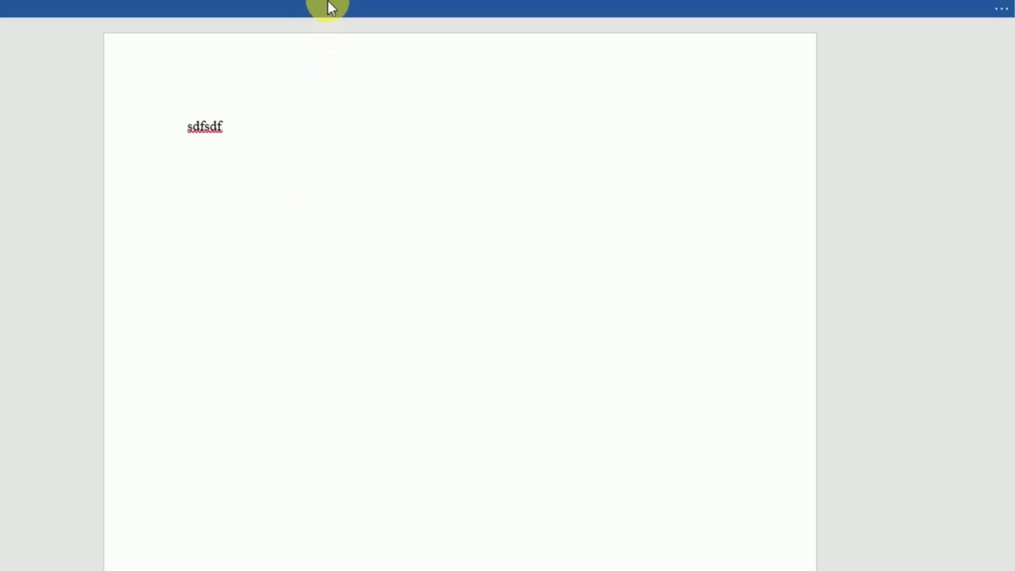
{"action": "left_click", "coordinate": [364, 3]}
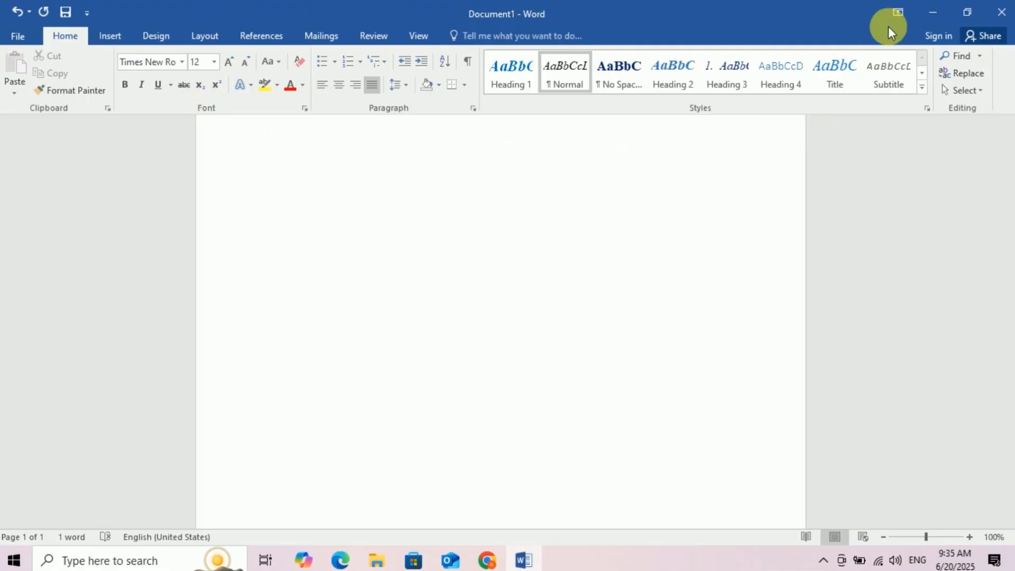
{"action": "left_click", "coordinate": [897, 13]}
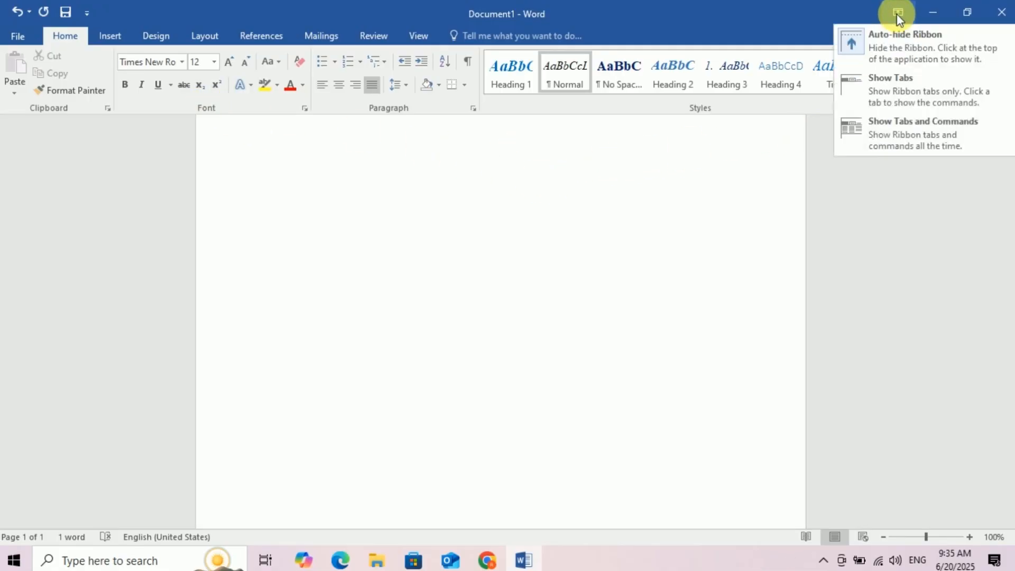
{"action": "left_click", "coordinate": [914, 135]}
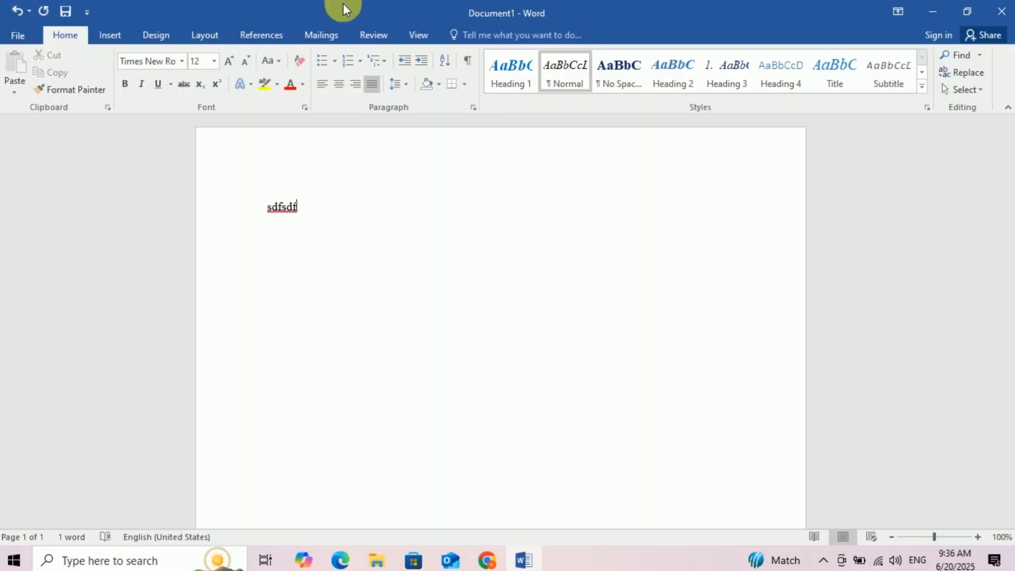
Save the document to the Desktop as a Word Document named "tut1"
{"action": "left_click", "coordinate": [18, 34]}
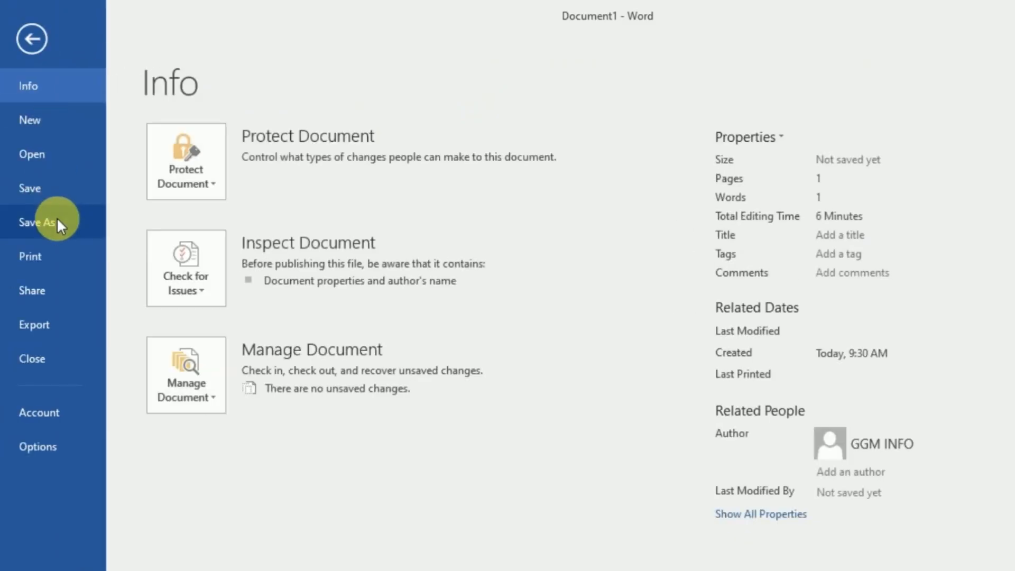
{"action": "left_click", "coordinate": [56, 219]}
{"action": "left_click", "coordinate": [515, 232]}
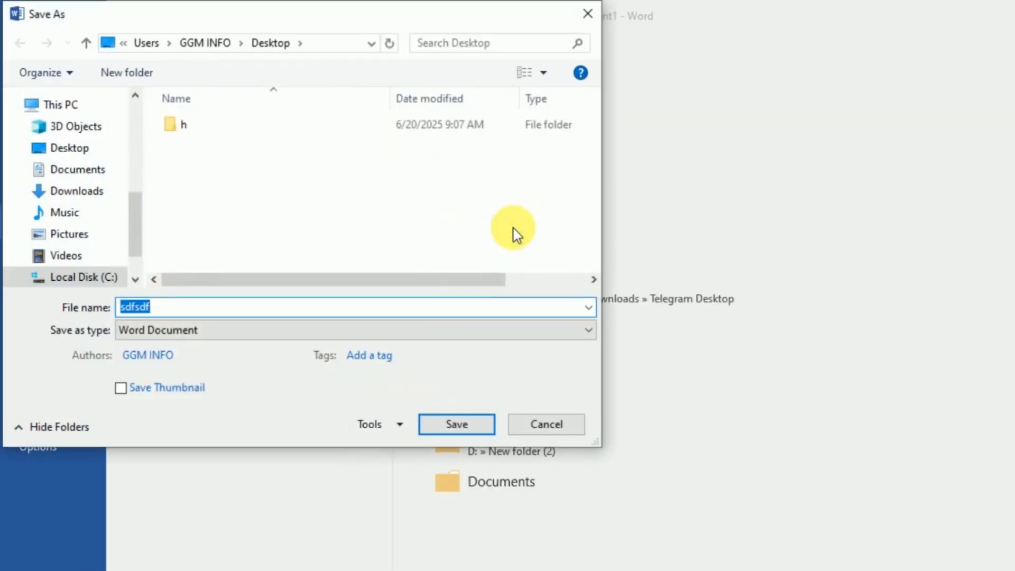
{"action": "left_click", "coordinate": [87, 149]}
{"action": "double_click", "coordinate": [204, 311]}
{"action": "key", "text": "BackSpace"}
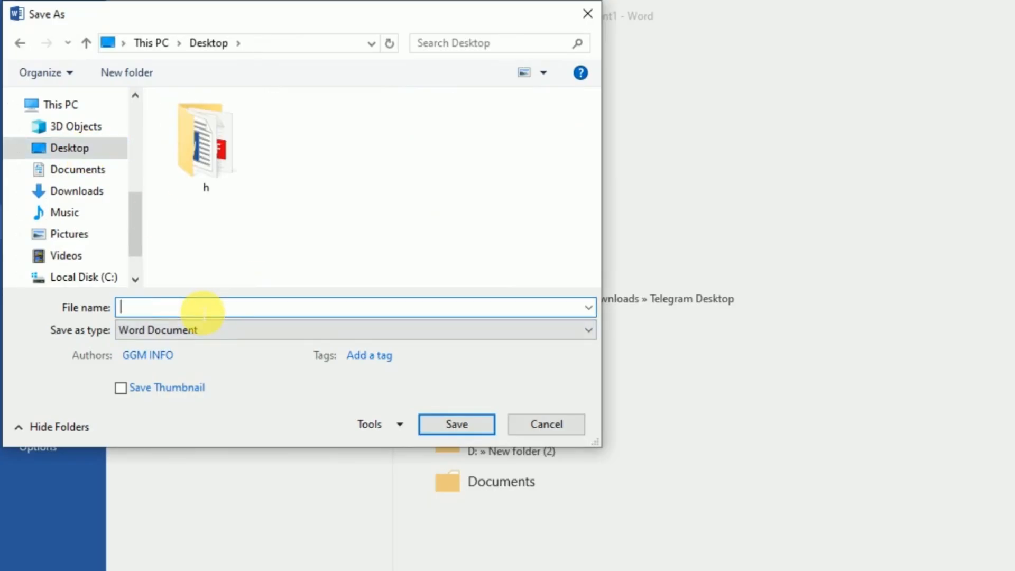
{"action": "type", "text": "tut"}
{"action": "type", "text": "1"}
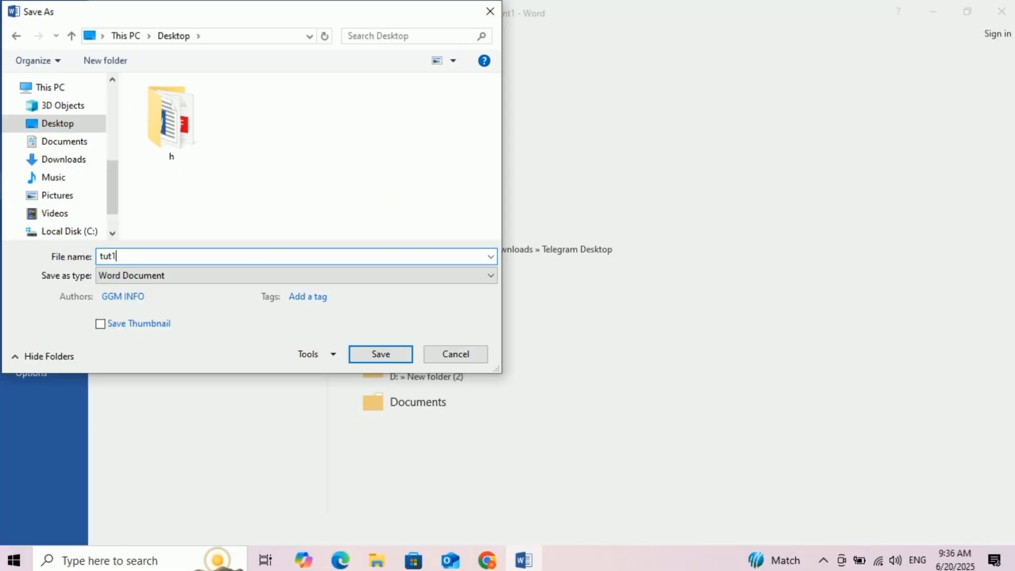
{"action": "left_click", "coordinate": [376, 357]}
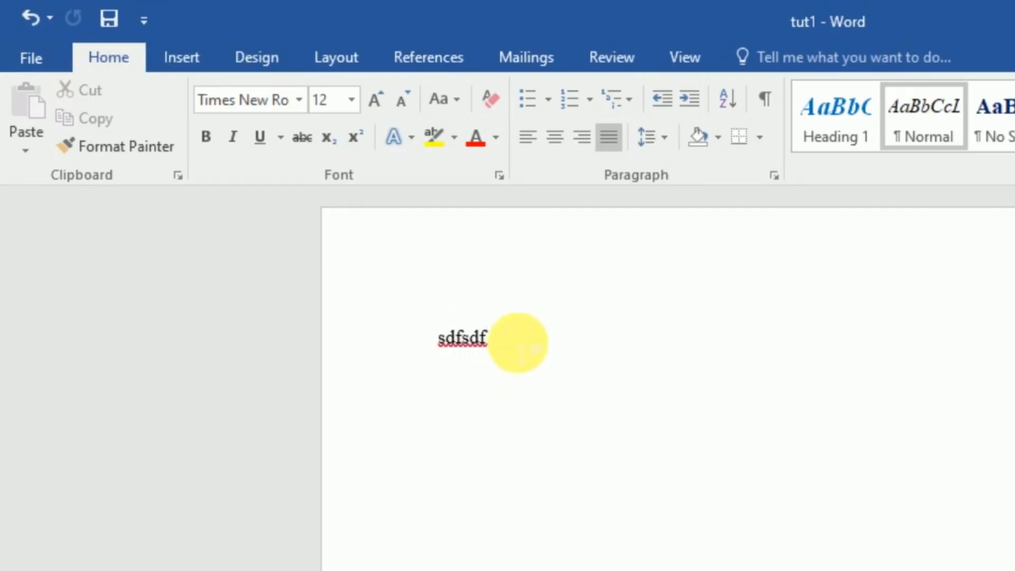
Replace the sample text in the document with "Hello my name is" followed by the person's first name
{"action": "key", "text": "BackSpace"}
{"action": "key", "text": "BackSpace"}
{"action": "key", "text": "BackSpace"}
{"action": "key", "text": "BackSpace"}
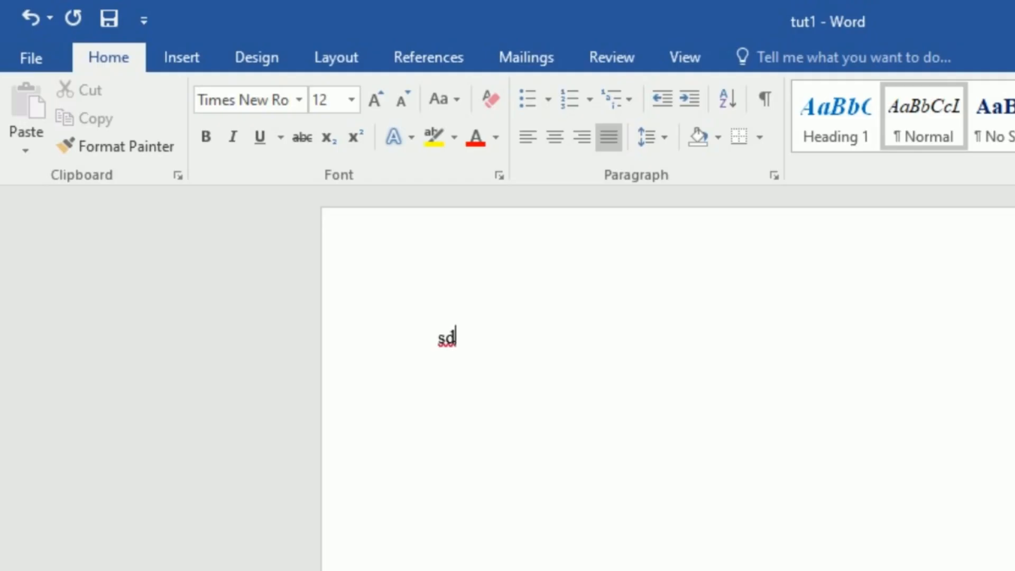
{"action": "key", "text": "BackSpace"}
{"action": "key", "text": "BackSpace"}
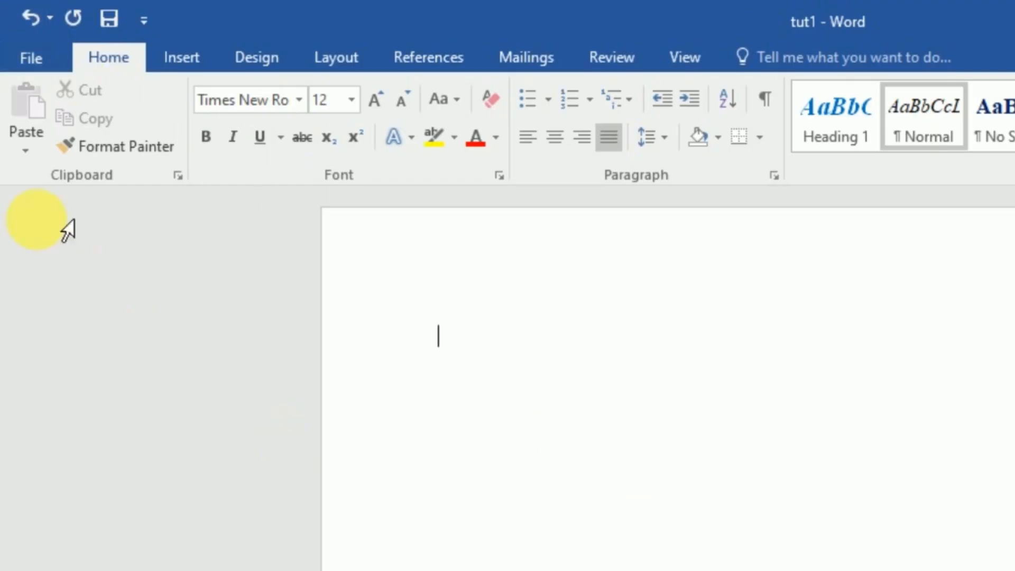
{"action": "left_click", "coordinate": [25, 58]}
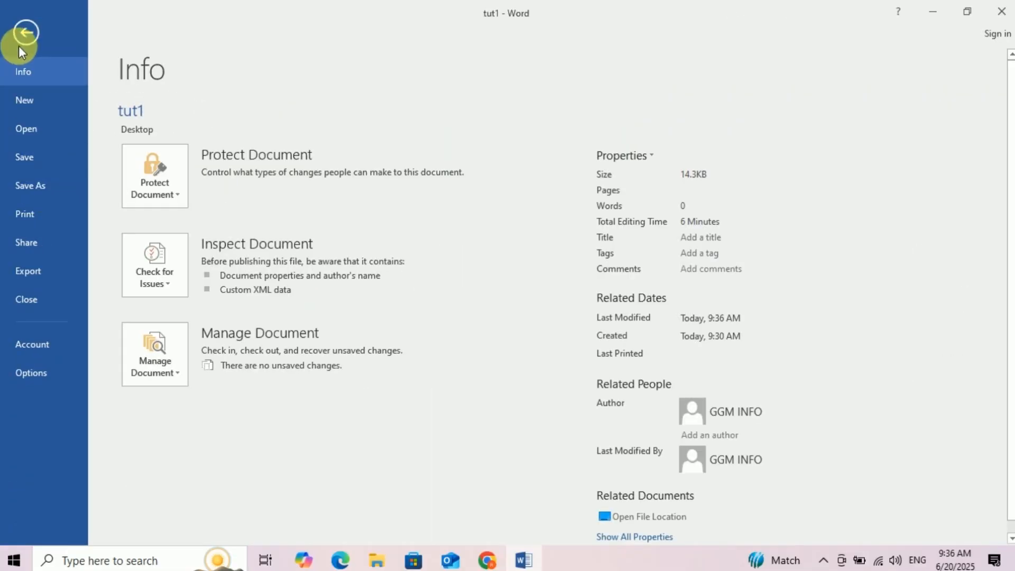
{"action": "left_click", "coordinate": [33, 66]}
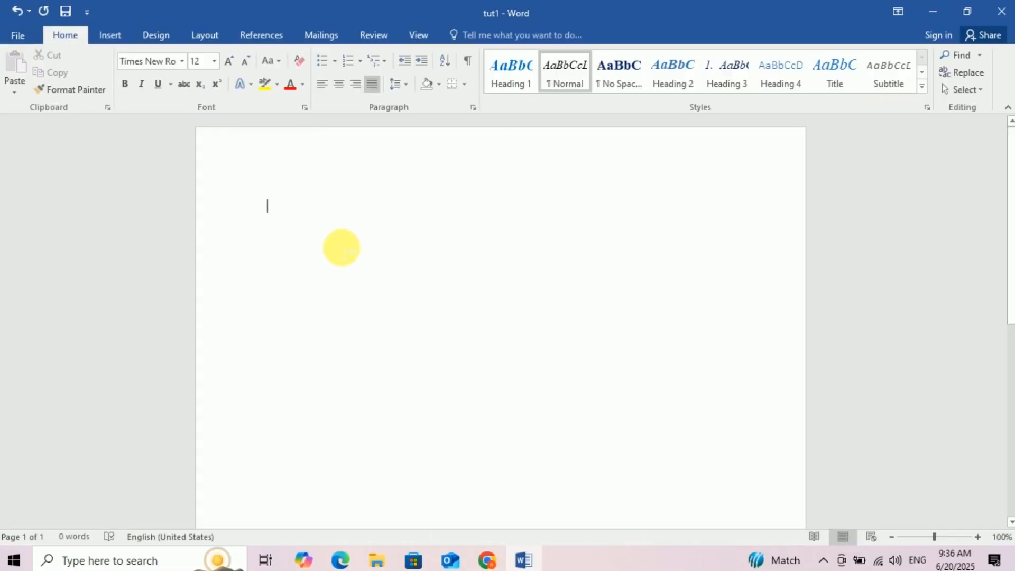
{"action": "type", "text": "Hello my nam"}
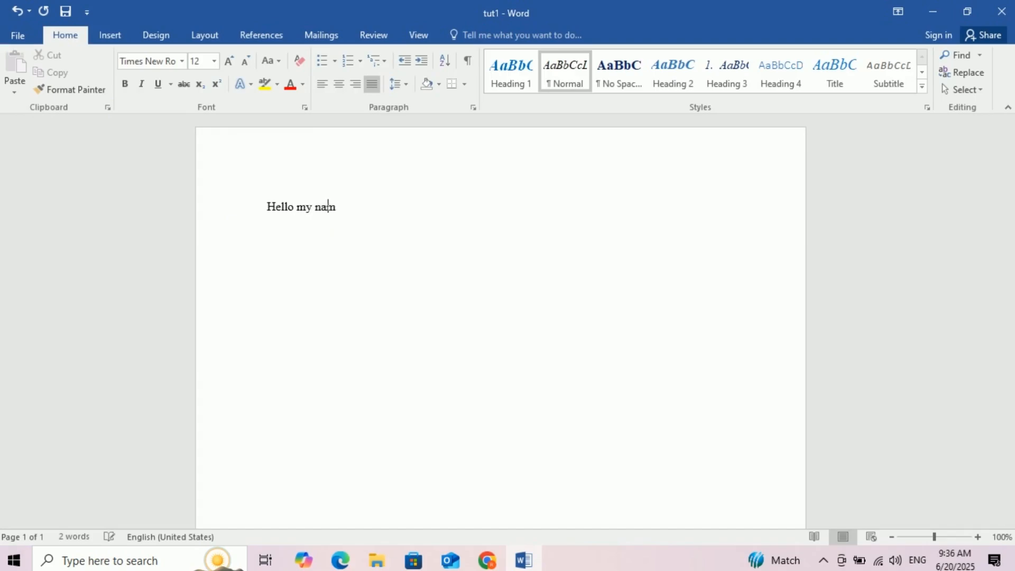
{"action": "type", "text": "e is getnet"}
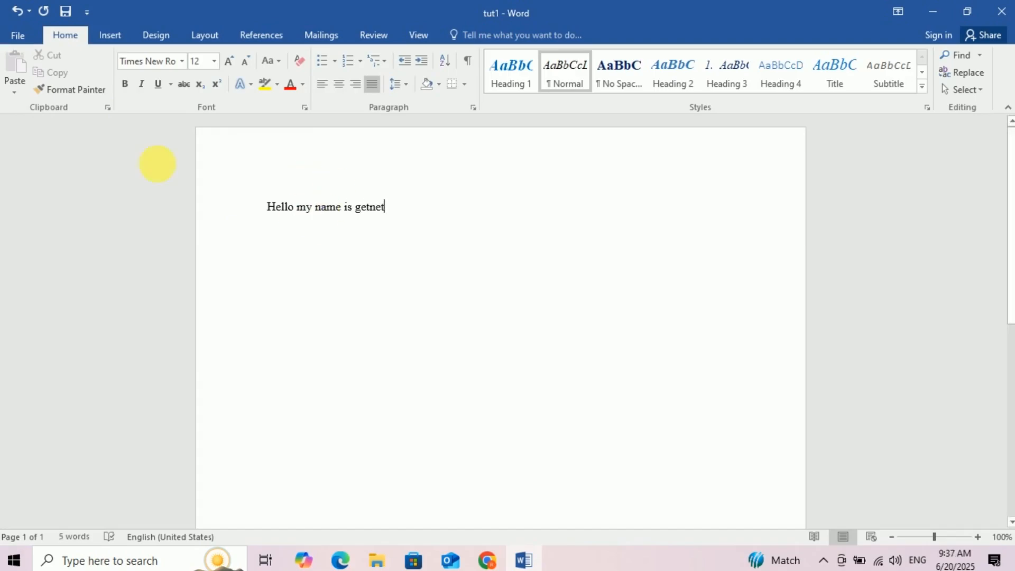
Save the edited tut1 document again under its existing name
{"action": "left_click", "coordinate": [23, 36]}
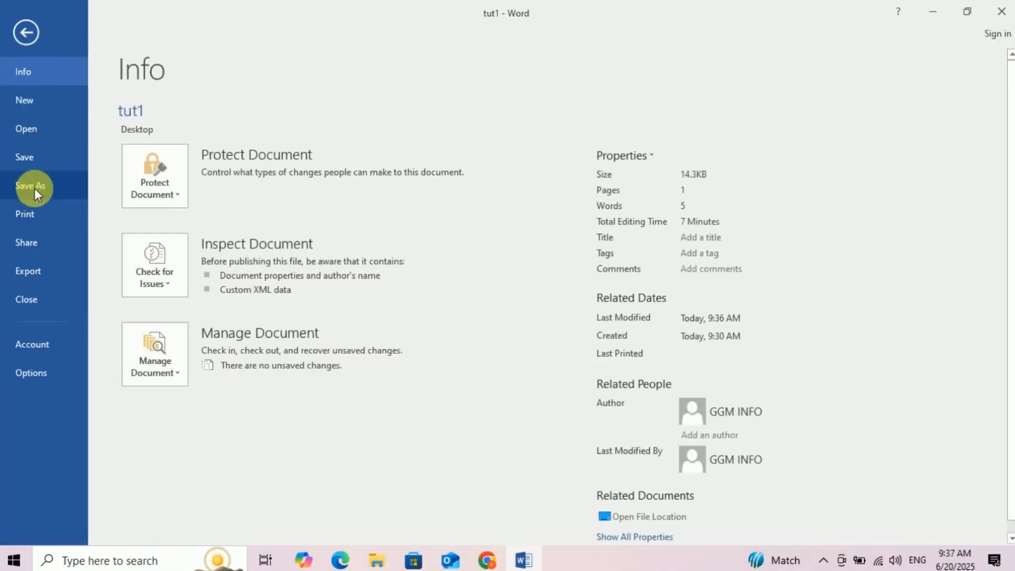
{"action": "left_click", "coordinate": [27, 33]}
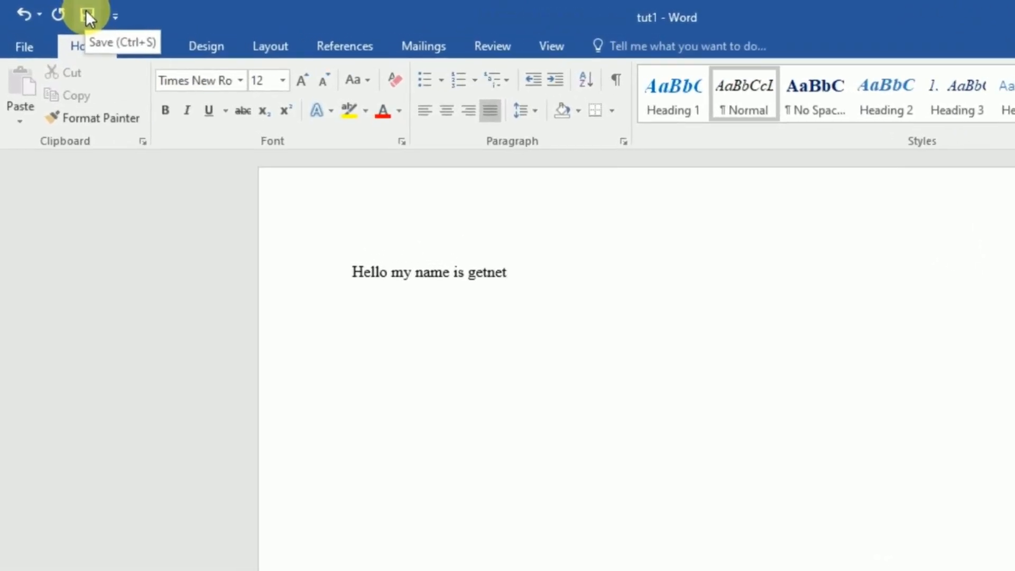
{"action": "left_click", "coordinate": [87, 15]}
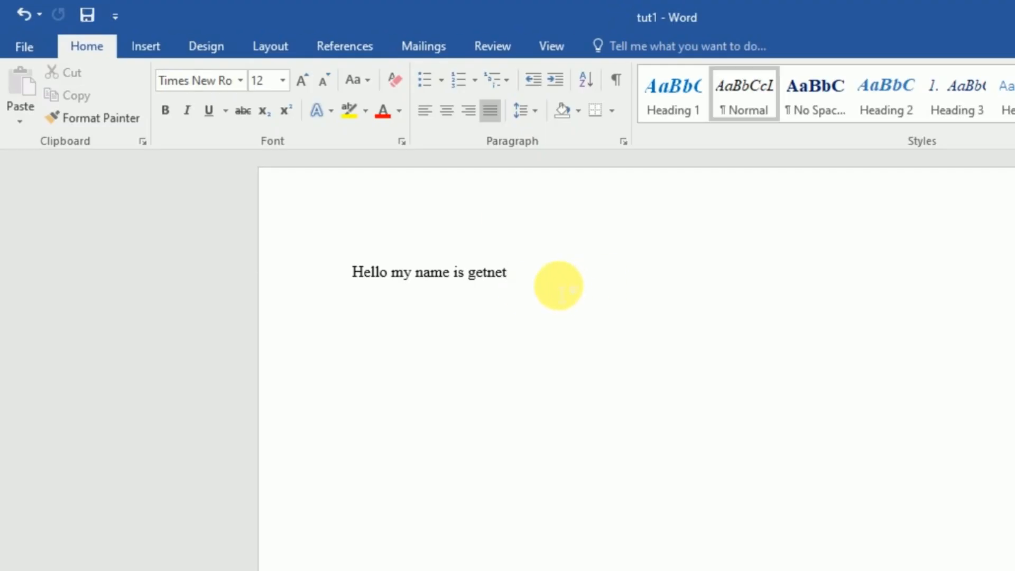
Undo the recent typing back to "Hello", and redo it up to the complete sentence
{"action": "left_click", "coordinate": [24, 12]}
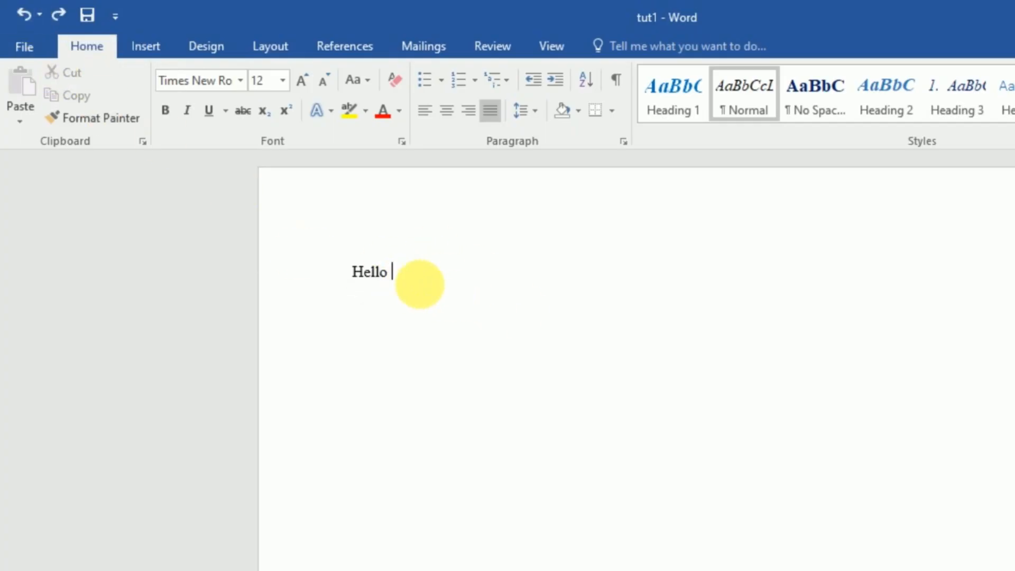
{"action": "left_click", "coordinate": [57, 13]}
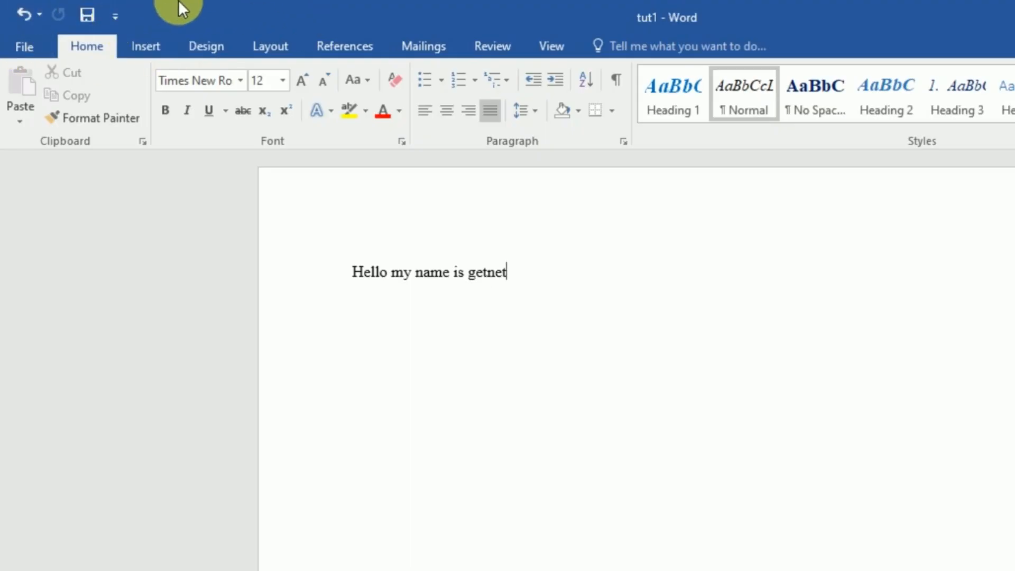
Remove the Save command from the Quick Access Toolbar, and add it back
{"action": "left_click", "coordinate": [114, 16]}
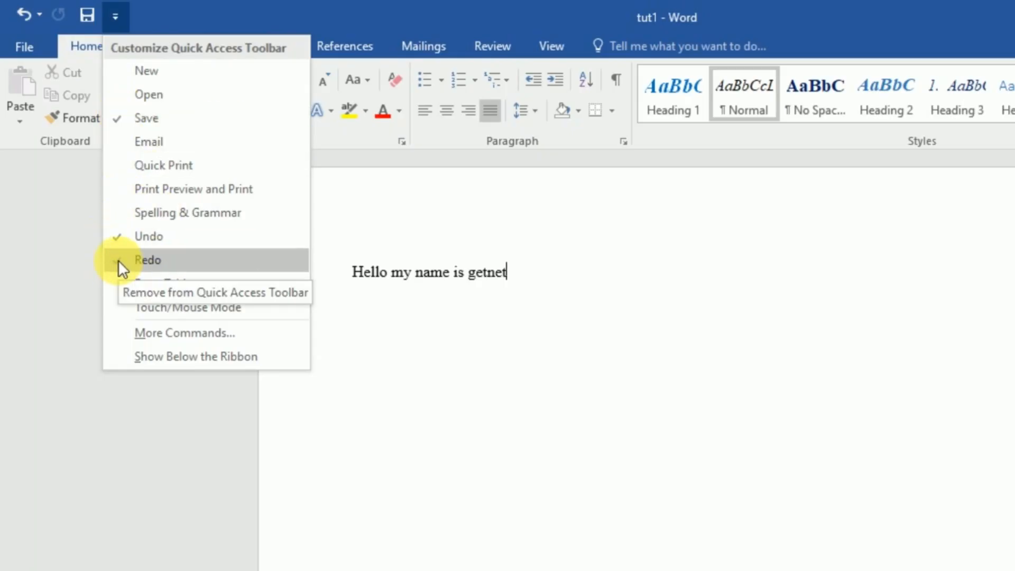
{"action": "left_click", "coordinate": [114, 119]}
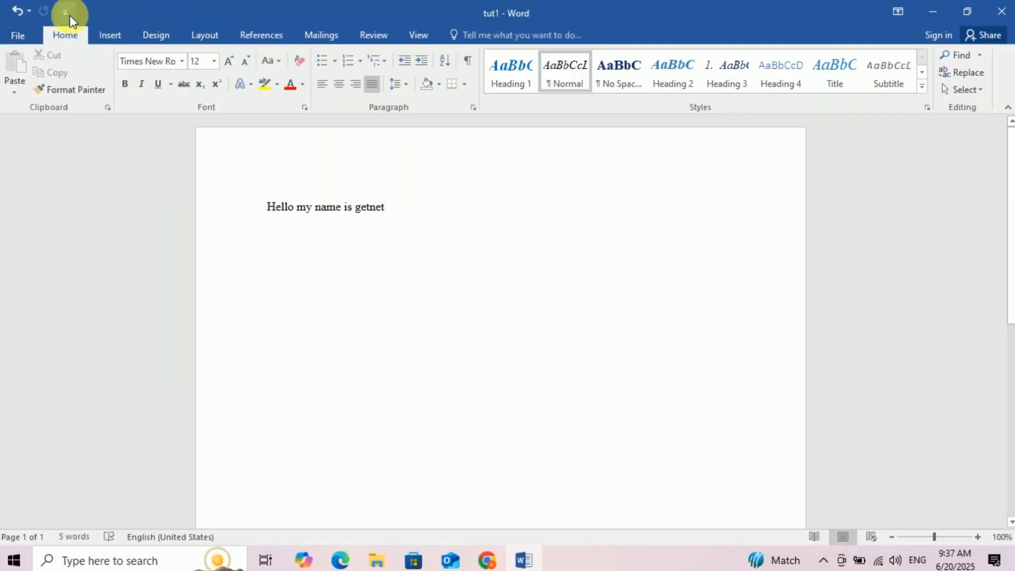
{"action": "left_click", "coordinate": [62, 14]}
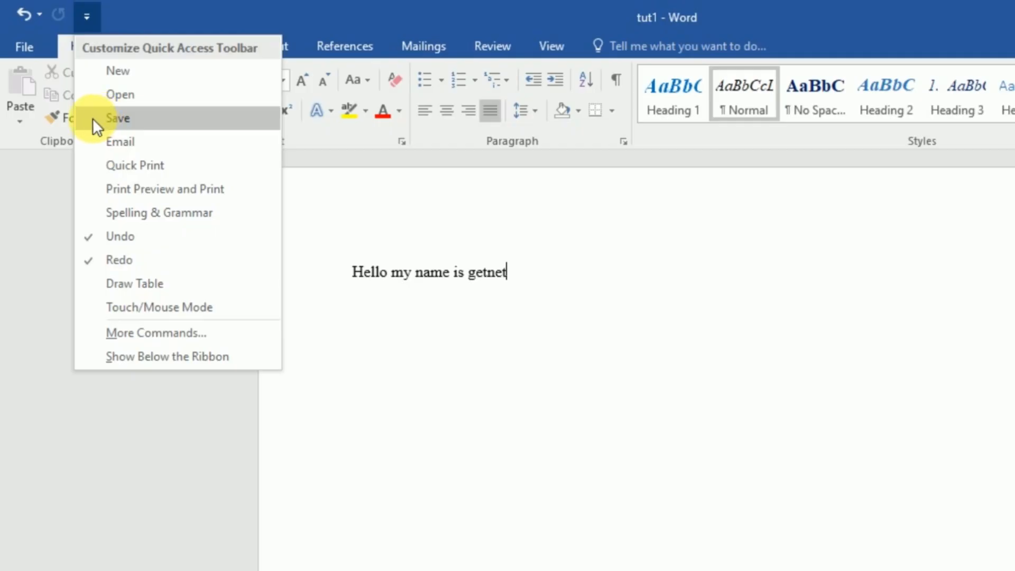
{"action": "left_click", "coordinate": [93, 119]}
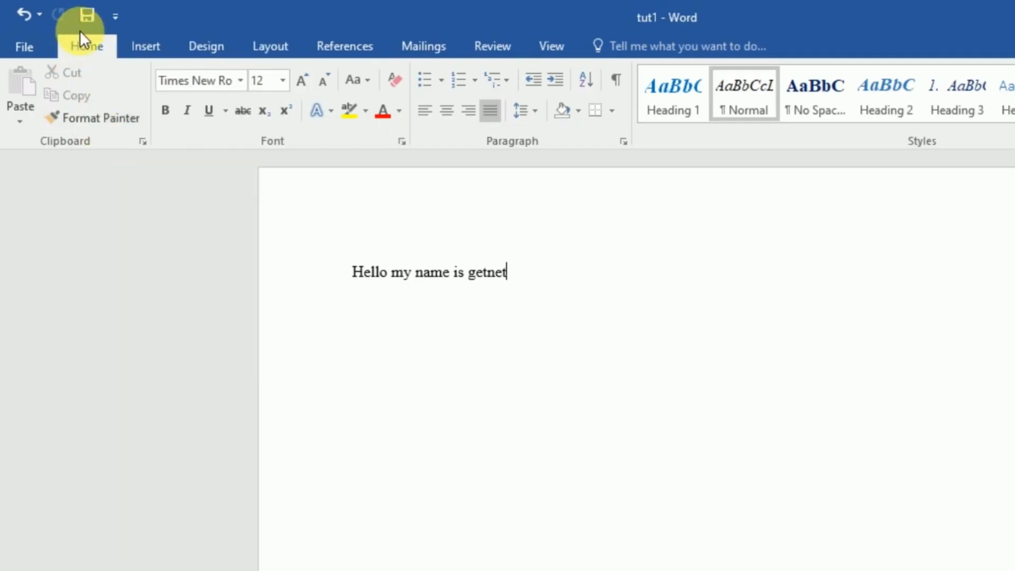
{"action": "left_click", "coordinate": [113, 16]}
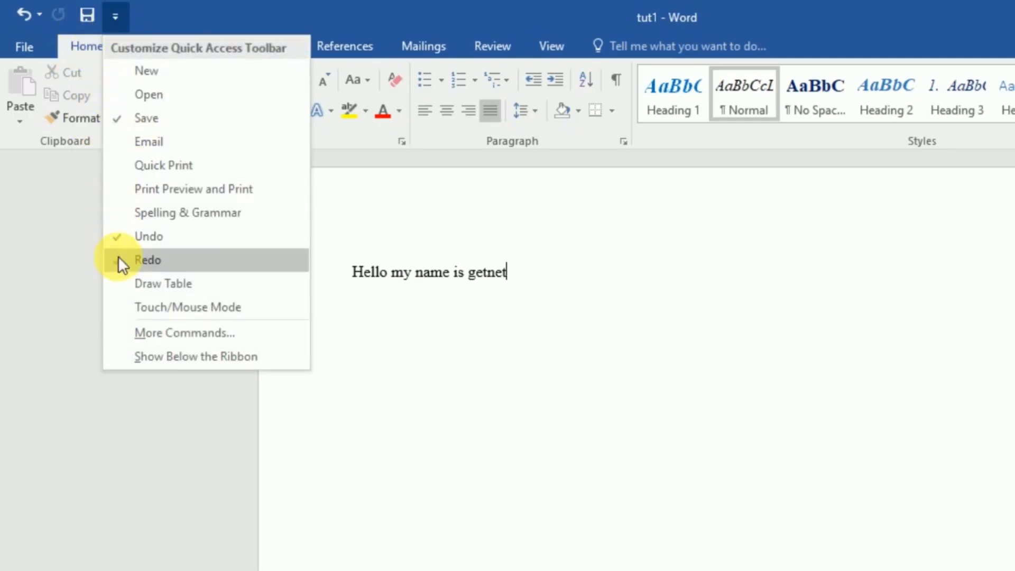
{"action": "left_click", "coordinate": [203, 2]}
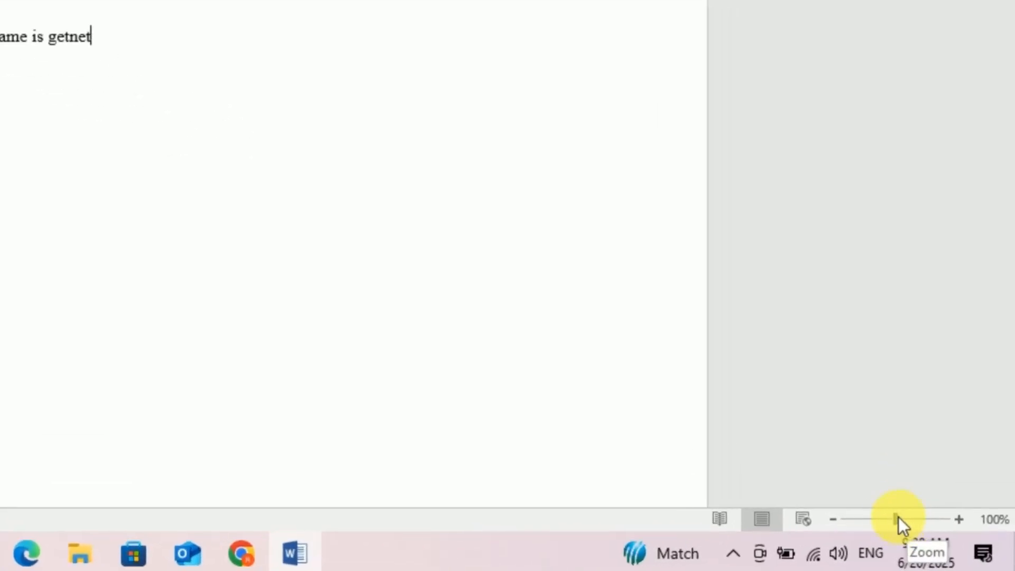
Zoom the document out to 42%, and bring it back to 100%
{"action": "left_click_drag", "start_coordinate": [898, 517], "coordinate": [937, 538]}
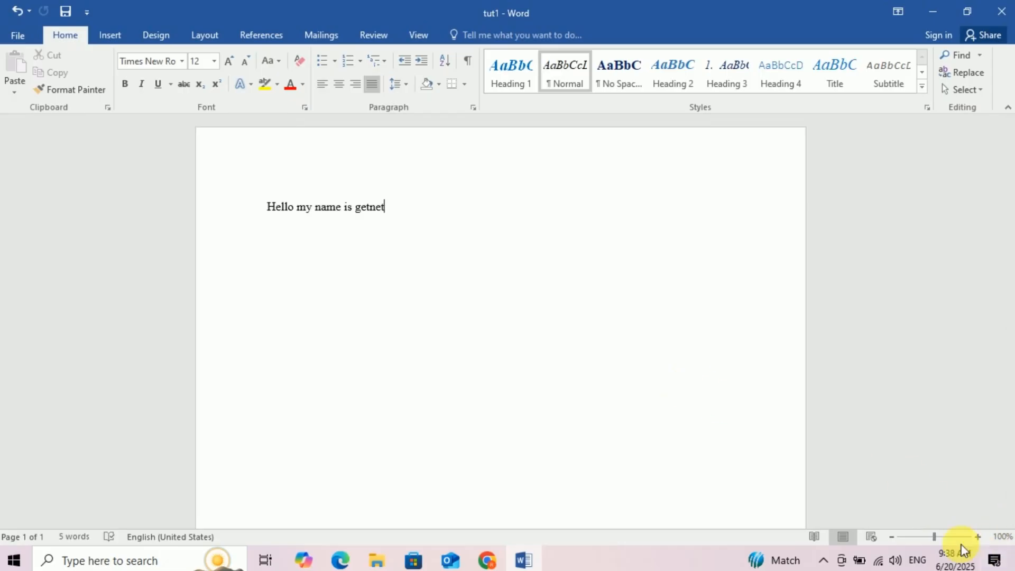
{"action": "left_click_drag", "start_coordinate": [937, 538], "coordinate": [908, 543]}
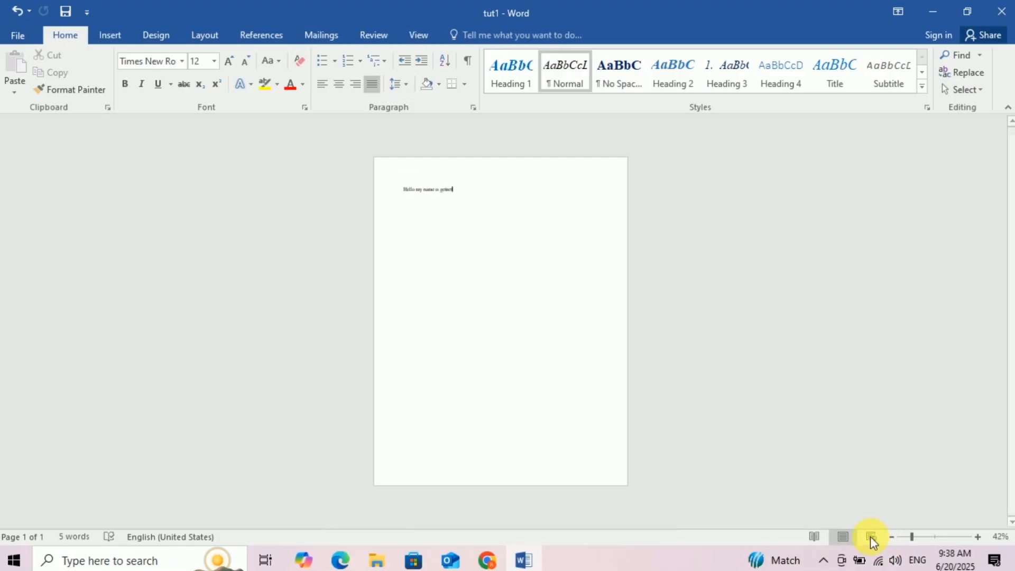
{"action": "left_click", "coordinate": [930, 535]}
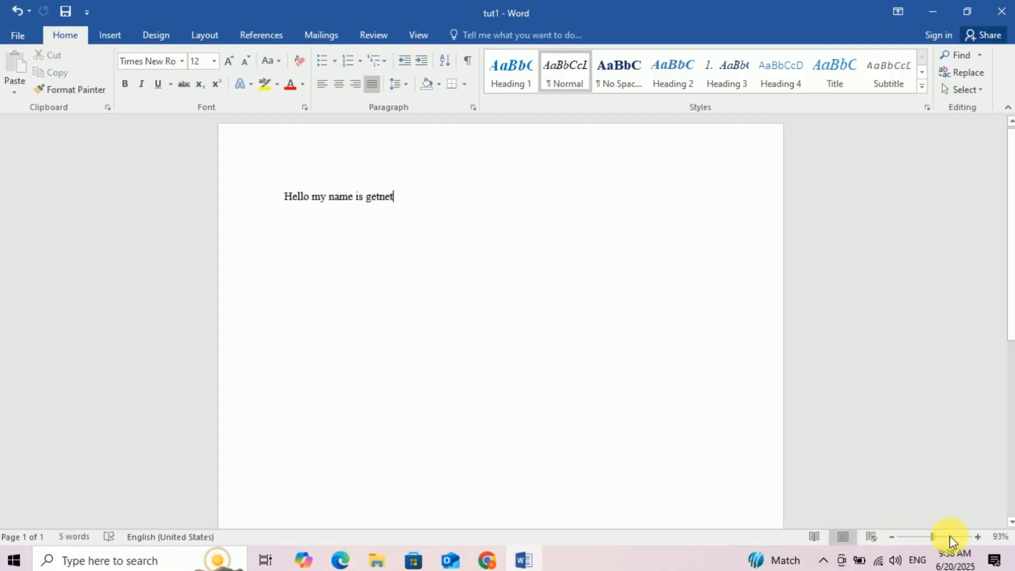
{"action": "left_click", "coordinate": [978, 537]}
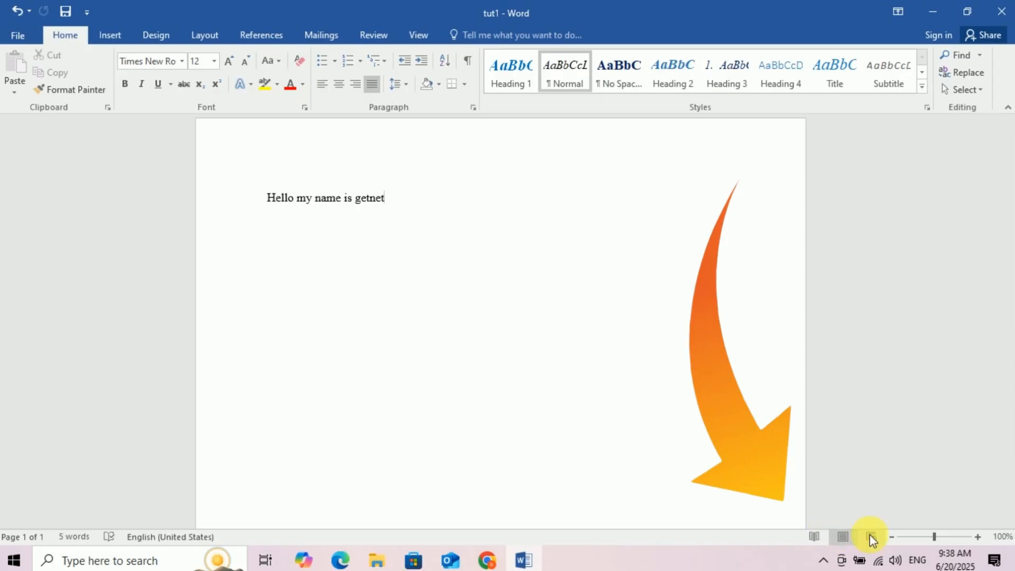
View the document in Web Layout, Print Layout and Read Mode, and return to Print Layout
{"action": "left_click", "coordinate": [870, 537]}
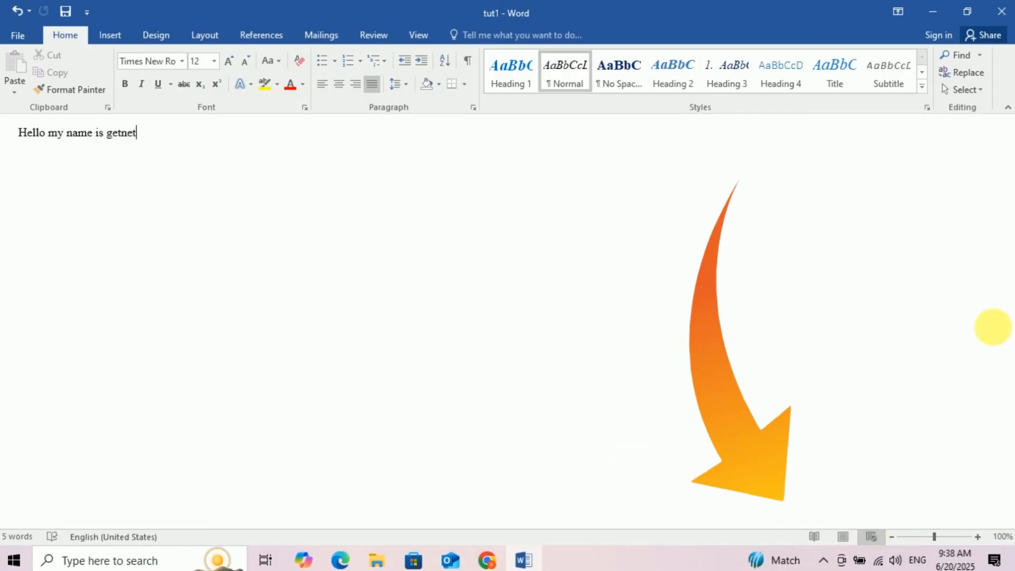
{"action": "left_click", "coordinate": [843, 537]}
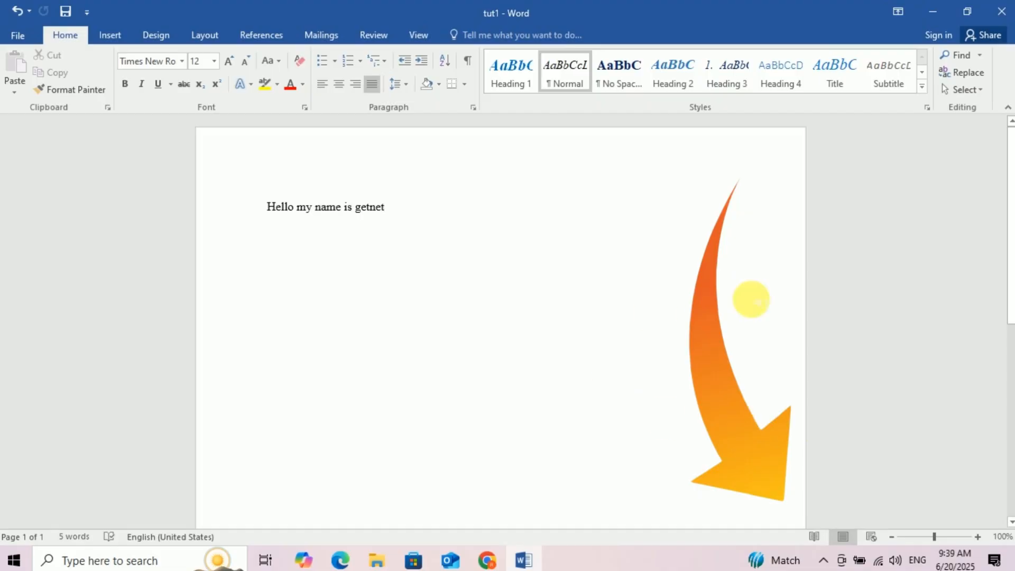
{"action": "left_click", "coordinate": [819, 536]}
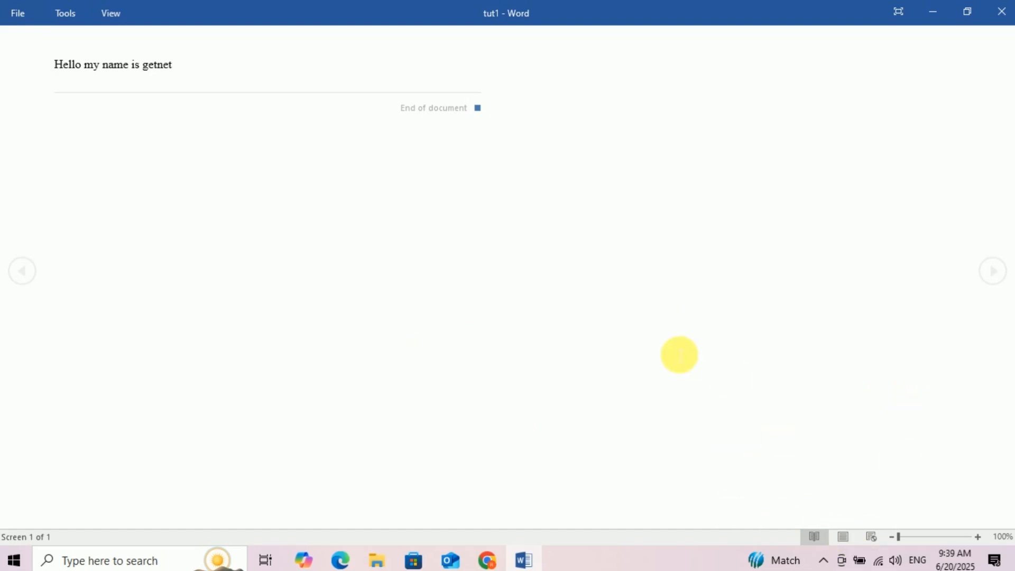
{"action": "key", "text": "Escape"}
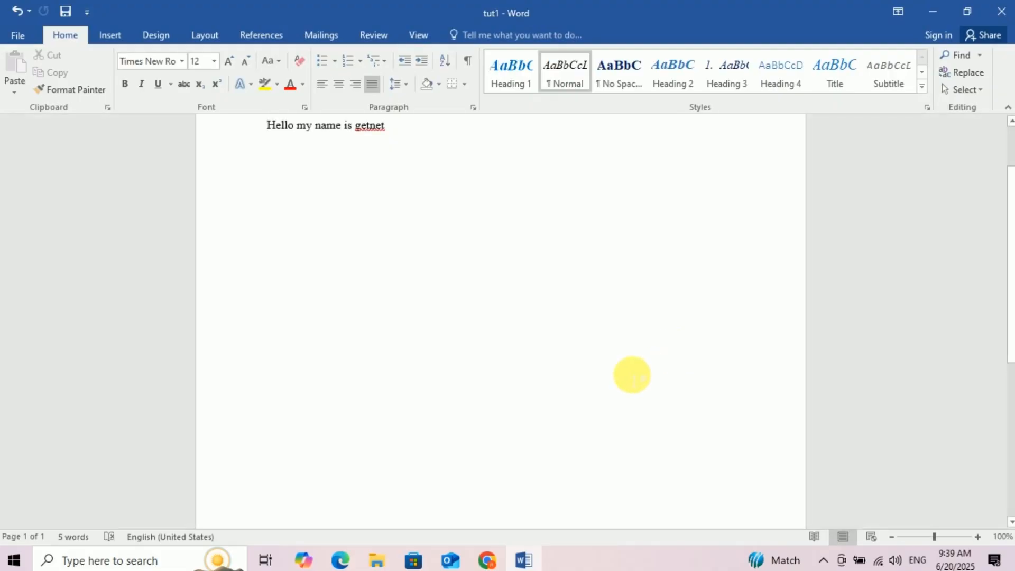
{"action": "scroll", "coordinate": [553, 344], "scroll_direction": "up", "scroll_amount": 2}
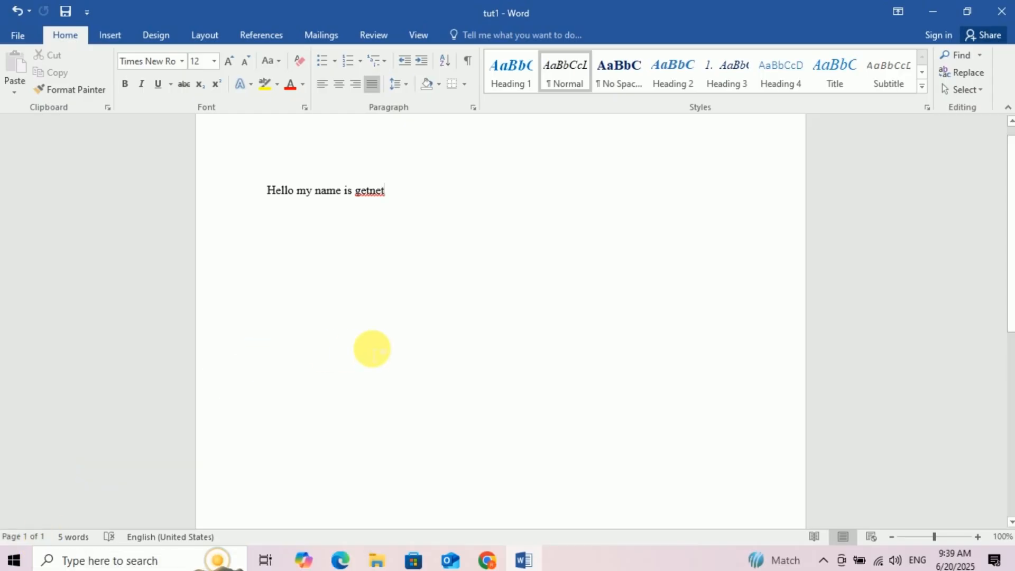
Insert a blank page after the text and check the document's two pages
{"action": "left_click", "coordinate": [108, 36]}
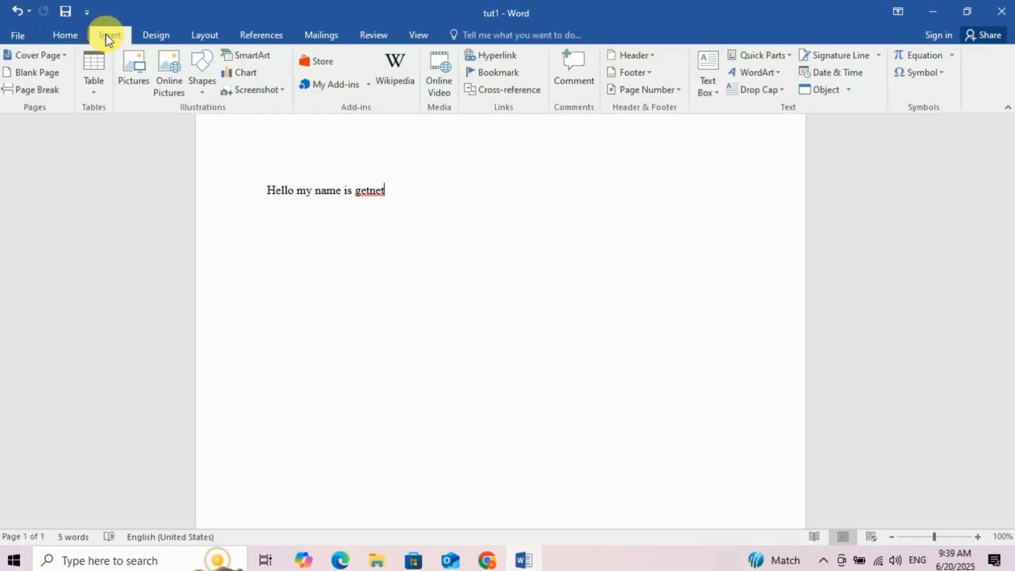
{"action": "left_click", "coordinate": [43, 74]}
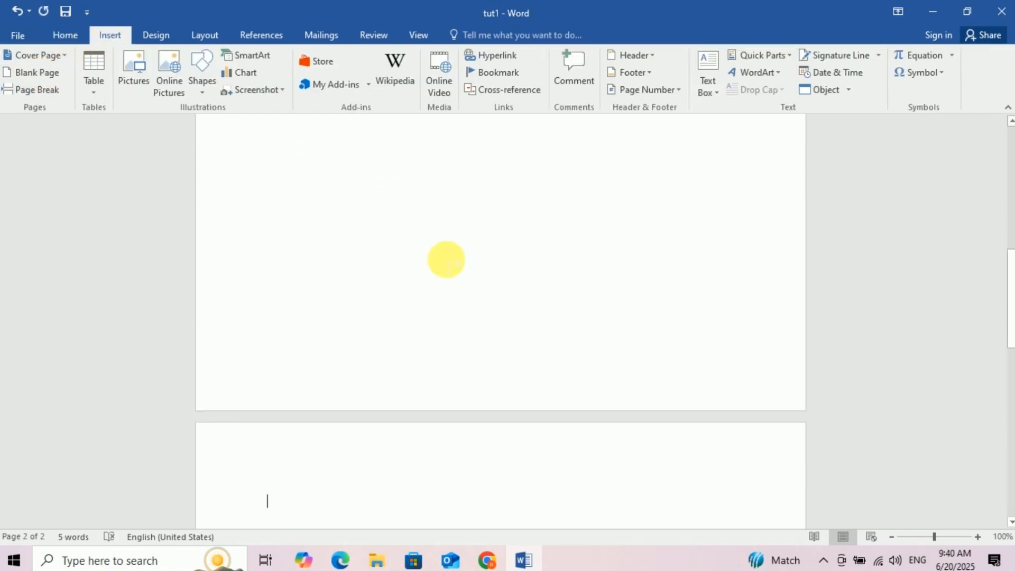
{"action": "scroll", "coordinate": [446, 259], "scroll_direction": "up", "scroll_amount": 5}
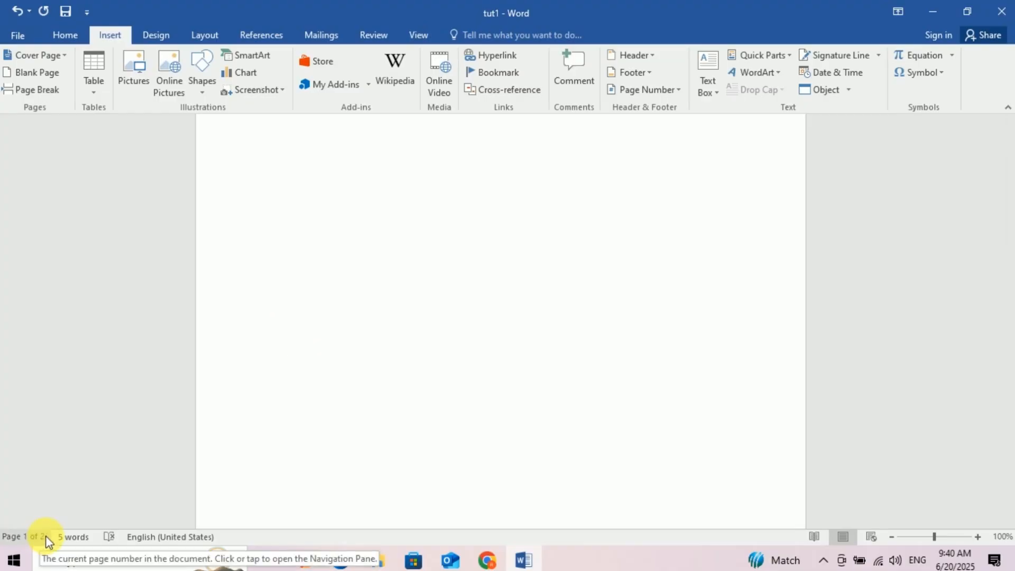
{"action": "scroll", "coordinate": [405, 178], "scroll_direction": "up", "scroll_amount": 1}
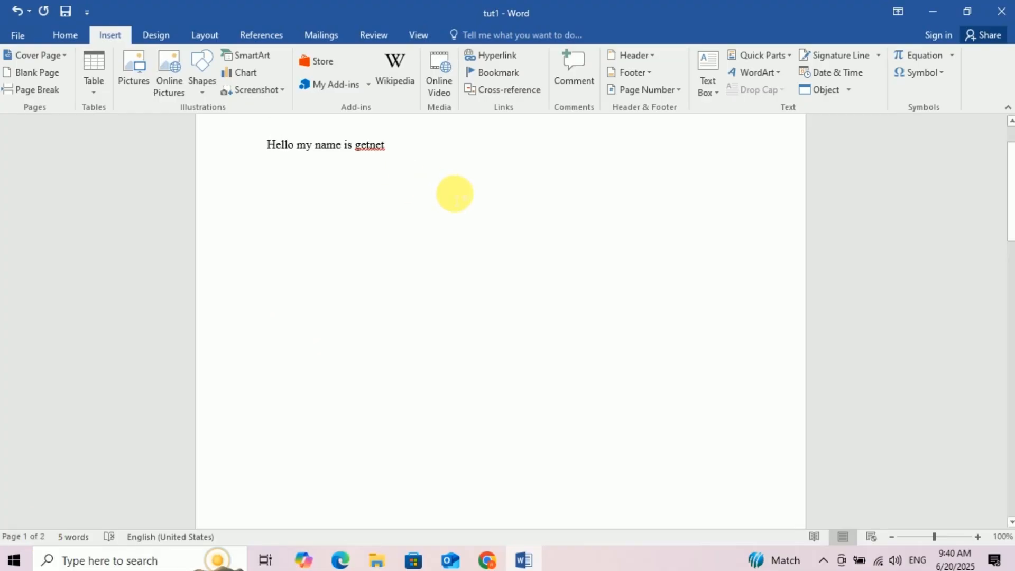
{"action": "scroll", "coordinate": [463, 251], "scroll_direction": "down", "scroll_amount": 10}
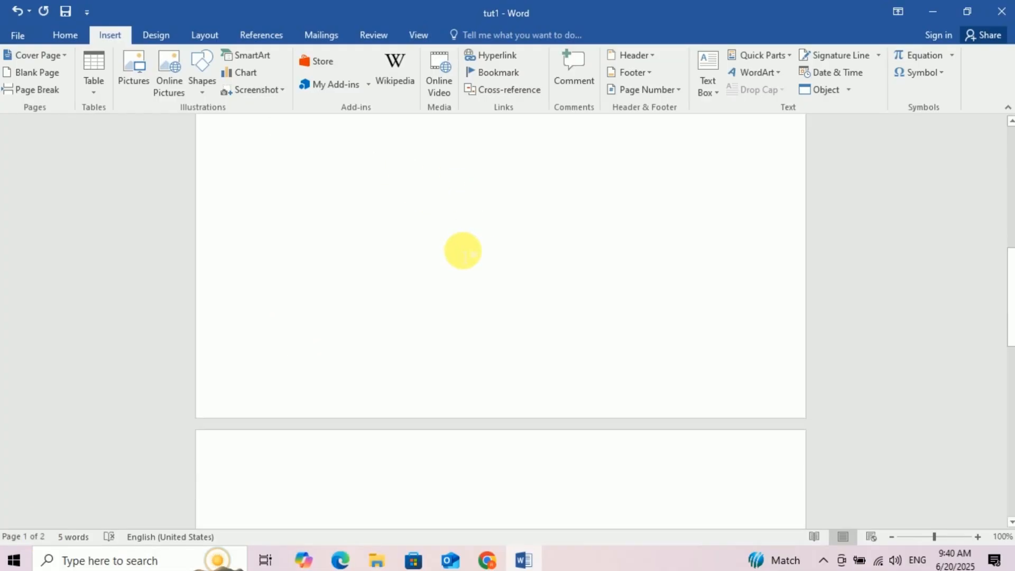
{"action": "left_click", "coordinate": [346, 401]}
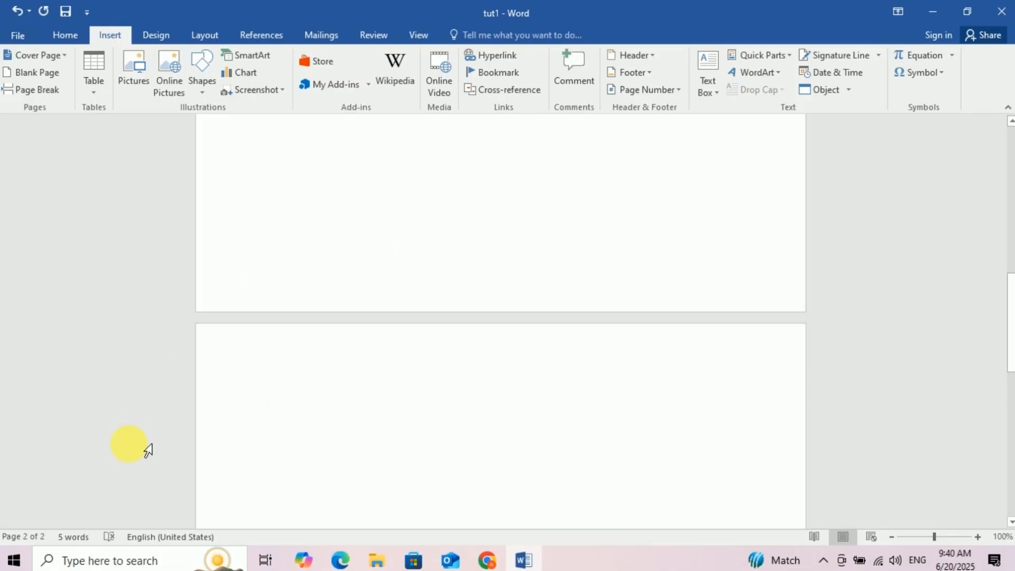
Replace the first name at the end of the sentence on page 1 with "hello man"
{"action": "scroll", "coordinate": [369, 281], "scroll_direction": "up", "scroll_amount": 8}
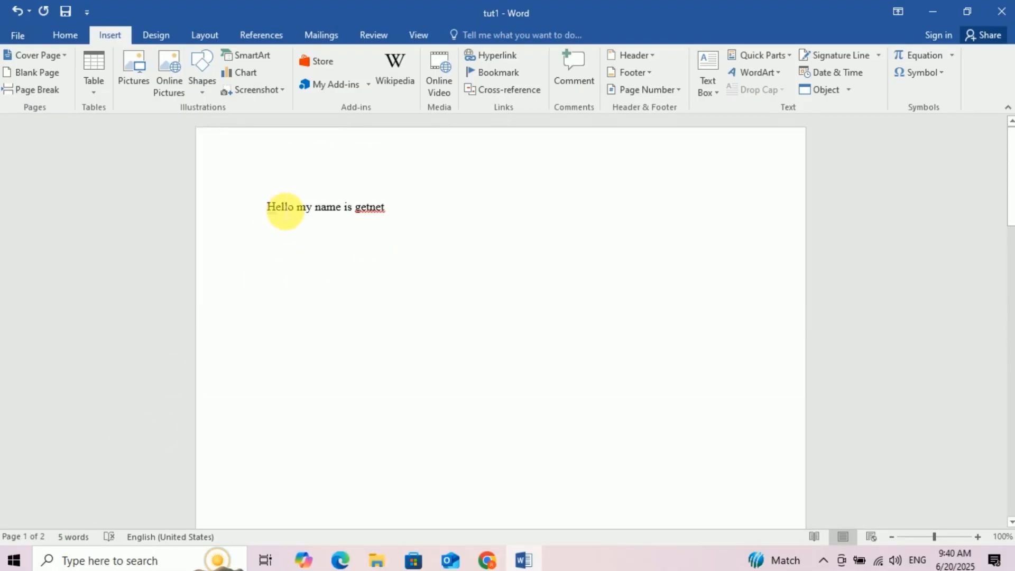
{"action": "left_click", "coordinate": [286, 213]}
{"action": "left_click", "coordinate": [300, 213]}
{"action": "left_click", "coordinate": [331, 213]}
{"action": "left_click", "coordinate": [354, 211]}
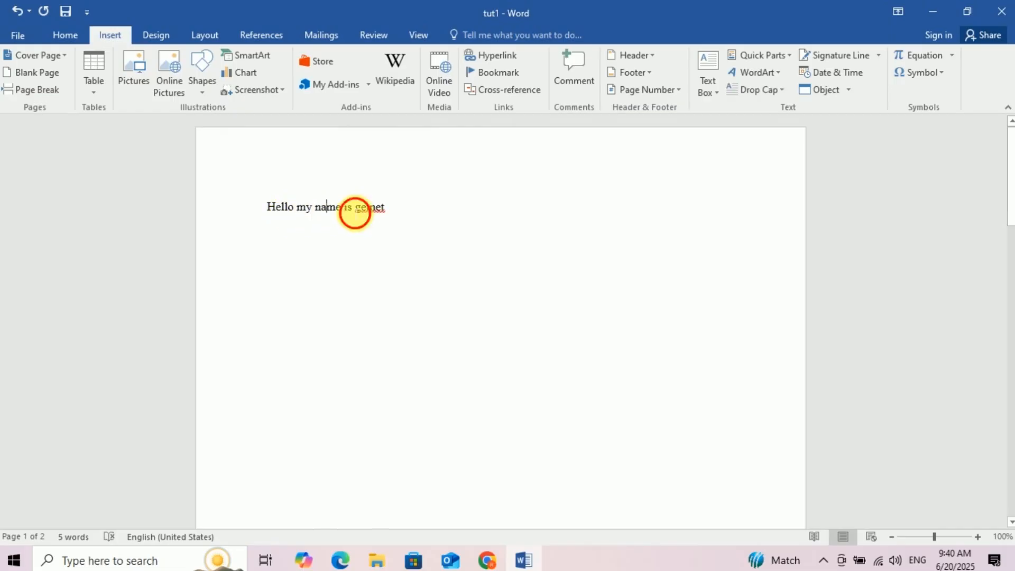
{"action": "left_click", "coordinate": [369, 211]}
{"action": "left_click", "coordinate": [453, 211]}
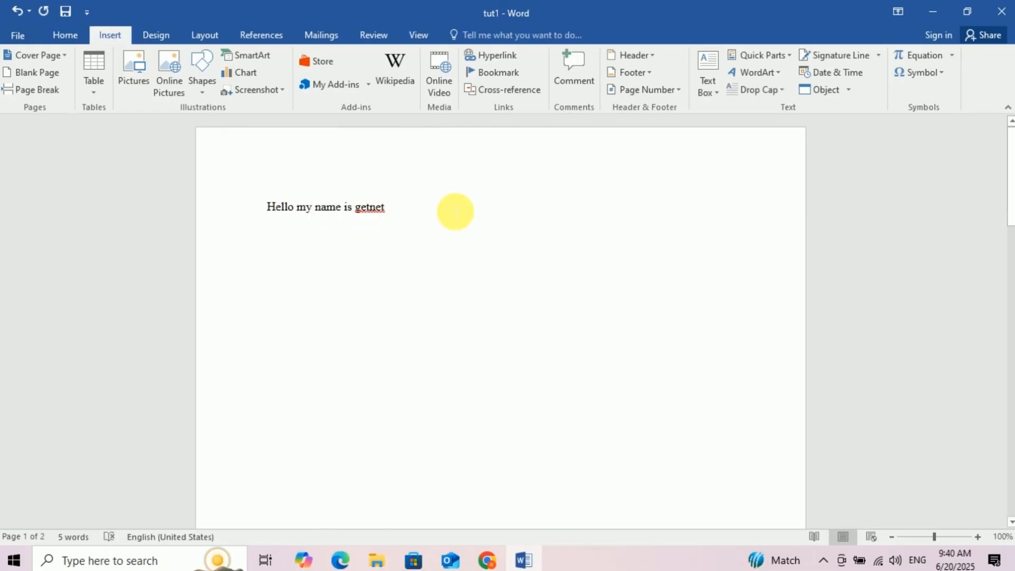
{"action": "key", "text": "ctrl+BackSpace"}
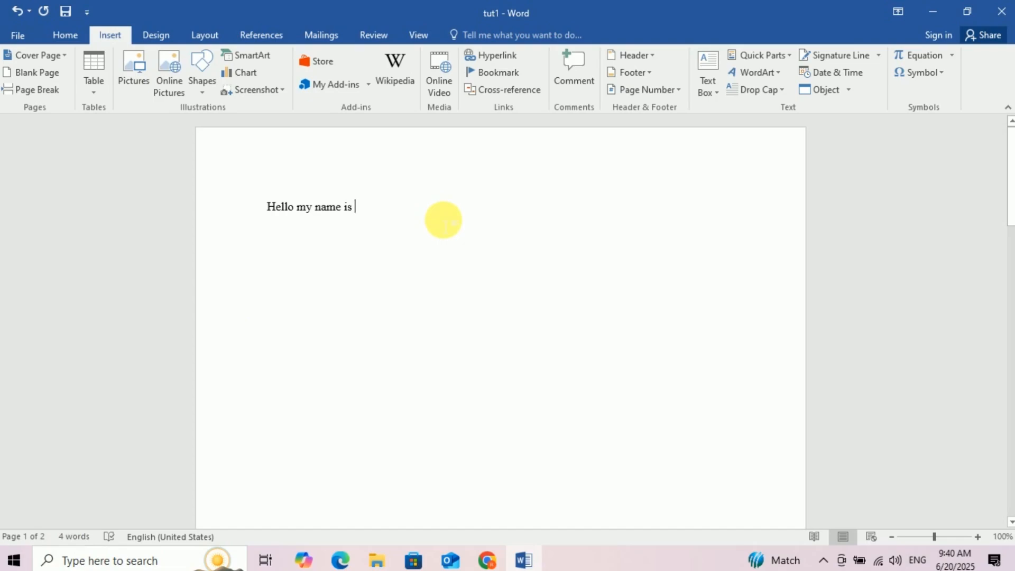
{"action": "type", "text": "hello man"}
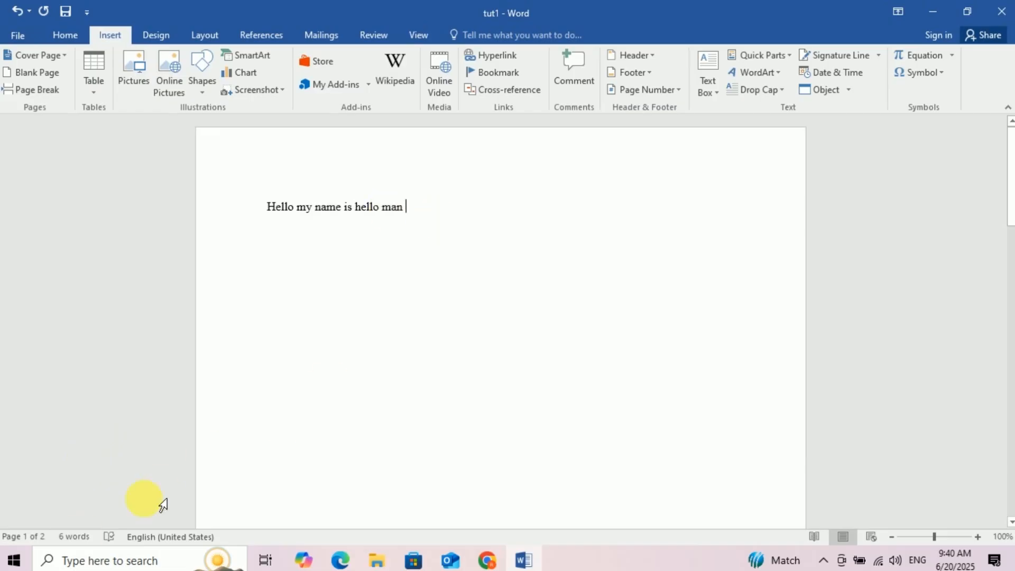
View the proofing language settings for the text and close them without changes
{"action": "left_click", "coordinate": [157, 538]}
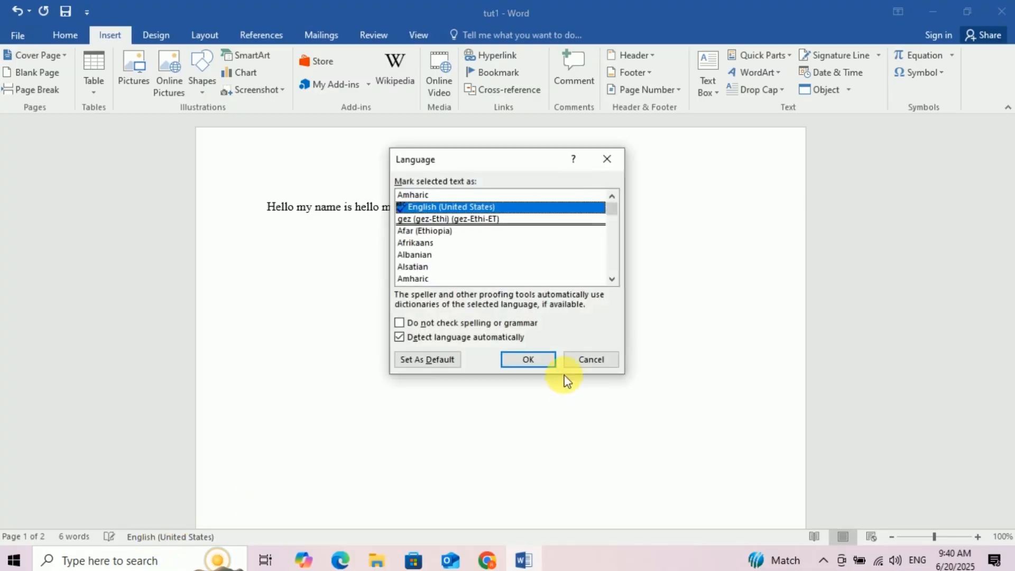
{"action": "left_click", "coordinate": [592, 358]}
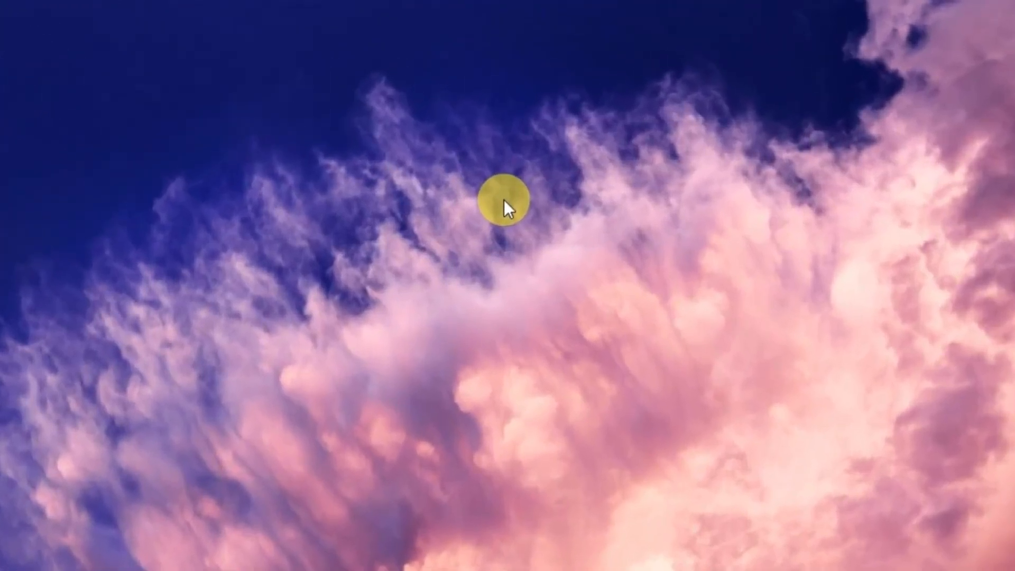
Create a new Microsoft Word document on the desktop and name it w1
{"action": "right_click", "coordinate": [503, 201]}
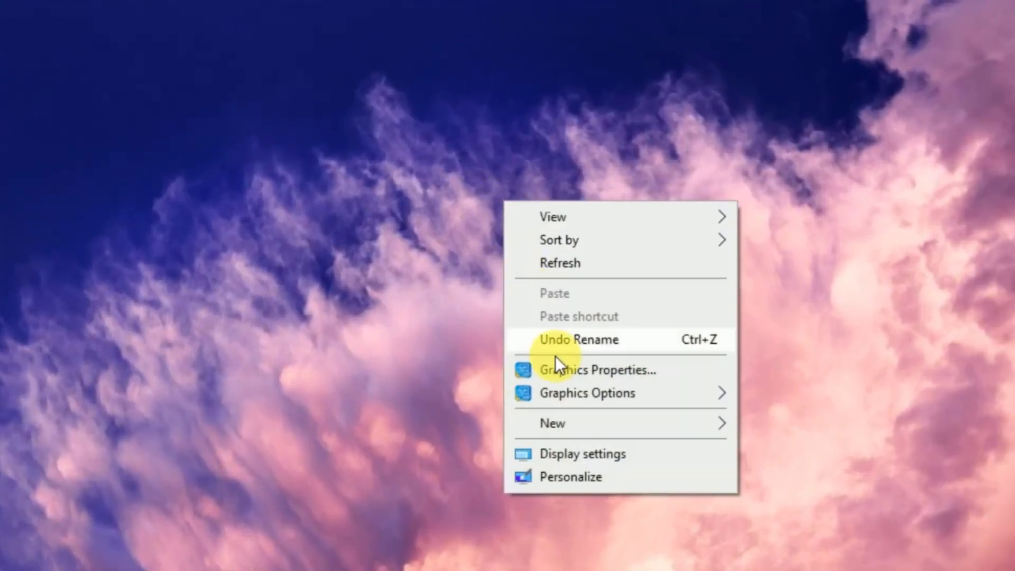
{"action": "mouse_move", "coordinate": [645, 422]}
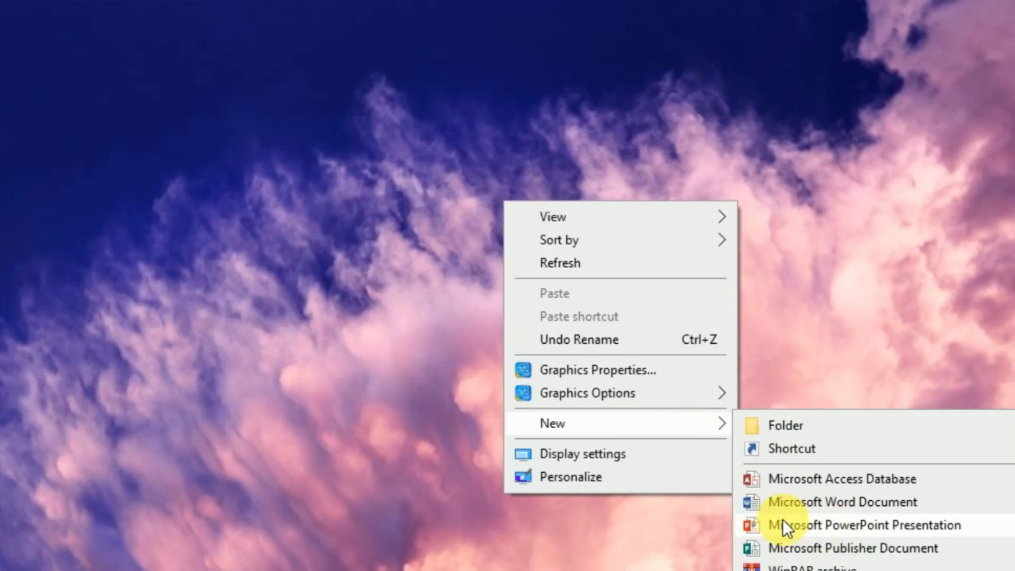
{"action": "left_click", "coordinate": [824, 500]}
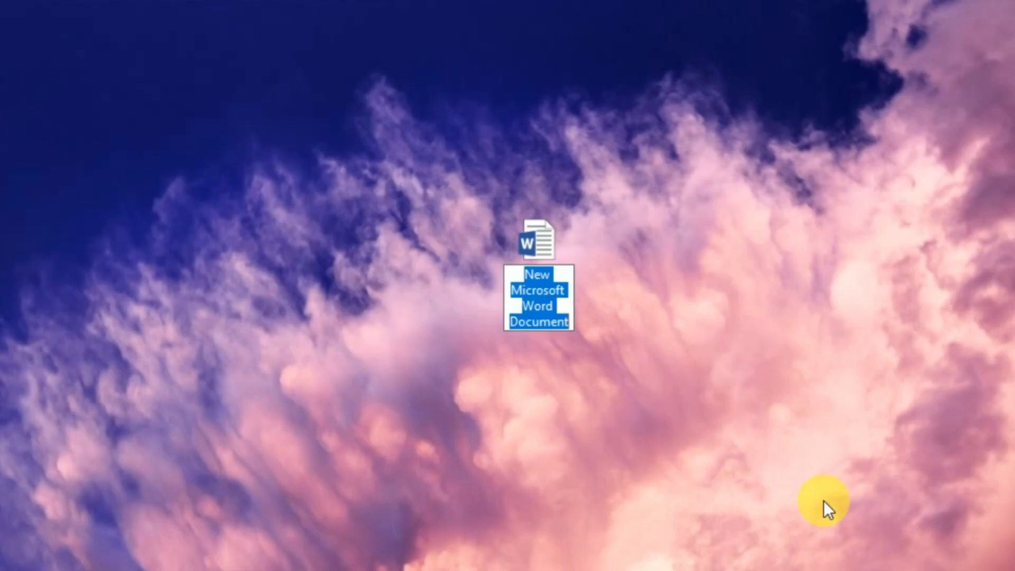
{"action": "type", "text": "edit"}
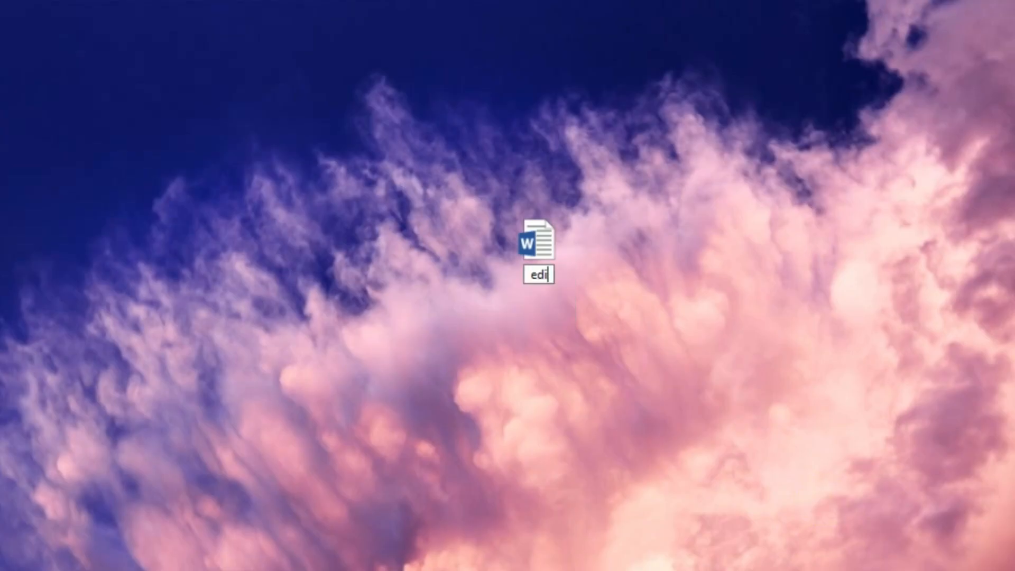
{"action": "key", "text": "BackSpace"}
{"action": "key", "text": "BackSpace"}
{"action": "key", "text": "BackSpace"}
{"action": "key", "text": "BackSpace"}
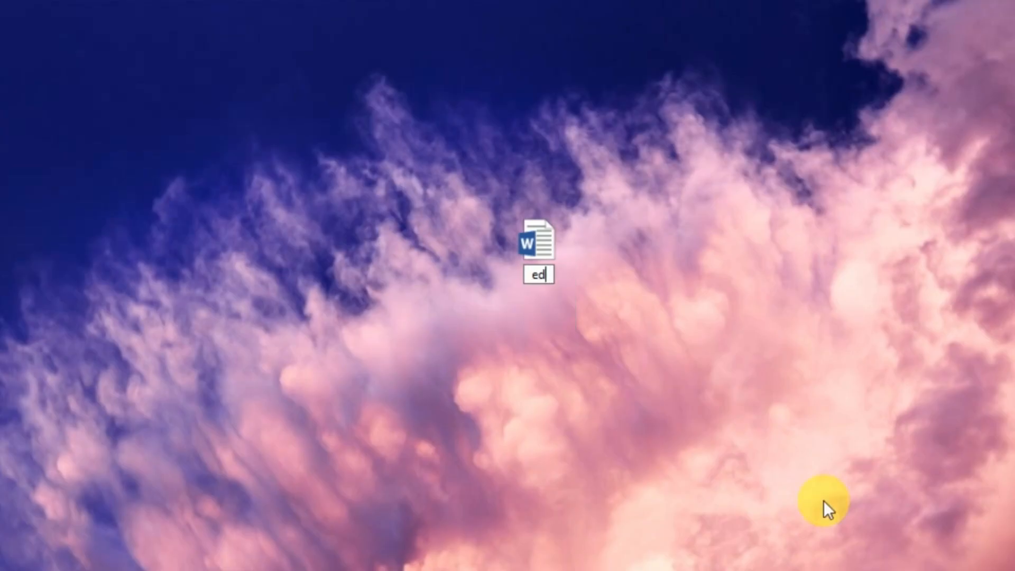
{"action": "type", "text": "w1"}
{"action": "key", "text": "Return"}
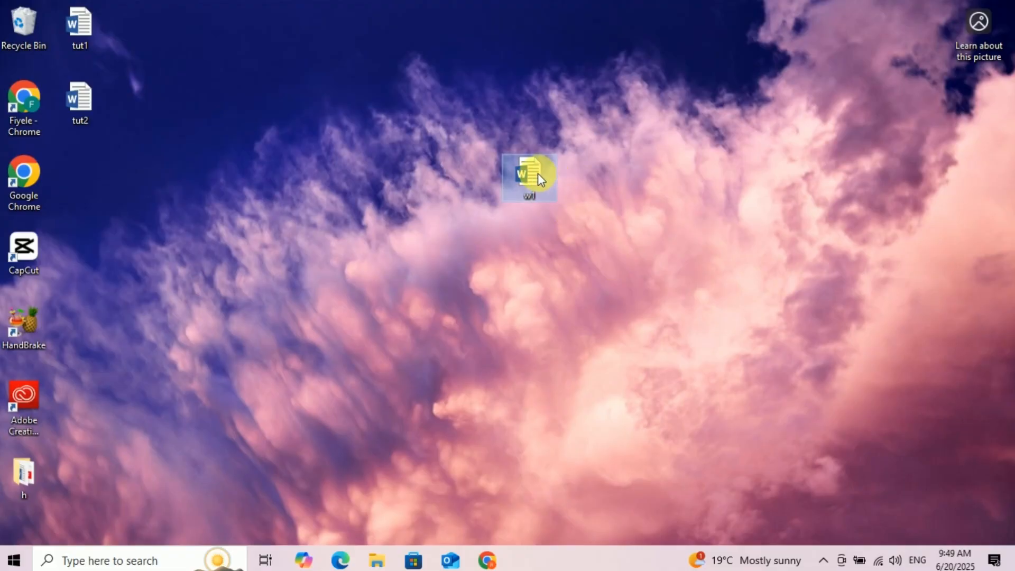
Open the w1 document to check it, close it, and permanently delete the file from the desktop
{"action": "double_click", "coordinate": [531, 174]}
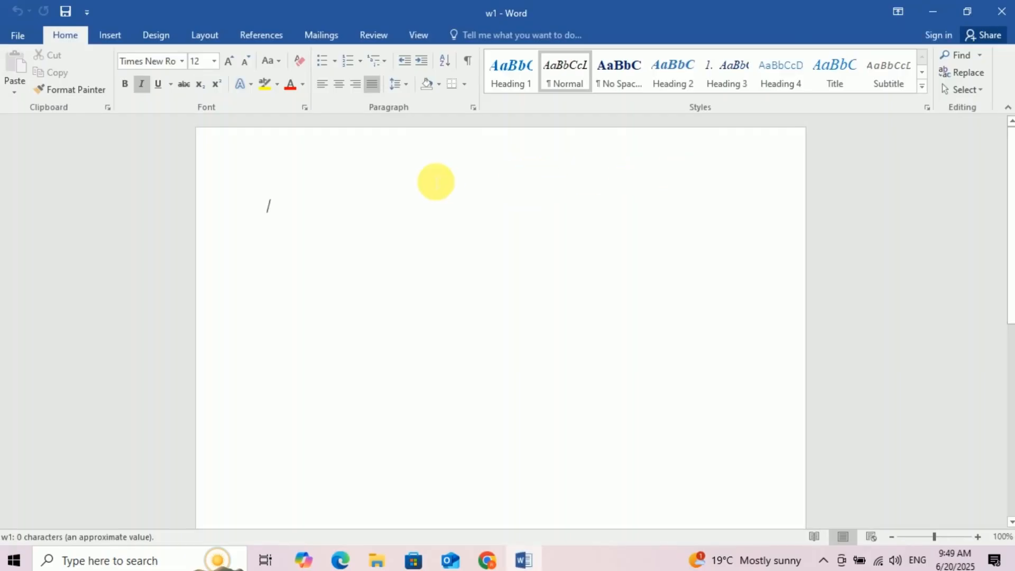
{"action": "left_click", "coordinate": [1001, 11]}
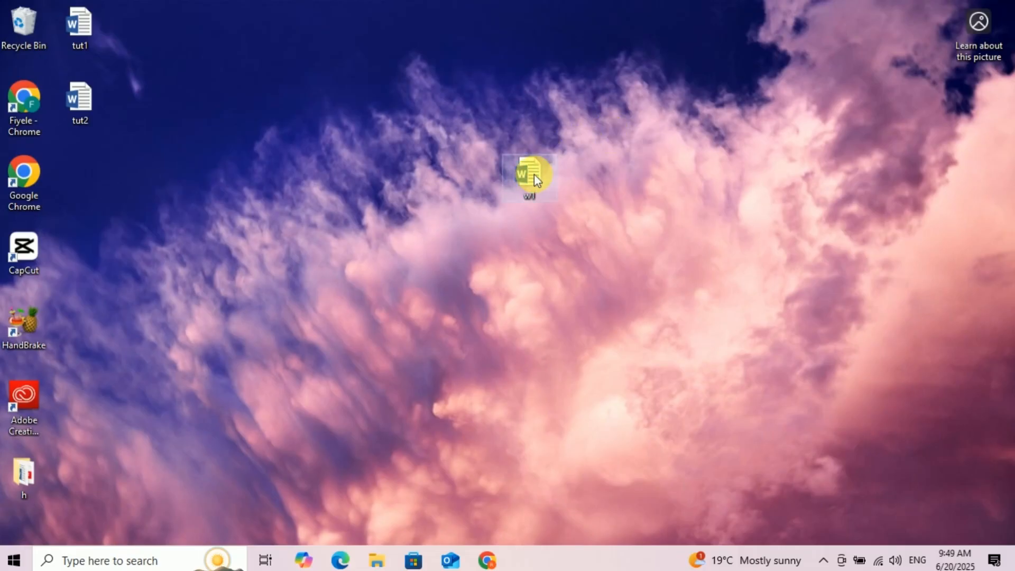
{"action": "key", "text": "shift+Delete"}
{"action": "key", "text": "Return"}
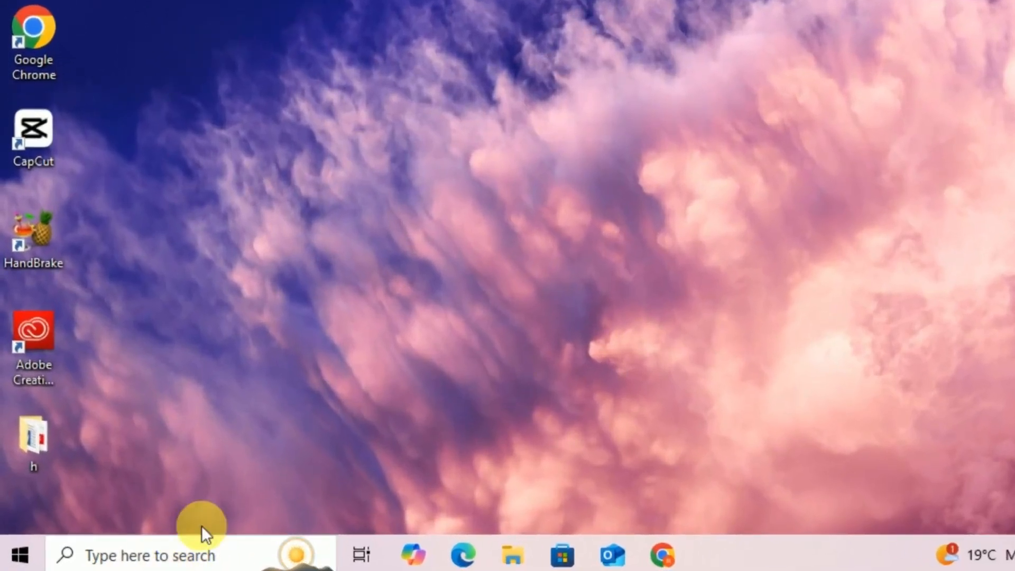
Search Windows for "word" and launch Word 2016
{"action": "left_click", "coordinate": [183, 564]}
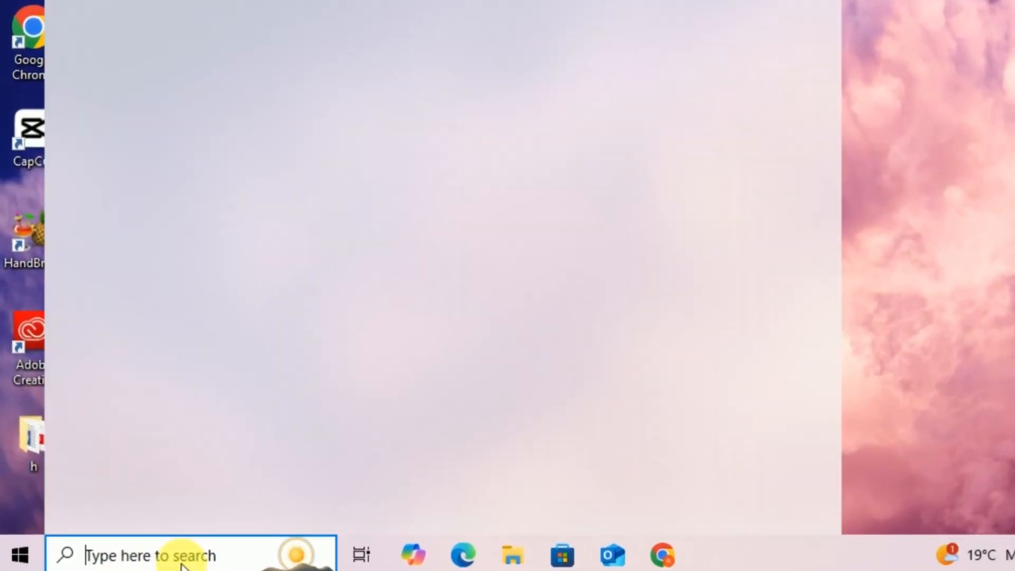
{"action": "type", "text": "word"}
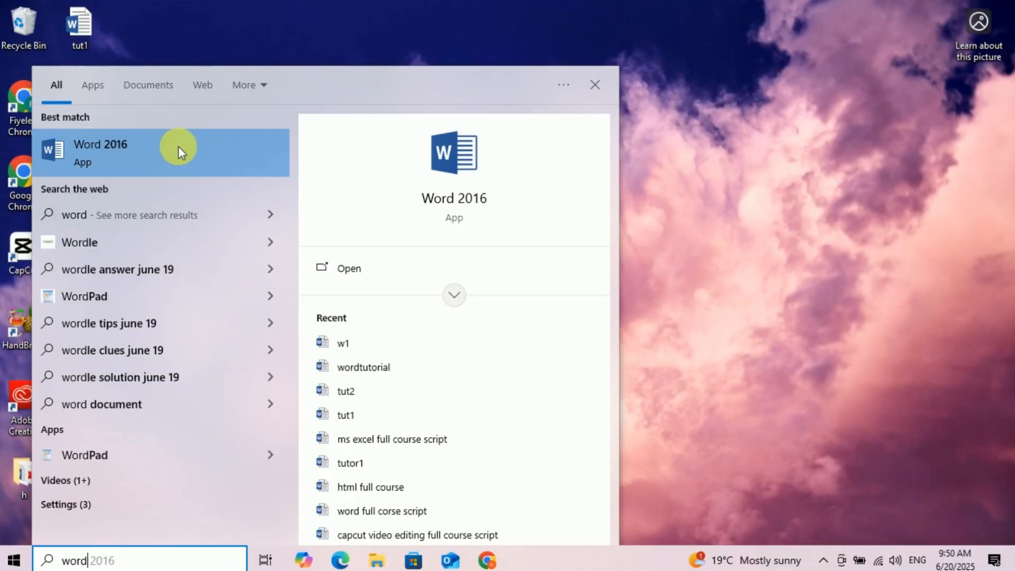
{"action": "left_click", "coordinate": [129, 142]}
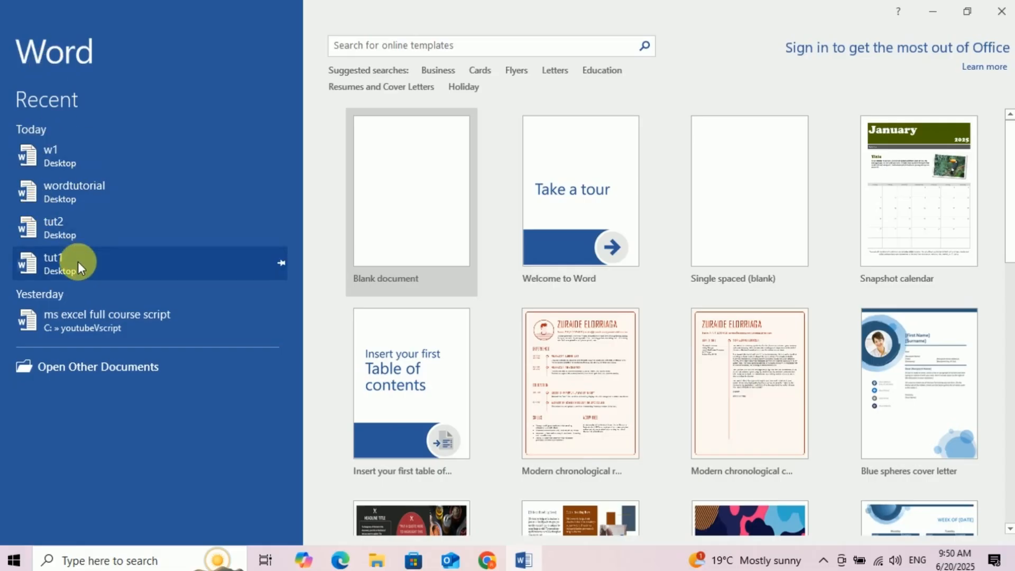
Look through the recent documents and the suggested Business and Cards templates, returning to the start screen
{"action": "scroll", "coordinate": [586, 225], "scroll_direction": "down", "scroll_amount": 4}
{"action": "scroll", "coordinate": [590, 231], "scroll_direction": "up", "scroll_amount": 5}
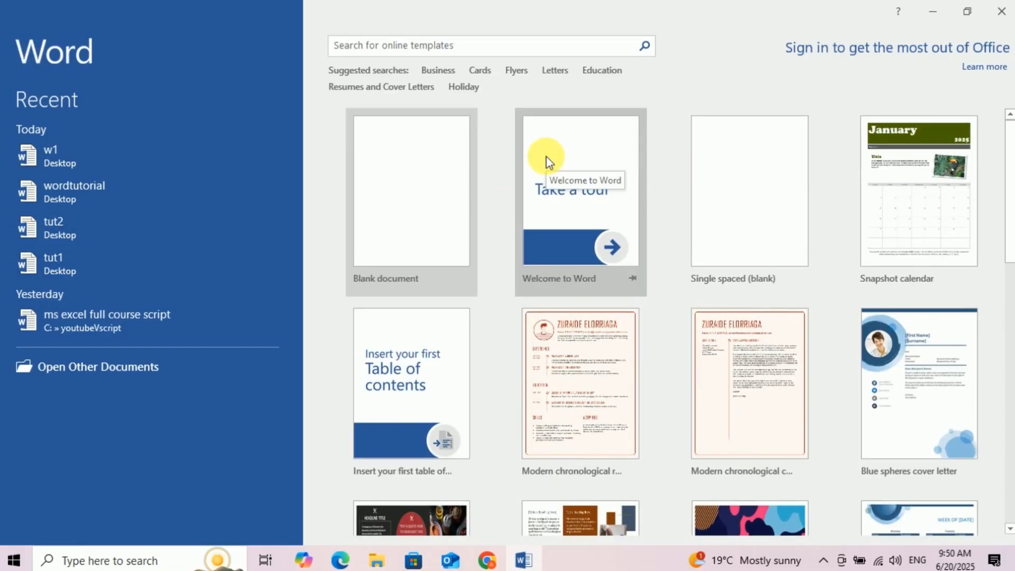
{"action": "left_click", "coordinate": [438, 73]}
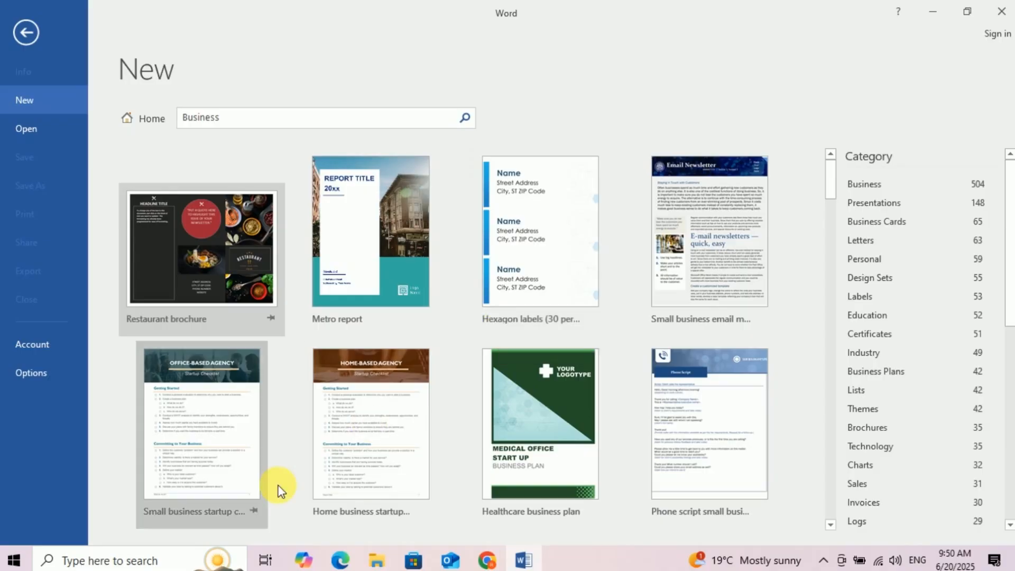
{"action": "left_click", "coordinate": [27, 43]}
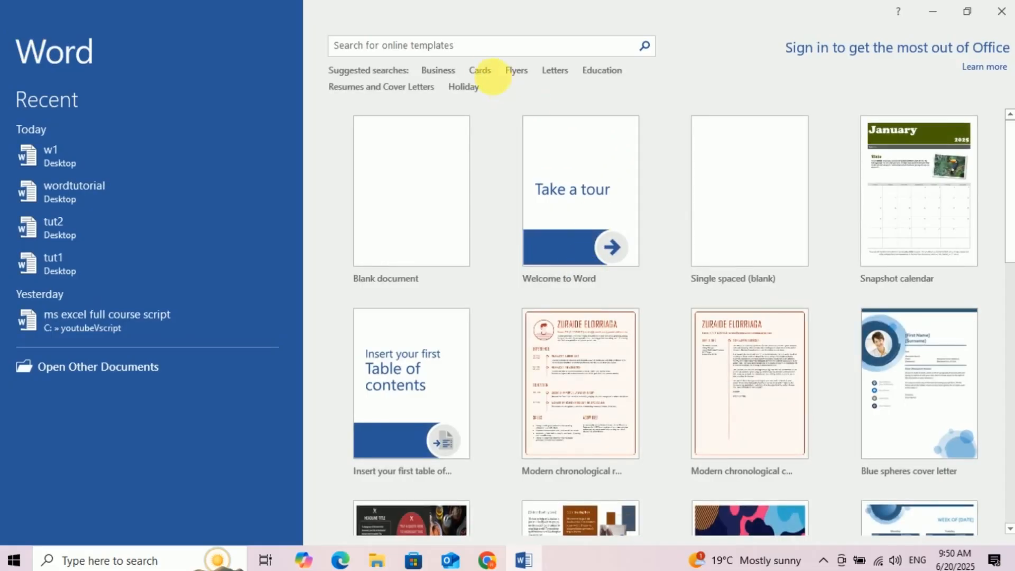
{"action": "left_click", "coordinate": [479, 72]}
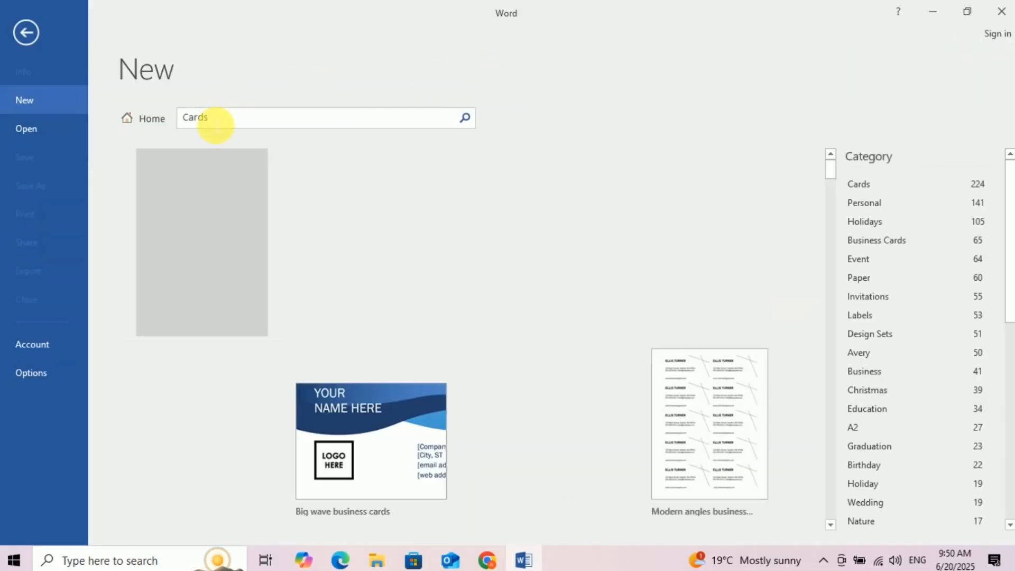
{"action": "left_click", "coordinate": [21, 31]}
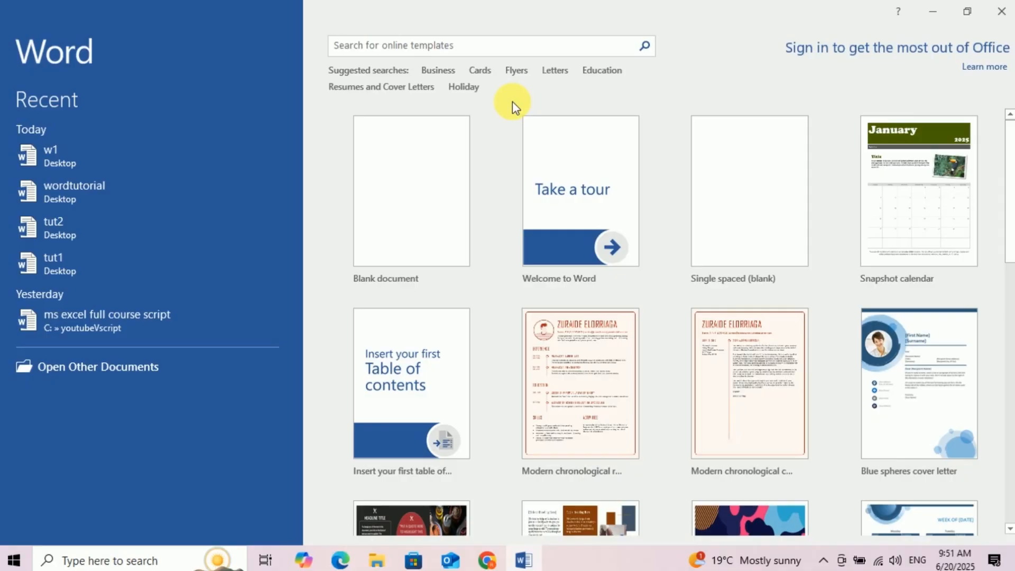
Create a blank document, turn off italic and write "Hello my name is" followed by a first name
{"action": "left_click", "coordinate": [415, 157]}
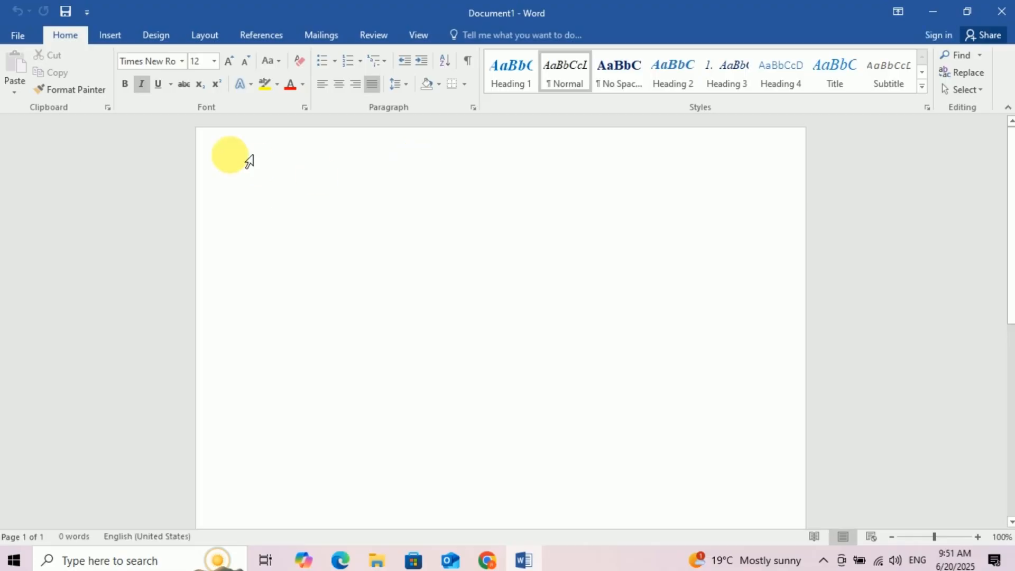
{"action": "left_click", "coordinate": [141, 84]}
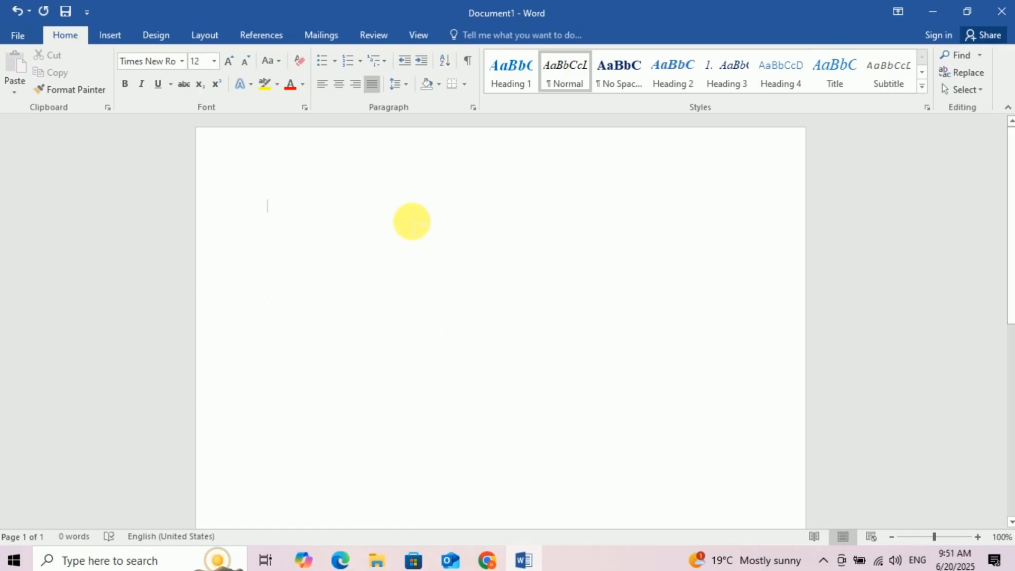
{"action": "type", "text": "Hello "}
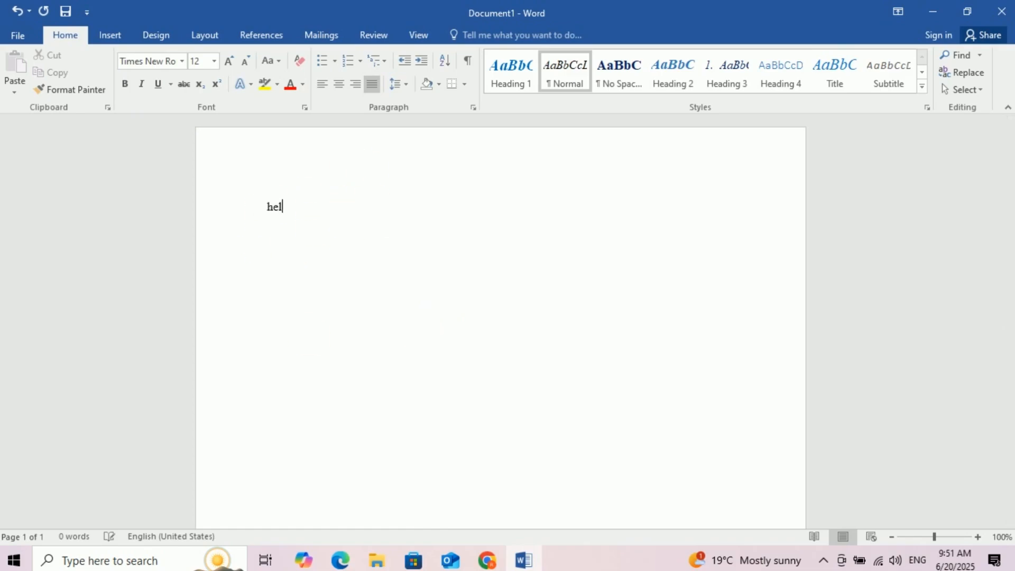
{"action": "type", "text": "my name is"}
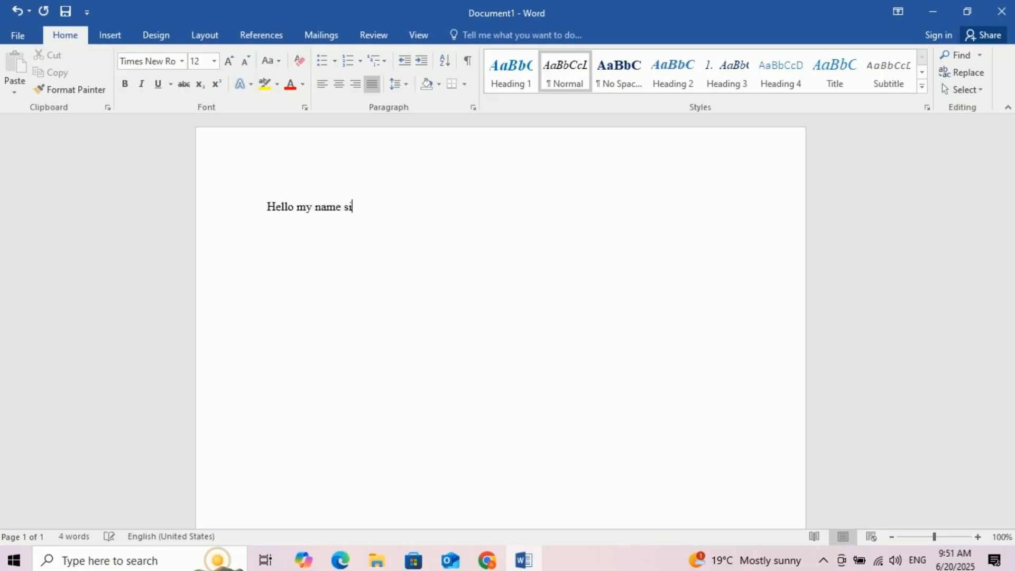
{"action": "key", "text": "BackSpace"}
{"action": "key", "text": "BackSpace"}
{"action": "type", "text": "is gentet"}
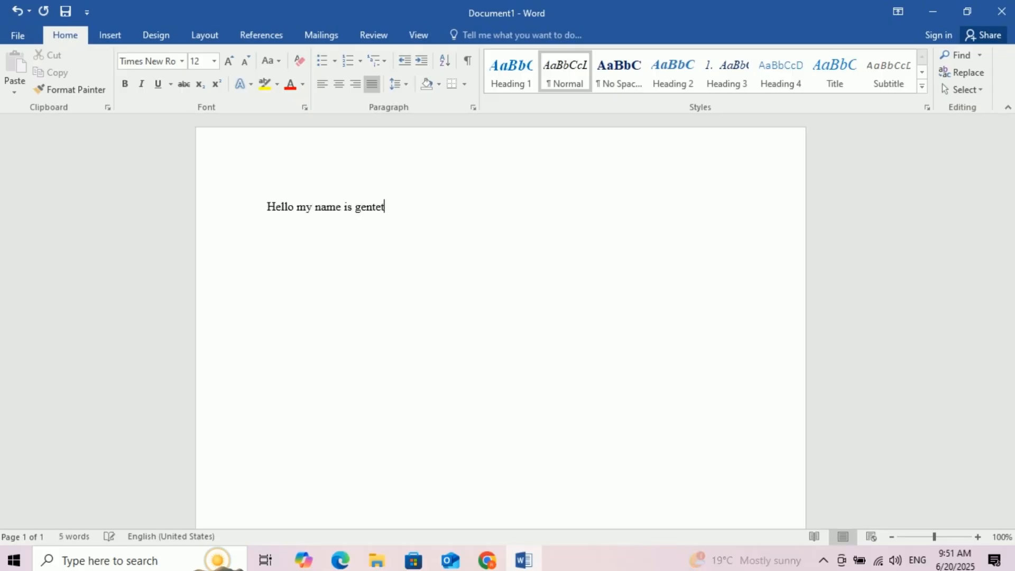
{"action": "key", "text": "BackSpace"}
{"action": "key", "text": "BackSpace"}
{"action": "key", "text": "BackSpace"}
{"action": "key", "text": "BackSpace"}
{"action": "key", "text": "BackSpace"}
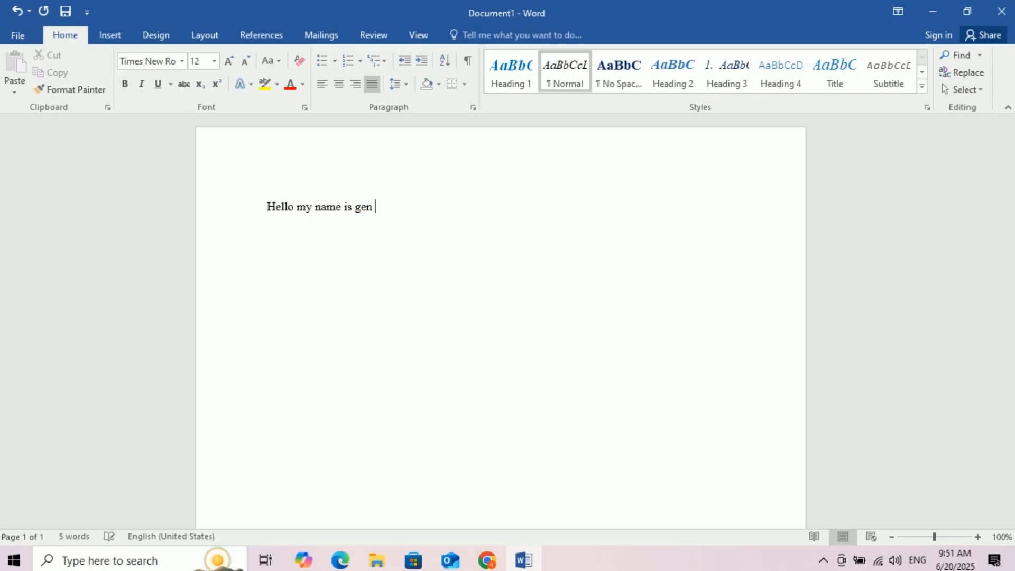
{"action": "type", "text": "tnet"}
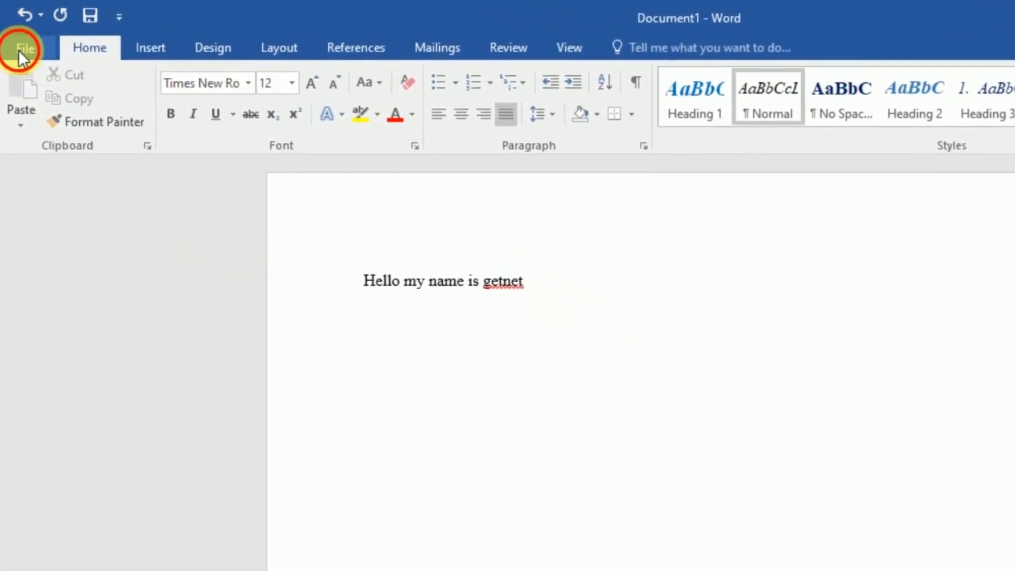
Begin saving the new document under Save As and browse to the Desktop folder as its location
{"action": "left_click", "coordinate": [19, 48]}
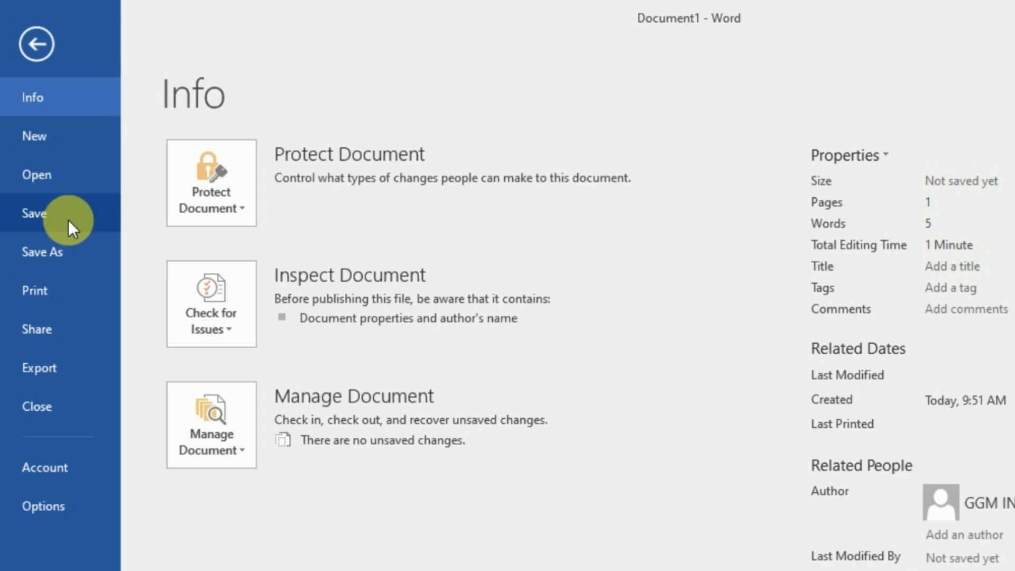
{"action": "left_click", "coordinate": [46, 246]}
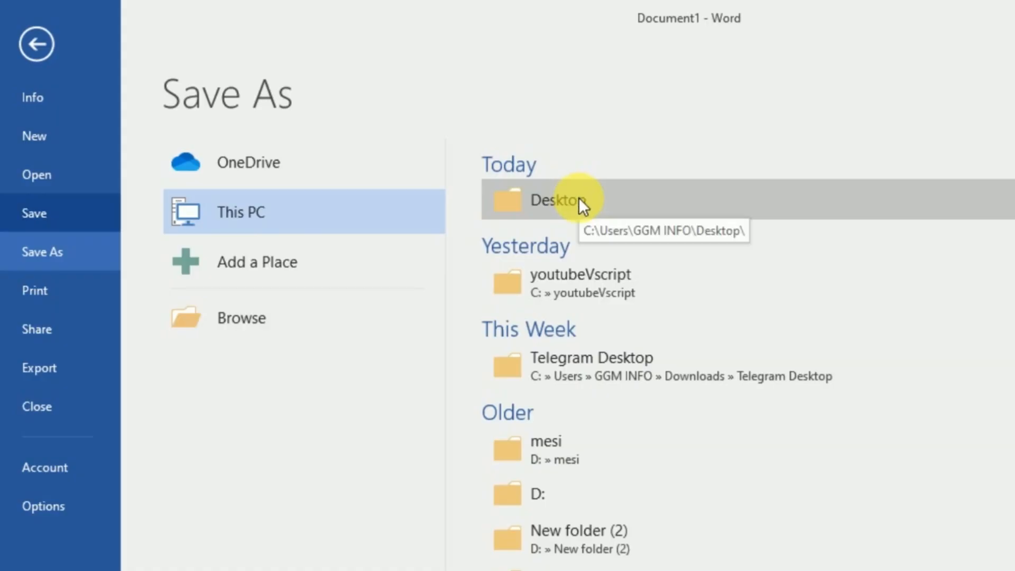
{"action": "left_click", "coordinate": [241, 319]}
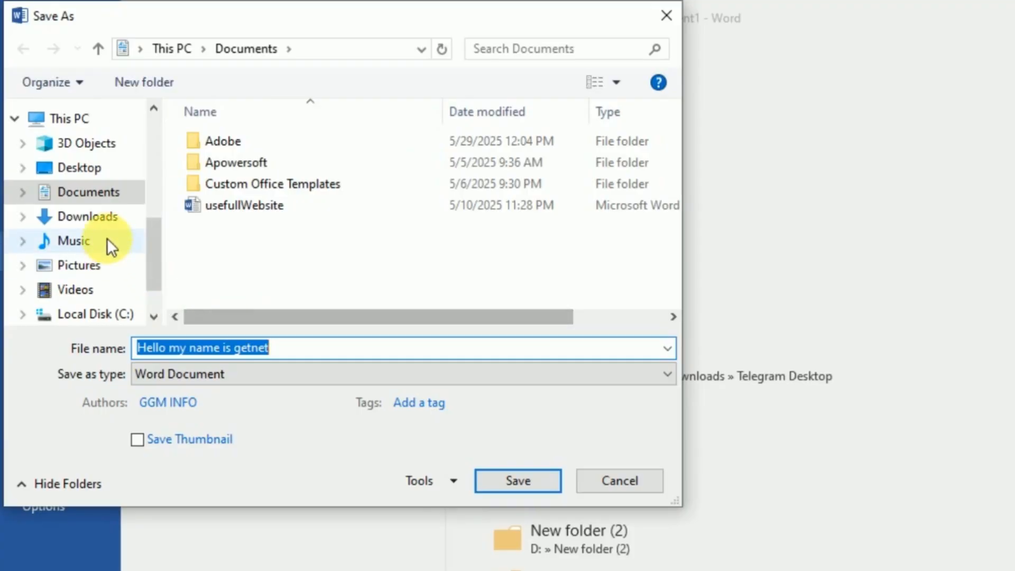
{"action": "left_click_drag", "start_coordinate": [154, 229], "coordinate": [153, 141]}
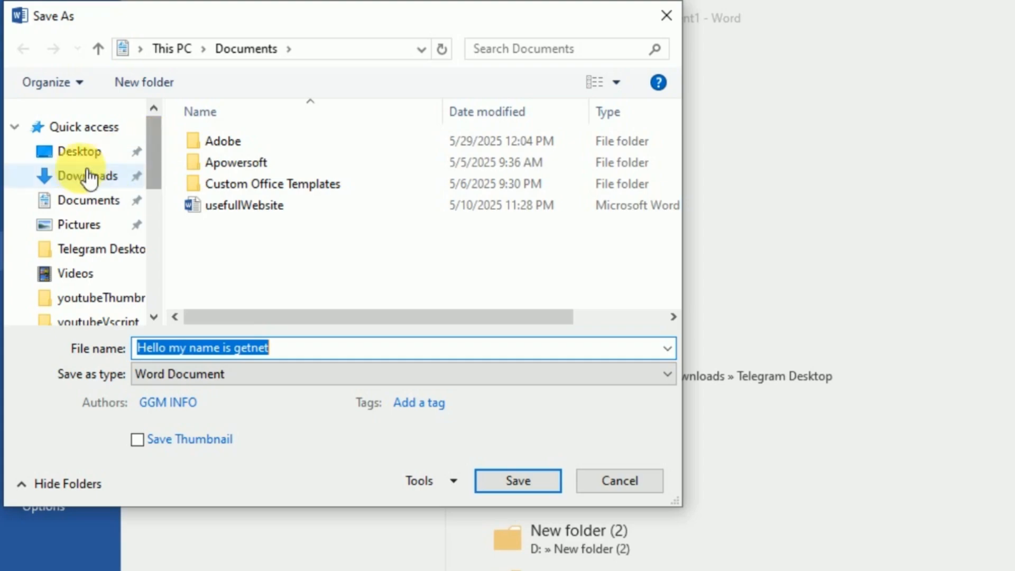
{"action": "left_click", "coordinate": [90, 152]}
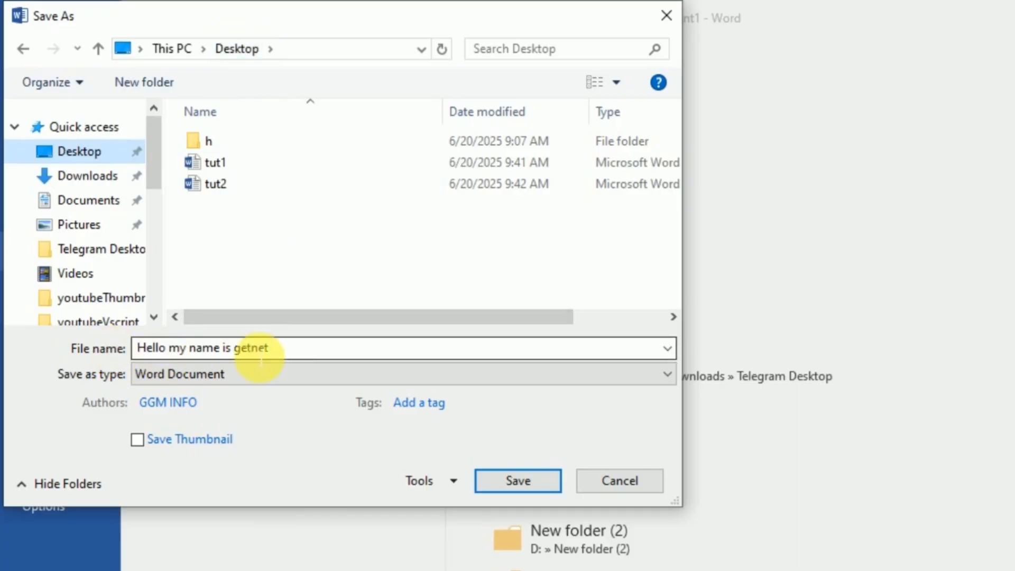
Save the document as a Word Document named "word tutorial" and close Word
{"action": "left_click_drag", "start_coordinate": [316, 353], "coordinate": [3, 341]}
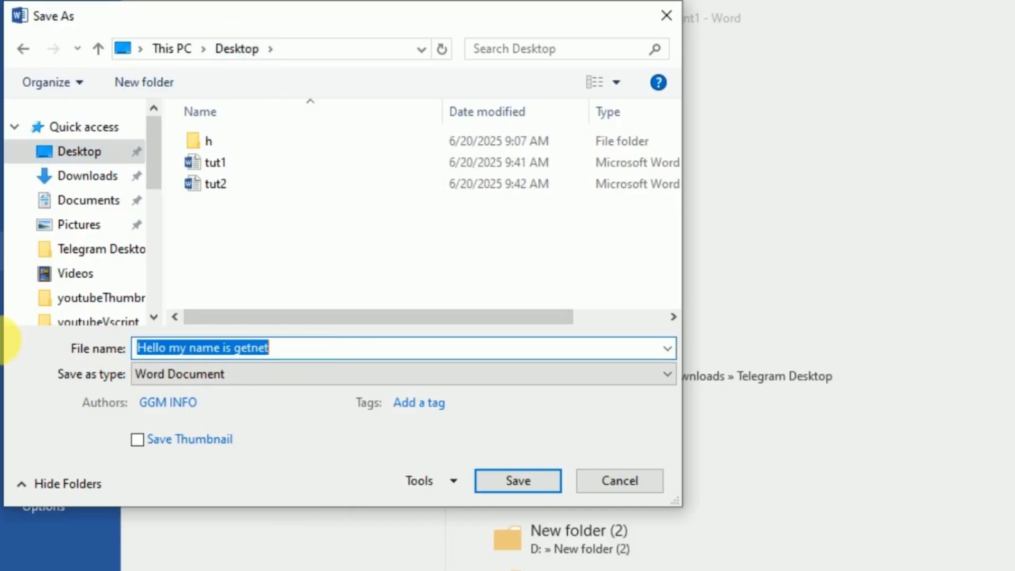
{"action": "key", "text": "BackSpace"}
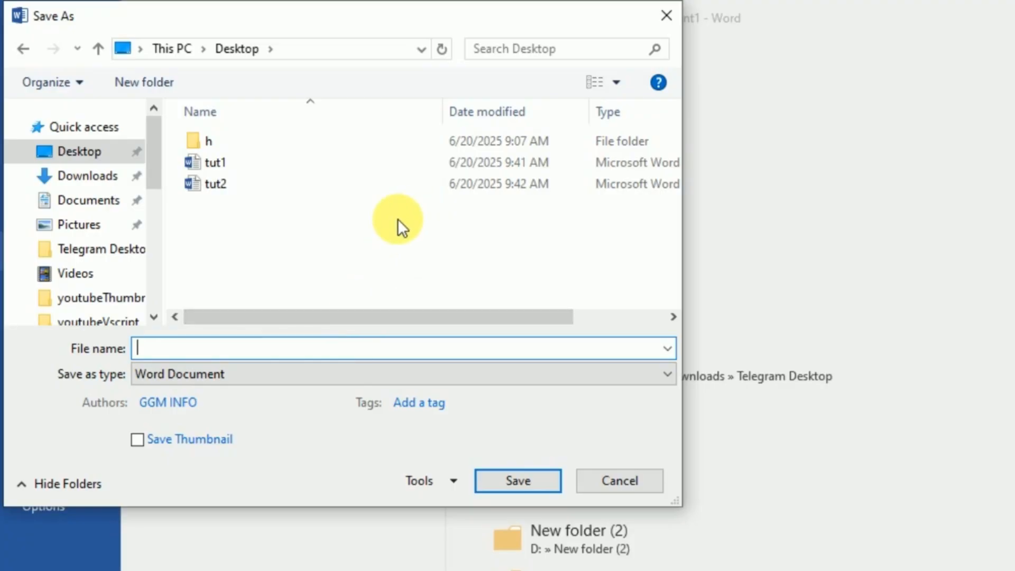
{"action": "type", "text": "word c"}
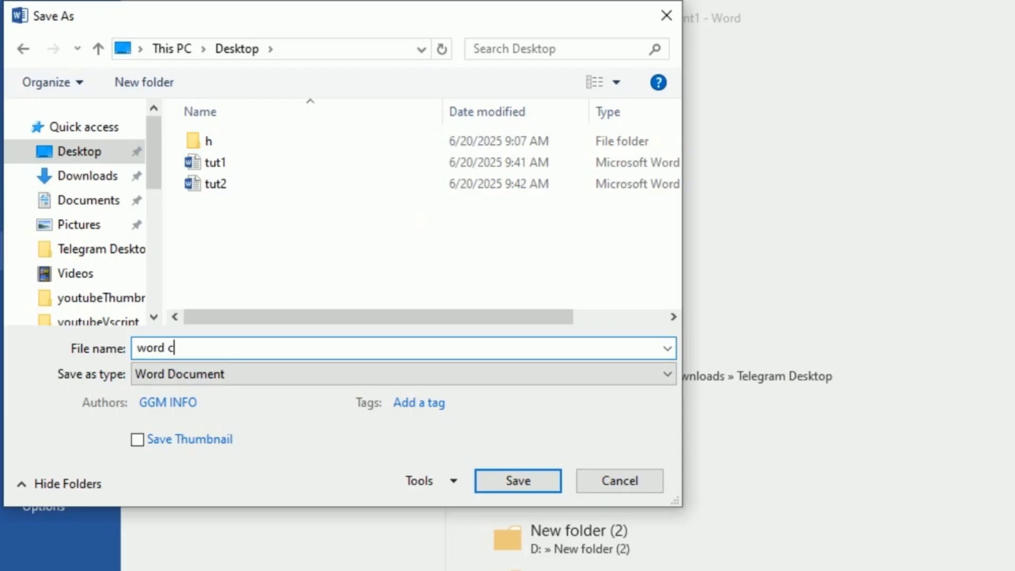
{"action": "key", "text": "BackSpace"}
{"action": "type", "text": "tutorial"}
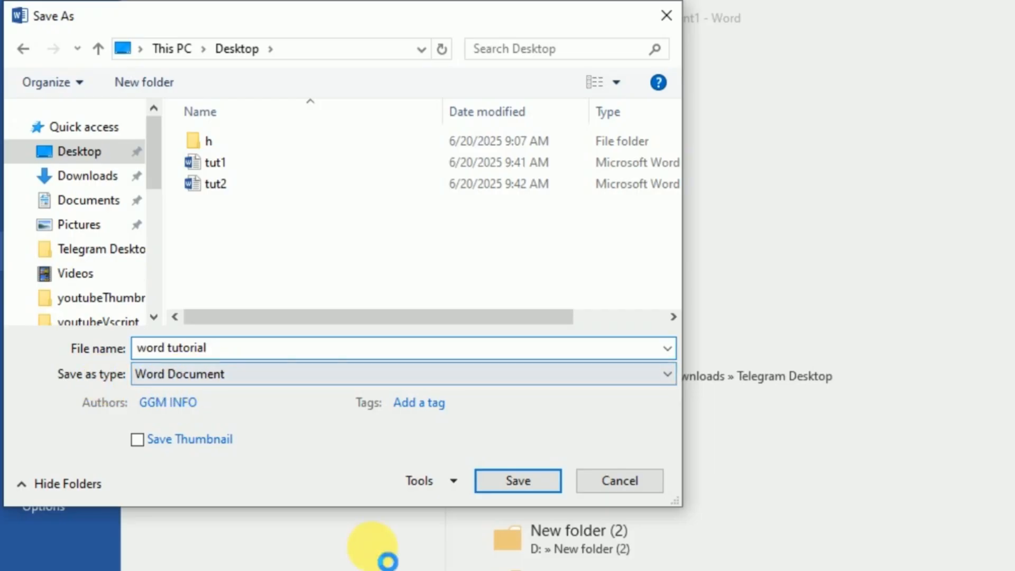
{"action": "left_click", "coordinate": [515, 484]}
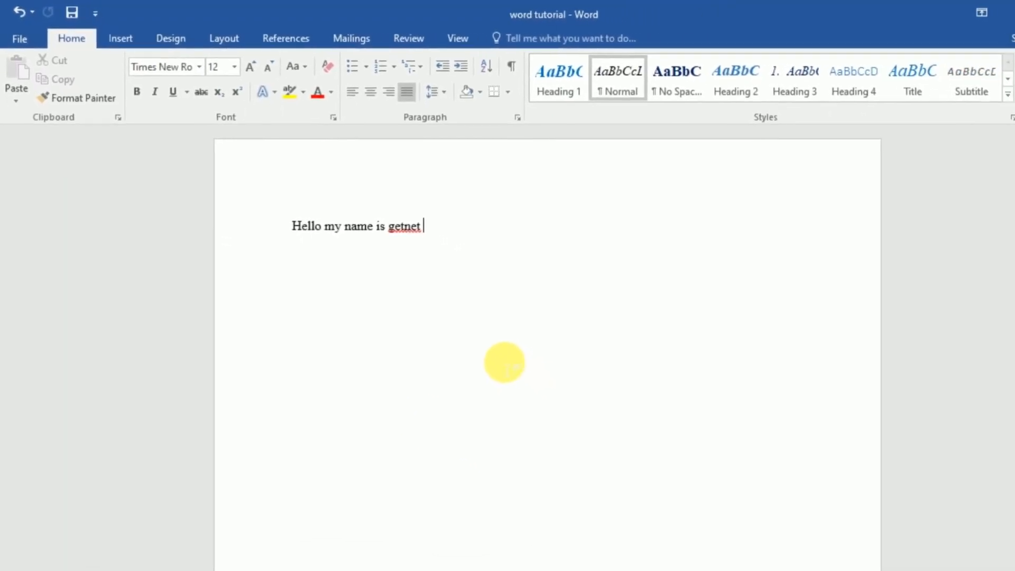
{"action": "left_click", "coordinate": [1002, 11]}
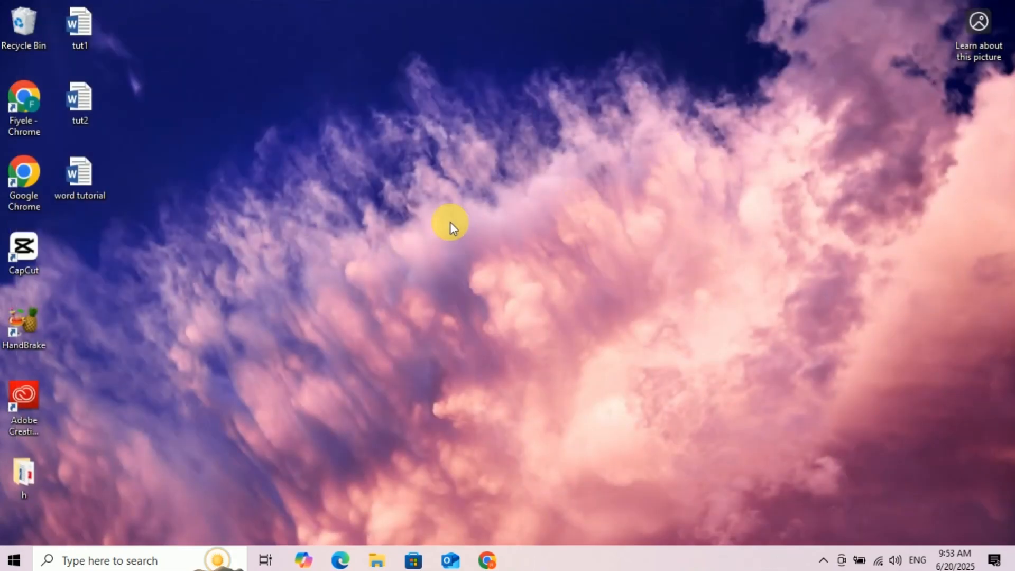
Open the word tutorial document from the desktop, append "please subscribe my youtube channel" to its sentence and save it
{"action": "double_click", "coordinate": [84, 179]}
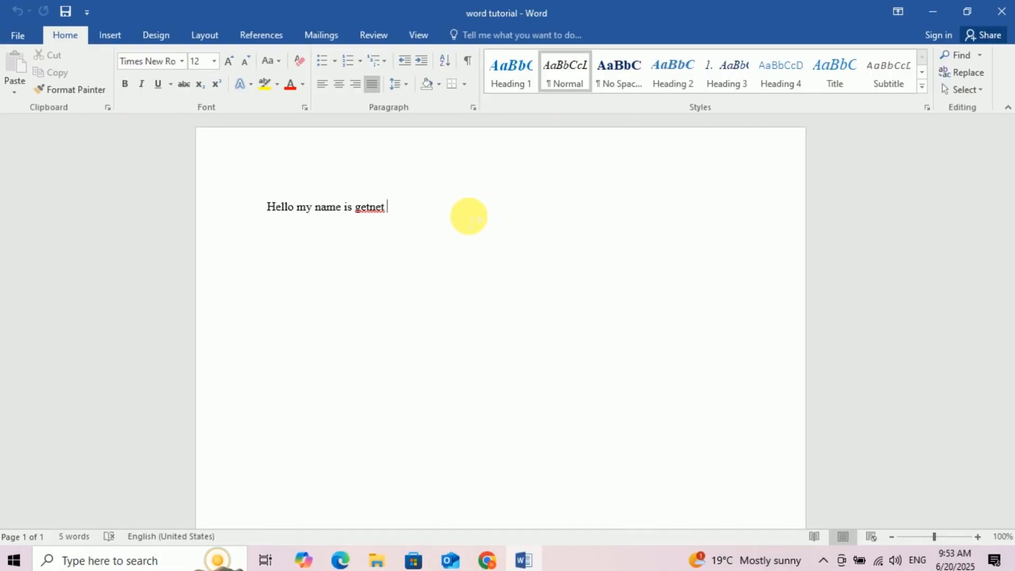
{"action": "type", "text": "ple"}
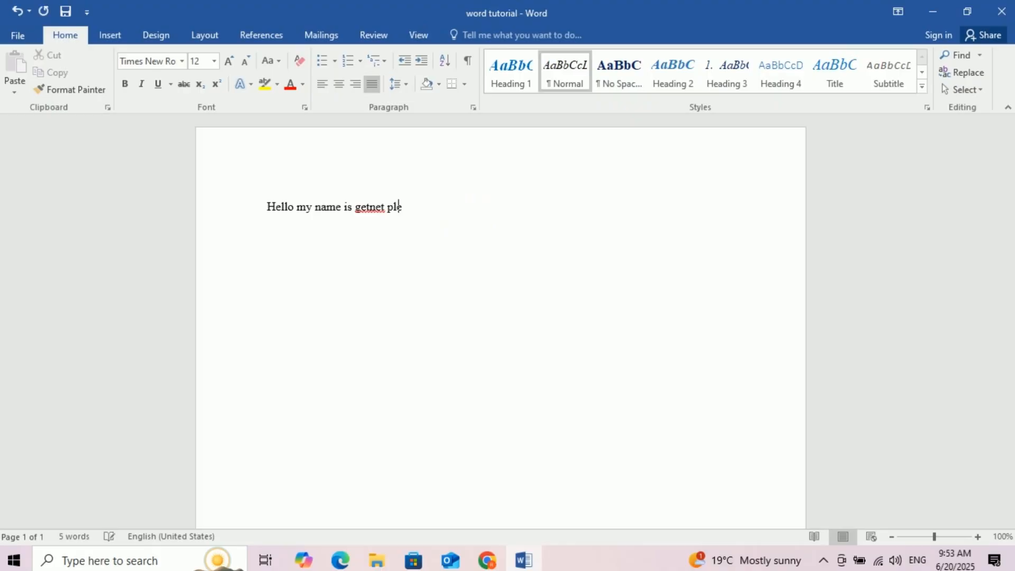
{"action": "type", "text": "ase subscribe my youutu"}
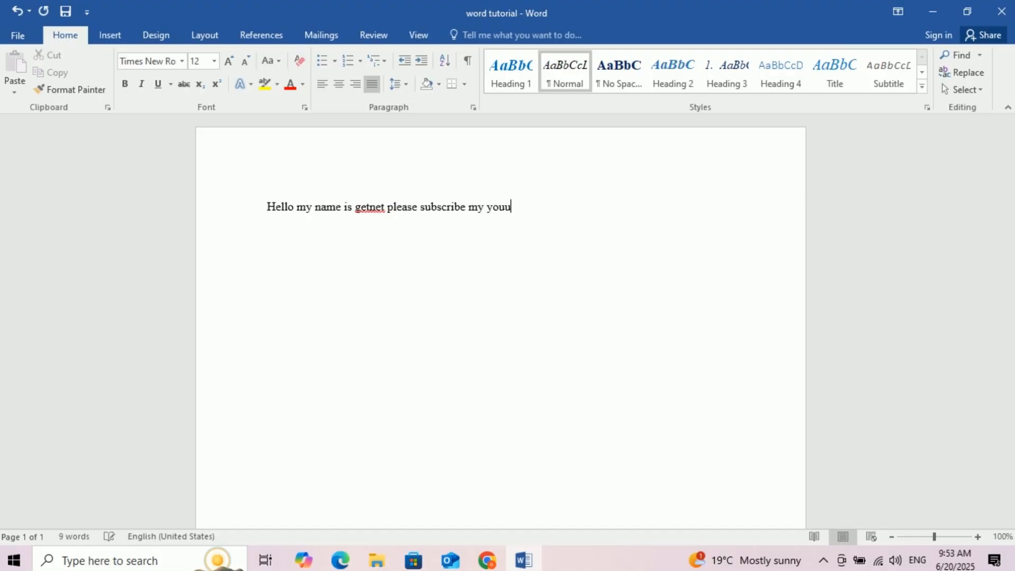
{"action": "key", "text": "BackSpace"}
{"action": "key", "text": "BackSpace"}
{"action": "key", "text": "BackSpace"}
{"action": "type", "text": "tube channe"}
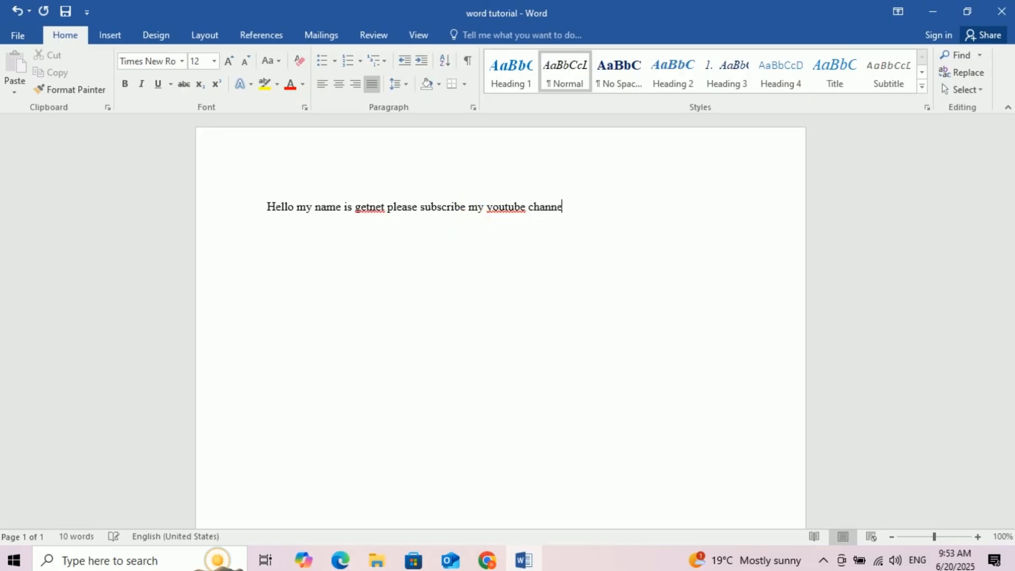
{"action": "type", "text": "l"}
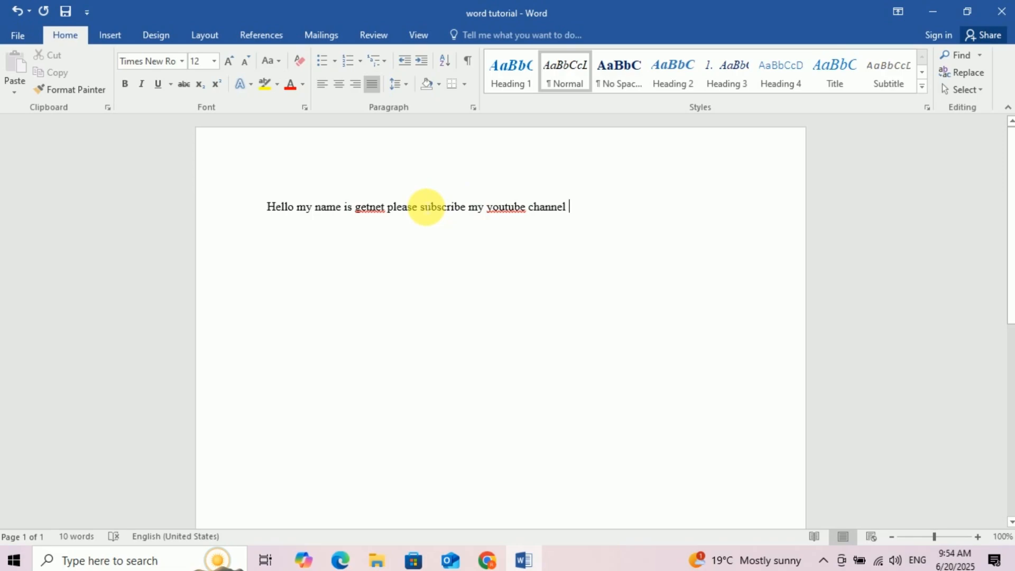
{"action": "left_click", "coordinate": [16, 33]}
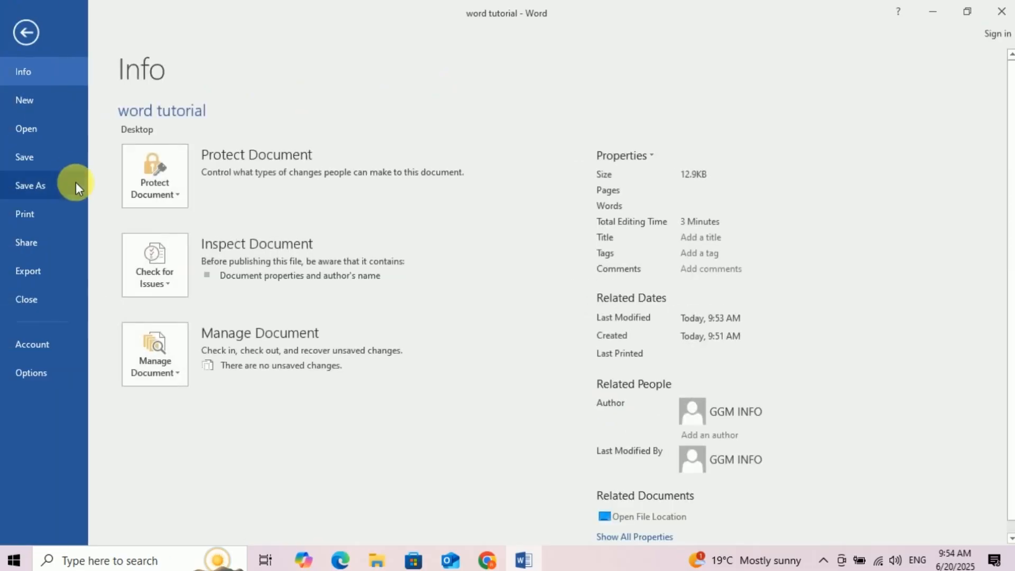
{"action": "left_click", "coordinate": [25, 157]}
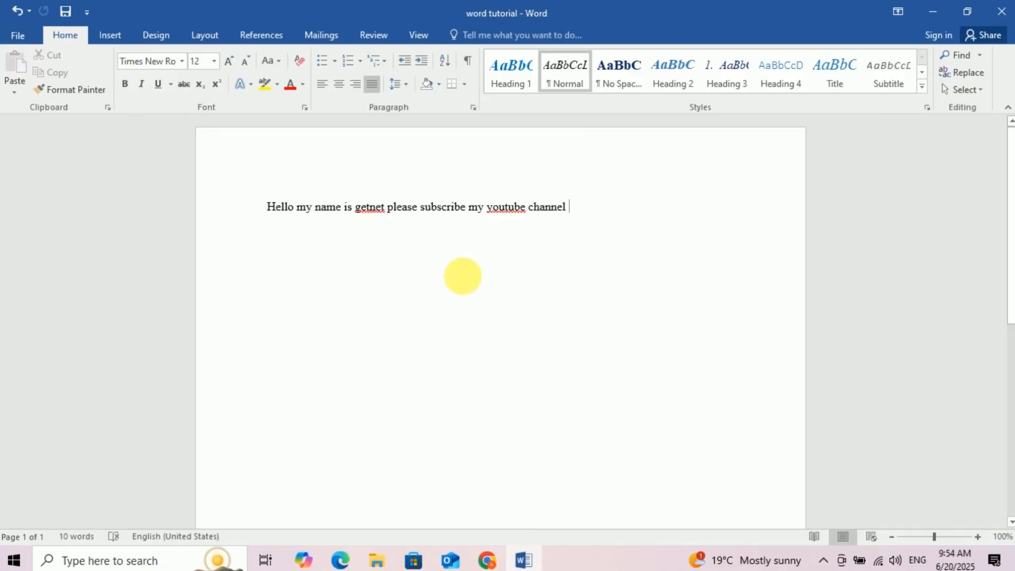
Look at Downloads and Pictures as alternative Save As locations, returning to the document without saving a copy
{"action": "left_click", "coordinate": [15, 35]}
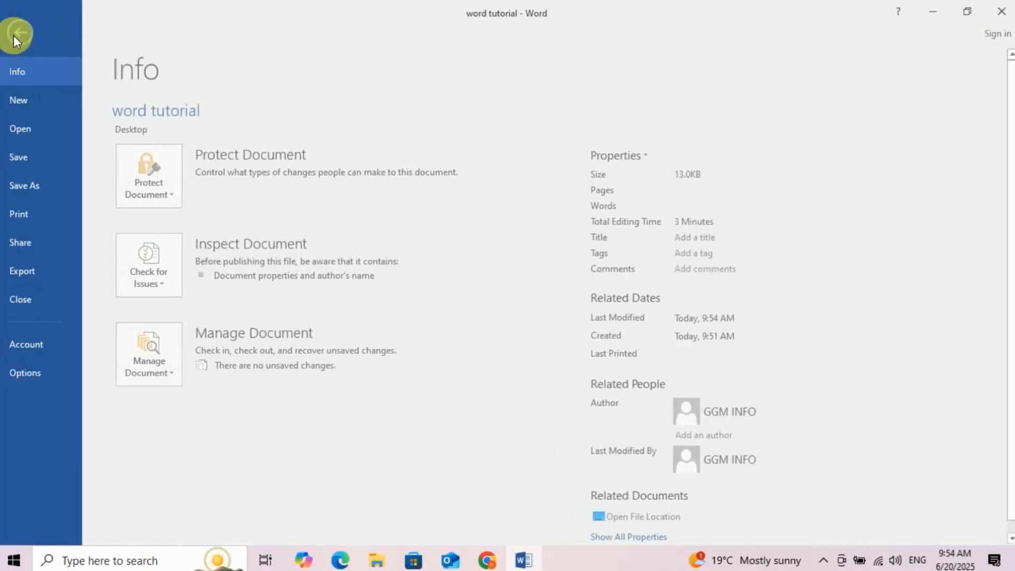
{"action": "left_click", "coordinate": [33, 187]}
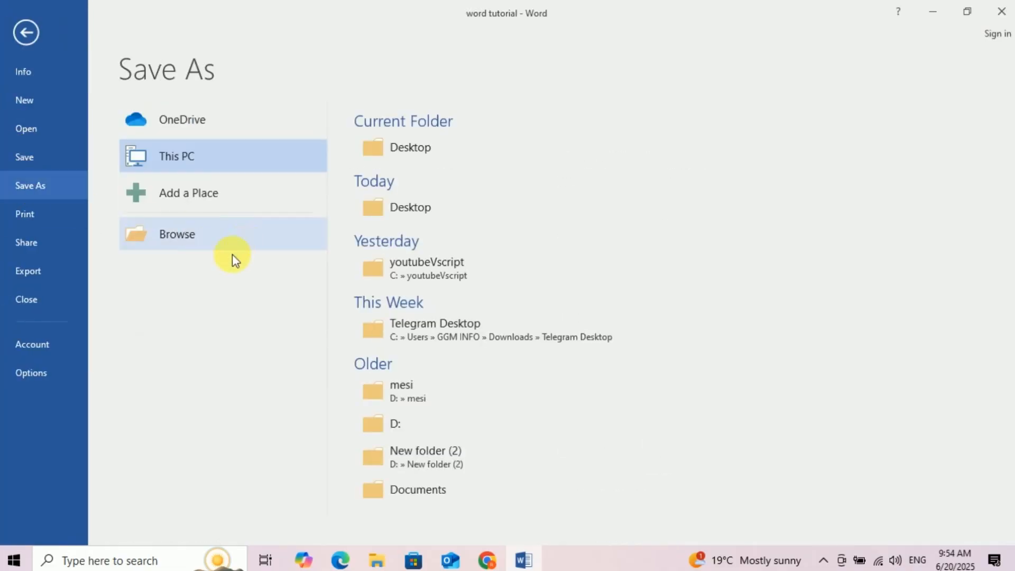
{"action": "left_click", "coordinate": [227, 241]}
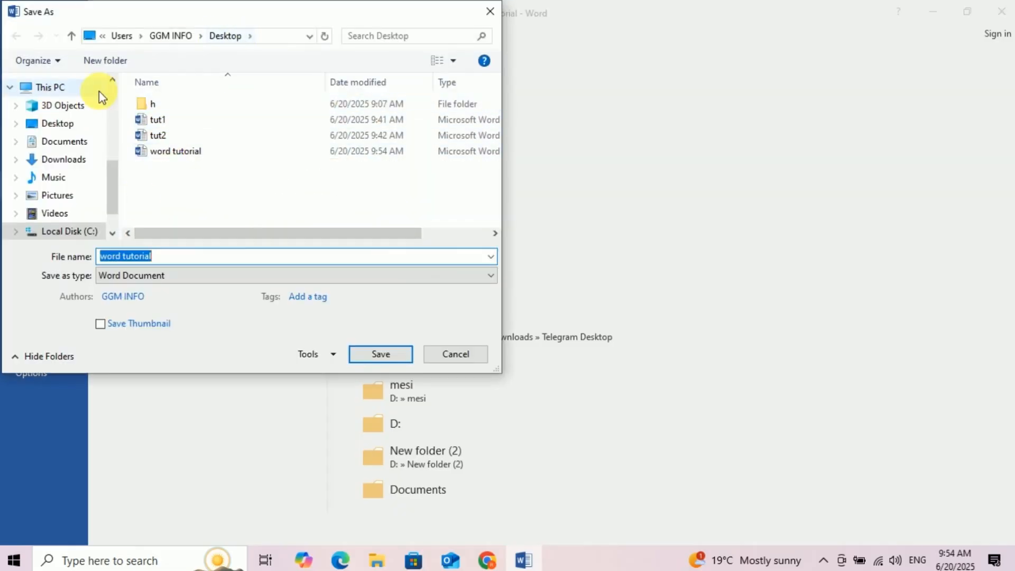
{"action": "left_click", "coordinate": [65, 161]}
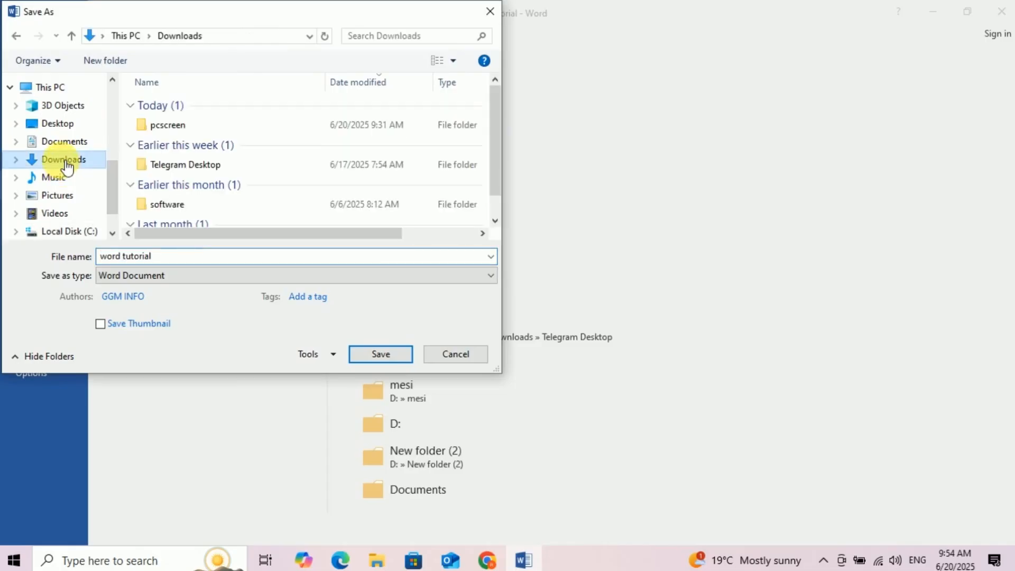
{"action": "left_click", "coordinate": [77, 196]}
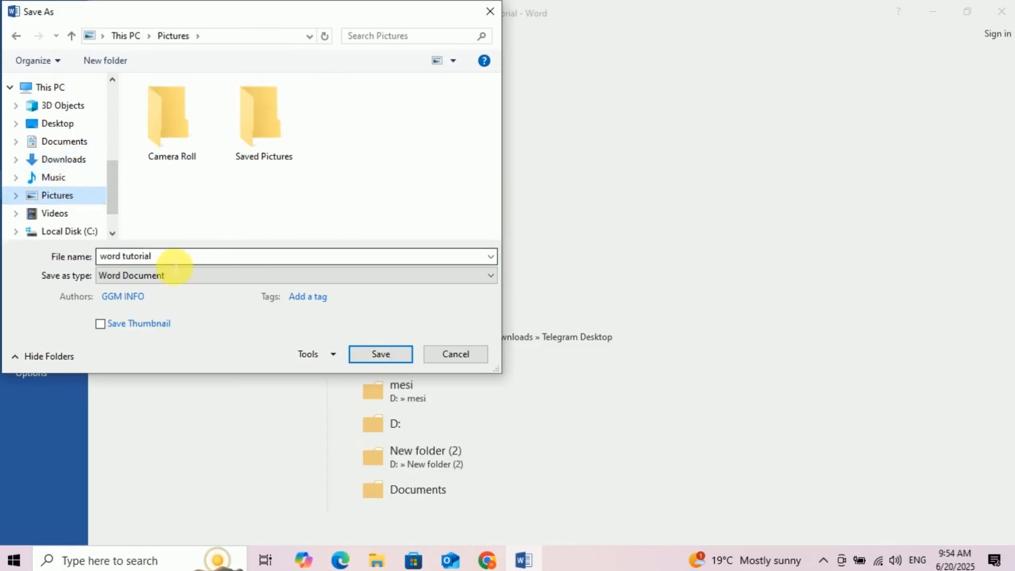
{"action": "left_click", "coordinate": [174, 261]}
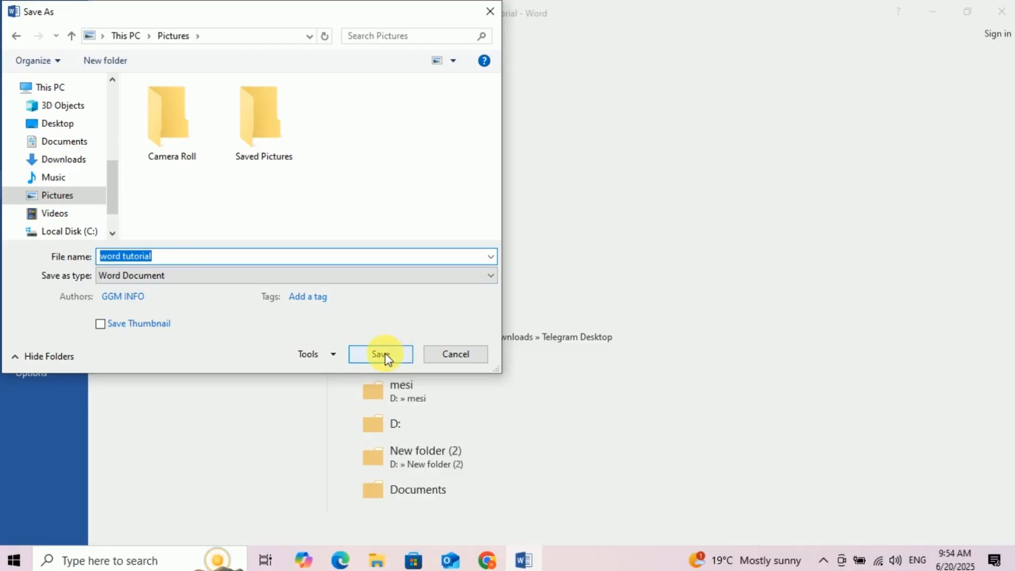
{"action": "left_click", "coordinate": [15, 39]}
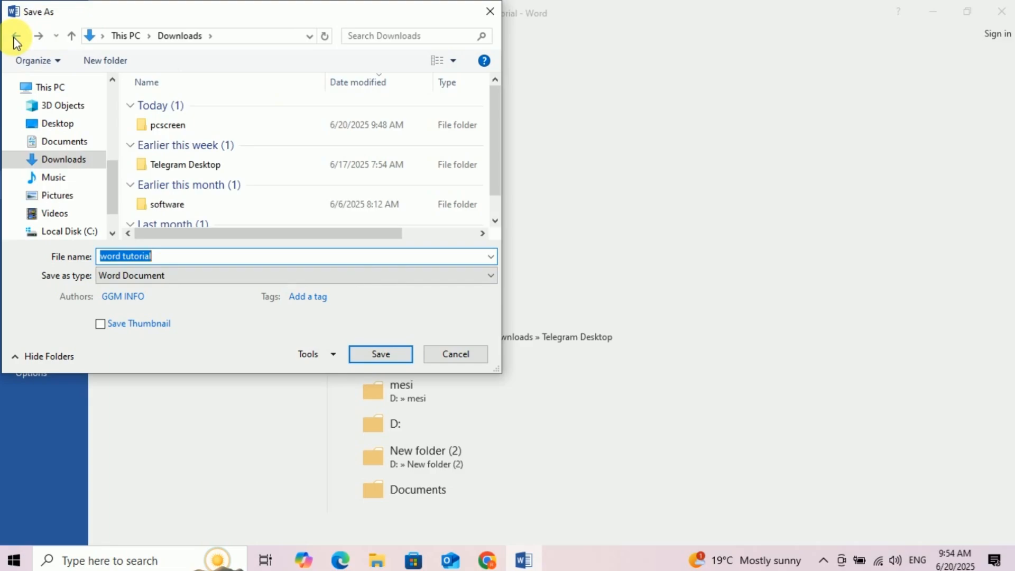
{"action": "left_click", "coordinate": [15, 38]}
{"action": "left_click", "coordinate": [486, 13]}
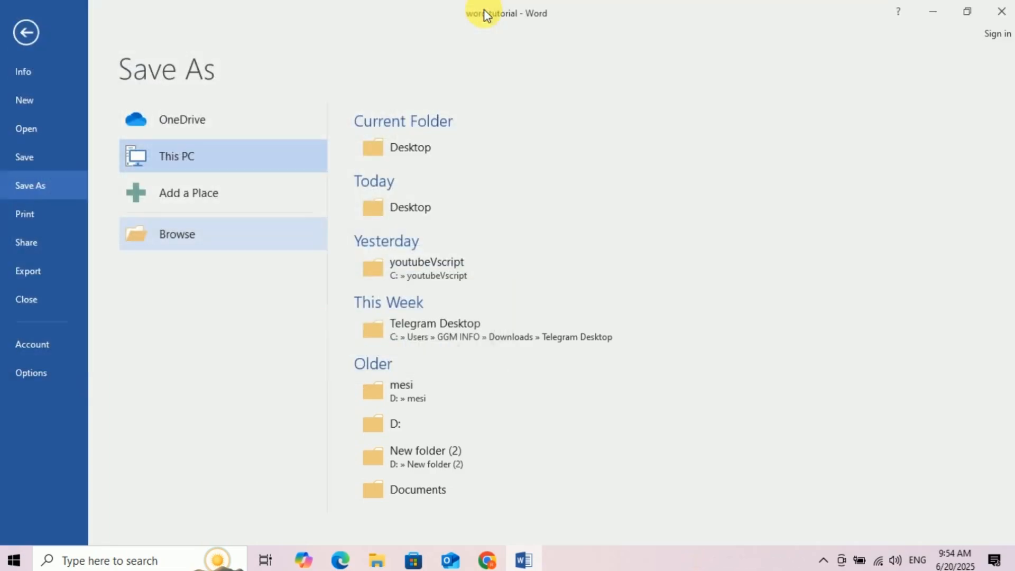
{"action": "left_click", "coordinate": [20, 27]}
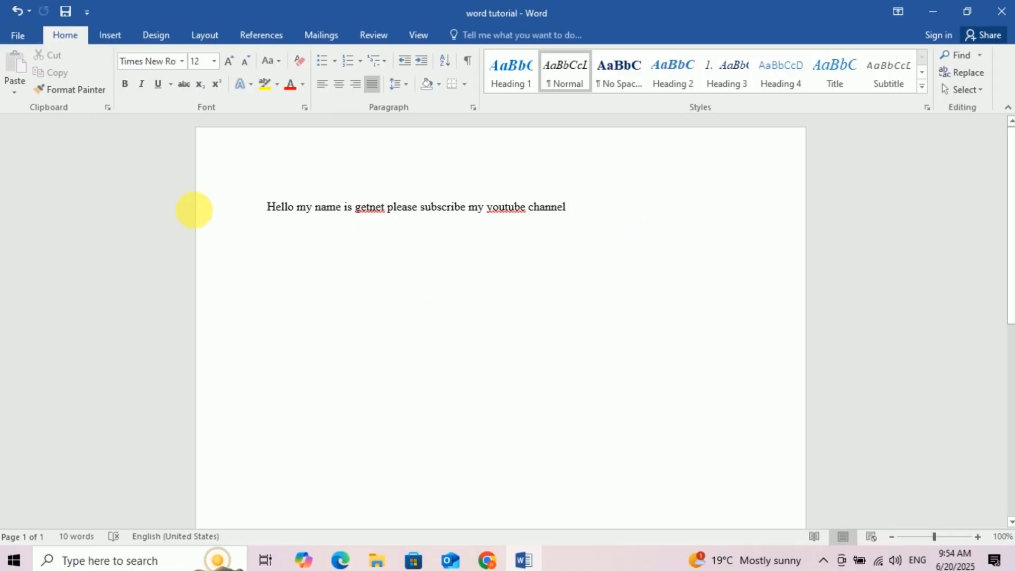
Save the document again and demonstrate minimizing, reopening, restoring down and maximizing its window
{"action": "left_click", "coordinate": [63, 11]}
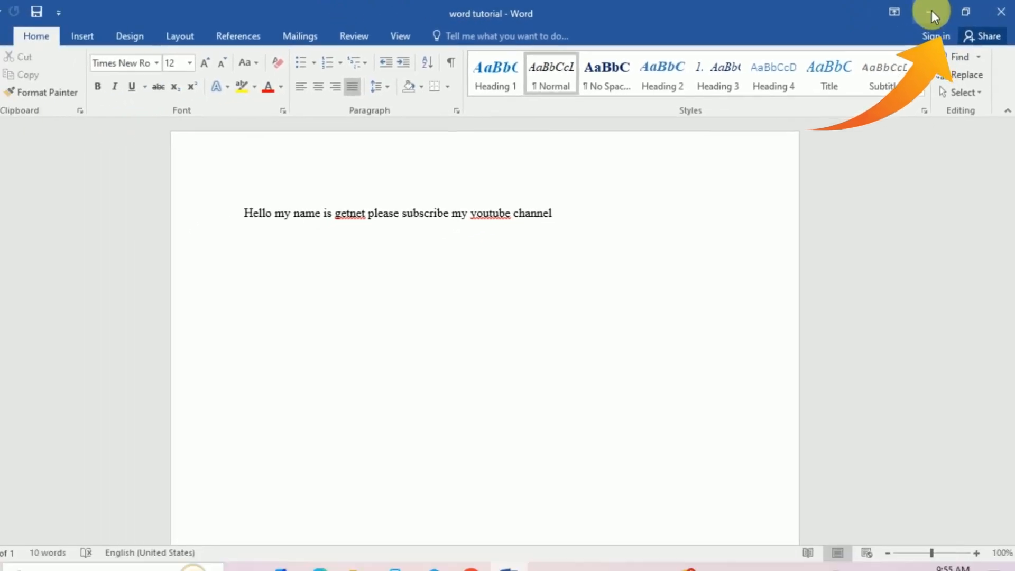
{"action": "left_click", "coordinate": [933, 12]}
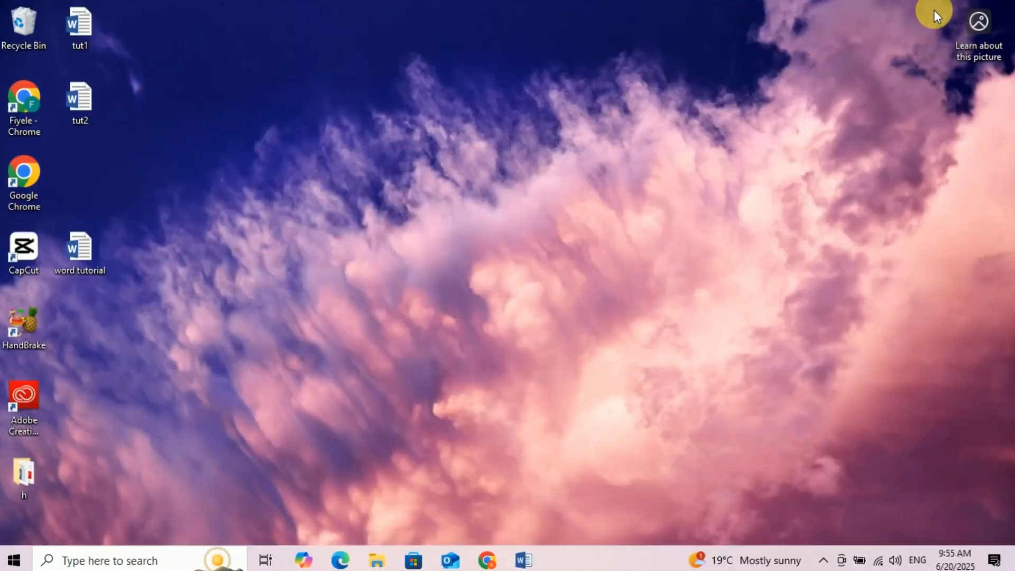
{"action": "left_click", "coordinate": [525, 560]}
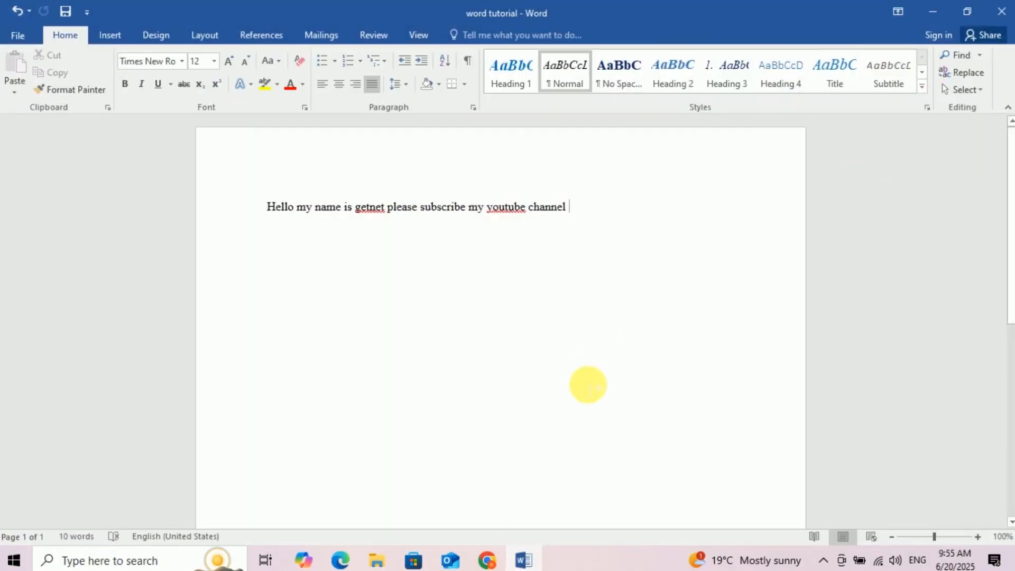
{"action": "left_click", "coordinate": [965, 11]}
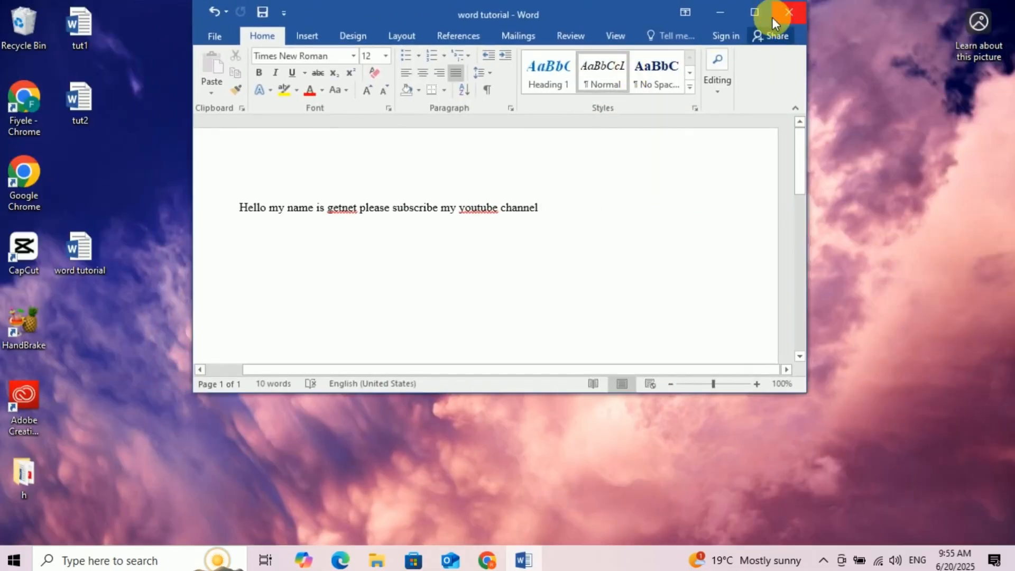
{"action": "left_click", "coordinate": [755, 13]}
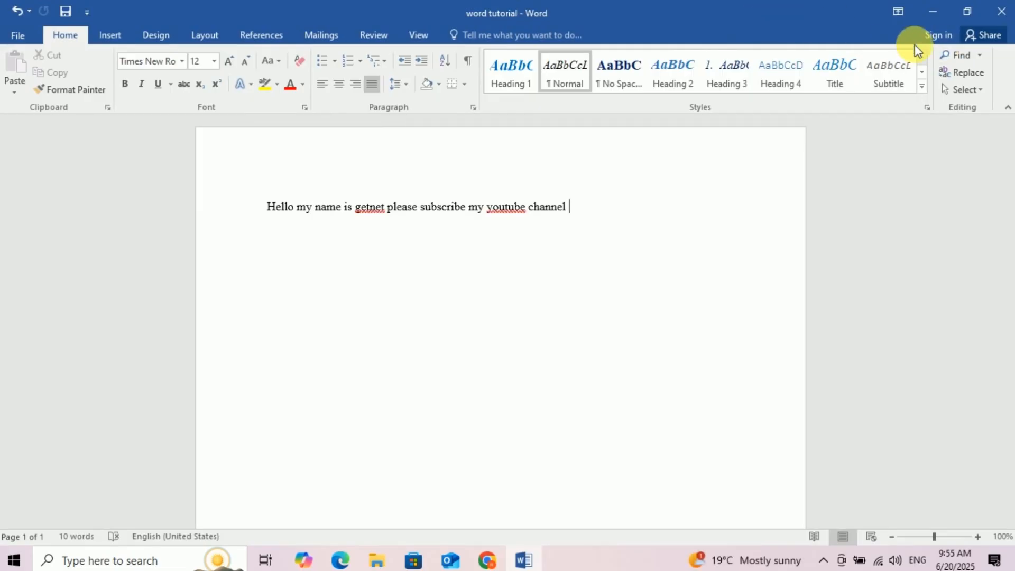
View the document's file commands, including Close, return to the document and close Word
{"action": "left_click", "coordinate": [15, 34]}
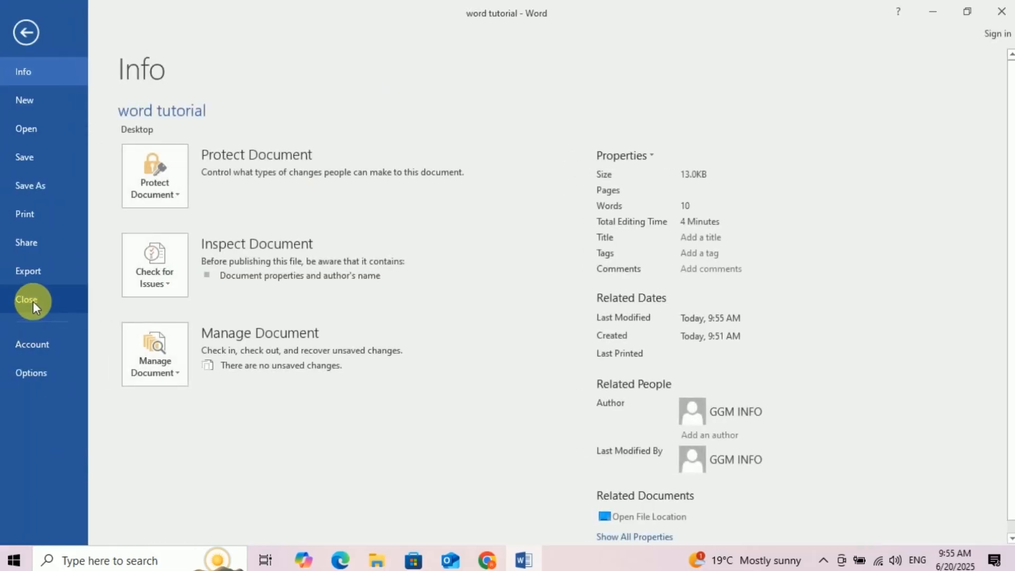
{"action": "left_click", "coordinate": [30, 26]}
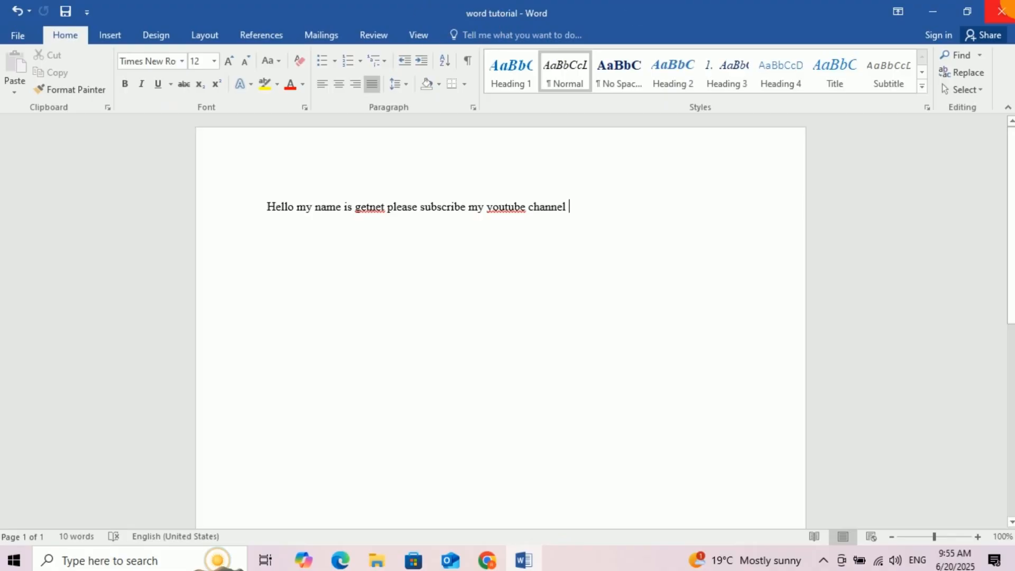
{"action": "left_click", "coordinate": [1004, 9]}
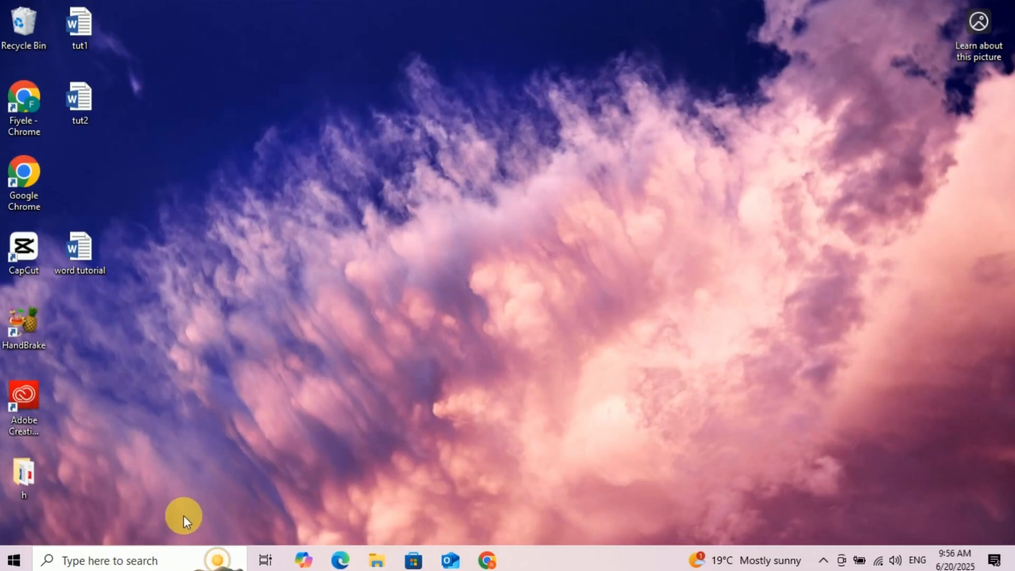
Search Windows for File Explorer, open it to look at the Quick access folders and recent files, and close it
{"action": "left_click", "coordinate": [139, 559]}
{"action": "left_click", "coordinate": [706, 363]}
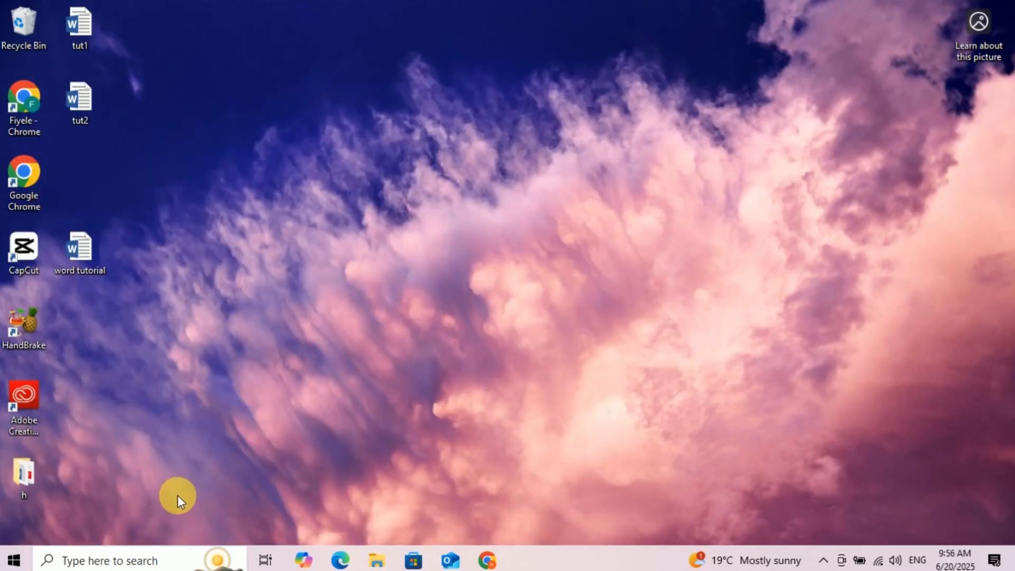
{"action": "left_click", "coordinate": [111, 560]}
{"action": "type", "text": "fil"}
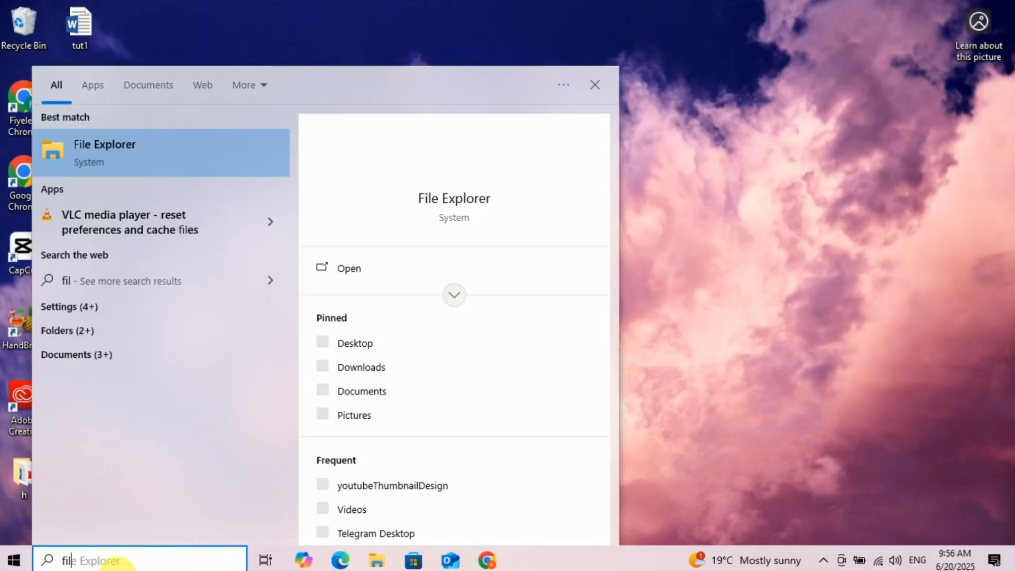
{"action": "left_click", "coordinate": [142, 153]}
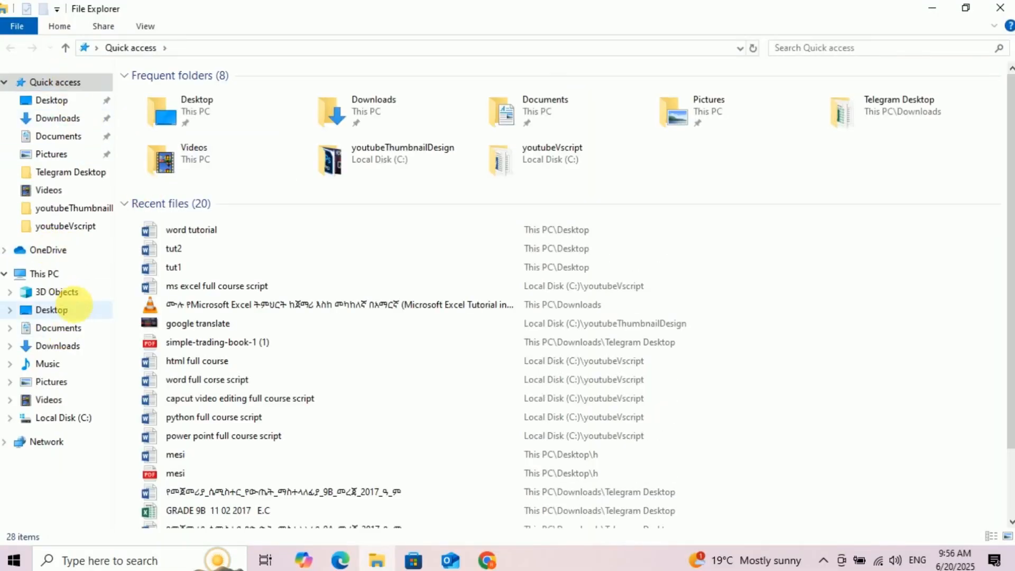
{"action": "left_click", "coordinate": [1000, 8]}
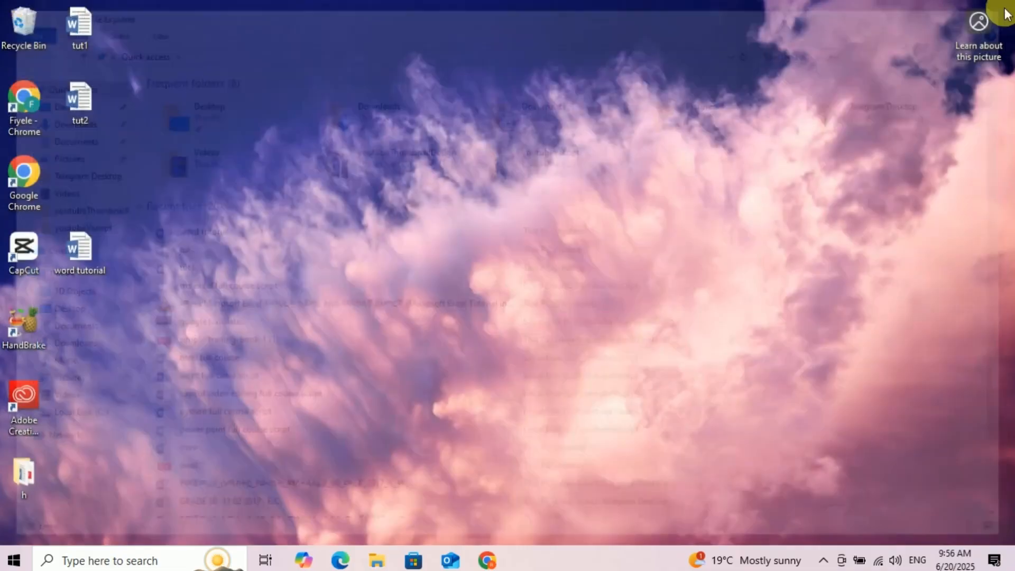
Reopen the word tutorial document from the desktop and display Word's list of recent documents to open
{"action": "double_click", "coordinate": [81, 245]}
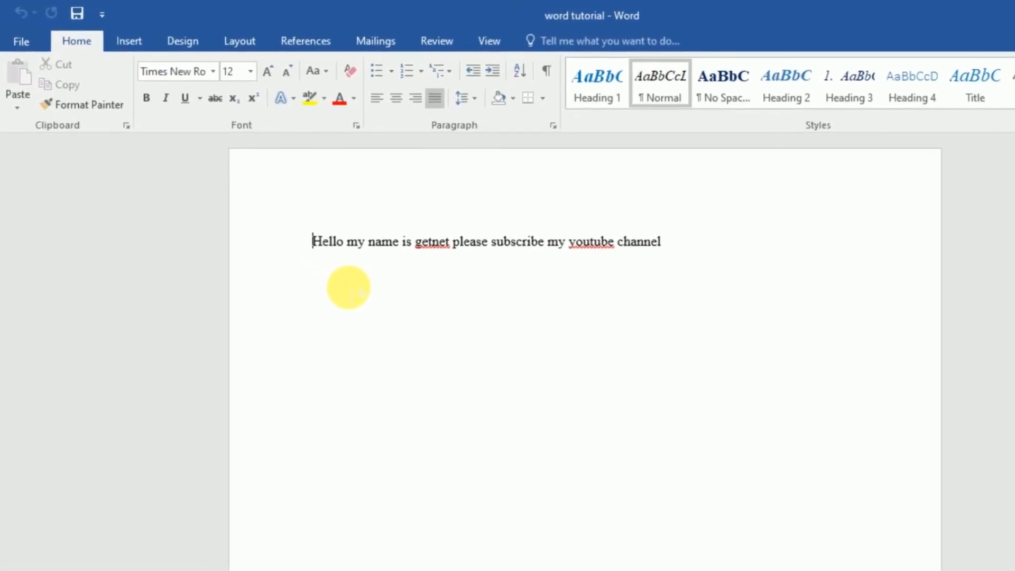
{"action": "left_click", "coordinate": [21, 41]}
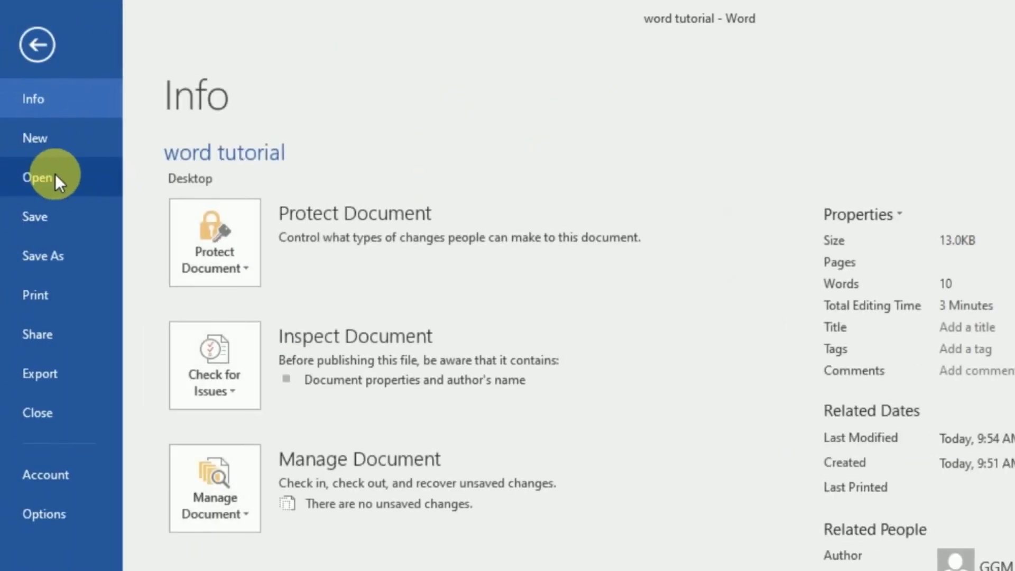
{"action": "left_click", "coordinate": [42, 185]}
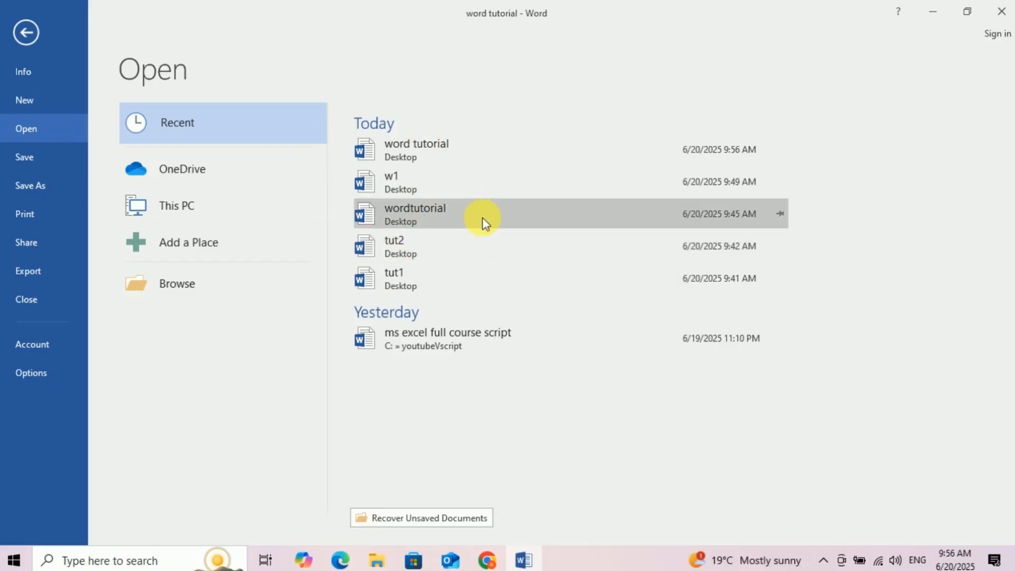
Browse the Desktop folder for a document to open, cancel, and choose the recent document w1 instead
{"action": "left_click", "coordinate": [170, 282]}
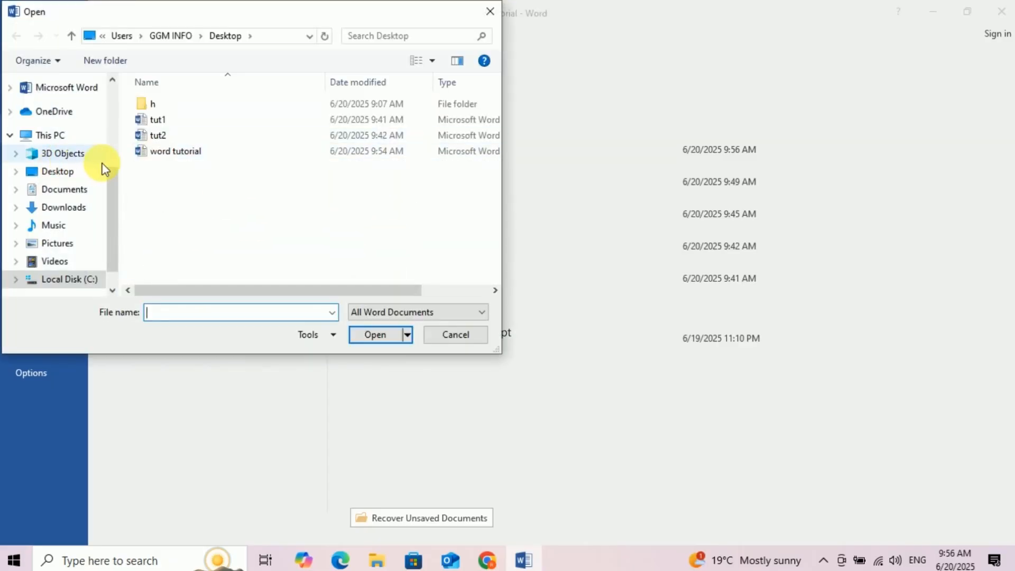
{"action": "scroll", "coordinate": [112, 175], "scroll_direction": "up", "scroll_amount": 2}
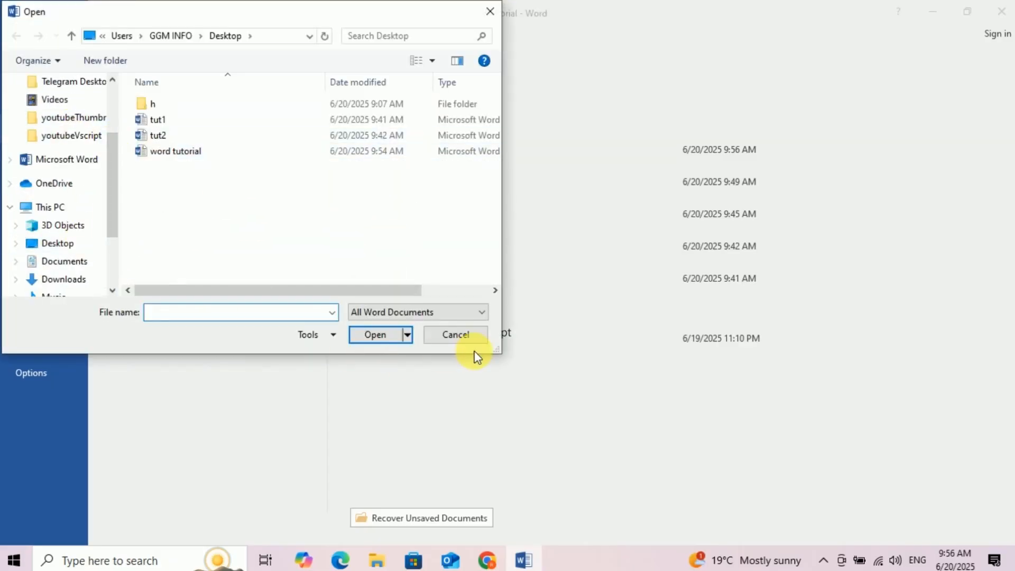
{"action": "left_click", "coordinate": [461, 337]}
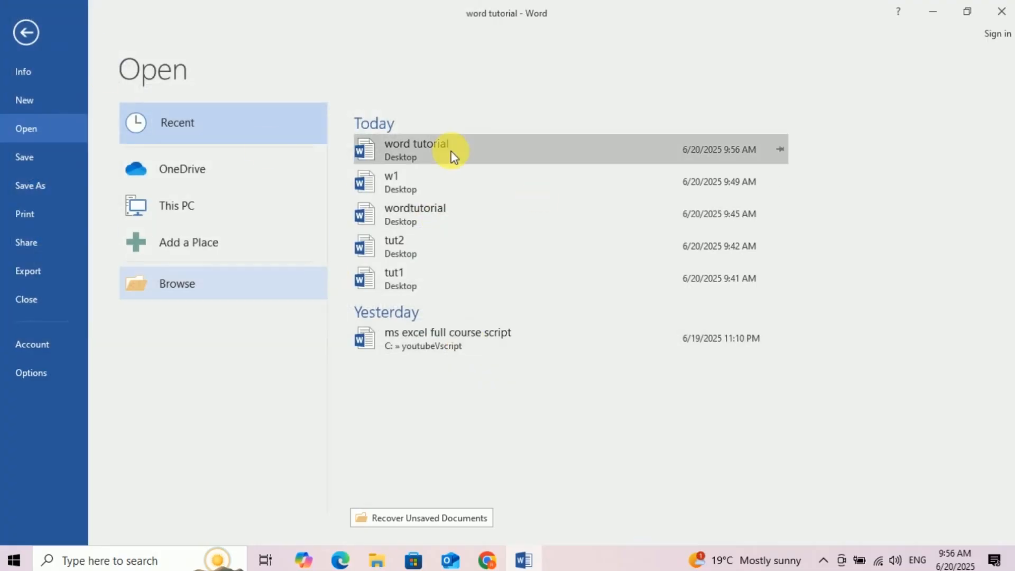
{"action": "left_click", "coordinate": [447, 182]}
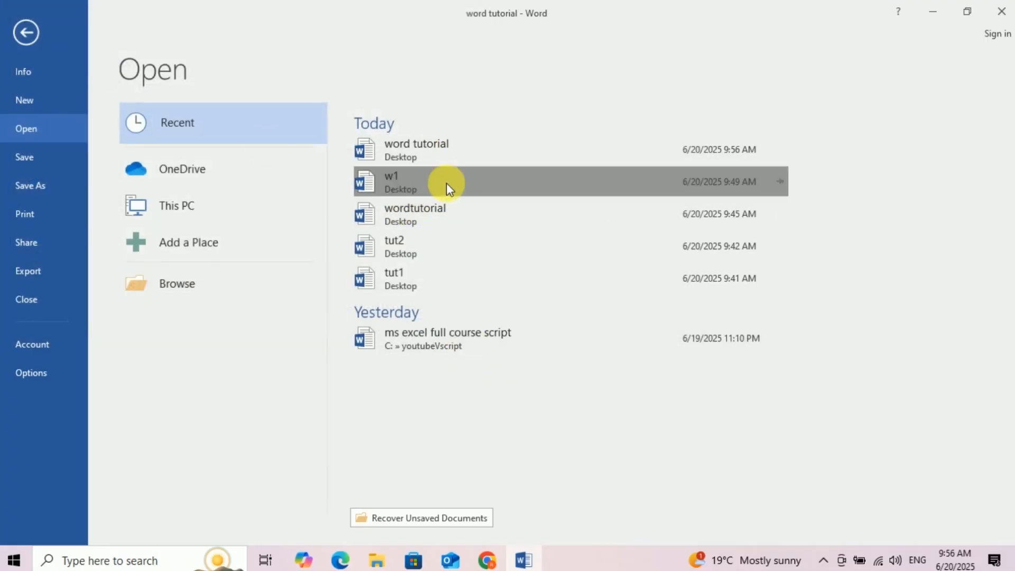
Dismiss the missing-file message, view the list of recent documents again and return to the word tutorial document
{"action": "left_click", "coordinate": [664, 261]}
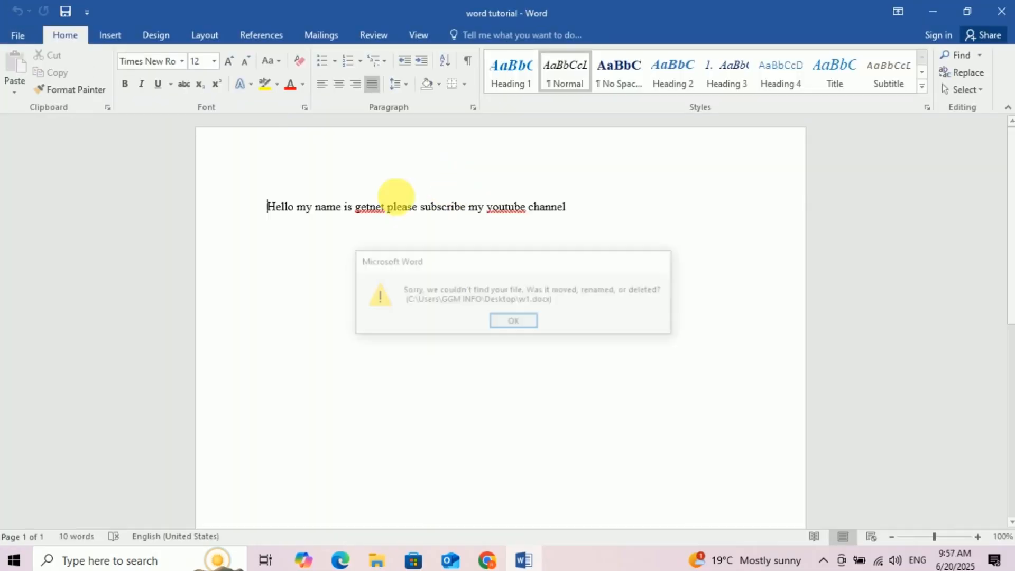
{"action": "left_click", "coordinate": [9, 34]}
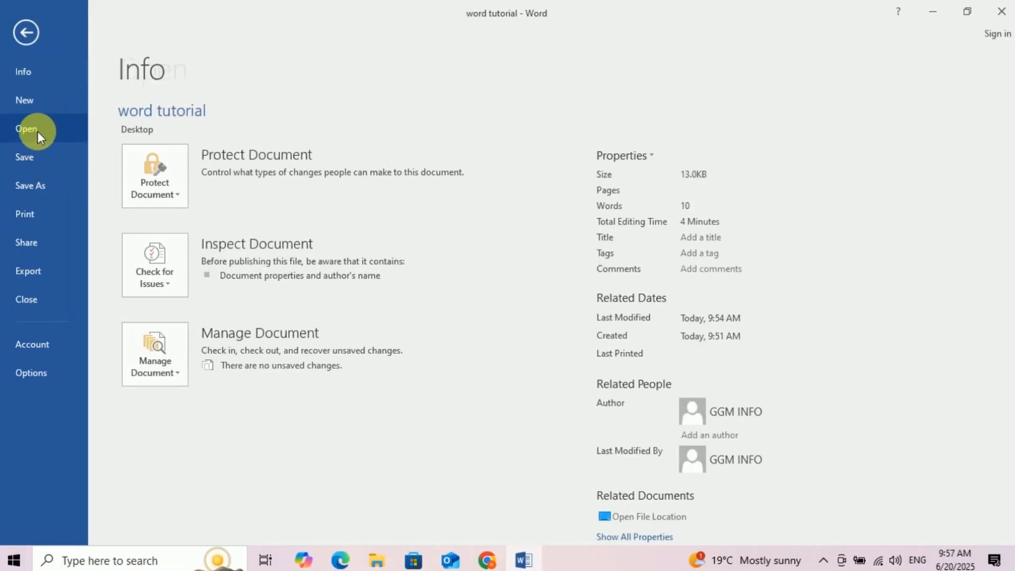
{"action": "left_click", "coordinate": [37, 131]}
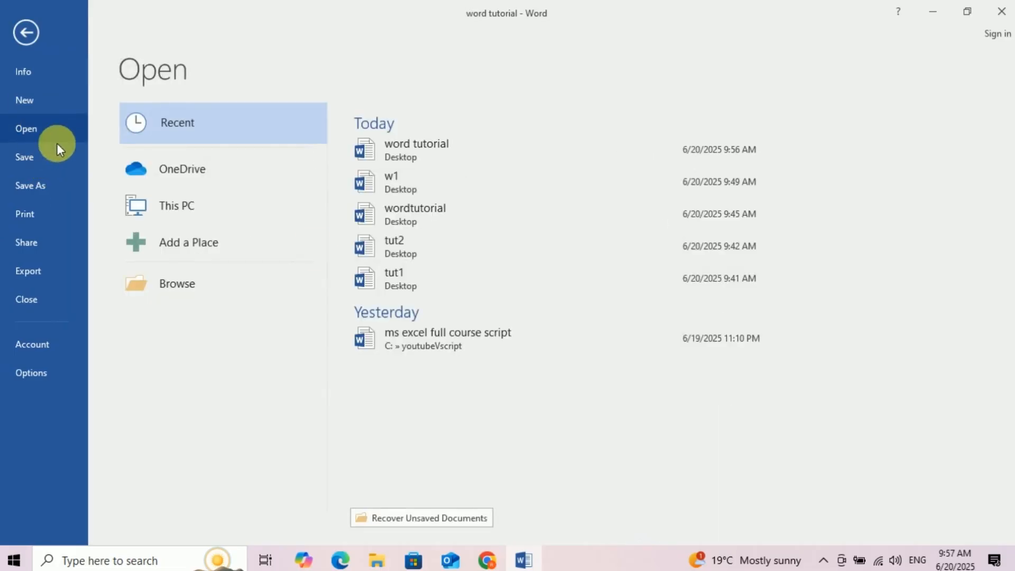
{"action": "left_click", "coordinate": [449, 274]}
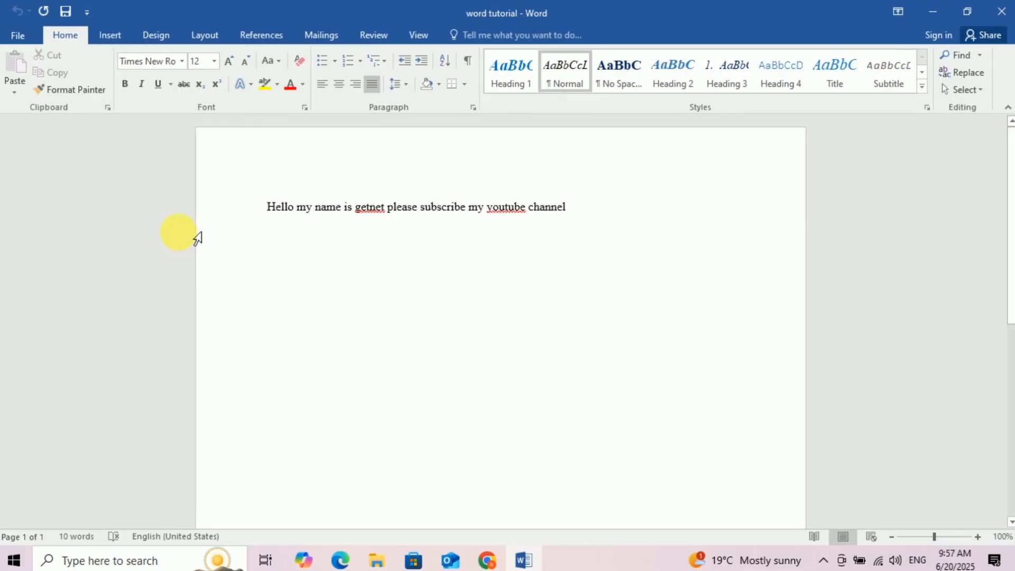
Create a new blank document and turn off italic formatting in it
{"action": "left_click", "coordinate": [18, 35]}
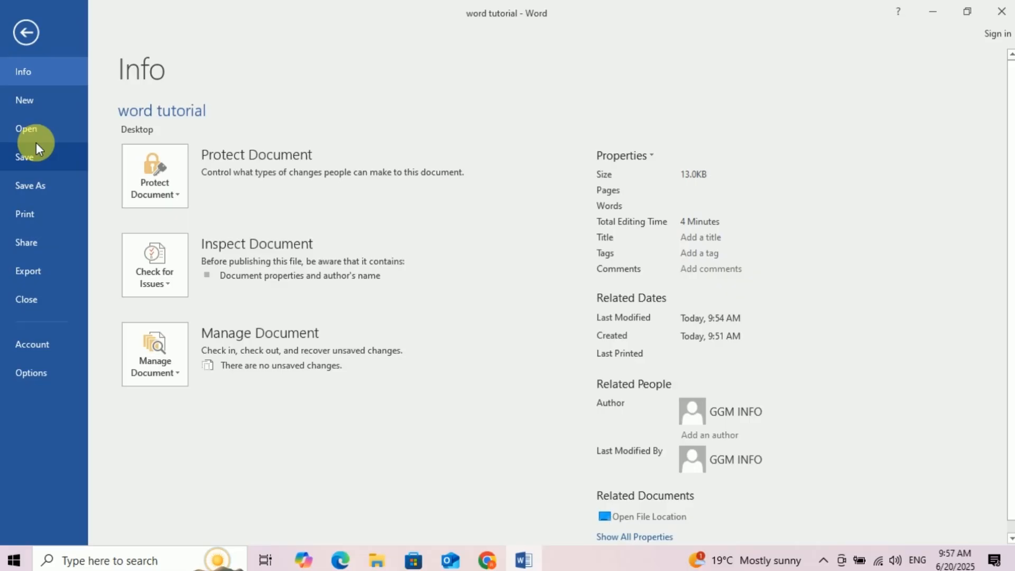
{"action": "left_click", "coordinate": [43, 110]}
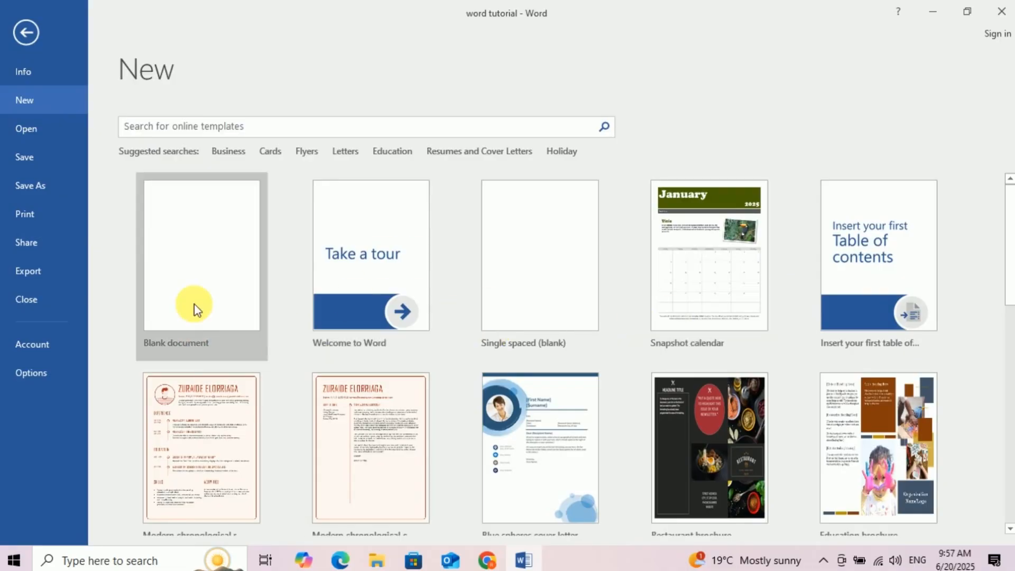
{"action": "left_click", "coordinate": [189, 241]}
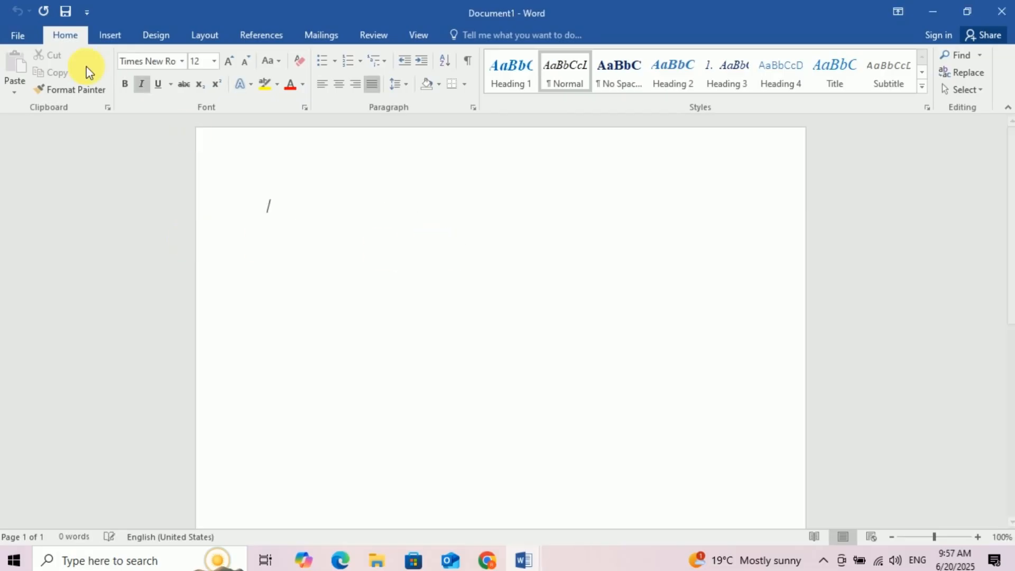
{"action": "left_click", "coordinate": [144, 84]}
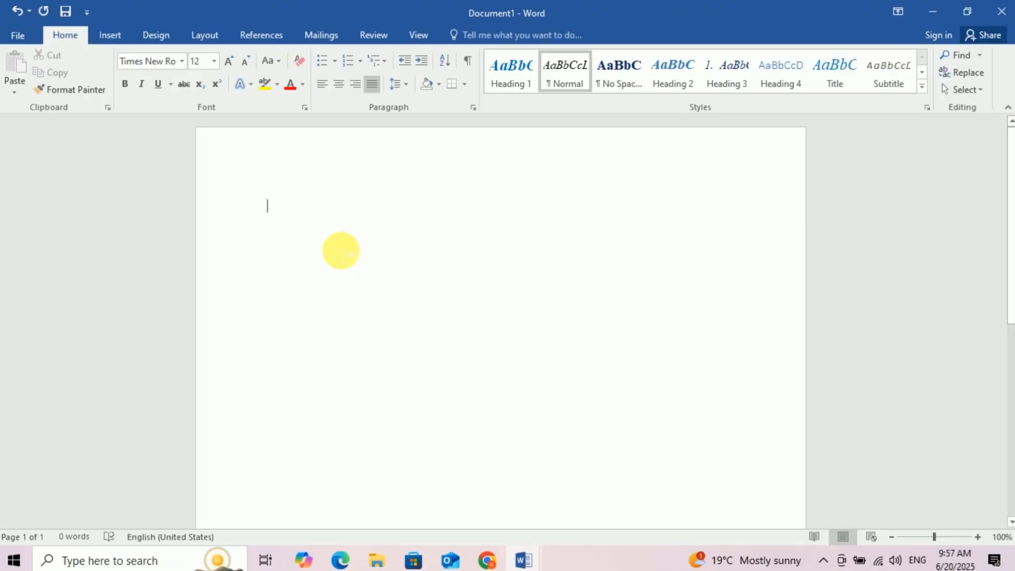
View the blank document's file information, return to it and close it without saving
{"action": "left_click", "coordinate": [18, 34]}
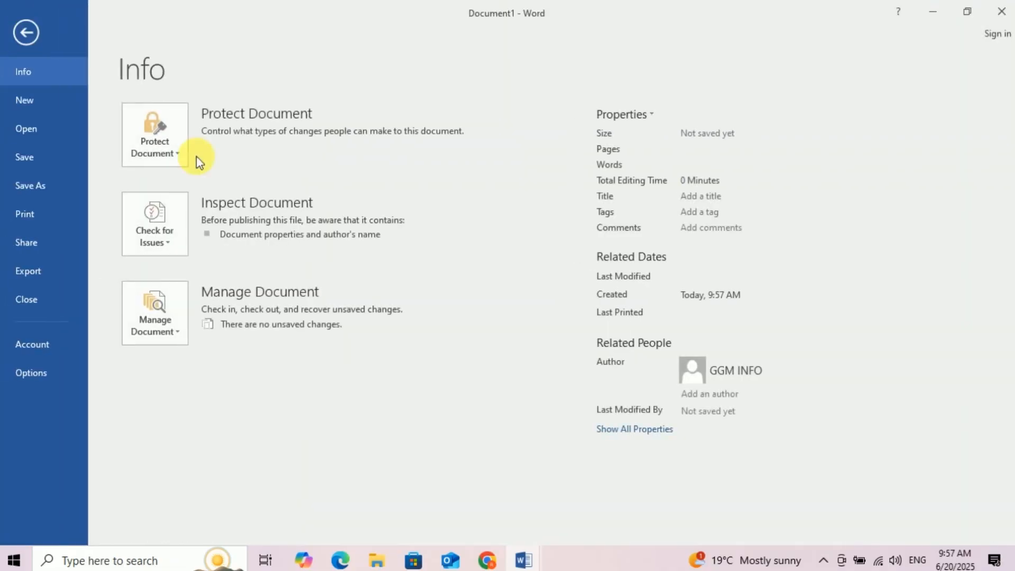
{"action": "left_click", "coordinate": [23, 34]}
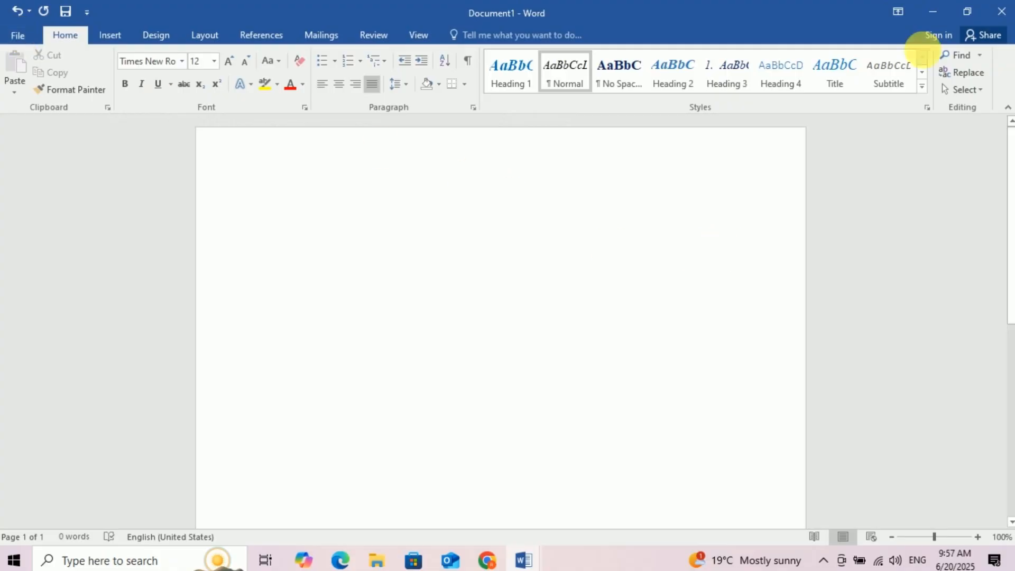
{"action": "left_click", "coordinate": [1001, 11]}
{"action": "left_click", "coordinate": [509, 310]}
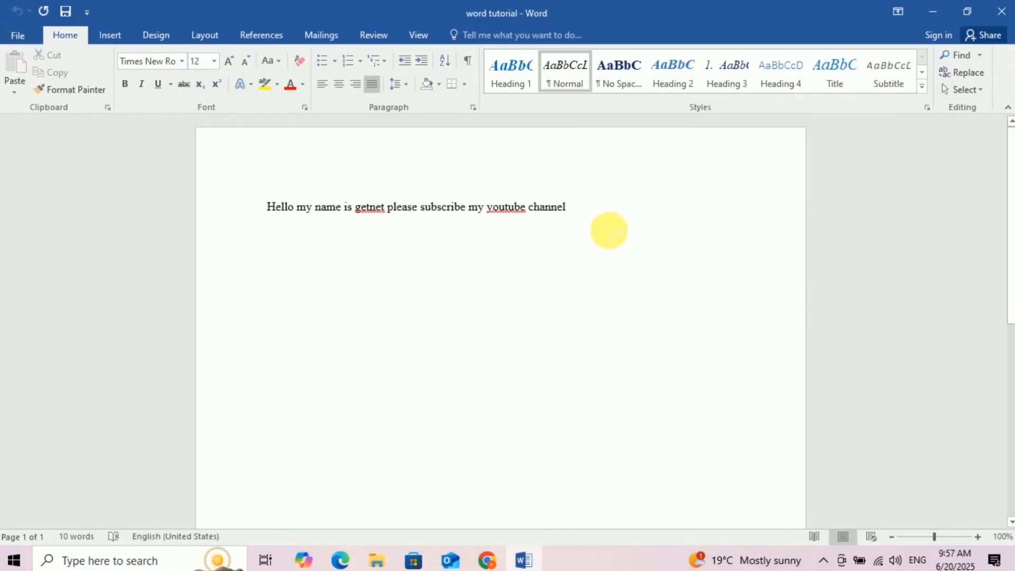
Save the document to the Desktop as a PDF named word tutorial, opening the file after publishing
{"action": "left_click", "coordinate": [607, 230]}
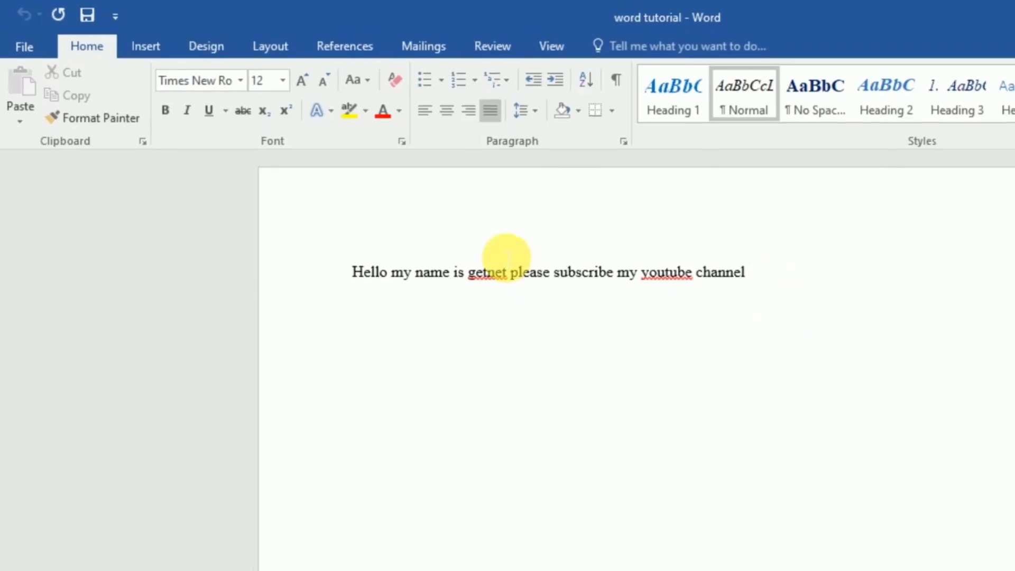
{"action": "left_click", "coordinate": [22, 46]}
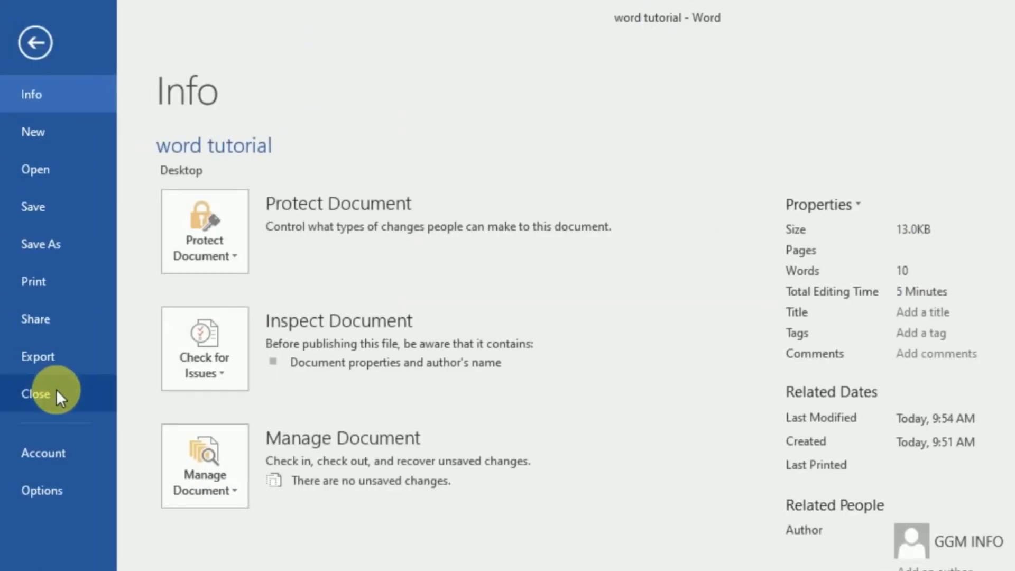
{"action": "left_click", "coordinate": [48, 247]}
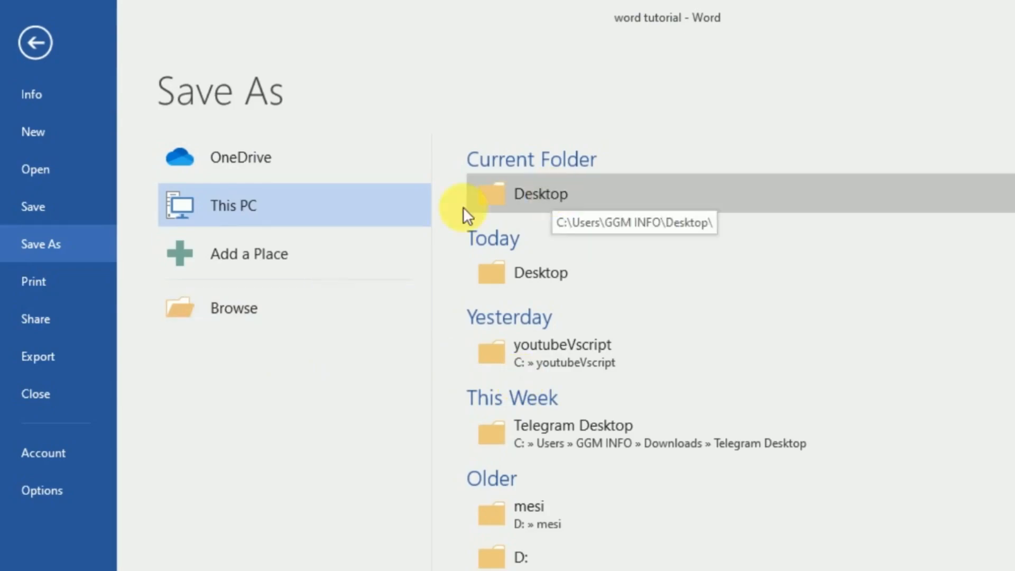
{"action": "left_click", "coordinate": [567, 186]}
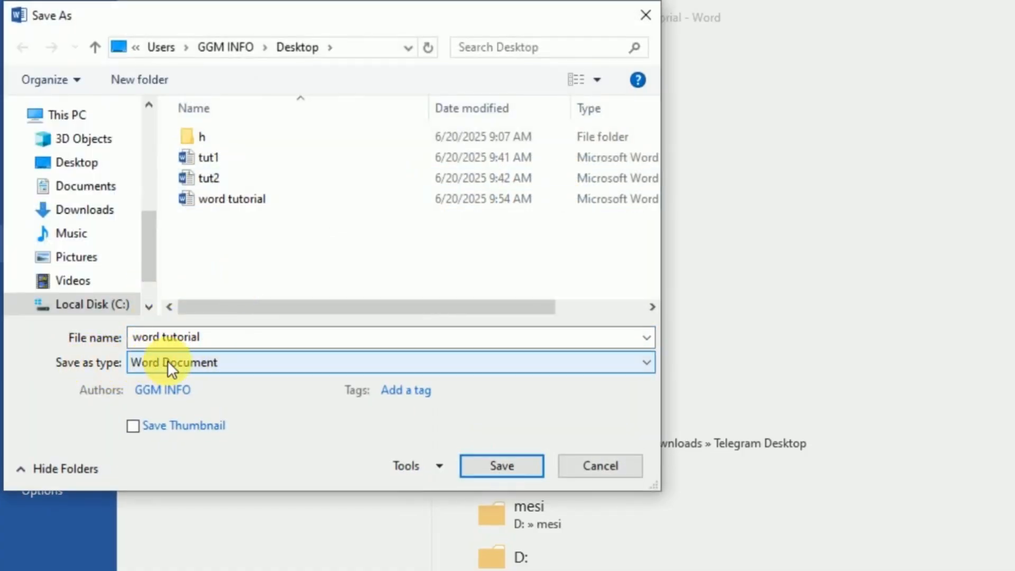
{"action": "left_click", "coordinate": [277, 363]}
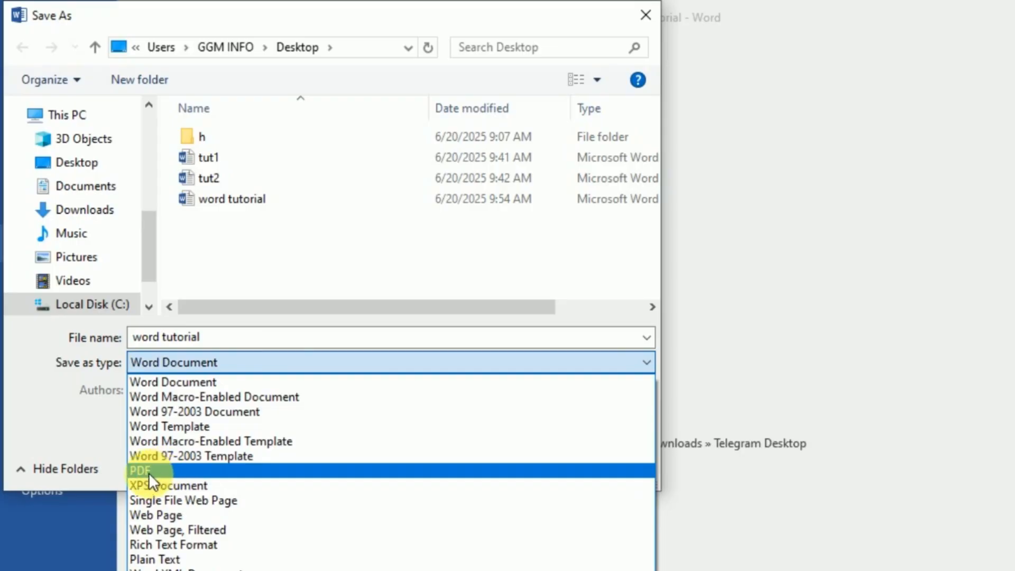
{"action": "left_click", "coordinate": [153, 470]}
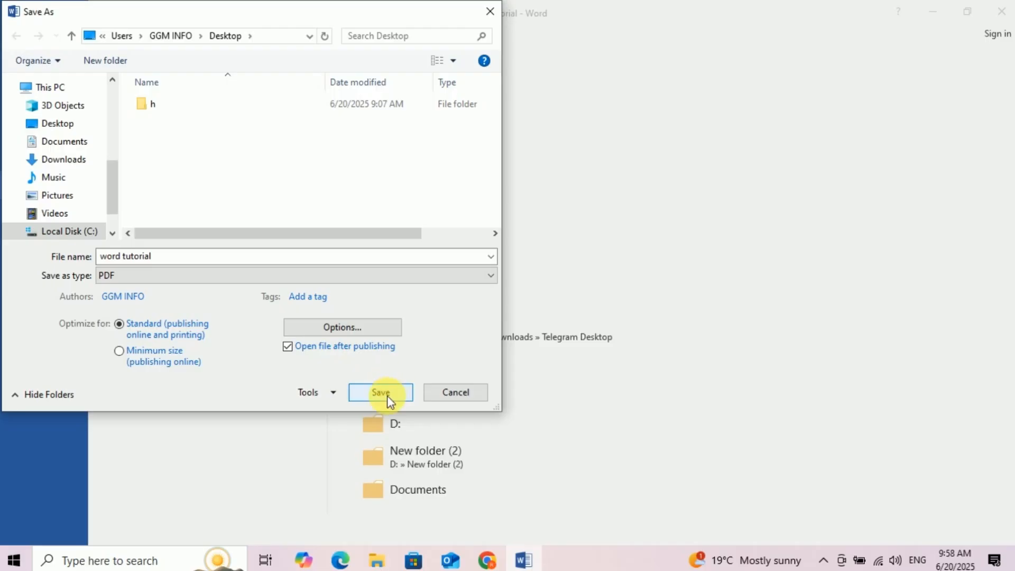
{"action": "left_click", "coordinate": [386, 397]}
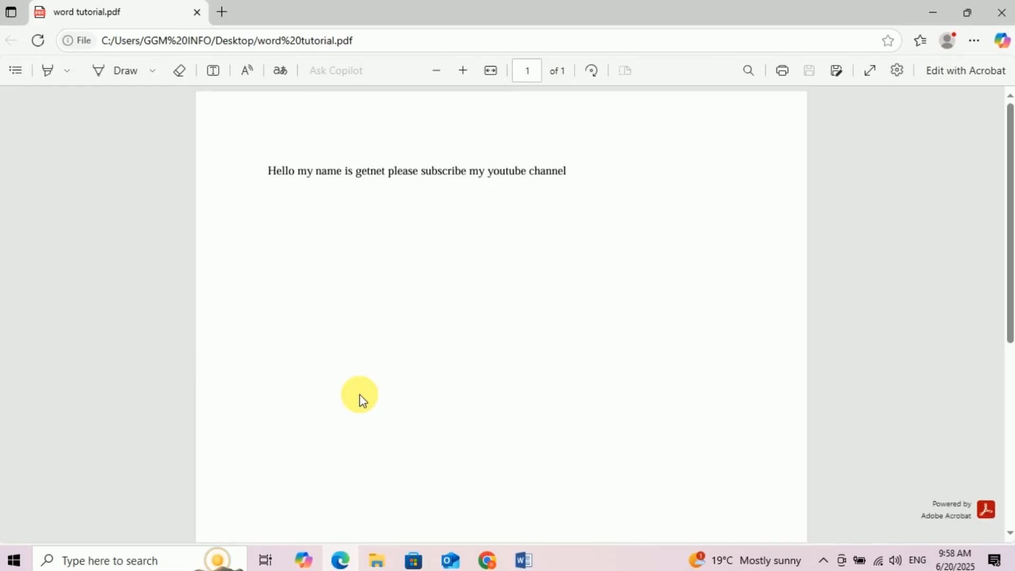
Look through the published word tutorial PDF from beginning to end and close it
{"action": "scroll", "coordinate": [440, 253], "scroll_direction": "down", "scroll_amount": 5}
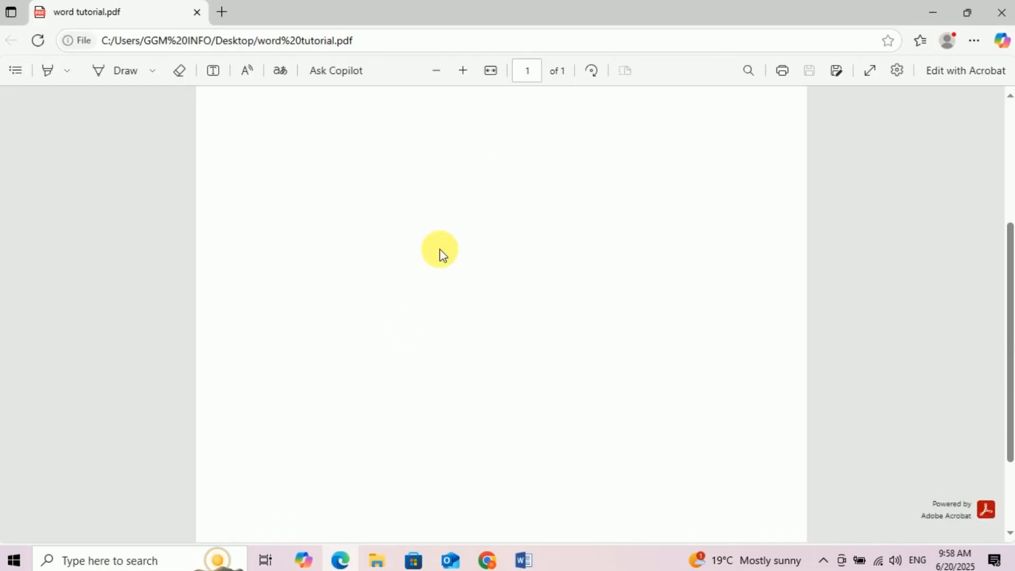
{"action": "scroll", "coordinate": [439, 252], "scroll_direction": "up", "scroll_amount": 5}
{"action": "scroll", "coordinate": [535, 274], "scroll_direction": "down", "scroll_amount": 7}
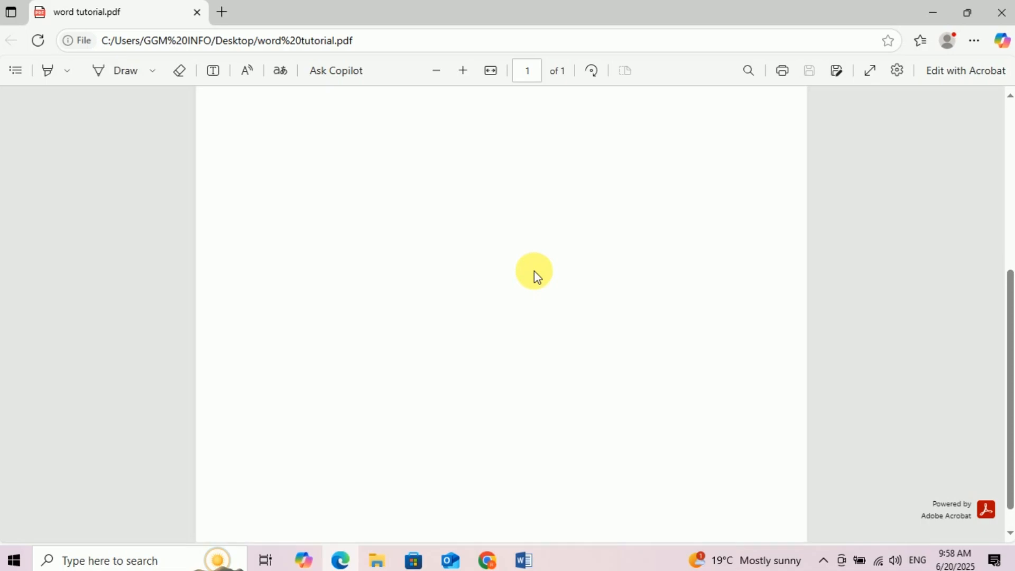
{"action": "scroll", "coordinate": [534, 274], "scroll_direction": "up", "scroll_amount": 7}
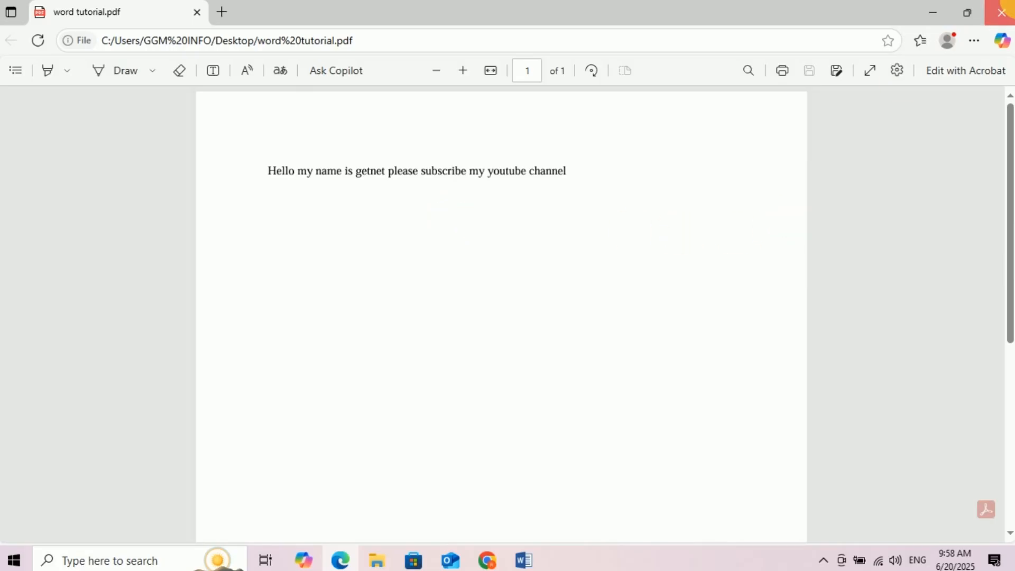
{"action": "left_click", "coordinate": [1002, 12]}
Close Word, and check the word tutorial PDF by opening it from the desktop and closing it again
{"action": "left_click", "coordinate": [1002, 13]}
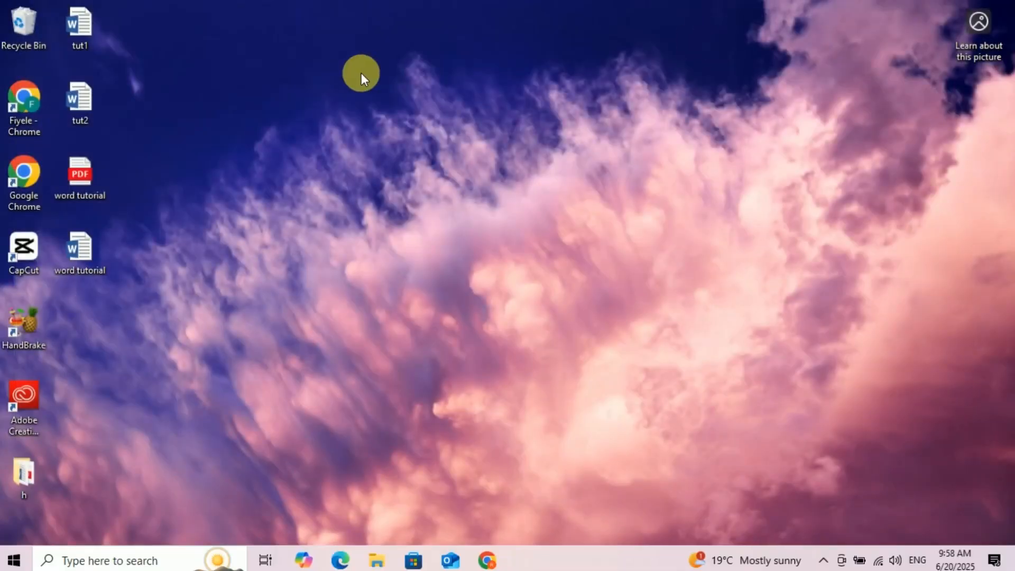
{"action": "double_click", "coordinate": [78, 175]}
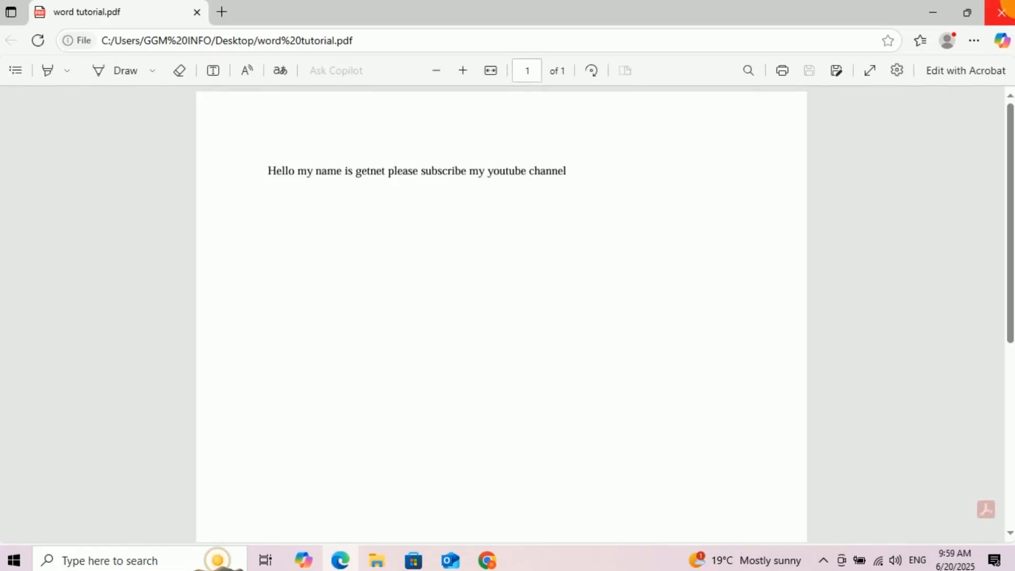
{"action": "left_click", "coordinate": [1002, 12]}
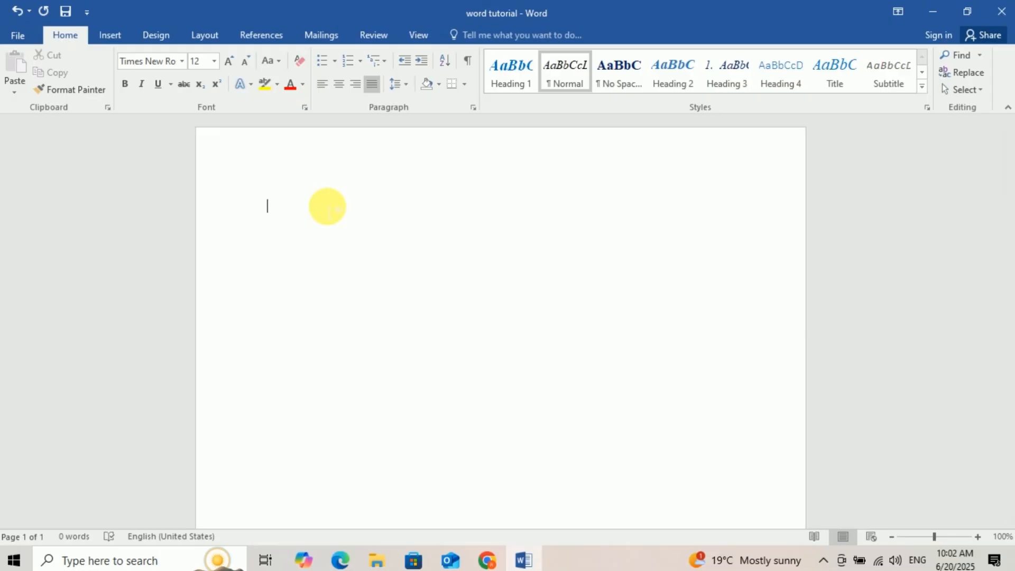
Write a short introduction with a first name followed by "ggminfo", and delete all the text
{"action": "type", "text": "My name is"}
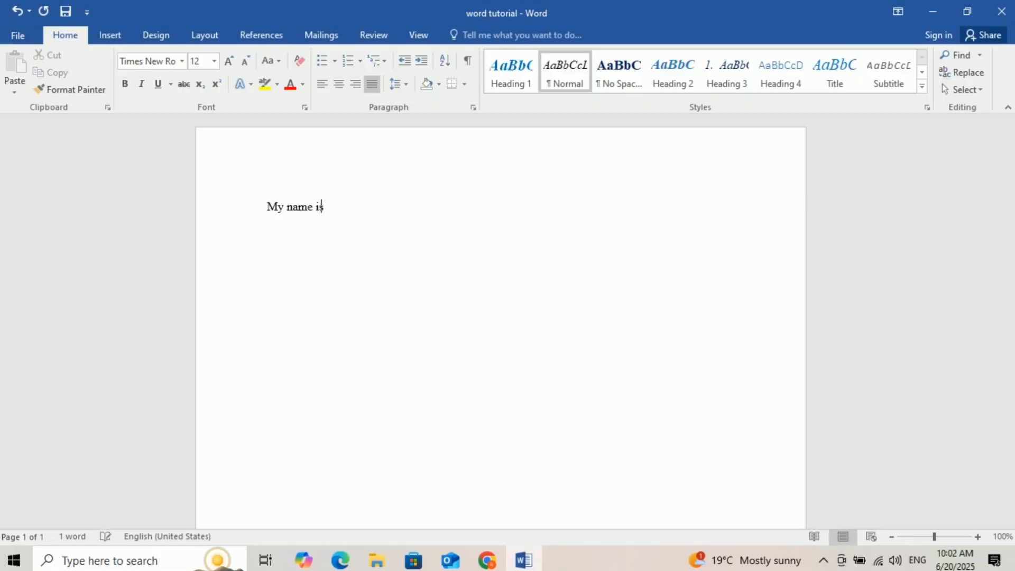
{"action": "type", "text": " gentet "}
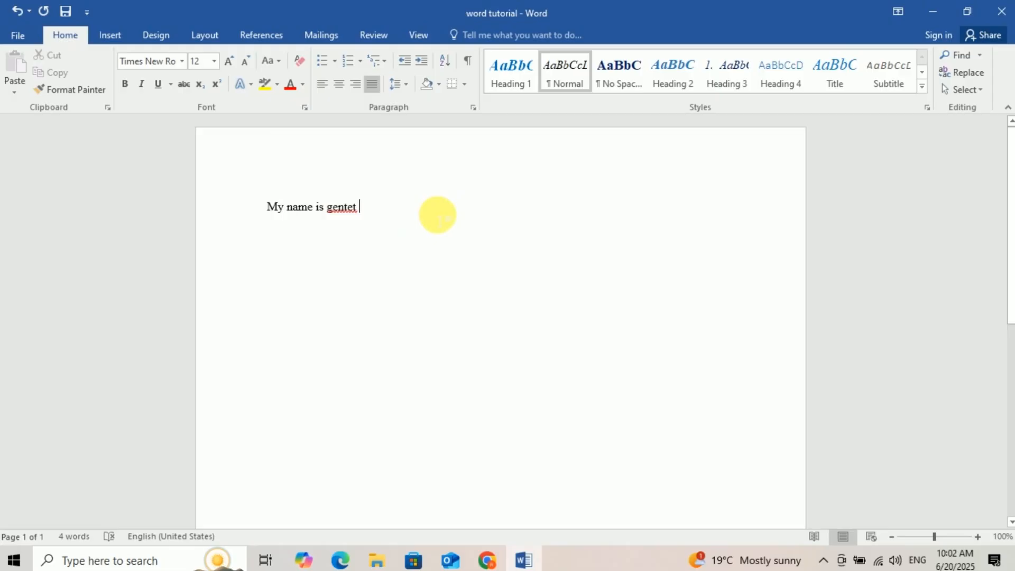
{"action": "type", "text": "ggminfo"}
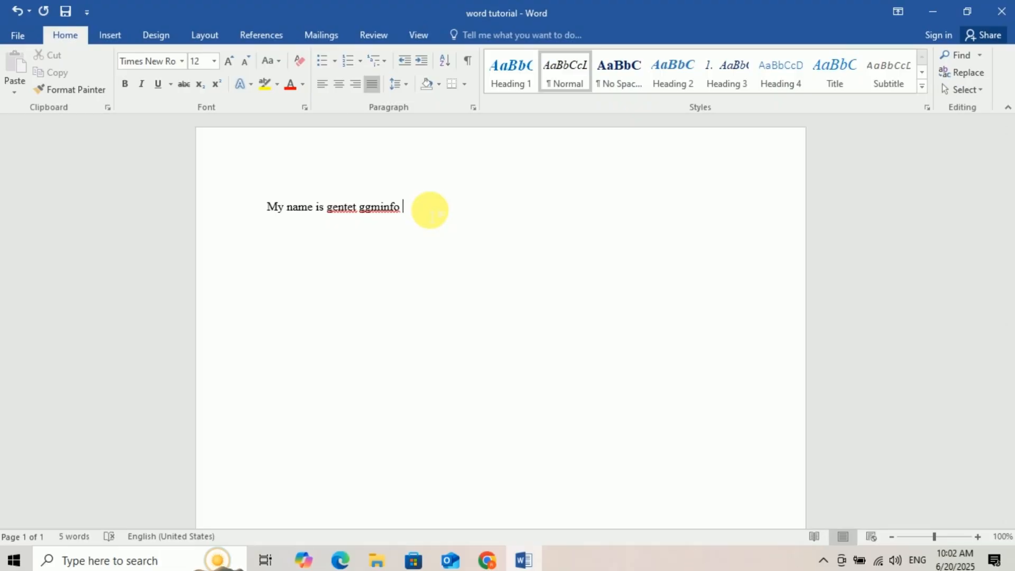
{"action": "key", "text": "ctrl+a"}
{"action": "key", "text": "BackSpace"}
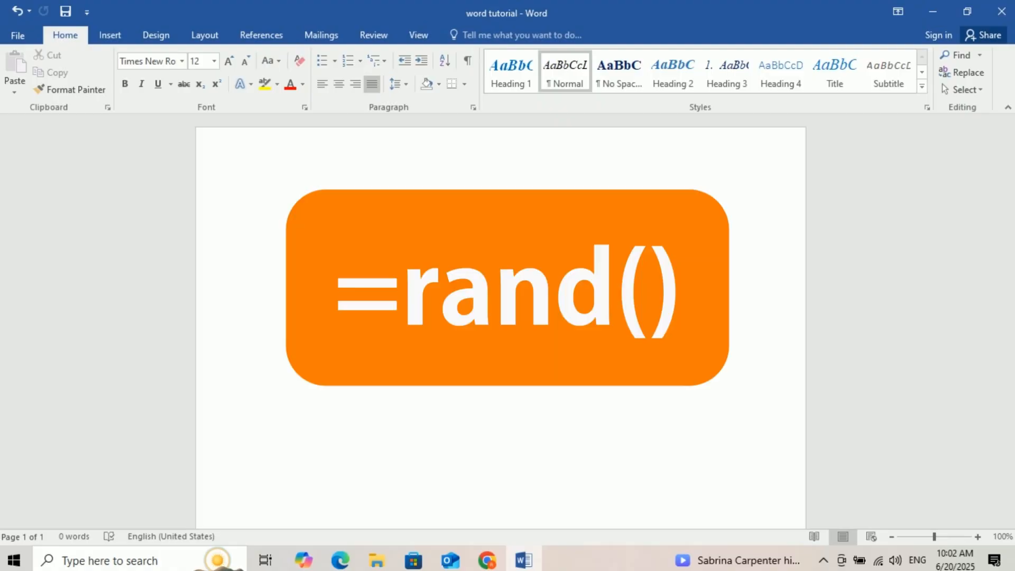
Generate sample paragraphs in the empty document with =rand()
{"action": "type", "text": "="}
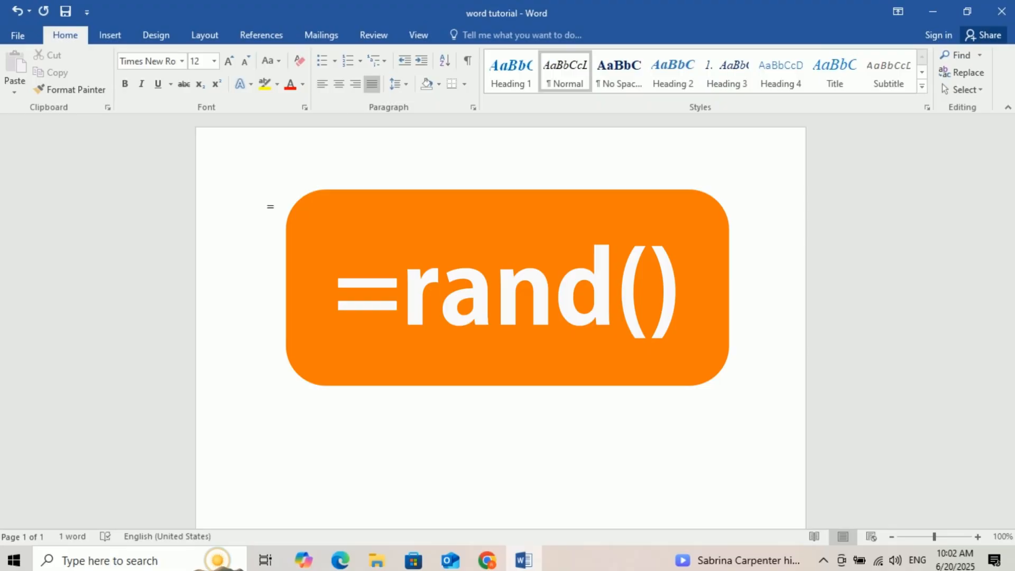
{"action": "type", "text": "rand"}
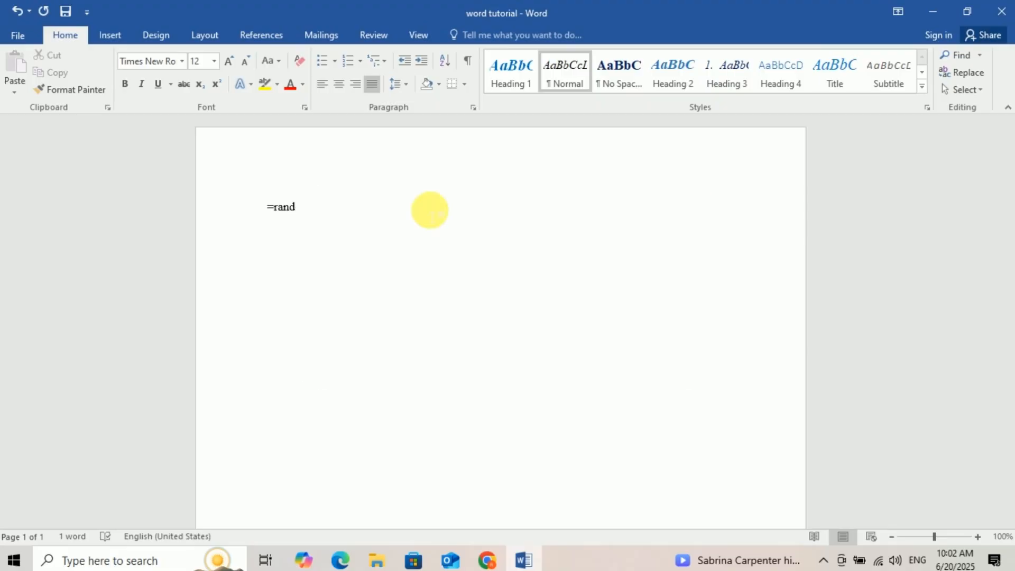
{"action": "type", "text": "()"}
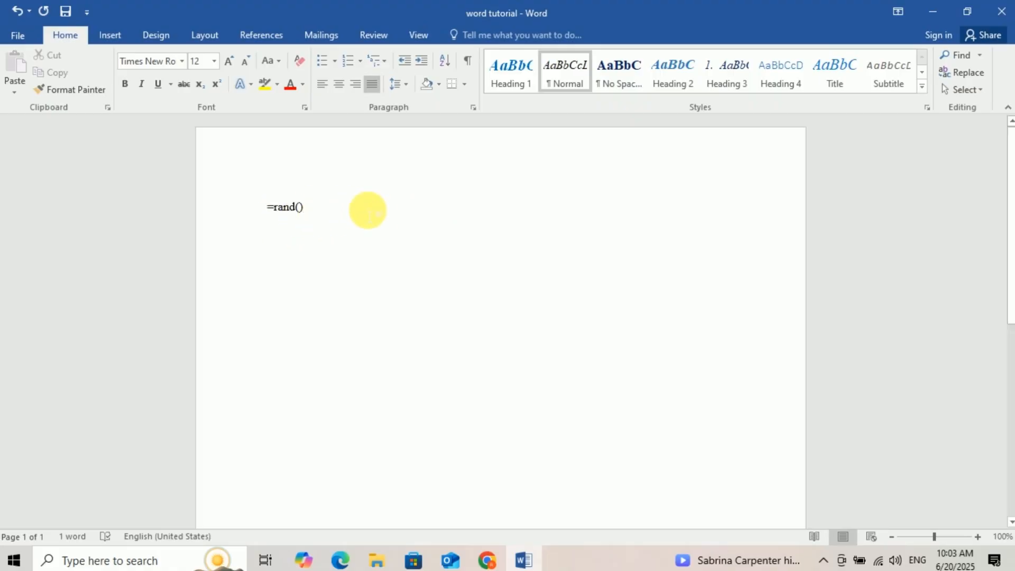
{"action": "key", "text": "Return"}
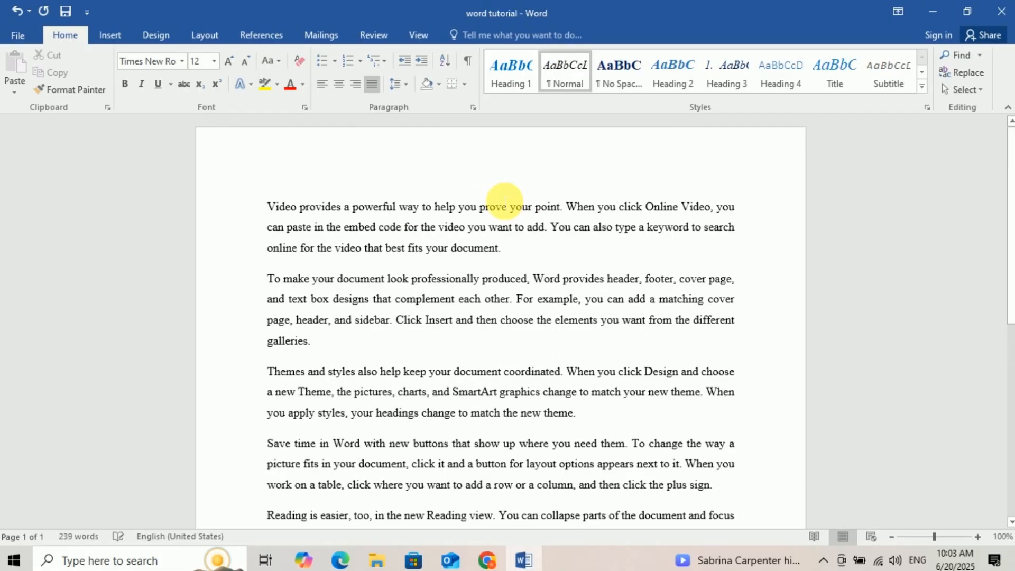
Select the word "professionally" in the second sample paragraph, and place the insertion point right after it
{"action": "scroll", "coordinate": [505, 201], "scroll_direction": "down", "scroll_amount": 3}
{"action": "scroll", "coordinate": [505, 201], "scroll_direction": "up", "scroll_amount": 3}
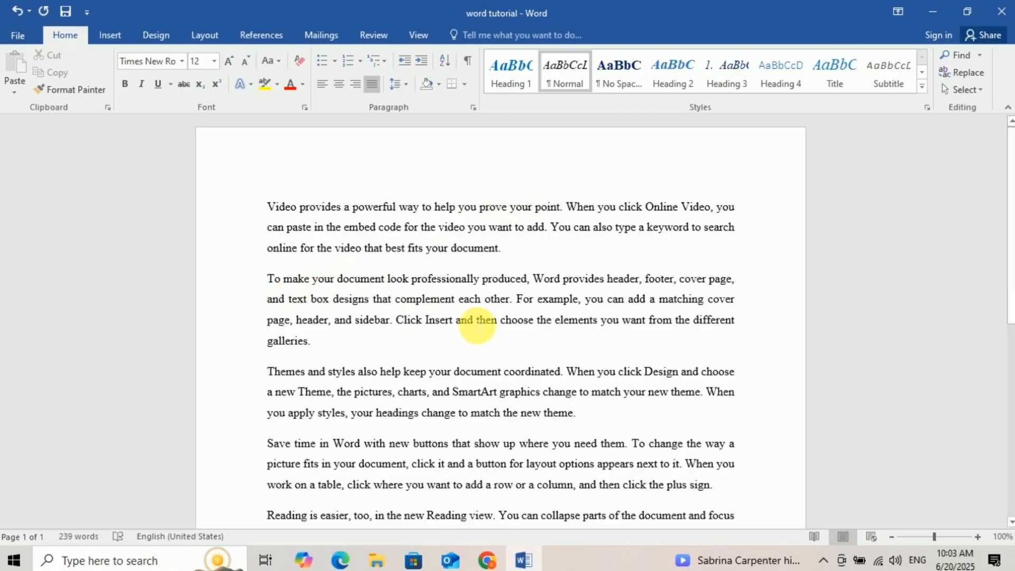
{"action": "double_click", "coordinate": [460, 280]}
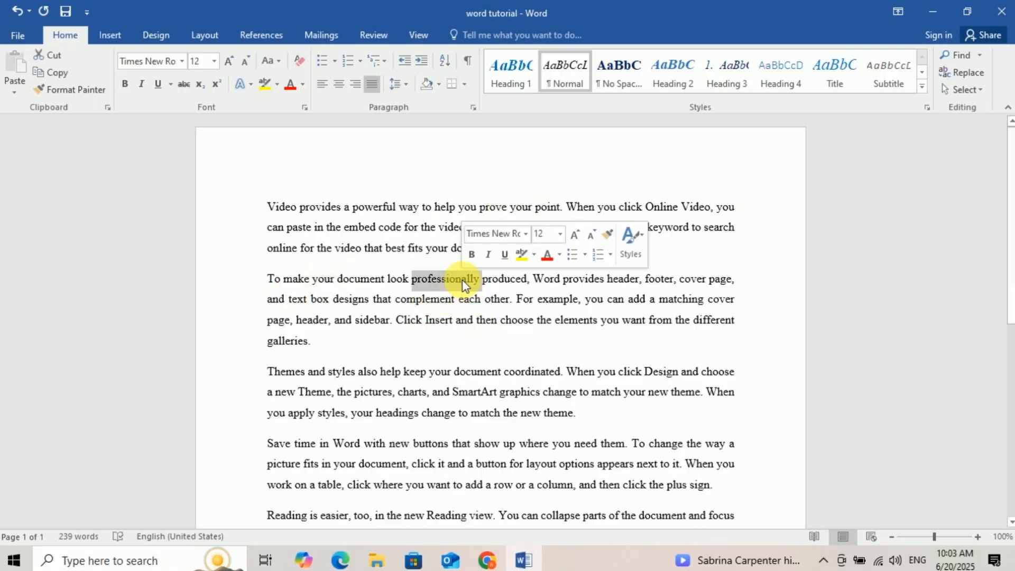
{"action": "left_click", "coordinate": [479, 281]}
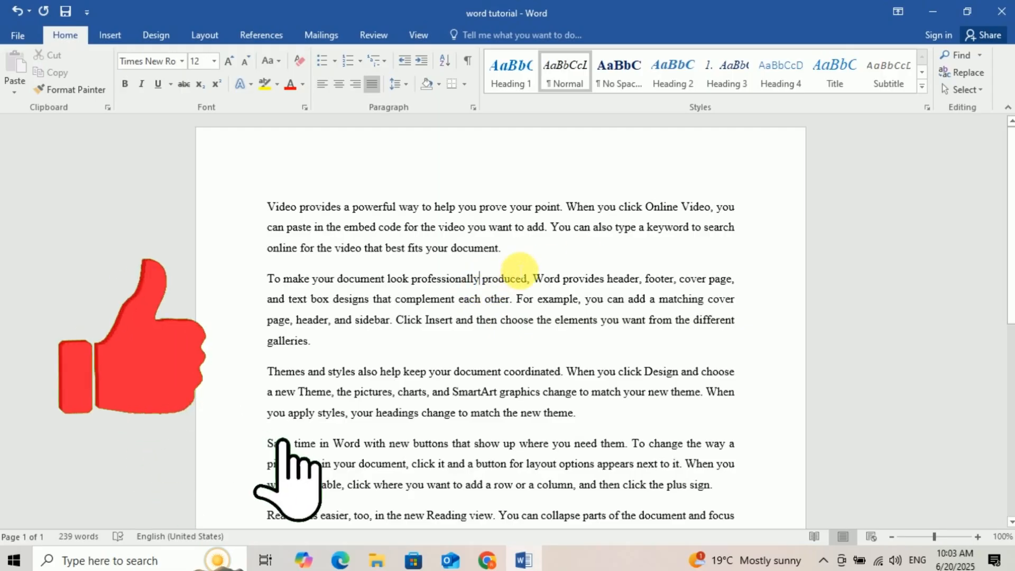
Erase the last letters of "professionally" in the second paragraph one by one, and restore them
{"action": "key", "text": "BackSpace"}
{"action": "key", "text": "BackSpace"}
{"action": "key", "text": "BackSpace"}
{"action": "key", "text": "BackSpace"}
{"action": "key", "text": "BackSpace"}
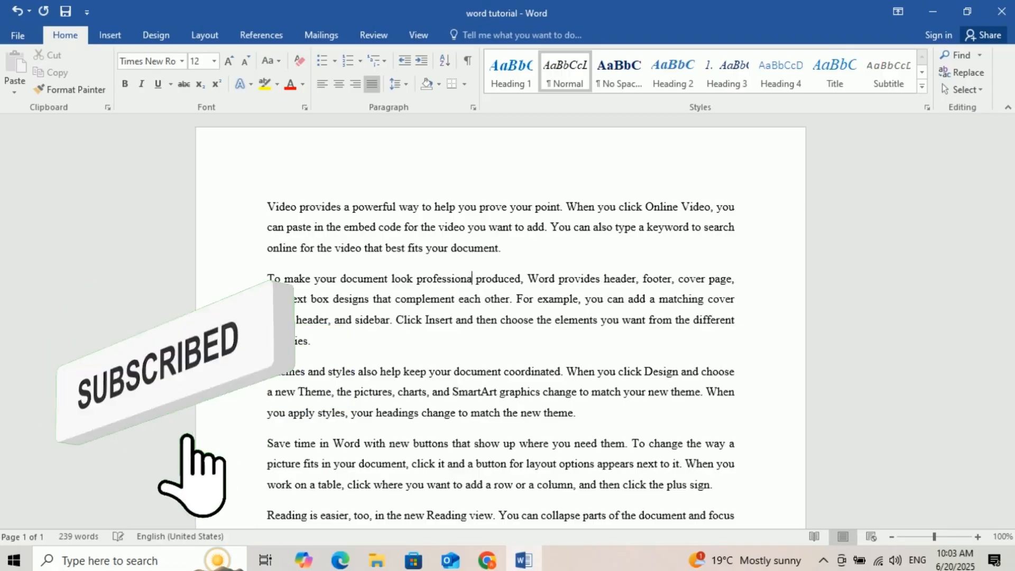
{"action": "type", "text": "nally"}
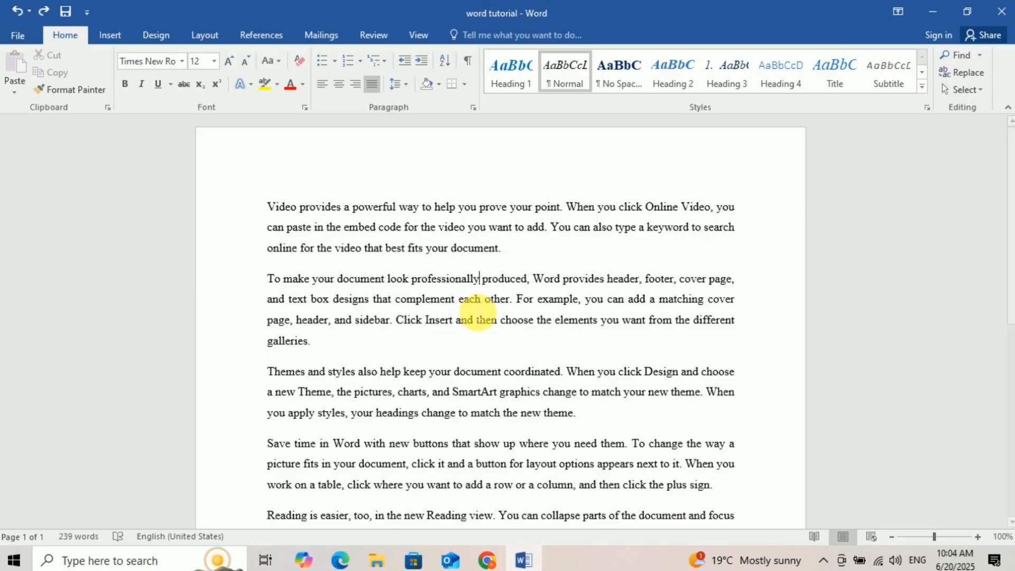
Delete the whole word "professionally" before the insertion point, undo and redo the deletion, and undo it again
{"action": "key", "text": "ctrl+BackSpace"}
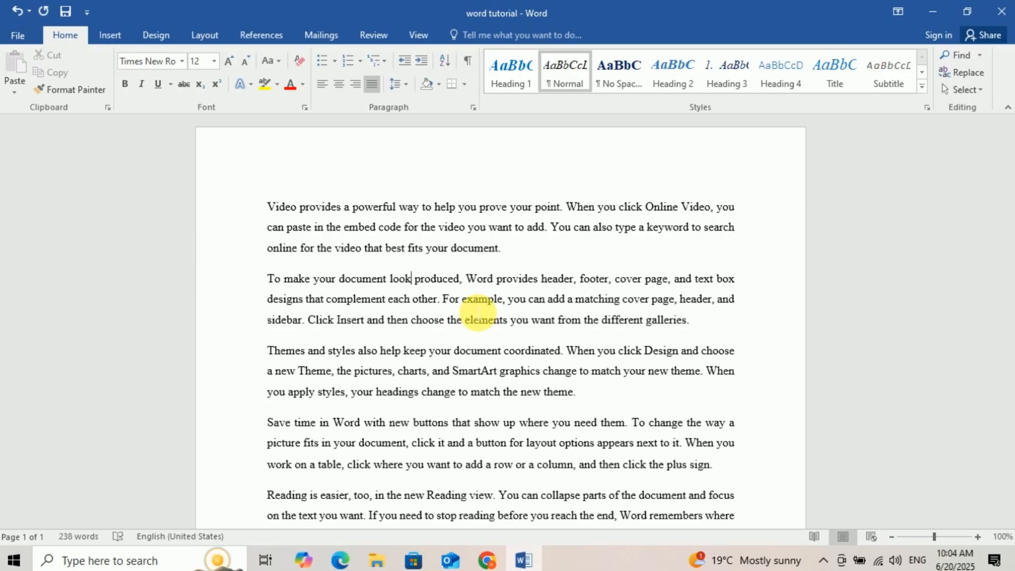
{"action": "key", "text": "ctrl+z"}
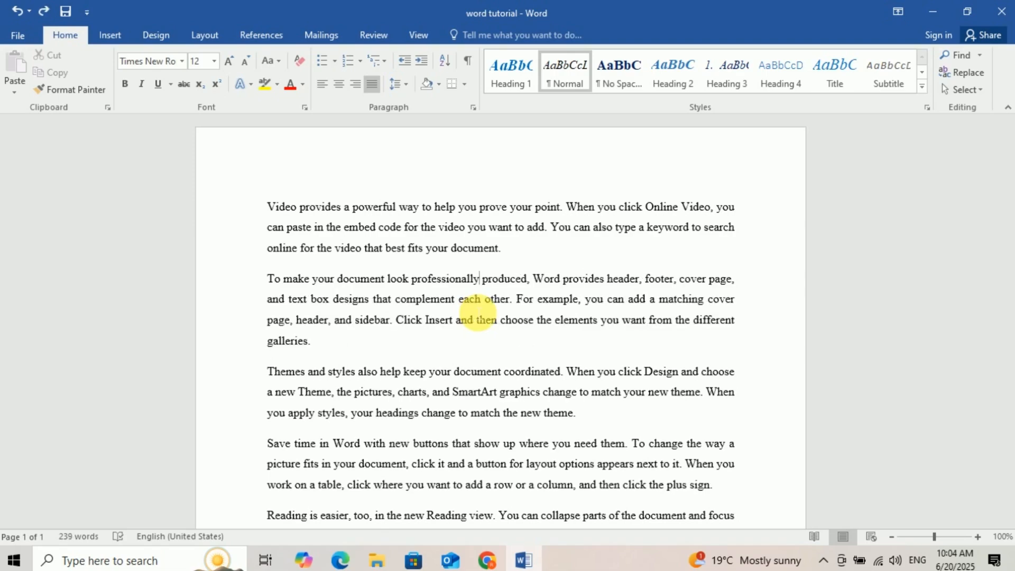
{"action": "key", "text": "ctrl+y"}
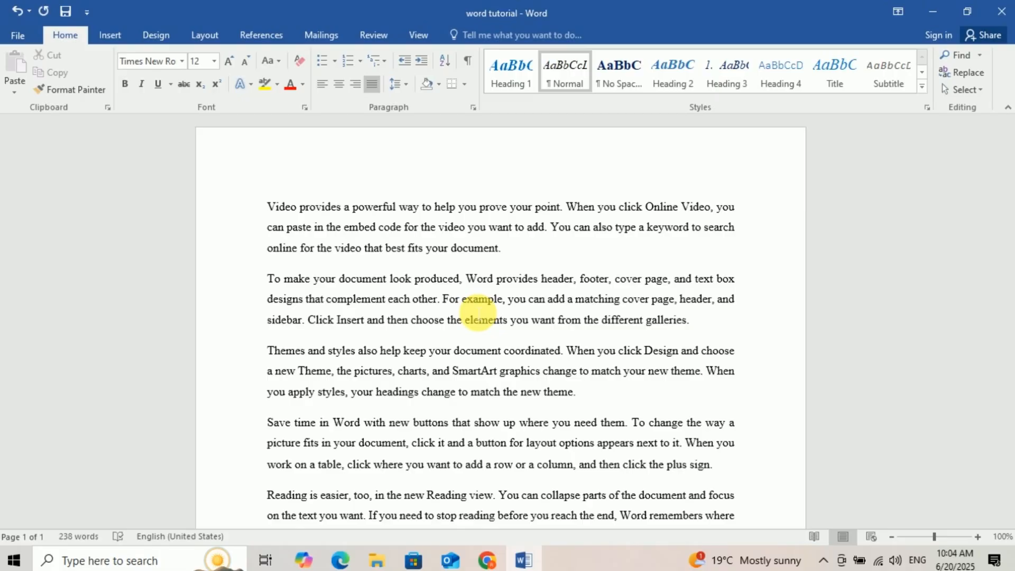
{"action": "key", "text": "ctrl+z"}
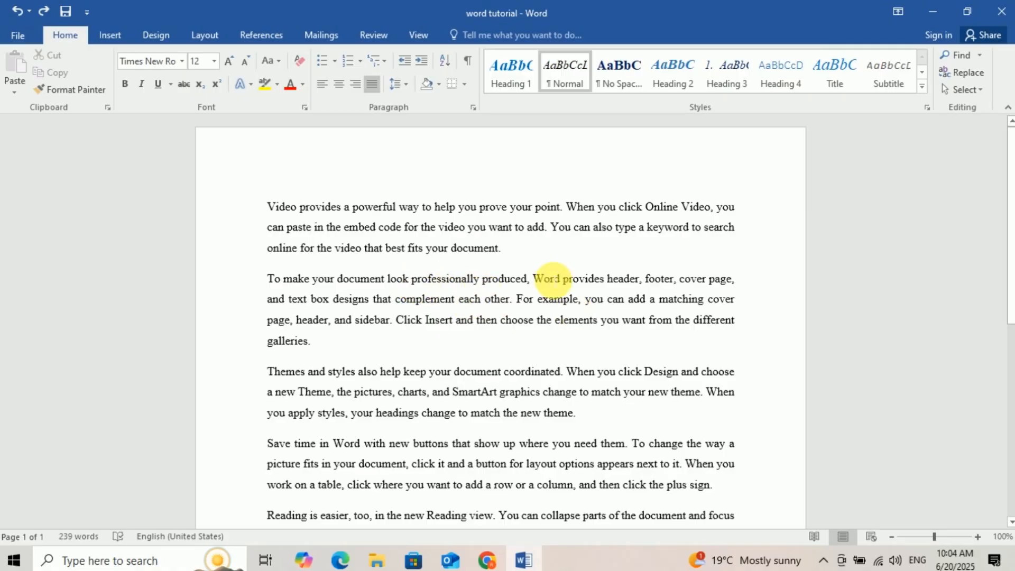
Delete the leading letters of "professionally" one at a time from the word's start, and undo the deletions
{"action": "key", "text": "Delete"}
{"action": "key", "text": "Delete"}
{"action": "key", "text": "Delete"}
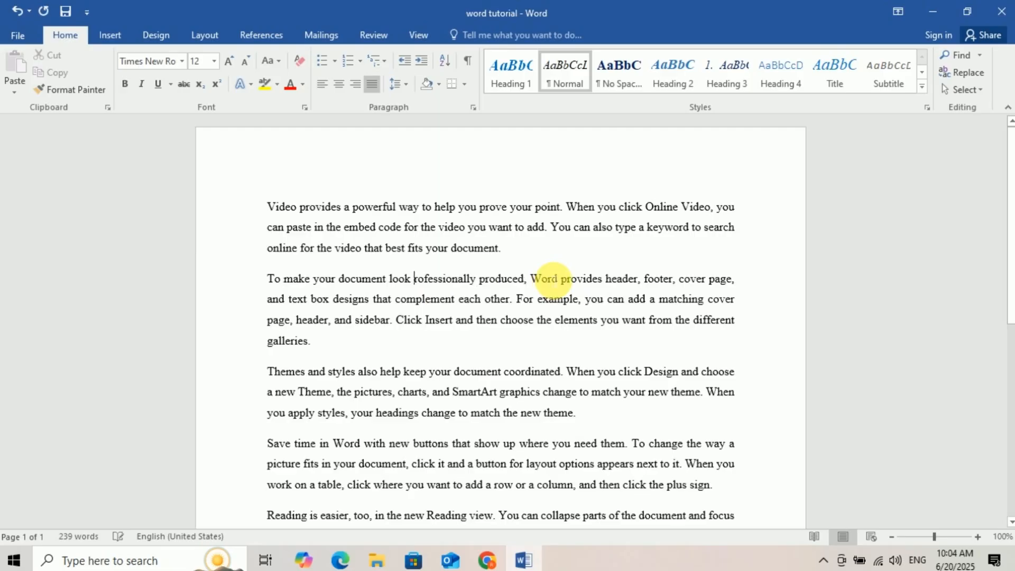
{"action": "key", "text": "Delete"}
{"action": "key", "text": "Delete"}
{"action": "key", "text": "Delete"}
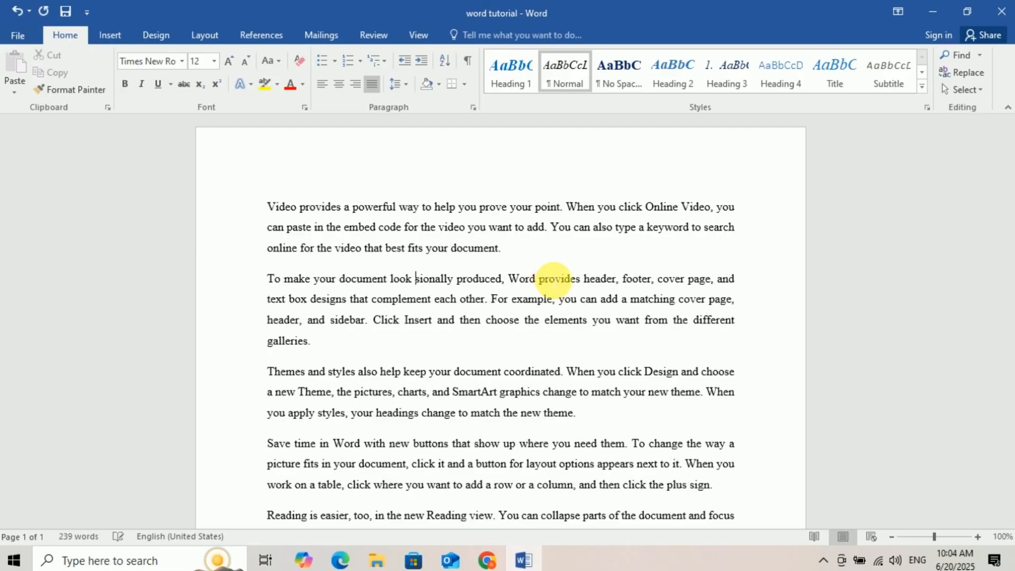
{"action": "key", "text": "ctrl+z"}
{"action": "key", "text": "ctrl+z"}
{"action": "key", "text": "ctrl+z"}
{"action": "key", "text": "ctrl+z"}
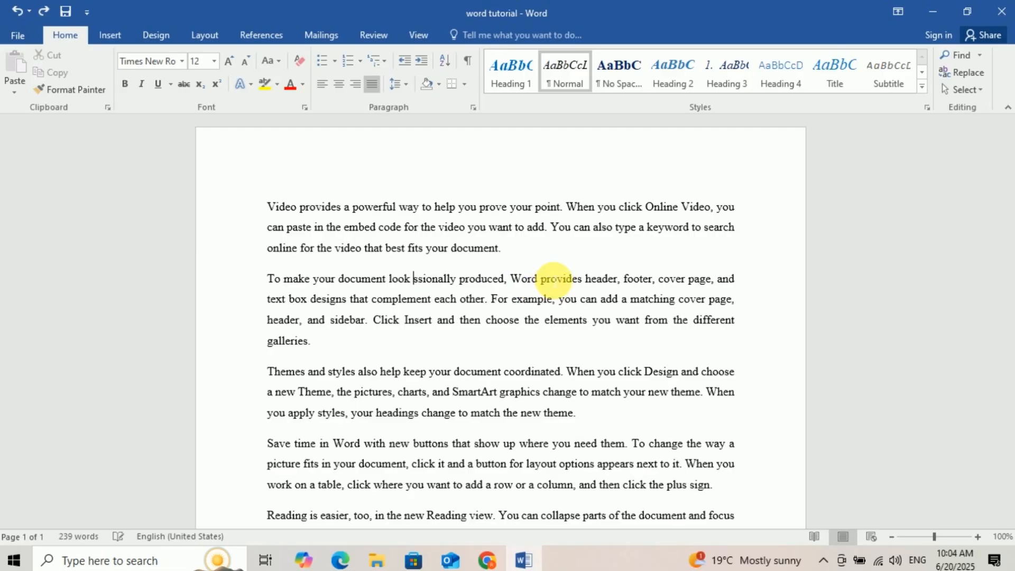
{"action": "key", "text": "ctrl+z"}
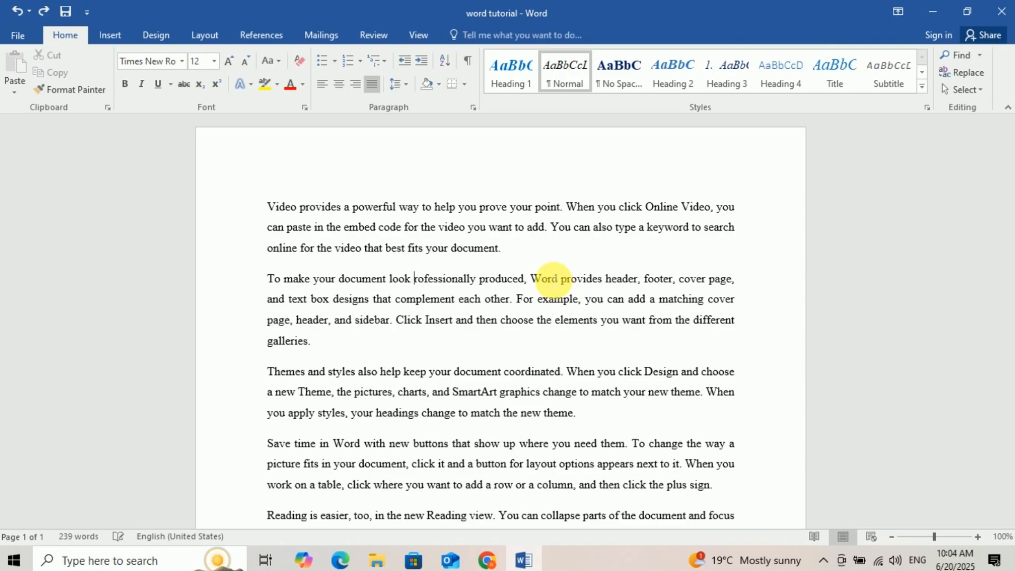
{"action": "key", "text": "ctrl+z"}
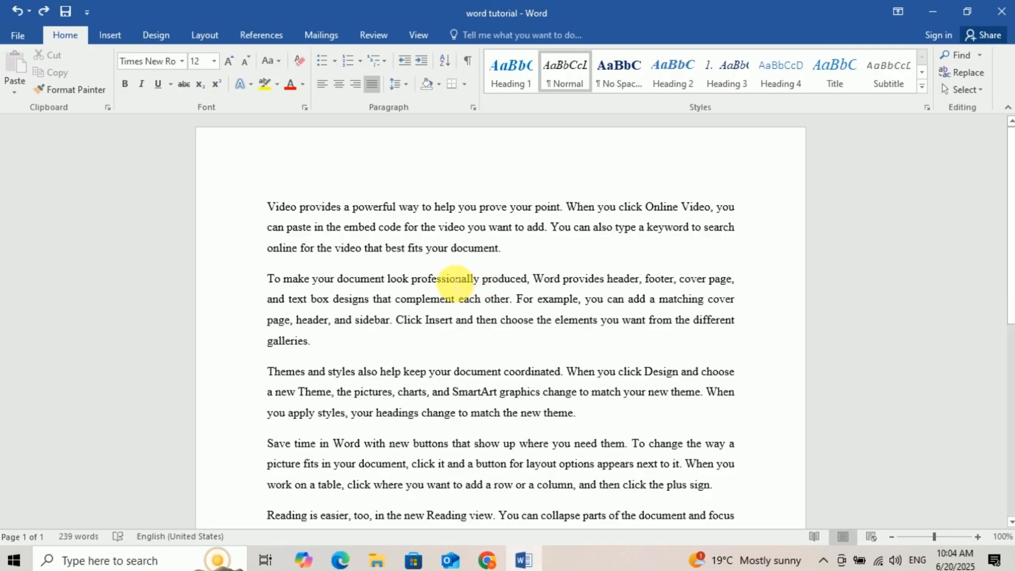
Select the word "professionally", delete it in one go, undo the deletion and clear the selection
{"action": "double_click", "coordinate": [449, 279]}
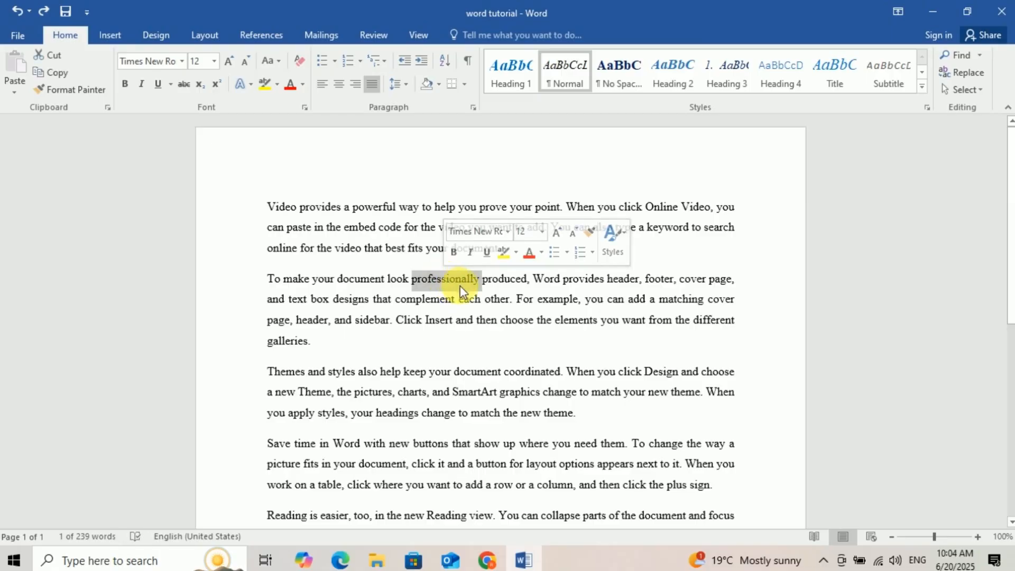
{"action": "left_click", "coordinate": [465, 279]}
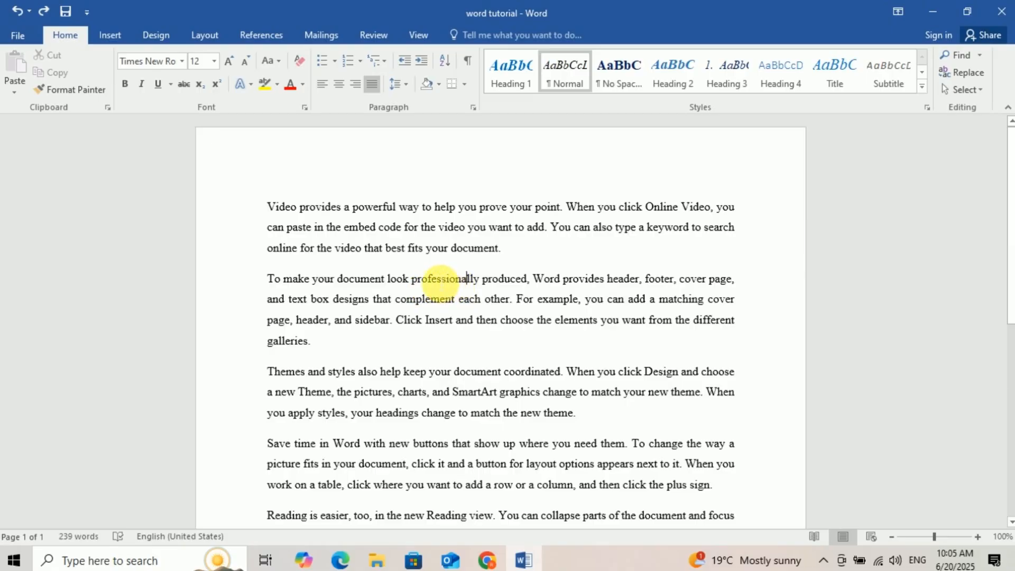
{"action": "double_click", "coordinate": [441, 277]}
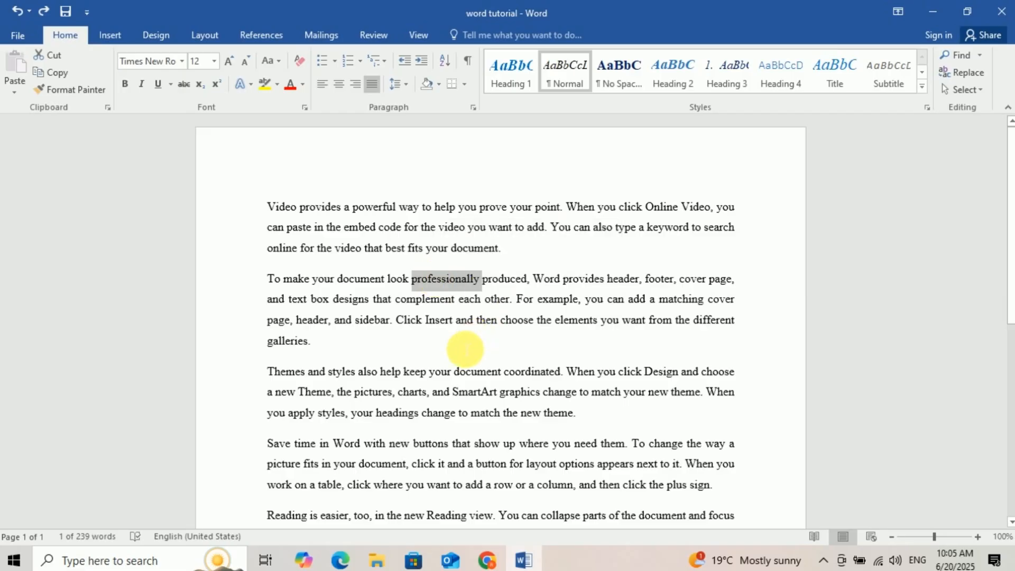
{"action": "left_click", "coordinate": [473, 279]}
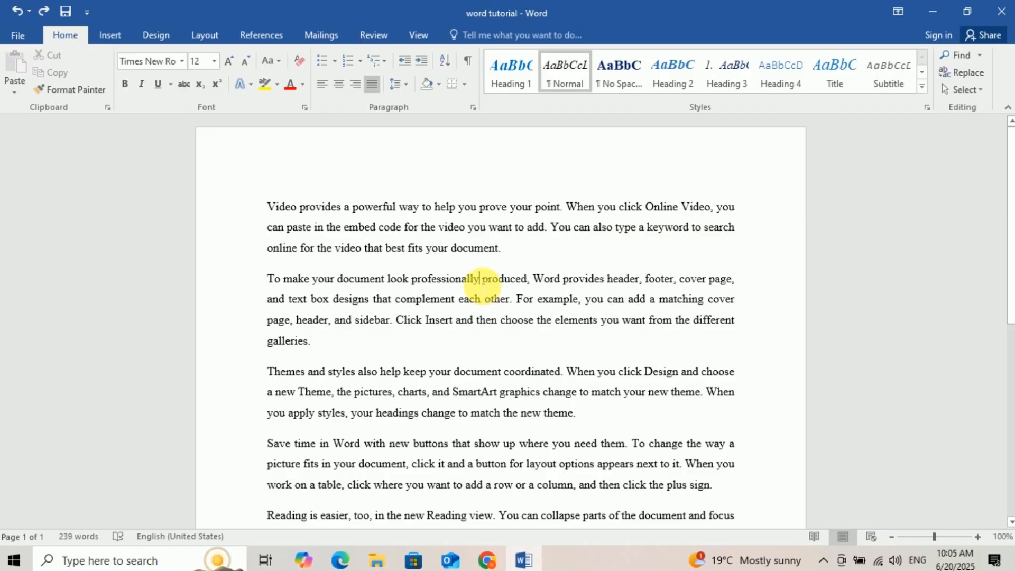
{"action": "left_click_drag", "start_coordinate": [482, 284], "coordinate": [404, 278]}
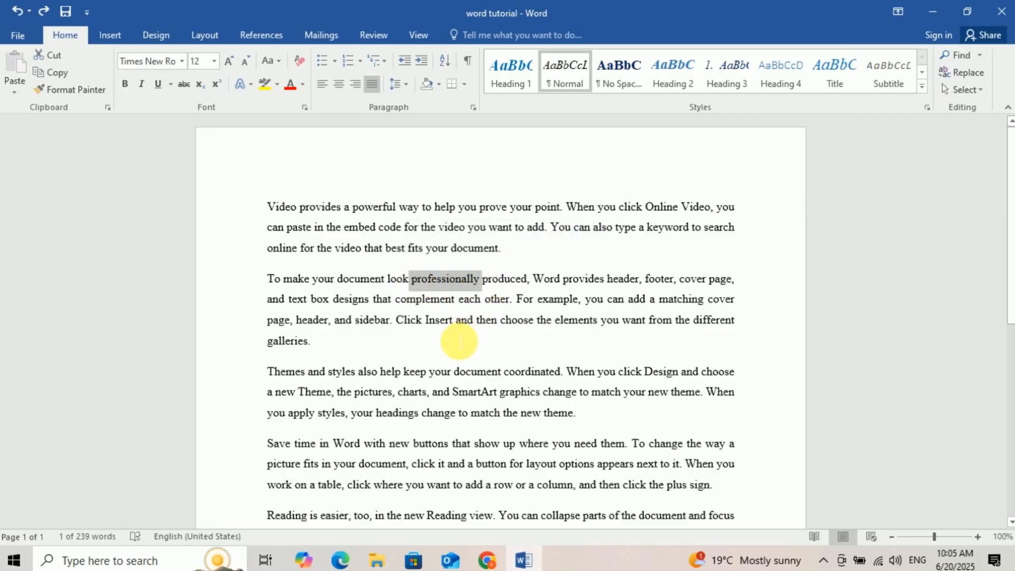
{"action": "key", "text": "Delete"}
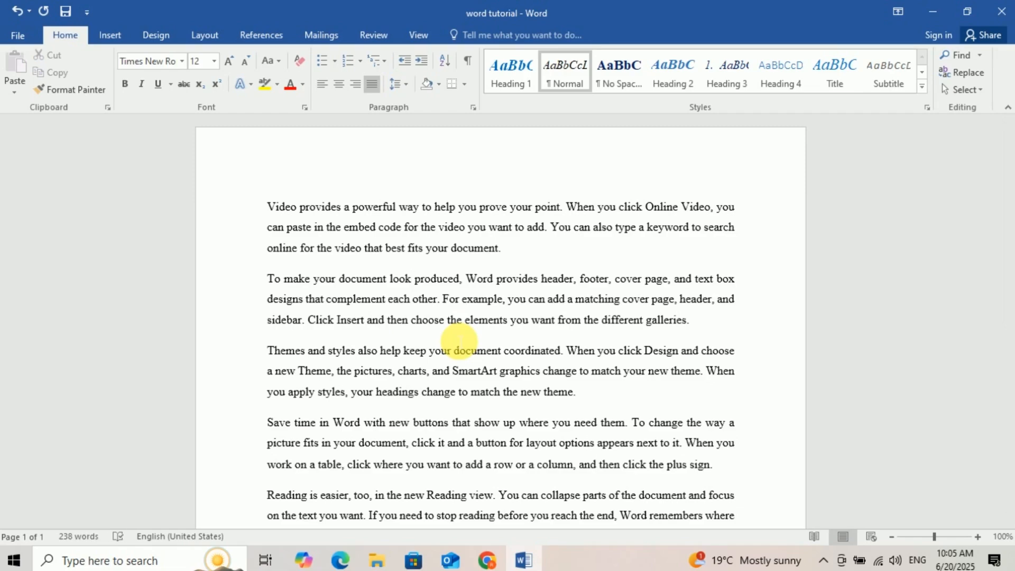
{"action": "key", "text": "ctrl+z"}
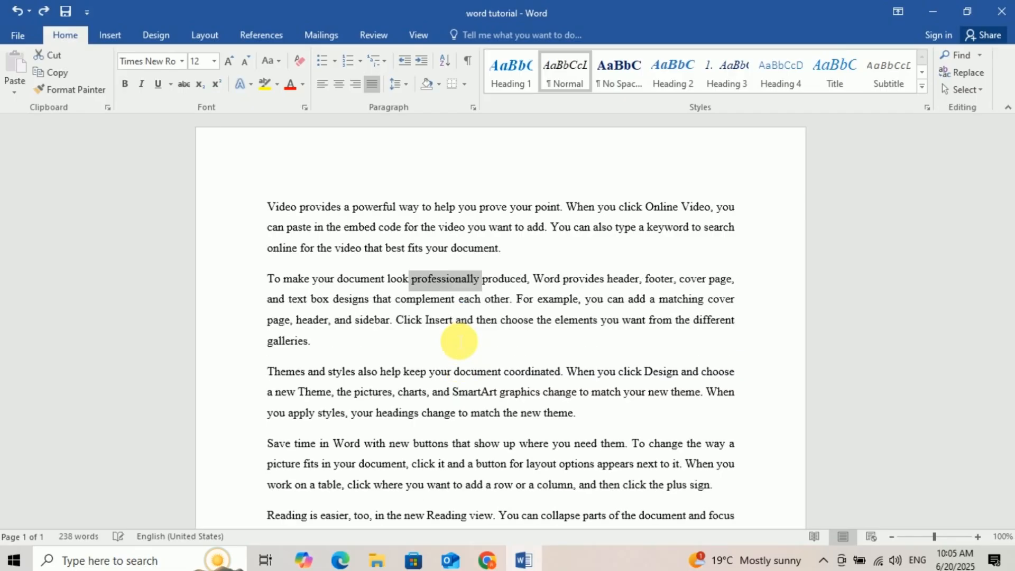
{"action": "left_click", "coordinate": [569, 263]}
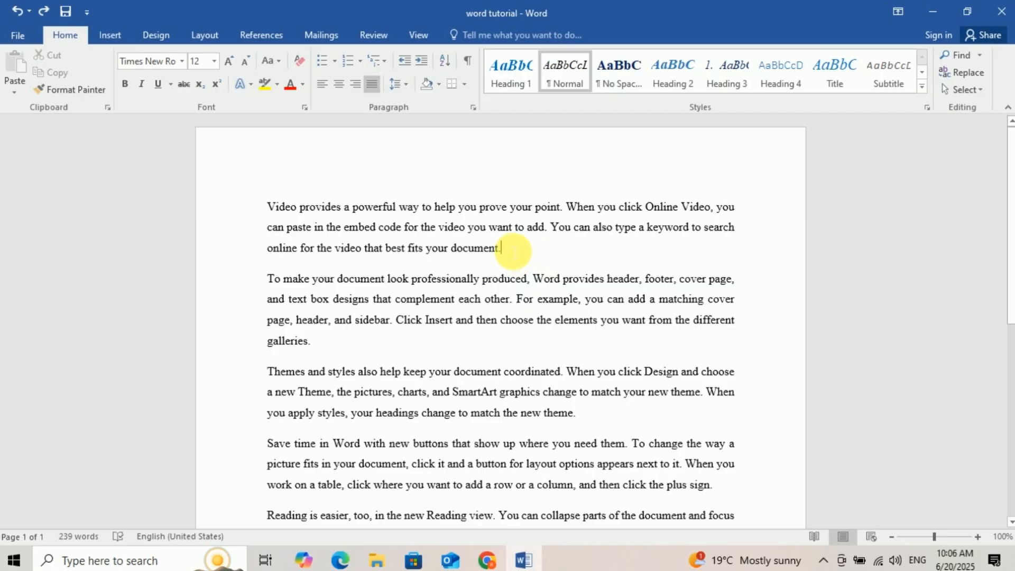
Select the word "document" at the end of the first paragraph, and select the whole paragraph from its beginning to its end
{"action": "double_click", "coordinate": [466, 248]}
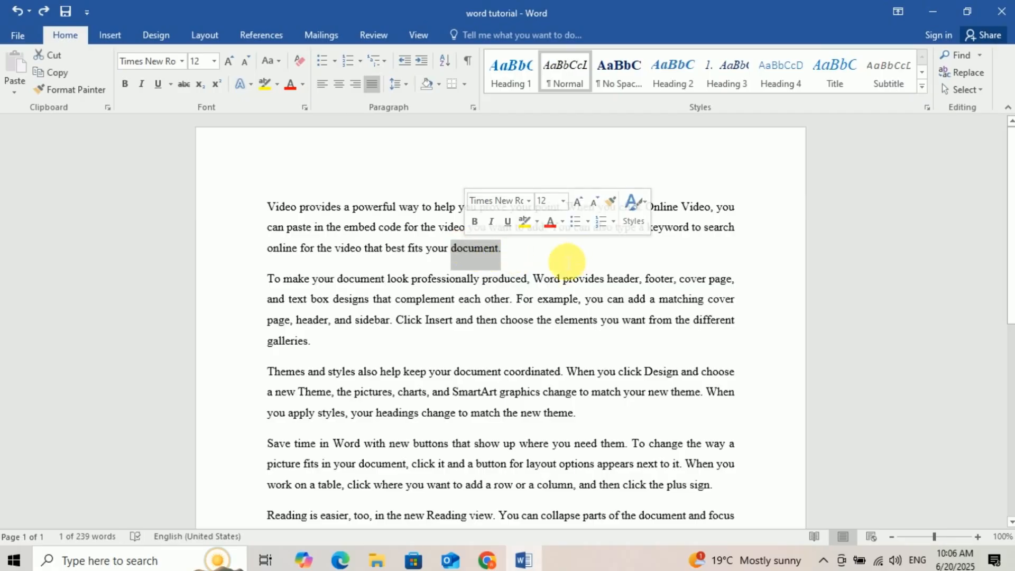
{"action": "left_click", "coordinate": [529, 266]}
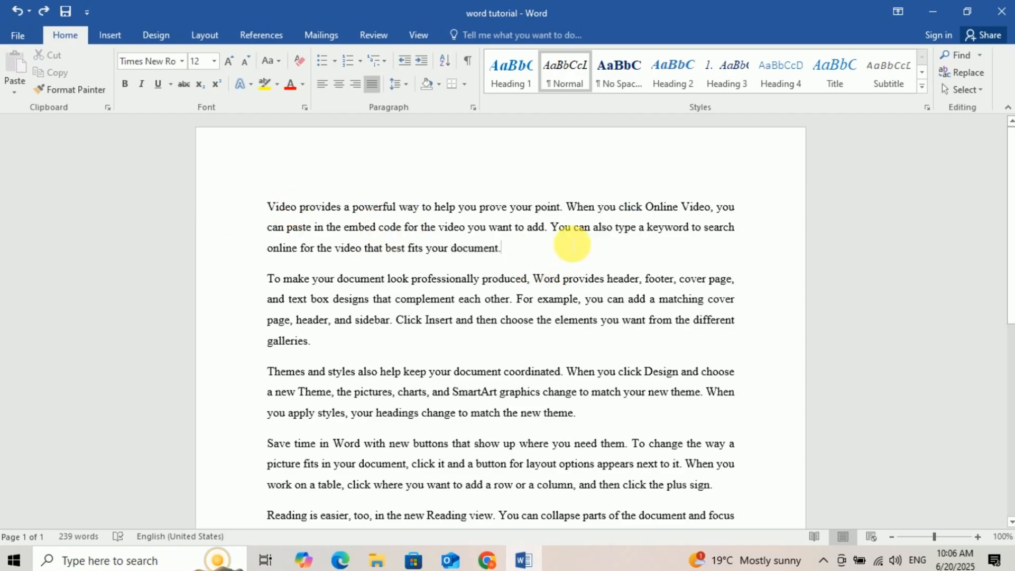
{"action": "left_click", "coordinate": [268, 208]}
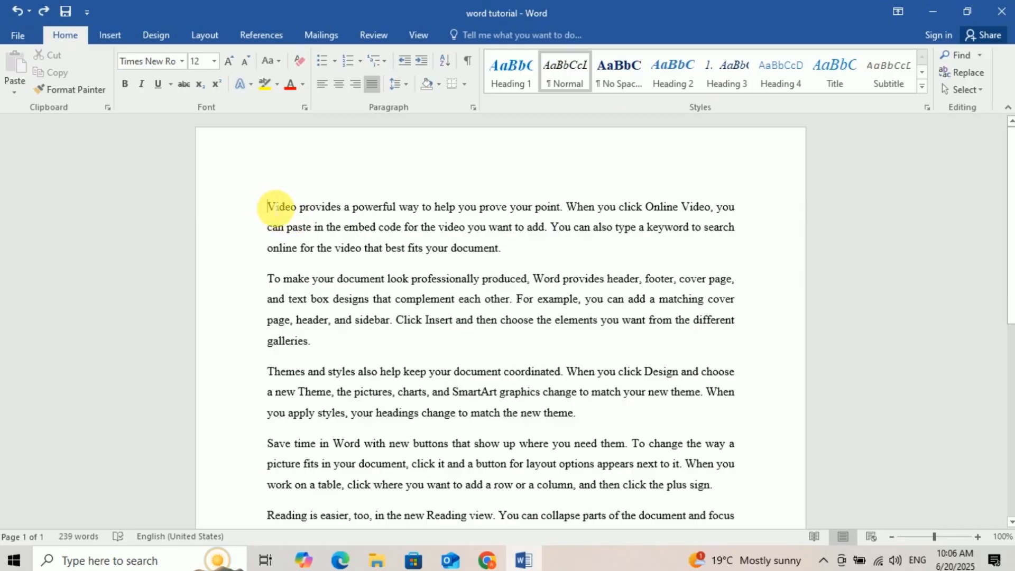
{"action": "left_click_drag", "start_coordinate": [276, 207], "coordinate": [510, 248]}
{"action": "left_click", "coordinate": [500, 248]}
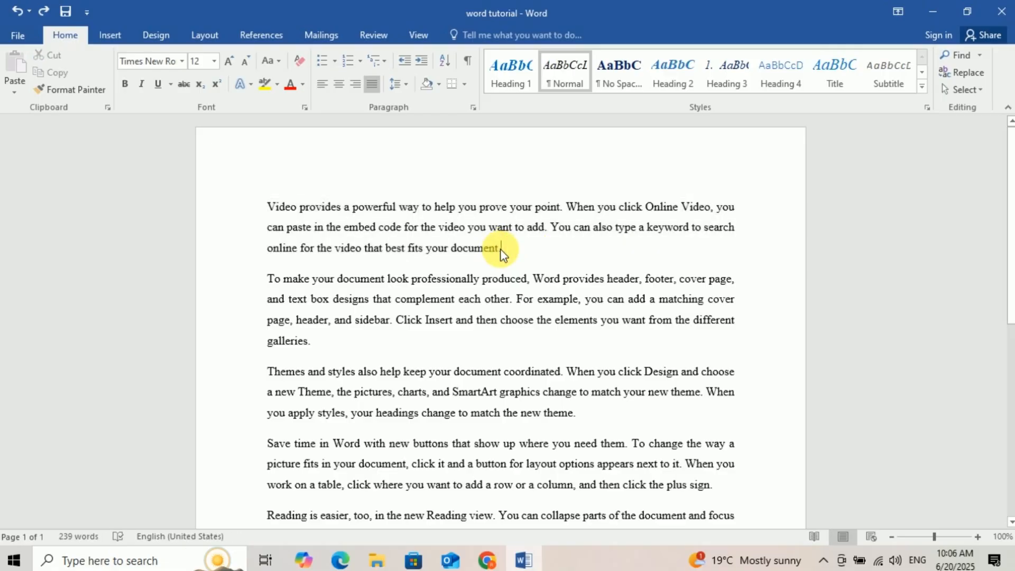
Select "document", the words before "You can also", and the word "You" one after another in the first paragraph, and clear the selection
{"action": "double_click", "coordinate": [473, 248]}
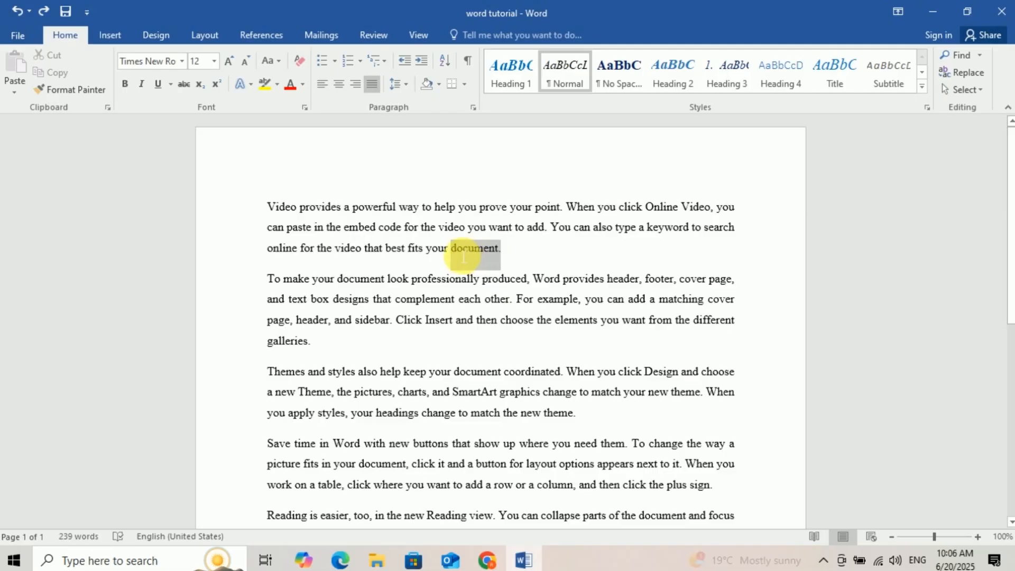
{"action": "left_click_drag", "start_coordinate": [550, 227], "coordinate": [489, 222]}
{"action": "left_click", "coordinate": [533, 264]}
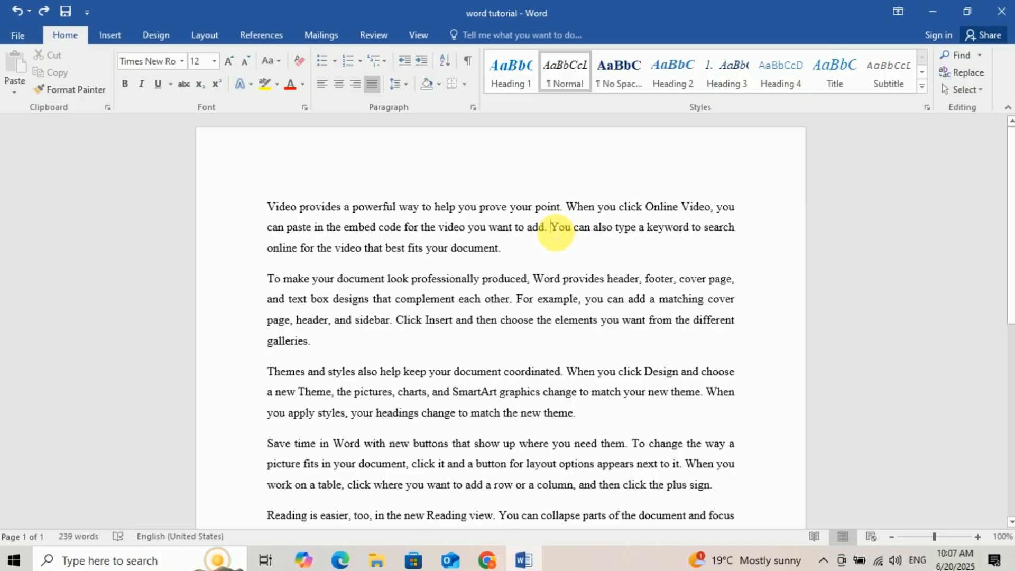
{"action": "double_click", "coordinate": [559, 228]}
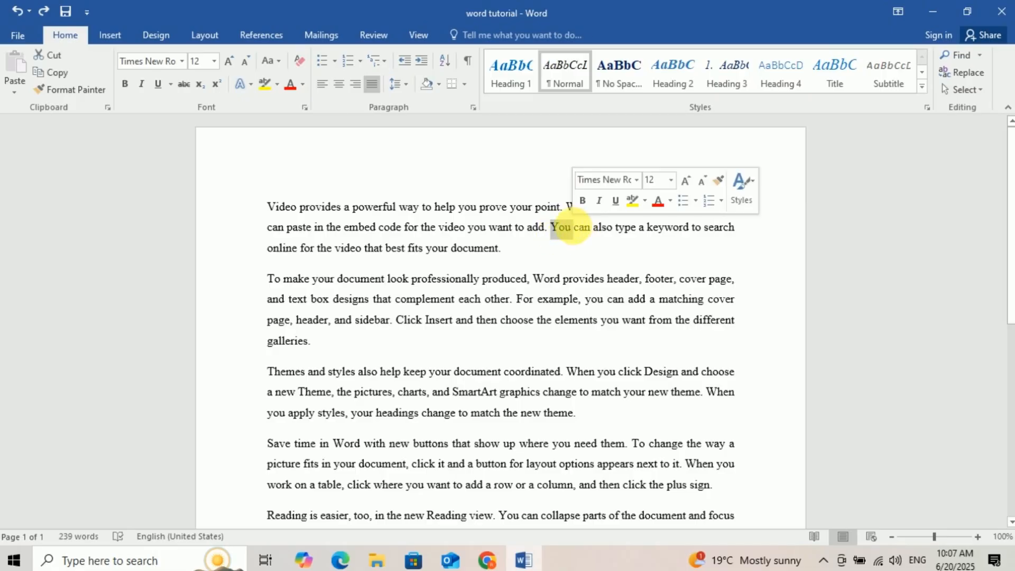
{"action": "left_click", "coordinate": [533, 228]}
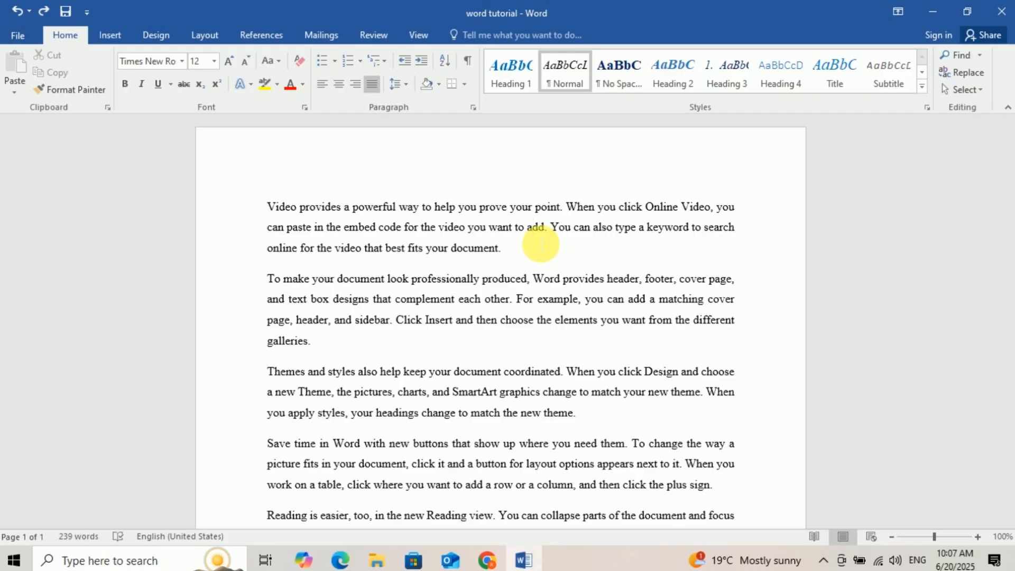
Move the insertion point word by word from inside "provides" to just before "prove" in the first line
{"action": "left_click", "coordinate": [325, 206]}
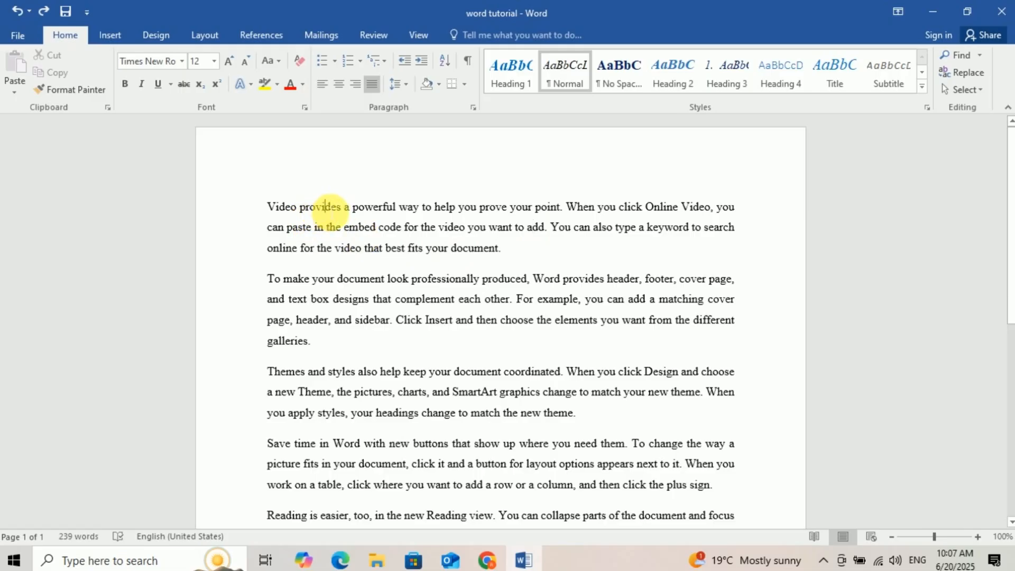
{"action": "key", "text": "ctrl+Right"}
{"action": "key", "text": "ctrl+Right"}
{"action": "key", "text": "ctrl+Right"}
{"action": "key", "text": "ctrl+Right"}
{"action": "key", "text": "ctrl+Right"}
{"action": "key", "text": "ctrl+Right"}
{"action": "key", "text": "ctrl+Right"}
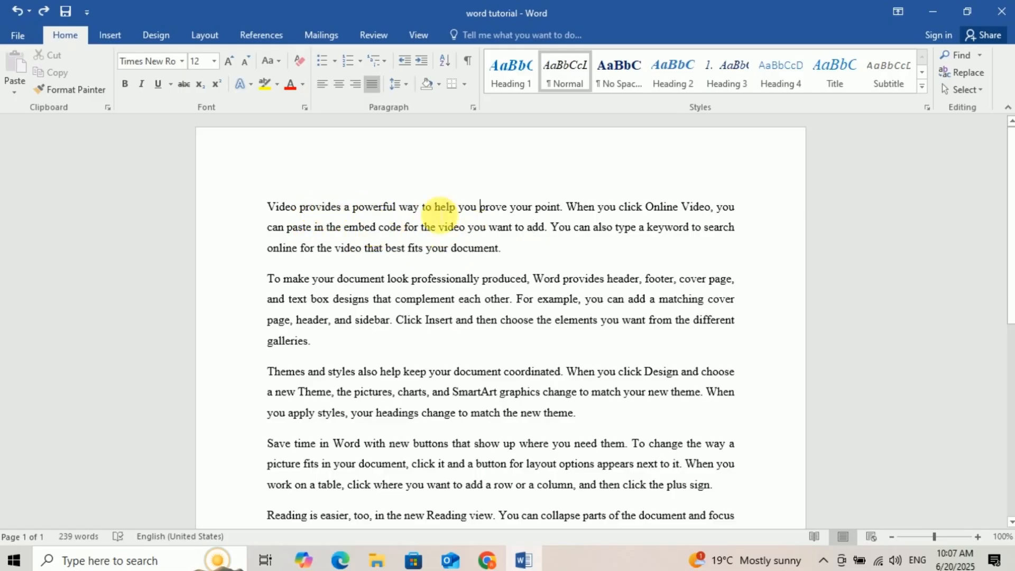
Select the first word, "Video", clear the selection, and repeat the word selection once more
{"action": "left_click", "coordinate": [285, 206]}
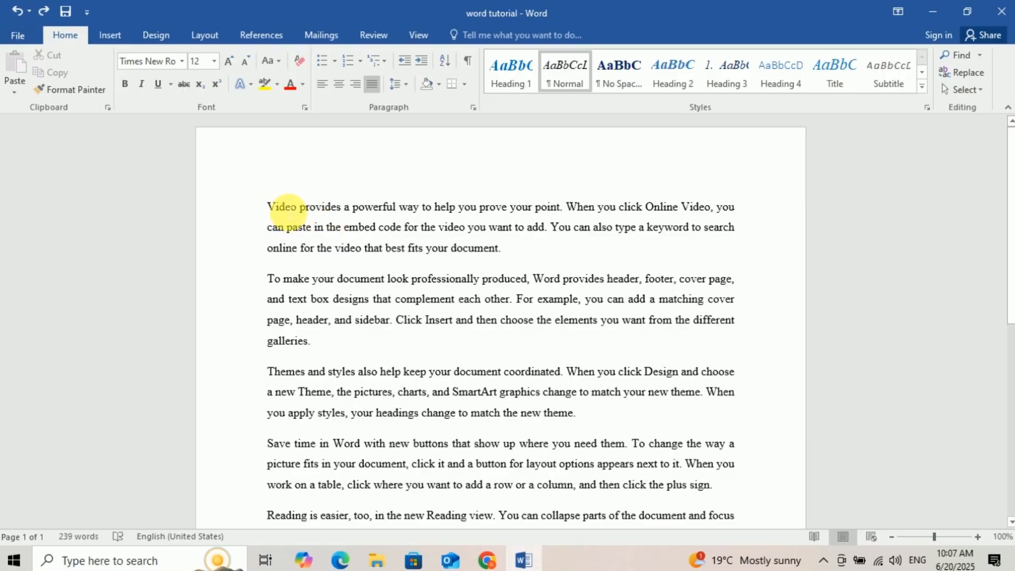
{"action": "double_click", "coordinate": [285, 207]}
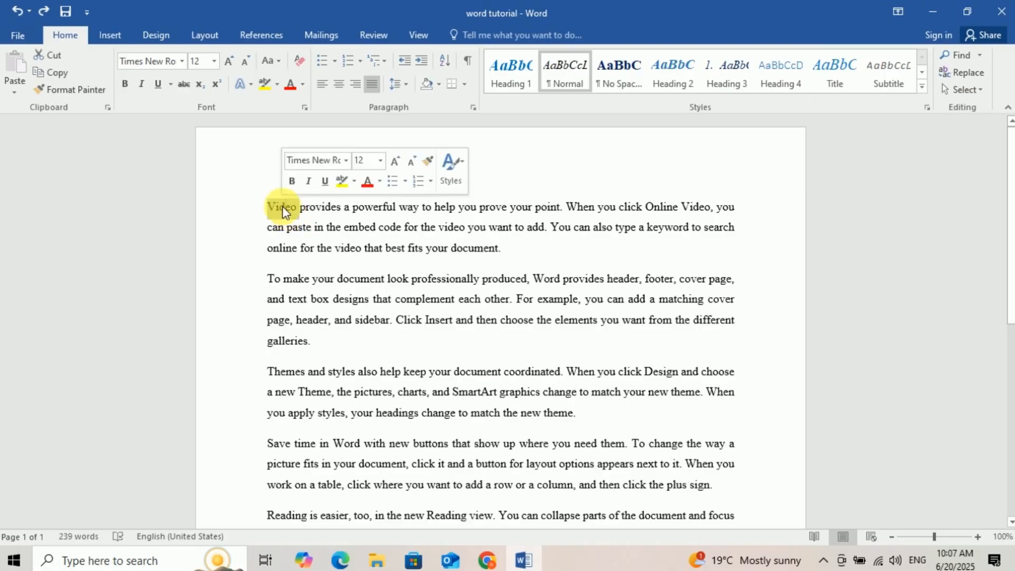
{"action": "left_click", "coordinate": [317, 227]}
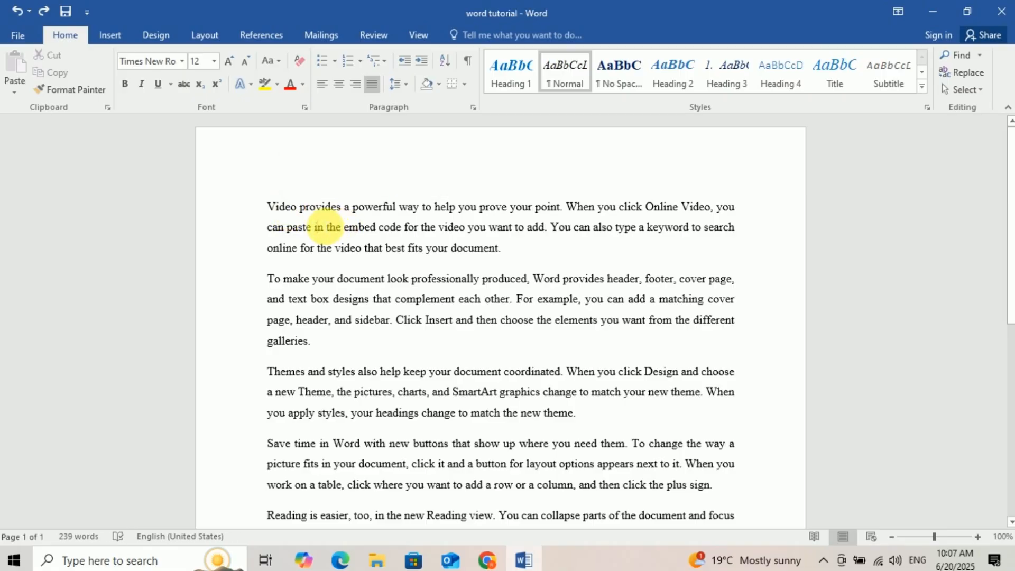
{"action": "double_click", "coordinate": [281, 207]}
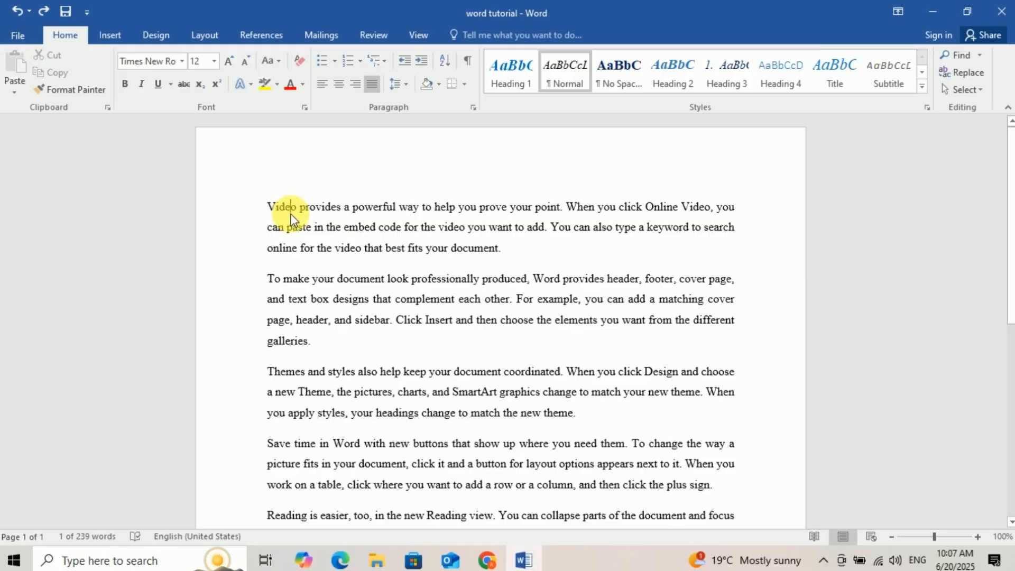
{"action": "left_click", "coordinate": [290, 207]}
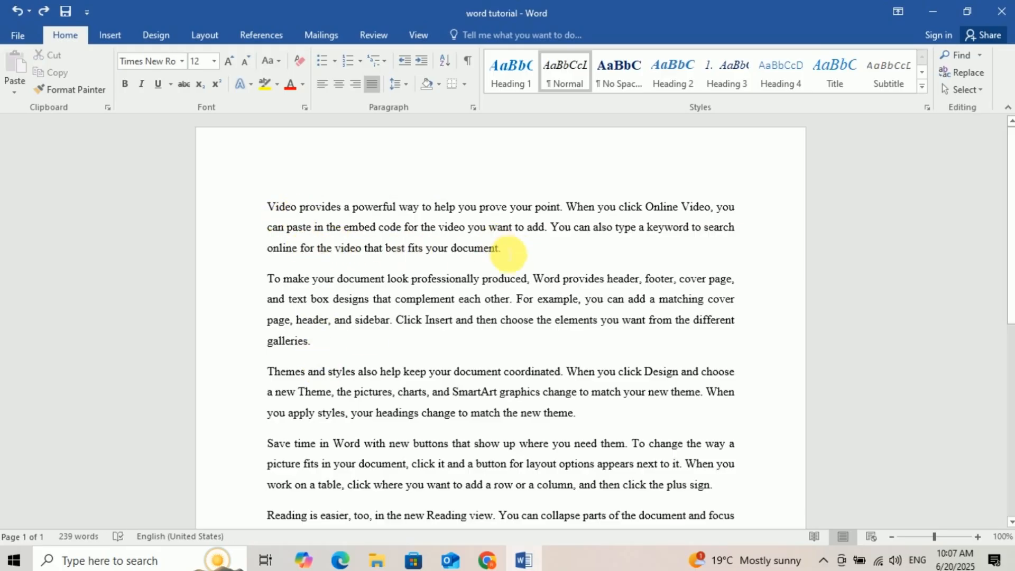
Select text backwards from the end of the first paragraph, do the same for the second paragraph, and clear the selection
{"action": "left_click_drag", "start_coordinate": [505, 256], "coordinate": [333, 205]}
{"action": "left_click_drag", "start_coordinate": [323, 341], "coordinate": [270, 279]}
{"action": "left_click", "coordinate": [347, 333]}
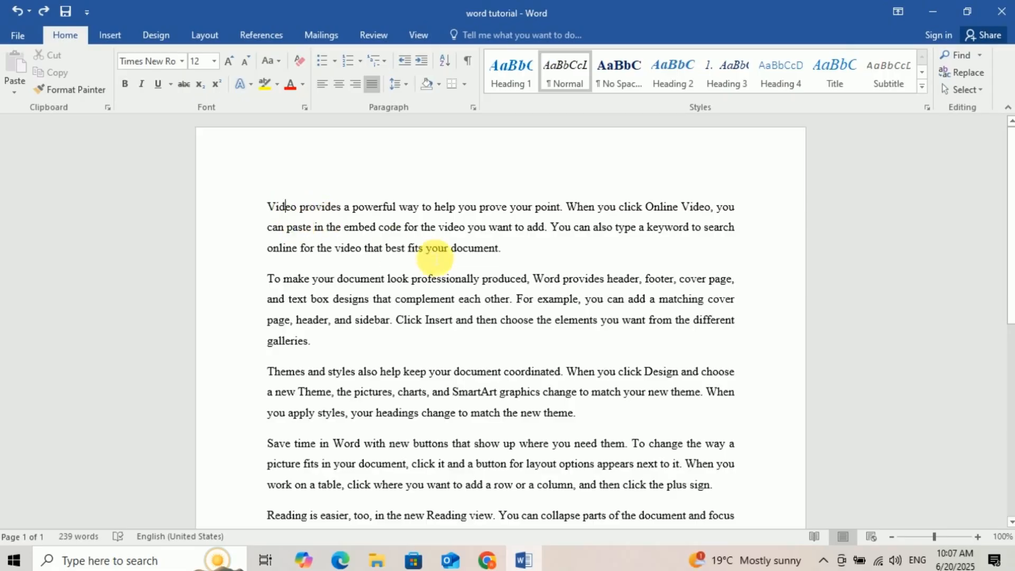
Select the entire first paragraph at once and clear the selection
{"action": "triple_click", "coordinate": [335, 211]}
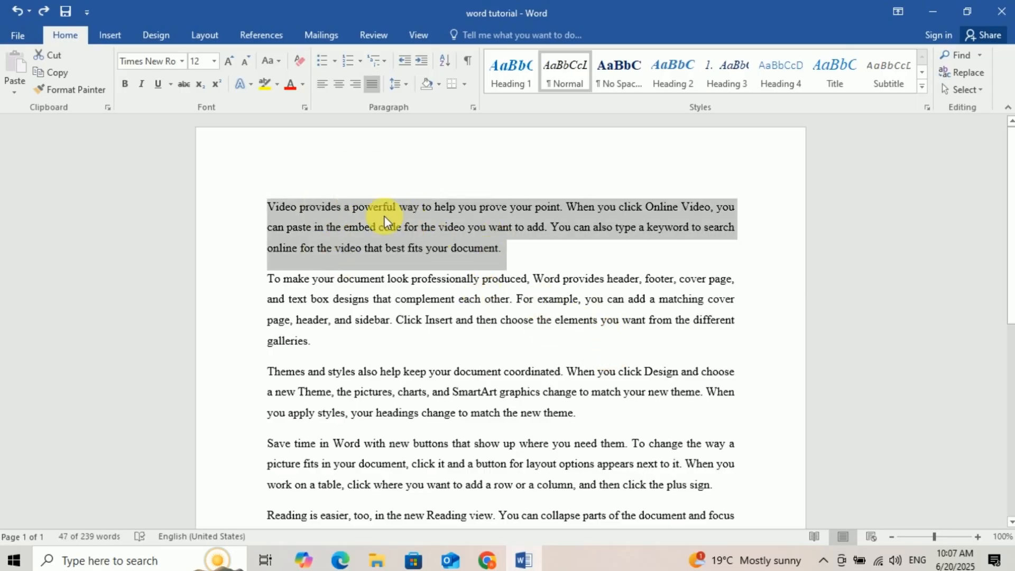
{"action": "left_click", "coordinate": [514, 255]}
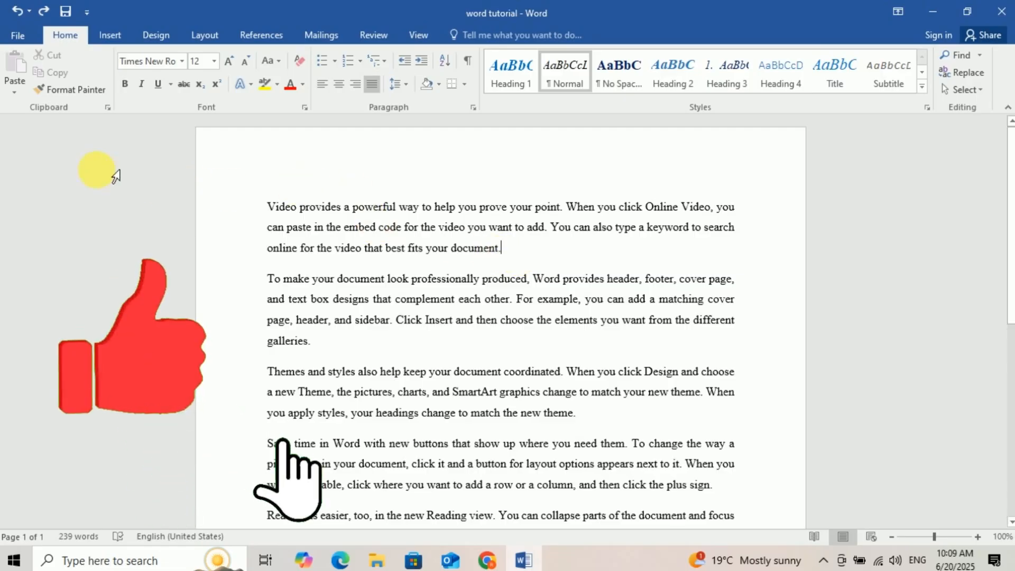
Copy the first paragraph and place the insertion point on the blank line below the last paragraph
{"action": "left_click", "coordinate": [109, 36]}
{"action": "left_click", "coordinate": [66, 35]}
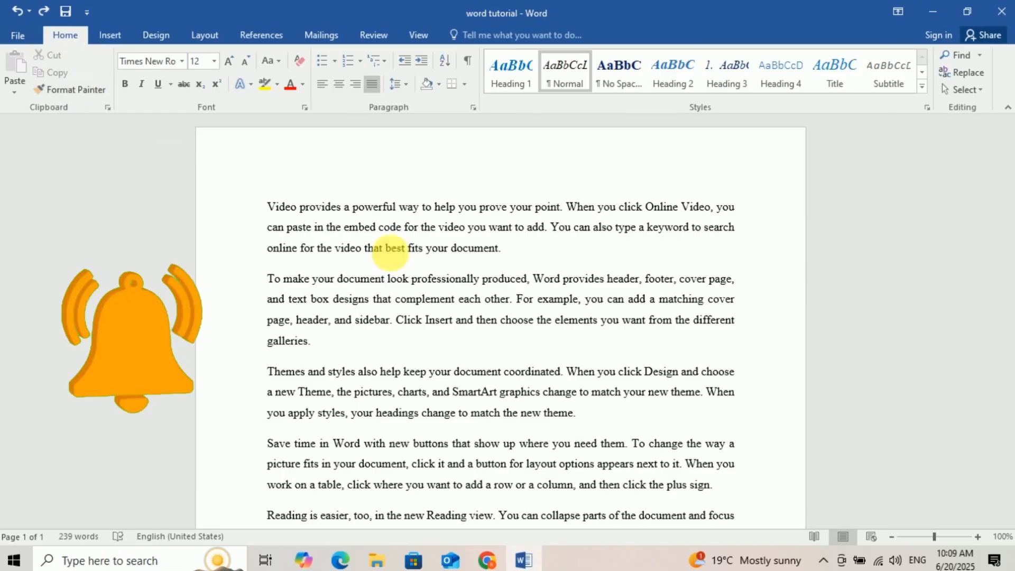
{"action": "left_click_drag", "start_coordinate": [518, 257], "coordinate": [254, 215]}
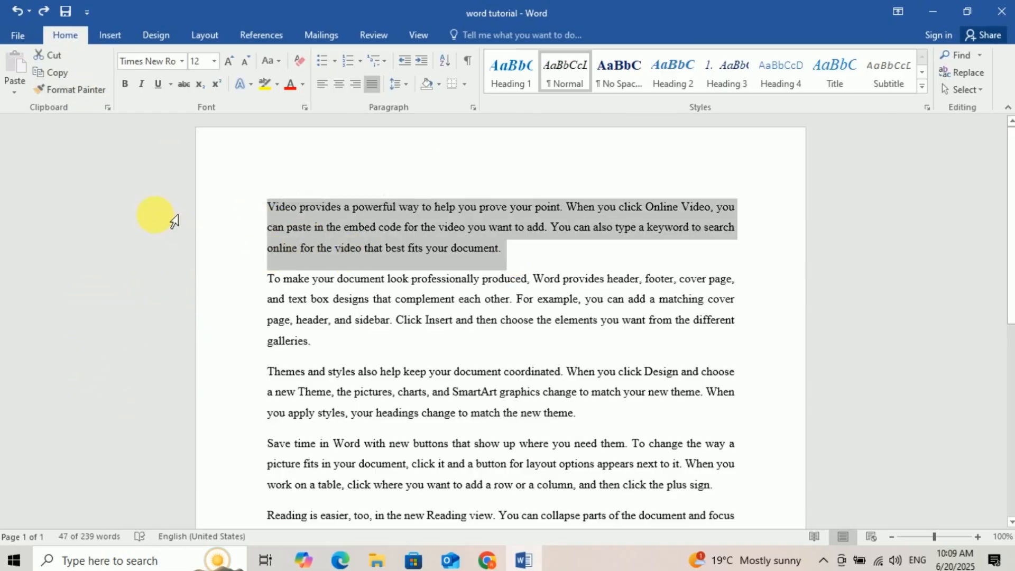
{"action": "left_click", "coordinate": [53, 72]}
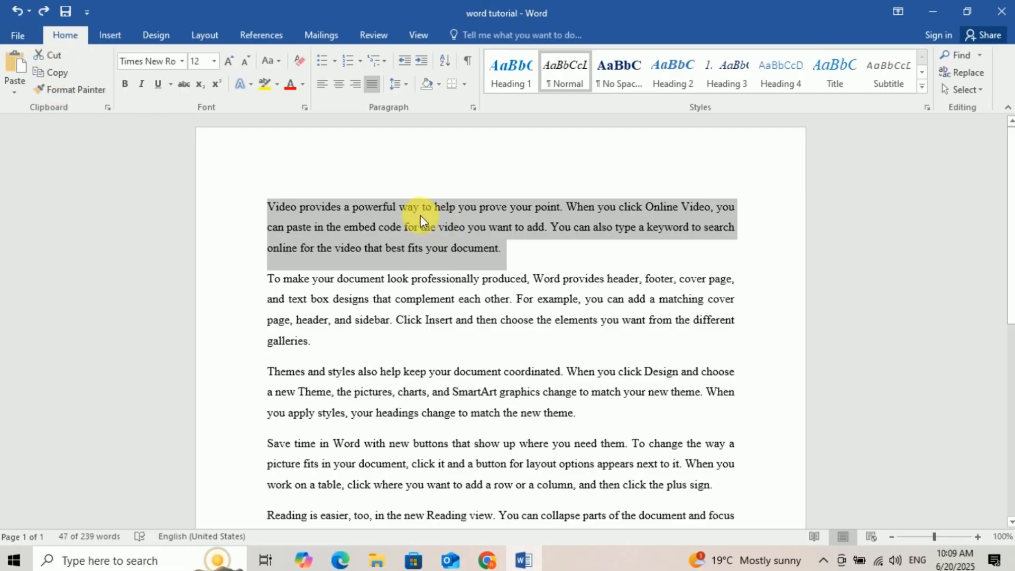
{"action": "left_click", "coordinate": [517, 253]}
{"action": "scroll", "coordinate": [518, 254], "scroll_direction": "down", "scroll_amount": 4}
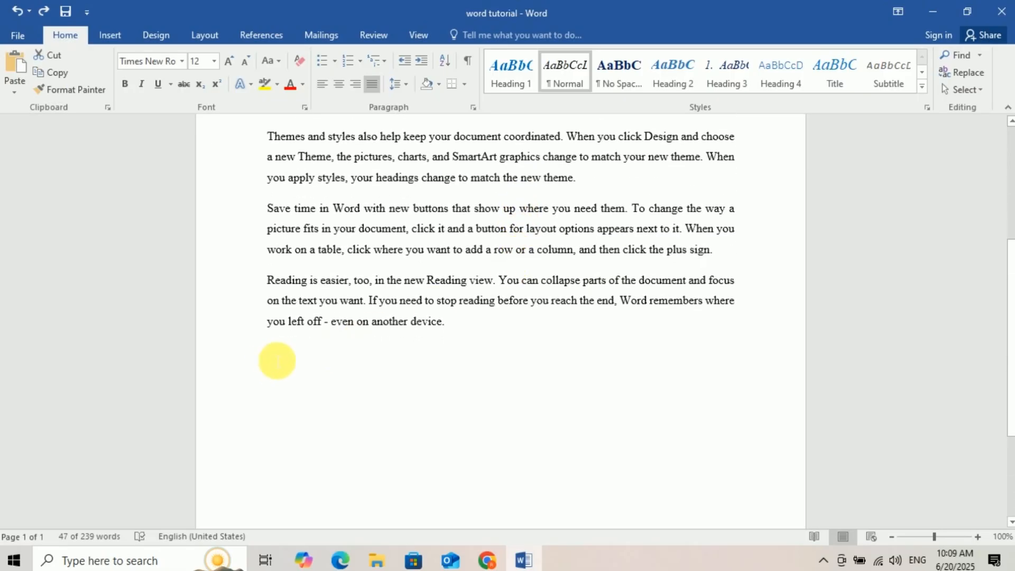
{"action": "left_click", "coordinate": [277, 358]}
{"action": "scroll", "coordinate": [465, 275], "scroll_direction": "up", "scroll_amount": 4}
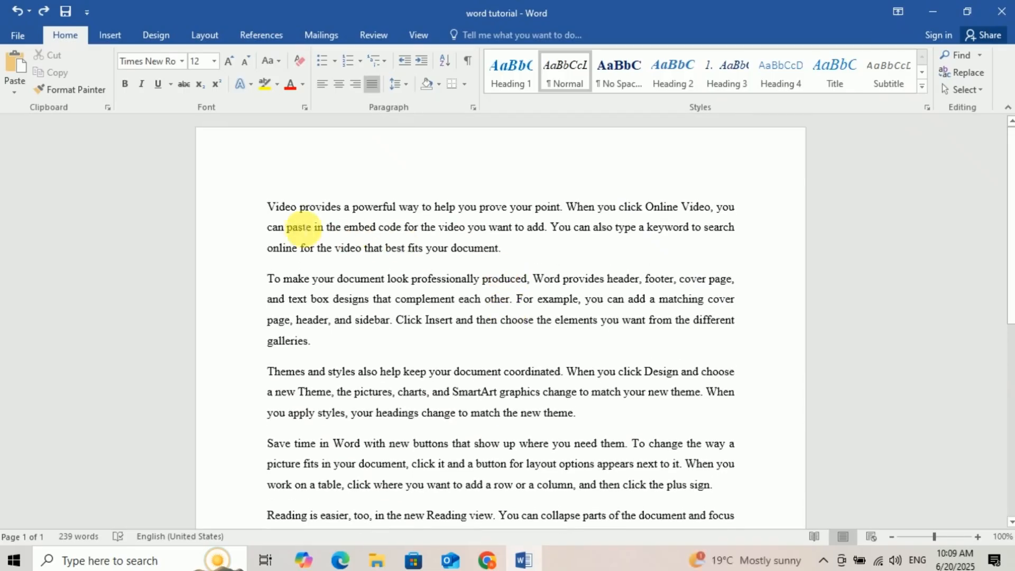
Paste the copied first paragraph on the blank line at the end of the document
{"action": "left_click_drag", "start_coordinate": [272, 214], "coordinate": [487, 256]}
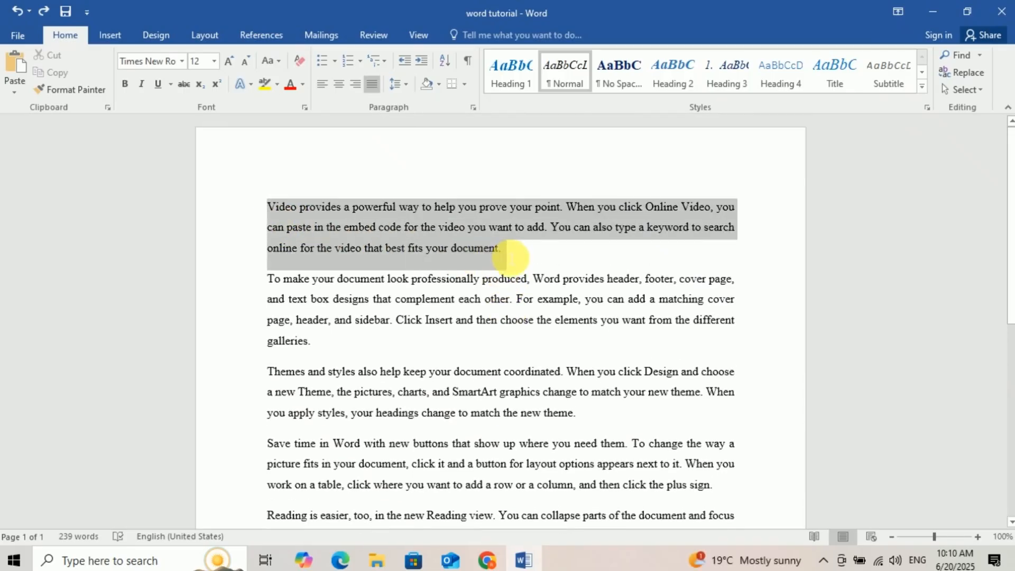
{"action": "scroll", "coordinate": [438, 254], "scroll_direction": "down", "scroll_amount": 5}
{"action": "scroll", "coordinate": [444, 282], "scroll_direction": "down", "scroll_amount": 1}
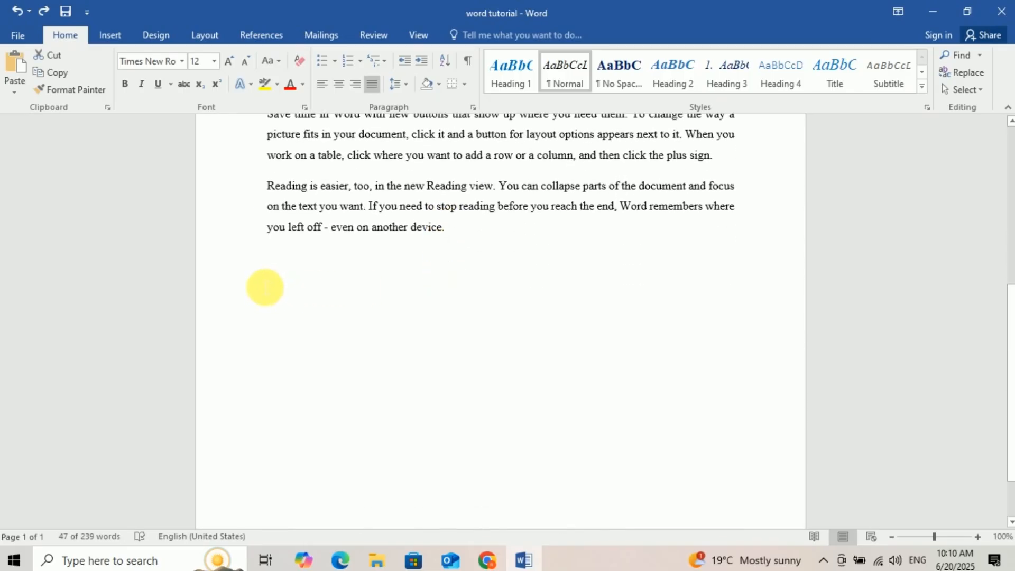
{"action": "left_click", "coordinate": [266, 268]}
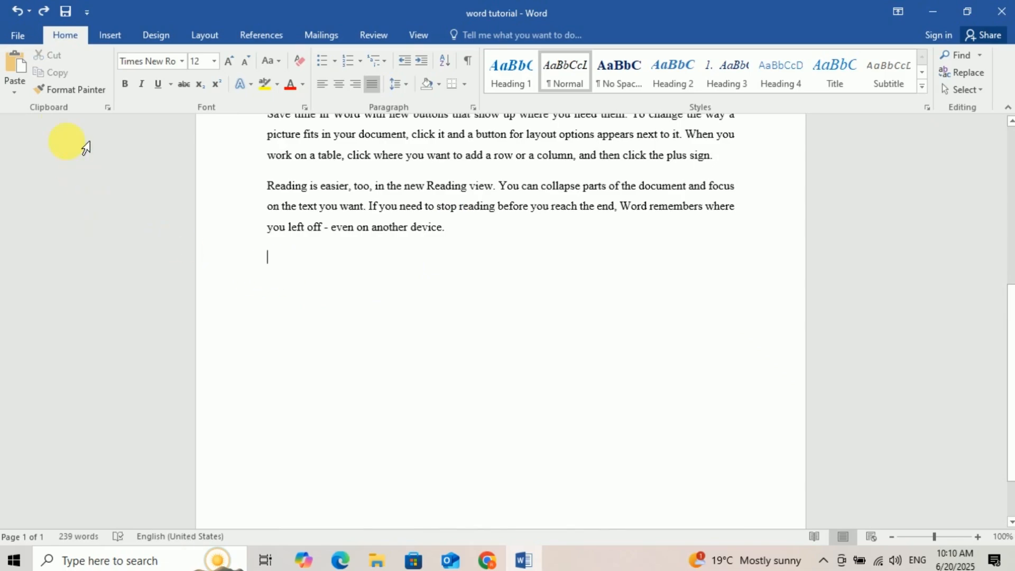
{"action": "left_click", "coordinate": [13, 65]}
Compare the original first paragraph with the pasted copy at the end, and undo the paste
{"action": "scroll", "coordinate": [466, 239], "scroll_direction": "up", "scroll_amount": 3}
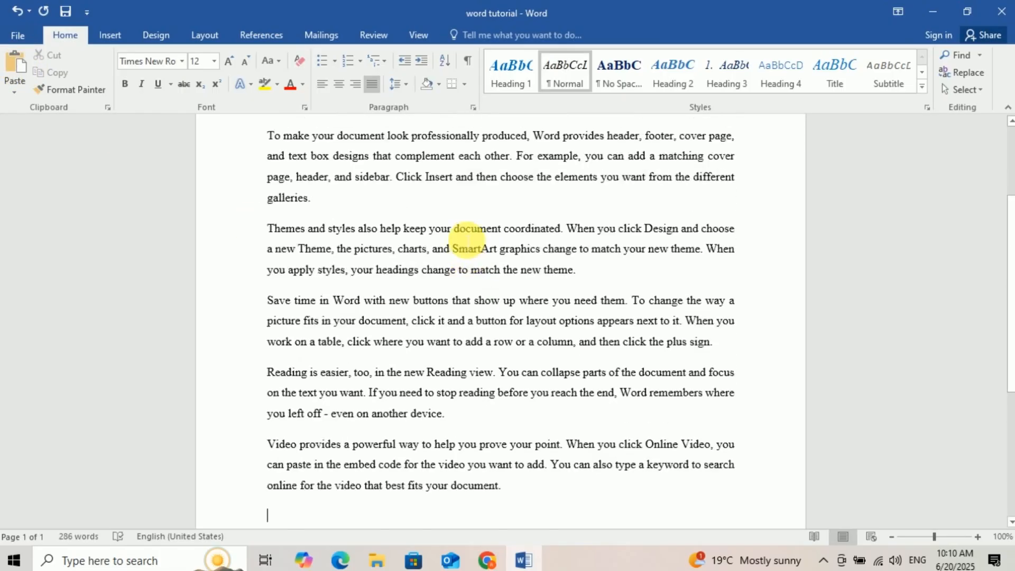
{"action": "scroll", "coordinate": [467, 239], "scroll_direction": "up", "scroll_amount": 3}
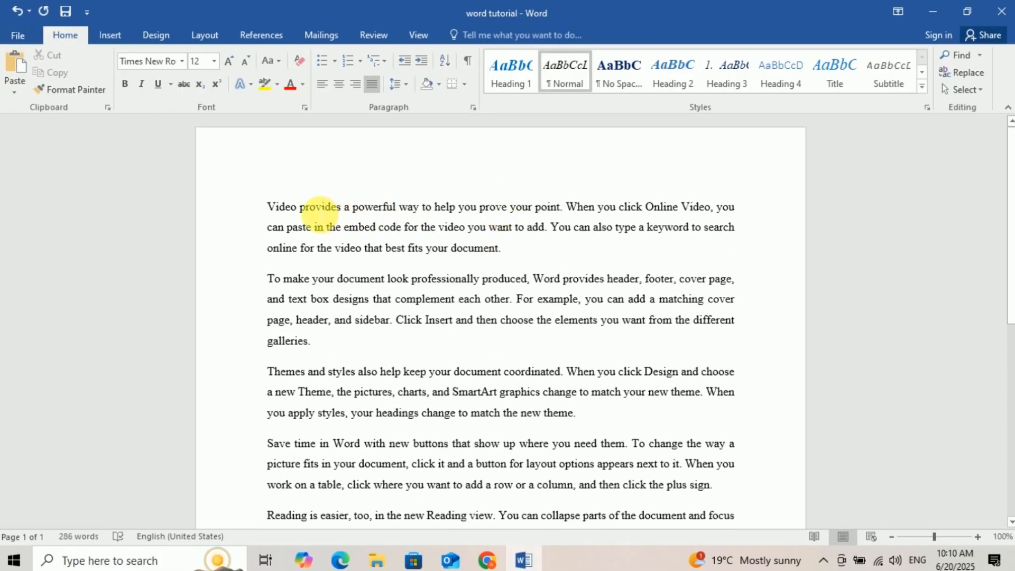
{"action": "scroll", "coordinate": [442, 229], "scroll_direction": "down", "scroll_amount": 5}
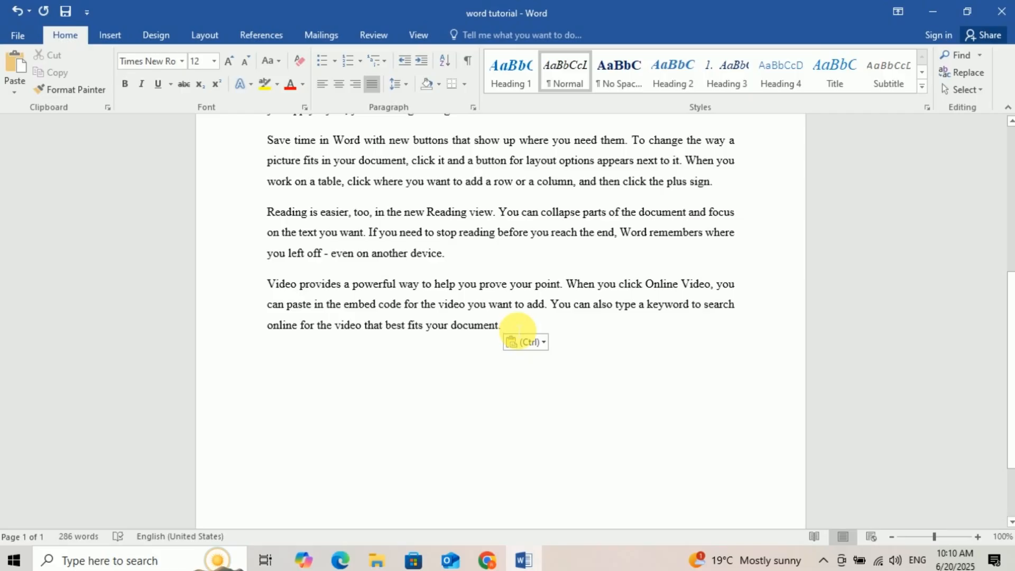
{"action": "scroll", "coordinate": [518, 328], "scroll_direction": "up", "scroll_amount": 1}
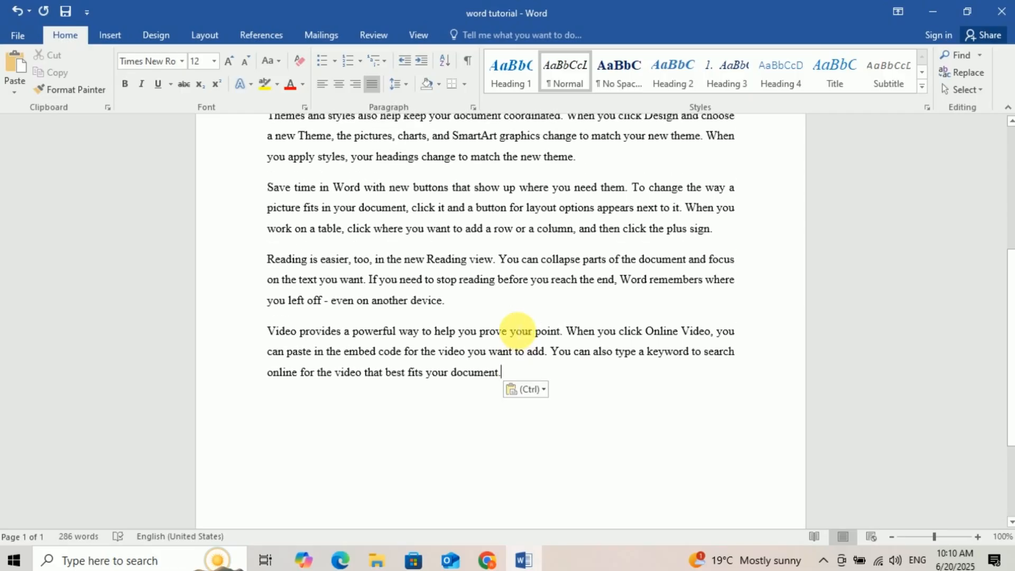
{"action": "key", "text": "ctrl+z"}
Copy the second paragraph, "To make your document look professionally produced", and paste it on the blank line below the last paragraph
{"action": "scroll", "coordinate": [518, 329], "scroll_direction": "up", "scroll_amount": 5}
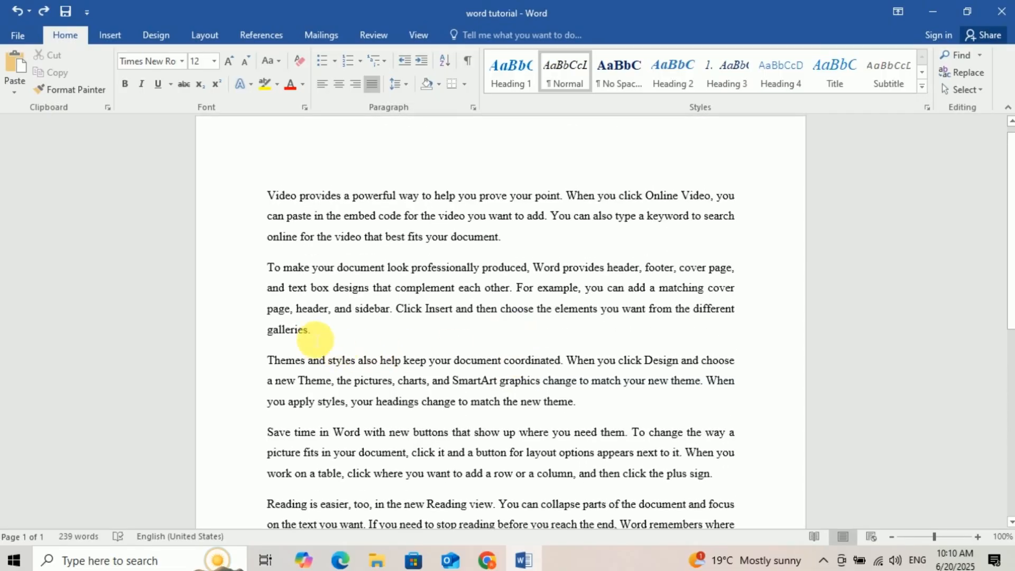
{"action": "left_click_drag", "start_coordinate": [324, 332], "coordinate": [255, 271]}
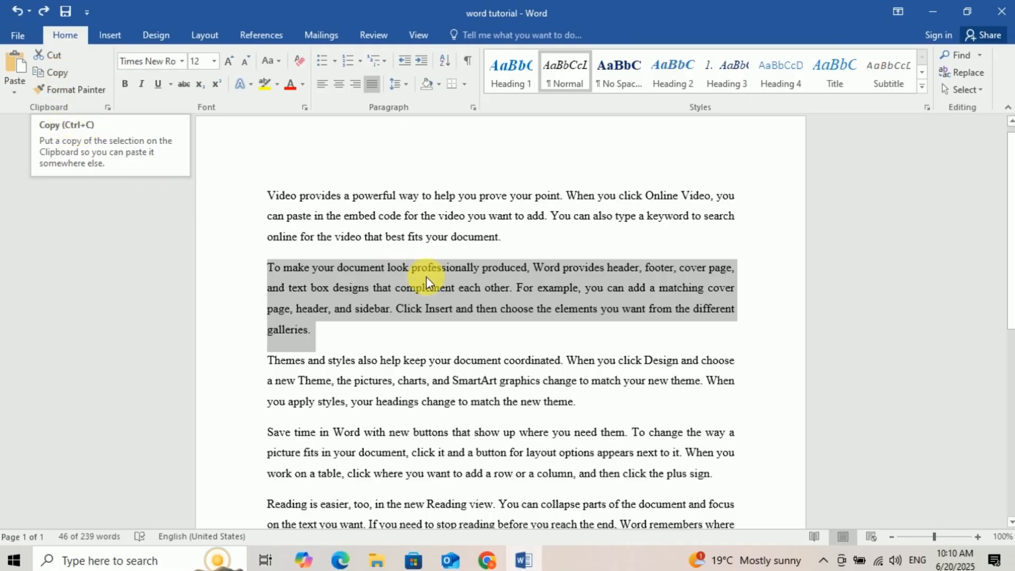
{"action": "left_click", "coordinate": [381, 288]}
{"action": "left_click_drag", "start_coordinate": [238, 329], "coordinate": [226, 269]}
{"action": "key", "text": "ctrl+c"}
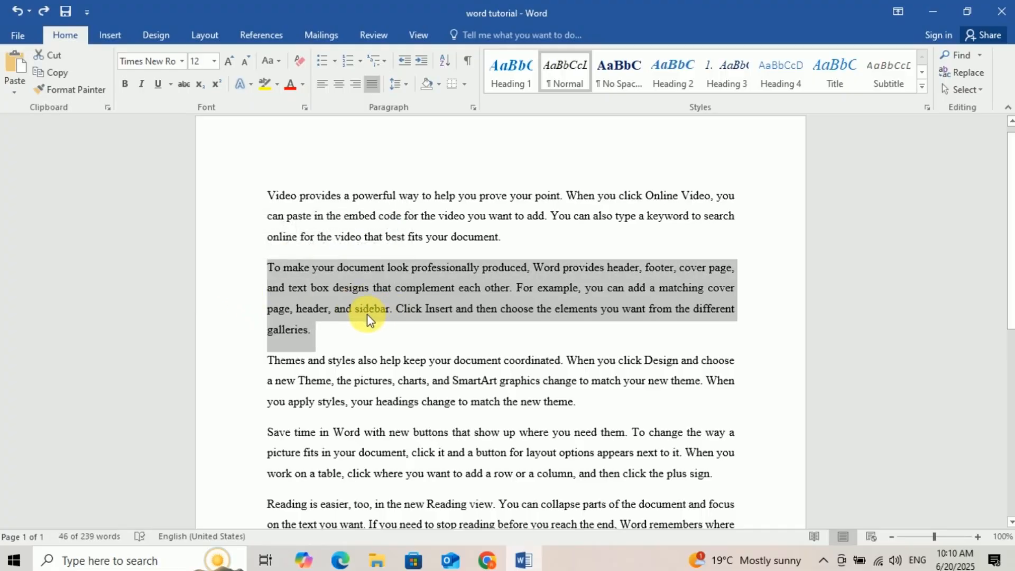
{"action": "scroll", "coordinate": [367, 314], "scroll_direction": "down", "scroll_amount": 5}
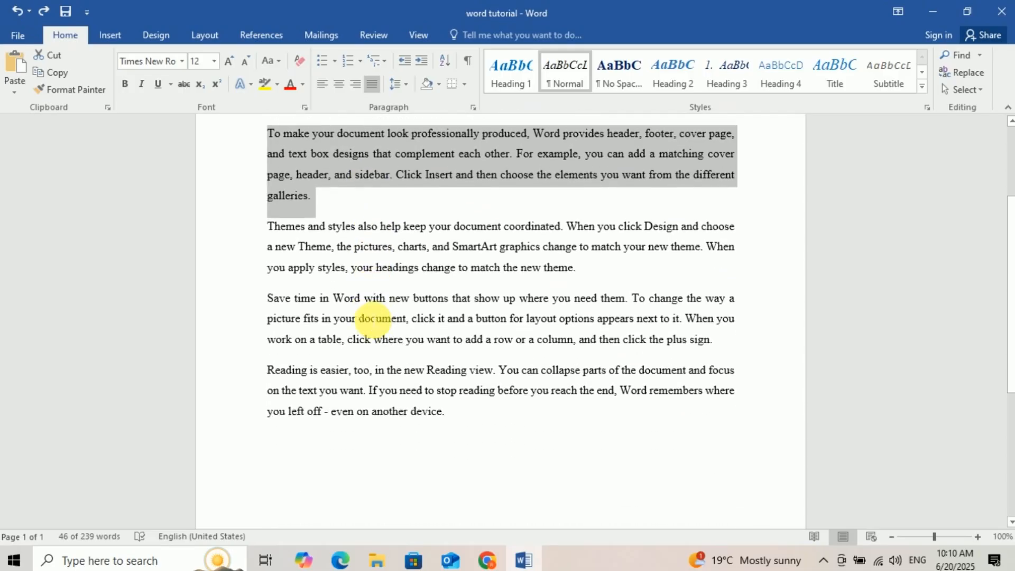
{"action": "left_click", "coordinate": [299, 347]}
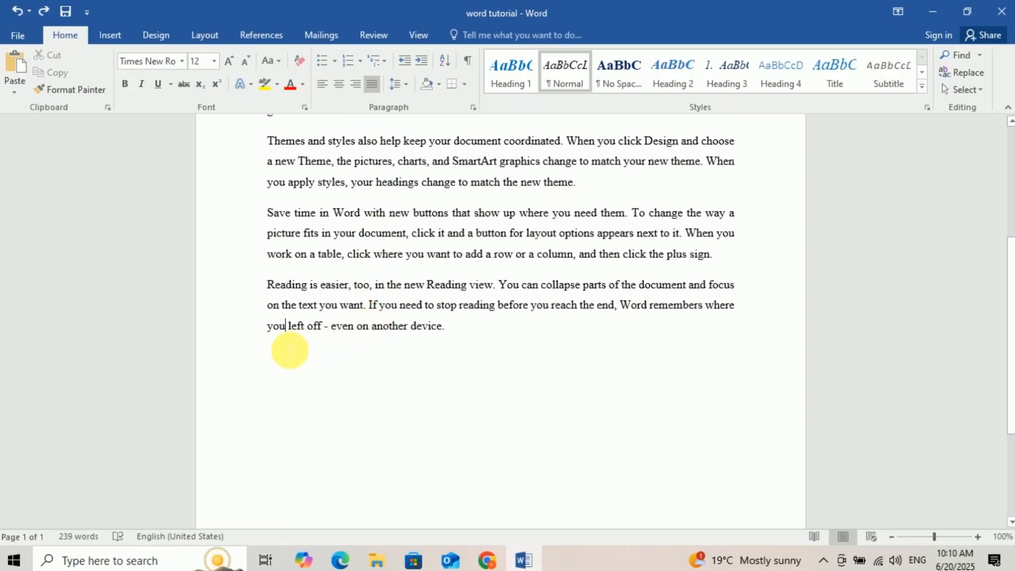
{"action": "key", "text": "Return"}
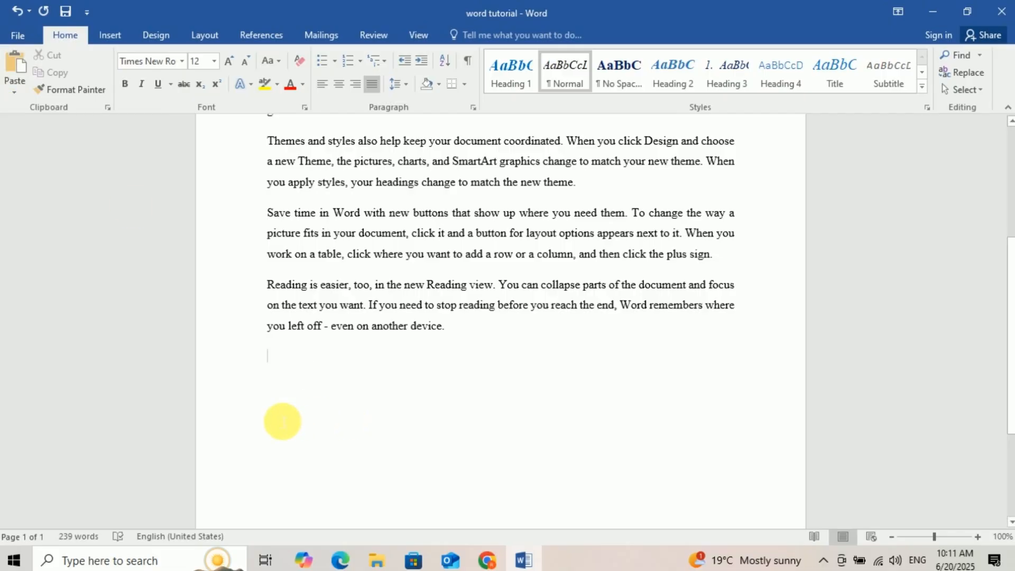
{"action": "key", "text": "ctrl+v"}
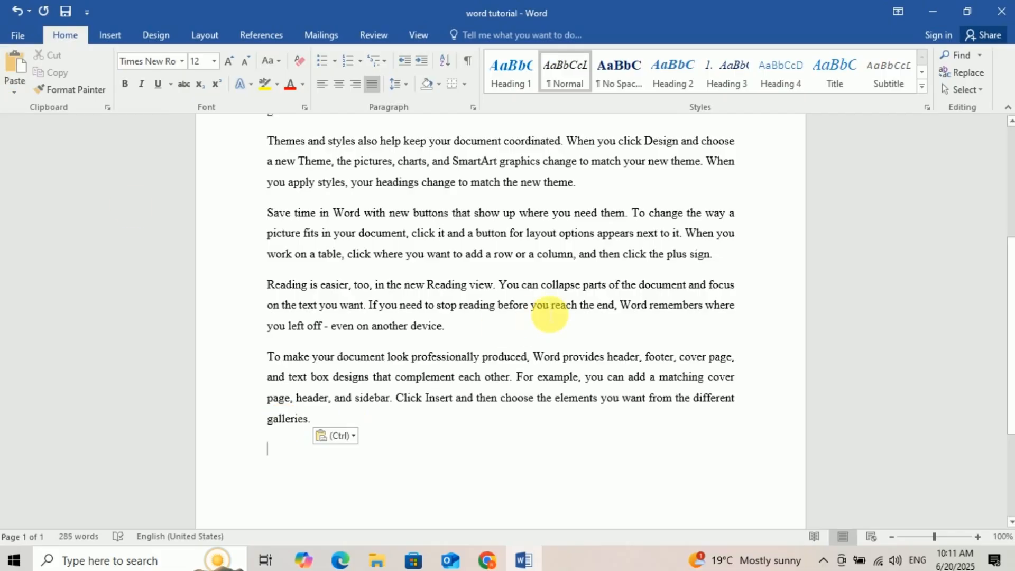
Review the document with the duplicated second paragraph and undo that paste
{"action": "scroll", "coordinate": [550, 315], "scroll_direction": "up", "scroll_amount": 4}
{"action": "scroll", "coordinate": [549, 314], "scroll_direction": "down", "scroll_amount": 3}
{"action": "scroll", "coordinate": [550, 314], "scroll_direction": "up", "scroll_amount": 3}
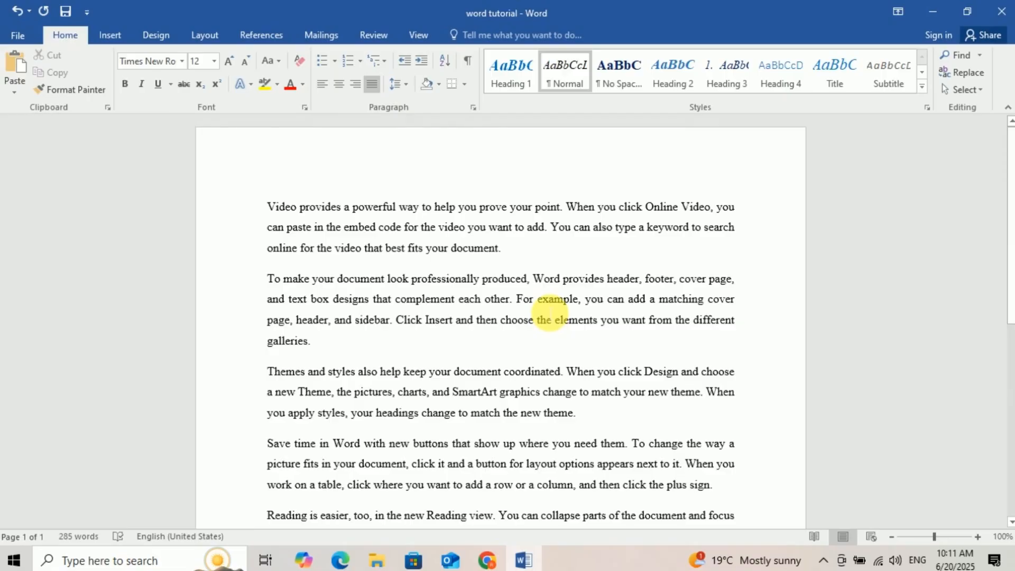
{"action": "key", "text": "ctrl+z"}
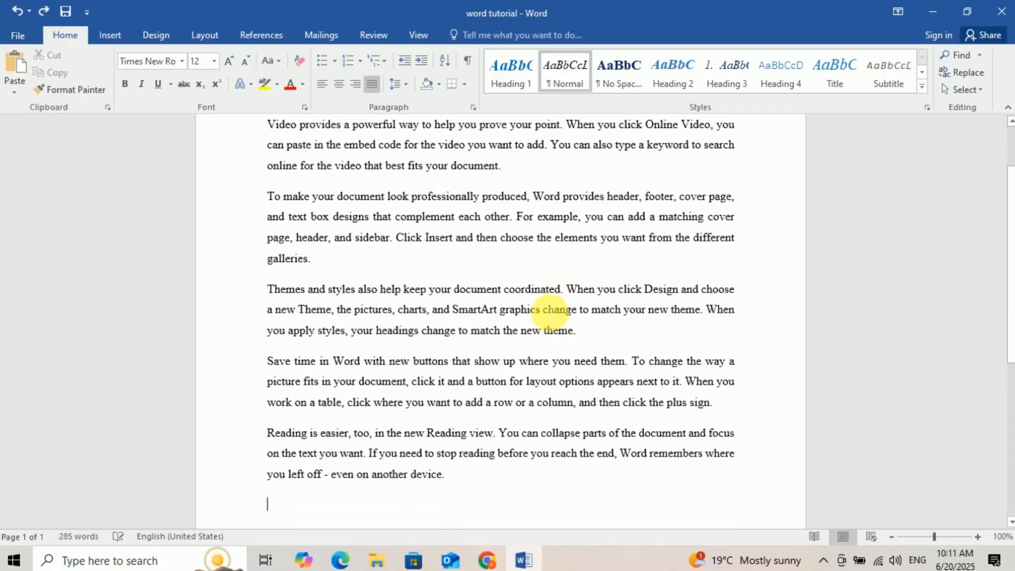
Cut the first paragraph and undo the cut, two times in a row
{"action": "scroll", "coordinate": [476, 261], "scroll_direction": "up", "scroll_amount": 2}
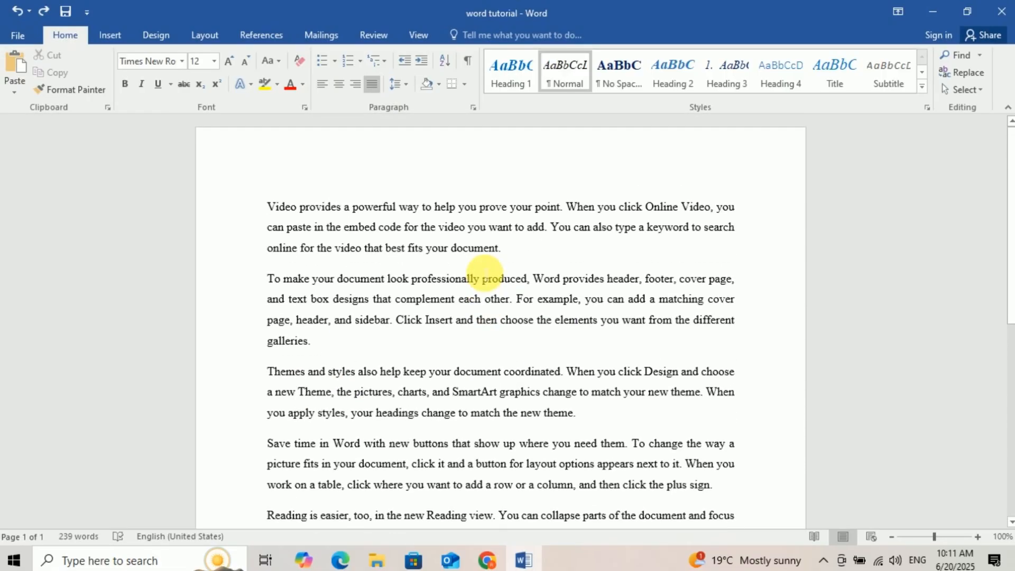
{"action": "scroll", "coordinate": [452, 386], "scroll_direction": "down", "scroll_amount": 1}
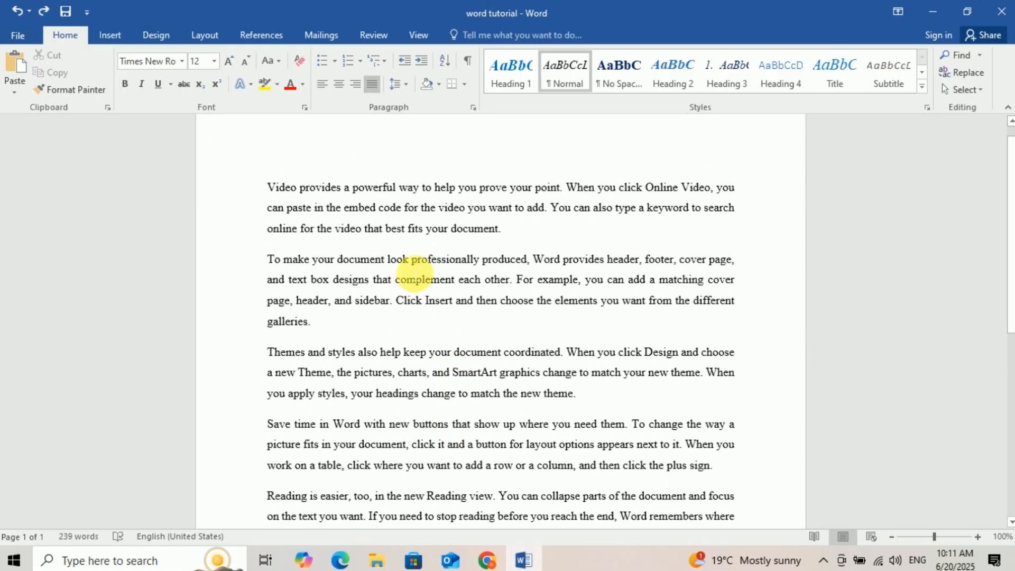
{"action": "left_click_drag", "start_coordinate": [509, 233], "coordinate": [199, 186]}
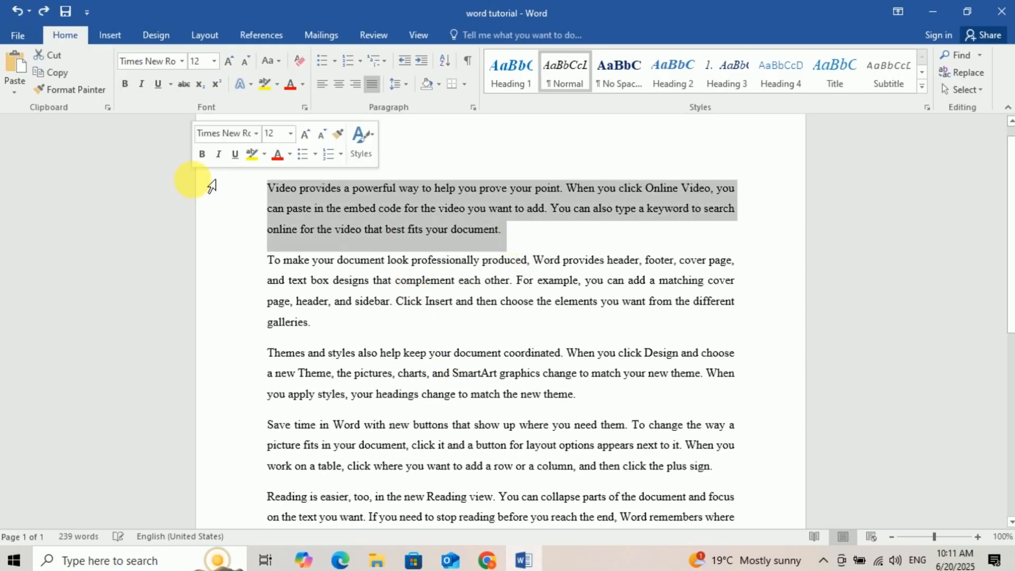
{"action": "left_click", "coordinate": [51, 57]}
{"action": "key", "text": "ctrl+z"}
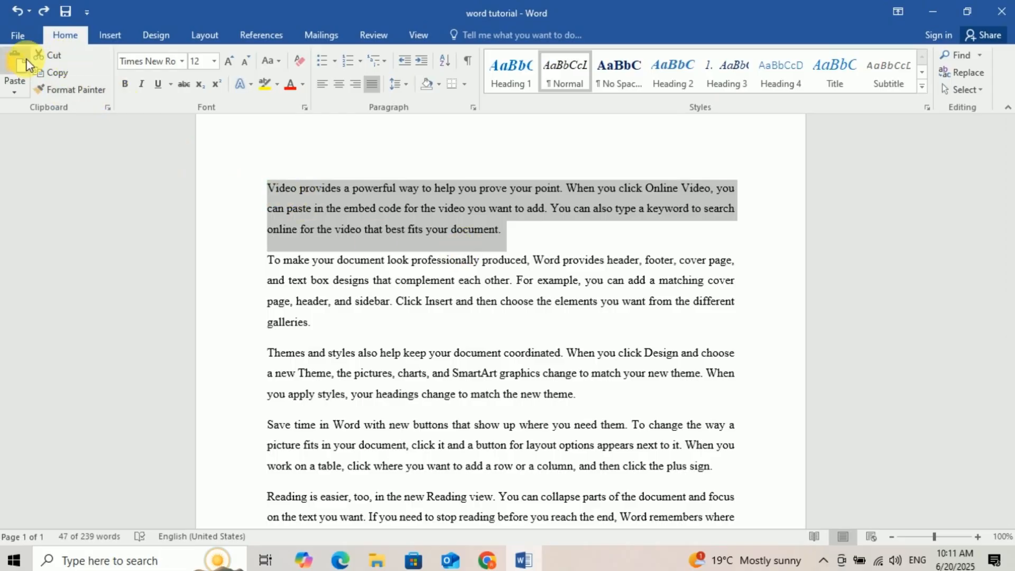
{"action": "left_click", "coordinate": [54, 53]}
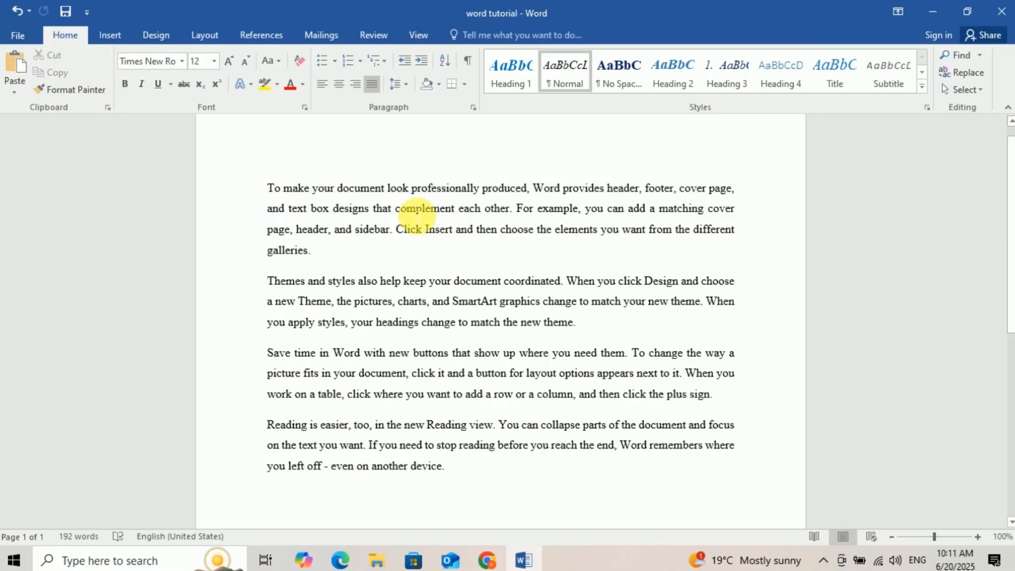
{"action": "key", "text": "ctrl+z"}
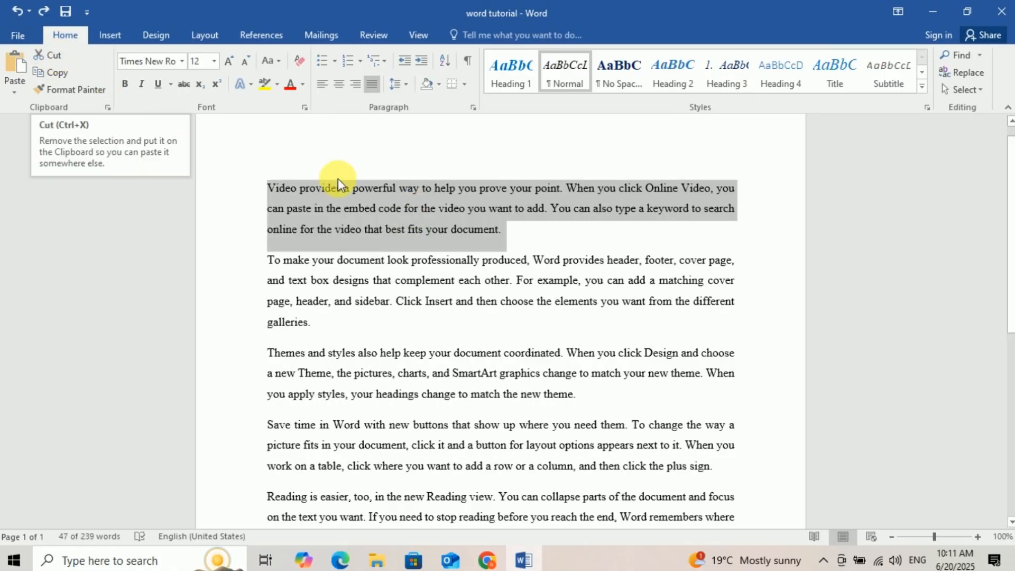
Move the first paragraph to the blank line below the last paragraph by cutting and pasting it
{"action": "left_click", "coordinate": [54, 54]}
{"action": "scroll", "coordinate": [448, 252], "scroll_direction": "down", "scroll_amount": 4}
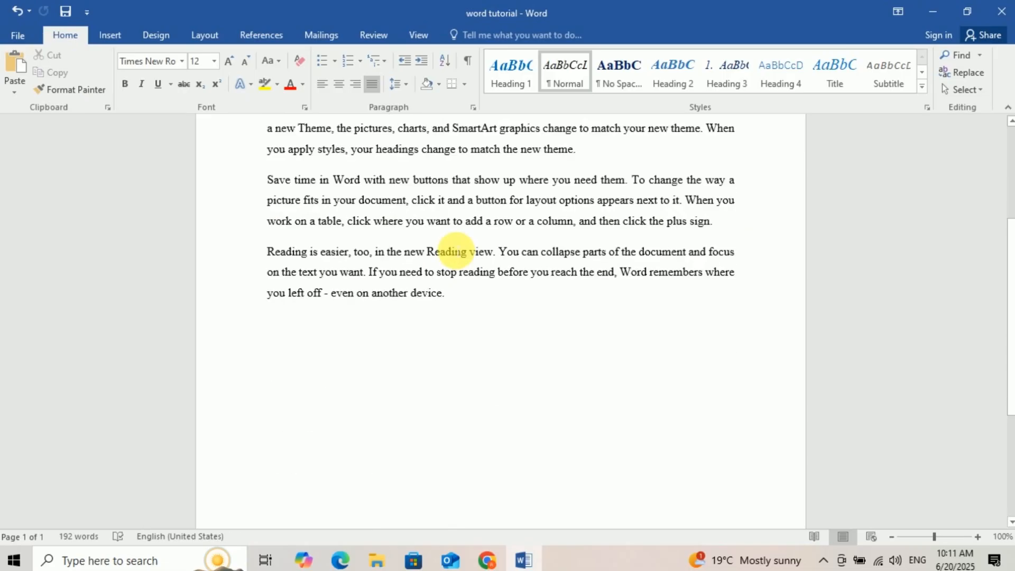
{"action": "left_click", "coordinate": [289, 309]}
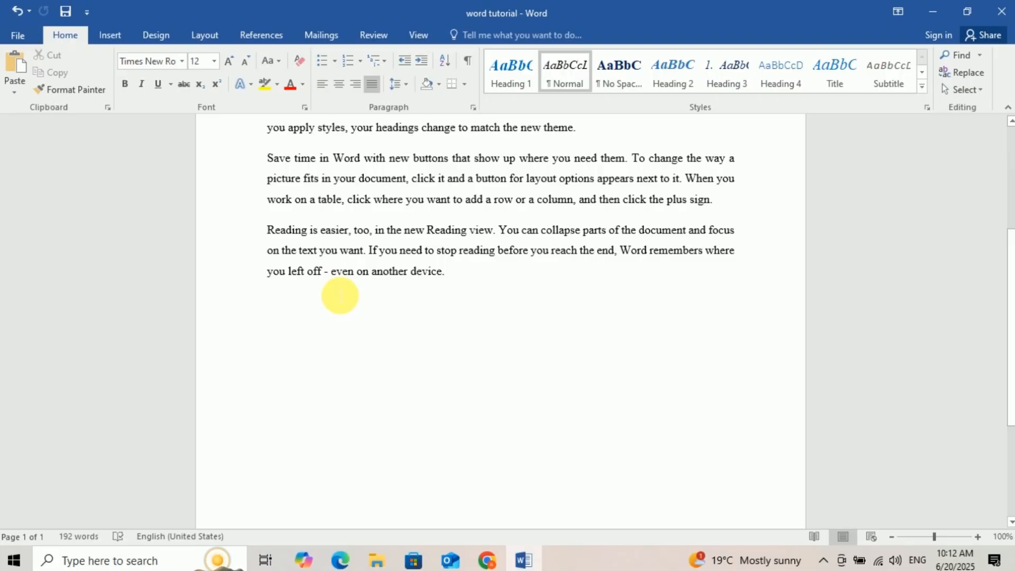
{"action": "key", "text": "ctrl+v"}
{"action": "scroll", "coordinate": [339, 296], "scroll_direction": "up", "scroll_amount": 4}
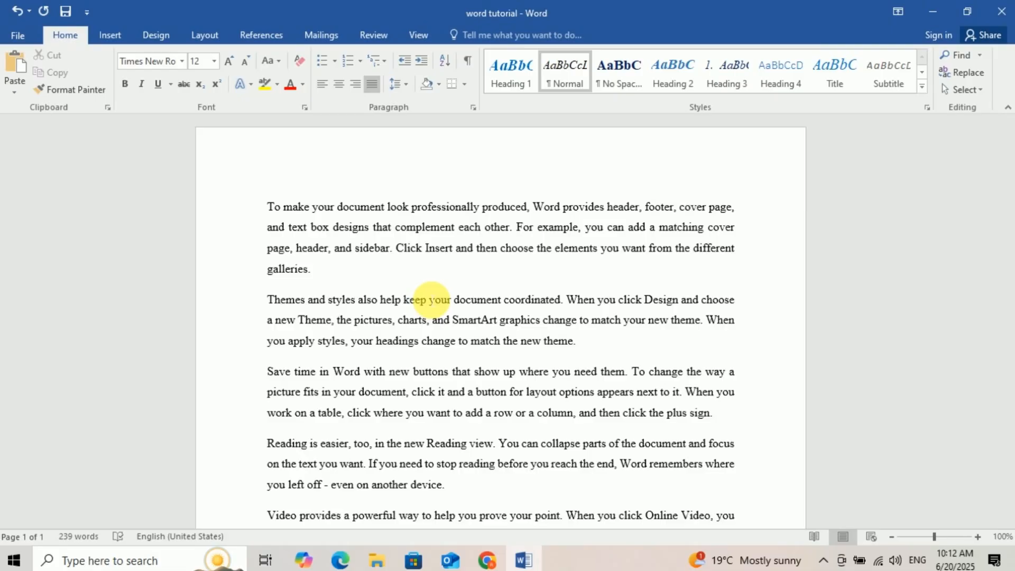
{"action": "scroll", "coordinate": [547, 300], "scroll_direction": "down", "scroll_amount": 1}
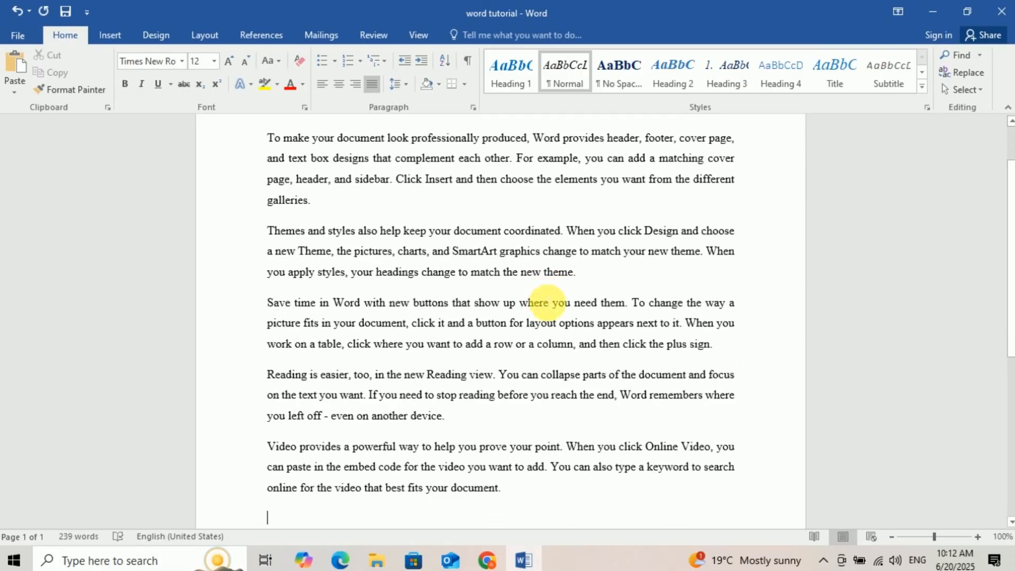
{"action": "scroll", "coordinate": [547, 300], "scroll_direction": "up", "scroll_amount": 1}
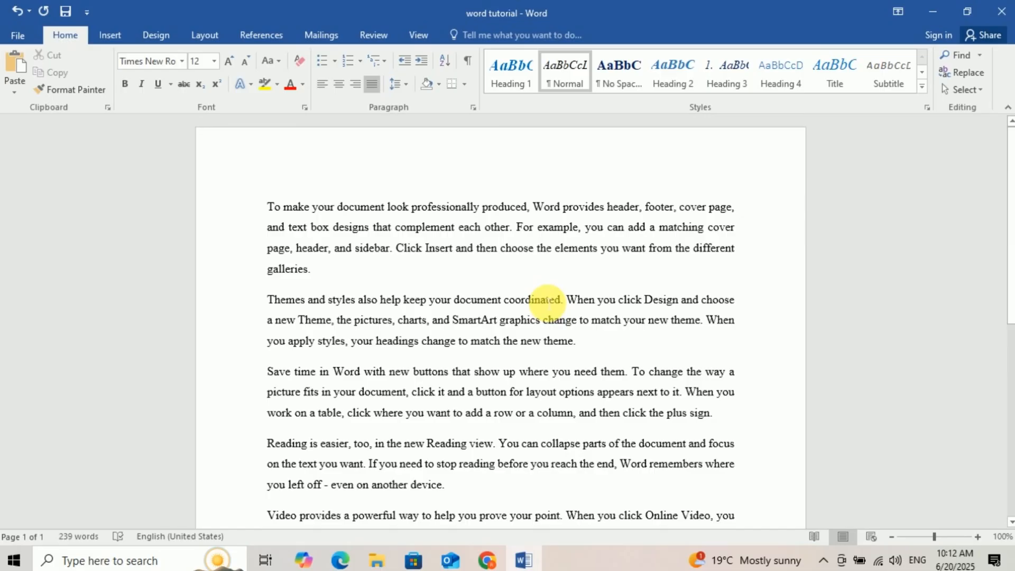
Add the sentence "Film my name is" followed by a first name at the end of the first paragraph
{"action": "left_click", "coordinate": [340, 277]}
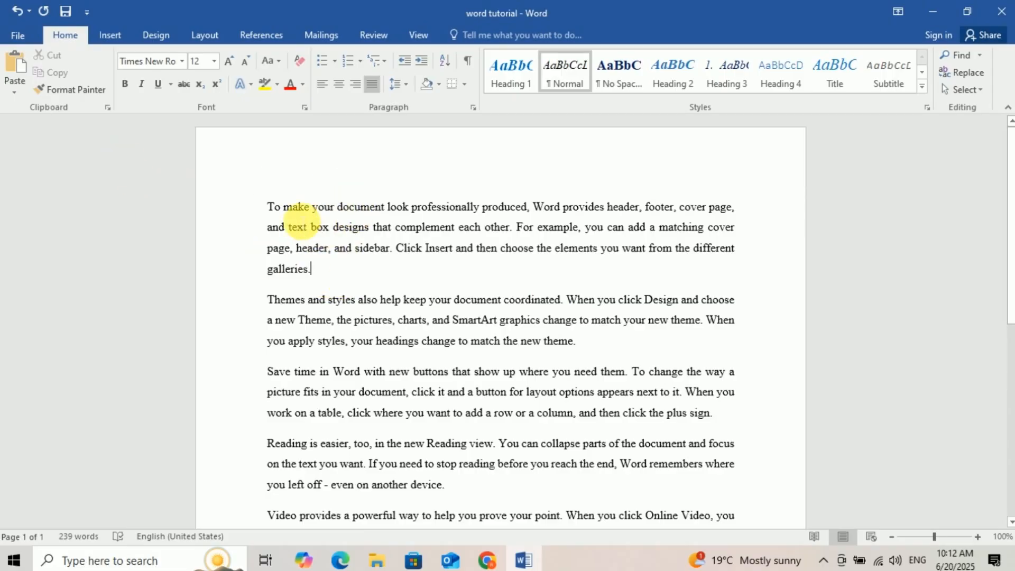
{"action": "type", "text": "Film"}
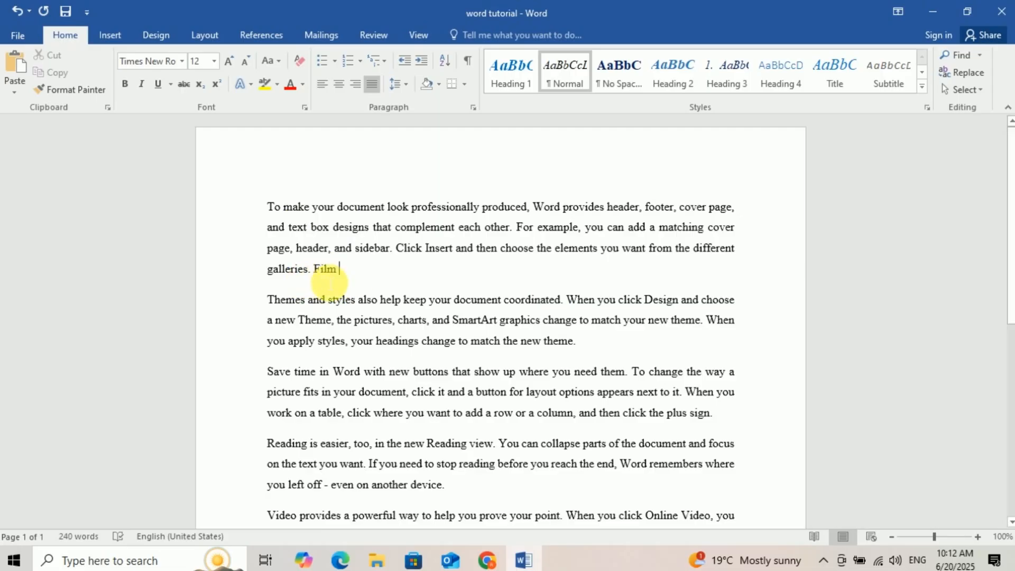
{"action": "type", "text": " my name is getnet"}
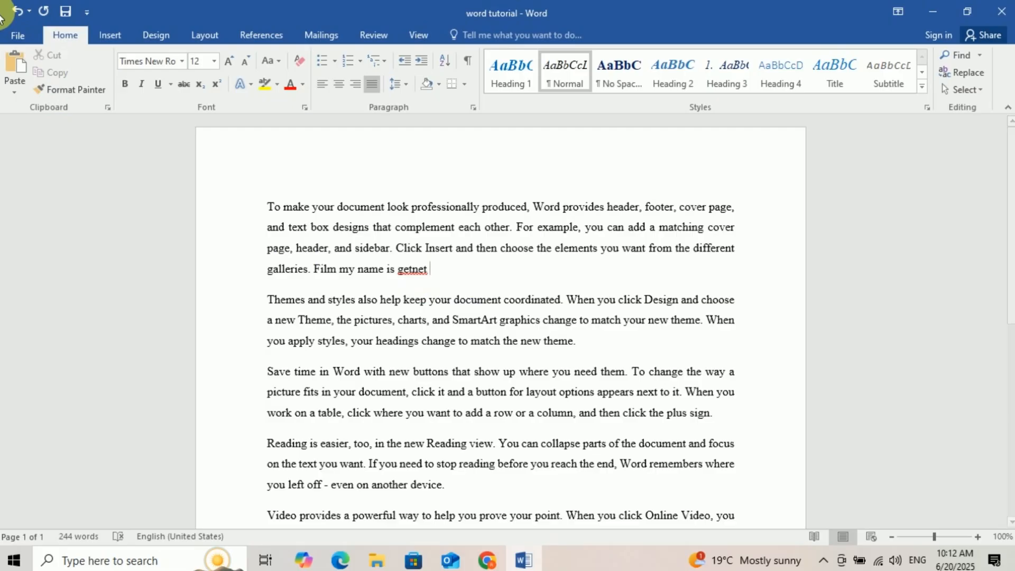
Undo all the text just added to the first paragraph and redo it in full
{"action": "left_click", "coordinate": [17, 11]}
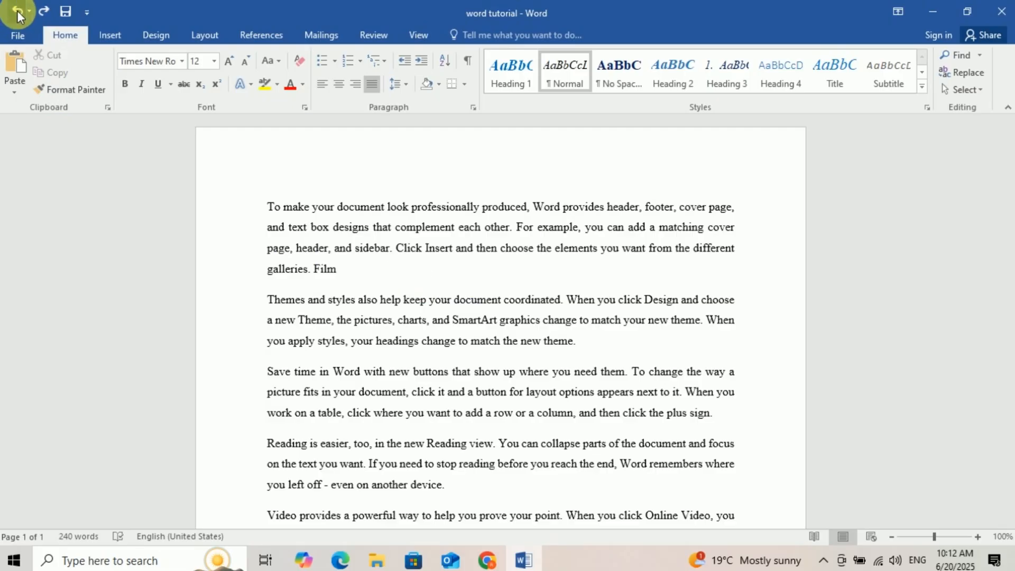
{"action": "left_click", "coordinate": [17, 9]}
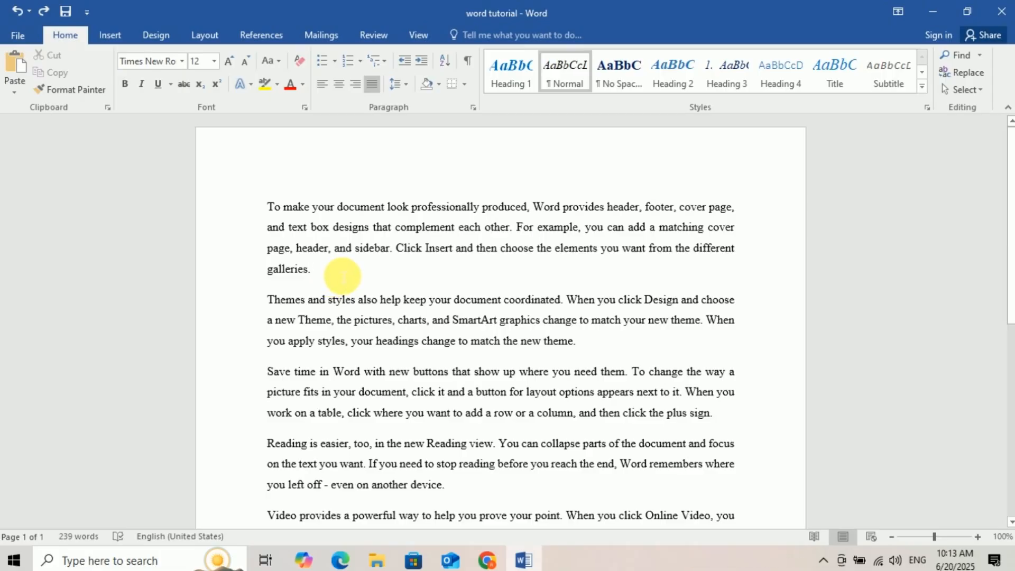
{"action": "left_click", "coordinate": [42, 11]}
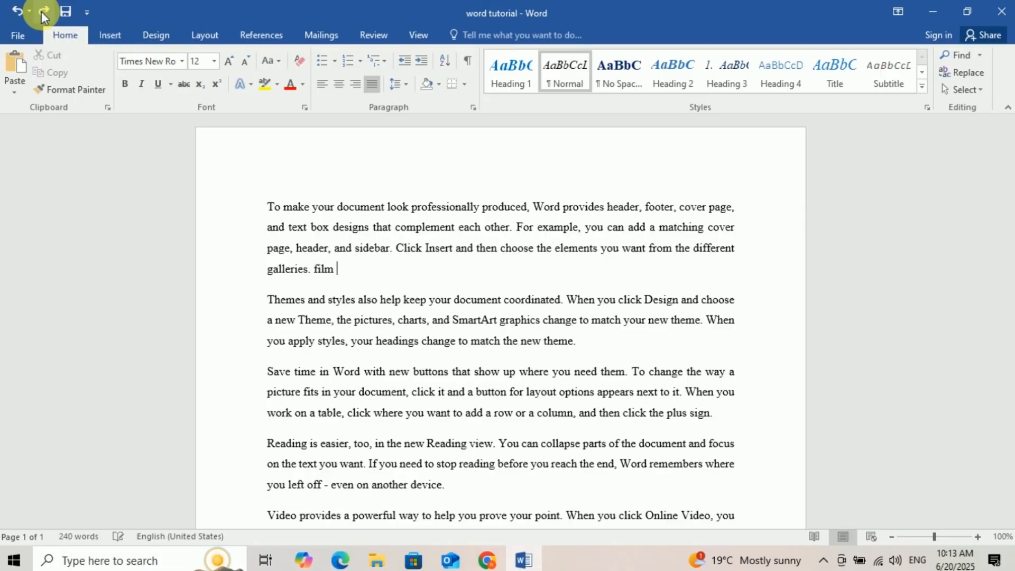
{"action": "left_click", "coordinate": [42, 11]}
{"action": "left_click", "coordinate": [42, 11]}
{"action": "left_click", "coordinate": [444, 271]}
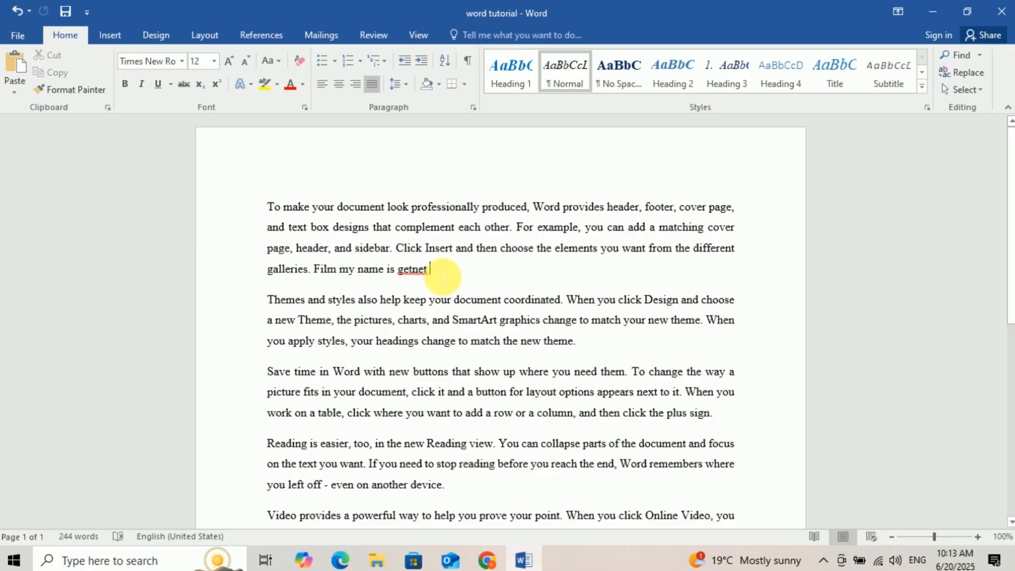
Undo the added sentence after "galleries." once more and restore it again with redo
{"action": "key", "text": "ctrl+z"}
{"action": "key", "text": "ctrl+z"}
{"action": "key", "text": "ctrl+z"}
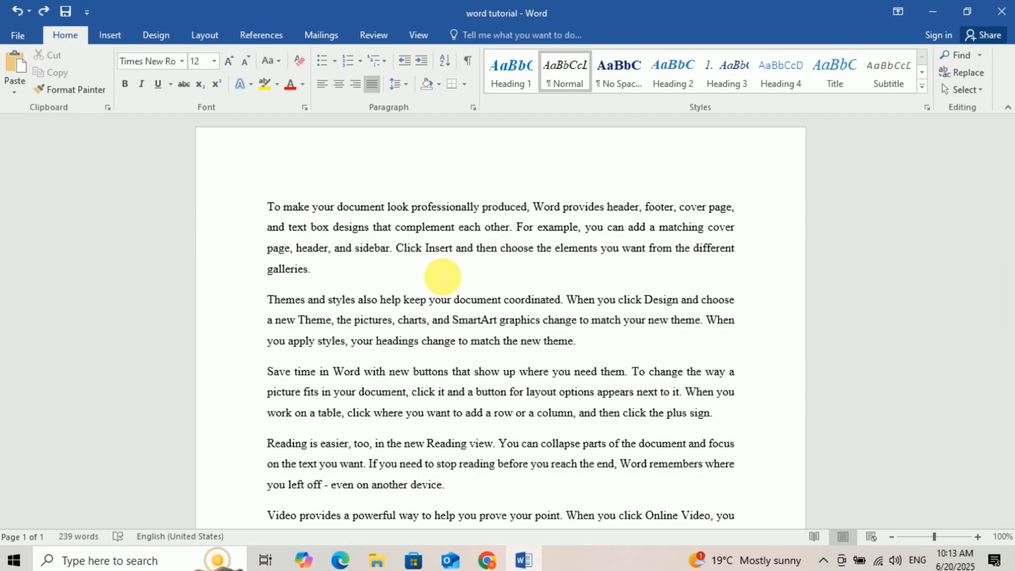
{"action": "type", "text": "different galleries. Film my name is getnet"}
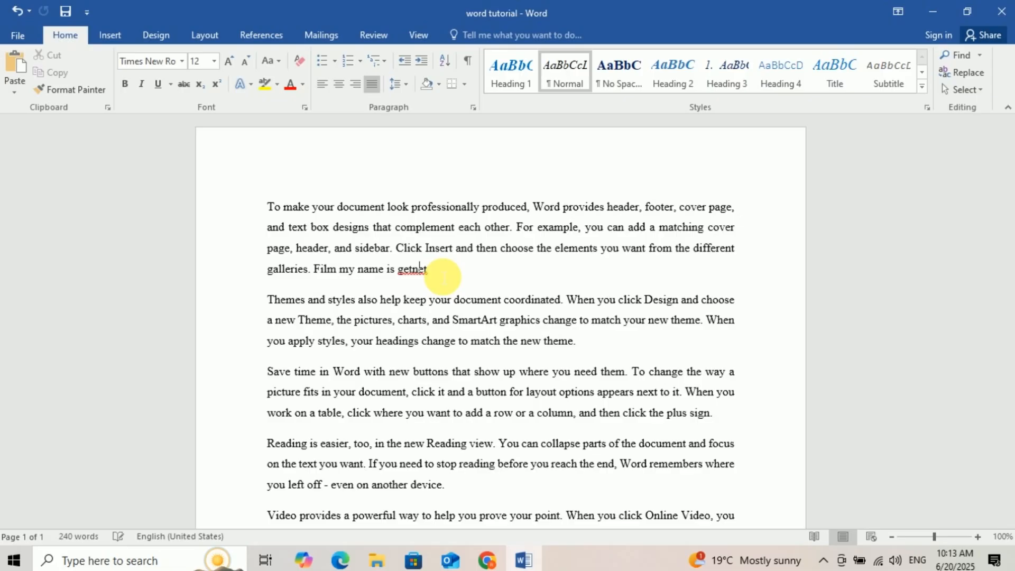
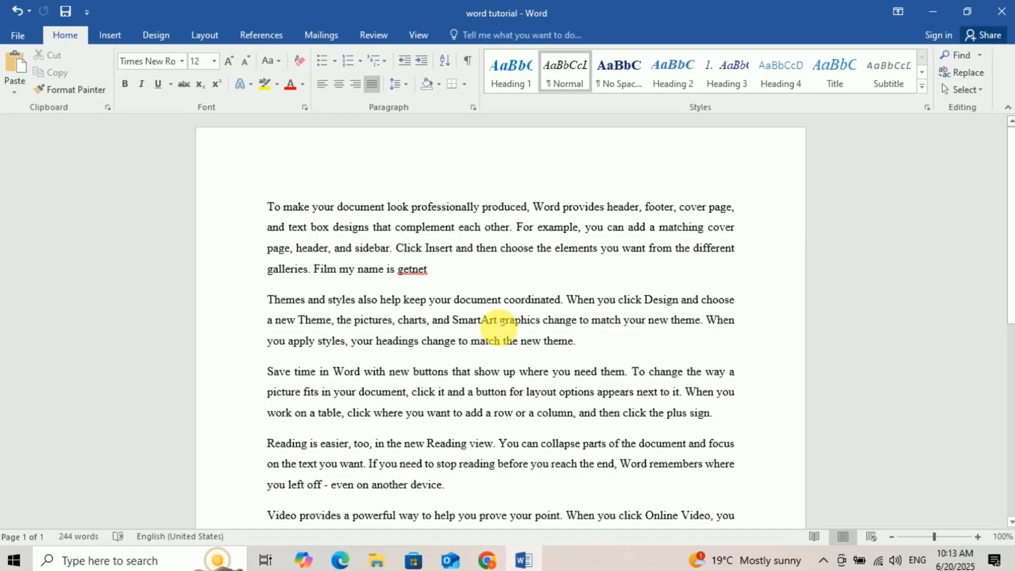
Undo the added sentence and the earlier paragraph move, returning the "Video provides" paragraph to the document's beginning, and clear the selection
{"action": "scroll", "coordinate": [312, 444], "scroll_direction": "down", "scroll_amount": 3}
{"action": "key", "text": "ctrl+z"}
{"action": "key", "text": "ctrl+z"}
{"action": "key", "text": "ctrl+z"}
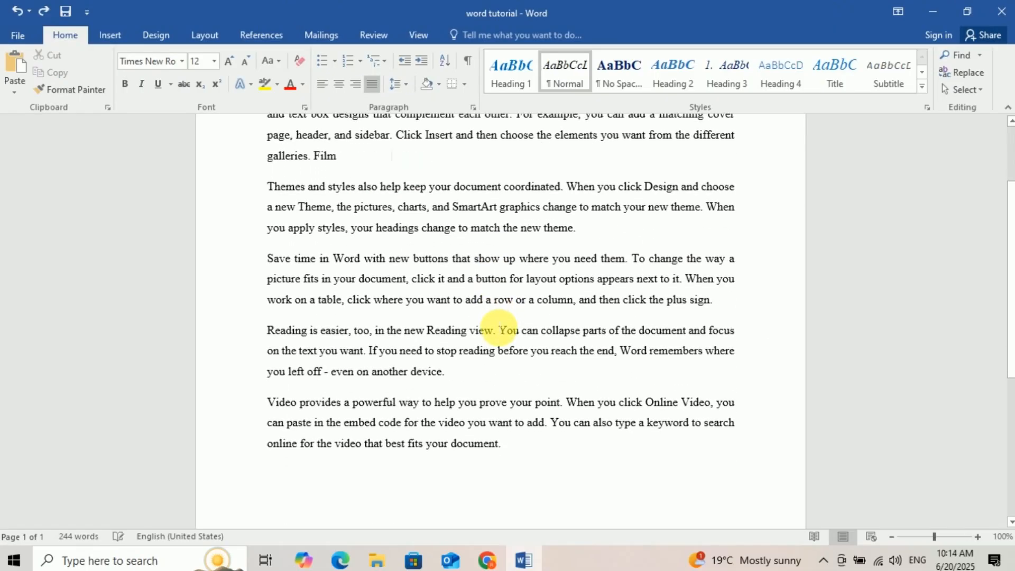
{"action": "scroll", "coordinate": [475, 322], "scroll_direction": "up", "scroll_amount": 2}
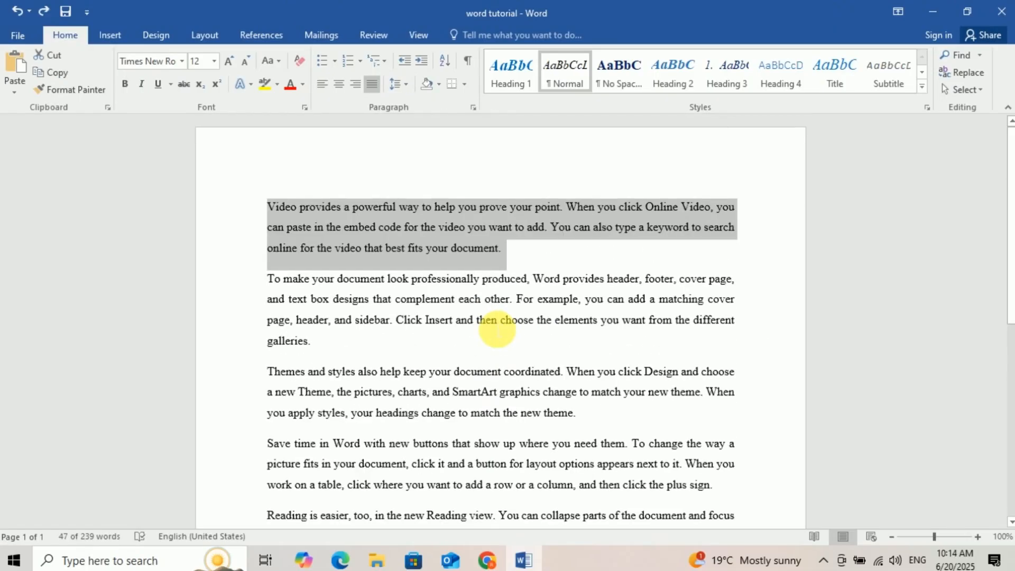
{"action": "left_click", "coordinate": [543, 299]}
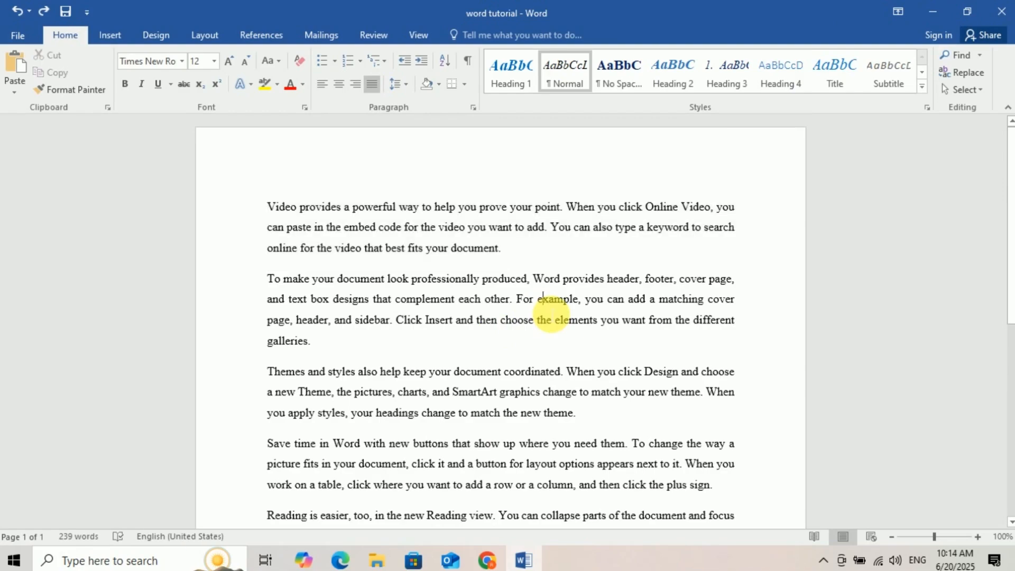
Review the document from the "Video provides" paragraph to its end and return to the beginning
{"action": "left_click", "coordinate": [285, 211]}
{"action": "double_click", "coordinate": [285, 211]}
{"action": "left_click", "coordinate": [285, 211]}
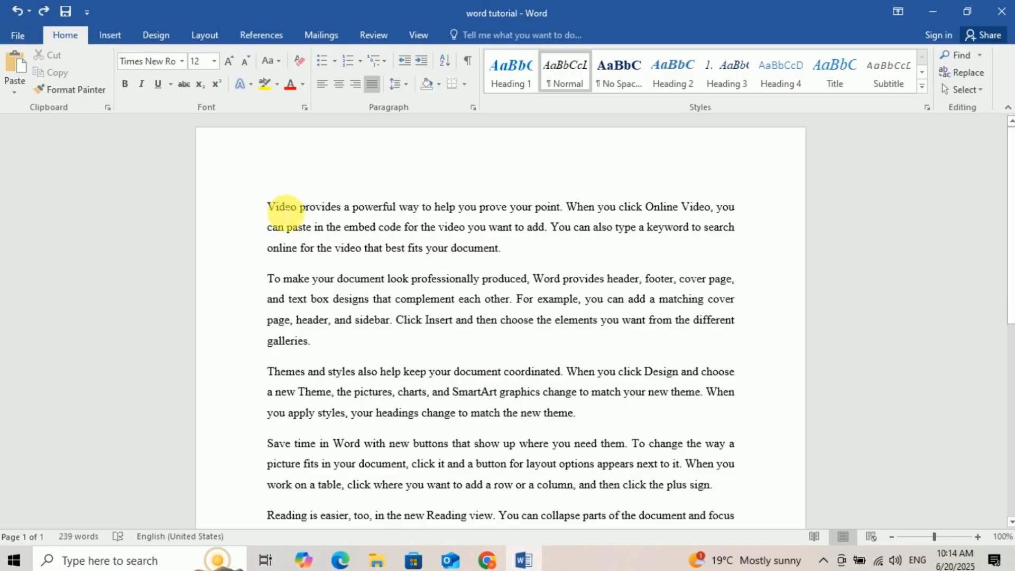
{"action": "scroll", "coordinate": [446, 390], "scroll_direction": "down", "scroll_amount": 5}
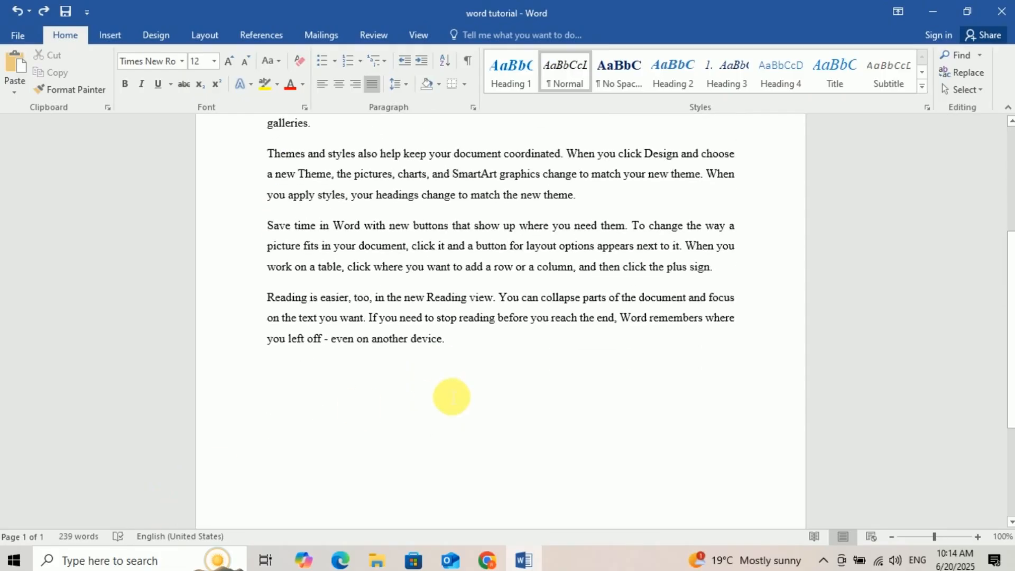
{"action": "scroll", "coordinate": [451, 393], "scroll_direction": "up", "scroll_amount": 5}
{"action": "scroll", "coordinate": [560, 420], "scroll_direction": "down", "scroll_amount": 5}
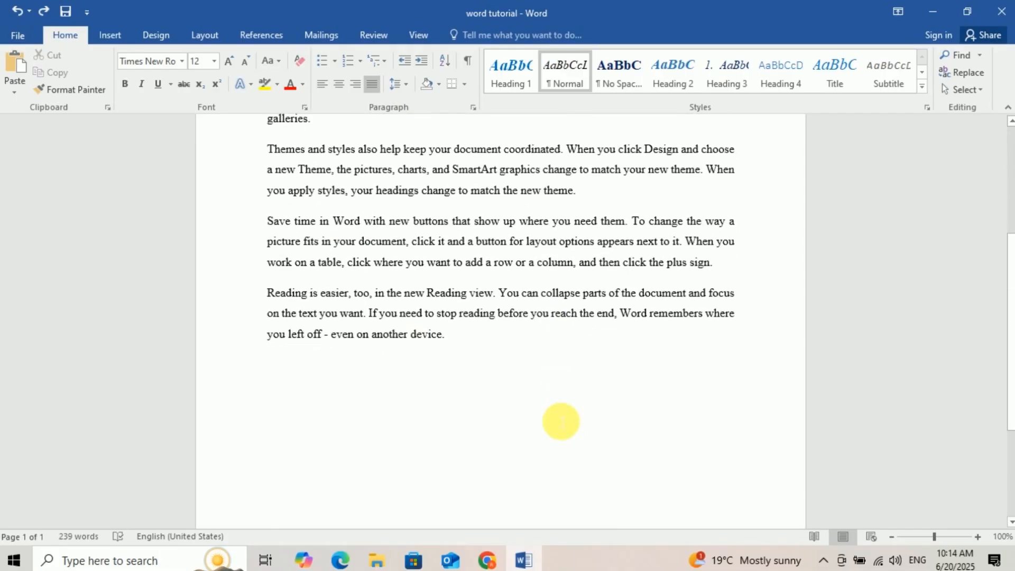
{"action": "scroll", "coordinate": [561, 421], "scroll_direction": "down", "scroll_amount": 2}
{"action": "scroll", "coordinate": [561, 421], "scroll_direction": "up", "scroll_amount": 5}
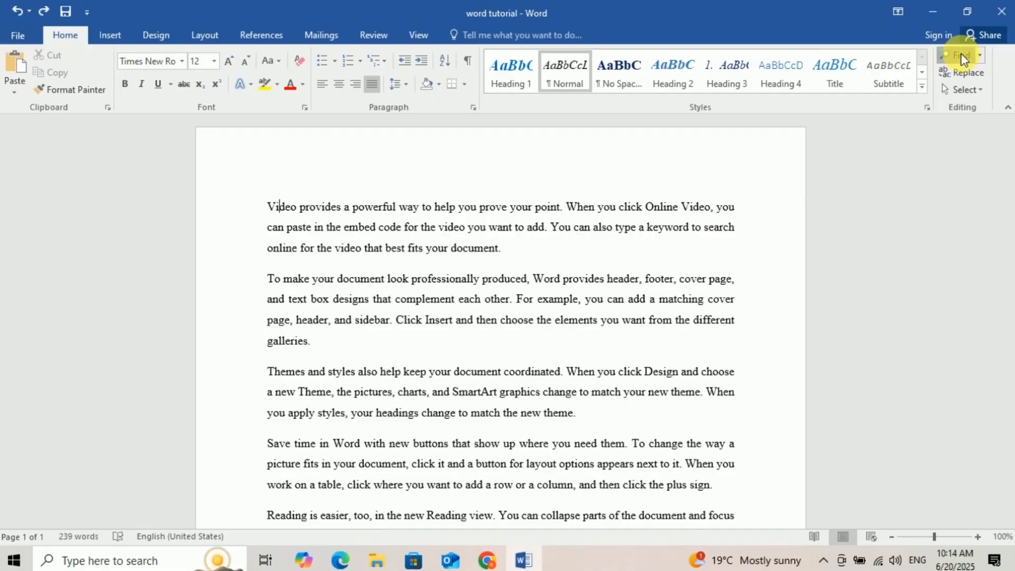
Search the document for the word "video"
{"action": "left_click", "coordinate": [963, 58]}
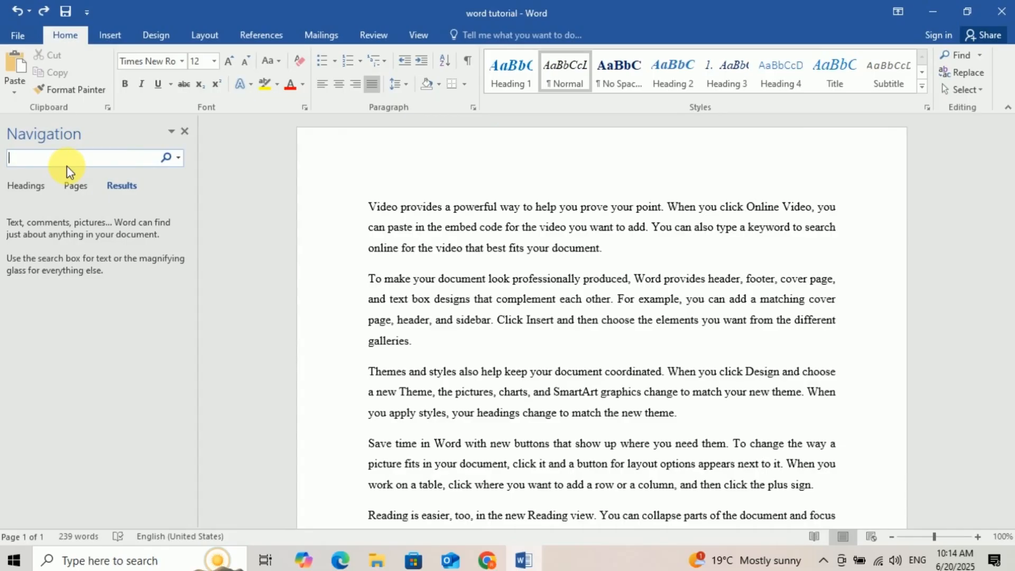
{"action": "type", "text": "vi"}
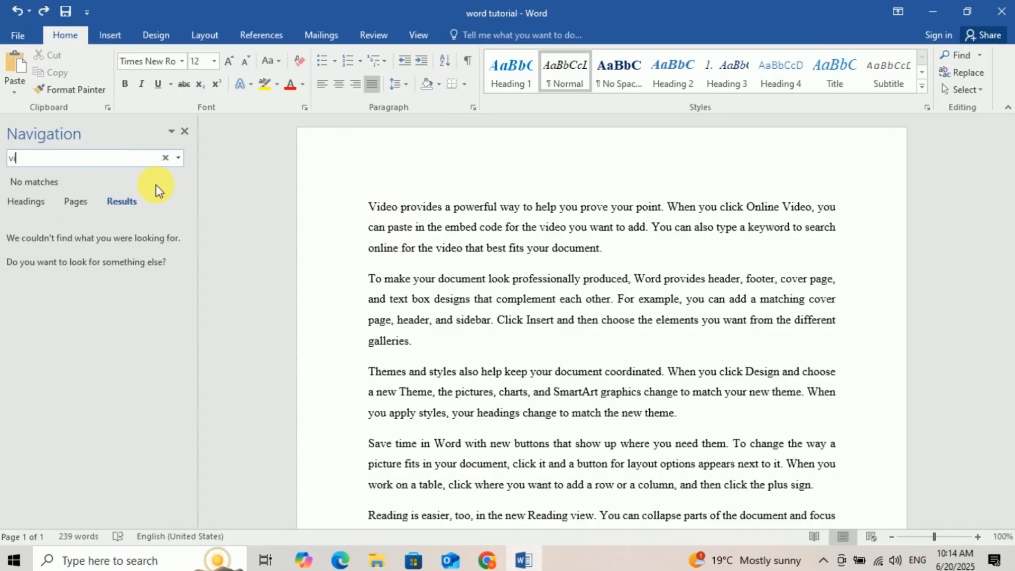
{"action": "type", "text": "deo"}
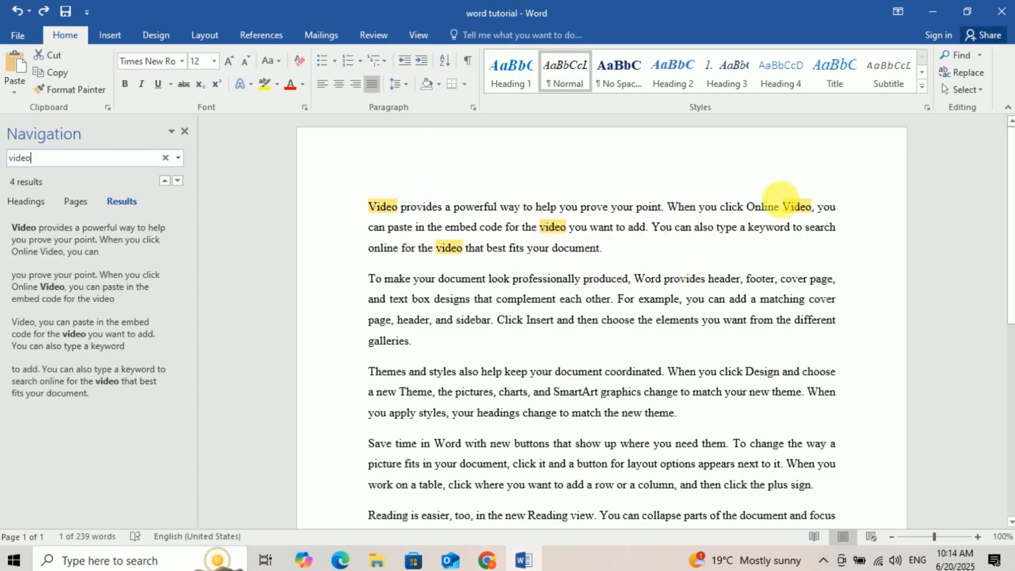
Set up a find-and-replace of "Video" with "Film", keeping the dialog clear of the first paragraph
{"action": "left_click", "coordinate": [962, 72]}
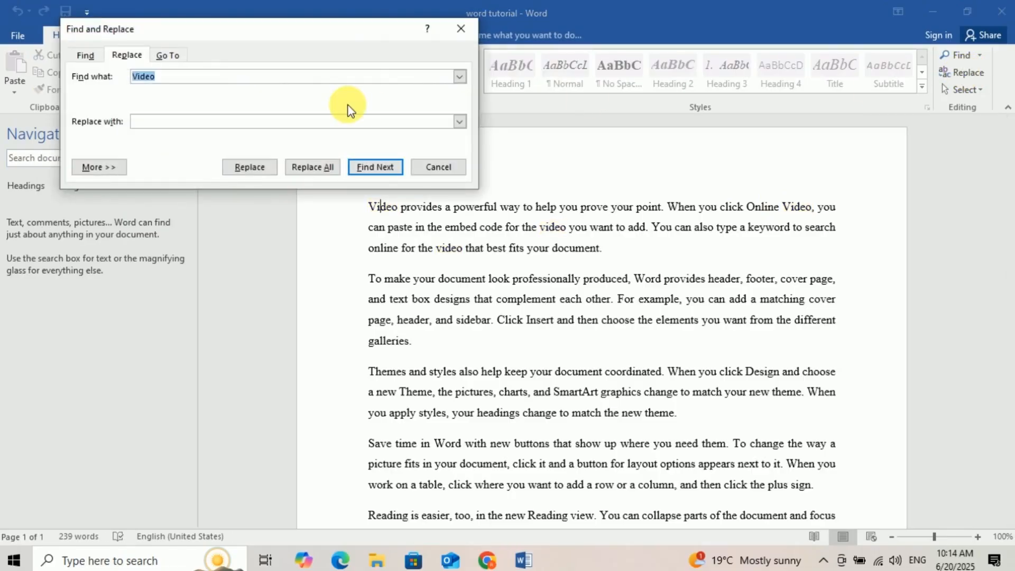
{"action": "left_click_drag", "start_coordinate": [176, 40], "coordinate": [133, 239]}
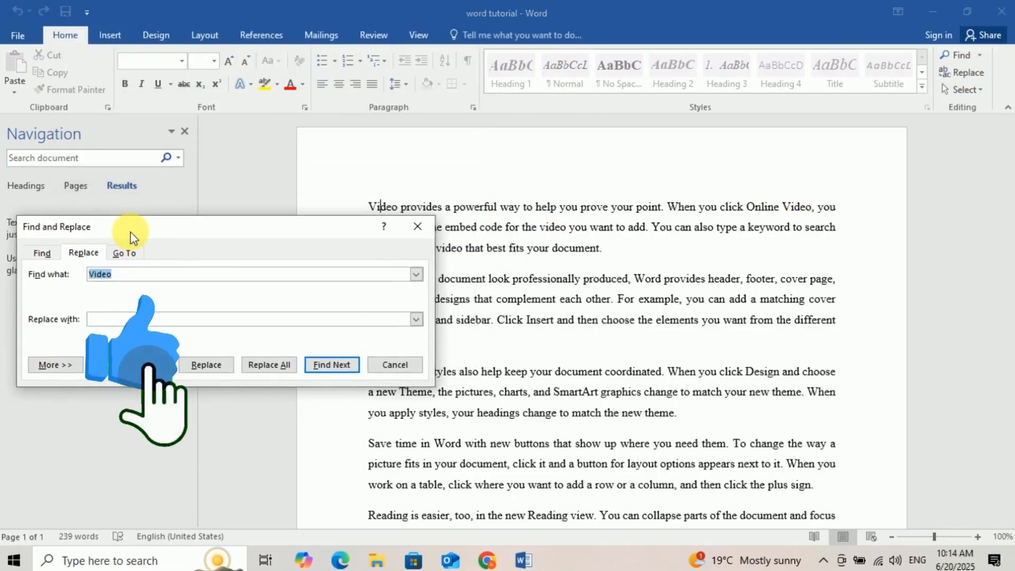
{"action": "left_click", "coordinate": [103, 319]}
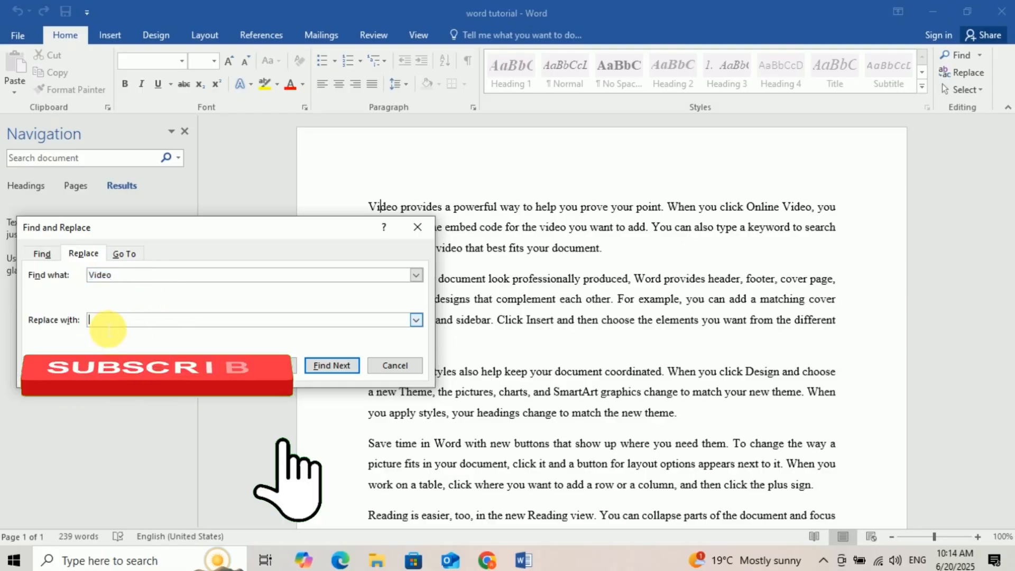
{"action": "type", "text": "film"}
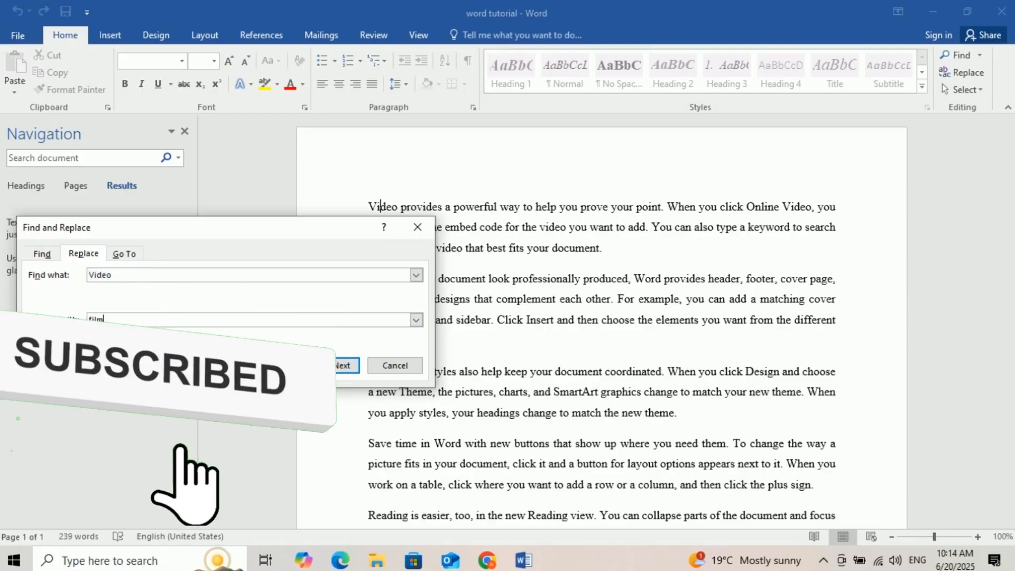
{"action": "left_click_drag", "start_coordinate": [192, 228], "coordinate": [182, 253]}
{"action": "left_click_drag", "start_coordinate": [198, 269], "coordinate": [196, 278]}
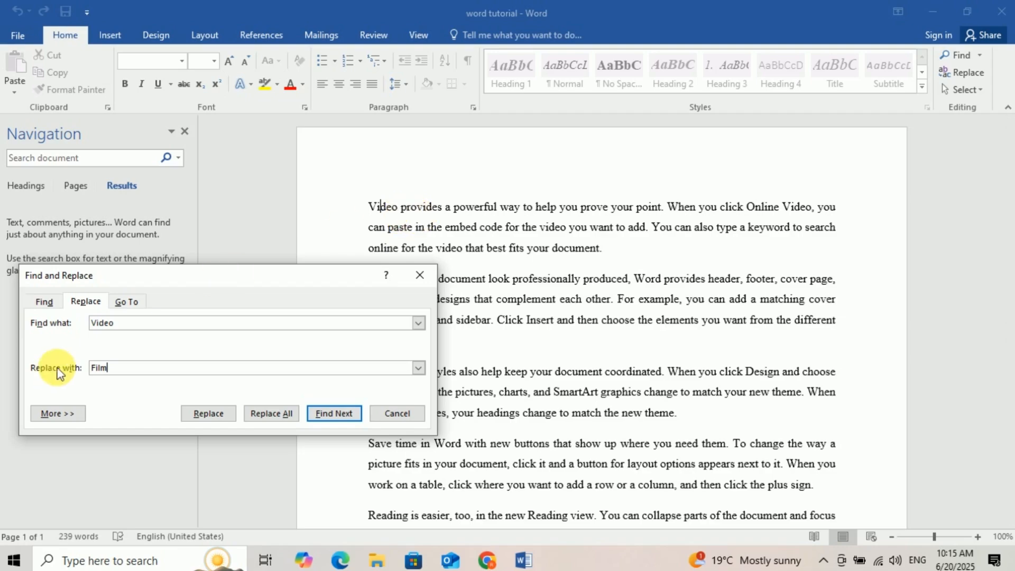
Limit the search to whole words only, replace all occurrences of "Video" with "Film", and close the dialog
{"action": "left_click", "coordinate": [57, 413]}
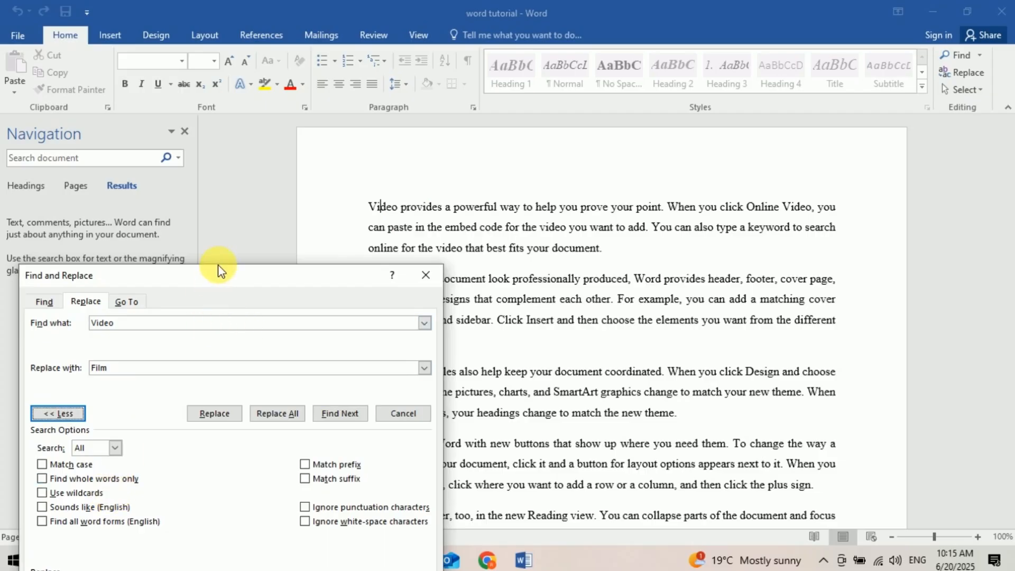
{"action": "left_click_drag", "start_coordinate": [215, 272], "coordinate": [221, 92]}
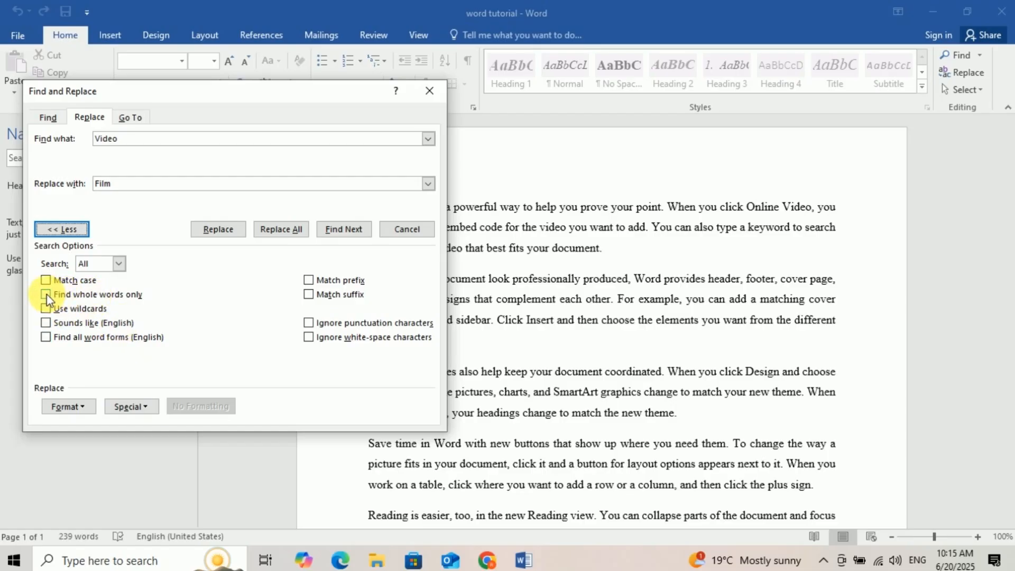
{"action": "left_click", "coordinate": [63, 294]}
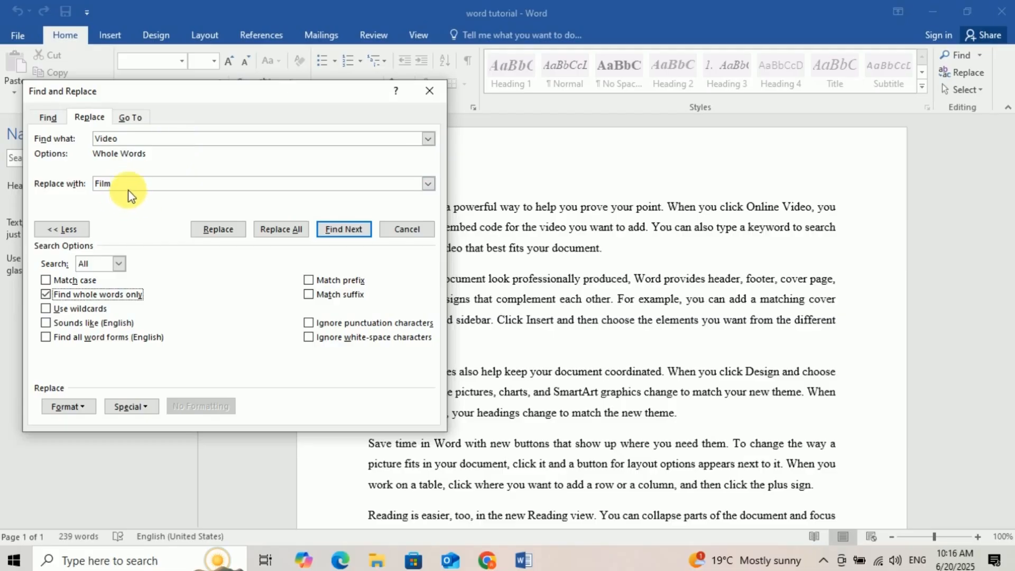
{"action": "left_click", "coordinate": [290, 230]}
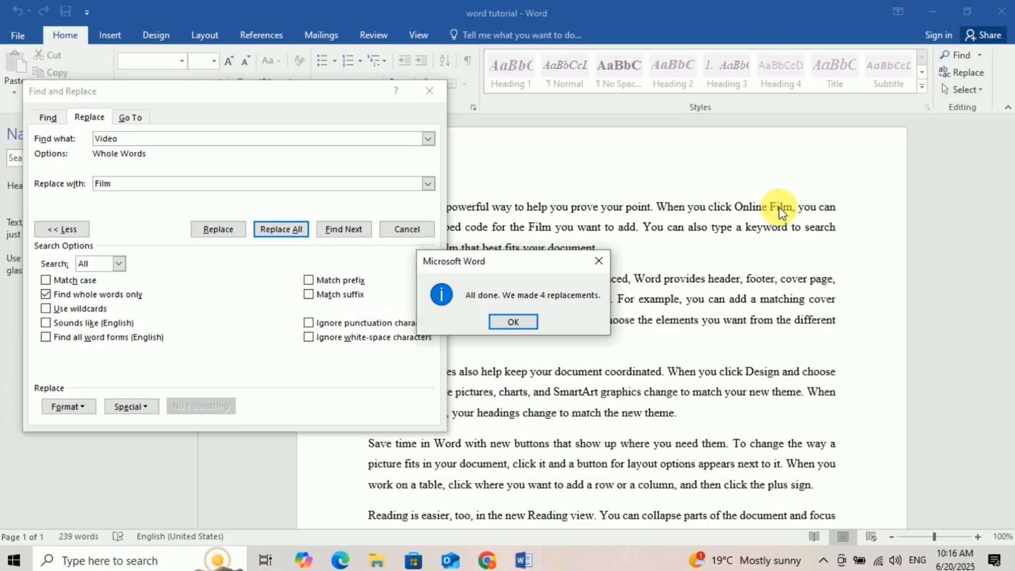
{"action": "left_click", "coordinate": [513, 322]}
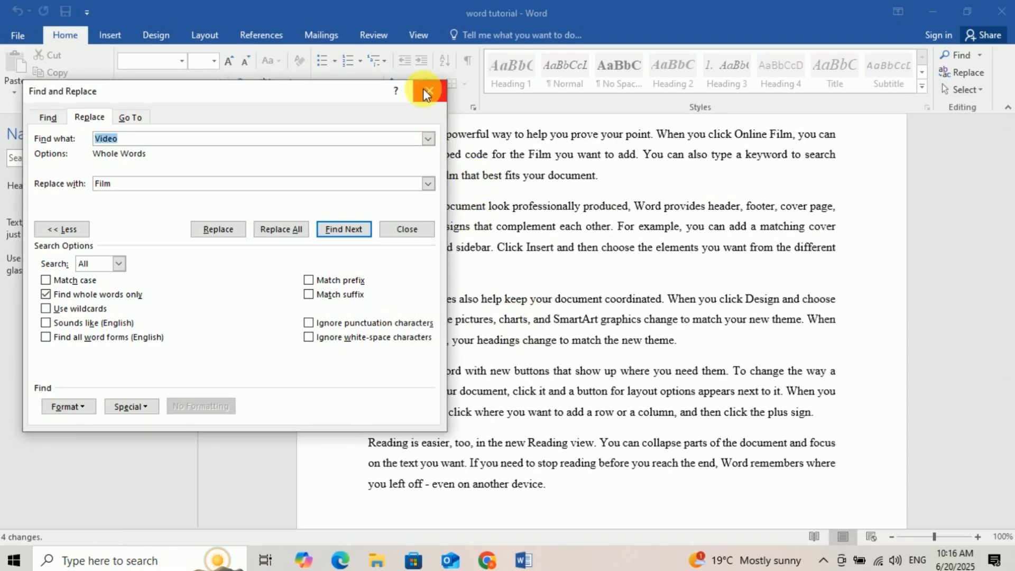
{"action": "left_click", "coordinate": [427, 88]}
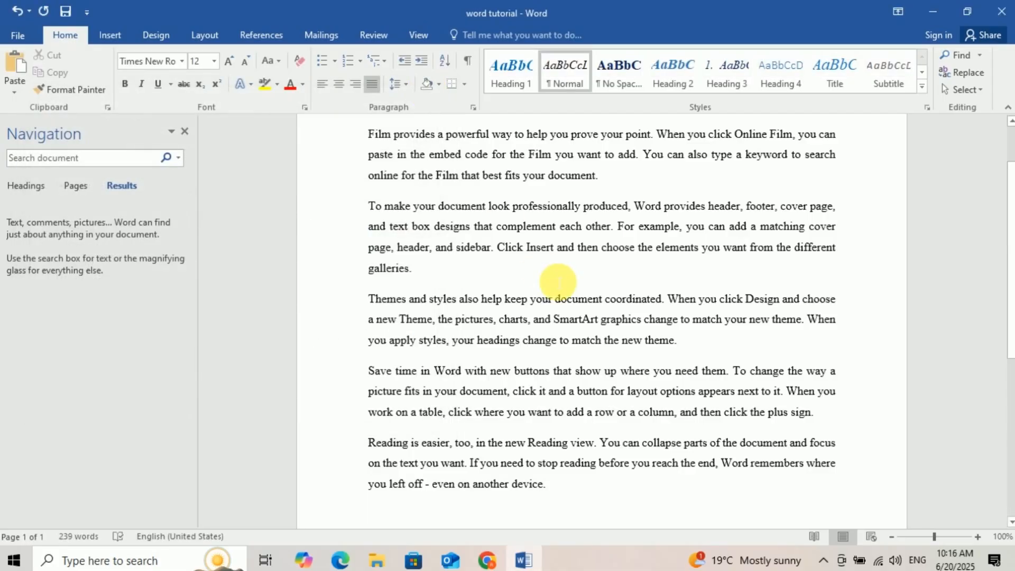
{"action": "scroll", "coordinate": [558, 280], "scroll_direction": "up", "scroll_amount": 1}
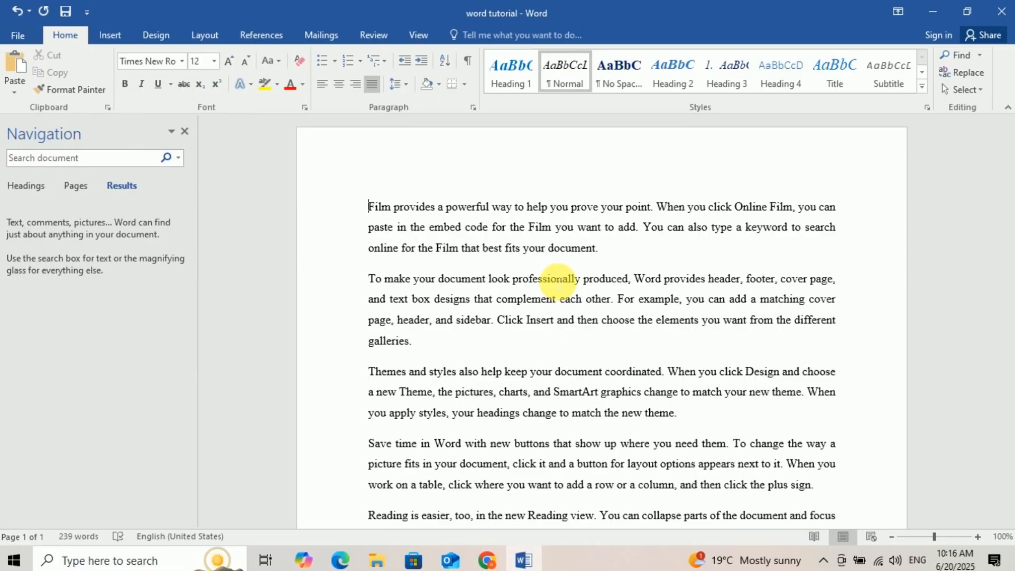
{"action": "left_click", "coordinate": [972, 67]}
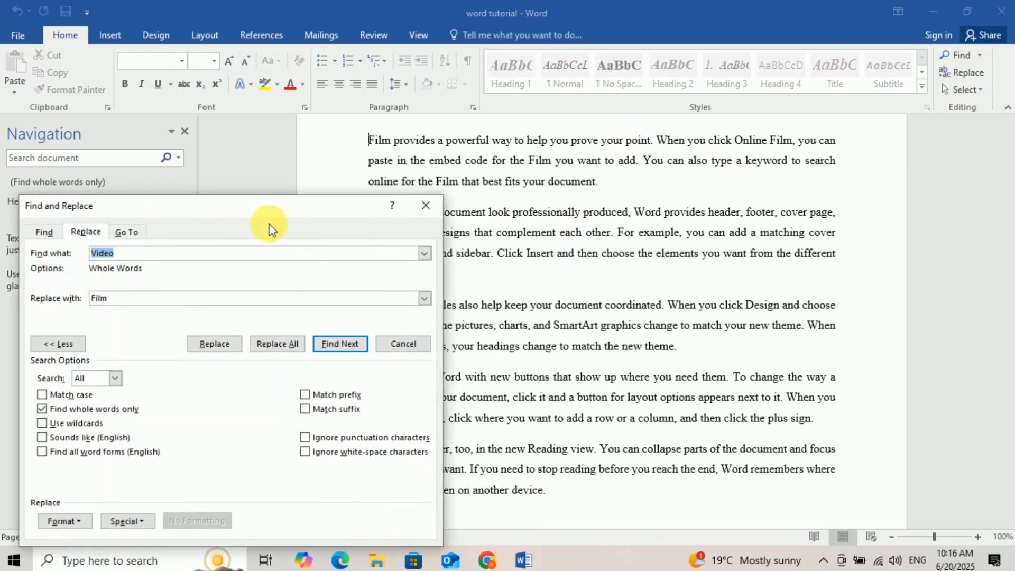
{"action": "left_click_drag", "start_coordinate": [254, 212], "coordinate": [245, 195]}
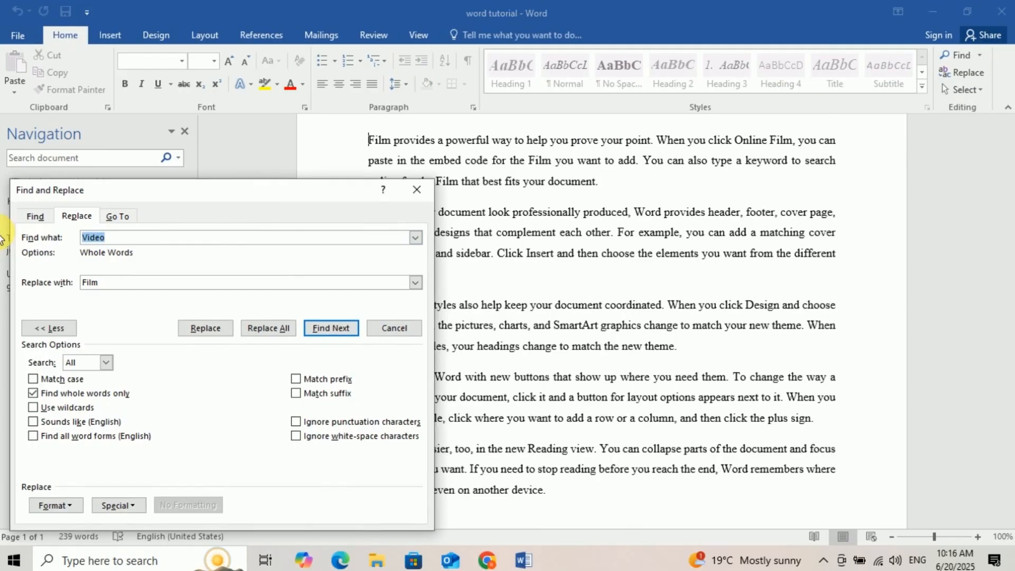
{"action": "key", "text": "BackSpace"}
{"action": "type", "text": "help"}
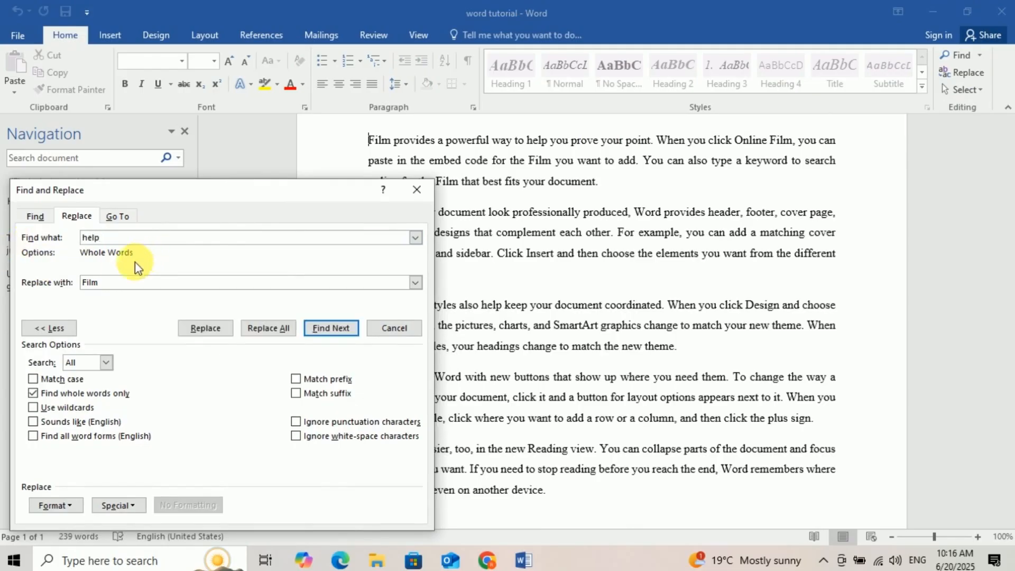
{"action": "left_click", "coordinate": [130, 288]}
{"action": "double_click", "coordinate": [130, 288]}
{"action": "key", "text": "BackSpace"}
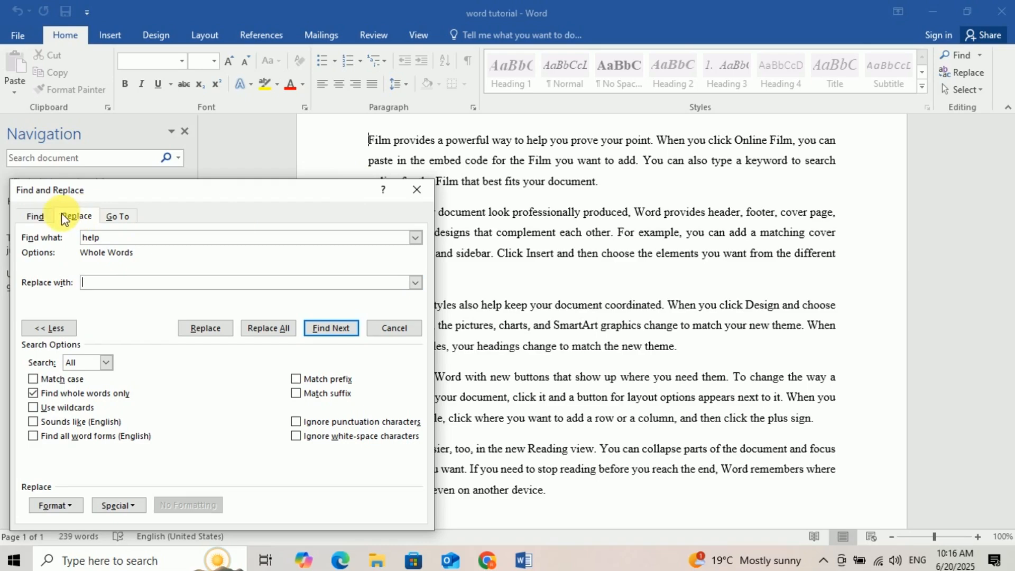
{"action": "left_click", "coordinate": [36, 216]}
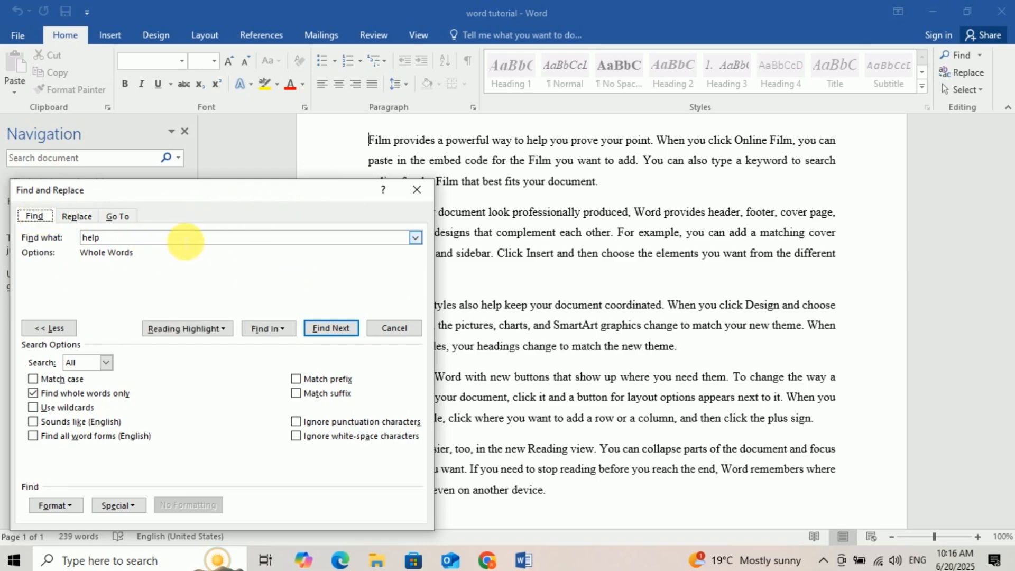
{"action": "left_click", "coordinate": [416, 189]}
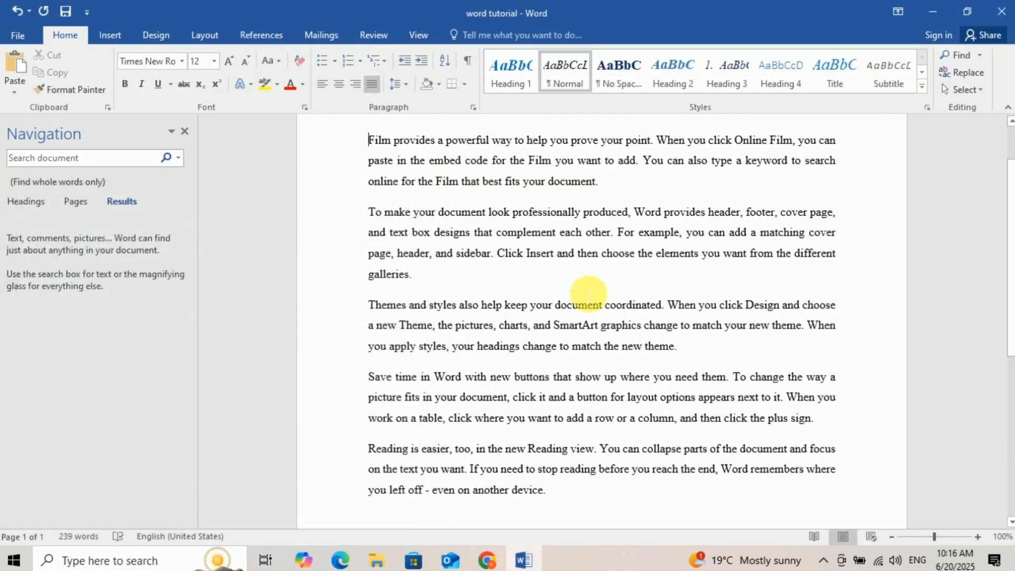
{"action": "scroll", "coordinate": [590, 296], "scroll_direction": "up", "scroll_amount": 2}
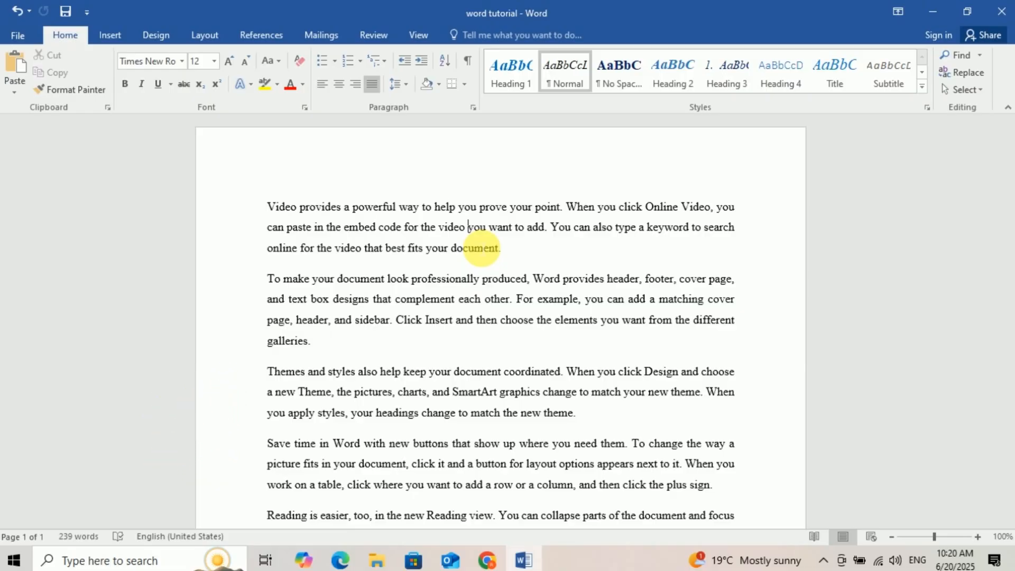
Select the first paragraph, beginning "Video provides", and set its font to A0 Addis Abeba Unicode
{"action": "left_click_drag", "start_coordinate": [518, 259], "coordinate": [267, 210]}
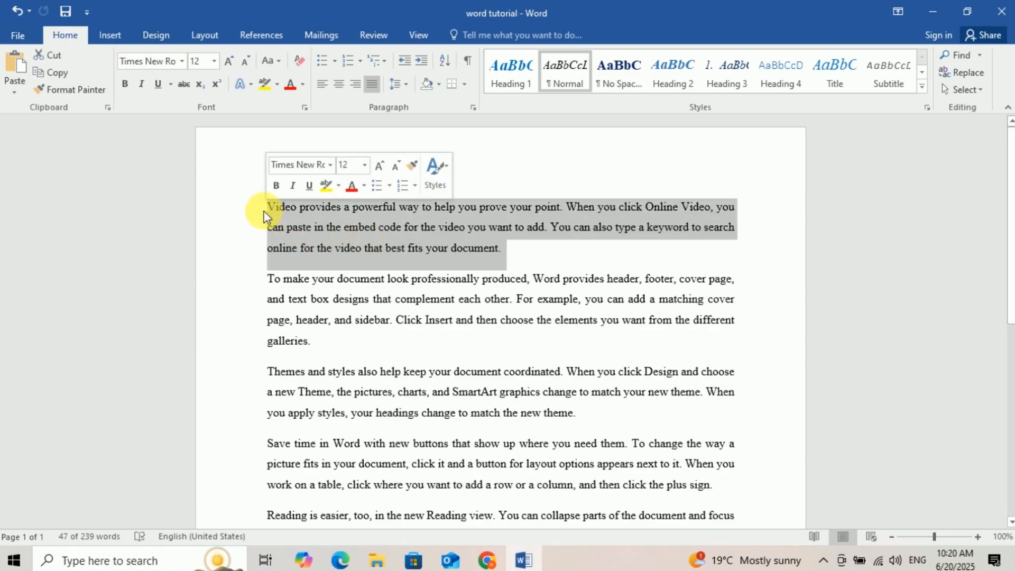
{"action": "left_click", "coordinate": [108, 36]}
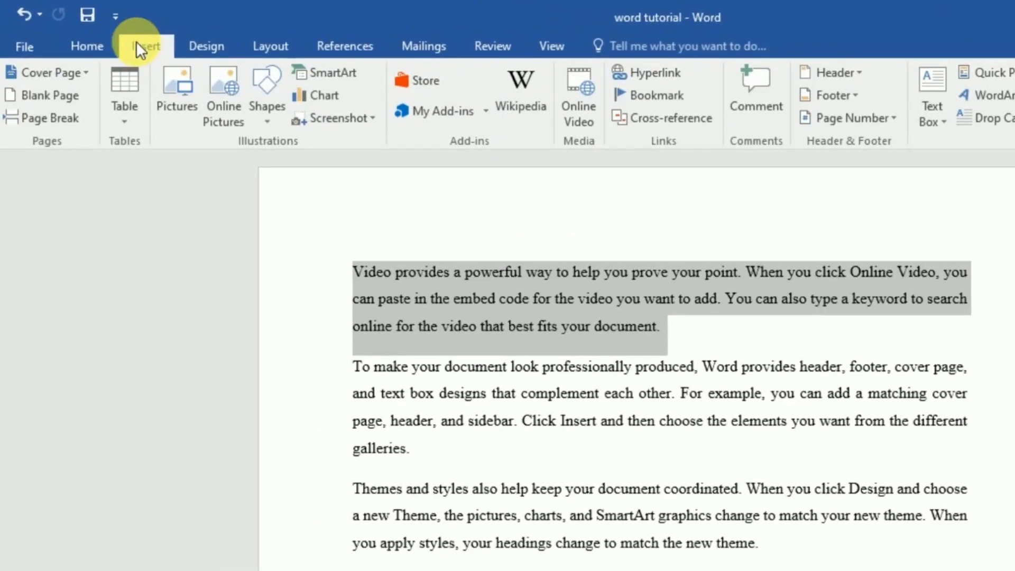
{"action": "left_click", "coordinate": [80, 43]}
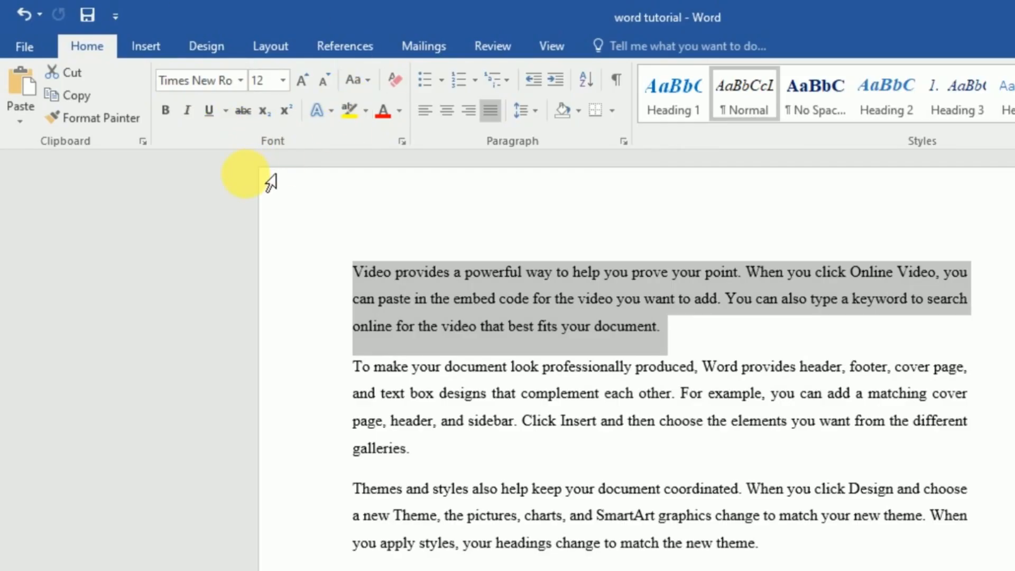
{"action": "left_click", "coordinate": [240, 81]}
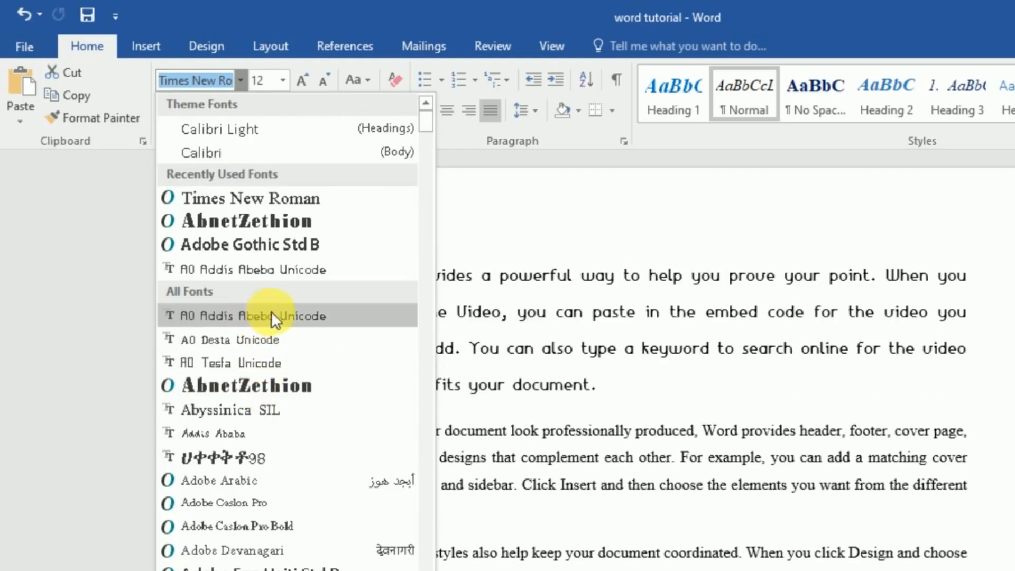
{"action": "left_click", "coordinate": [271, 316]}
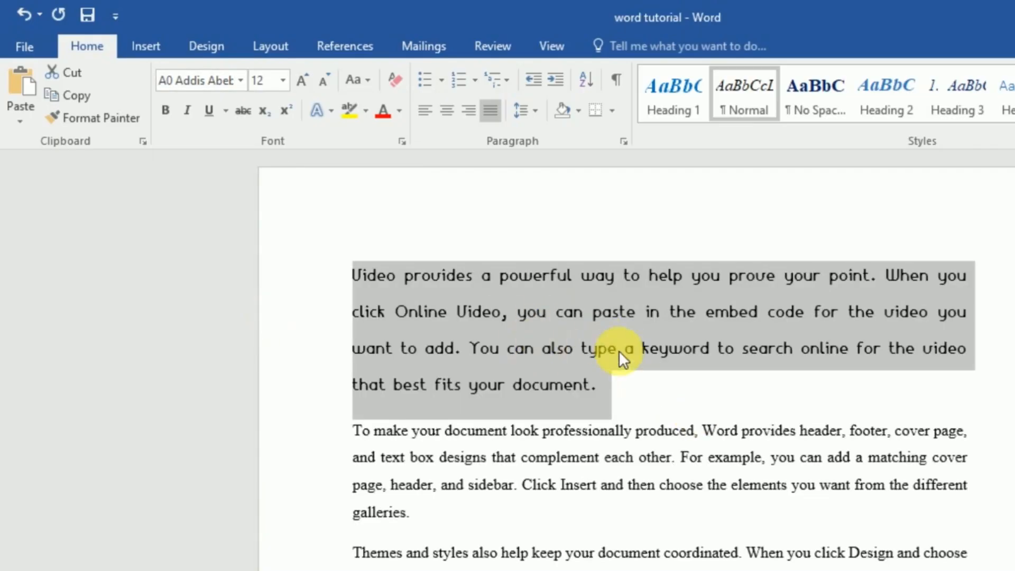
Change the selected first paragraph's font to Times New Roman
{"action": "left_click", "coordinate": [239, 80]}
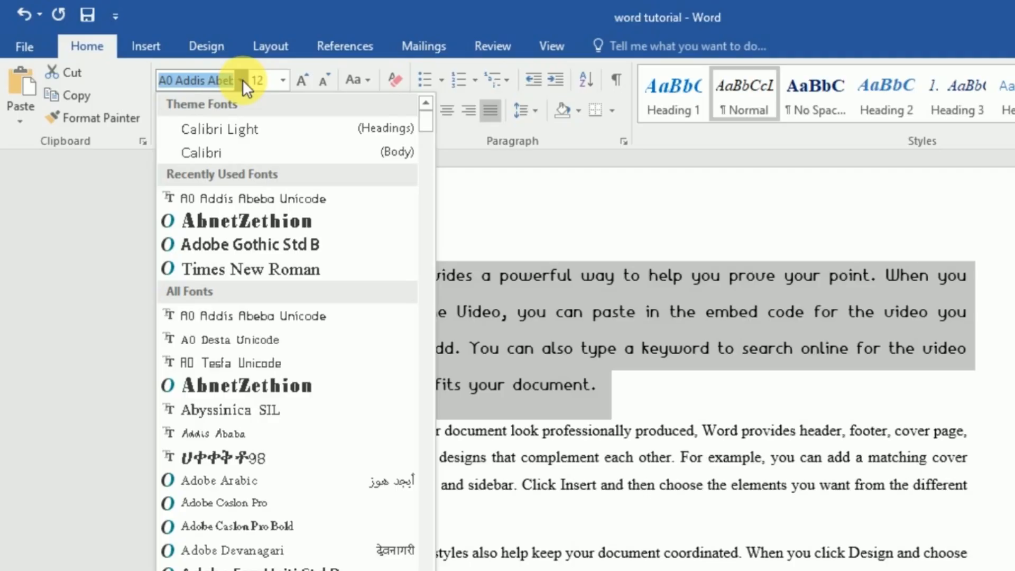
{"action": "type", "text": "Times New Ro"}
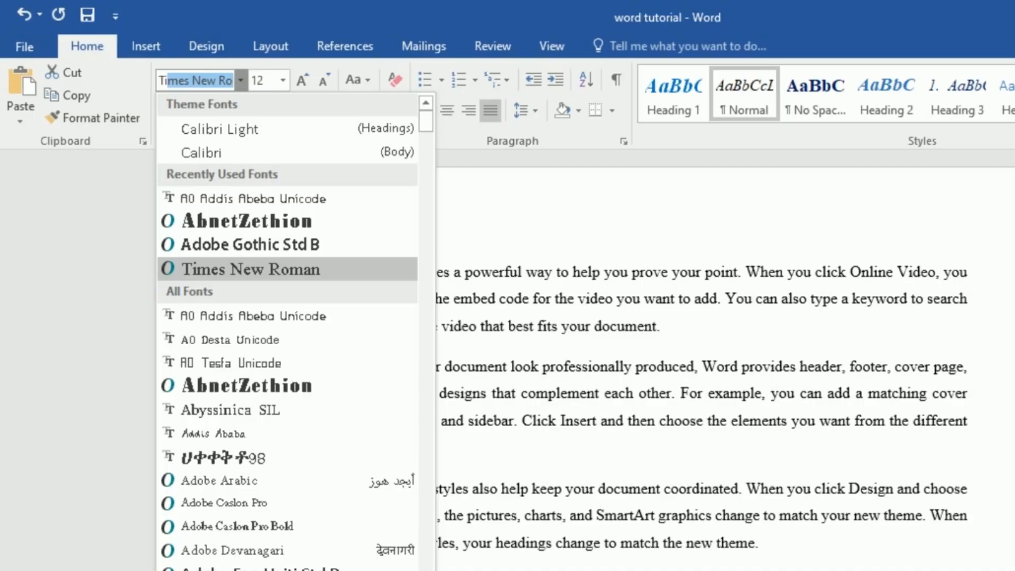
{"action": "left_click", "coordinate": [249, 269]}
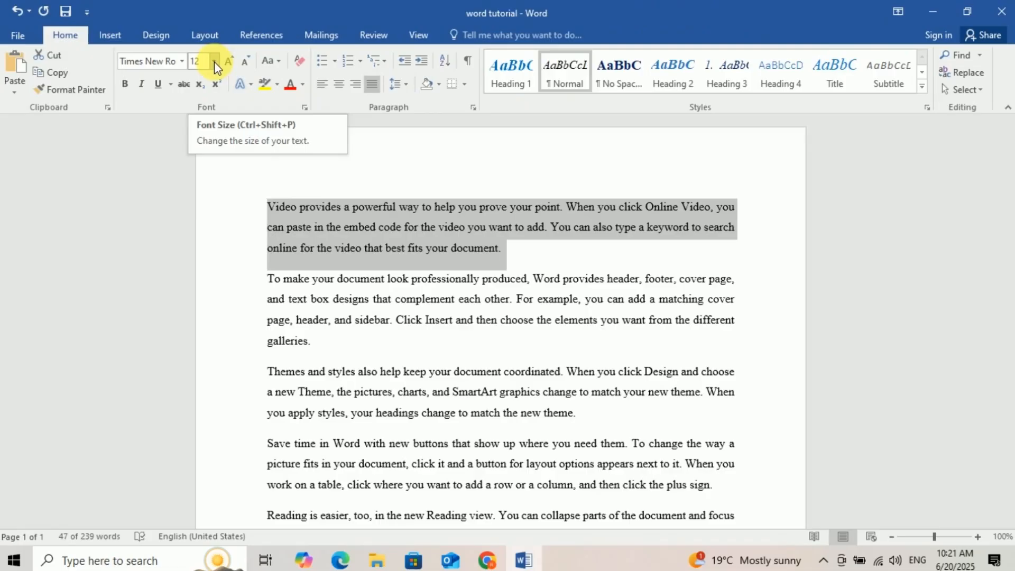
Set the first paragraph's font size to 16, grow it stepwise to 20, shrink it to 18, and grow it again to 20
{"action": "left_click", "coordinate": [214, 62]}
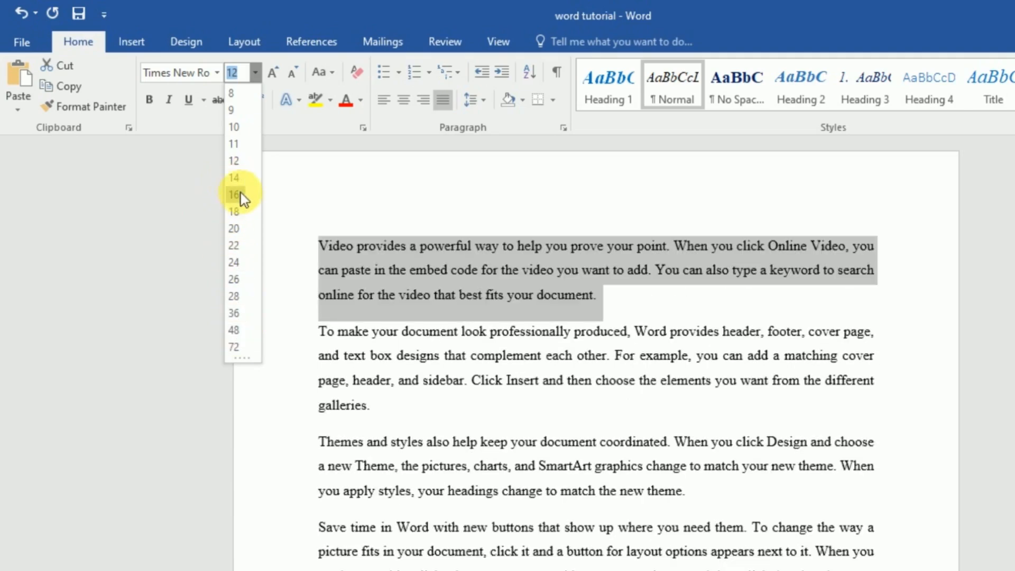
{"action": "left_click", "coordinate": [236, 194]}
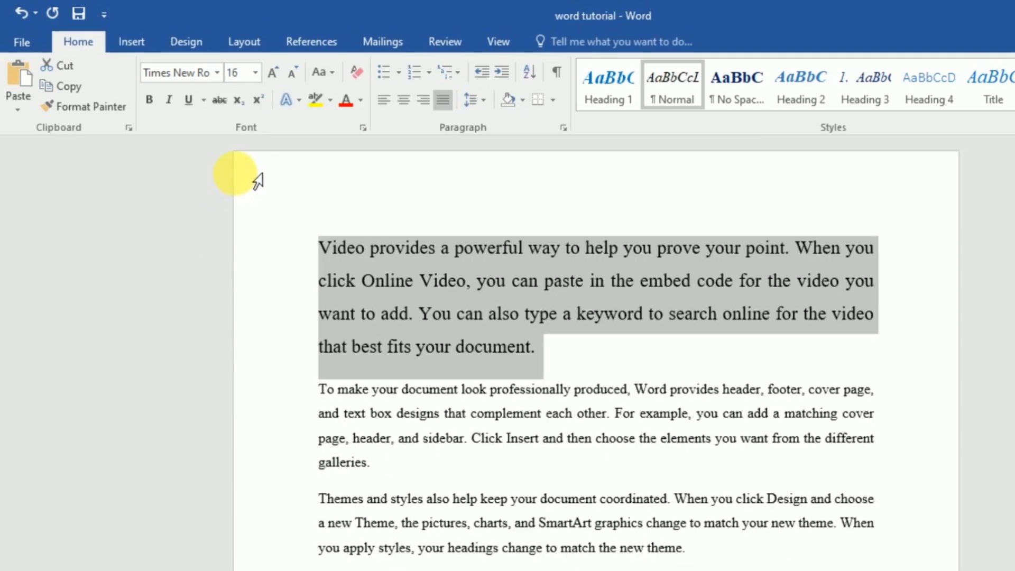
{"action": "left_click", "coordinate": [271, 69]}
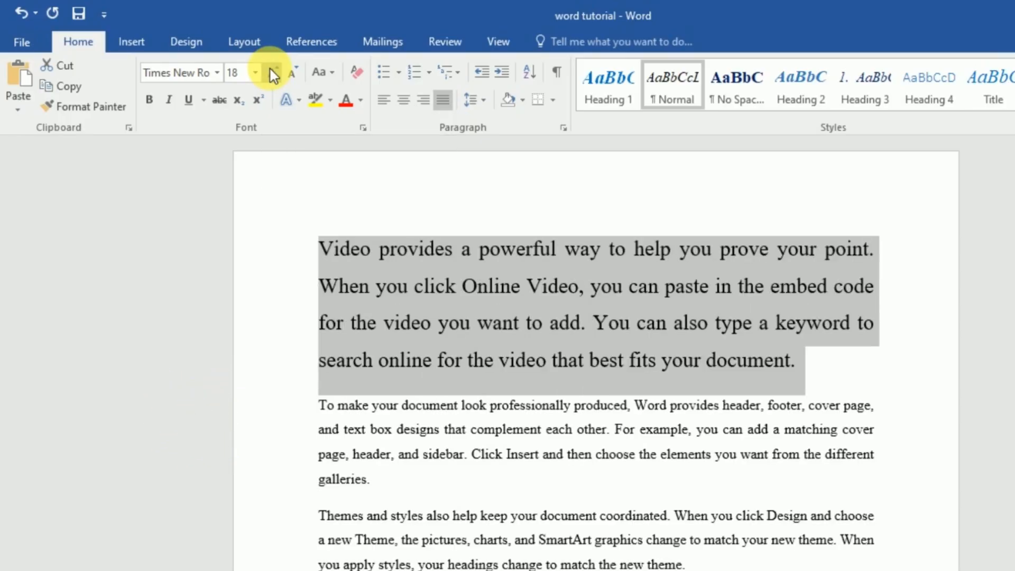
{"action": "left_click", "coordinate": [271, 71]}
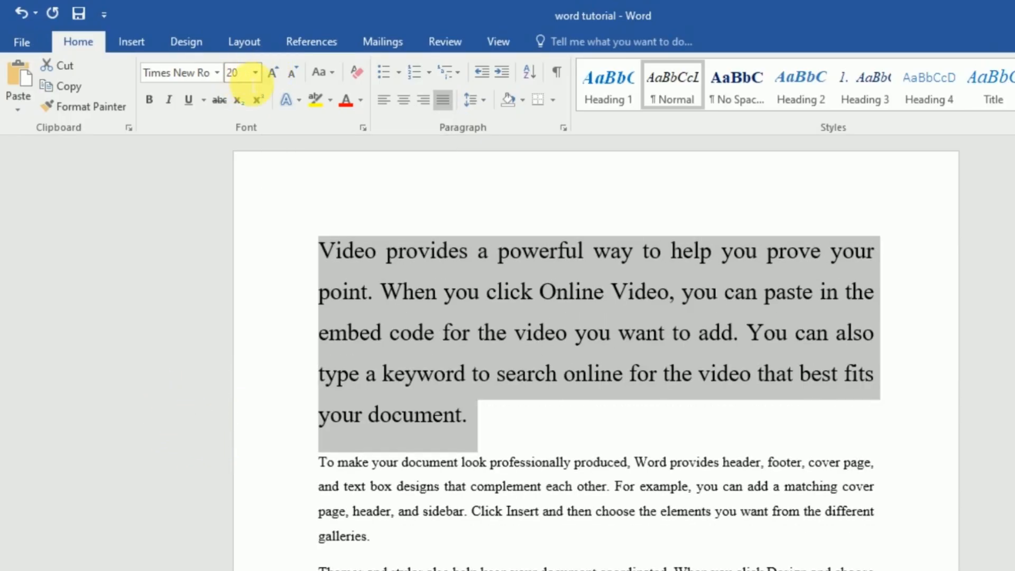
{"action": "left_click", "coordinate": [290, 73]}
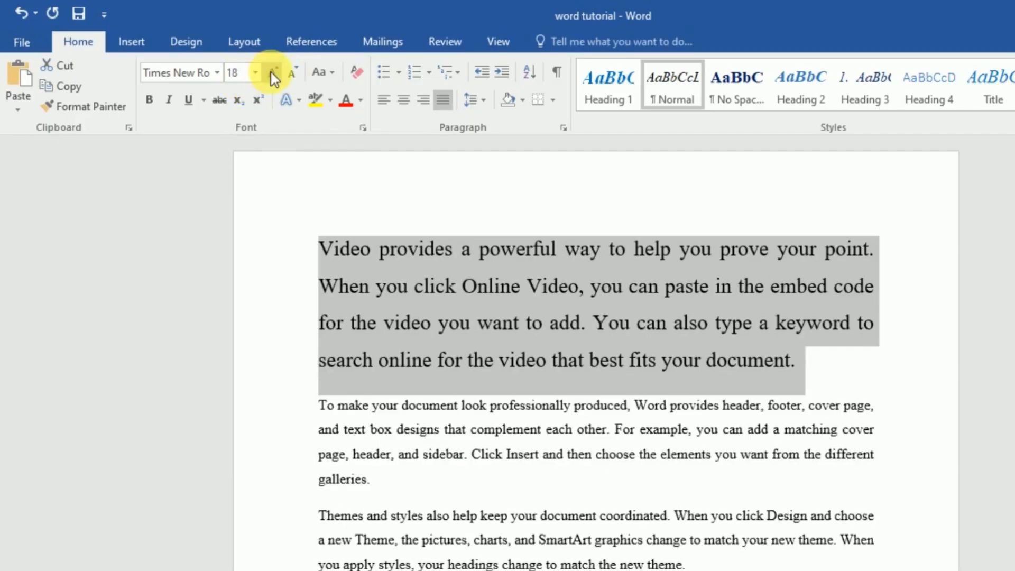
{"action": "left_click", "coordinate": [273, 74]}
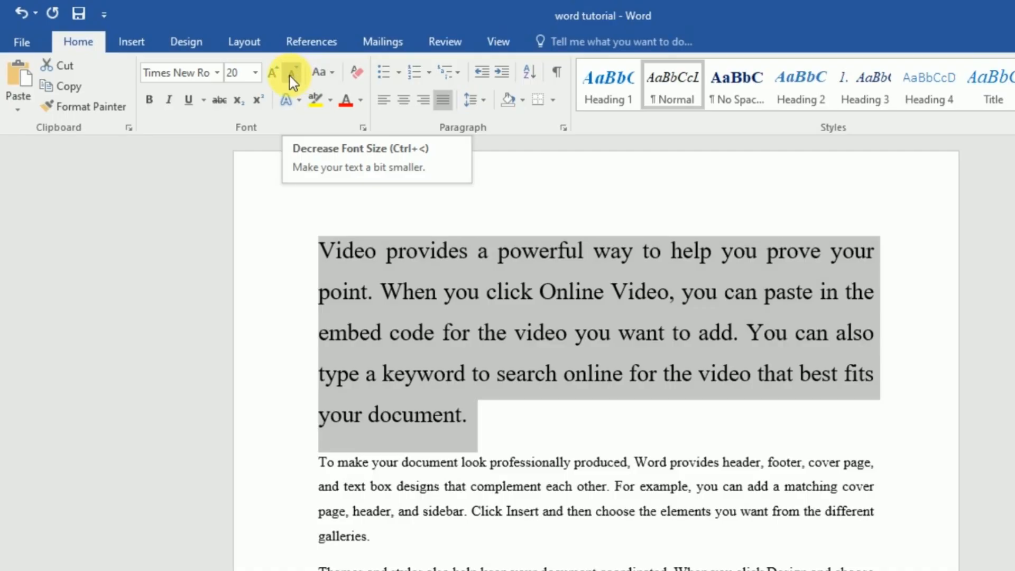
Reduce the selected first paragraph's font size in two increments to 16
{"action": "left_click", "coordinate": [294, 74]}
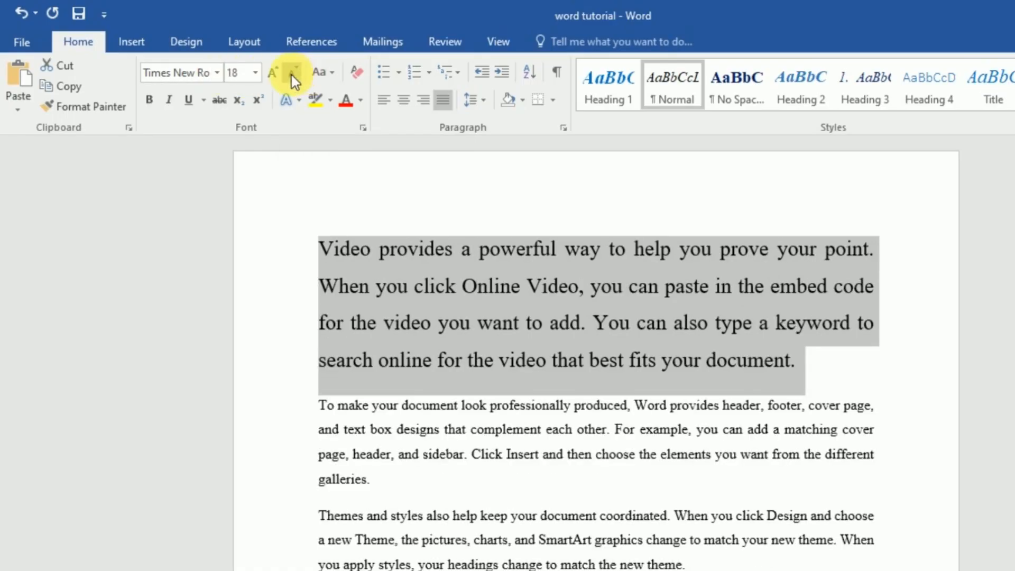
{"action": "left_click", "coordinate": [292, 74]}
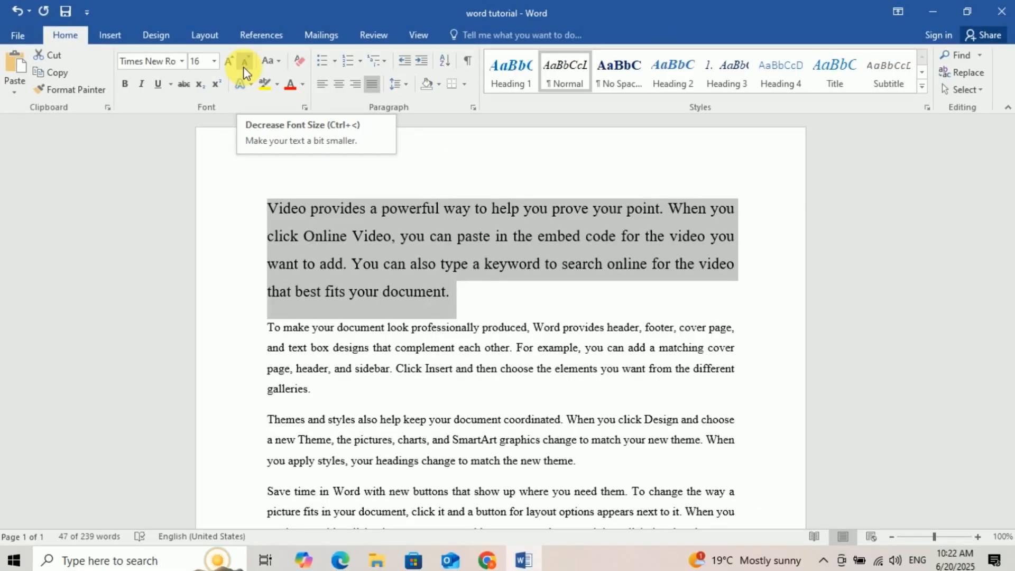
Set the selected paragraph's font size to 17, and reduce it one increment to 16
{"action": "left_click", "coordinate": [212, 62]}
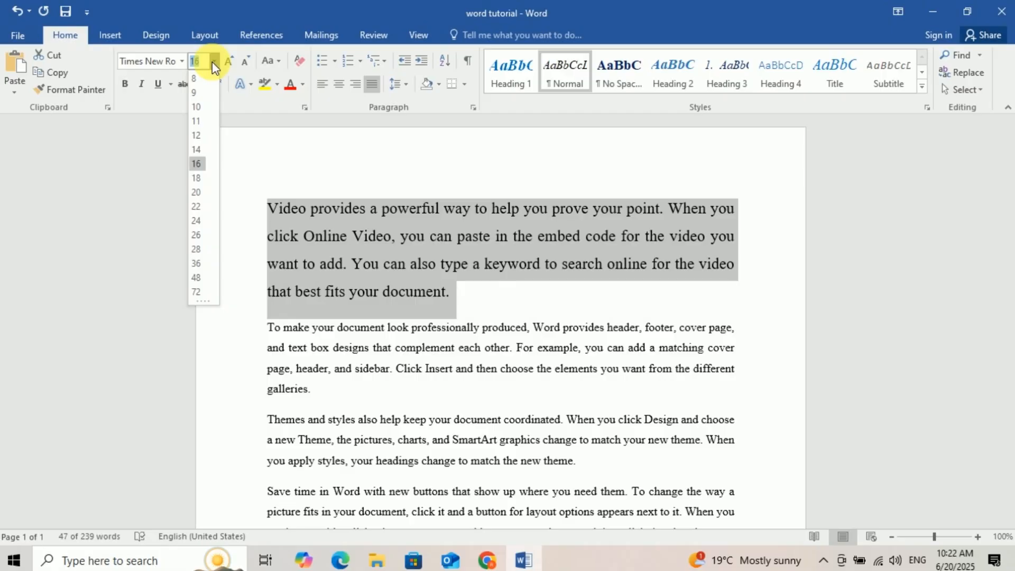
{"action": "type", "text": "17"}
{"action": "key", "text": "Return"}
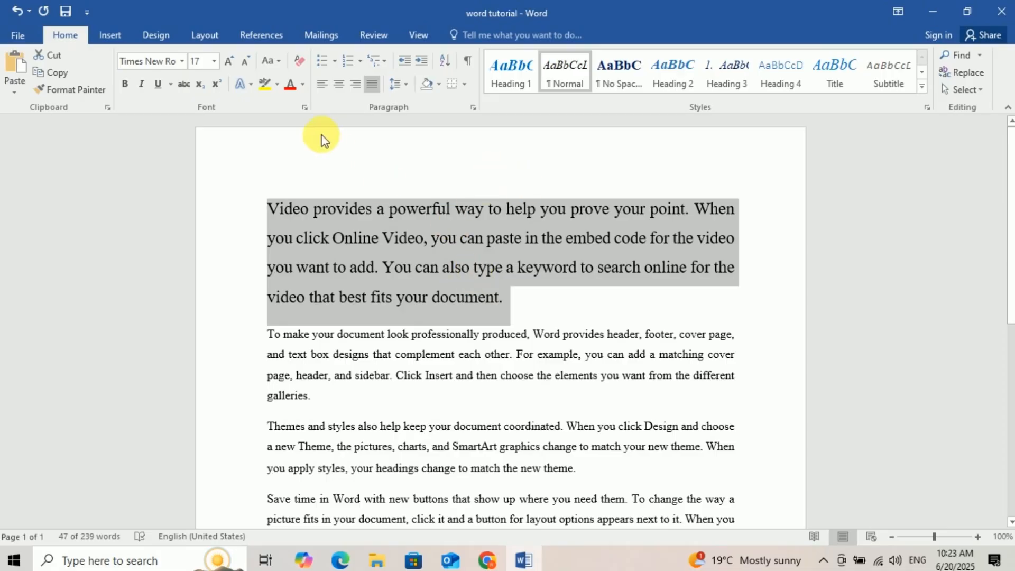
{"action": "left_click", "coordinate": [245, 61]}
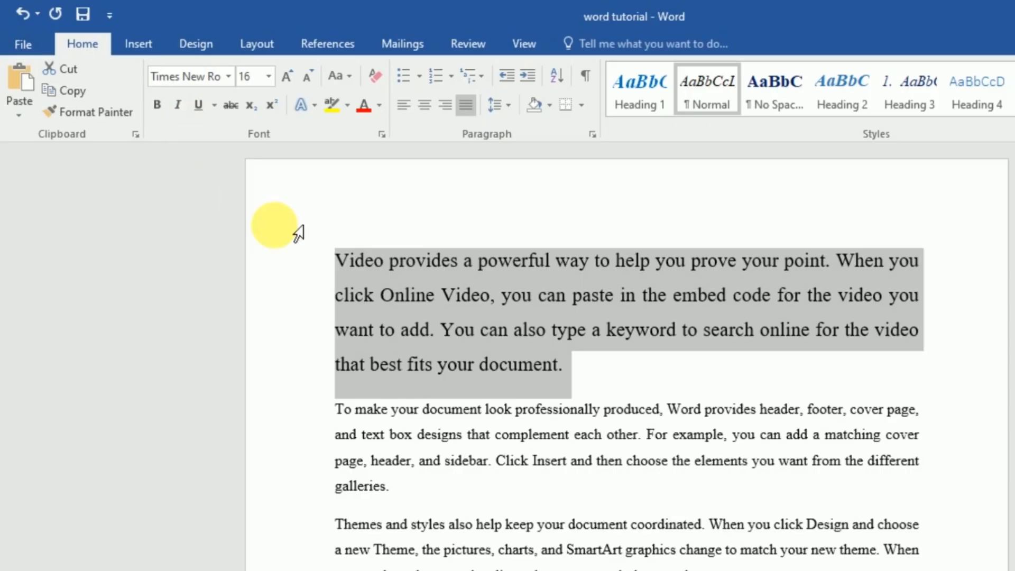
Apply bold and underline to the selected first paragraph, and deselect it
{"action": "left_click", "coordinate": [158, 107]}
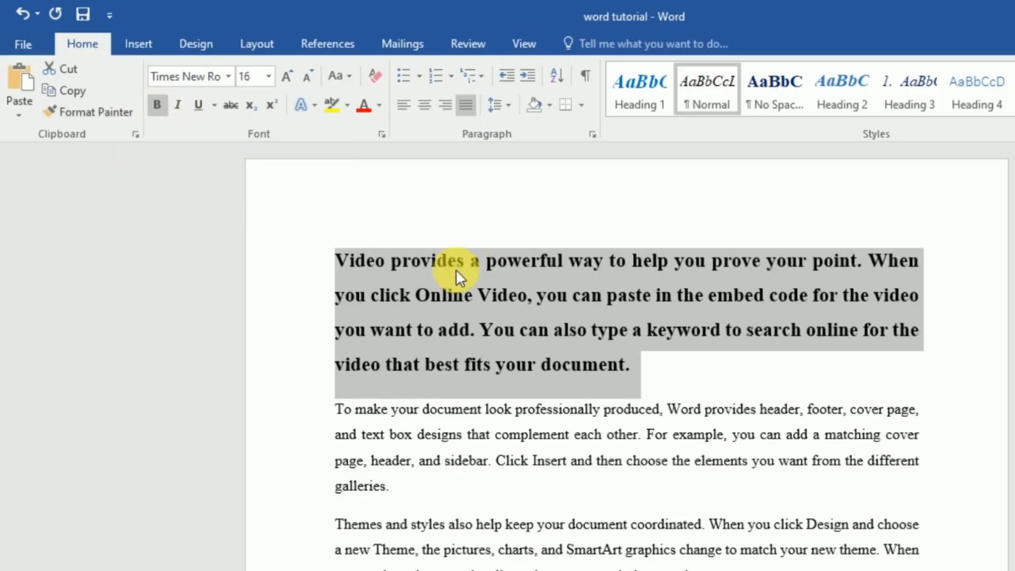
{"action": "left_click", "coordinate": [199, 105]}
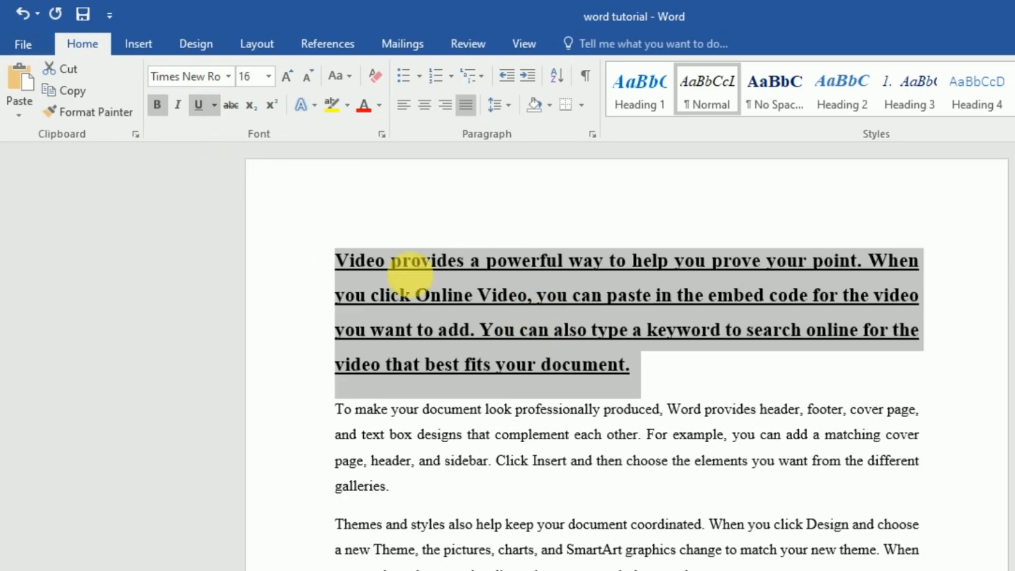
{"action": "left_click", "coordinate": [466, 289]}
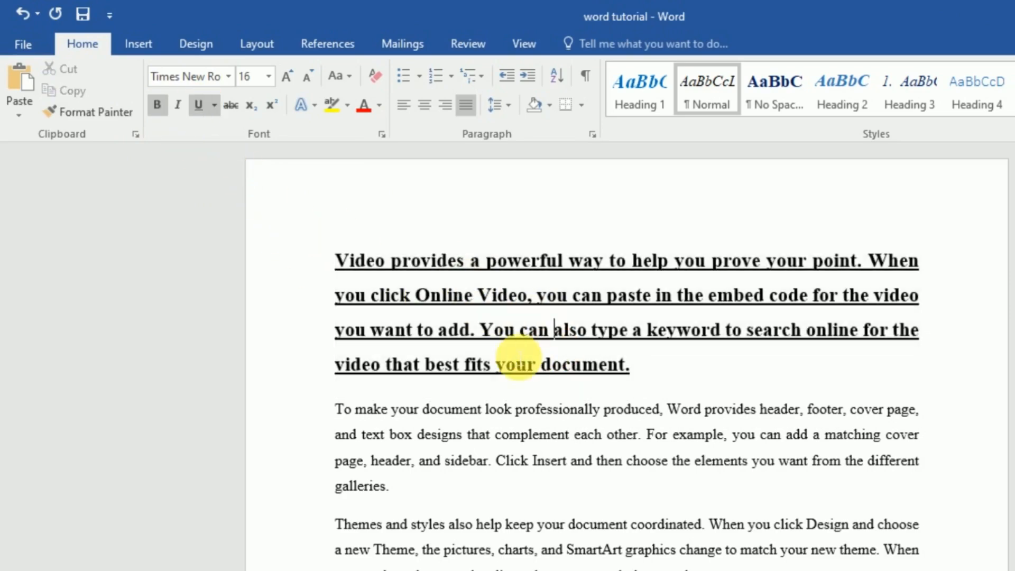
Select the first paragraph, italicize it and remove its underline
{"action": "left_click_drag", "start_coordinate": [669, 385], "coordinate": [316, 264]}
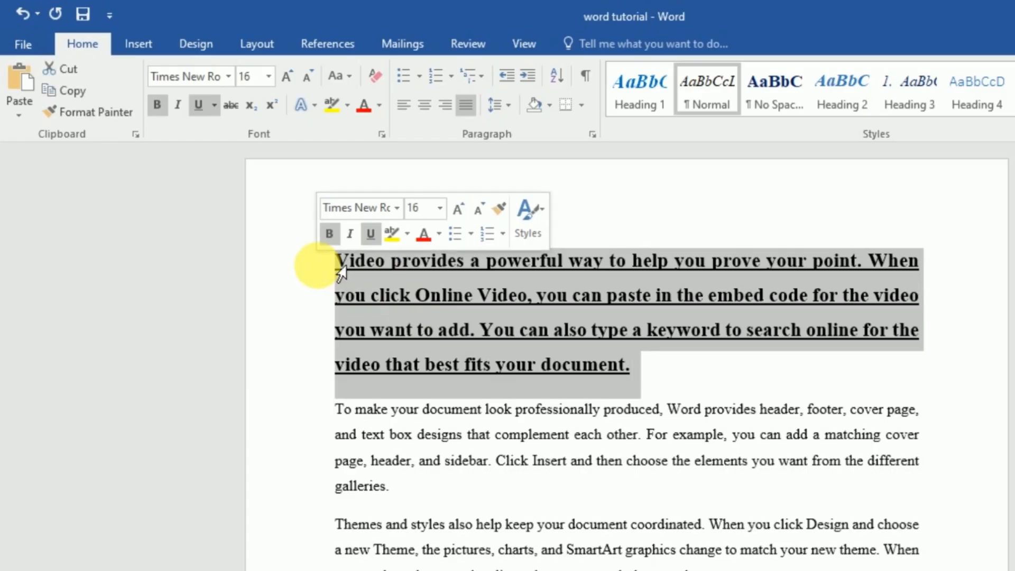
{"action": "left_click", "coordinate": [176, 105]}
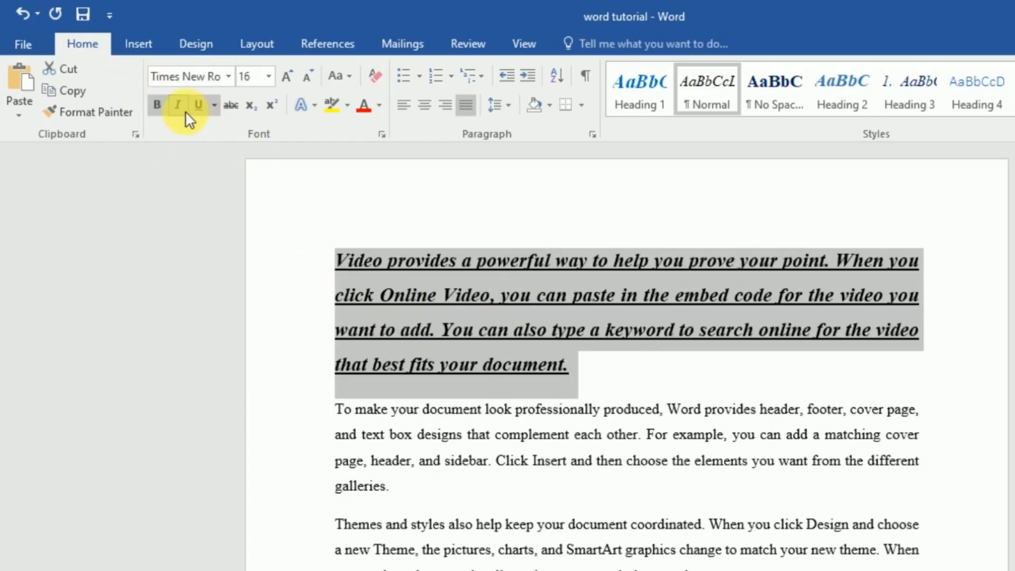
{"action": "left_click", "coordinate": [177, 107]}
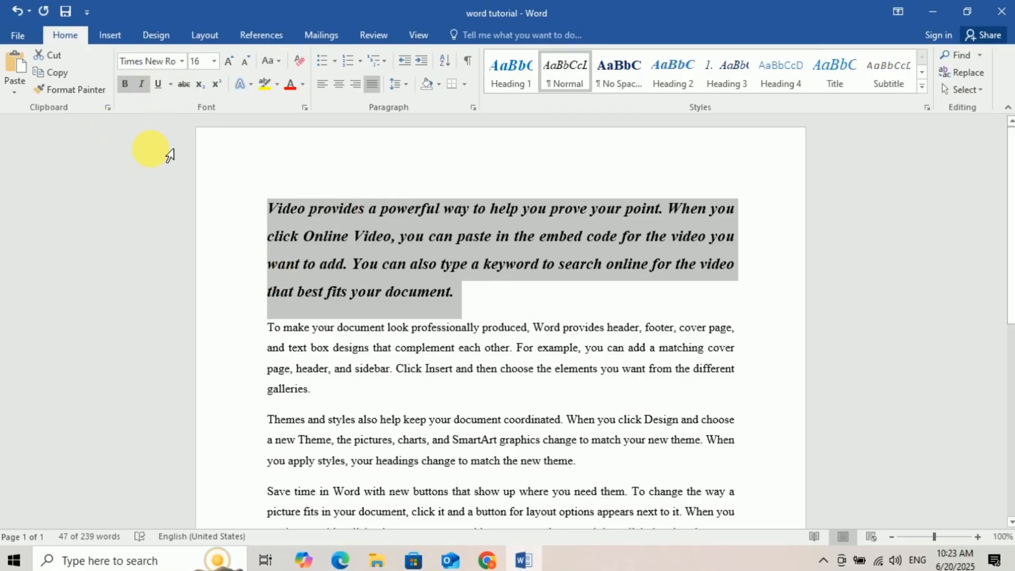
Toggle the paragraph's italics off and on, and try a single underline, viewing the underline styles before removing it
{"action": "left_click", "coordinate": [141, 86]}
{"action": "left_click", "coordinate": [143, 86]}
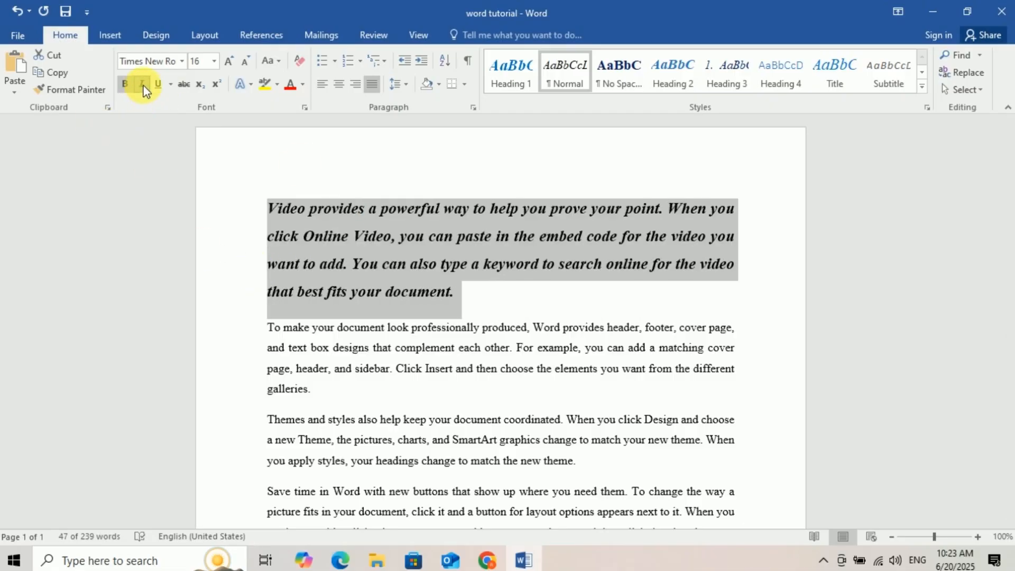
{"action": "left_click", "coordinate": [156, 85]}
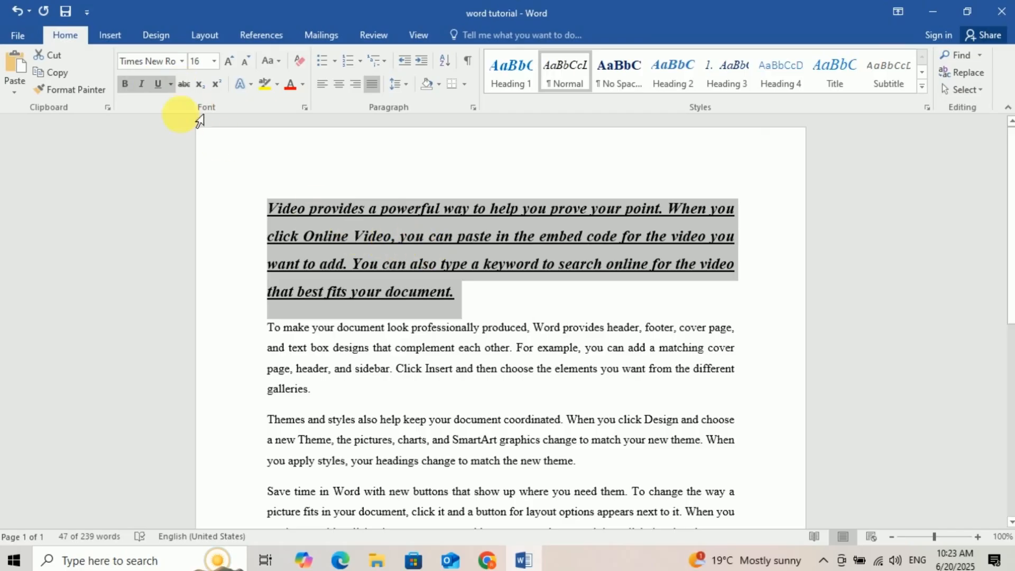
{"action": "left_click", "coordinate": [170, 85]}
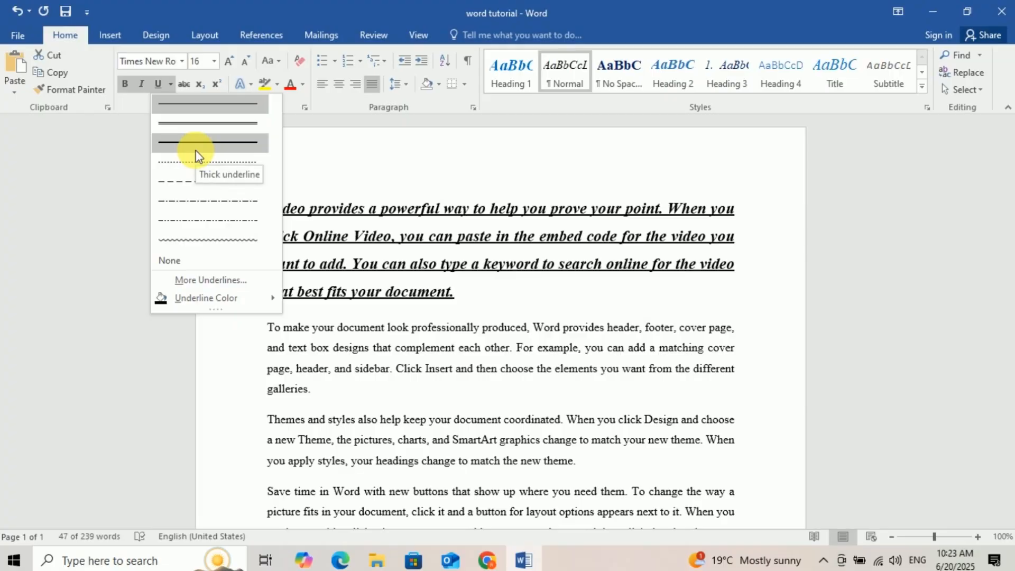
{"action": "left_click", "coordinate": [151, 81]}
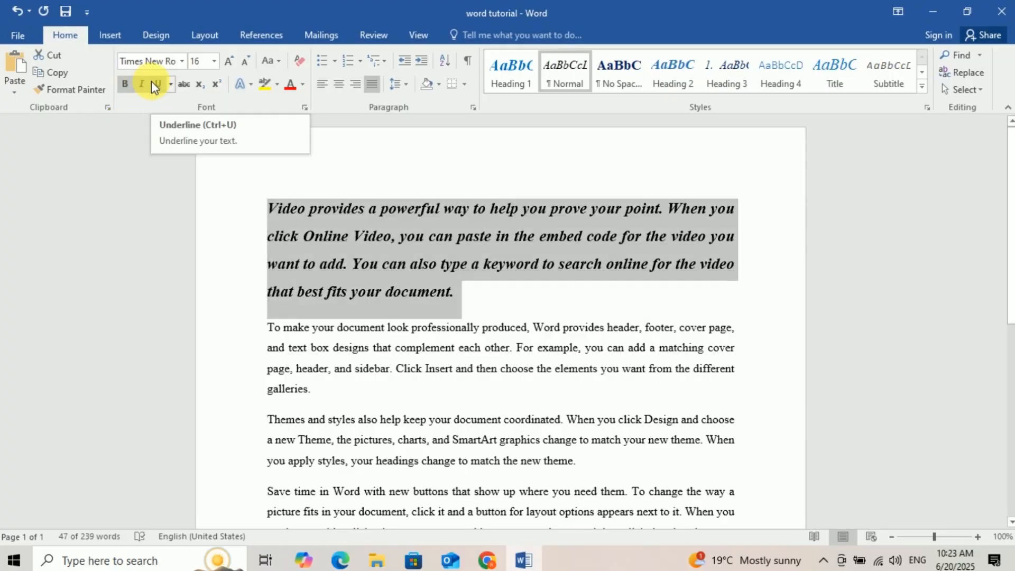
Reselect the whole first paragraph and apply a single underline to it
{"action": "left_click", "coordinate": [496, 287]}
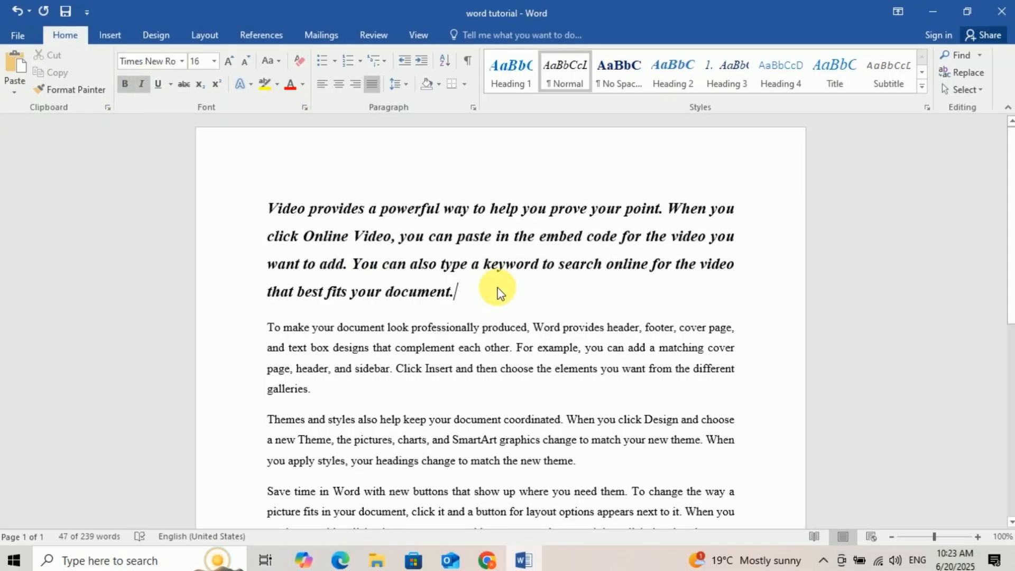
{"action": "triple_click", "coordinate": [414, 275]}
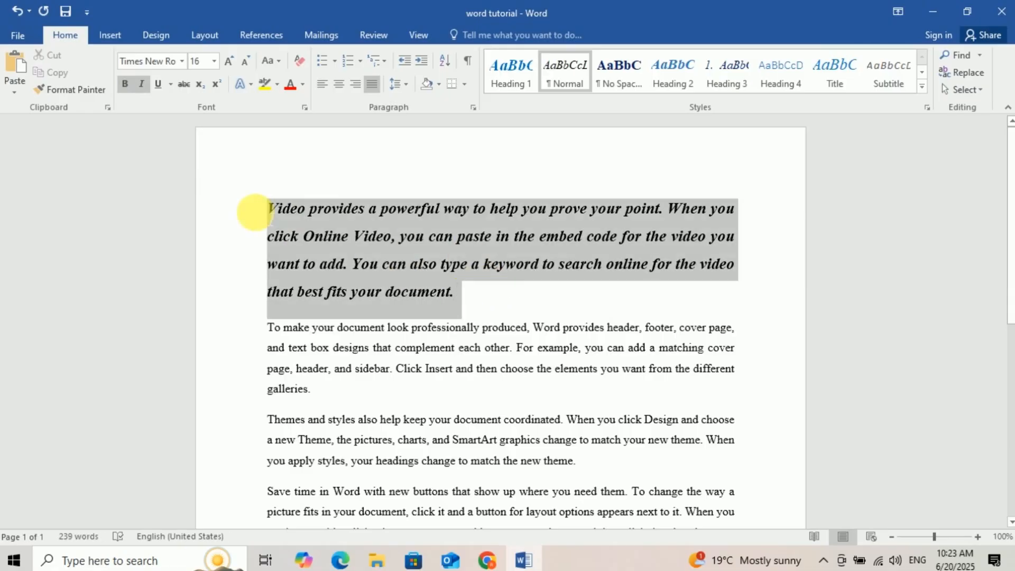
{"action": "left_click", "coordinate": [157, 83]}
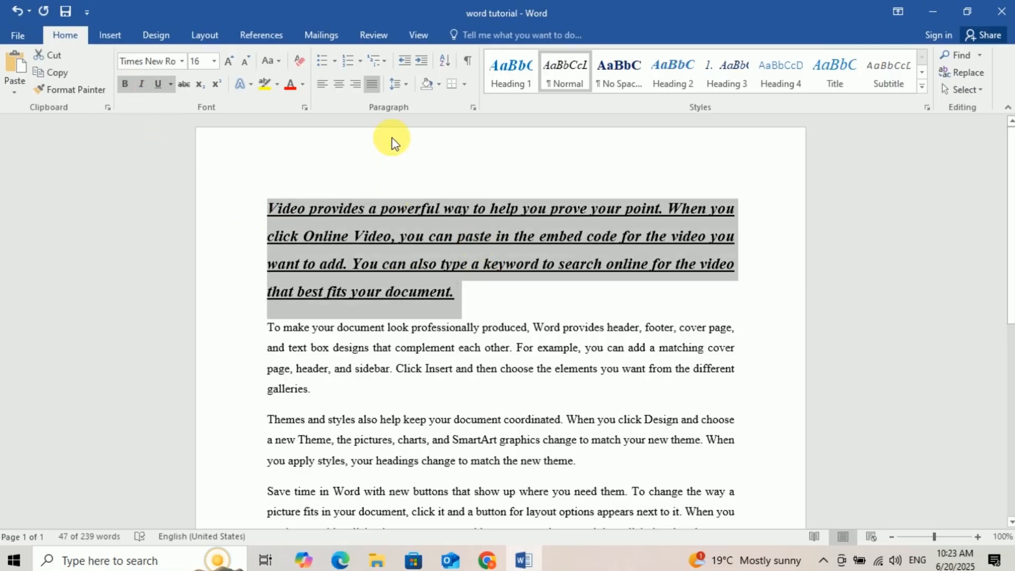
Set the first paragraph's font color to standard Red, and view the additional font colors
{"action": "left_click", "coordinate": [303, 84]}
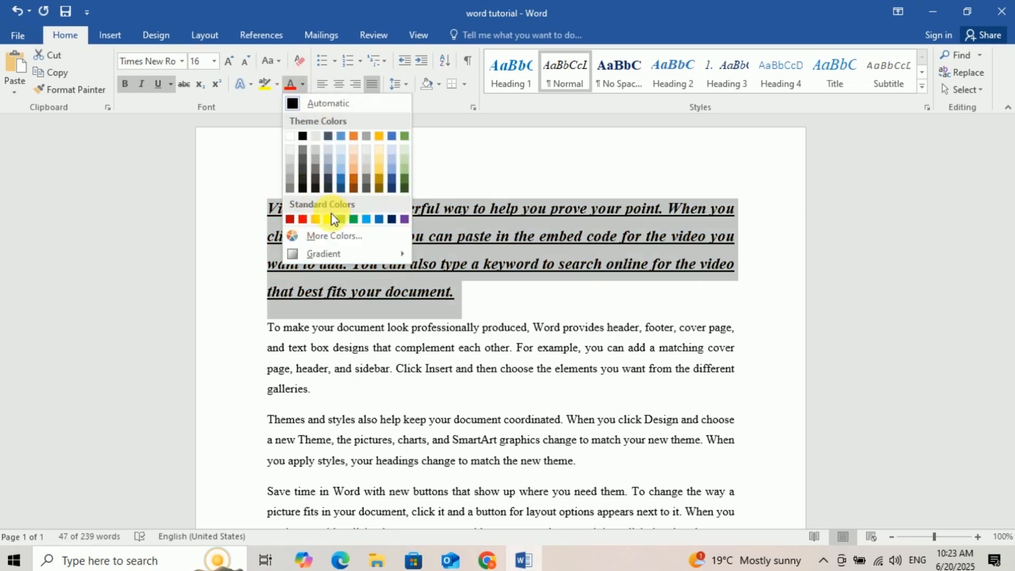
{"action": "left_click", "coordinate": [302, 219]}
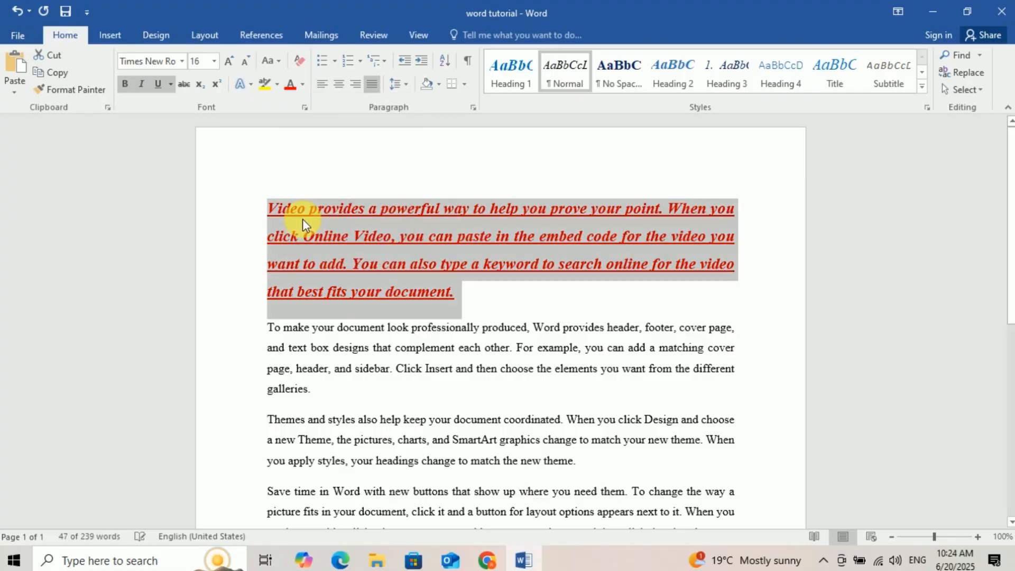
{"action": "left_click", "coordinate": [302, 84]}
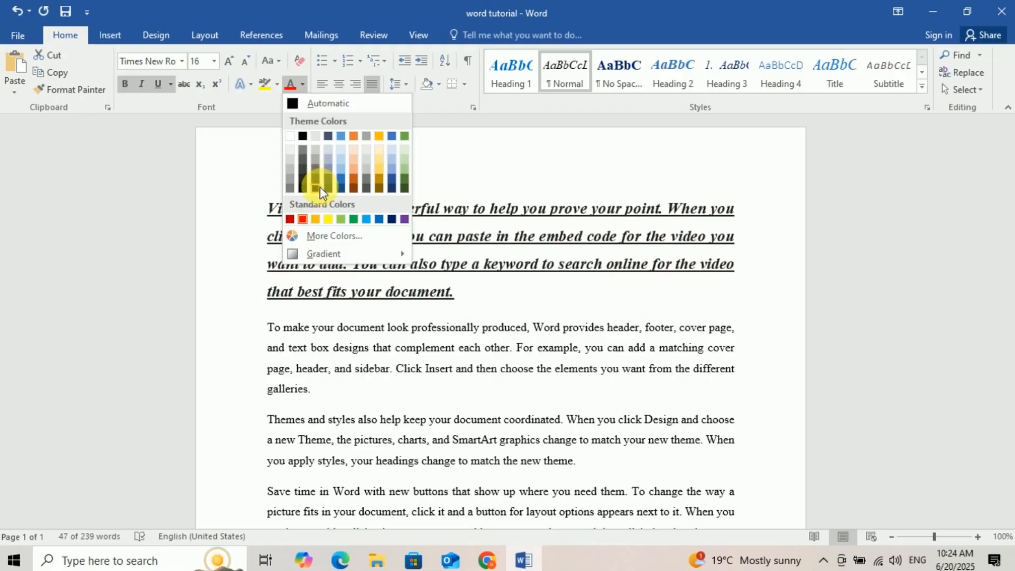
{"action": "left_click", "coordinate": [319, 240]}
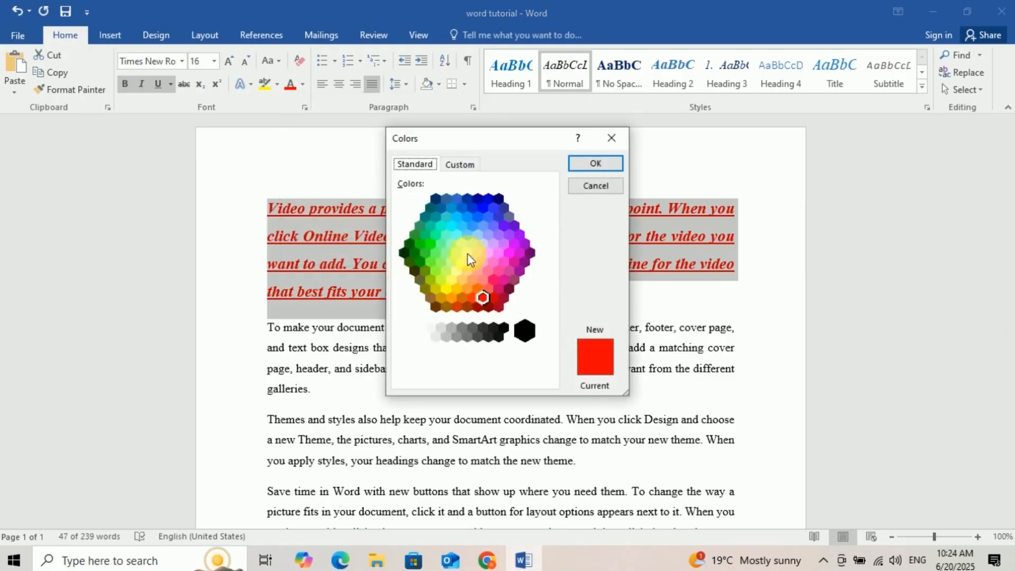
{"action": "left_click", "coordinate": [611, 138]}
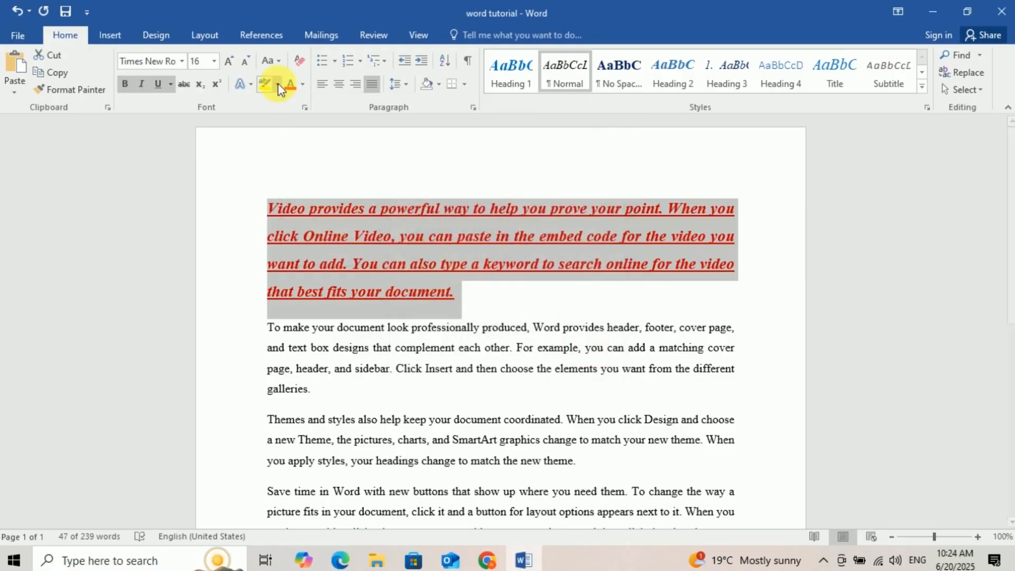
Set the first paragraph's font color to standard Blue and remove its underline
{"action": "left_click", "coordinate": [302, 85]}
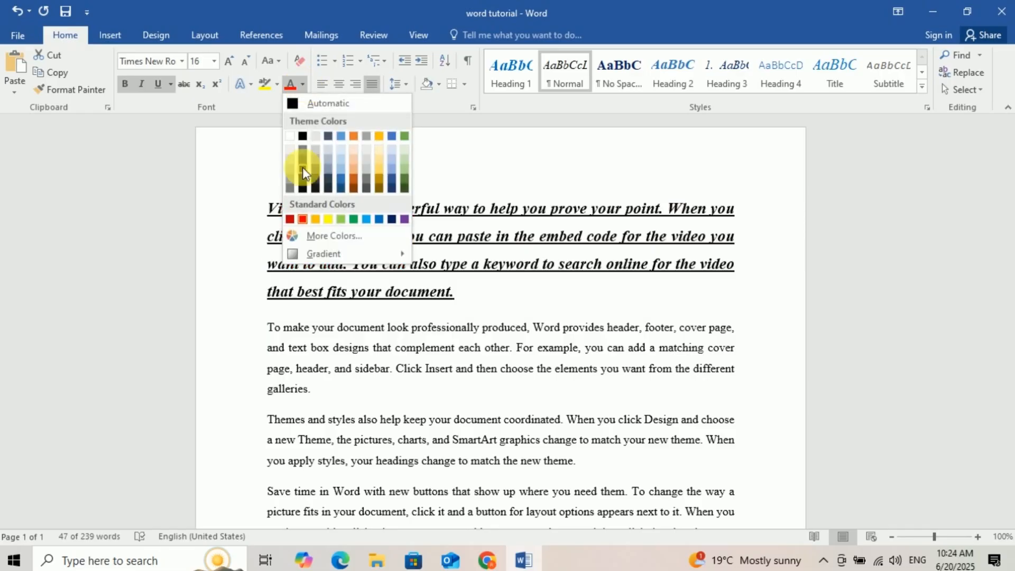
{"action": "left_click", "coordinate": [379, 219]}
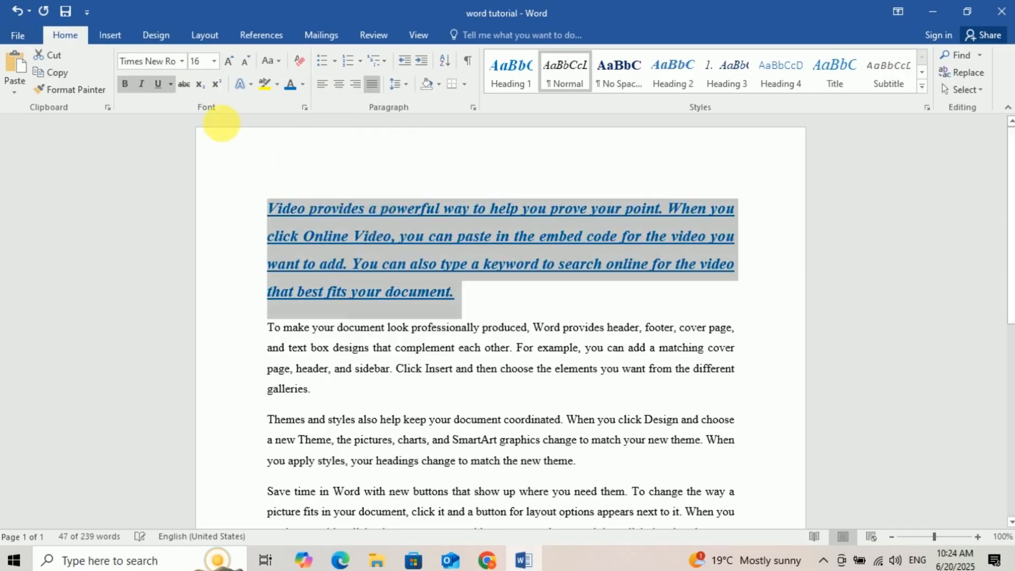
{"action": "left_click", "coordinate": [157, 85]}
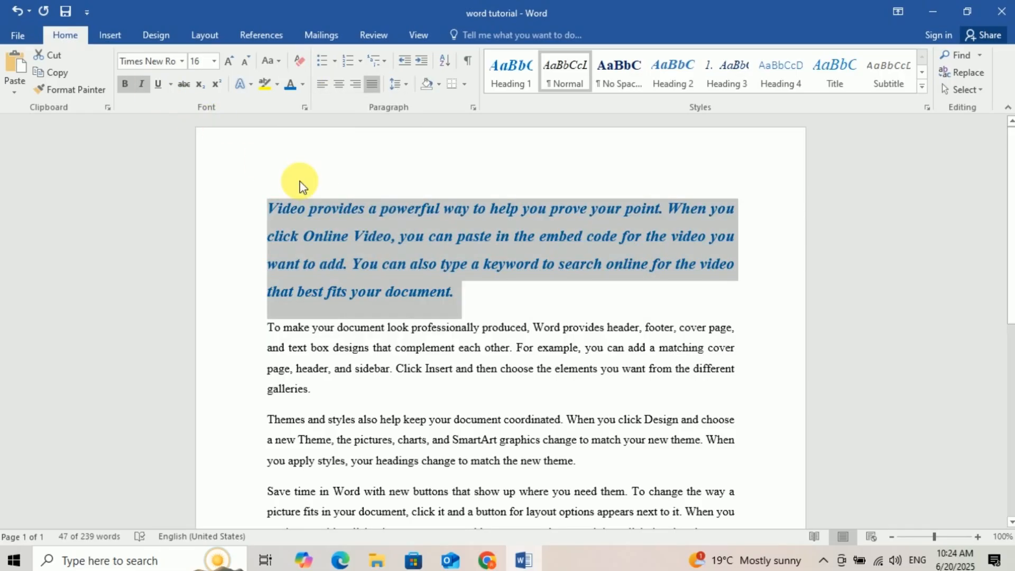
{"action": "left_click", "coordinate": [460, 262]}
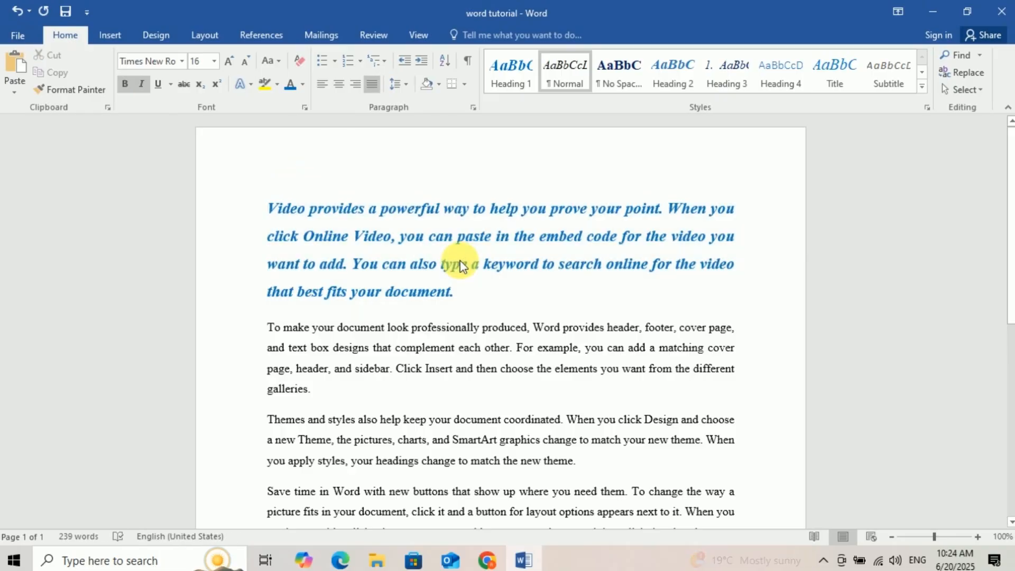
Highlight the words "Online Video" in the first paragraph in yellow
{"action": "scroll", "coordinate": [461, 262], "scroll_direction": "down", "scroll_amount": 2}
{"action": "scroll", "coordinate": [461, 260], "scroll_direction": "up", "scroll_amount": 2}
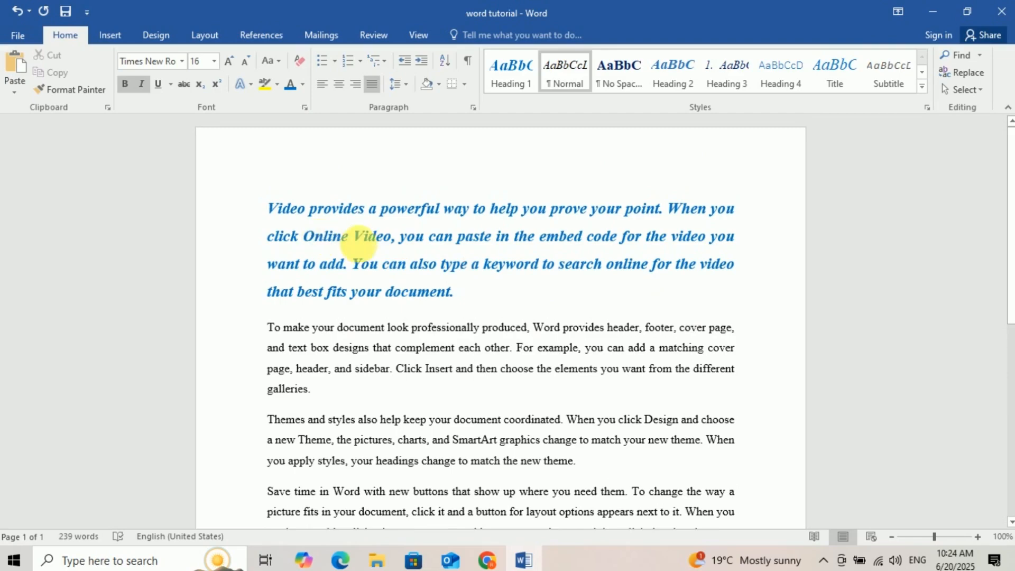
{"action": "left_click_drag", "start_coordinate": [393, 236], "coordinate": [305, 237]}
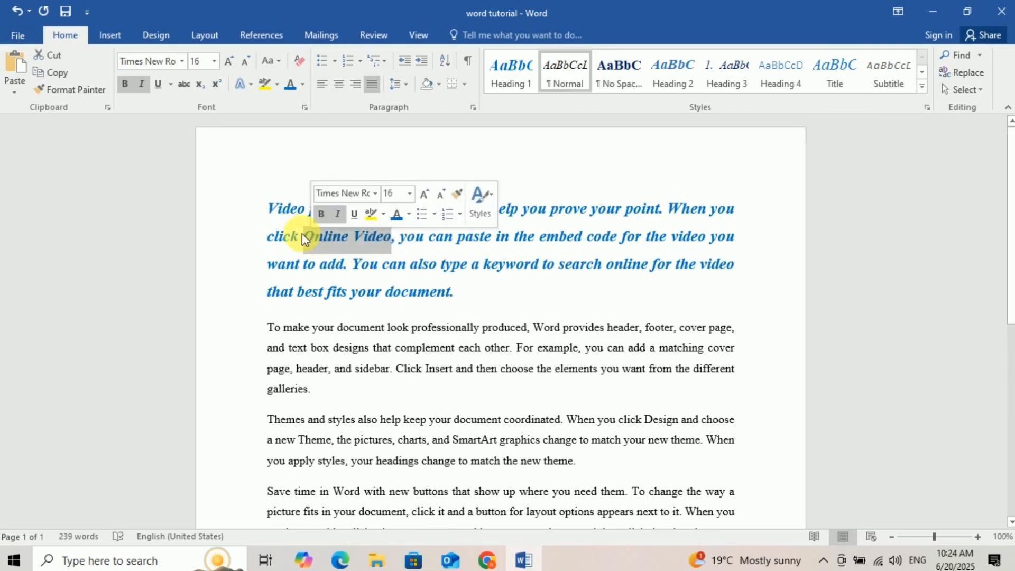
{"action": "left_click", "coordinate": [278, 85]}
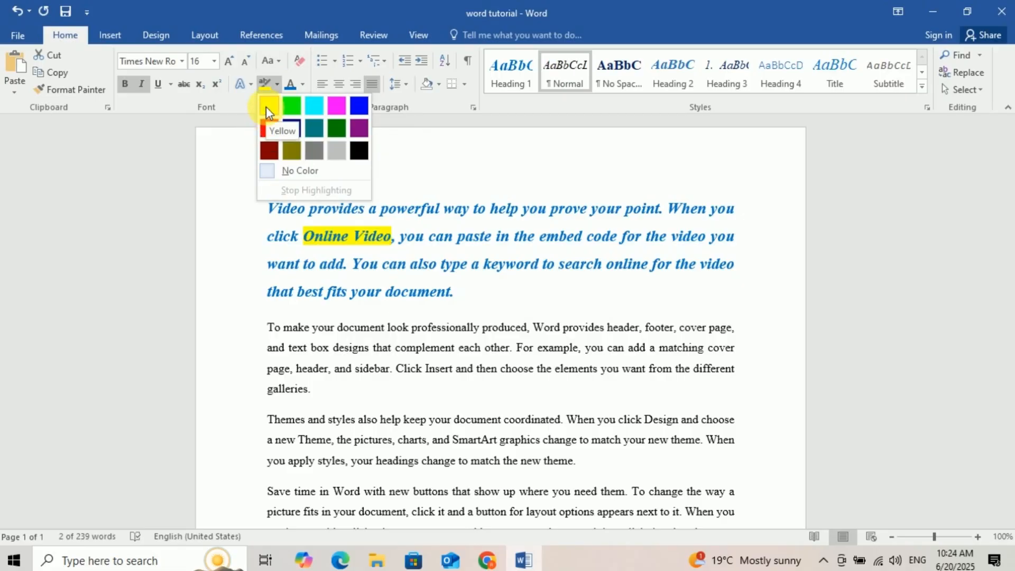
{"action": "left_click", "coordinate": [265, 106]}
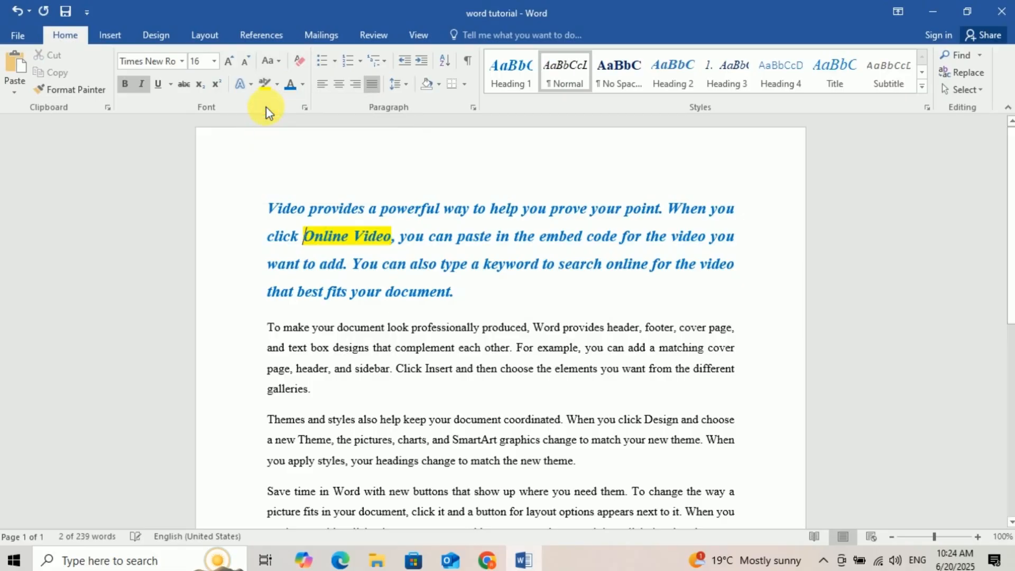
{"action": "left_click", "coordinate": [364, 237]}
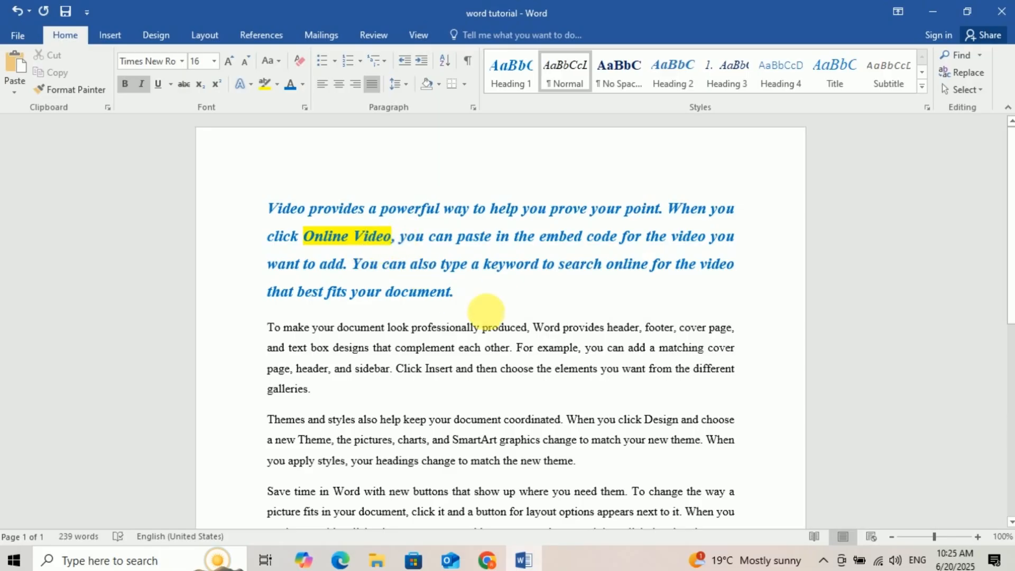
Select the word "document." at the end of the first paragraph and view the available text effects
{"action": "left_click_drag", "start_coordinate": [460, 293], "coordinate": [390, 292]}
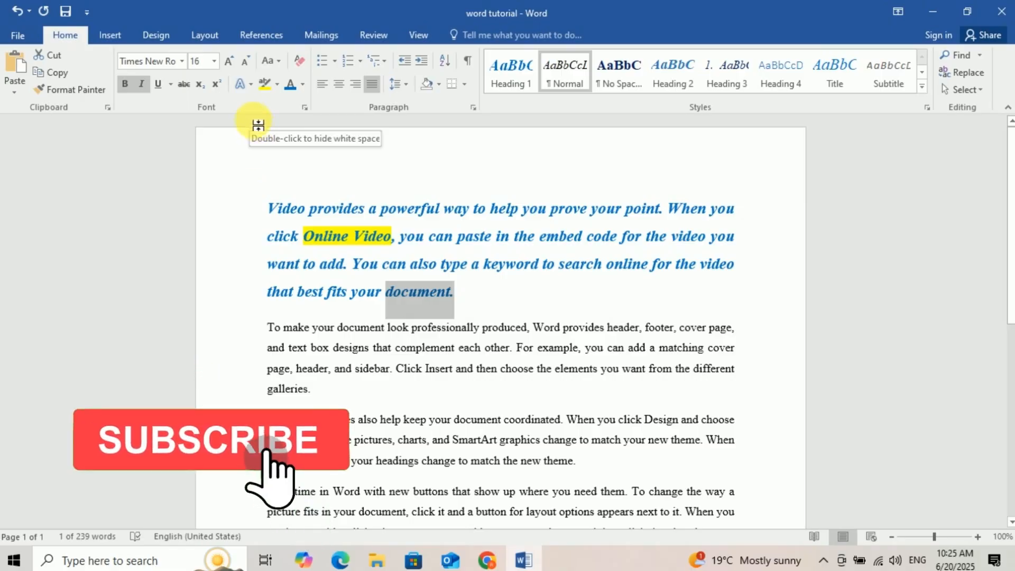
{"action": "left_click", "coordinate": [251, 87]}
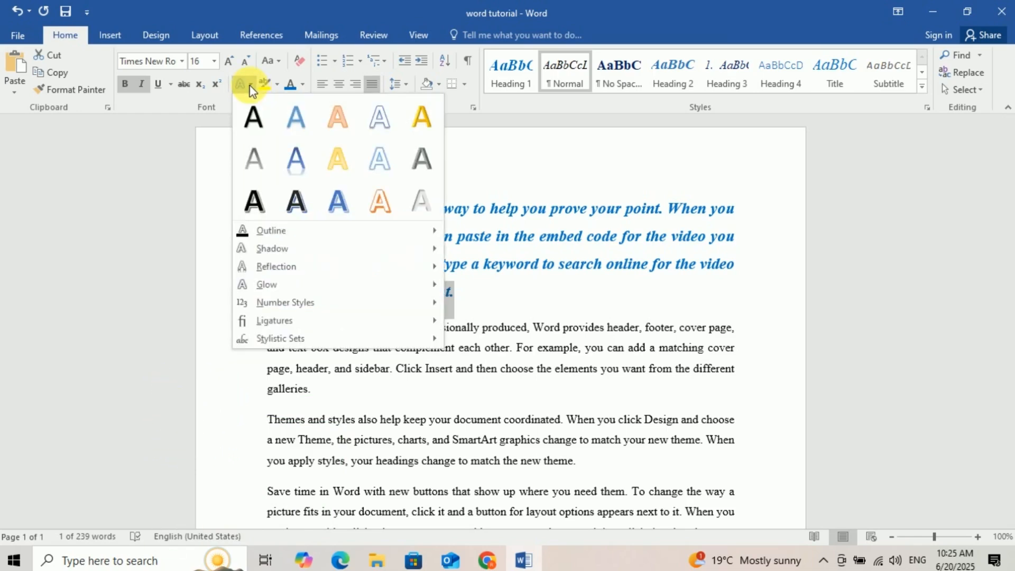
{"action": "left_click", "coordinate": [616, 281]}
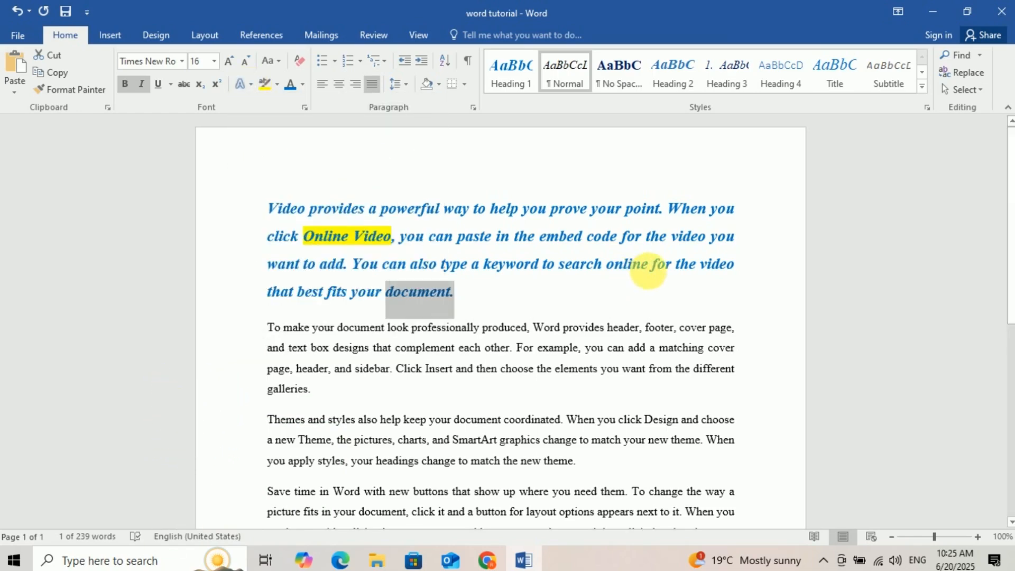
Apply the orange-outlined text effect to the words "search online" in the first paragraph
{"action": "left_click", "coordinate": [644, 264]}
{"action": "left_click_drag", "start_coordinate": [644, 264], "coordinate": [570, 268]}
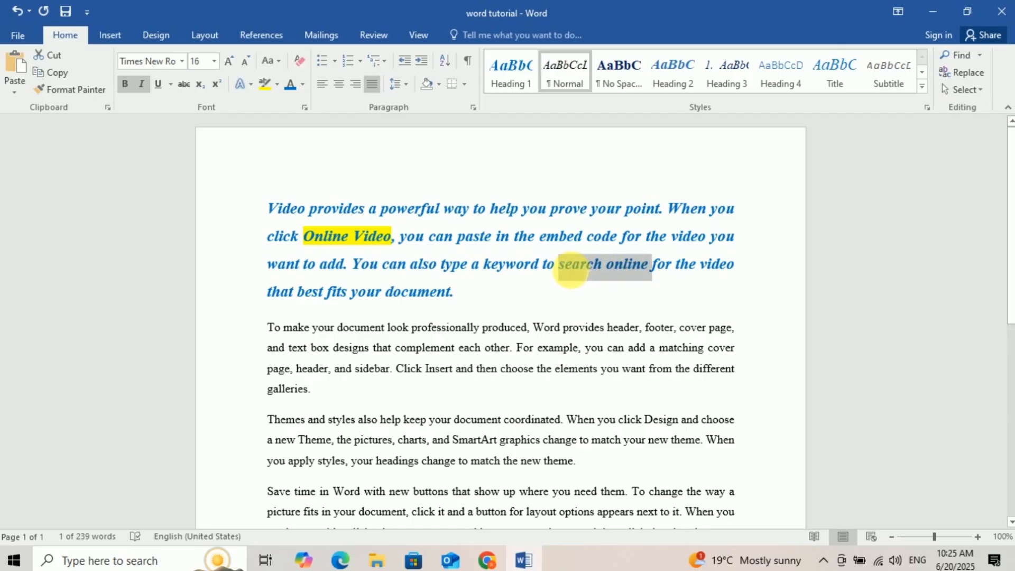
{"action": "left_click", "coordinate": [251, 86]}
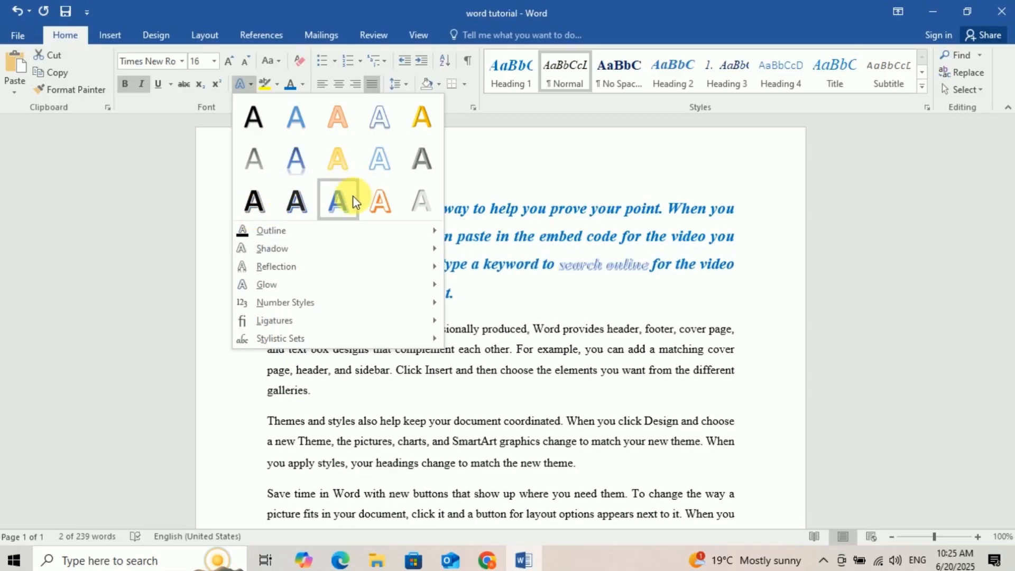
{"action": "left_click", "coordinate": [379, 200]}
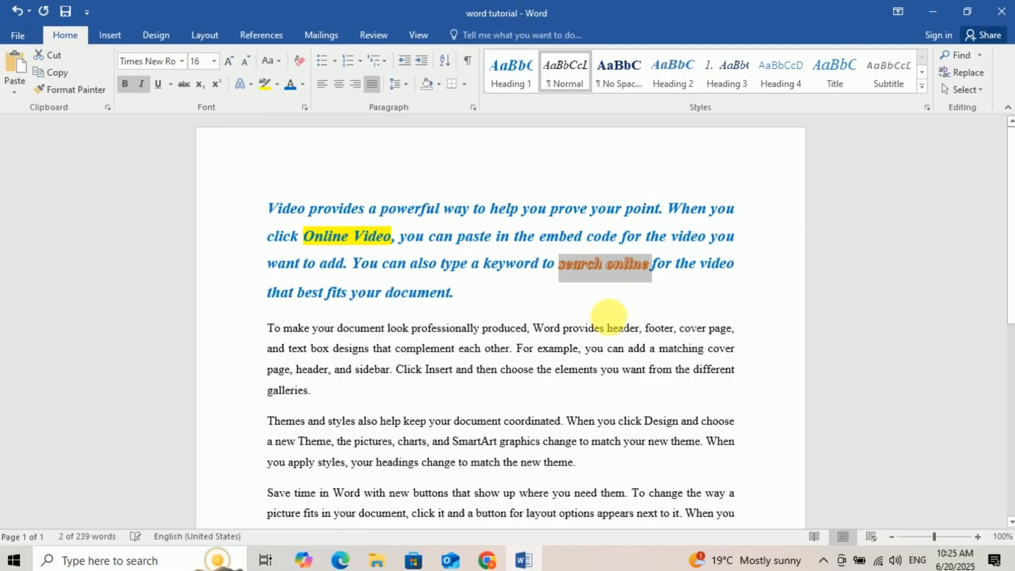
{"action": "left_click", "coordinate": [589, 296]}
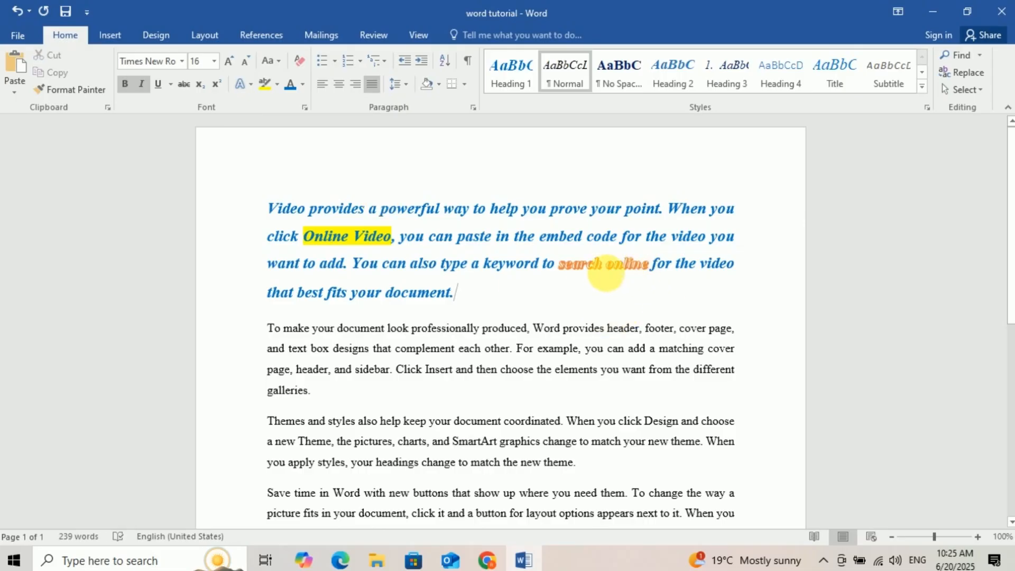
{"action": "left_click", "coordinate": [574, 266]}
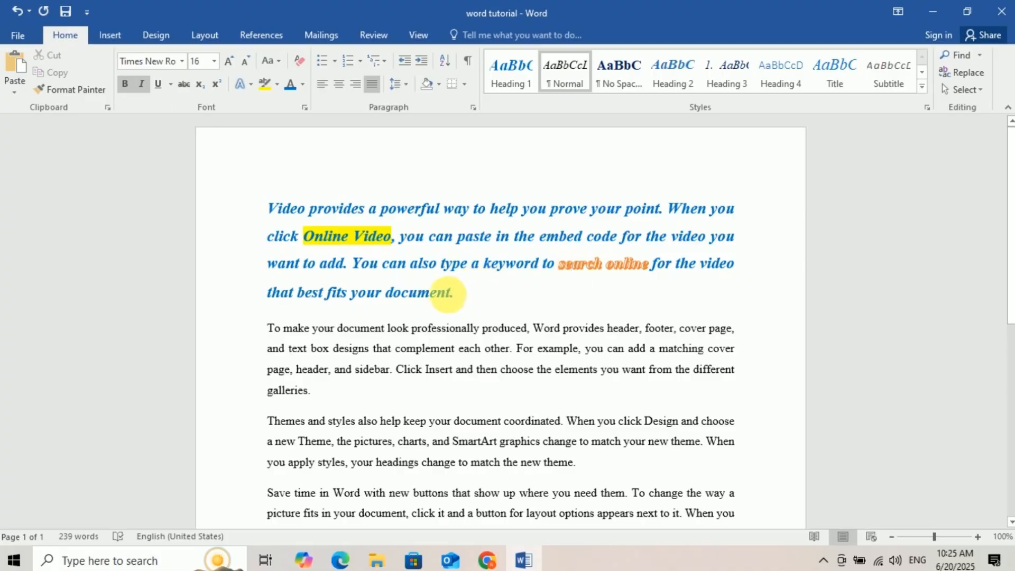
Remove the first paragraph's bold, and try switching its italic and underline on and off
{"action": "double_click", "coordinate": [201, 200]}
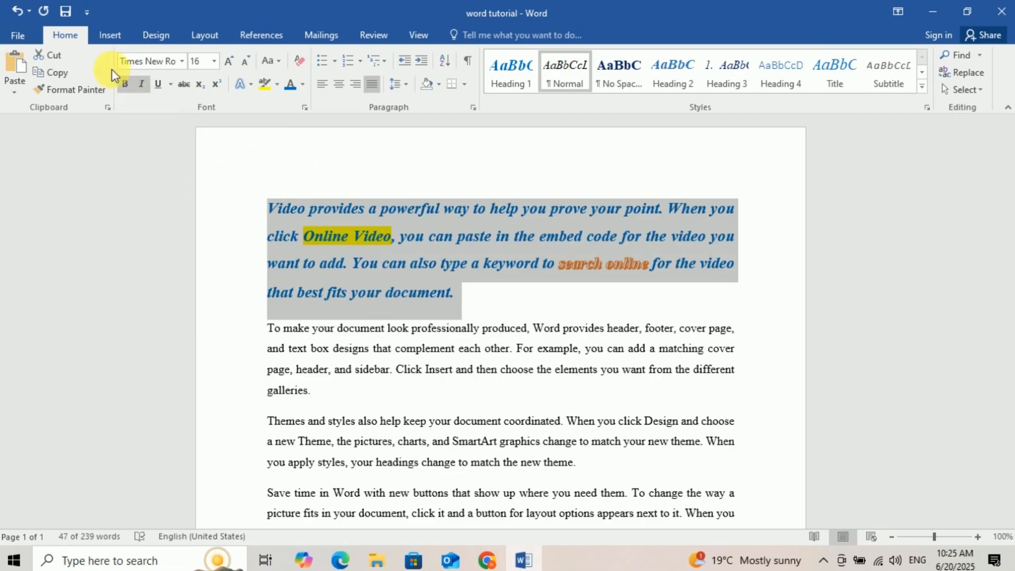
{"action": "left_click", "coordinate": [125, 85]}
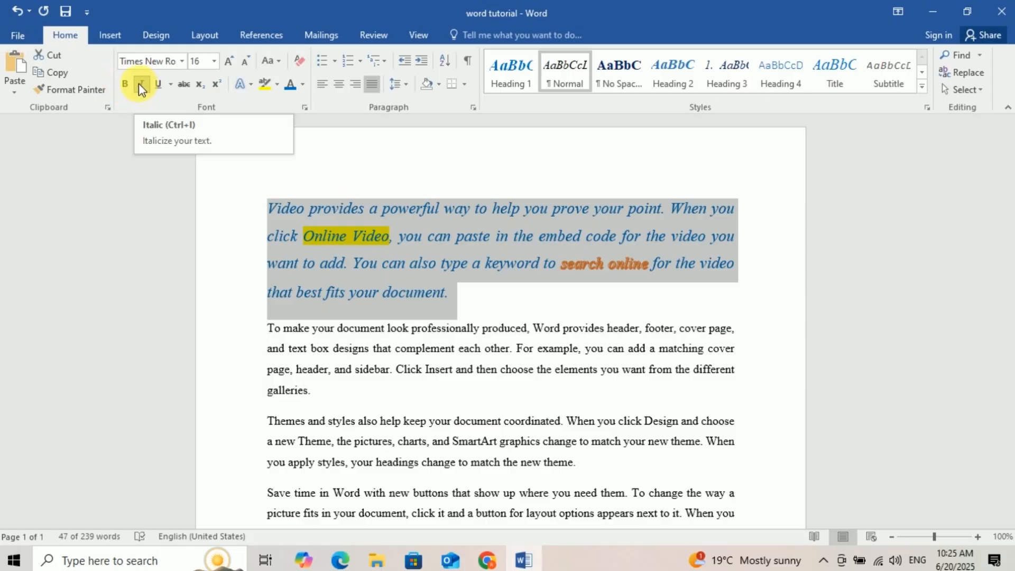
{"action": "left_click", "coordinate": [138, 84]}
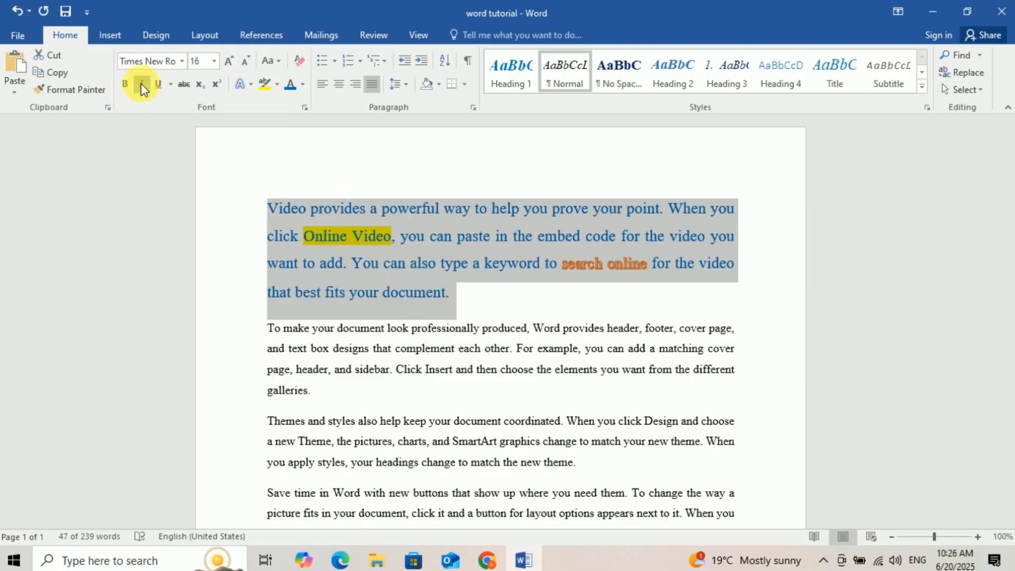
{"action": "left_click", "coordinate": [141, 84]}
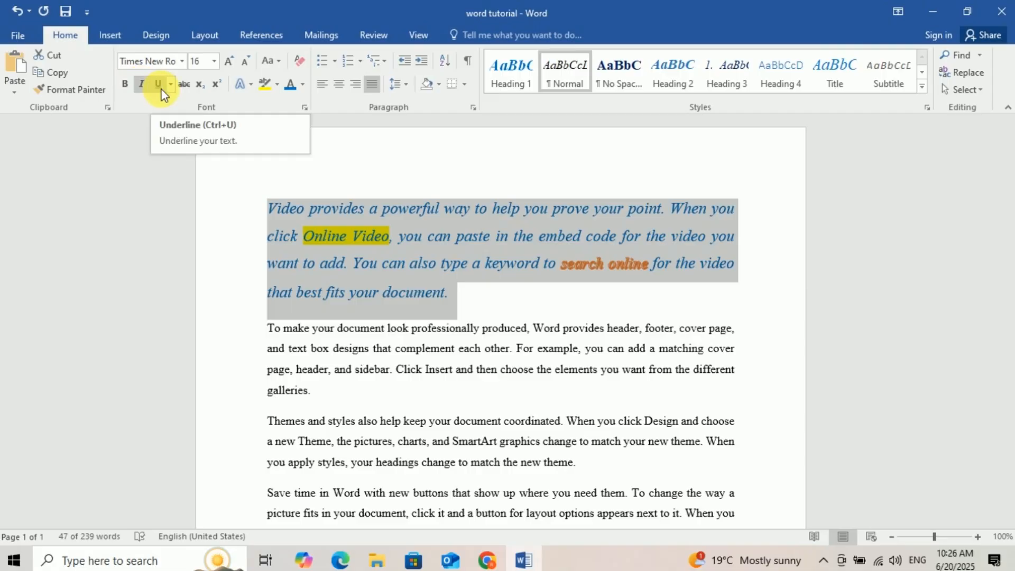
{"action": "left_click", "coordinate": [159, 86]}
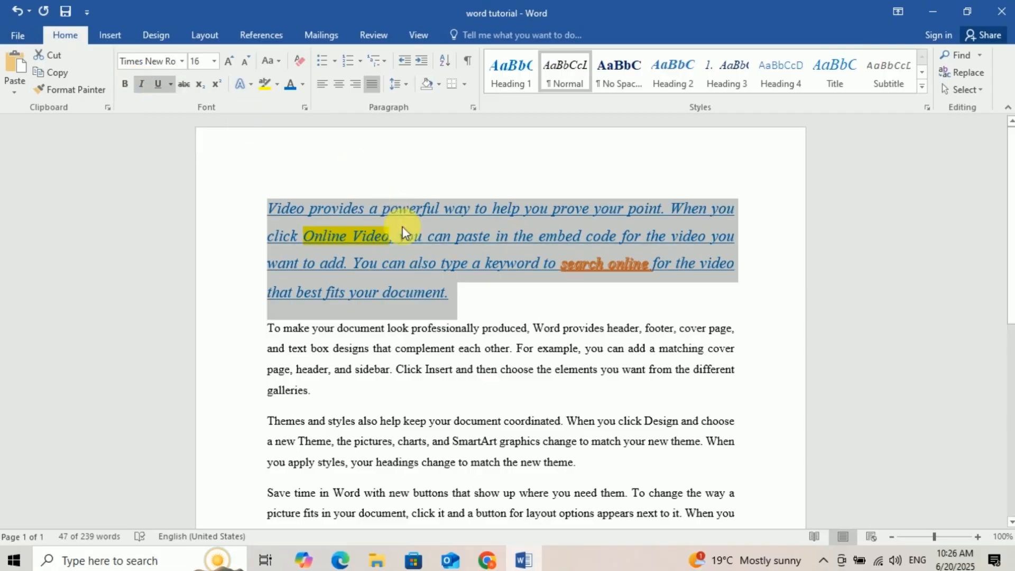
{"action": "left_click", "coordinate": [159, 84]}
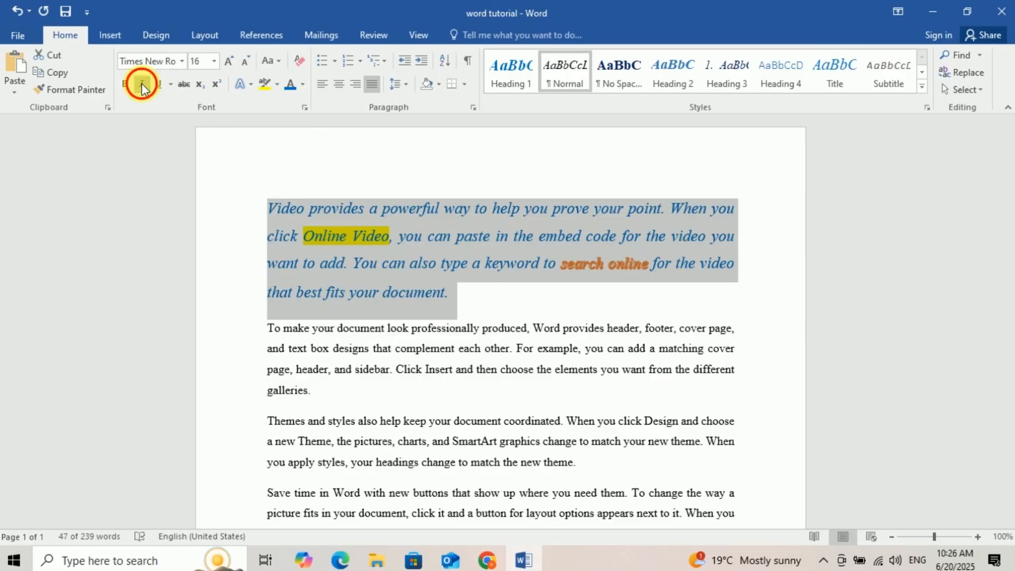
Remove the italic from the first paragraph and make it bold
{"action": "left_click", "coordinate": [142, 83]}
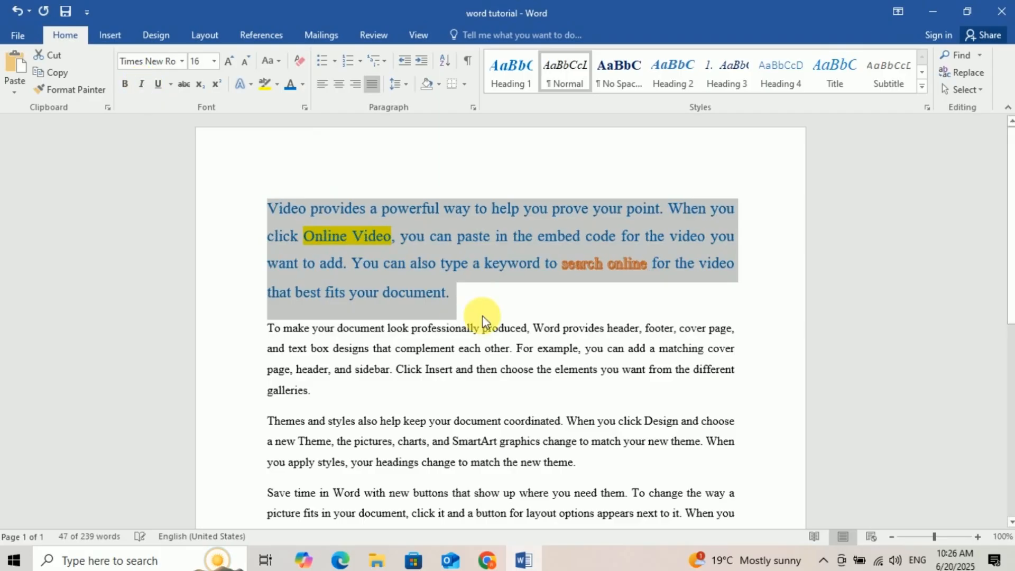
{"action": "left_click", "coordinate": [125, 86]}
{"action": "left_click", "coordinate": [528, 289]}
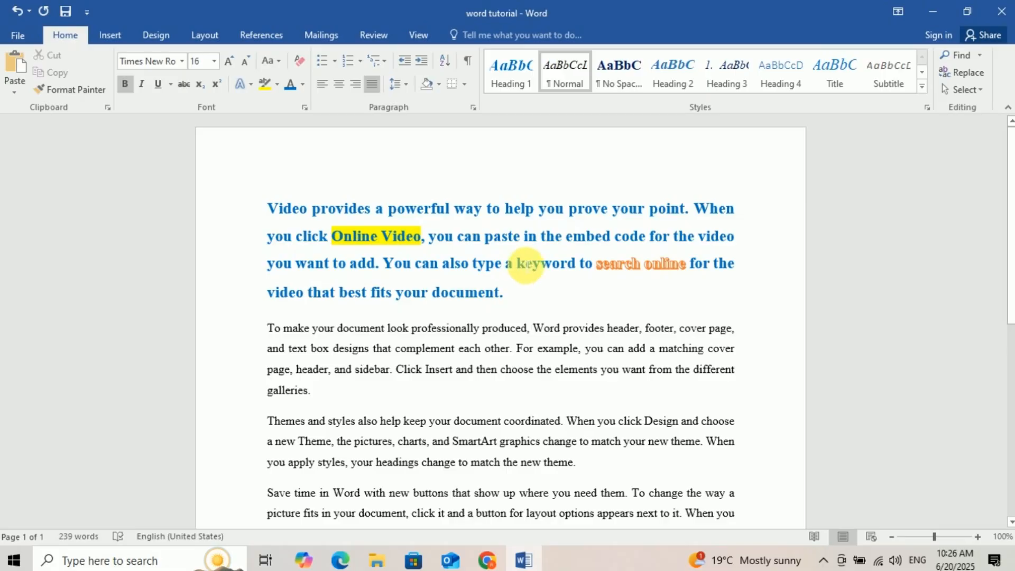
Try Sentence case on the first paragraph, followed by UPPERCASE
{"action": "triple_click", "coordinate": [502, 292]}
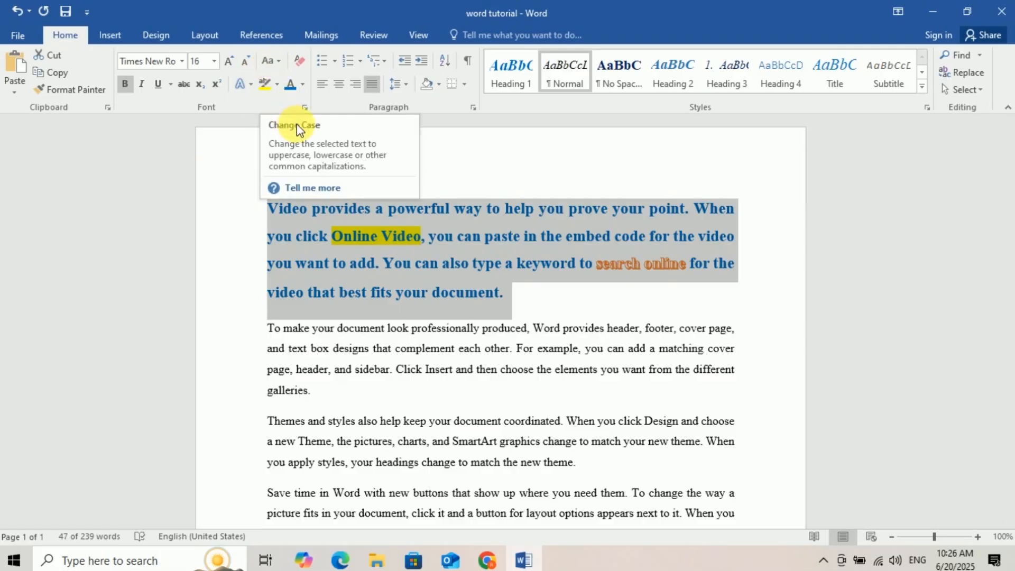
{"action": "left_click", "coordinate": [277, 63]}
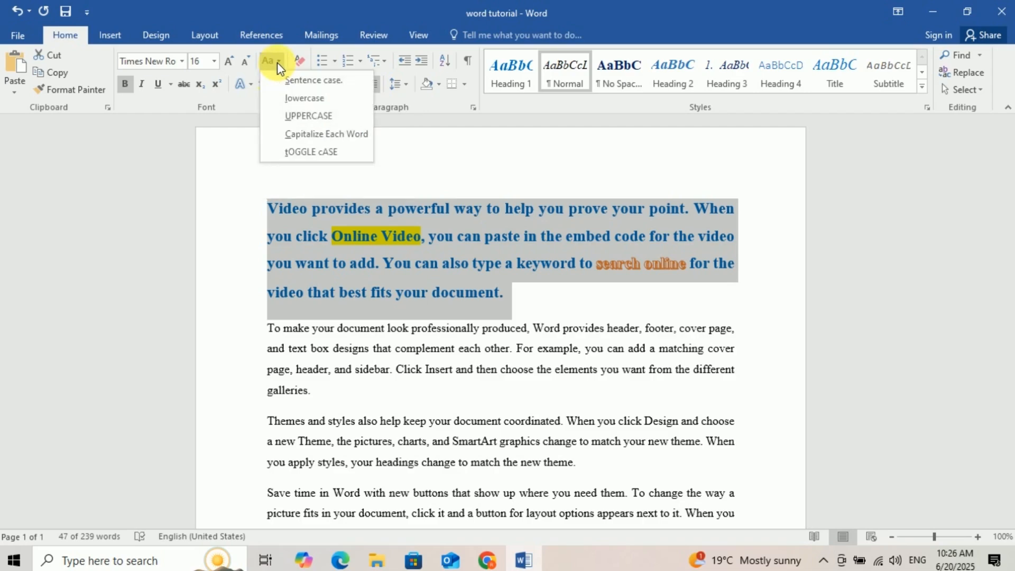
{"action": "left_click", "coordinate": [315, 83]}
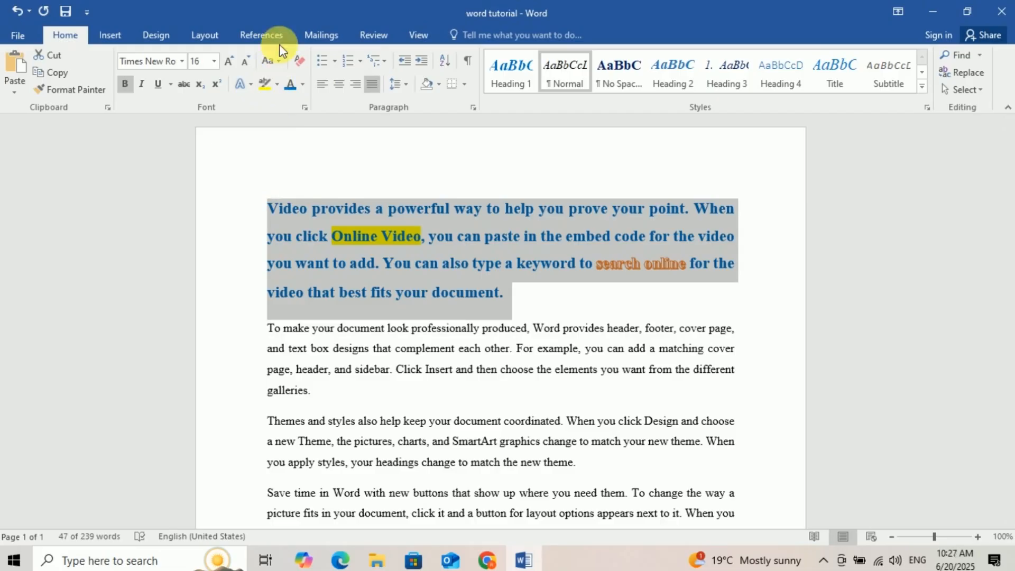
{"action": "left_click", "coordinate": [279, 63]}
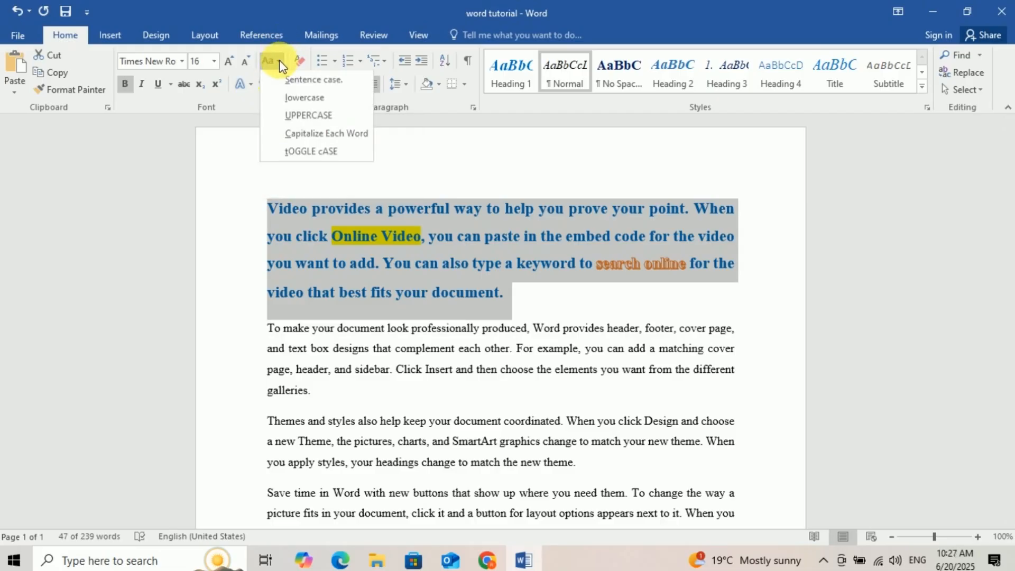
{"action": "left_click", "coordinate": [305, 116]}
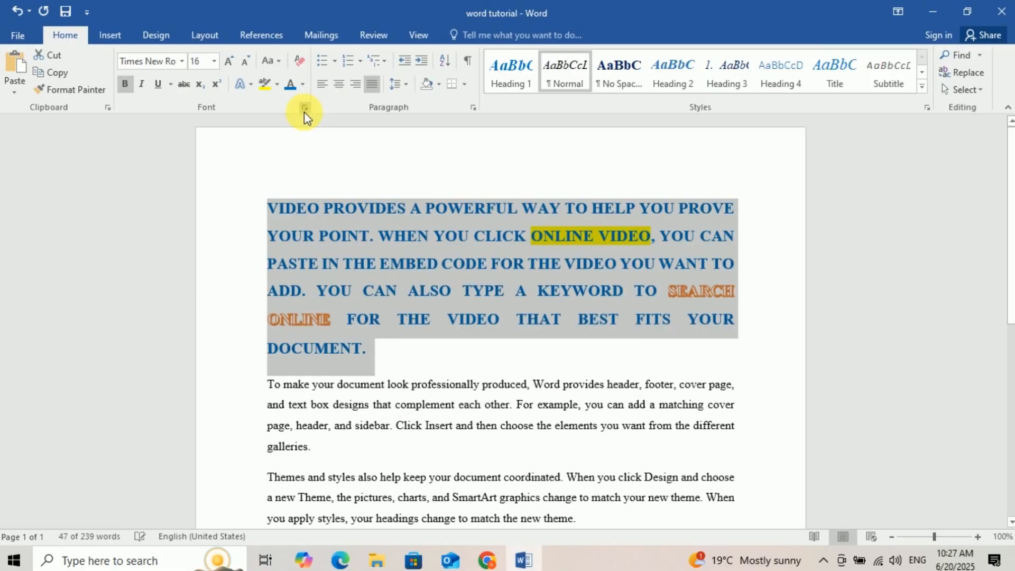
Change the first paragraph's case to lowercase, followed by Capitalize Each Word
{"action": "left_click", "coordinate": [280, 60]}
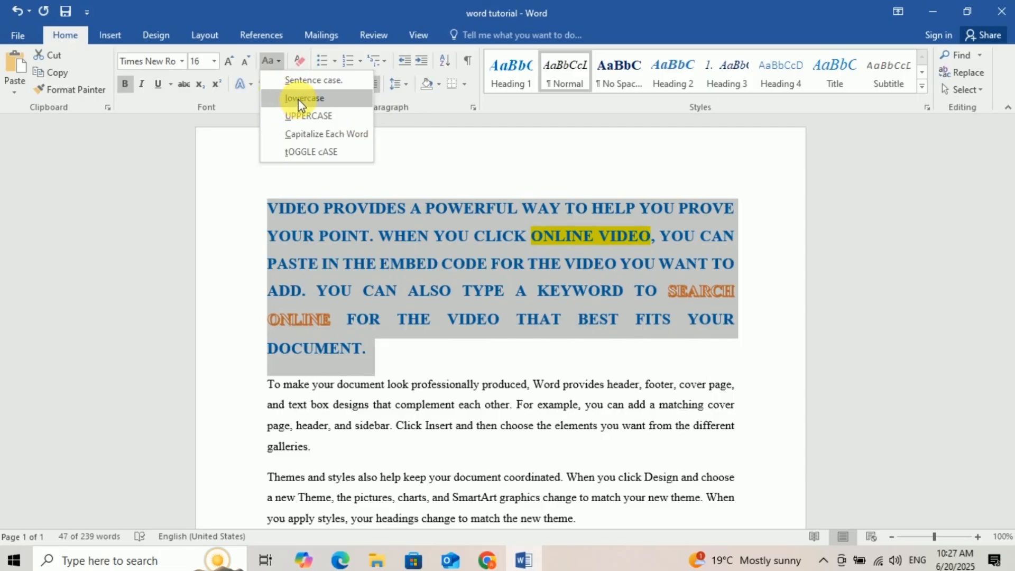
{"action": "left_click", "coordinate": [298, 99]}
{"action": "left_click", "coordinate": [277, 62]}
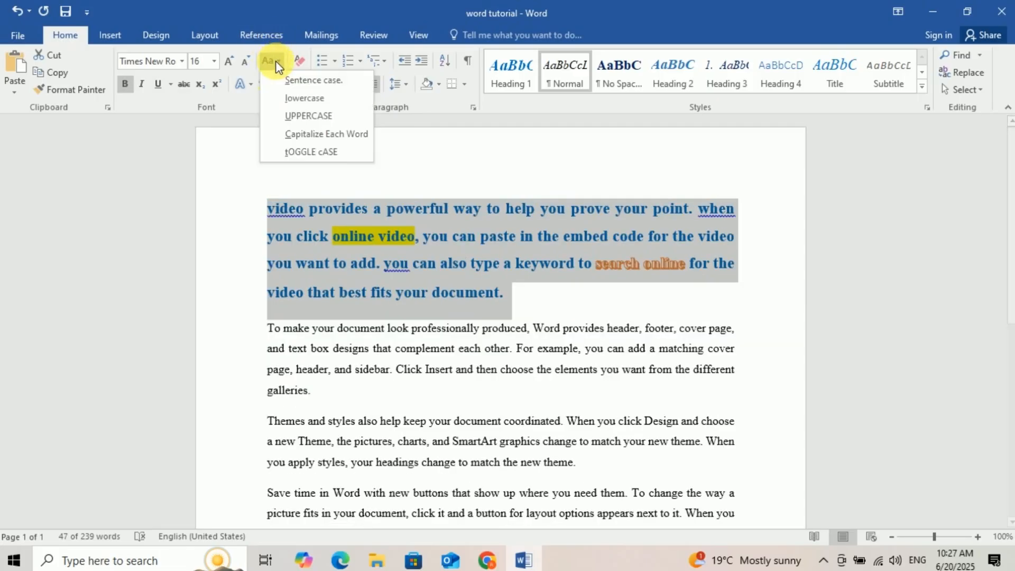
{"action": "left_click", "coordinate": [326, 134]}
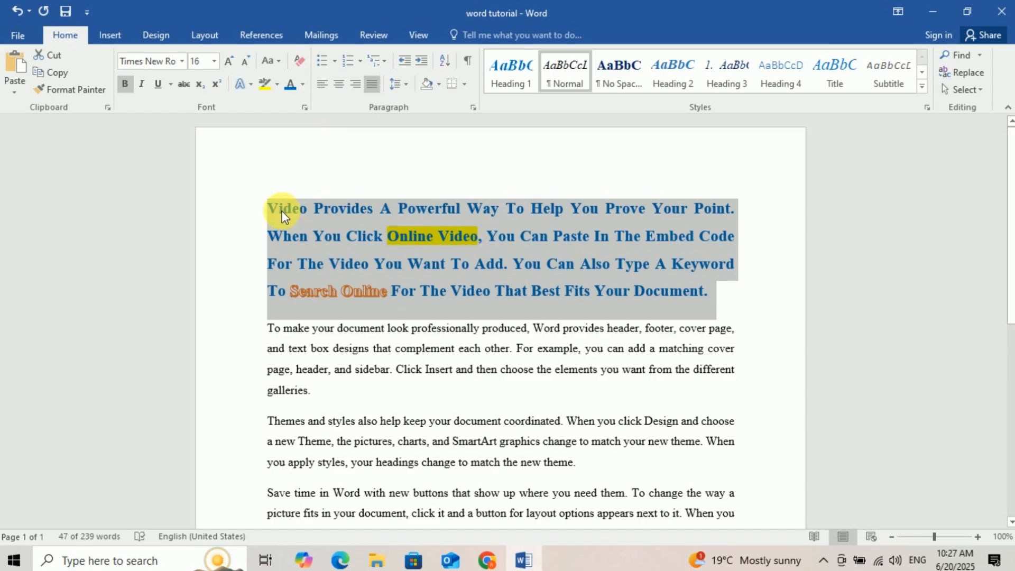
{"action": "left_click", "coordinate": [331, 208]}
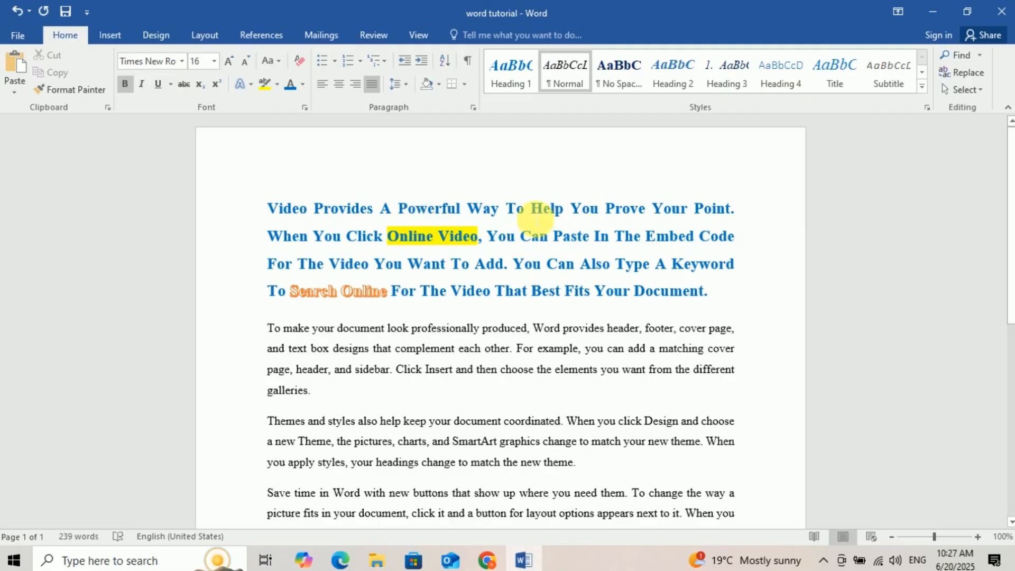
Change the whole first paragraph to tOGGLE cASE
{"action": "triple_click", "coordinate": [716, 294]}
{"action": "left_click", "coordinate": [268, 60]}
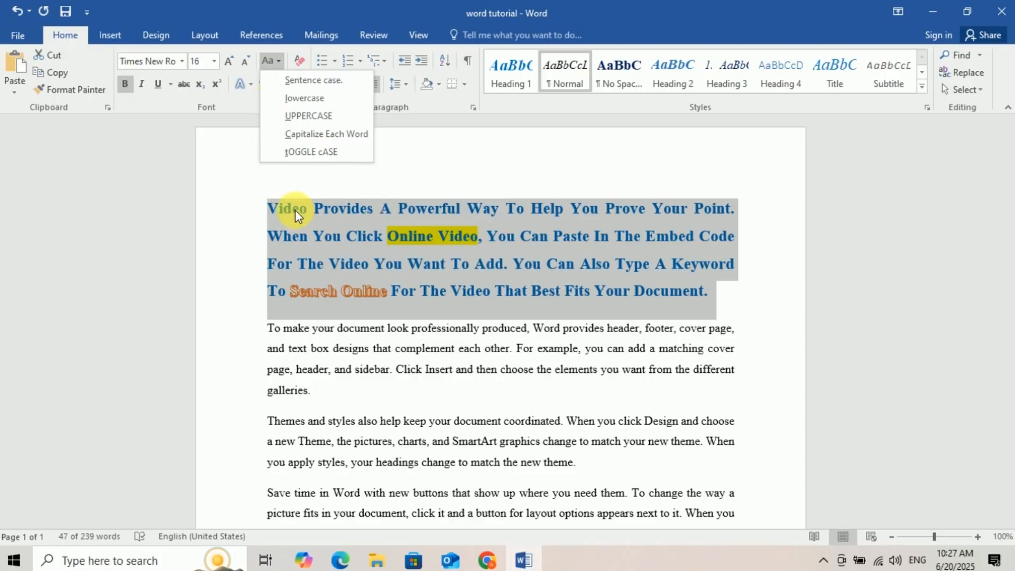
{"action": "left_click", "coordinate": [299, 154]}
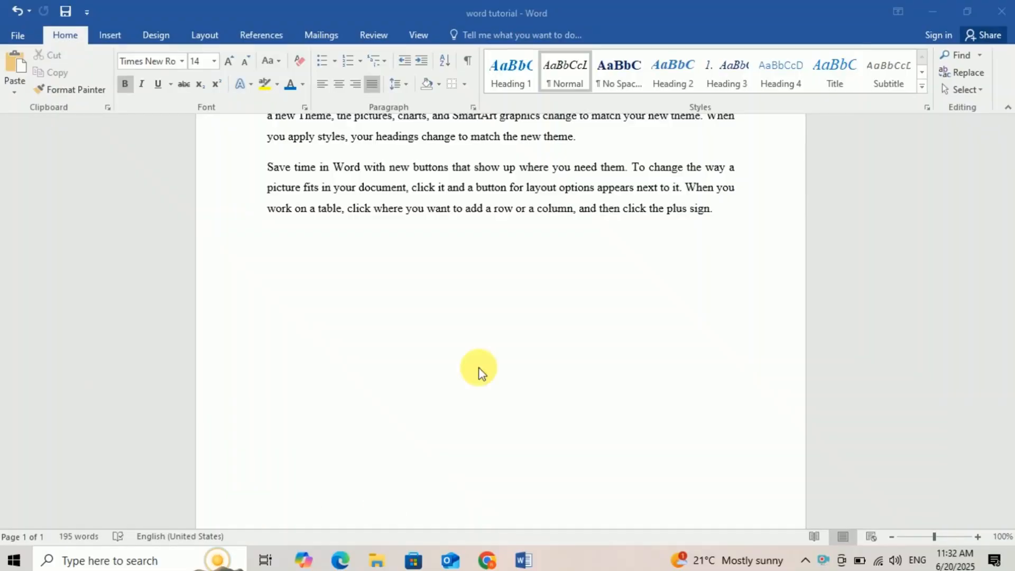
Delete the "GGMINFO" line between the first paragraph and the paragraph starting "To make your document"
{"action": "left_click", "coordinate": [524, 310]}
{"action": "scroll", "coordinate": [527, 317], "scroll_direction": "up", "scroll_amount": 1}
{"action": "scroll", "coordinate": [527, 317], "scroll_direction": "up", "scroll_amount": 5}
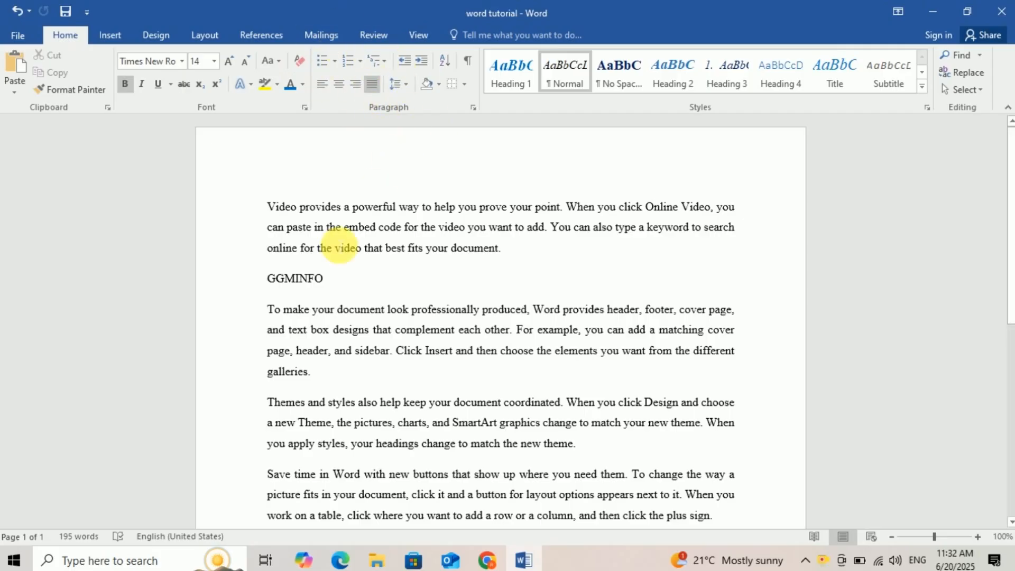
{"action": "left_click", "coordinate": [206, 277]}
{"action": "key", "text": "Delete"}
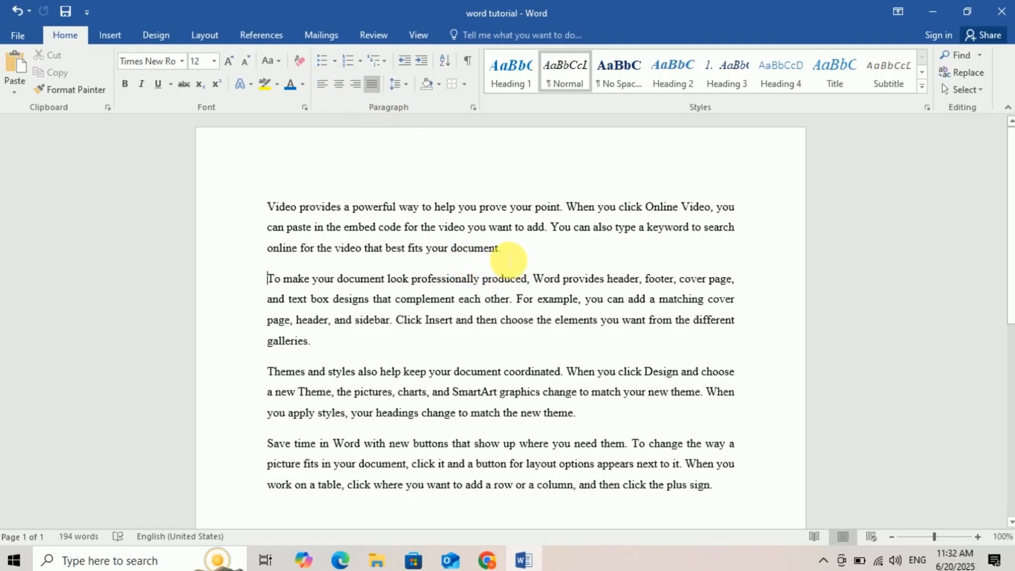
Add a new line reading "GGMINFO" directly below the first paragraph
{"action": "left_click", "coordinate": [501, 248]}
{"action": "key", "text": "Return"}
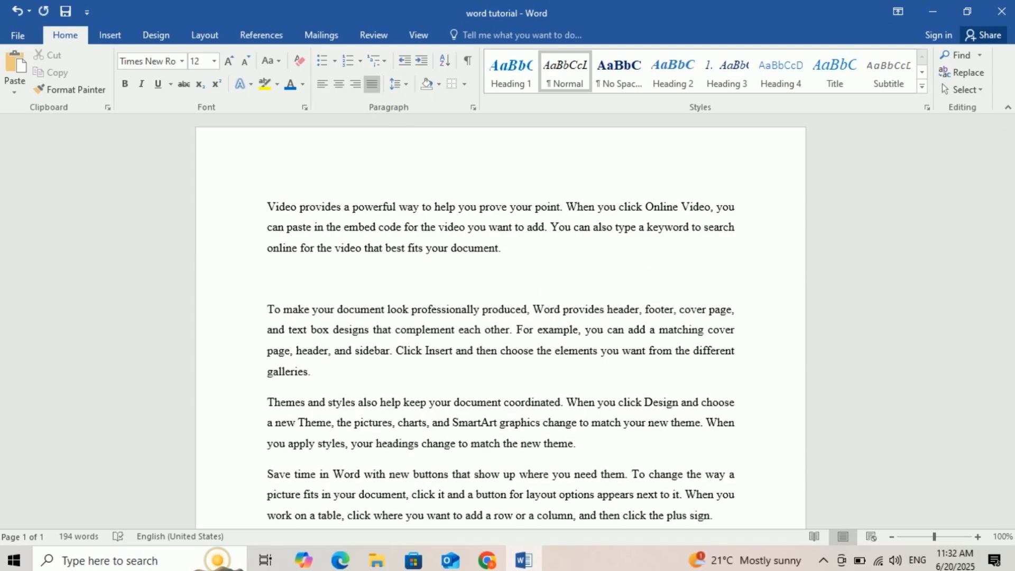
{"action": "type", "text": "GGMINFO"}
Try left, center, right and justified alignment in turn on the "GGMINFO" line
{"action": "left_click_drag", "start_coordinate": [324, 277], "coordinate": [267, 278]}
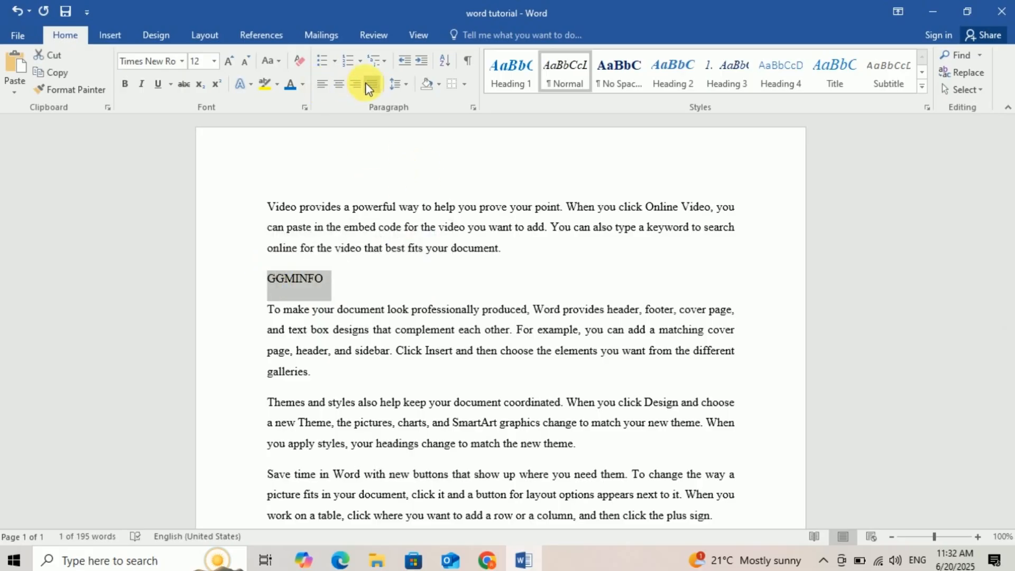
{"action": "left_click", "coordinate": [321, 90]}
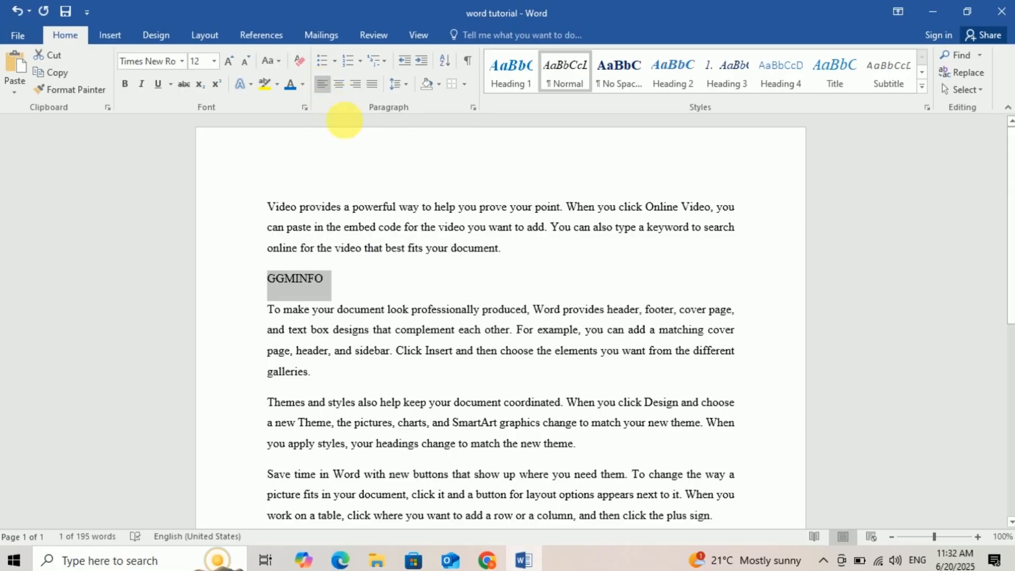
{"action": "left_click", "coordinate": [340, 84]}
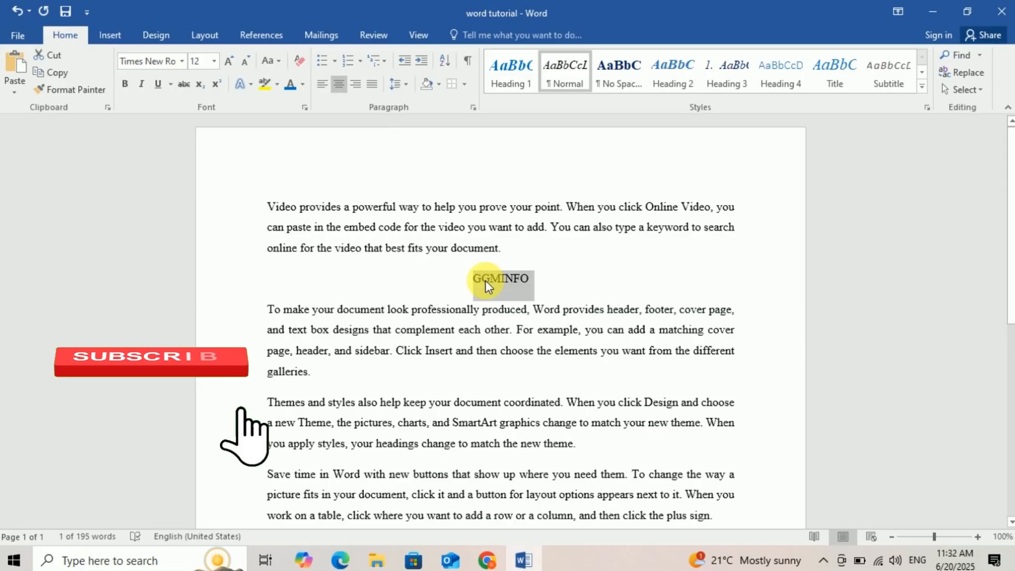
{"action": "left_click", "coordinate": [353, 83]}
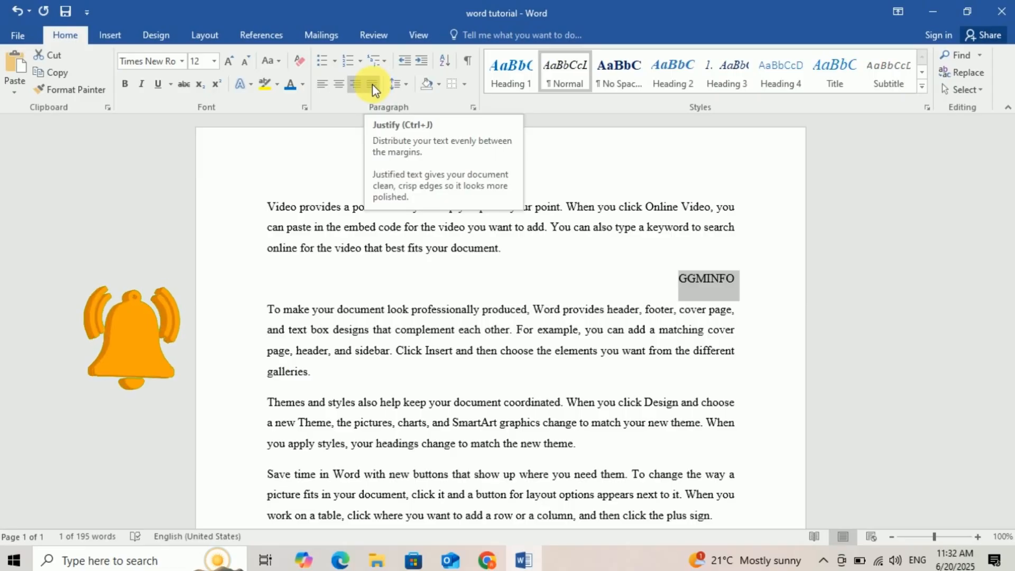
{"action": "left_click", "coordinate": [372, 84]}
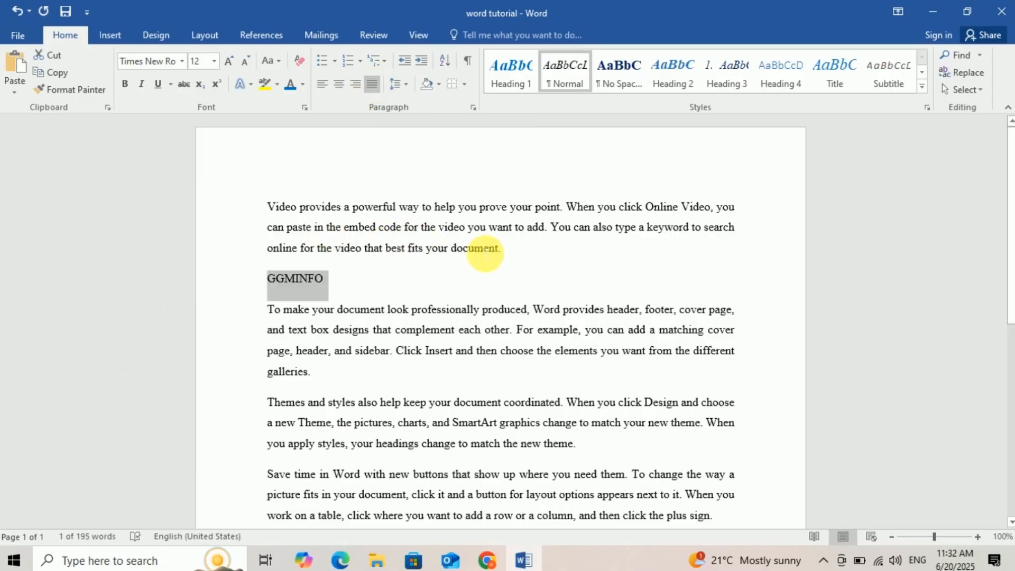
Center the "GGMINFO" line below the first paragraph
{"action": "left_click", "coordinate": [483, 248]}
{"action": "left_click_drag", "start_coordinate": [517, 256], "coordinate": [328, 206]}
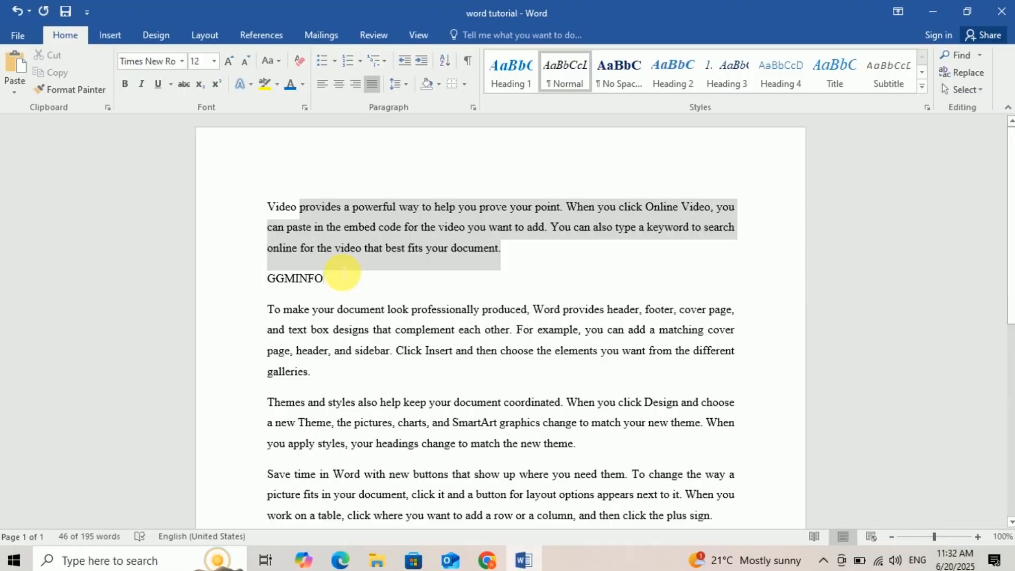
{"action": "left_click", "coordinate": [339, 268]}
{"action": "left_click_drag", "start_coordinate": [335, 282], "coordinate": [267, 278]}
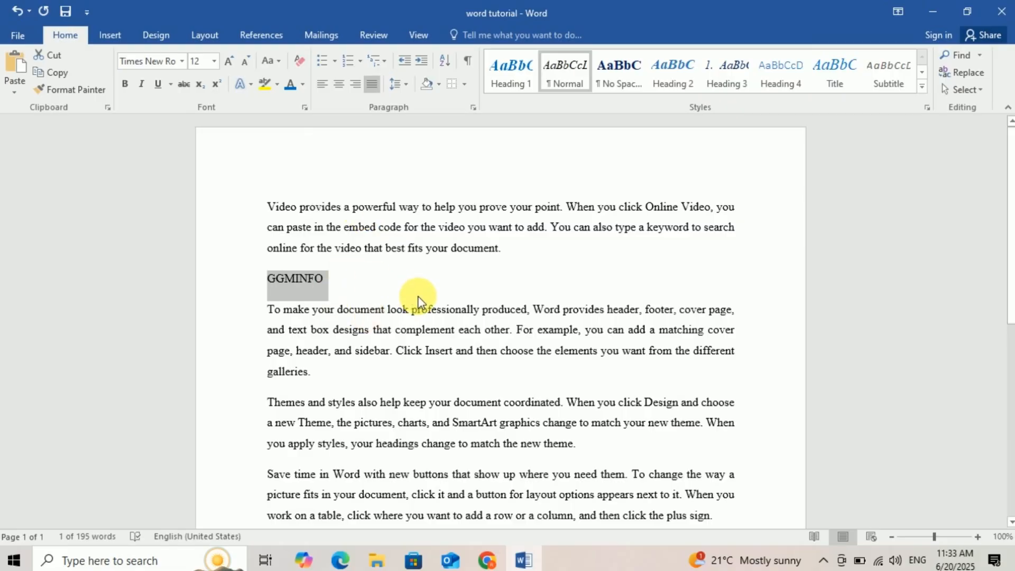
{"action": "key", "text": "ctrl+e"}
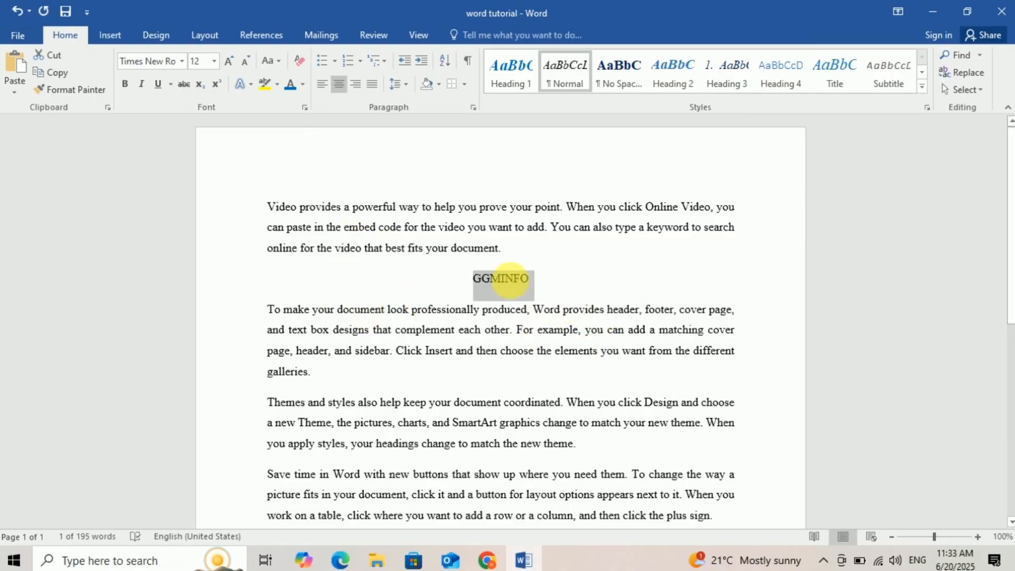
Try centered and left alignment on the first paragraph, and return it to justified
{"action": "left_click", "coordinate": [539, 281]}
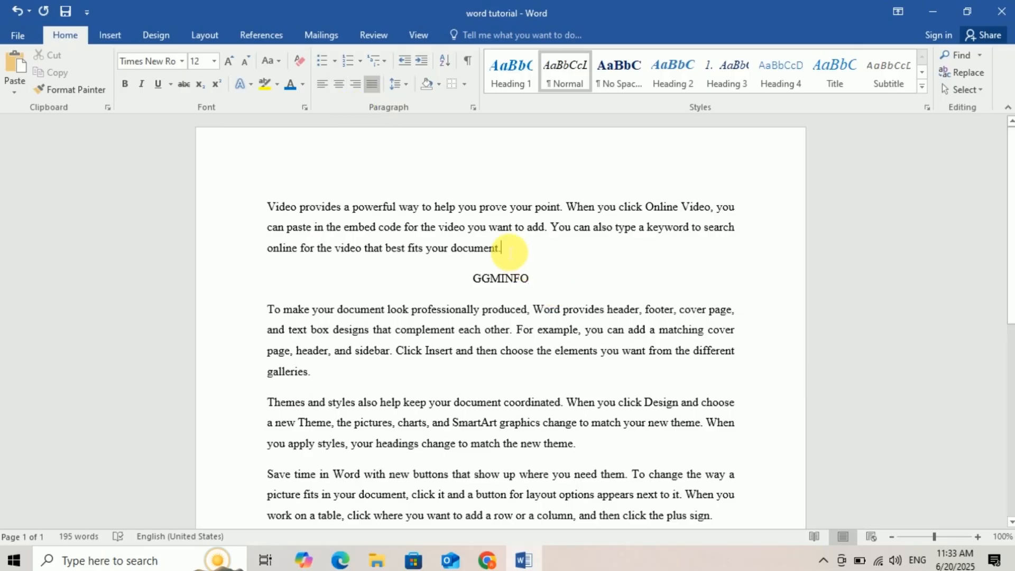
{"action": "double_click", "coordinate": [243, 214]}
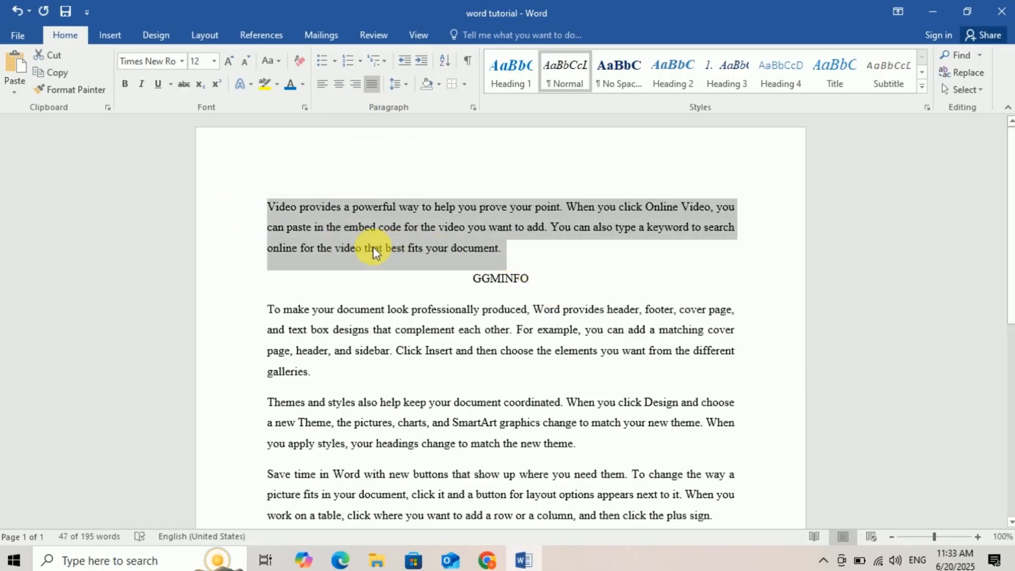
{"action": "left_click", "coordinate": [337, 87]}
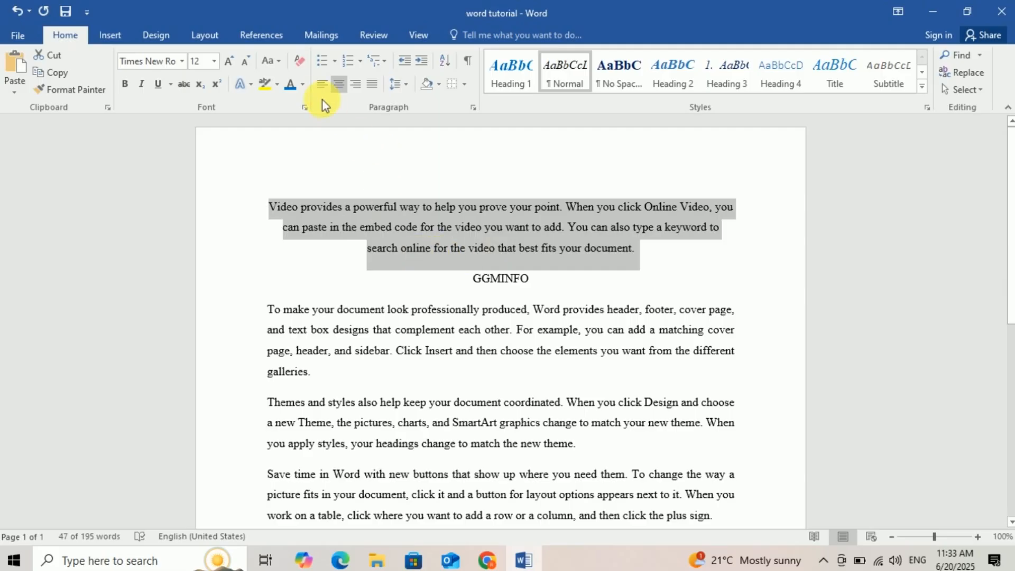
{"action": "left_click", "coordinate": [320, 85]}
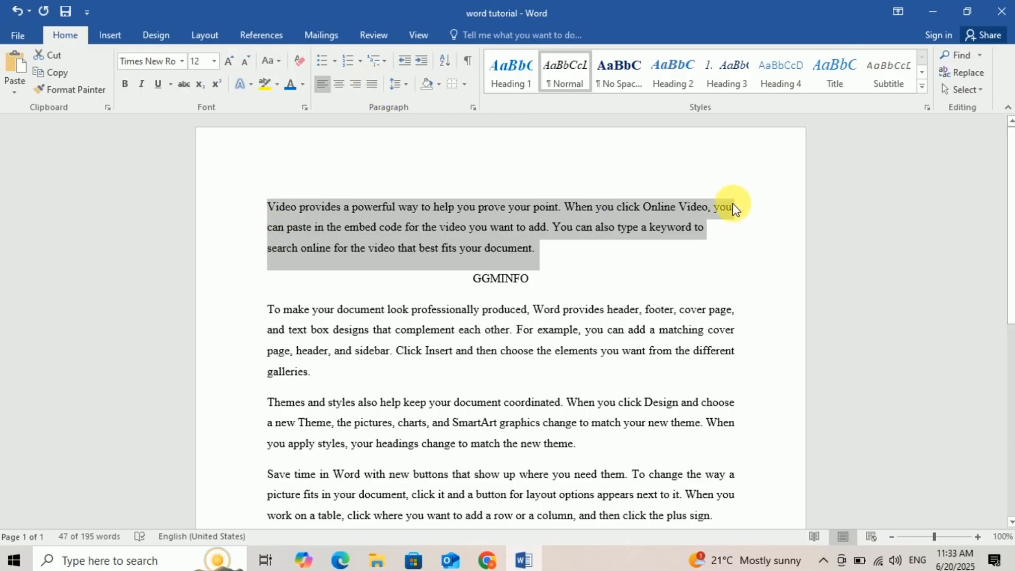
{"action": "left_click", "coordinate": [372, 84]}
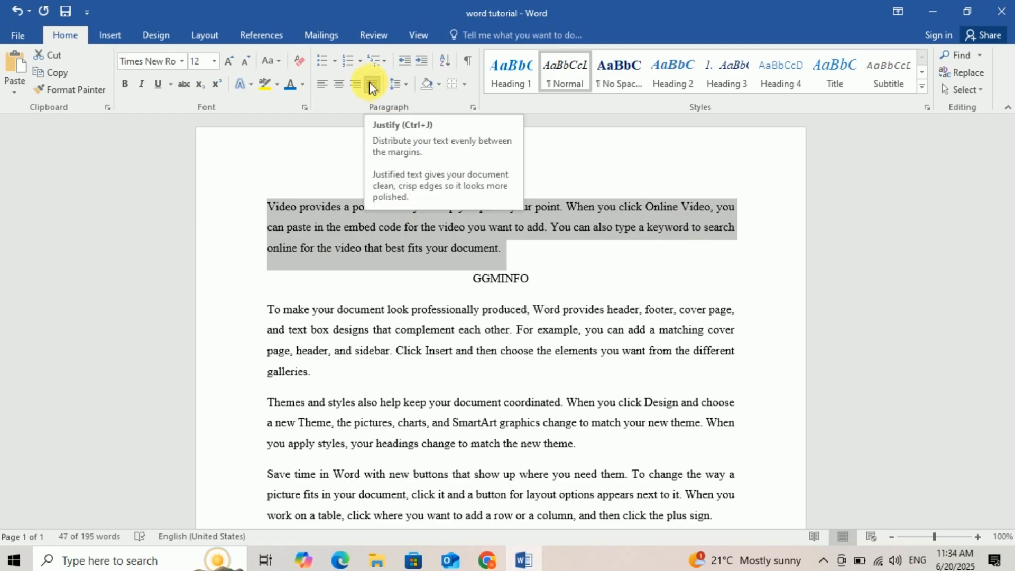
{"action": "left_click", "coordinate": [482, 251]}
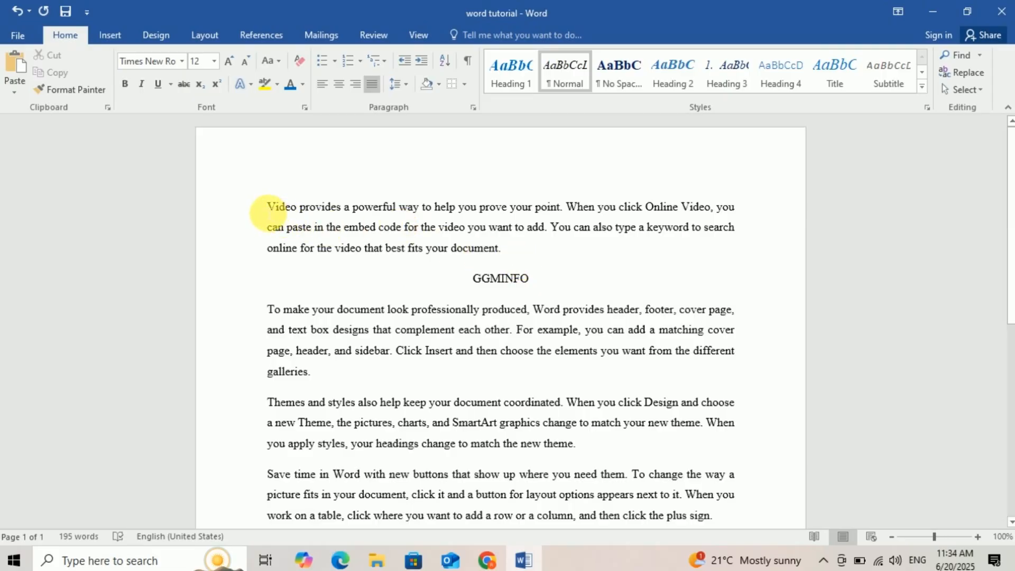
{"action": "left_click_drag", "start_coordinate": [268, 206], "coordinate": [732, 206]}
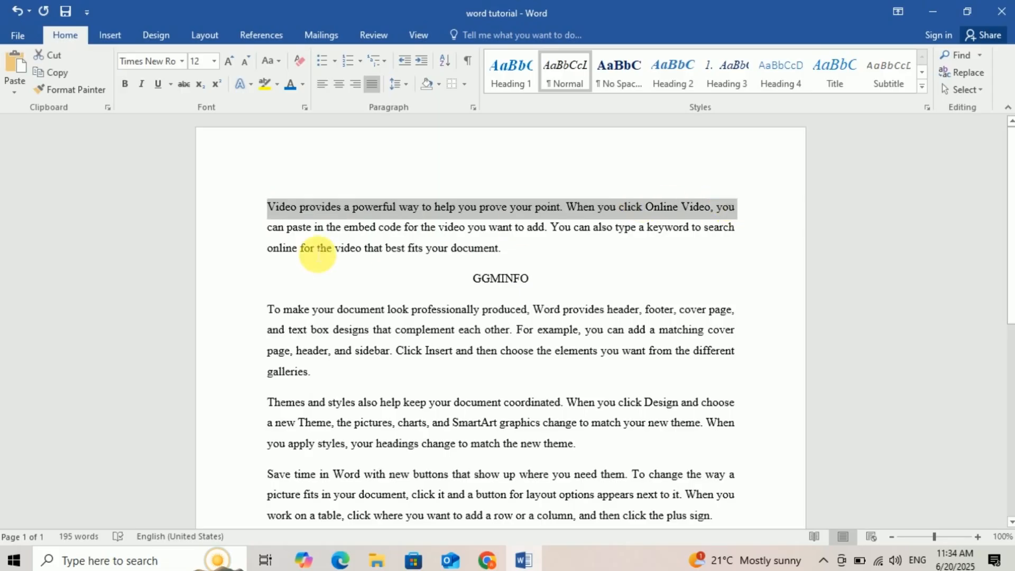
{"action": "left_click", "coordinate": [278, 246]}
{"action": "left_click_drag", "start_coordinate": [268, 227], "coordinate": [420, 227]}
{"action": "left_click_drag", "start_coordinate": [584, 232], "coordinate": [690, 228]}
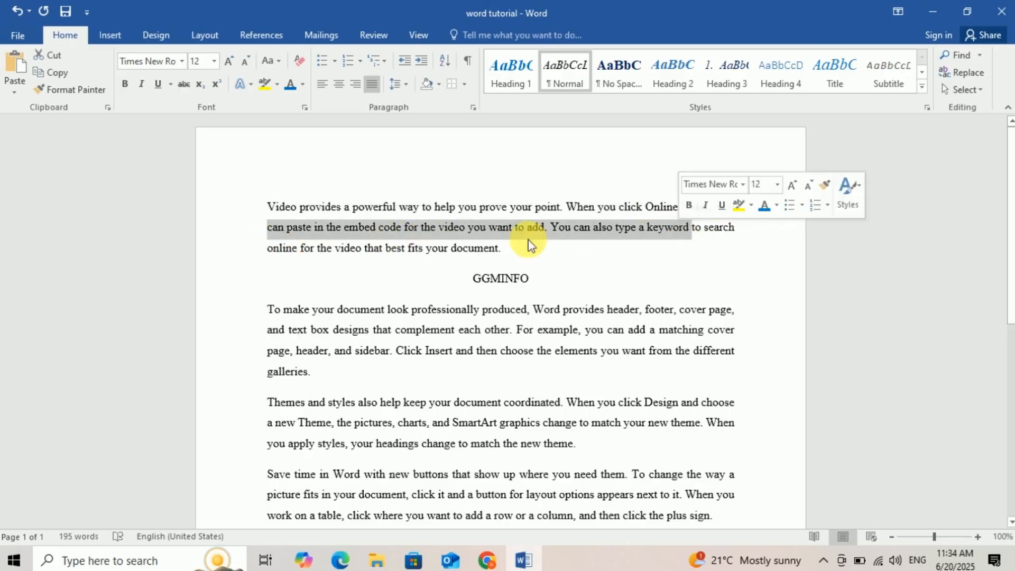
{"action": "left_click_drag", "start_coordinate": [268, 247], "coordinate": [454, 255]}
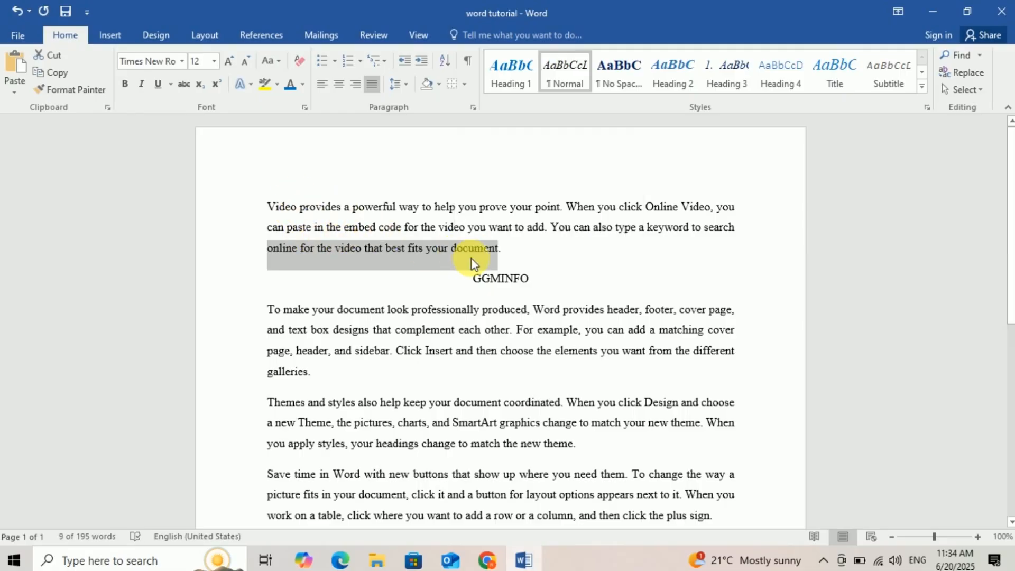
{"action": "left_click", "coordinate": [509, 257]}
Try 3.0 line spacing on the first paragraph and set it back to 1.5
{"action": "left_click_drag", "start_coordinate": [509, 257], "coordinate": [246, 207]}
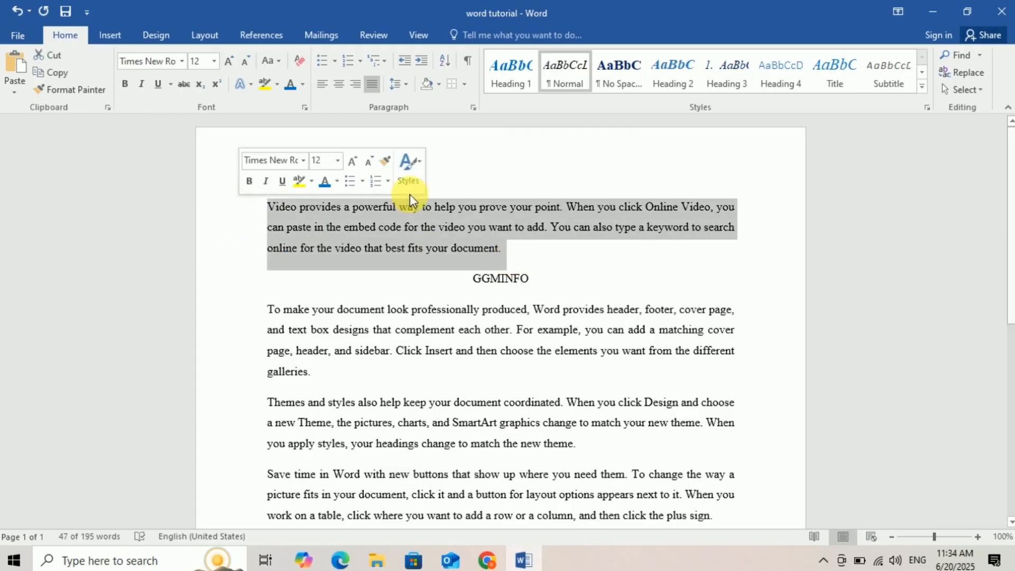
{"action": "left_click", "coordinate": [407, 84]}
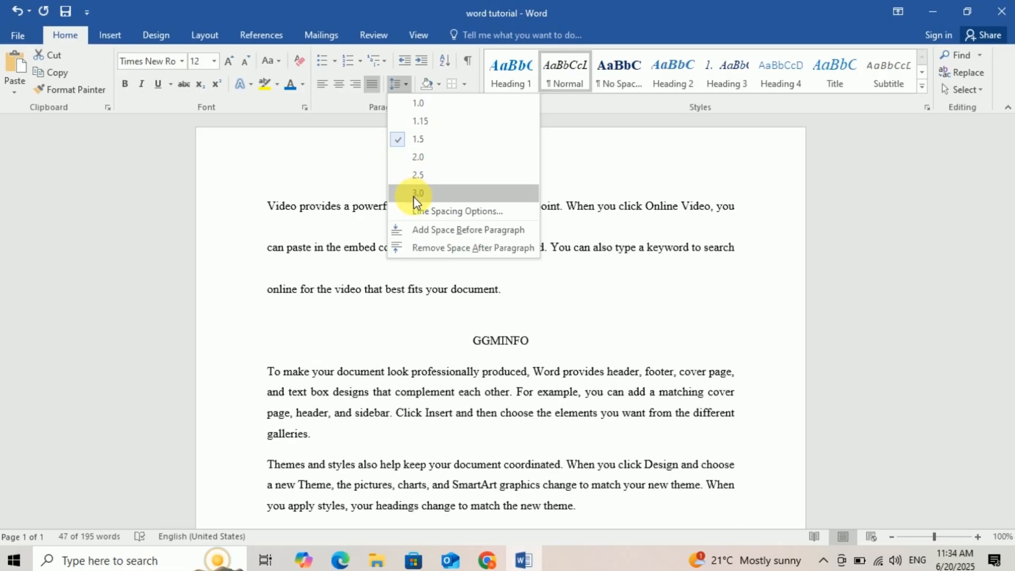
{"action": "left_click", "coordinate": [414, 195]}
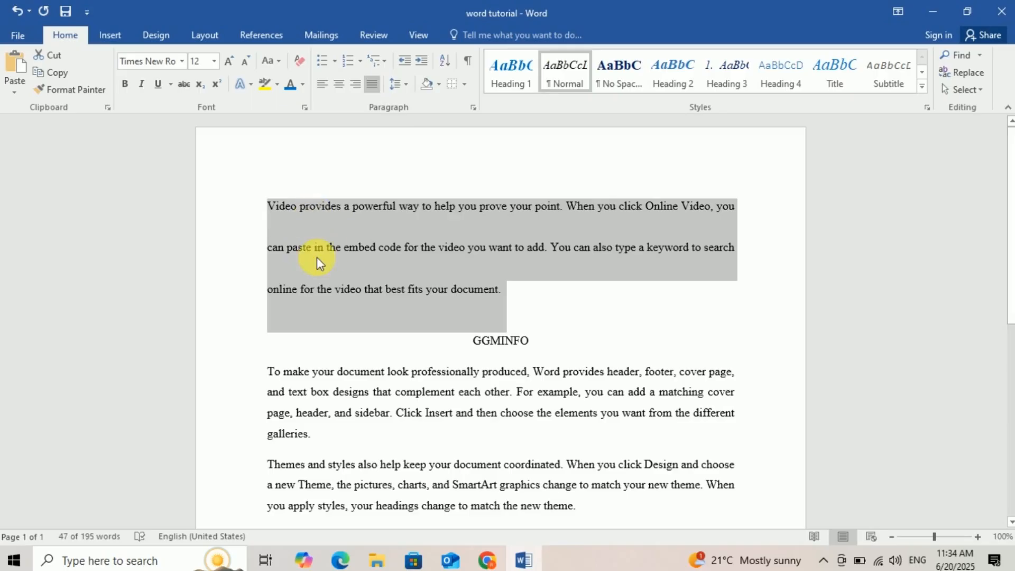
{"action": "left_click", "coordinate": [341, 221]}
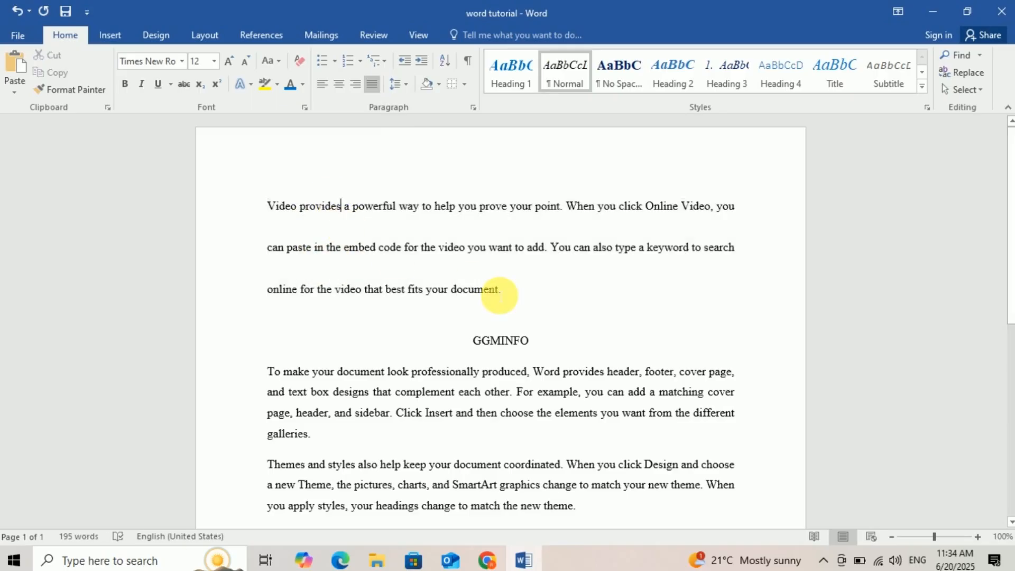
{"action": "left_click_drag", "start_coordinate": [516, 299], "coordinate": [267, 200]}
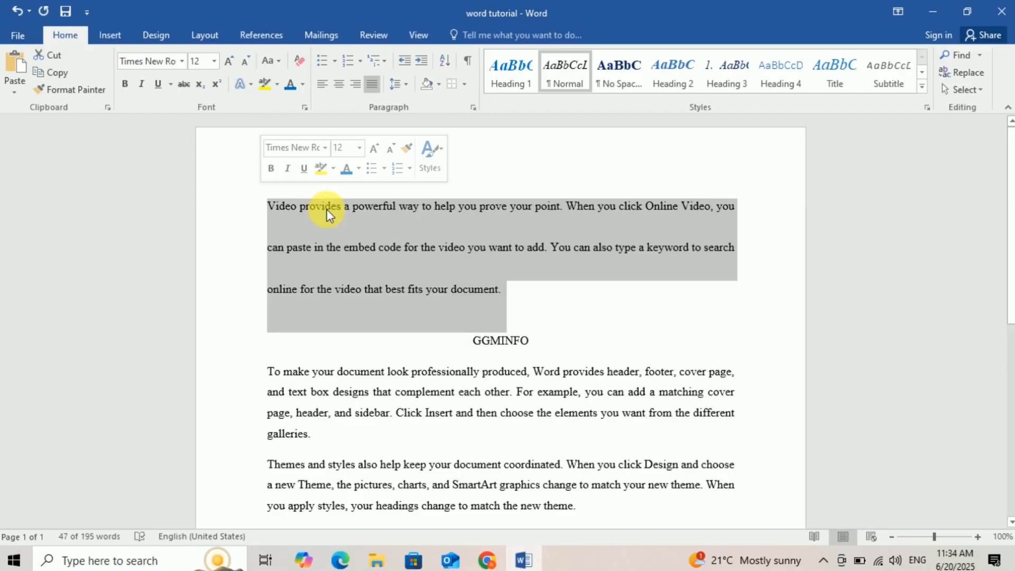
{"action": "left_click", "coordinate": [406, 84]}
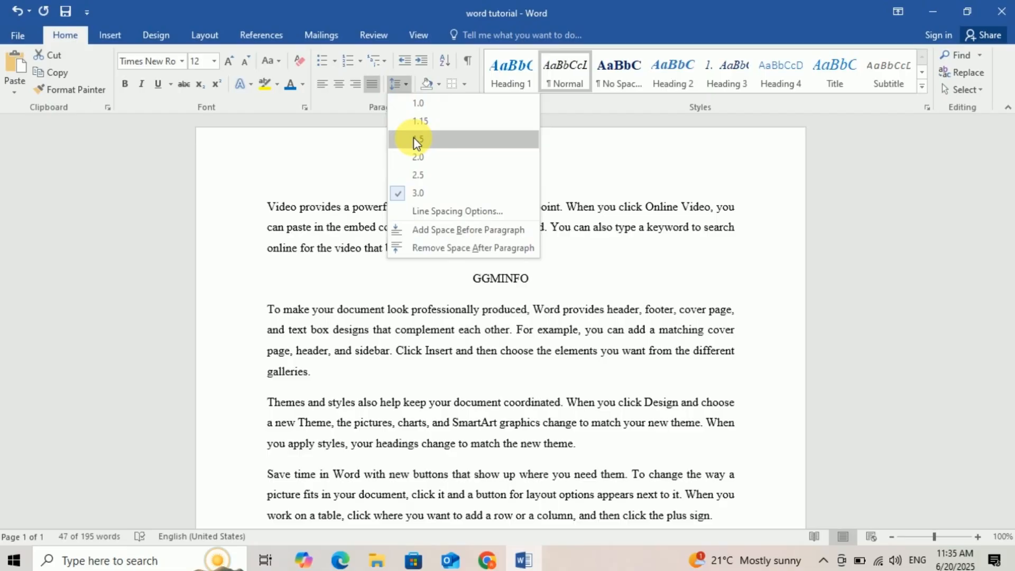
{"action": "left_click", "coordinate": [413, 139]}
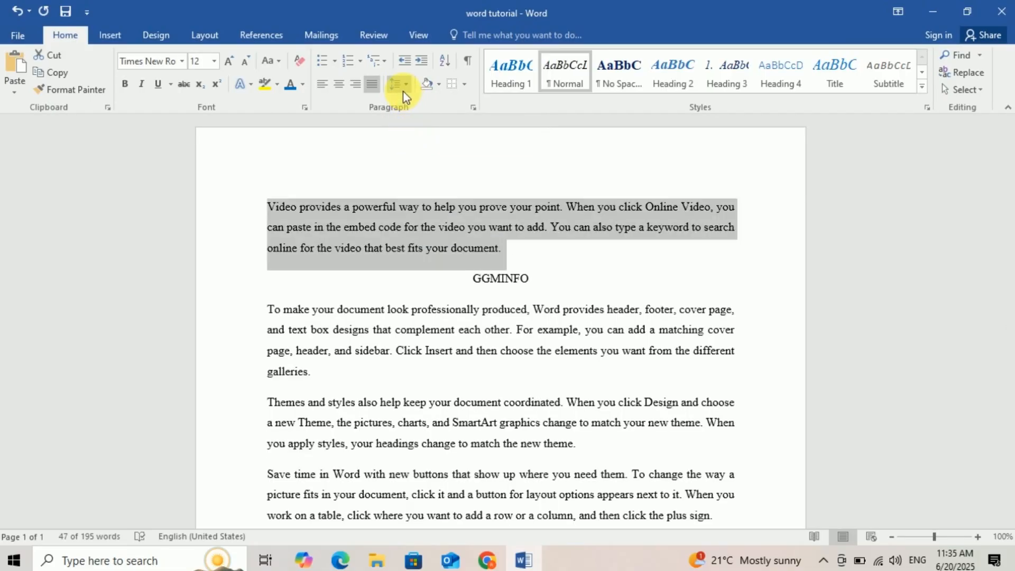
Try 1.0 line spacing on the first paragraph and restore it to 1.5
{"action": "left_click", "coordinate": [402, 85]}
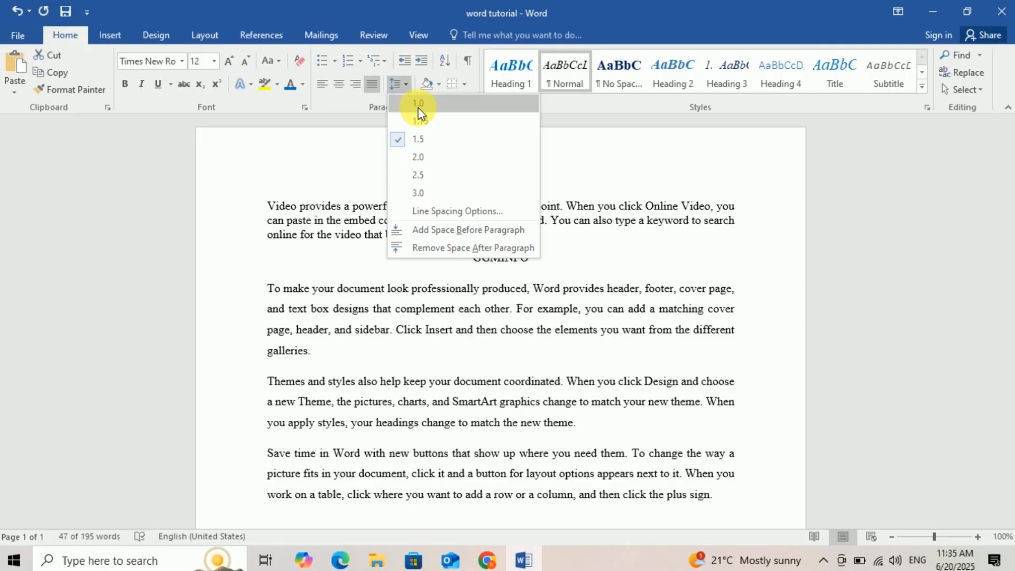
{"action": "left_click", "coordinate": [418, 108]}
{"action": "left_click", "coordinate": [402, 84]}
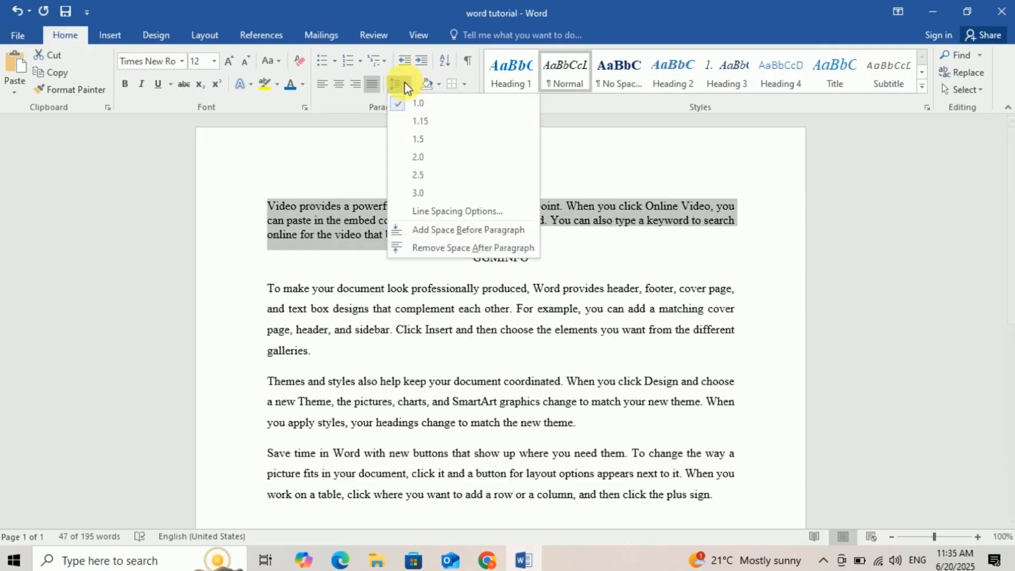
{"action": "left_click", "coordinate": [413, 126]}
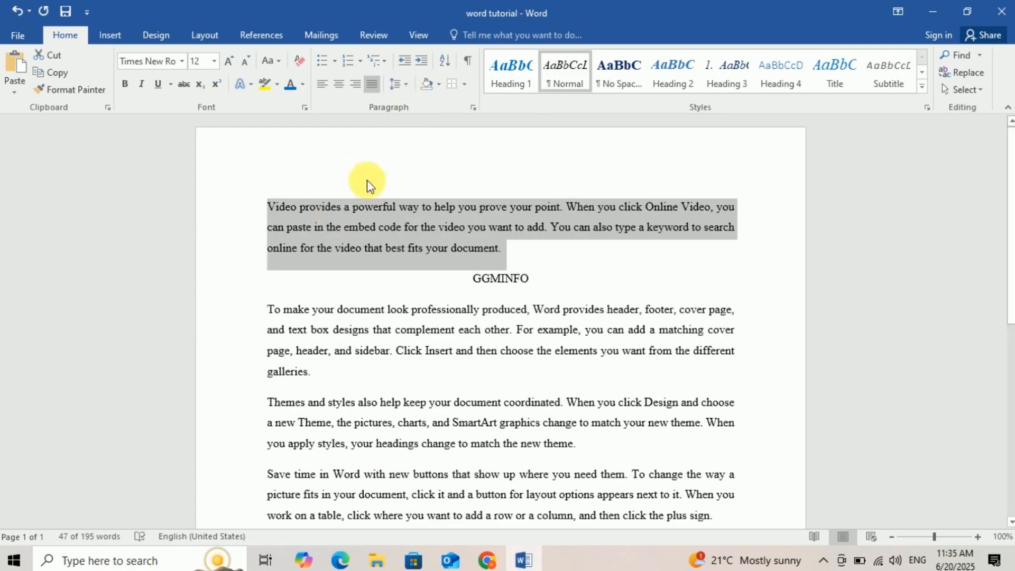
Remove the space after the first paragraph, above the "GGMINFO" line
{"action": "left_click", "coordinate": [401, 83]}
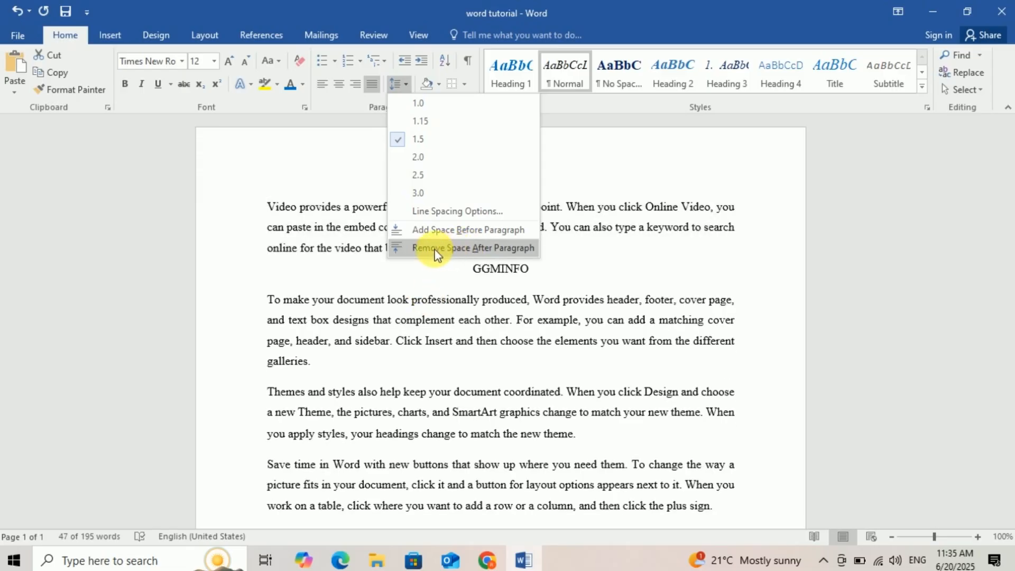
{"action": "left_click", "coordinate": [455, 248]}
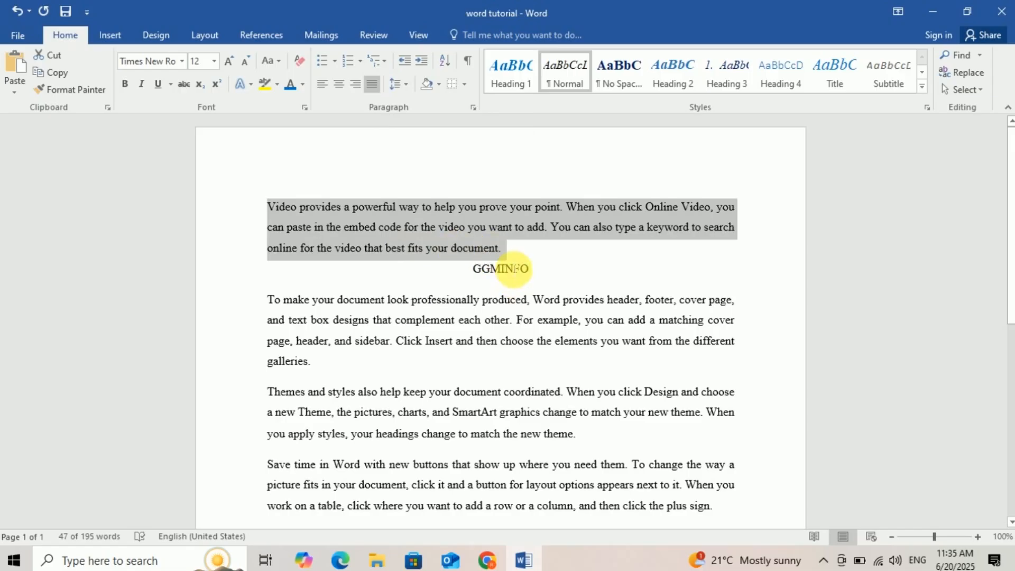
{"action": "left_click", "coordinate": [399, 84]}
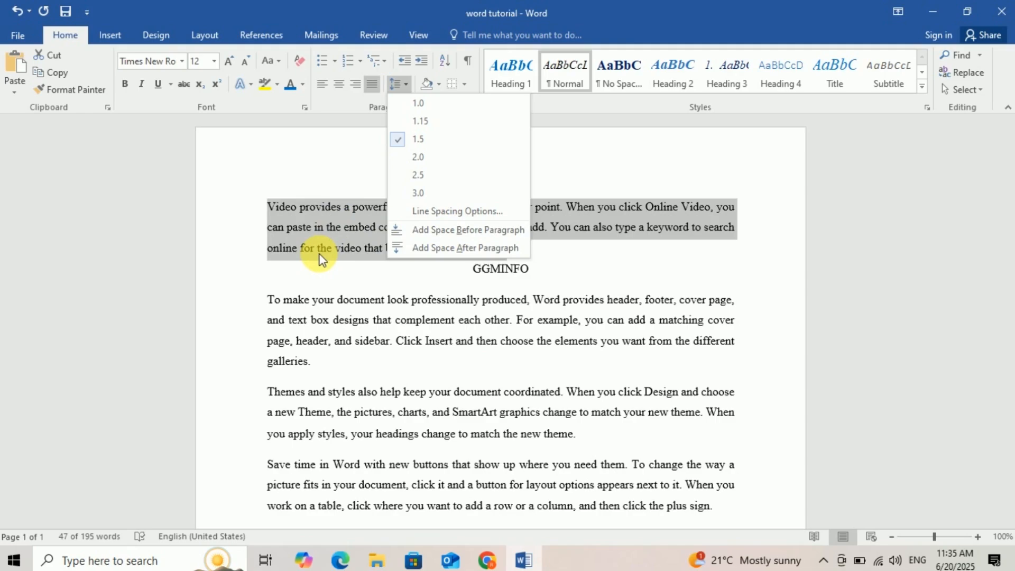
{"action": "left_click", "coordinate": [319, 259]}
{"action": "left_click", "coordinate": [513, 258]}
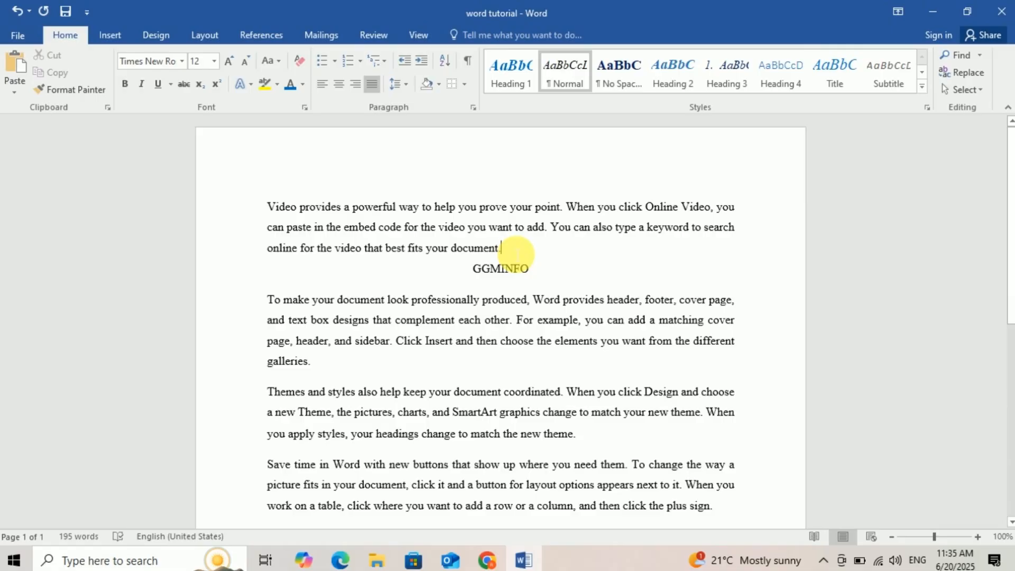
Add a top border to the first paragraph
{"action": "triple_click", "coordinate": [414, 249]}
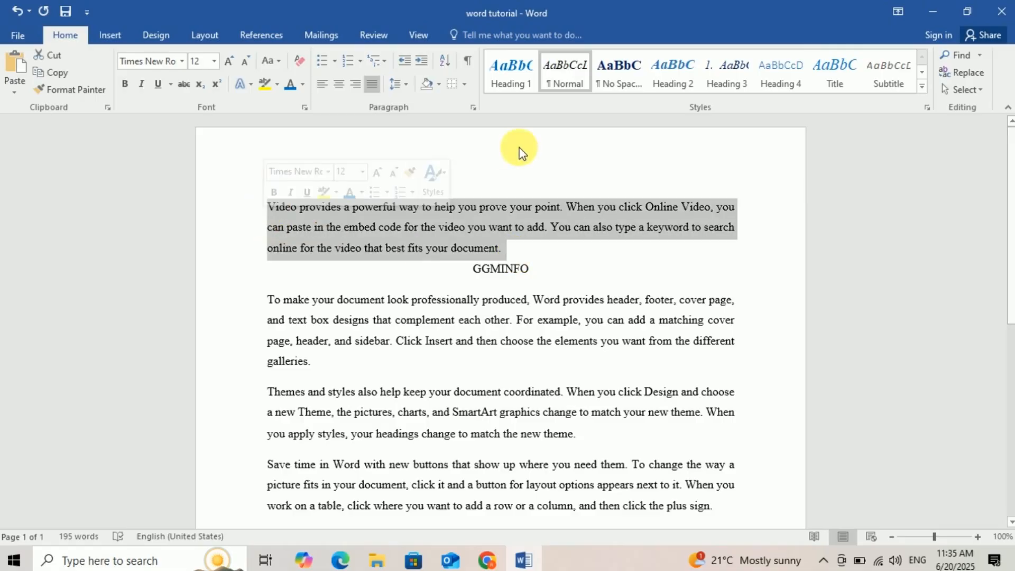
{"action": "left_click", "coordinate": [465, 86]}
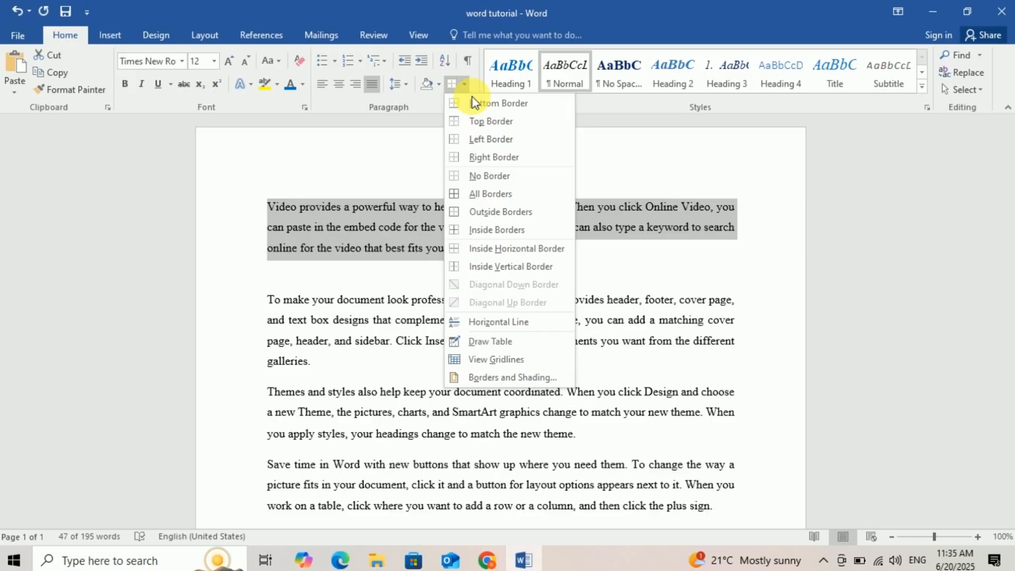
{"action": "left_click", "coordinate": [482, 123]}
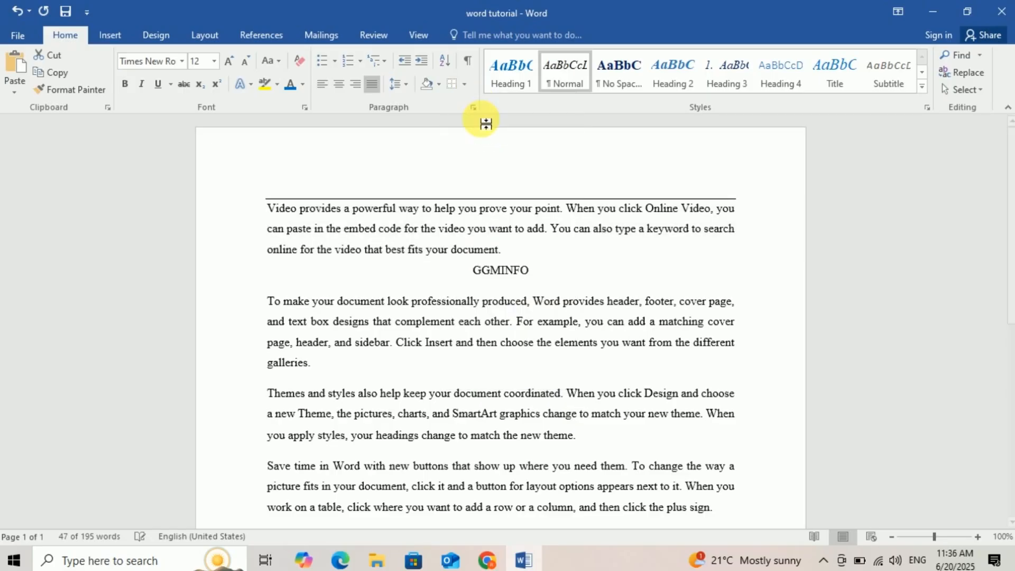
{"action": "left_click", "coordinate": [474, 211]}
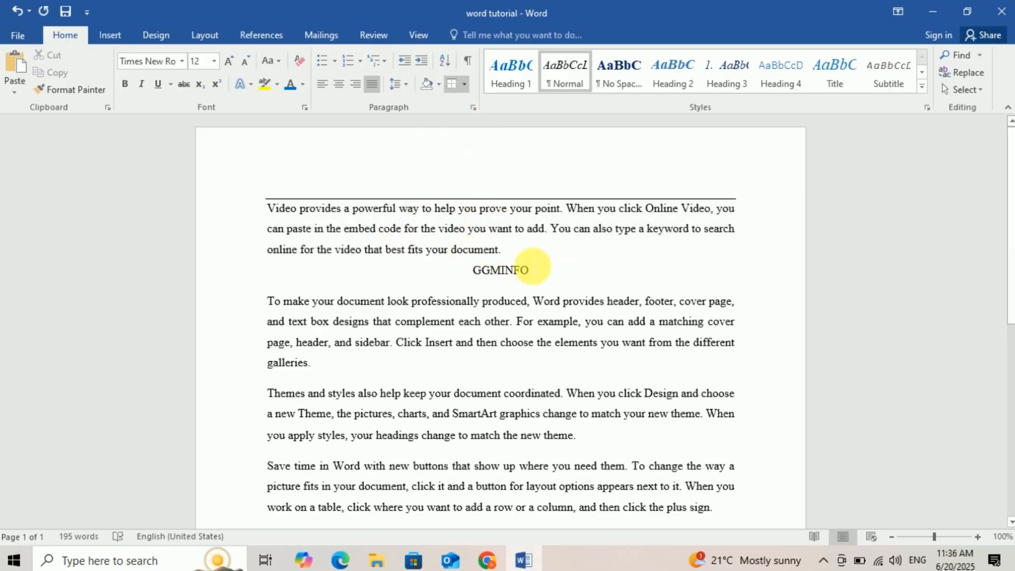
Apply all borders to the first paragraph
{"action": "left_click_drag", "start_coordinate": [504, 251], "coordinate": [267, 206]}
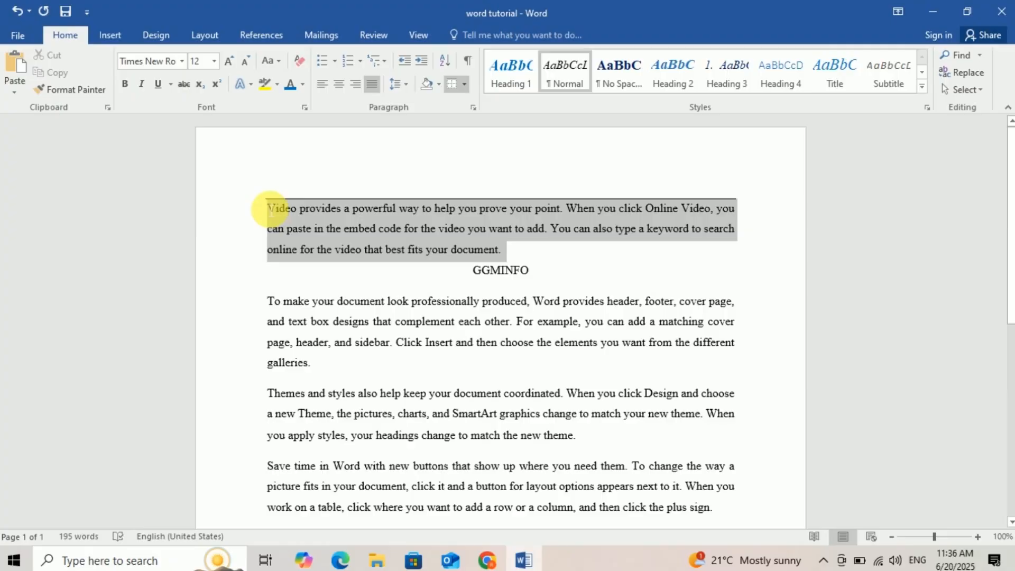
{"action": "left_click", "coordinate": [464, 83]}
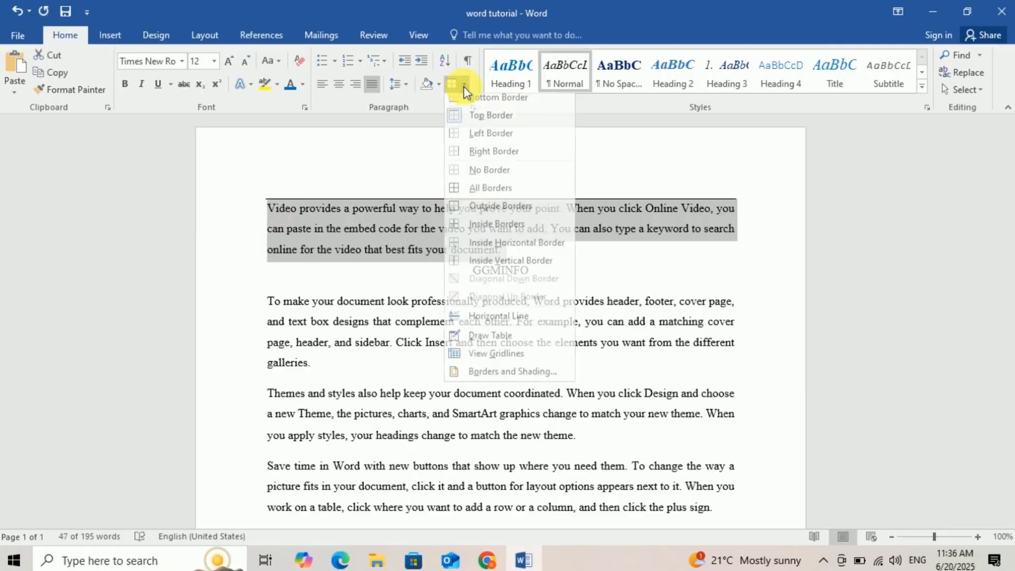
{"action": "left_click", "coordinate": [472, 192]}
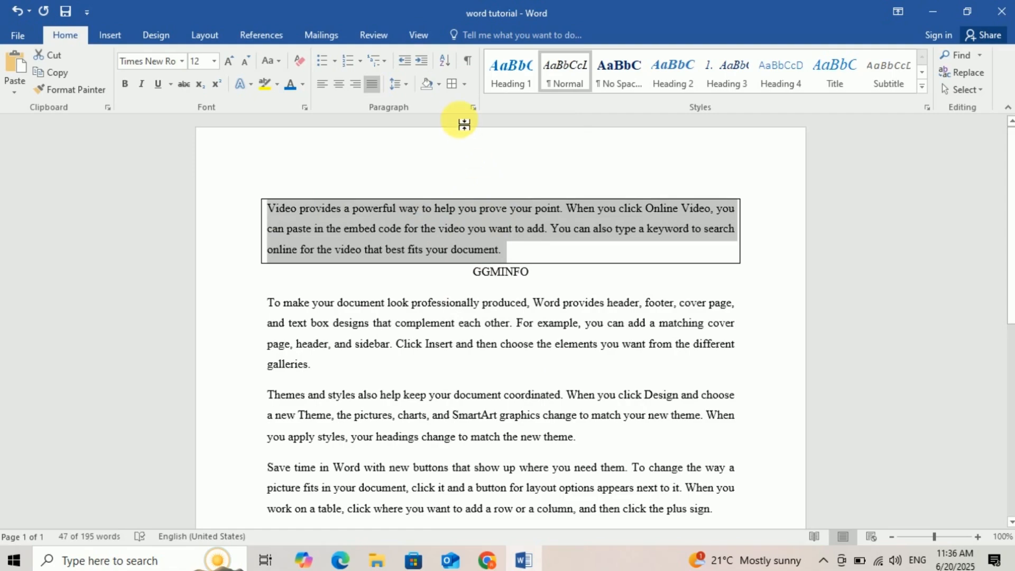
Remove every border from the first paragraph with the No Border option
{"action": "left_click", "coordinate": [463, 87]}
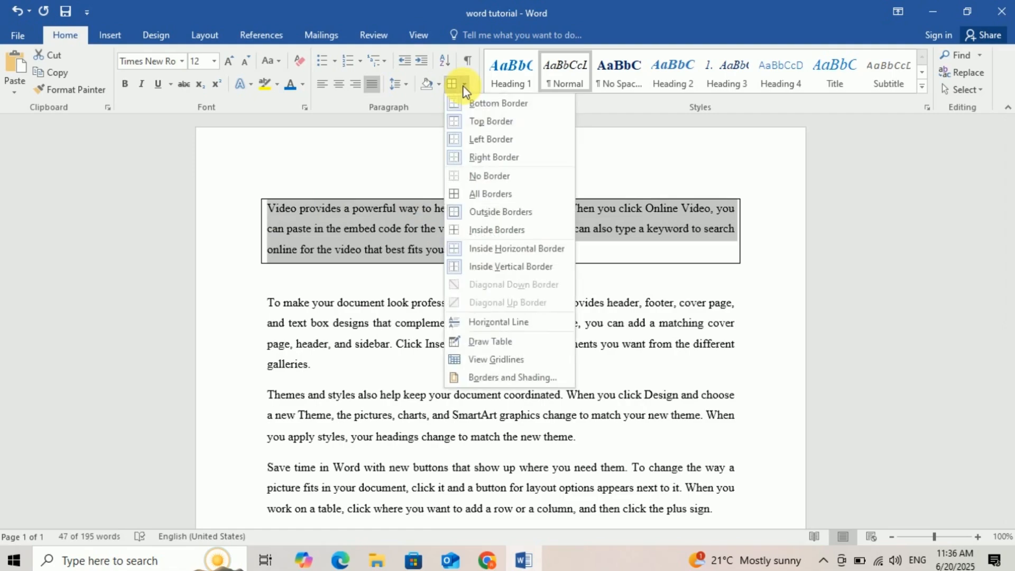
{"action": "left_click", "coordinate": [479, 177]}
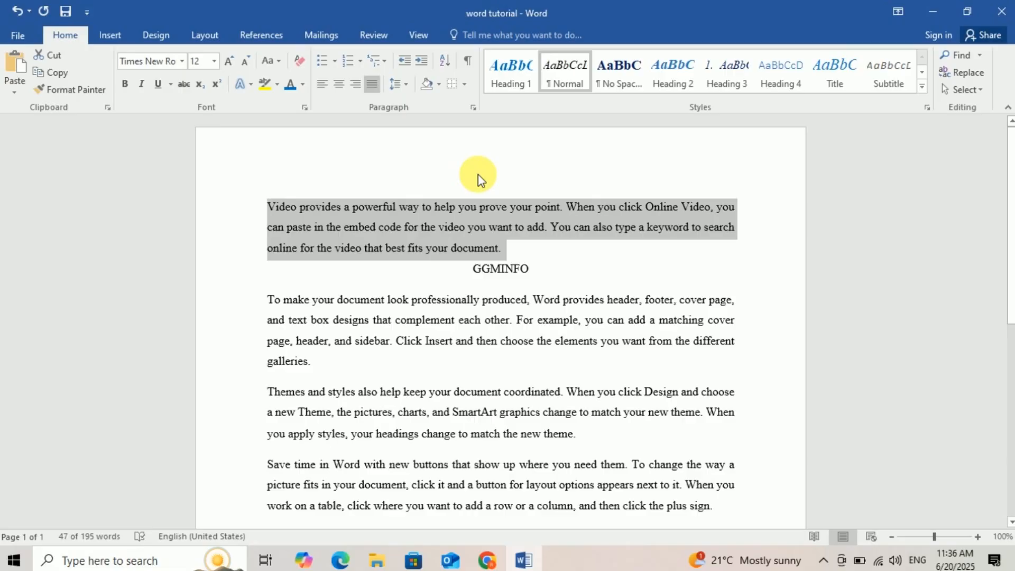
{"action": "left_click", "coordinate": [385, 223]}
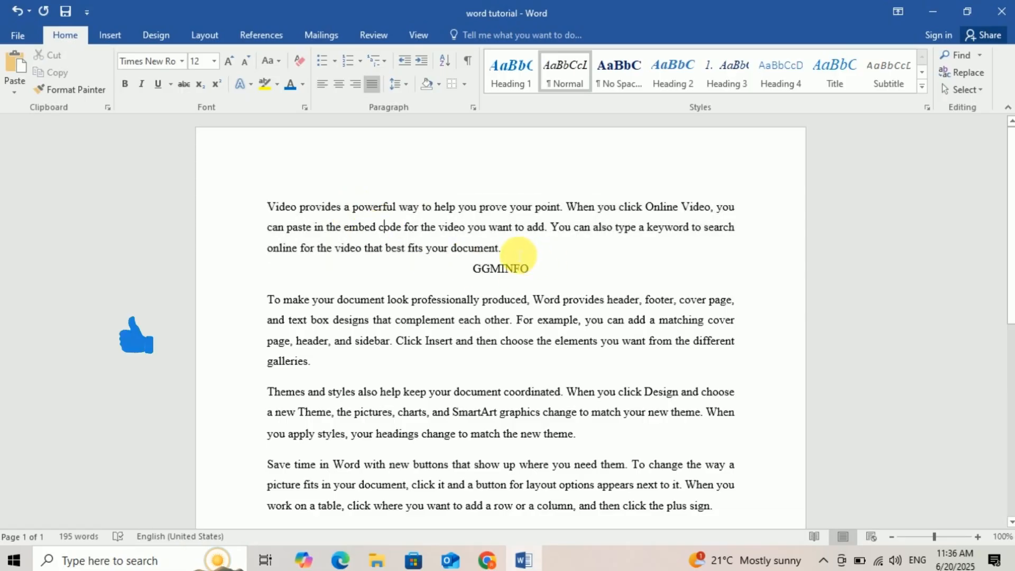
Shade the first paragraph with a light blue theme color
{"action": "left_click_drag", "start_coordinate": [517, 254], "coordinate": [256, 204]}
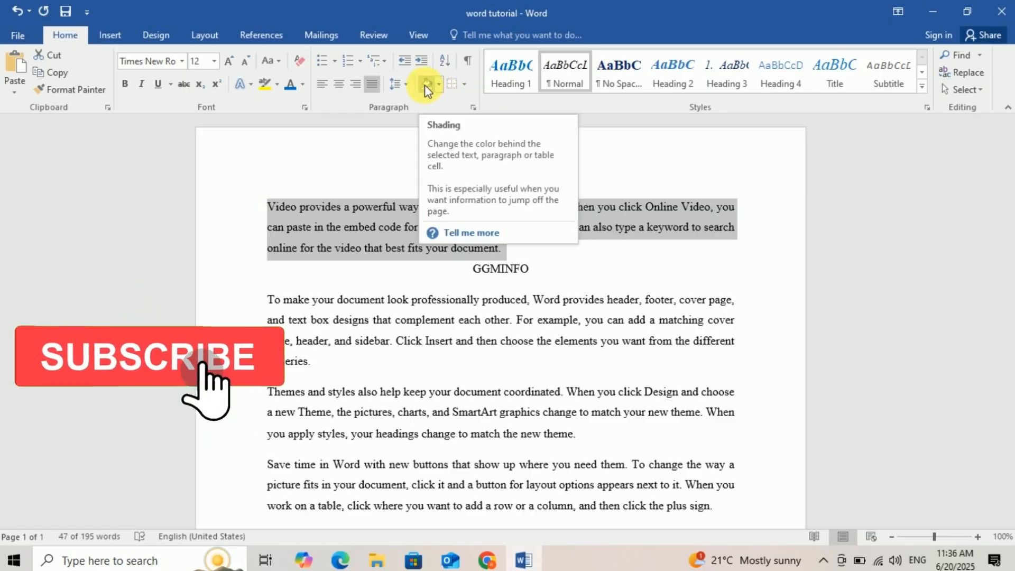
{"action": "left_click", "coordinate": [438, 83]}
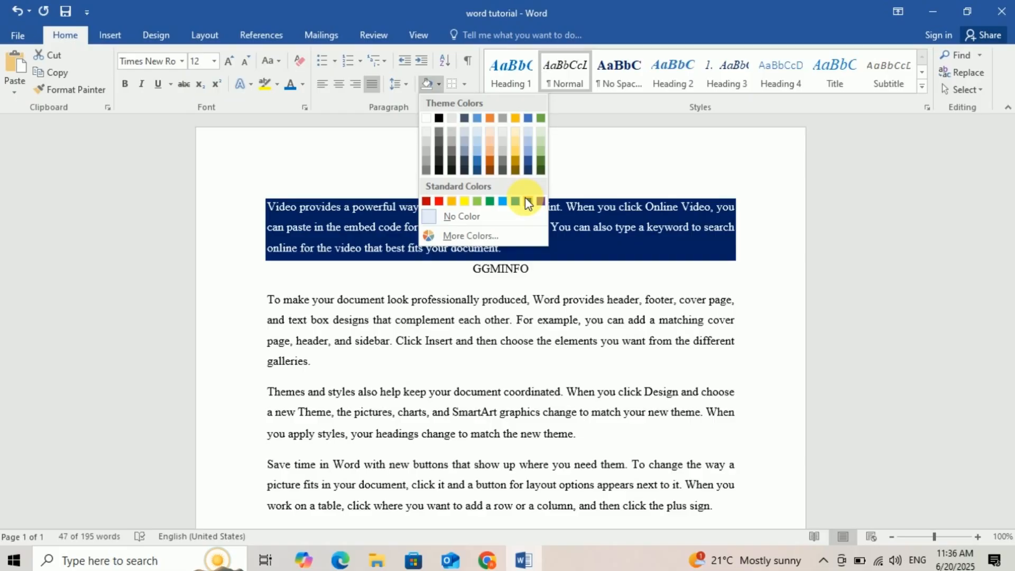
{"action": "left_click", "coordinate": [475, 145]}
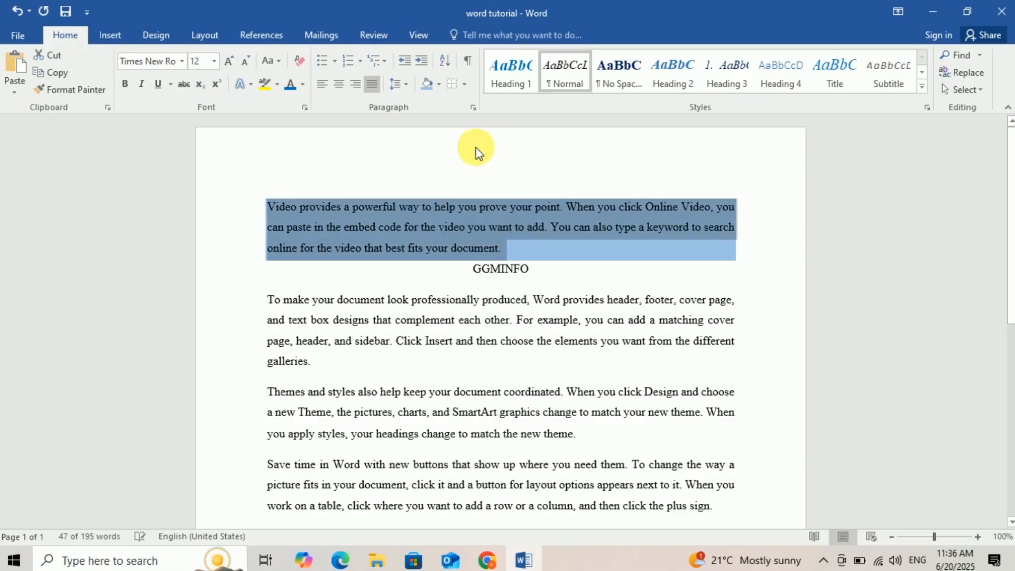
{"action": "left_click", "coordinate": [531, 226]}
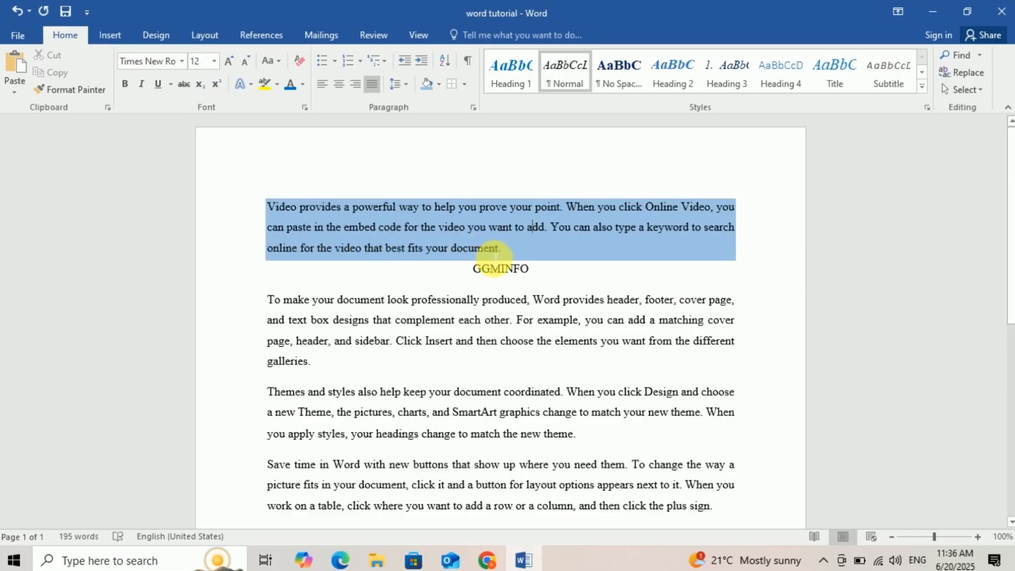
{"action": "mouse_move", "coordinate": [512, 256]}
{"action": "left_mouse_down"}
{"action": "mouse_move", "coordinate": [245, 226]}
{"action": "mouse_move", "coordinate": [260, 208]}
{"action": "left_mouse_up"}
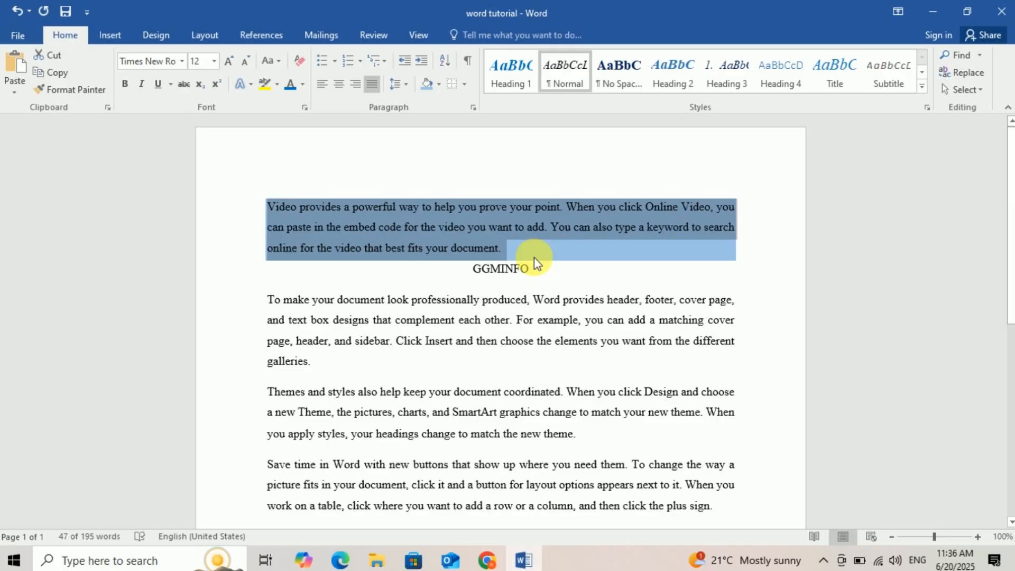
{"action": "left_click", "coordinate": [518, 247]}
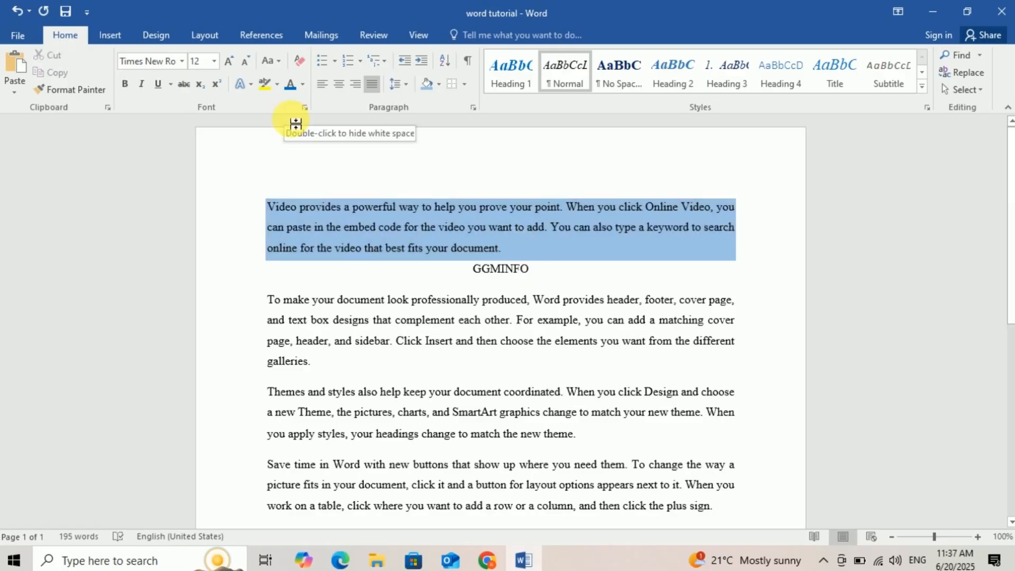
{"action": "left_click", "coordinate": [278, 84]}
{"action": "left_click", "coordinate": [278, 84]}
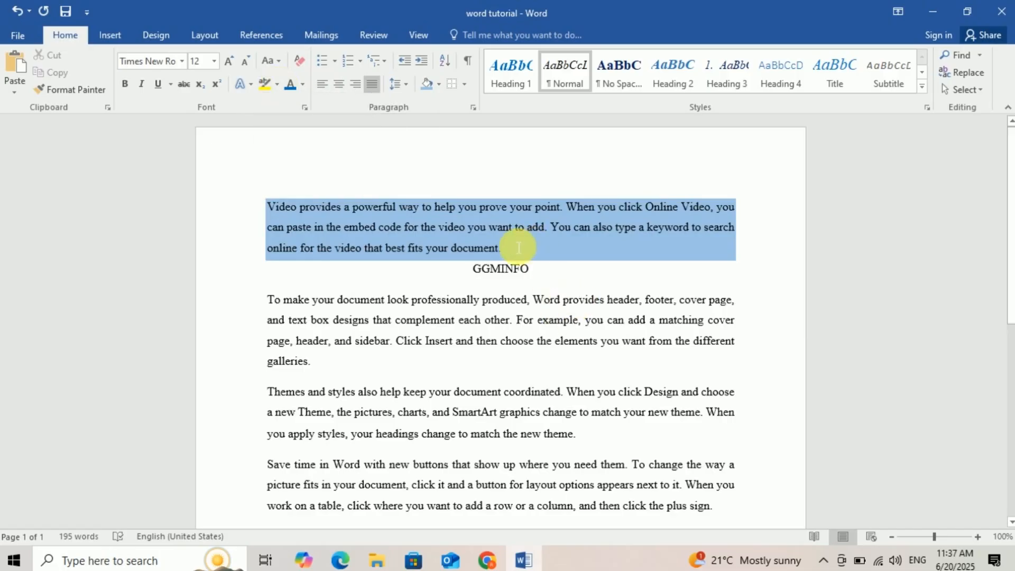
{"action": "left_click_drag", "start_coordinate": [516, 250], "coordinate": [267, 204]}
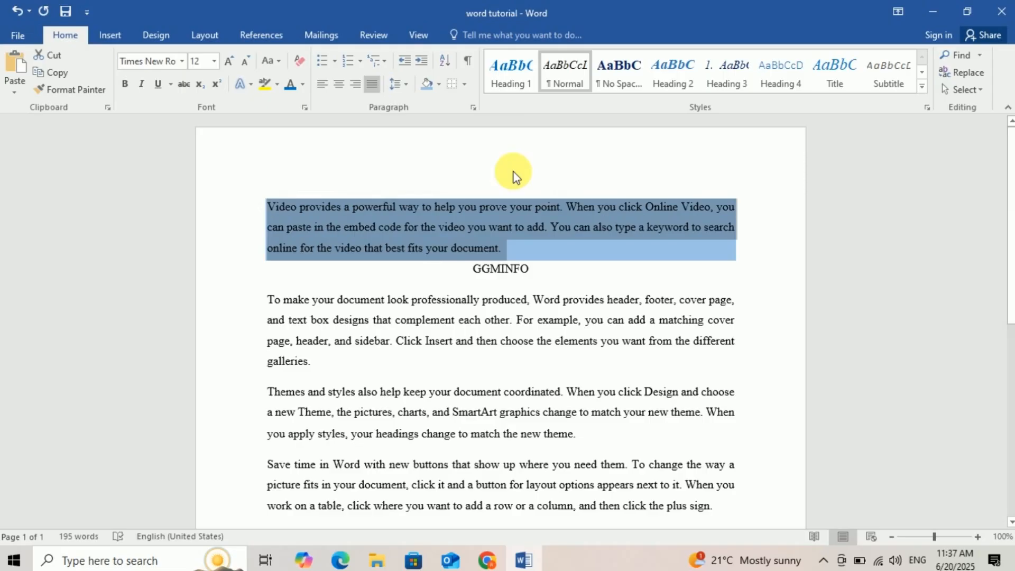
{"action": "left_click", "coordinate": [508, 244]}
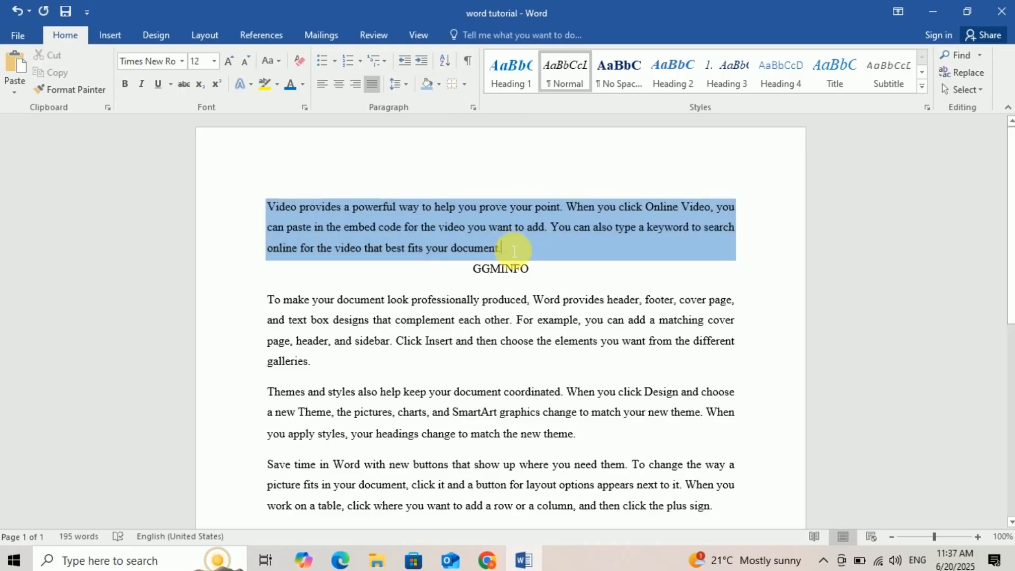
Remove the shading from the first paragraph with the No Color option
{"action": "left_click_drag", "start_coordinate": [511, 247], "coordinate": [268, 203]}
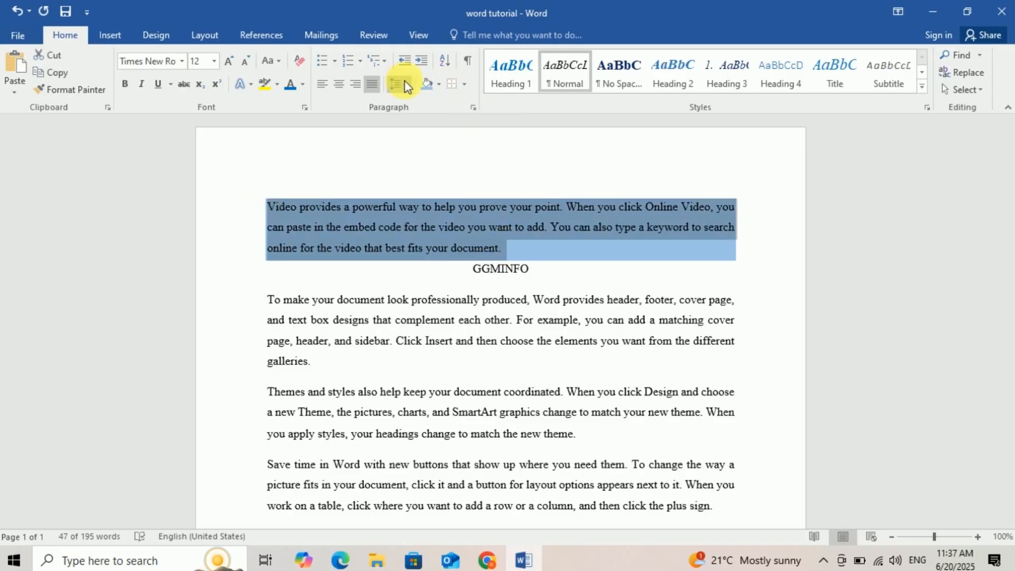
{"action": "left_click", "coordinate": [438, 83]}
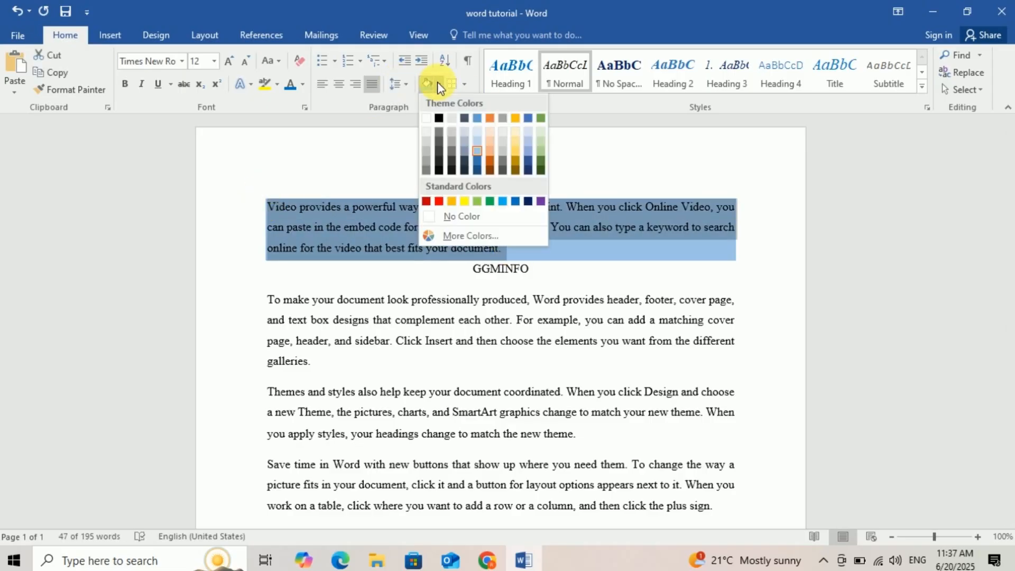
{"action": "left_click", "coordinate": [454, 215]}
{"action": "left_click", "coordinate": [516, 243]}
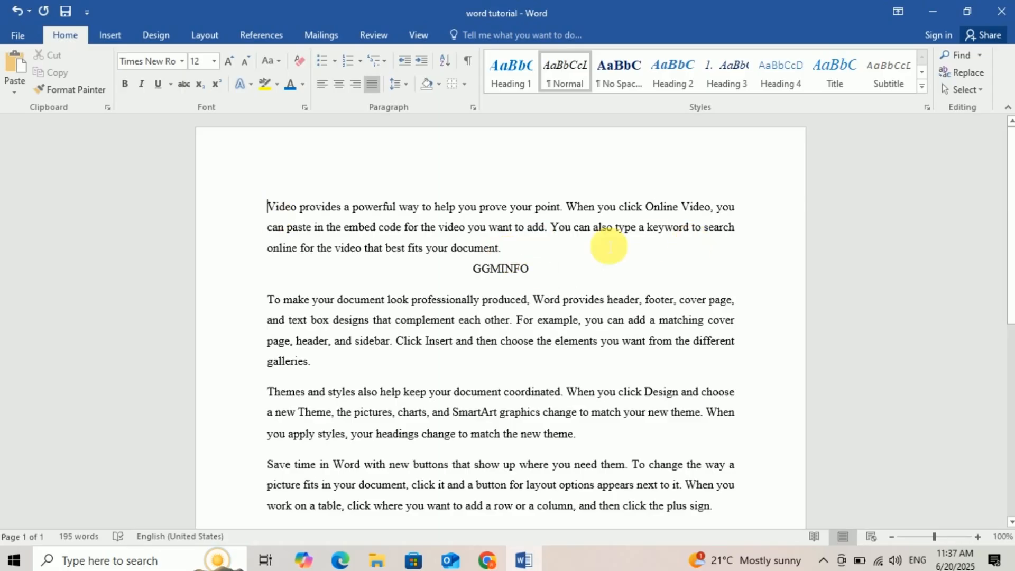
Increase the first paragraph's left indent by two levels
{"action": "left_click_drag", "start_coordinate": [514, 257], "coordinate": [269, 204]}
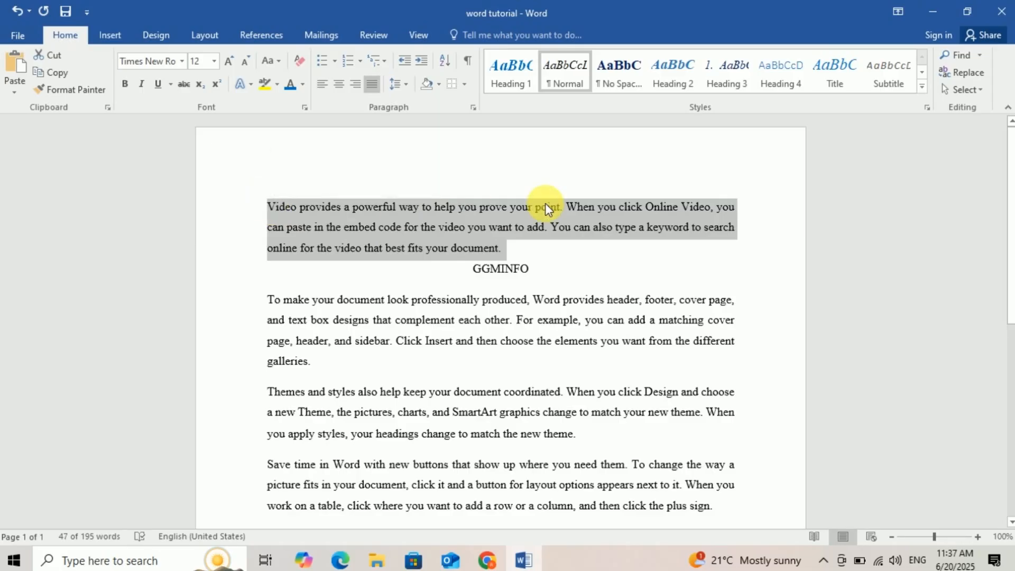
{"action": "left_click", "coordinate": [424, 61]}
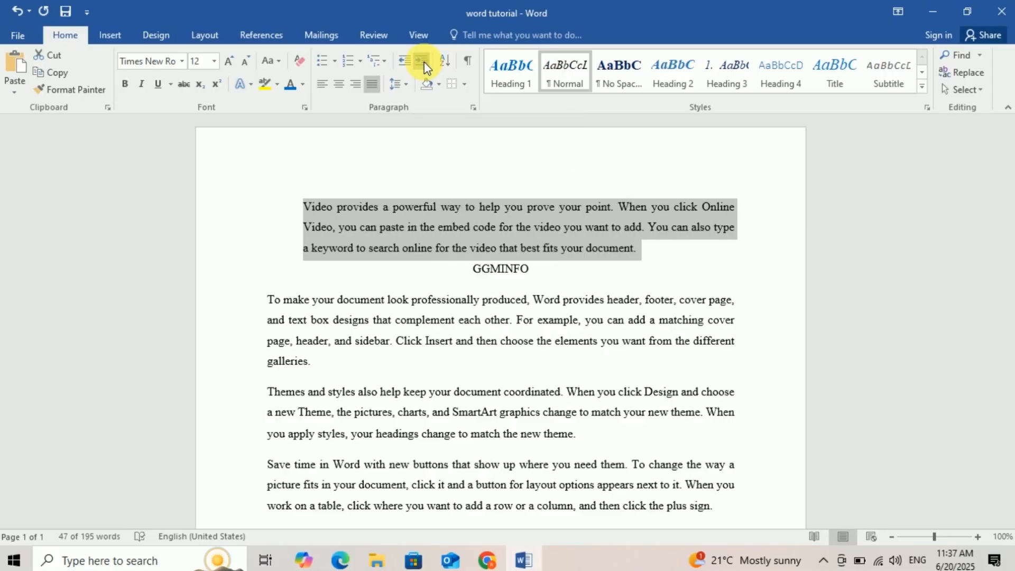
{"action": "left_click", "coordinate": [422, 65]}
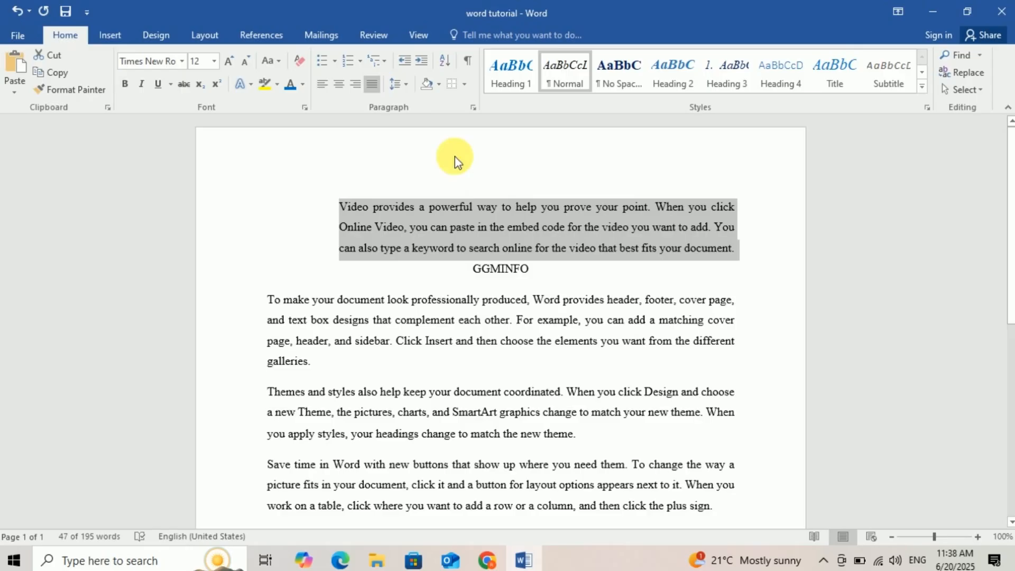
Decrease the first paragraph's indent by two levels, back to the left margin
{"action": "left_click", "coordinate": [405, 67]}
{"action": "left_click", "coordinate": [405, 67]}
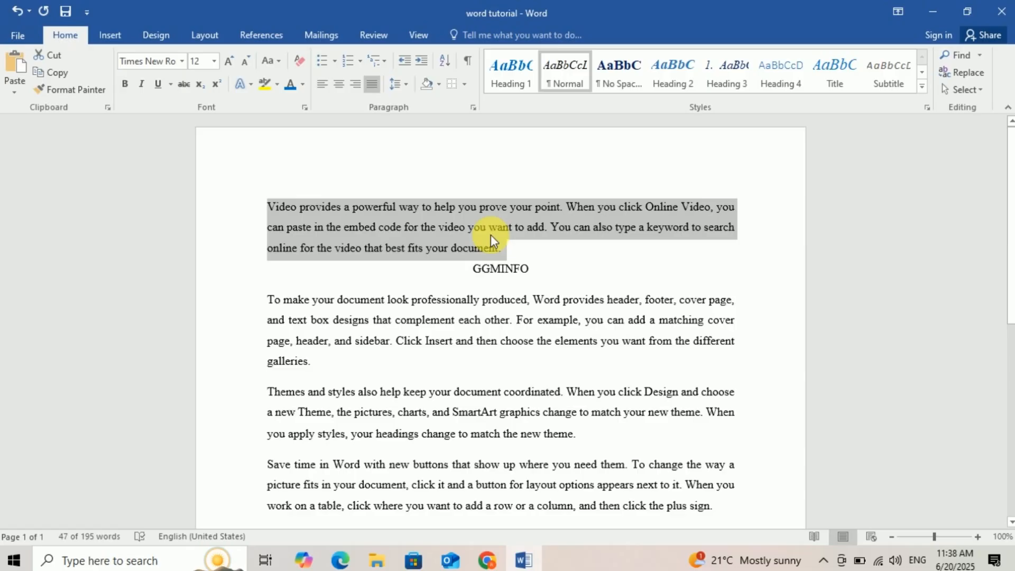
{"action": "left_click", "coordinate": [515, 244]}
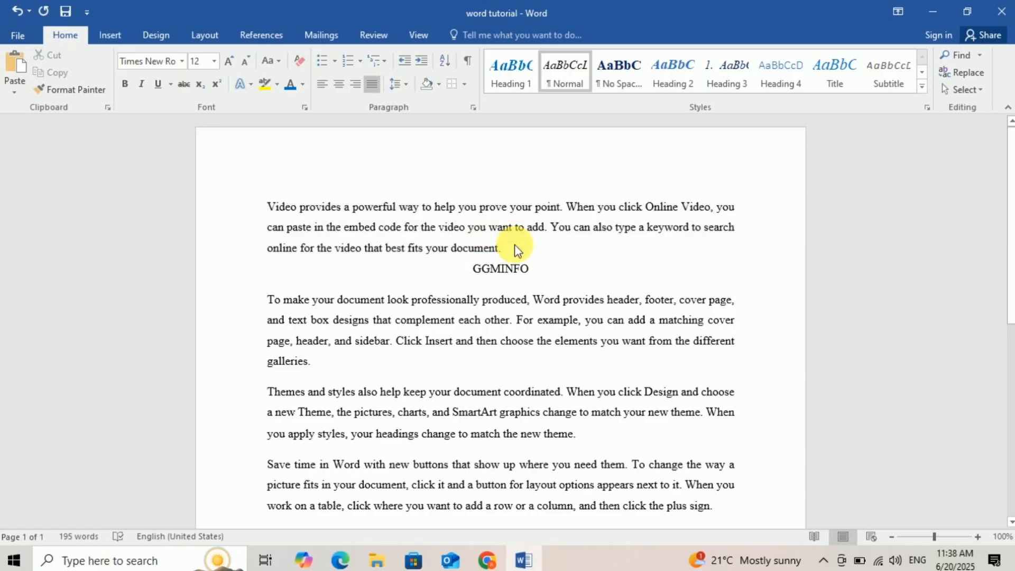
{"action": "scroll", "coordinate": [515, 244], "scroll_direction": "down", "scroll_amount": 3}
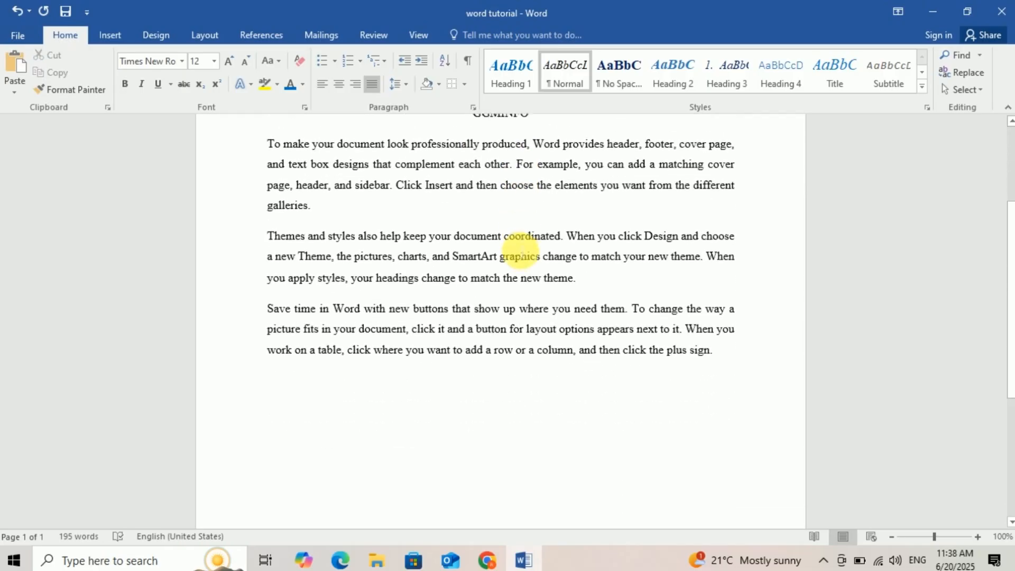
{"action": "scroll", "coordinate": [520, 251], "scroll_direction": "down", "scroll_amount": 1}
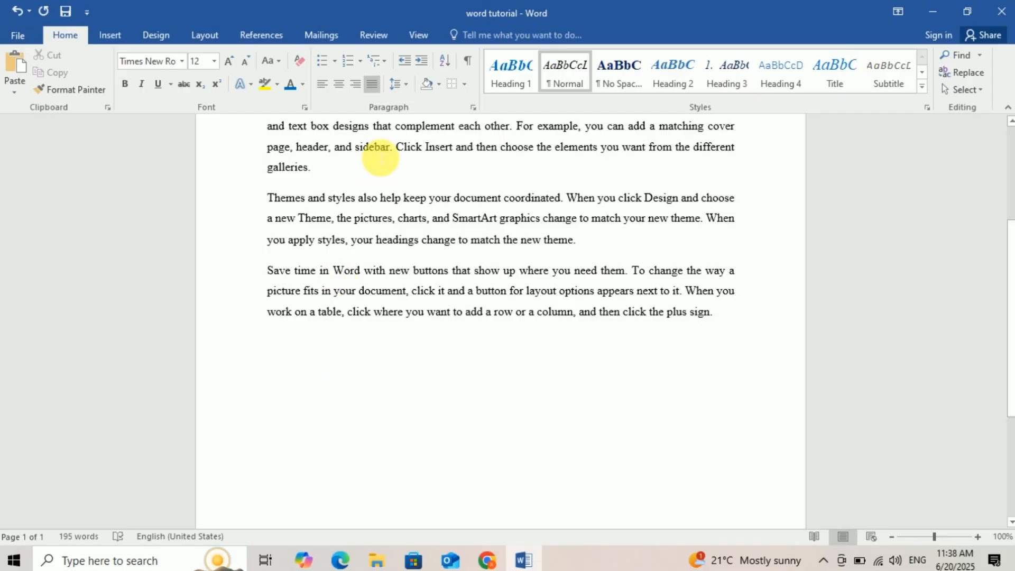
{"action": "left_click", "coordinate": [334, 63]}
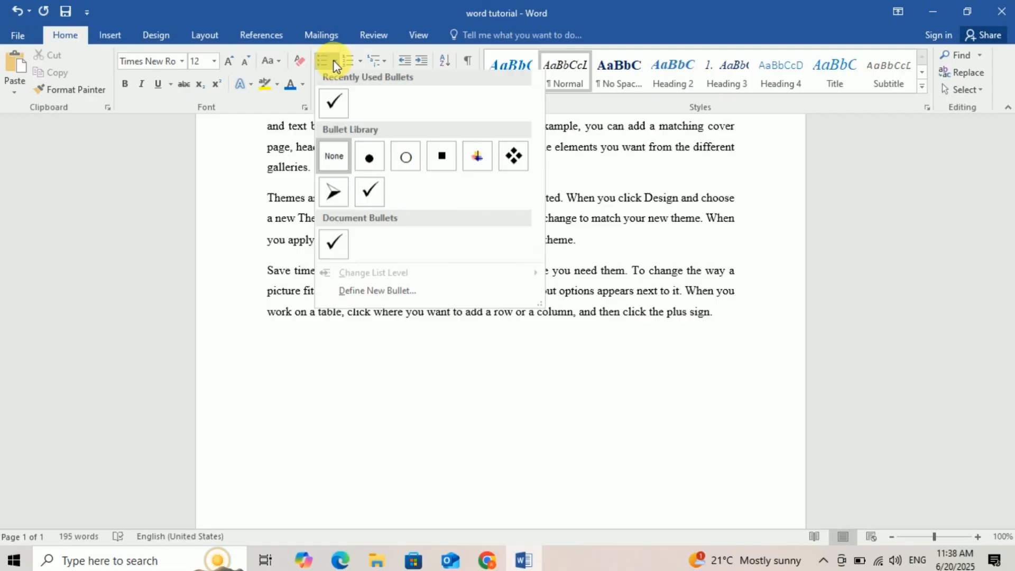
{"action": "left_click", "coordinate": [361, 62]}
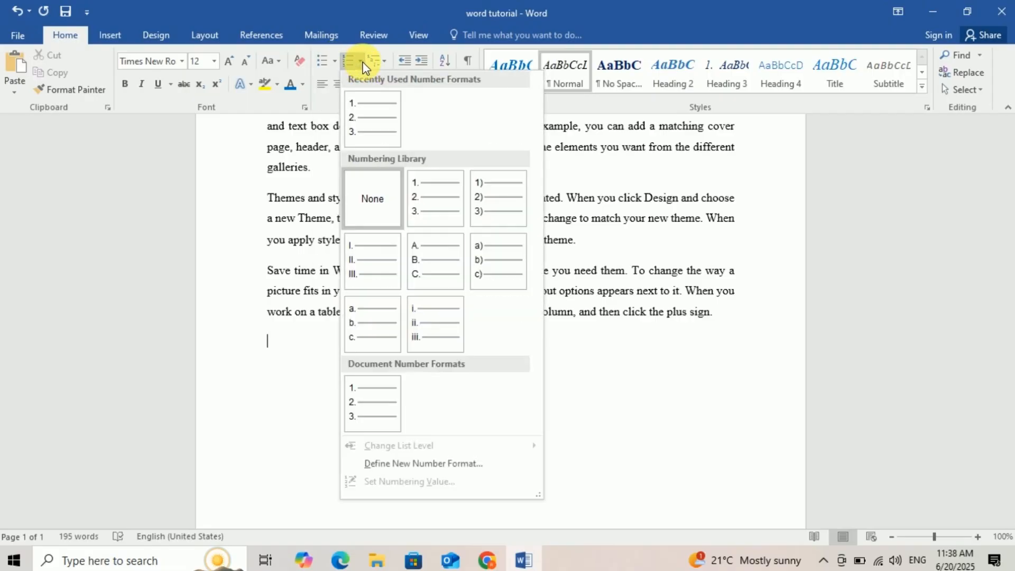
{"action": "left_click", "coordinate": [361, 61]}
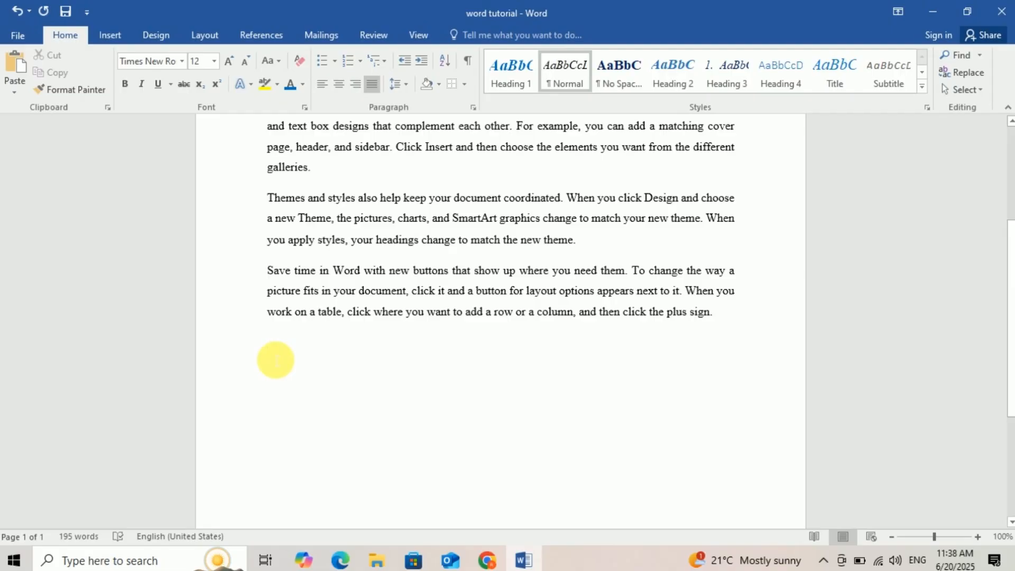
Add the lines "Drink", "Coffee", "Tea" and "Soft drink" below the document's last paragraph
{"action": "type", "text": "d"}
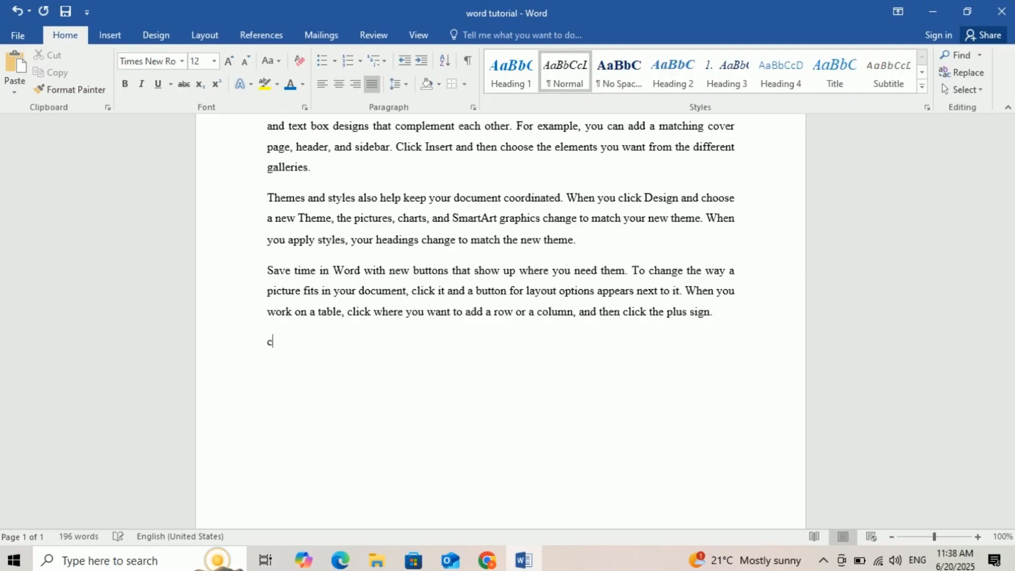
{"action": "key", "text": "BackSpace"}
{"action": "type", "text": "Drink"}
{"action": "type", "text": "coffe"}
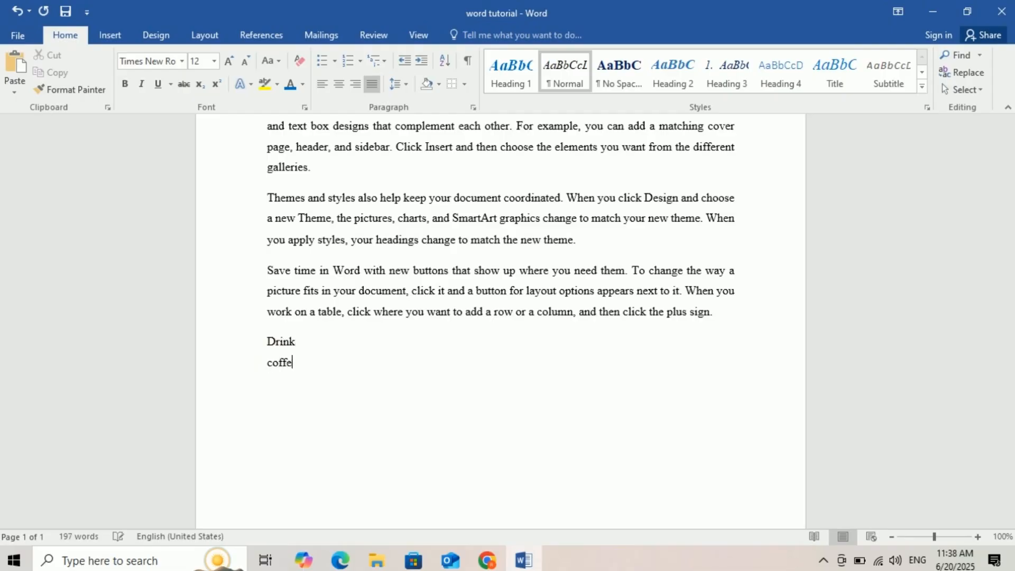
{"action": "type", "text": " e"}
{"action": "key", "text": "Return"}
{"action": "type", "text": "tea"}
{"action": "key", "text": "Return"}
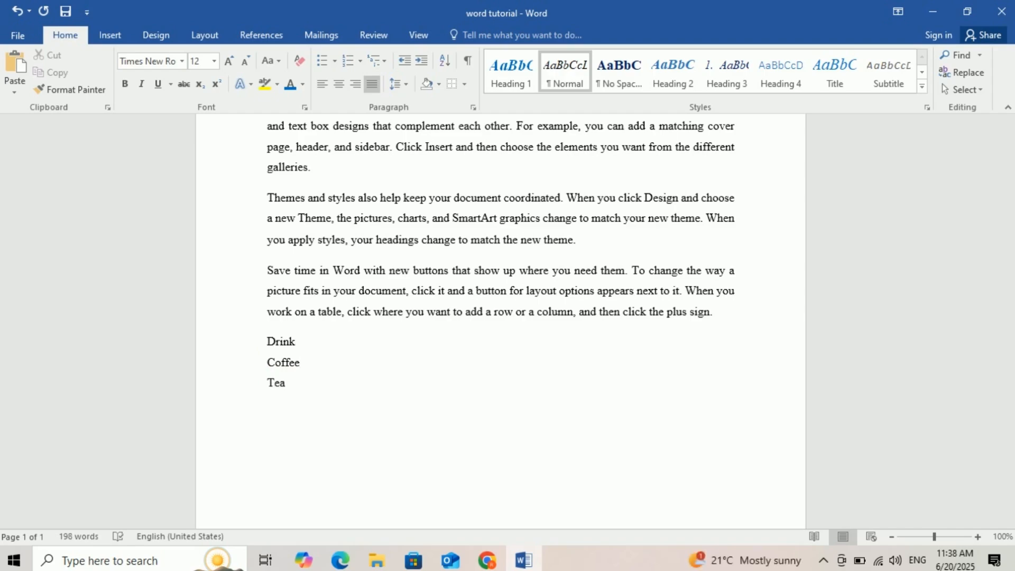
{"action": "type", "text": "soft drink"}
{"action": "key", "text": "Return"}
Add the lines "Food", "Pasta", "Shiro" and "Pizza" below the drink list, separated from it by a blank line
{"action": "type", "text": "food"}
{"action": "key", "text": "Return"}
{"action": "type", "text": "pasta"}
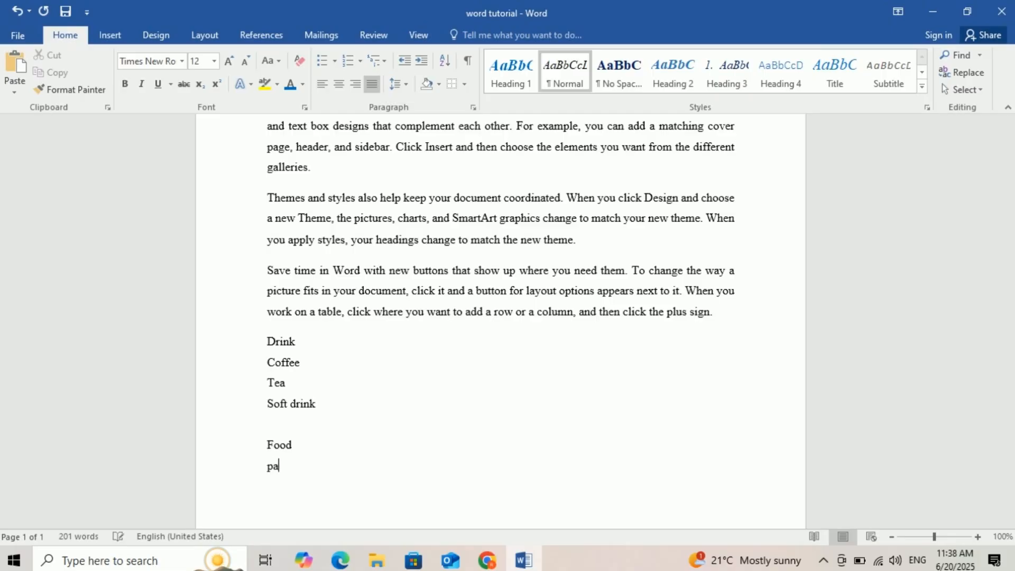
{"action": "key", "text": "Return"}
{"action": "type", "text": "shiro"}
{"action": "key", "text": "Return"}
{"action": "type", "text": "pizza"}
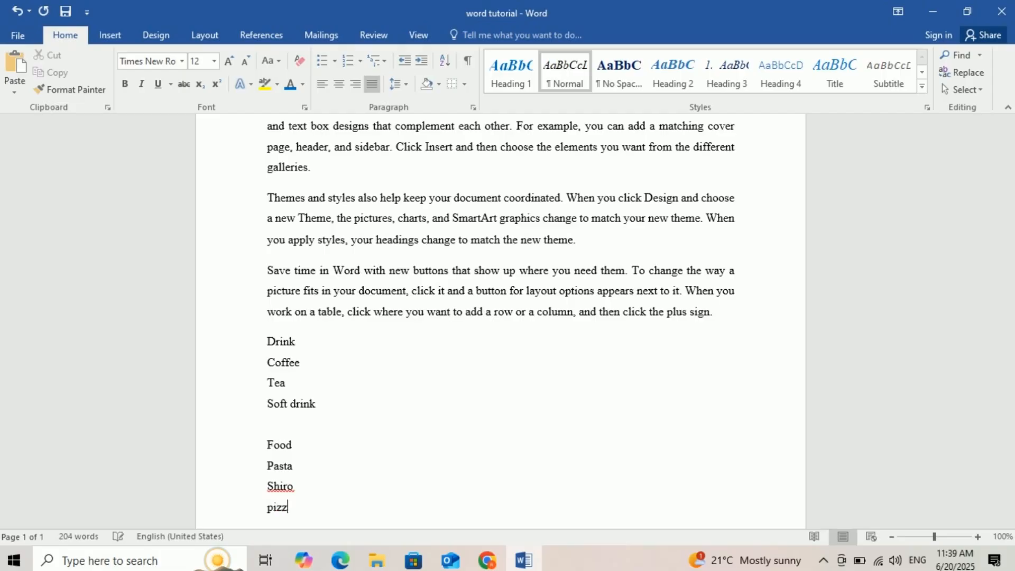
{"action": "key", "text": "Return"}
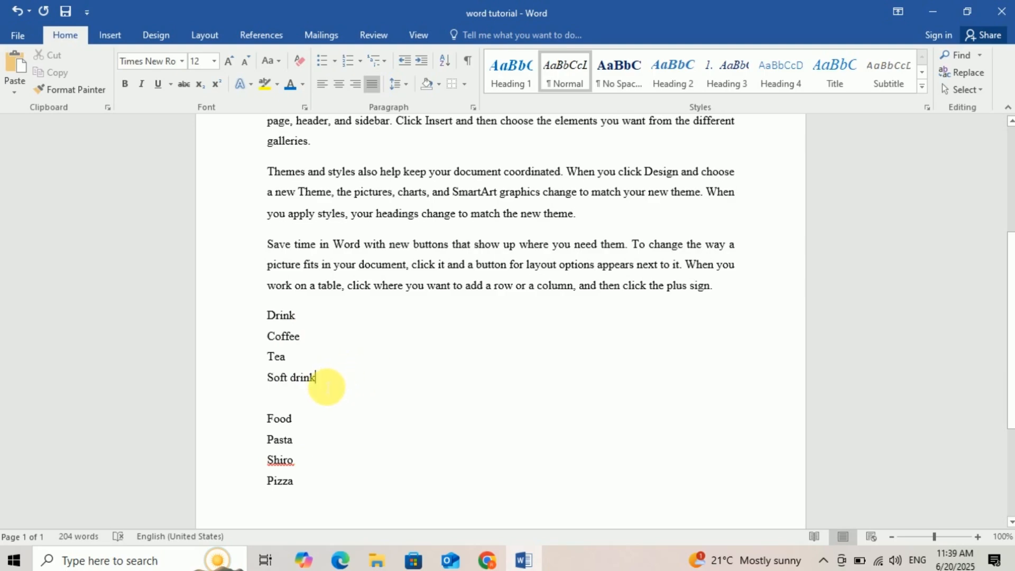
Format the Coffee, Tea and Soft drink lines as a bulleted list with check mark bullets
{"action": "left_click_drag", "start_coordinate": [302, 376], "coordinate": [269, 338]}
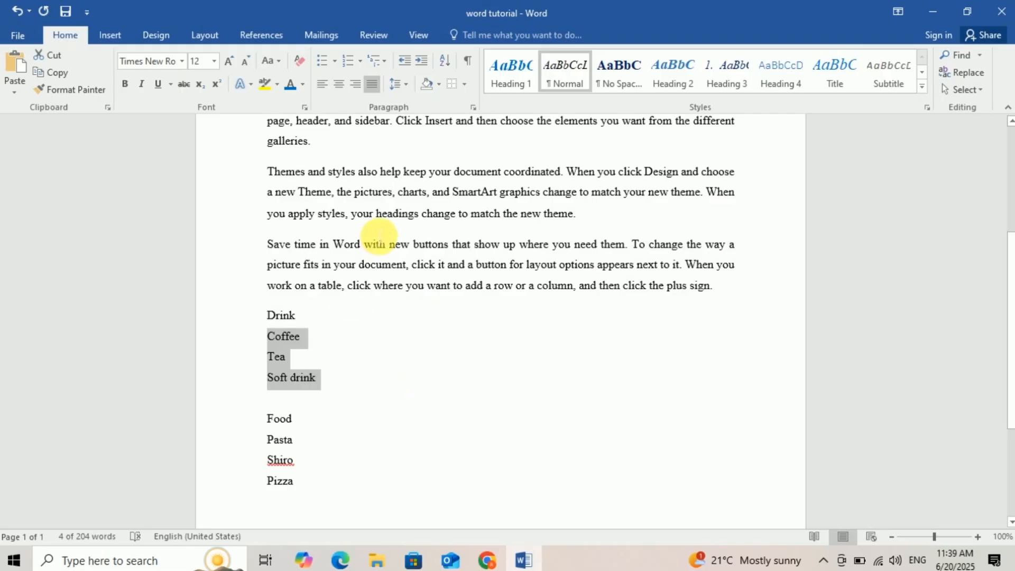
{"action": "left_click", "coordinate": [335, 61]}
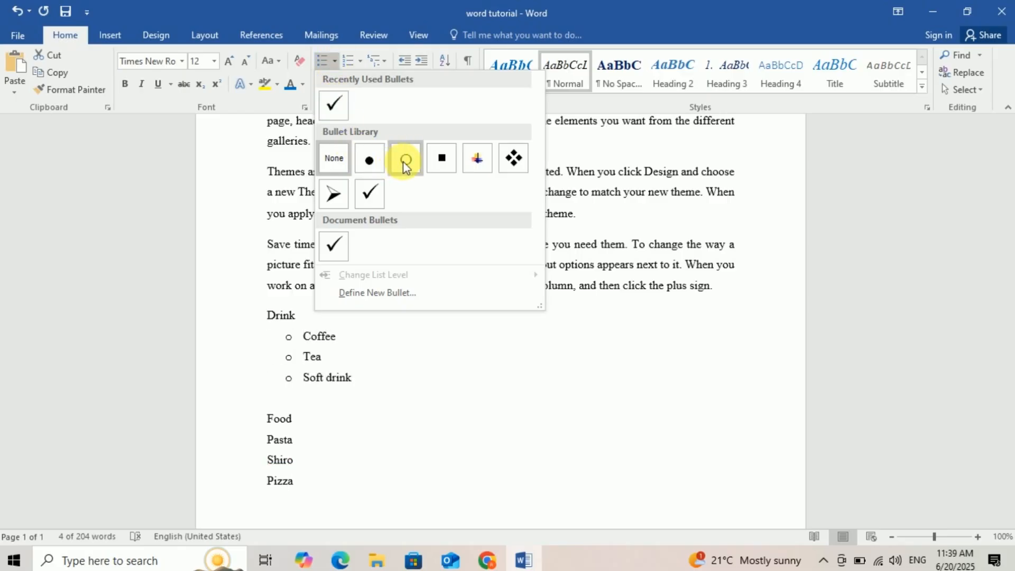
{"action": "left_click", "coordinate": [368, 195]}
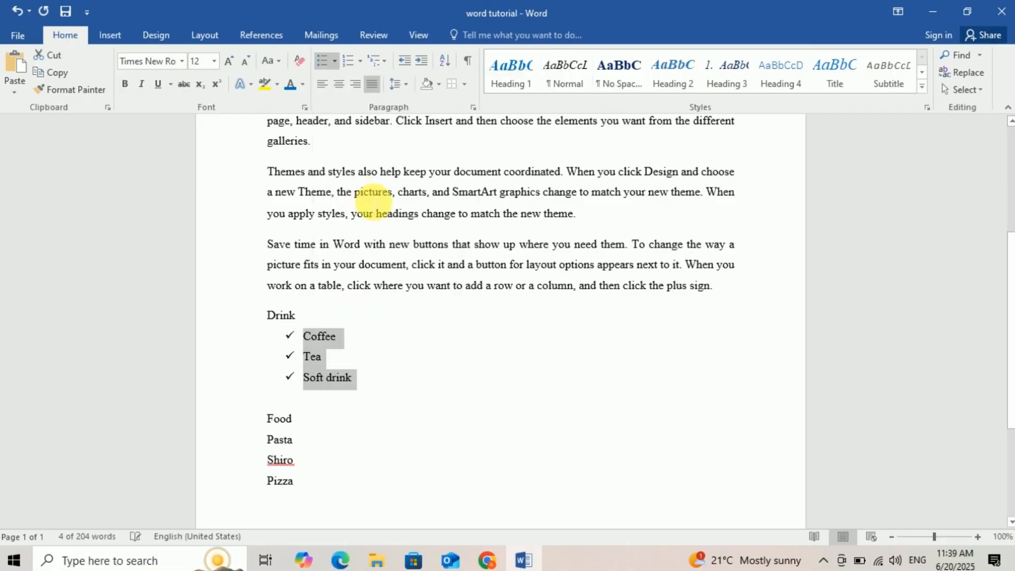
{"action": "left_click", "coordinate": [390, 379]}
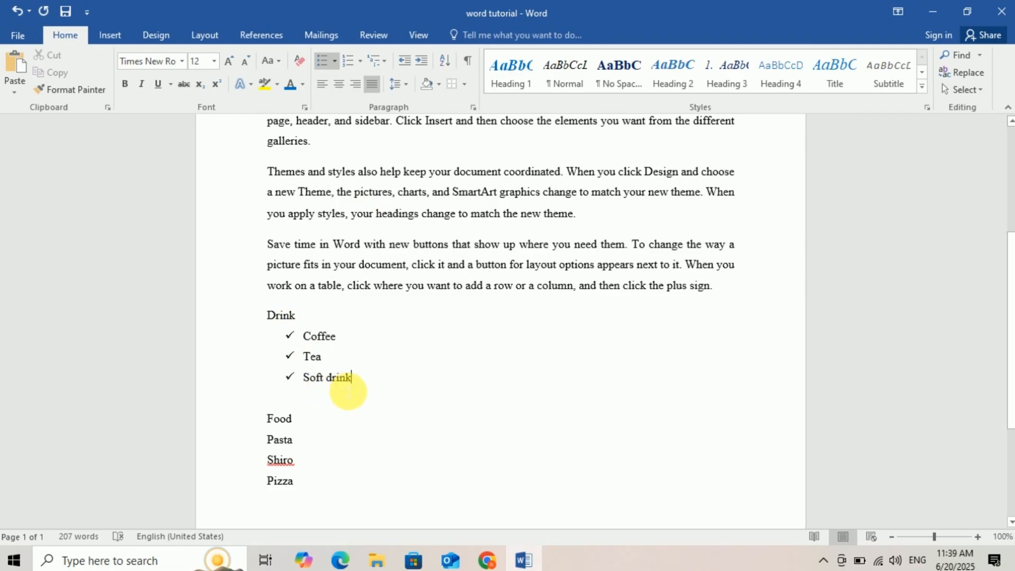
Format the Pasta, Shiro and Pizza lines under Food as a numbered list in the 1. 2. 3. format
{"action": "scroll", "coordinate": [380, 394], "scroll_direction": "down", "scroll_amount": 1}
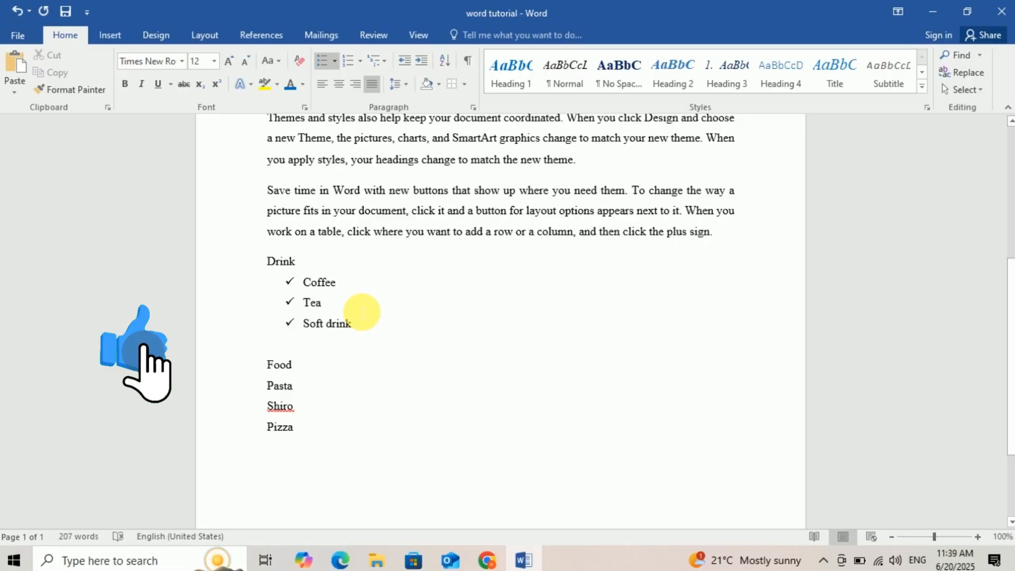
{"action": "left_click", "coordinate": [306, 427]}
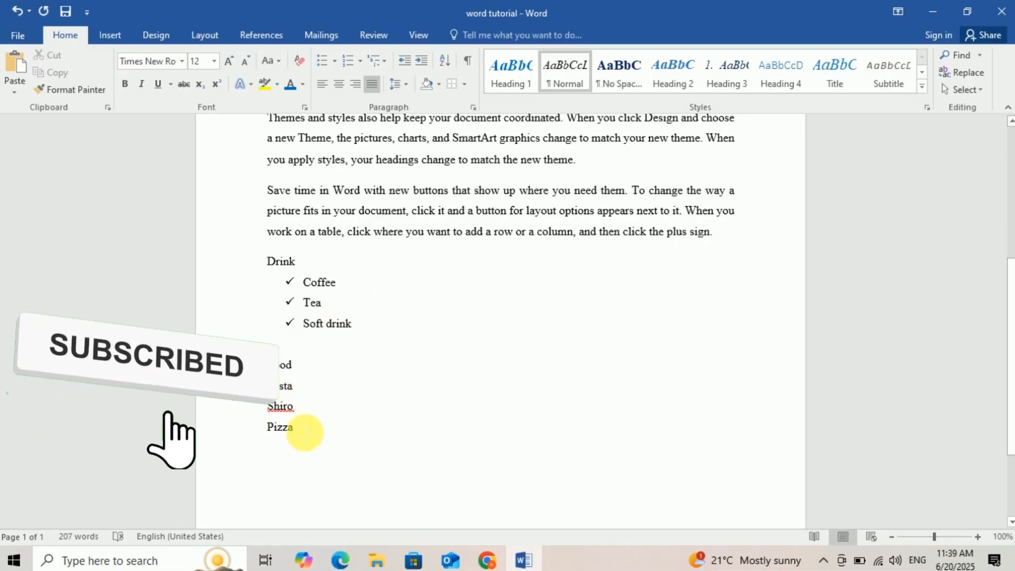
{"action": "left_click_drag", "start_coordinate": [300, 429], "coordinate": [267, 388]}
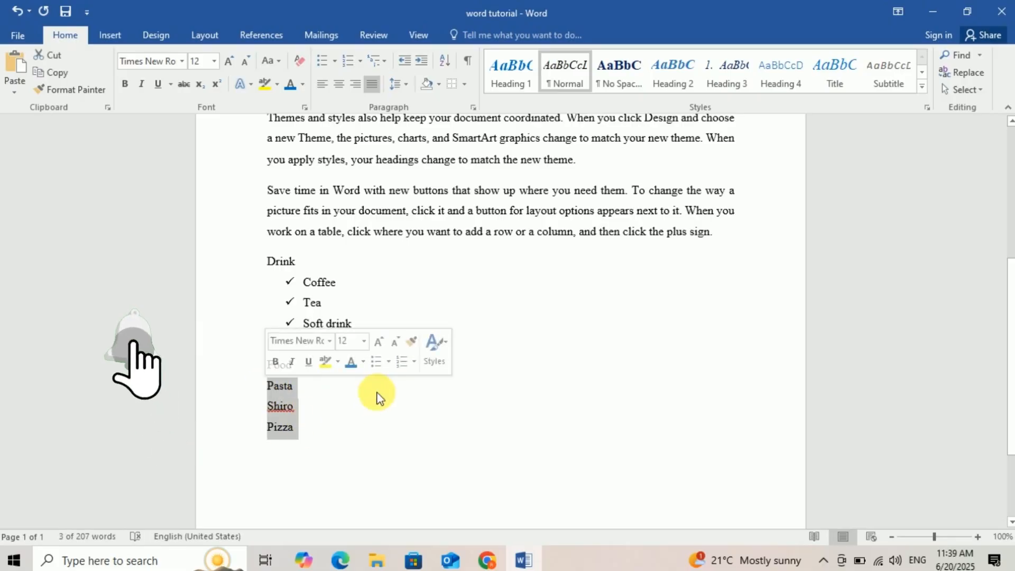
{"action": "left_click", "coordinate": [357, 59]}
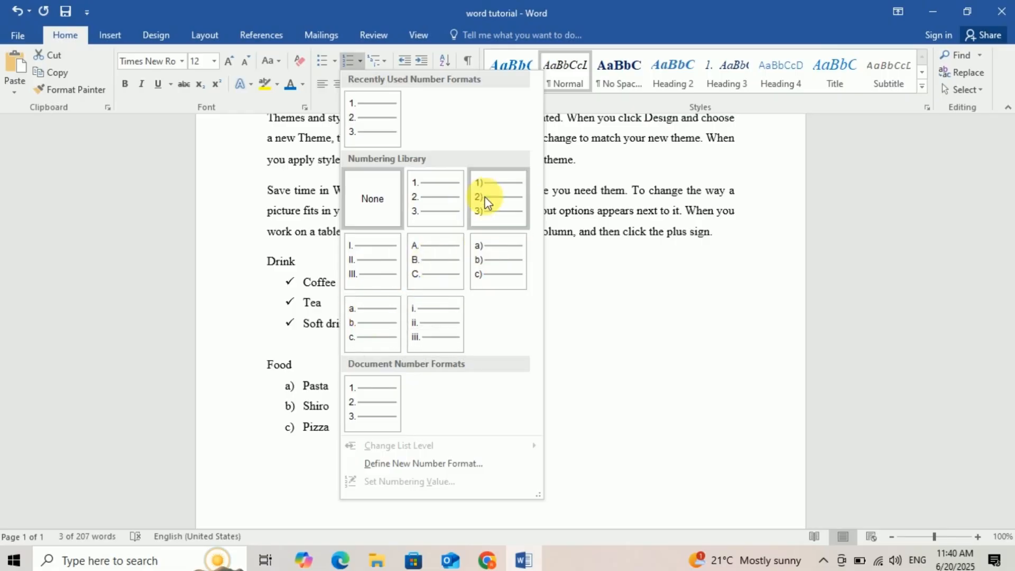
{"action": "left_click", "coordinate": [441, 193]}
{"action": "left_click", "coordinate": [438, 434]}
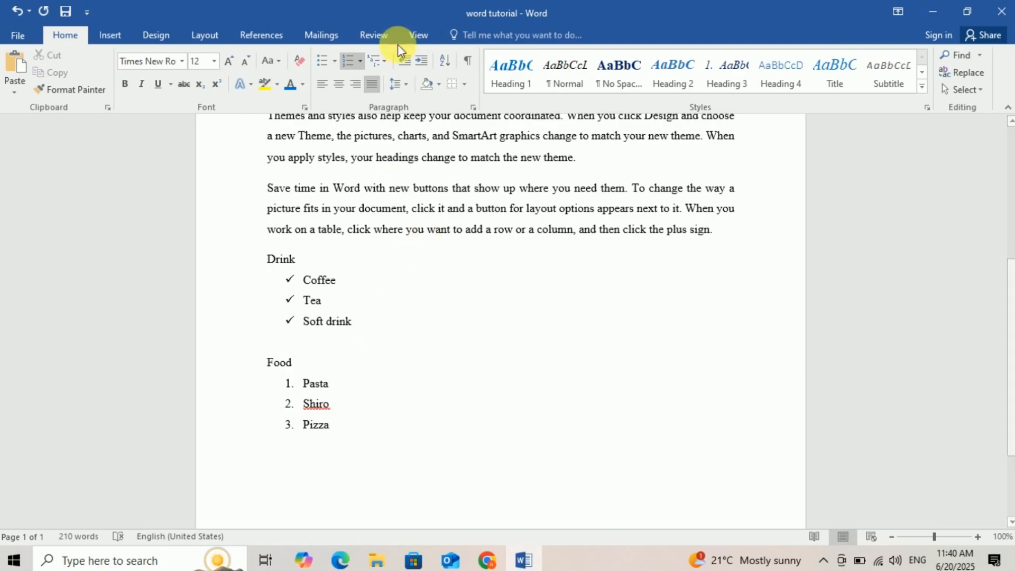
Look at the multilevel list formats without applying one, and change the Food list to check mark bullets
{"action": "left_click", "coordinate": [384, 61]}
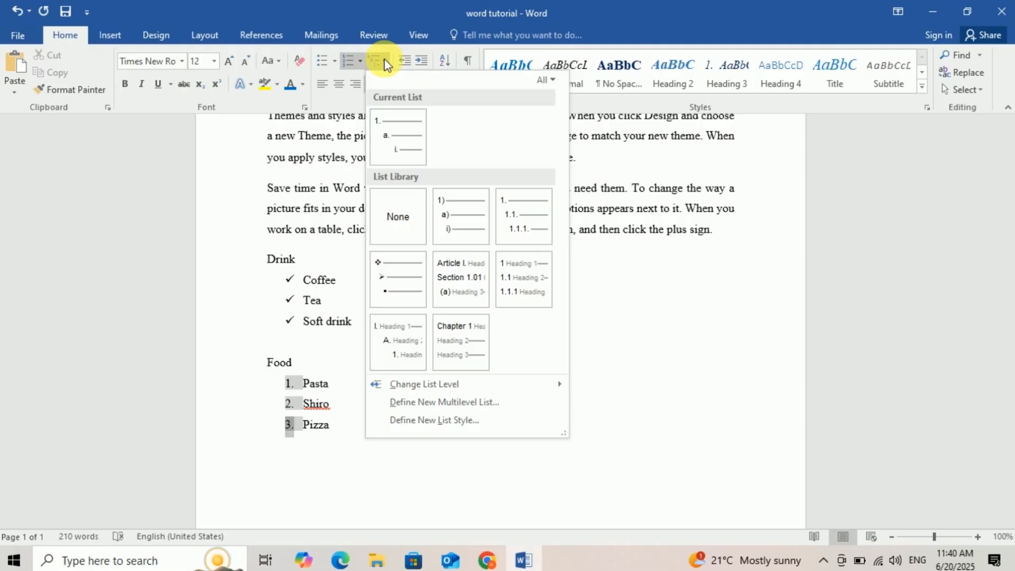
{"action": "left_click", "coordinate": [383, 59]}
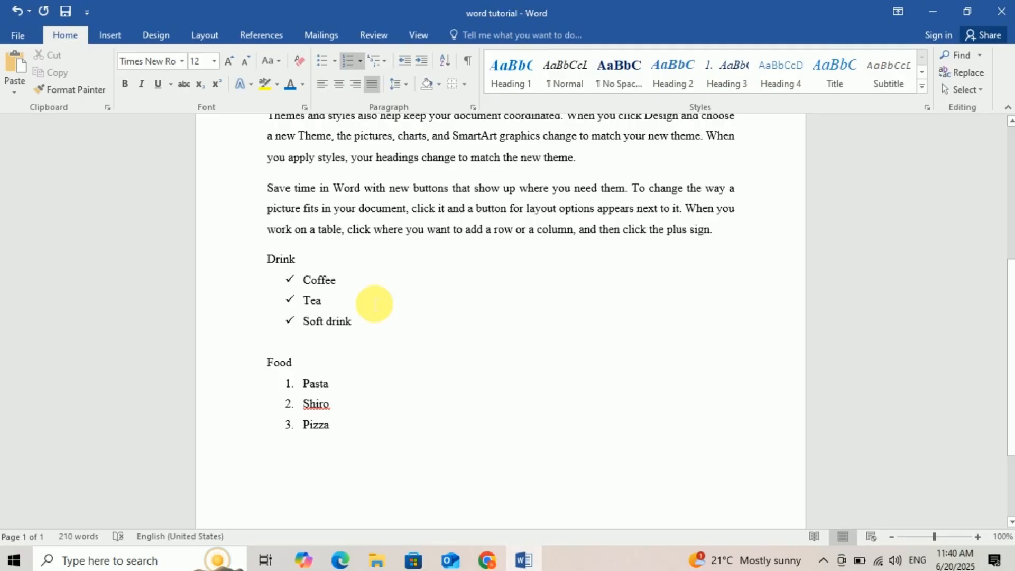
{"action": "scroll", "coordinate": [438, 363], "scroll_direction": "down", "scroll_amount": 1}
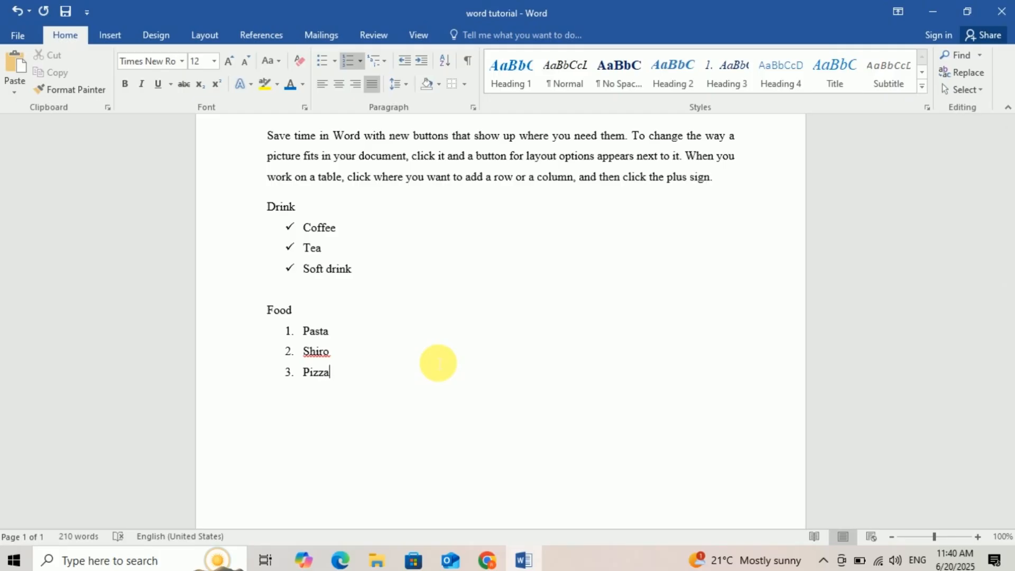
{"action": "left_click", "coordinate": [328, 58]}
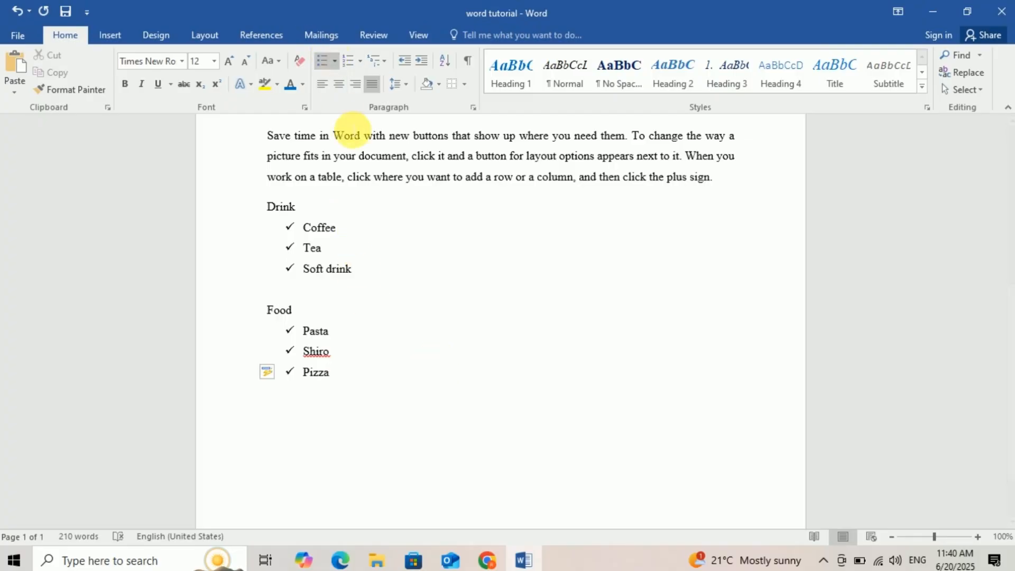
{"action": "left_click", "coordinate": [372, 299]}
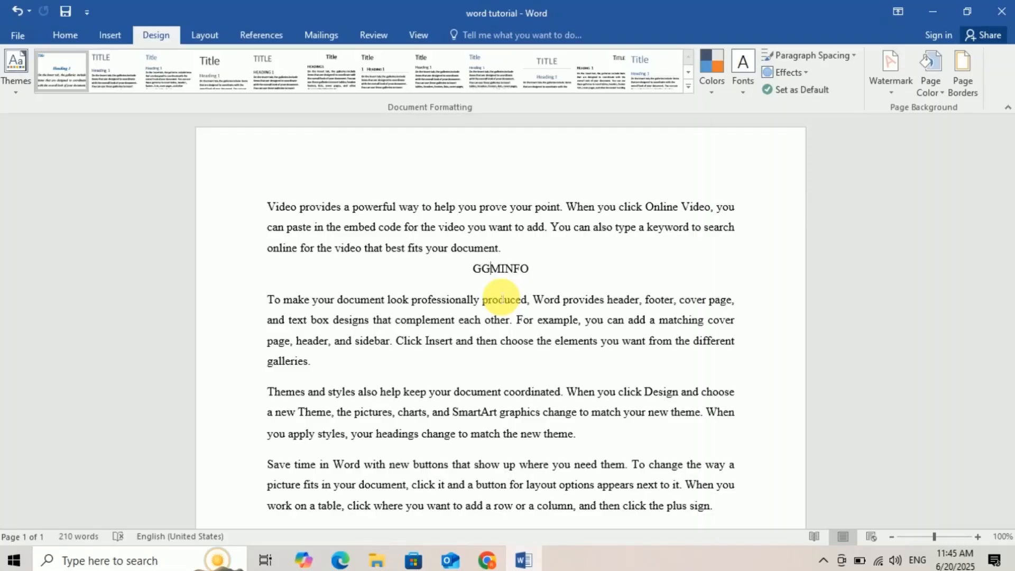
Set the page orientation to Landscape and return it to Portrait
{"action": "left_click", "coordinate": [204, 28]}
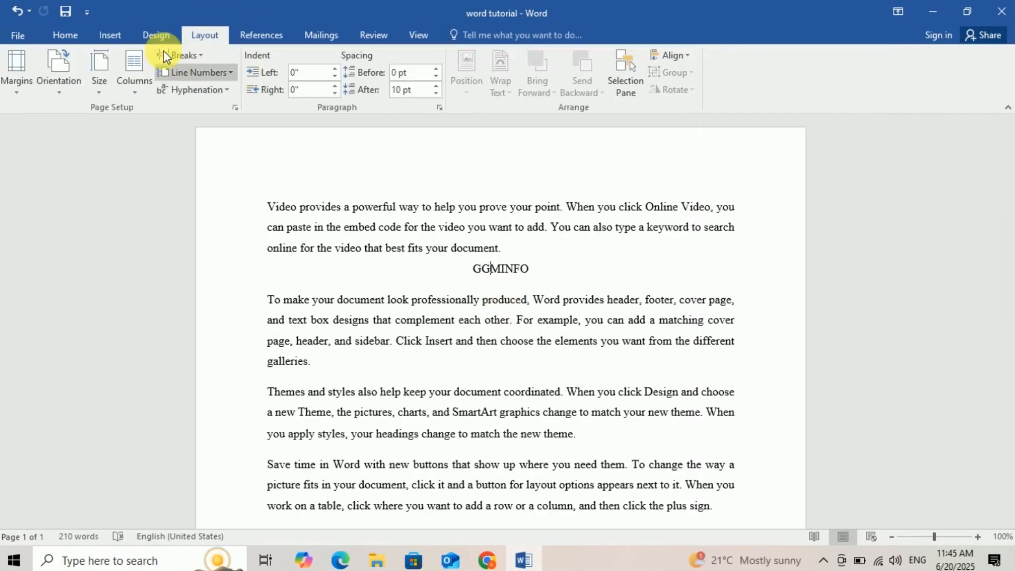
{"action": "left_click", "coordinate": [150, 36]}
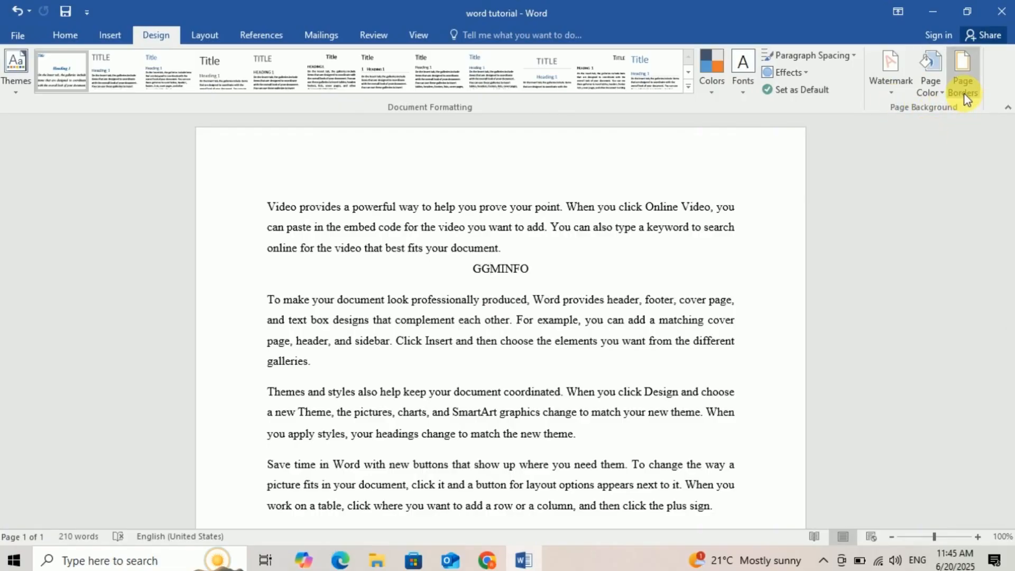
{"action": "left_click", "coordinate": [201, 35]}
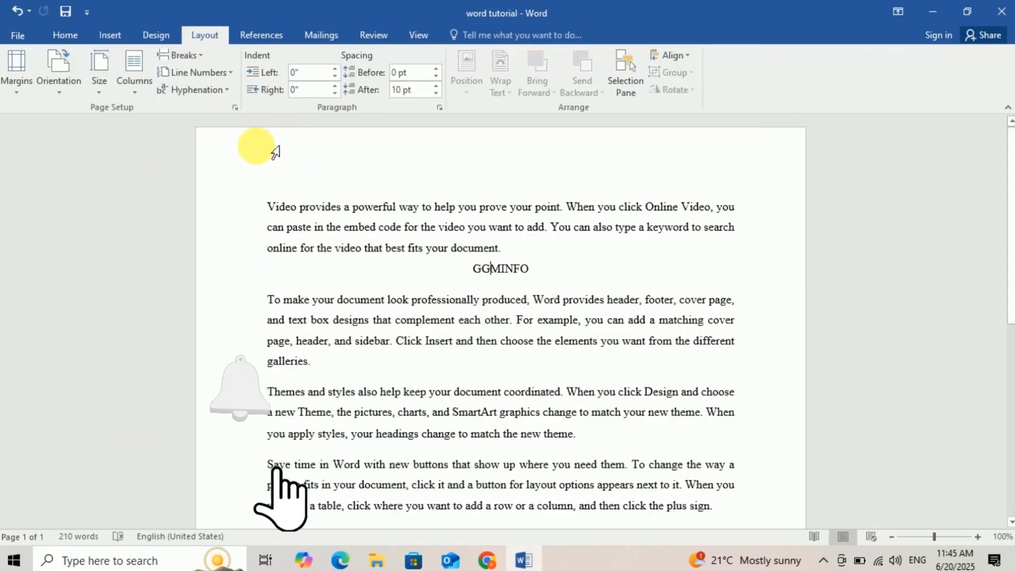
{"action": "left_click", "coordinate": [58, 94]}
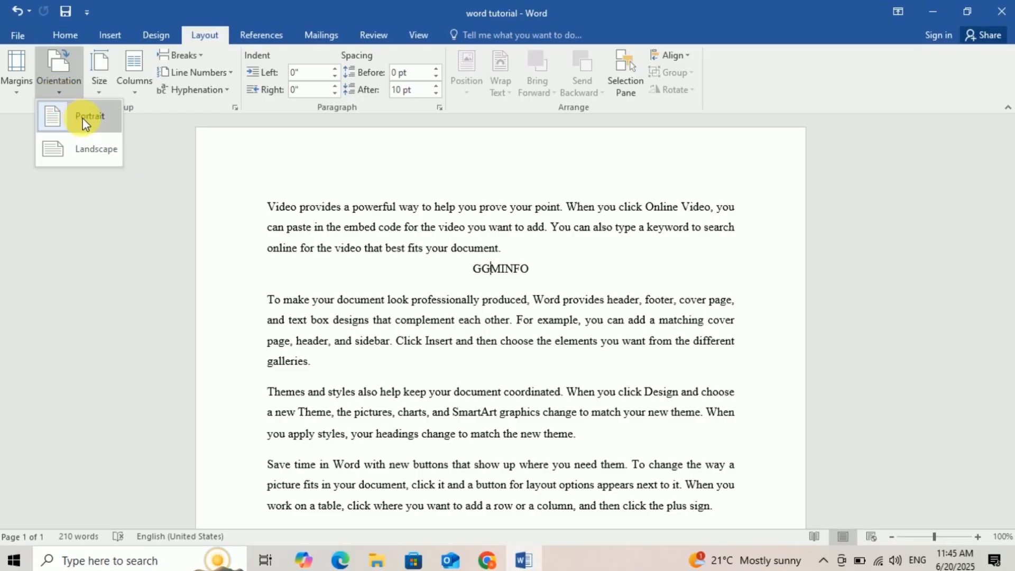
{"action": "left_click", "coordinate": [87, 145]}
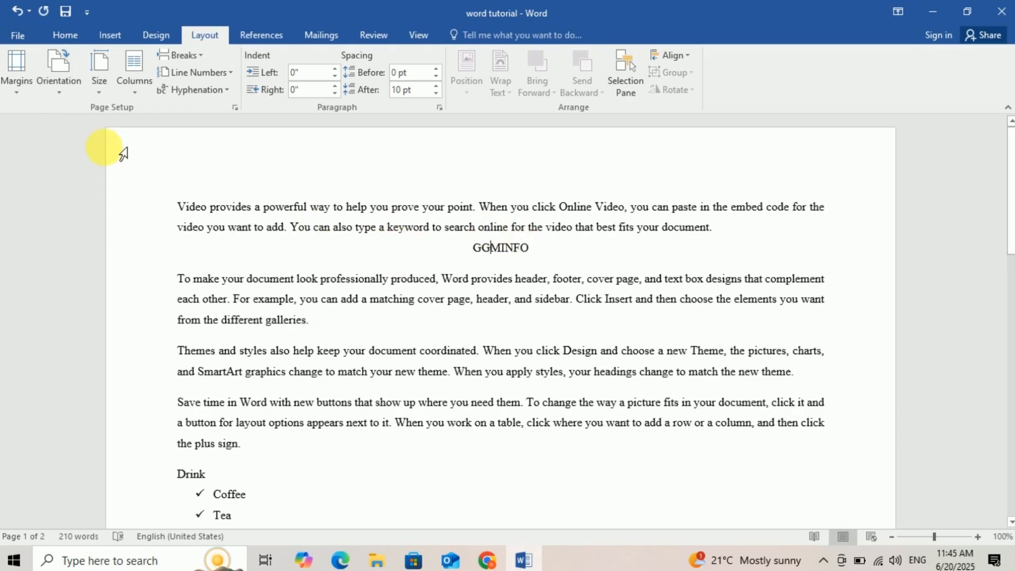
{"action": "left_click", "coordinate": [59, 80]}
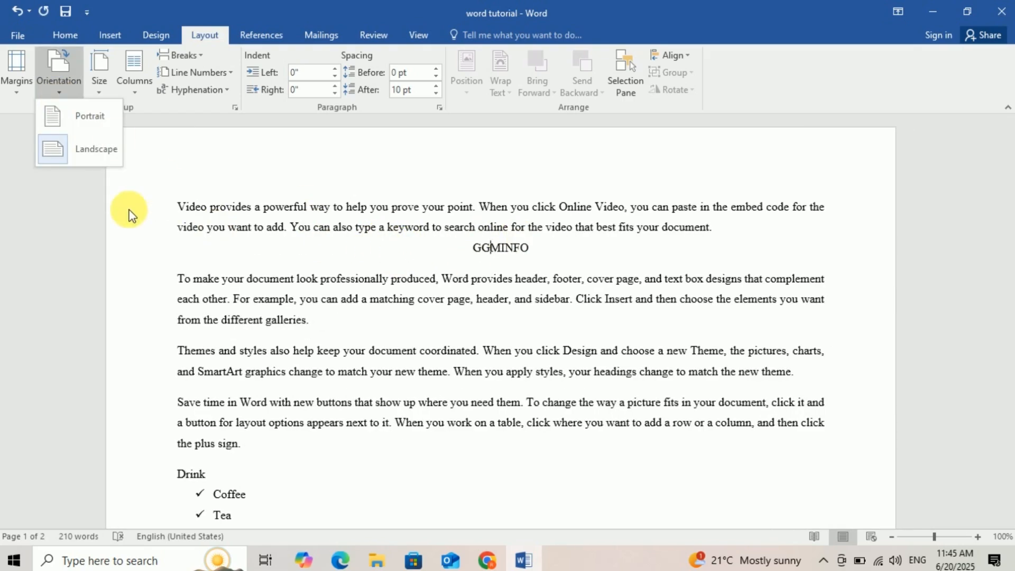
{"action": "left_click", "coordinate": [66, 118]}
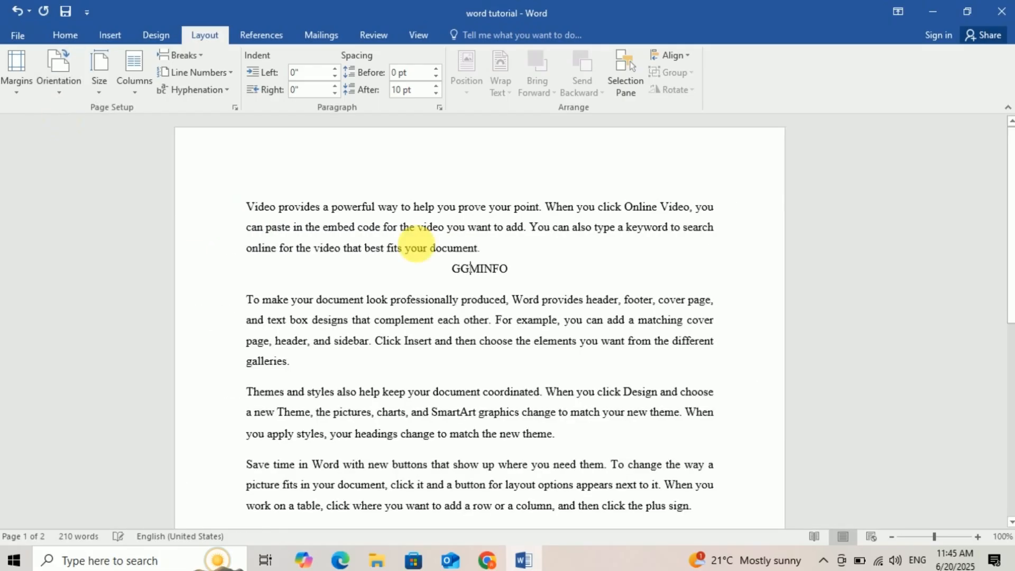
Switch the page to Landscape once more and restore the Portrait orientation
{"action": "left_click", "coordinate": [59, 98]}
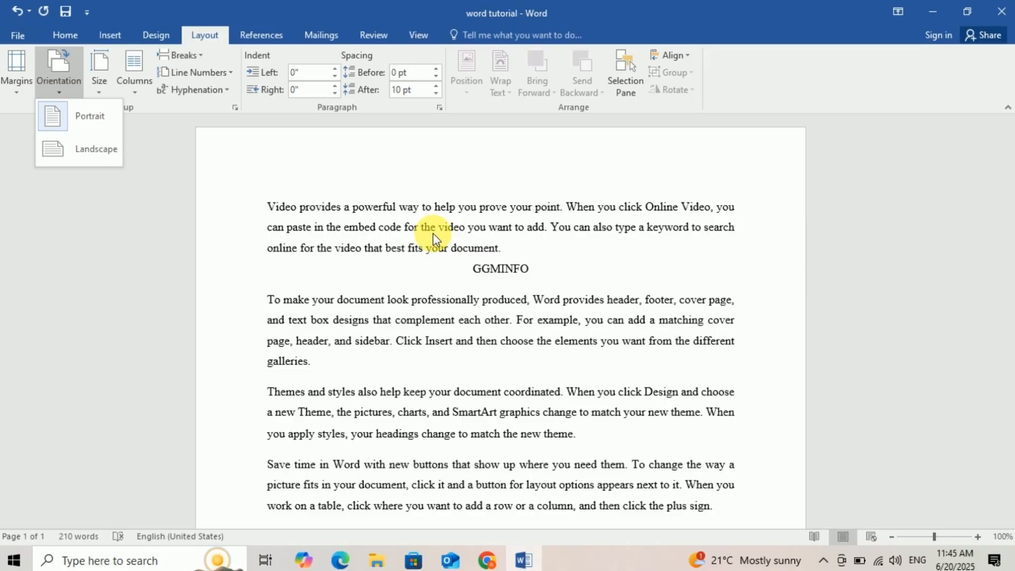
{"action": "left_click", "coordinate": [89, 156]}
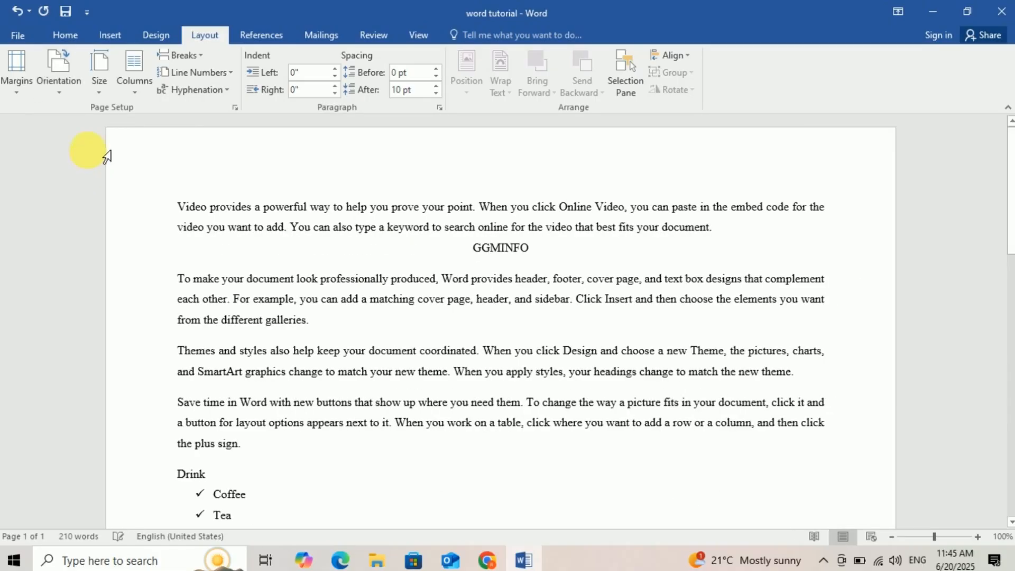
{"action": "left_click", "coordinate": [59, 68]}
{"action": "left_click", "coordinate": [78, 119]}
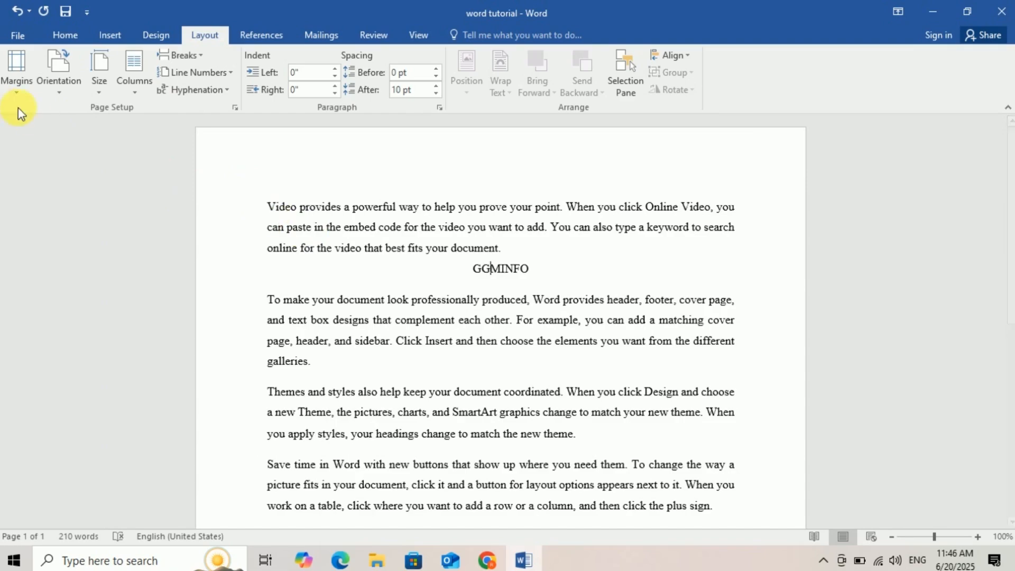
Apply the Narrow margin preset to the document and replace it with the Moderate preset
{"action": "left_click", "coordinate": [271, 210]}
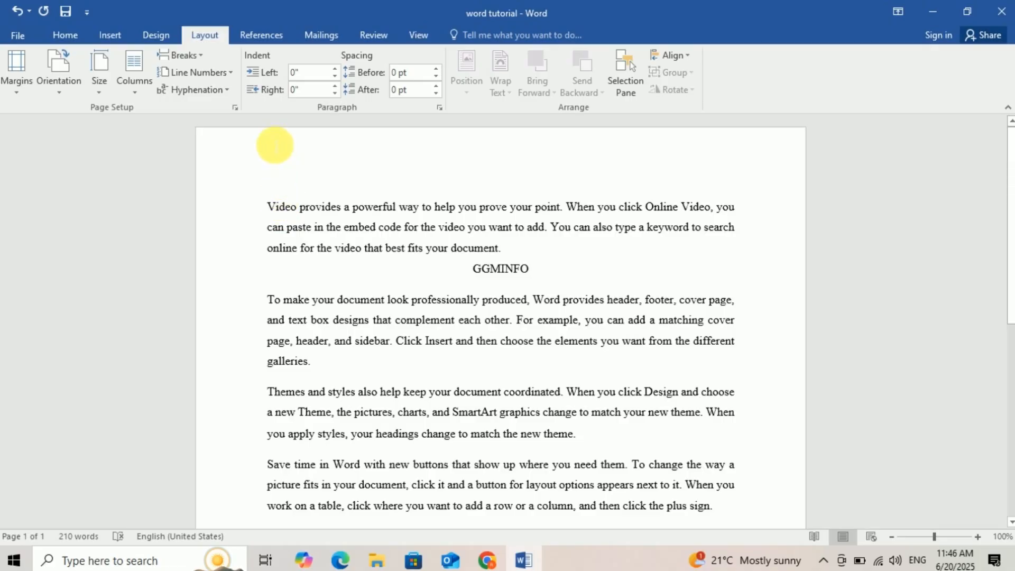
{"action": "scroll", "coordinate": [501, 205], "scroll_direction": "down", "scroll_amount": 2}
{"action": "scroll", "coordinate": [501, 205], "scroll_direction": "up", "scroll_amount": 2}
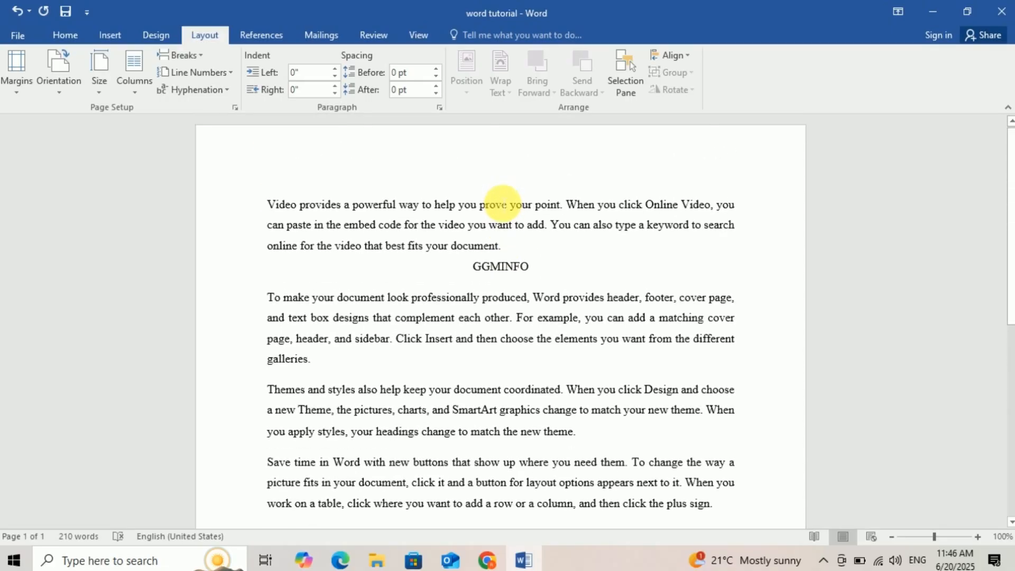
{"action": "scroll", "coordinate": [501, 205], "scroll_direction": "down", "scroll_amount": 2}
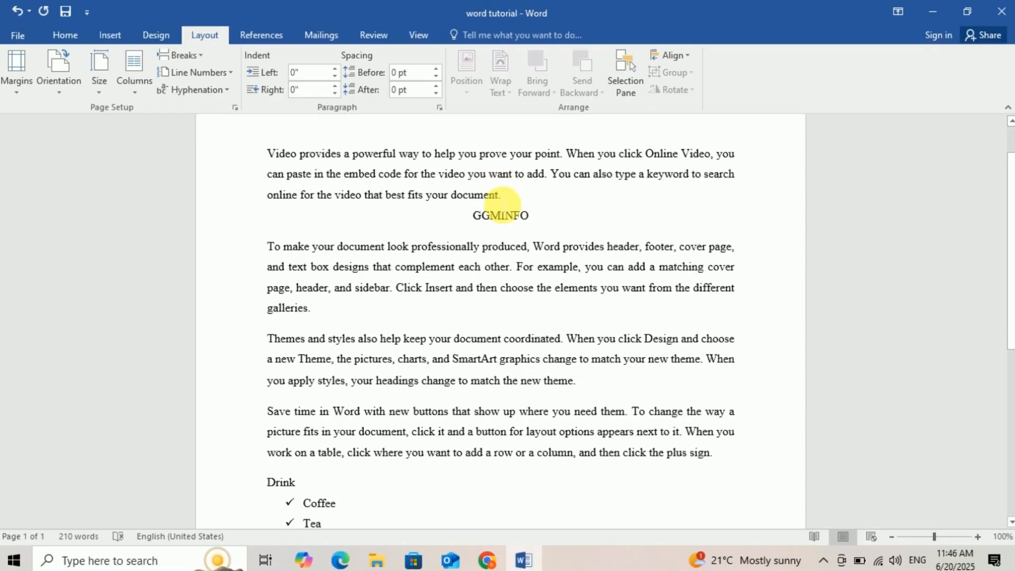
{"action": "scroll", "coordinate": [502, 203], "scroll_direction": "down", "scroll_amount": 1}
{"action": "scroll", "coordinate": [499, 201], "scroll_direction": "up", "scroll_amount": 3}
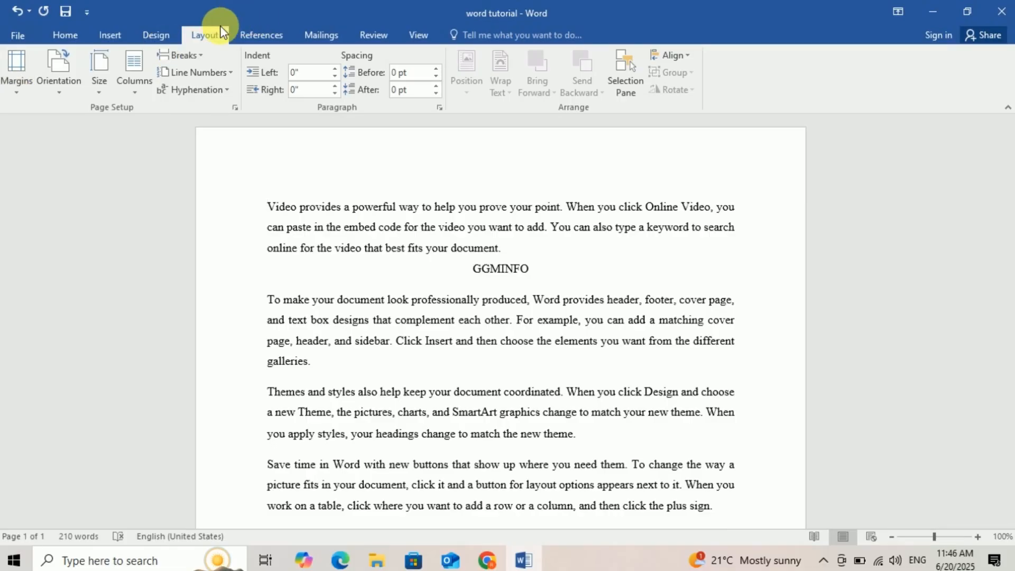
{"action": "left_click", "coordinate": [17, 93]}
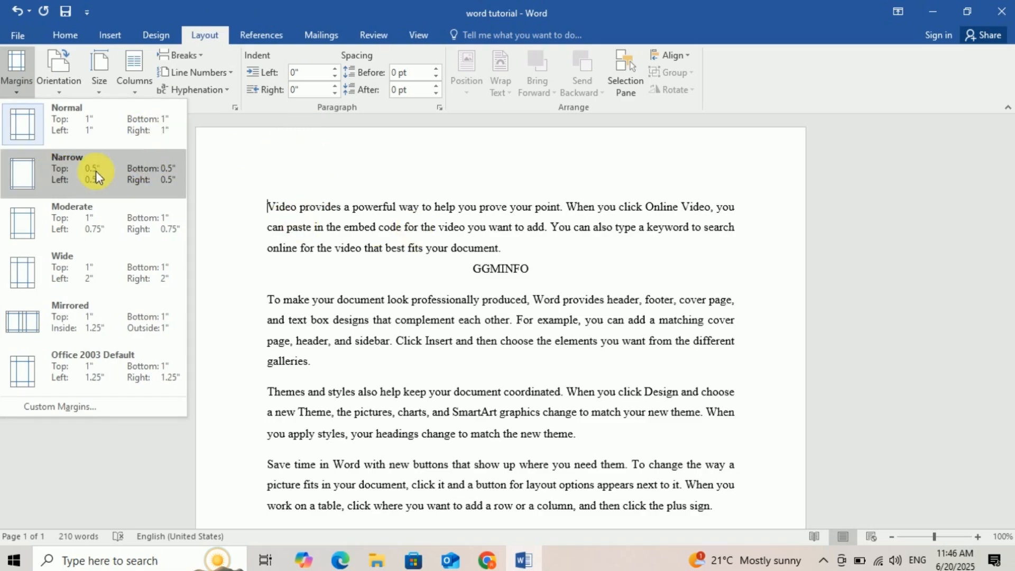
{"action": "left_click", "coordinate": [31, 165]}
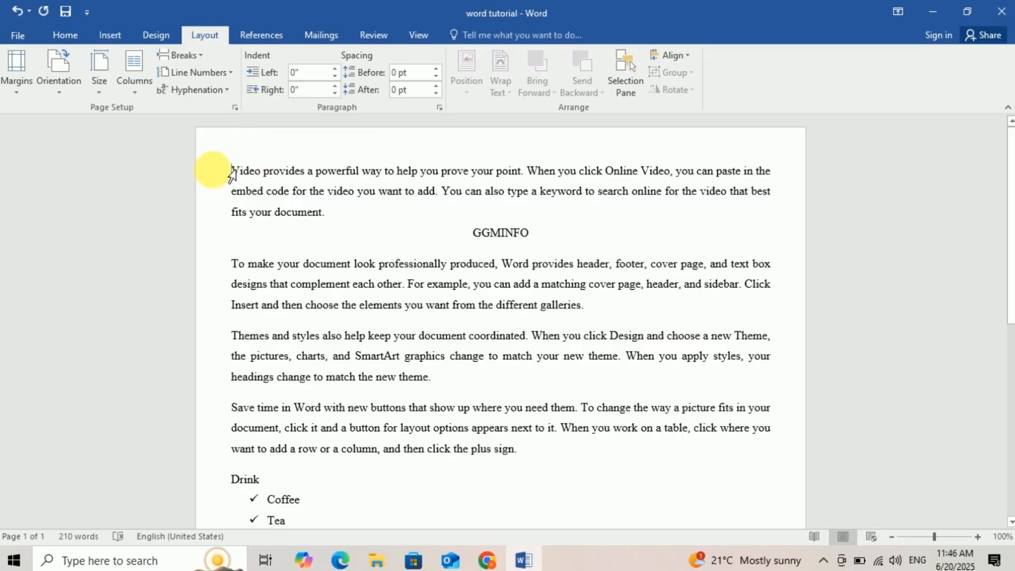
{"action": "left_click", "coordinate": [17, 88]}
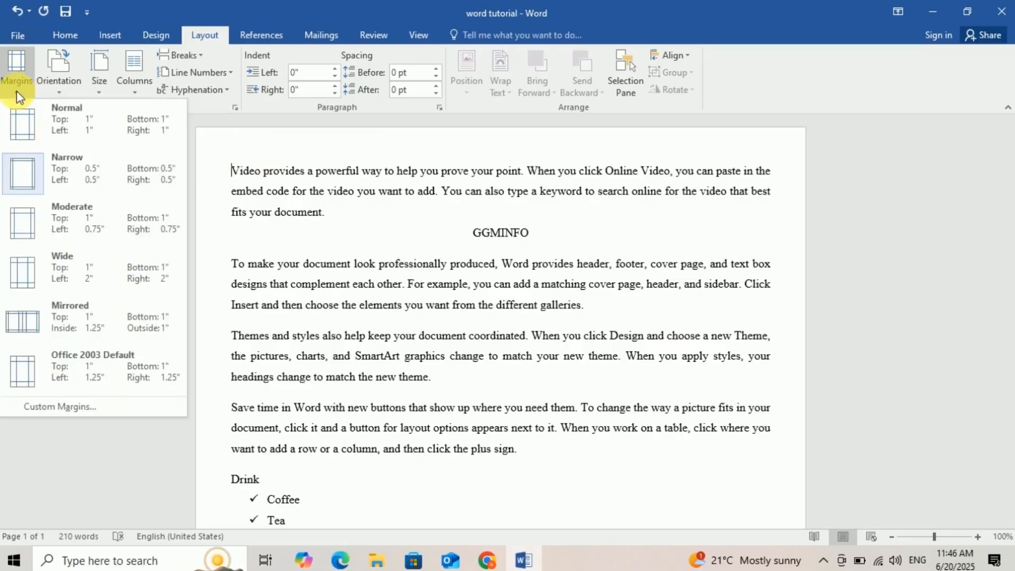
{"action": "left_click", "coordinate": [32, 223]}
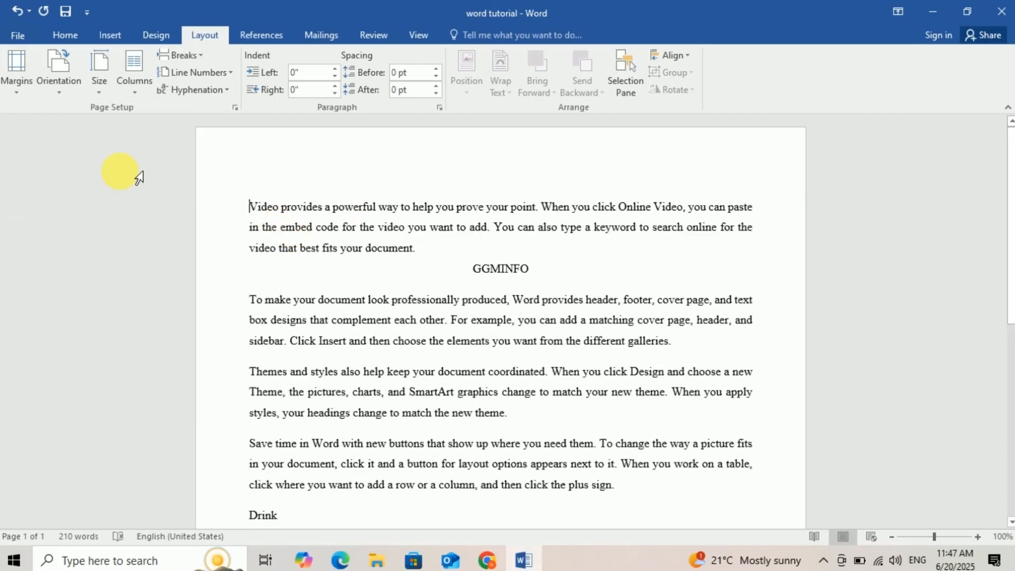
Try the Wide margin preset on the document and return the margins to the Normal preset
{"action": "left_click", "coordinate": [31, 91]}
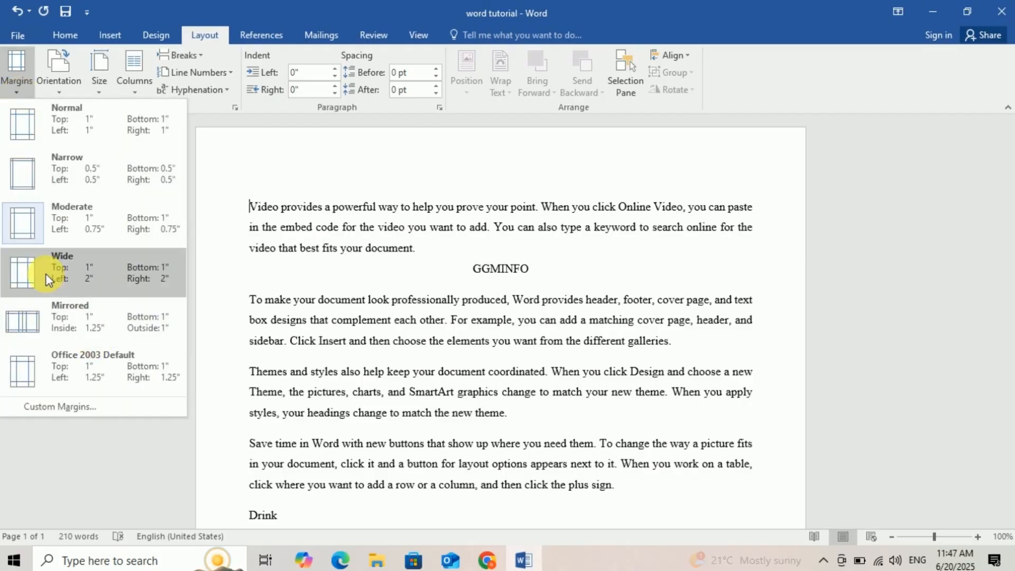
{"action": "left_click", "coordinate": [80, 270]}
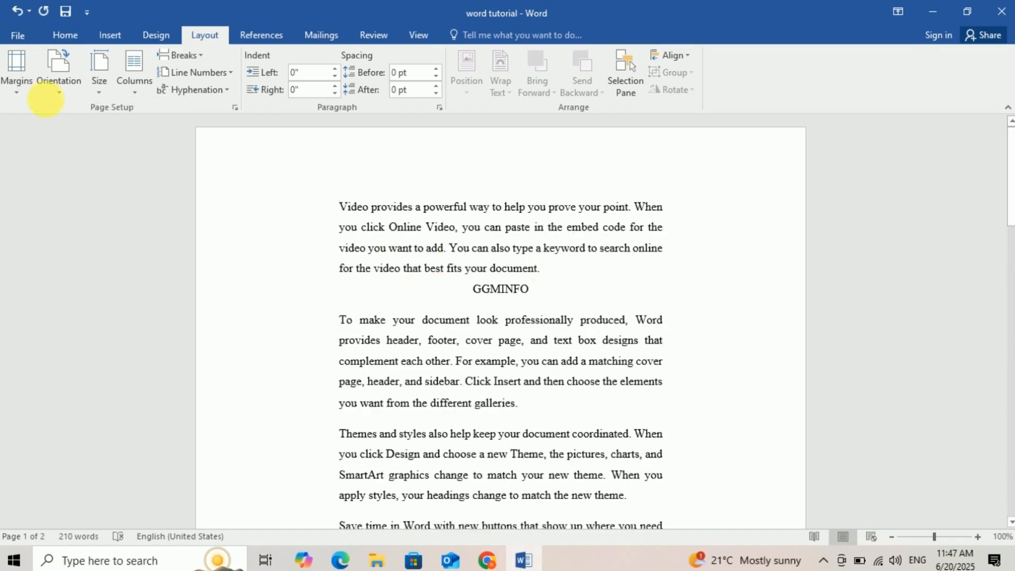
{"action": "left_click", "coordinate": [24, 92]}
{"action": "left_click", "coordinate": [59, 129]}
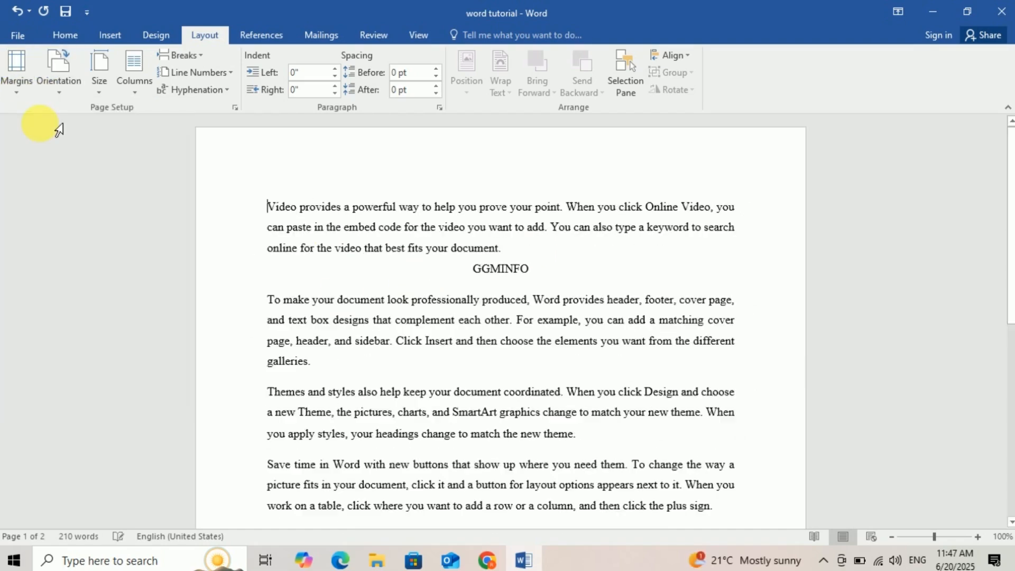
Inspect the custom top, bottom and right margin settings in Page Setup and close it without changes
{"action": "left_click", "coordinate": [20, 90]}
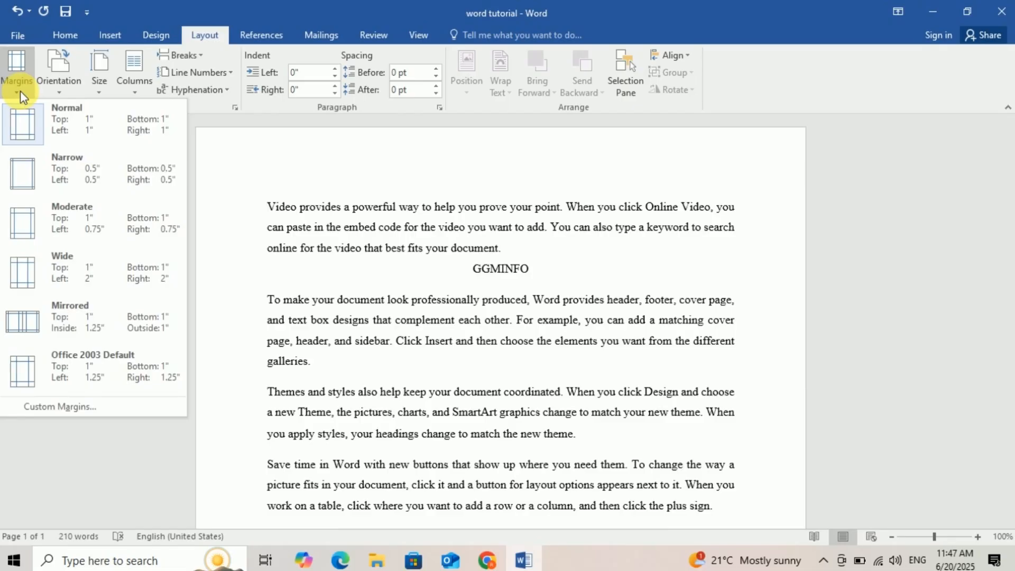
{"action": "left_click", "coordinate": [61, 407]}
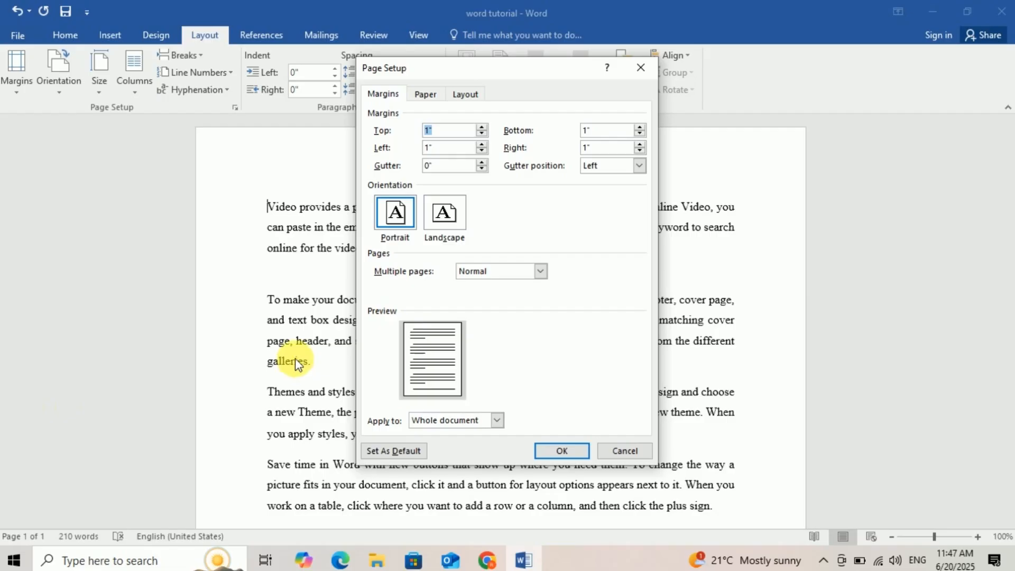
{"action": "left_click", "coordinate": [439, 131]}
{"action": "left_click", "coordinate": [588, 131]}
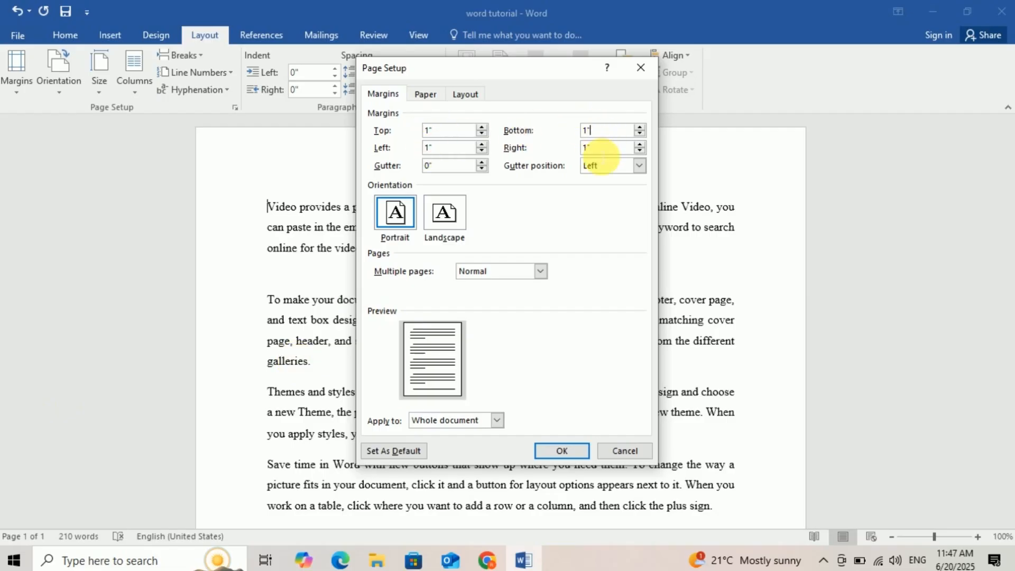
{"action": "left_click", "coordinate": [594, 148]}
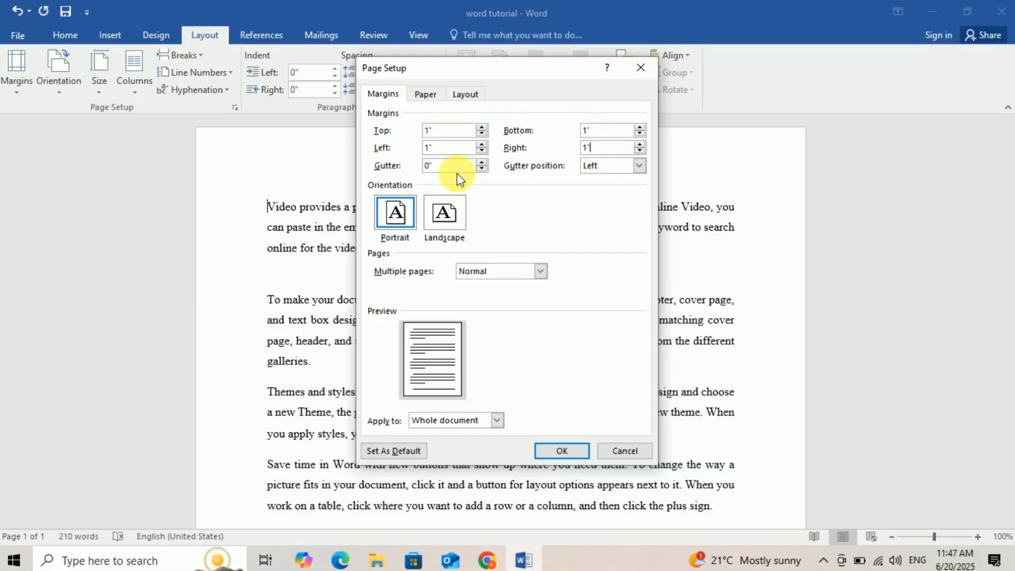
{"action": "left_click", "coordinate": [641, 68]}
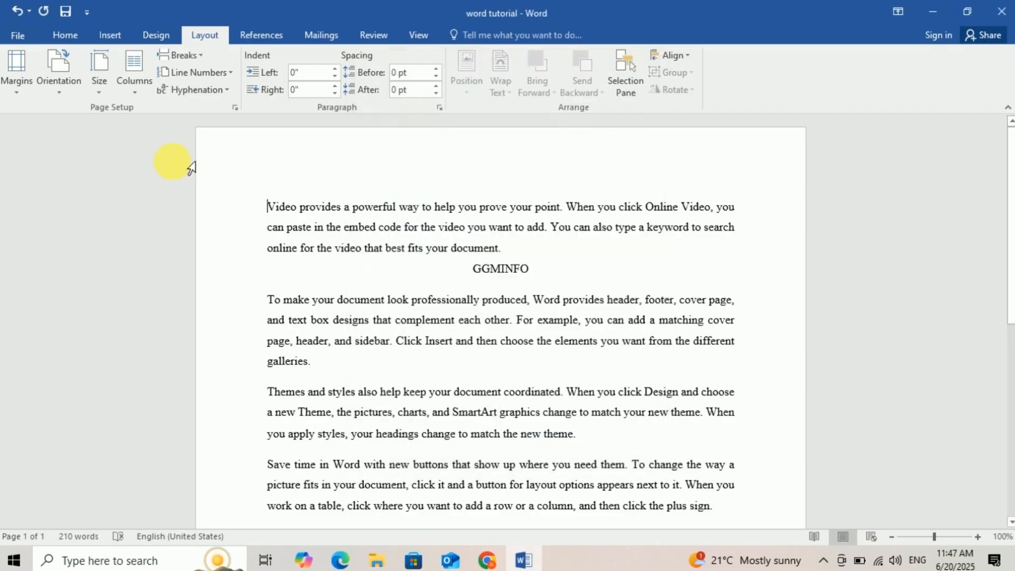
Apply the Narrow margin preset to the document and restore the Normal preset
{"action": "left_click", "coordinate": [12, 92]}
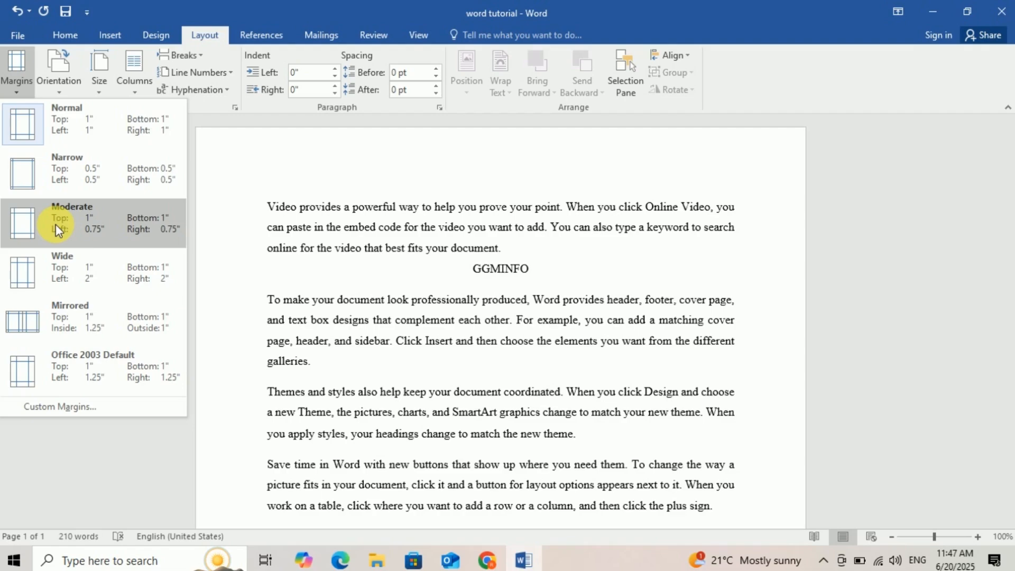
{"action": "left_click", "coordinate": [41, 172]}
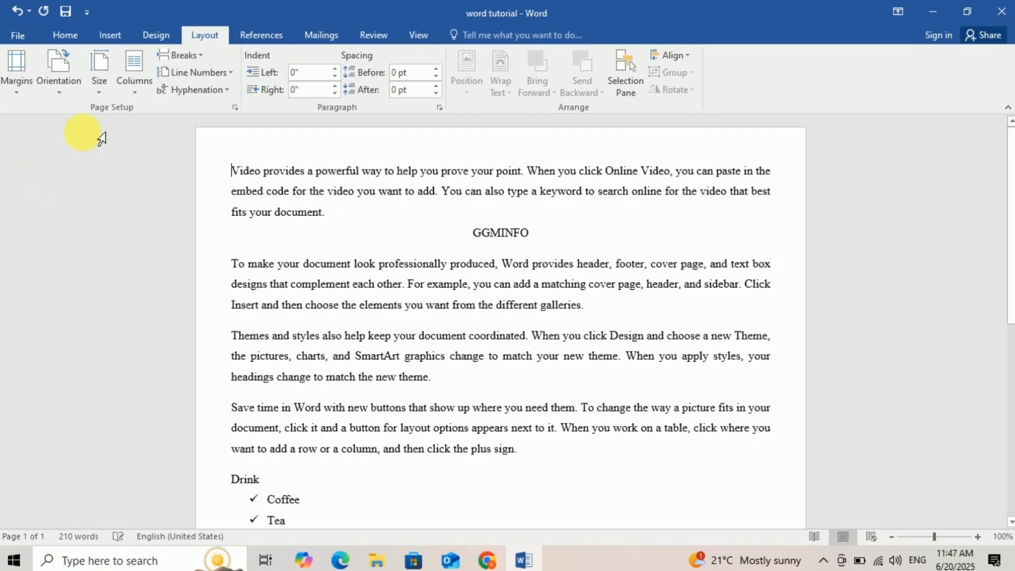
{"action": "left_click", "coordinate": [22, 96]}
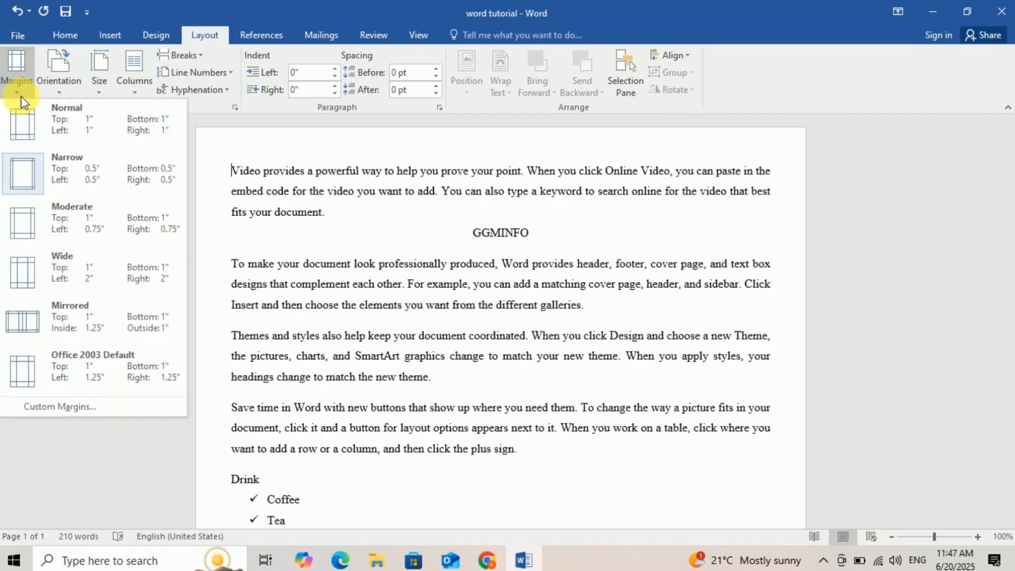
{"action": "left_click", "coordinate": [36, 120]}
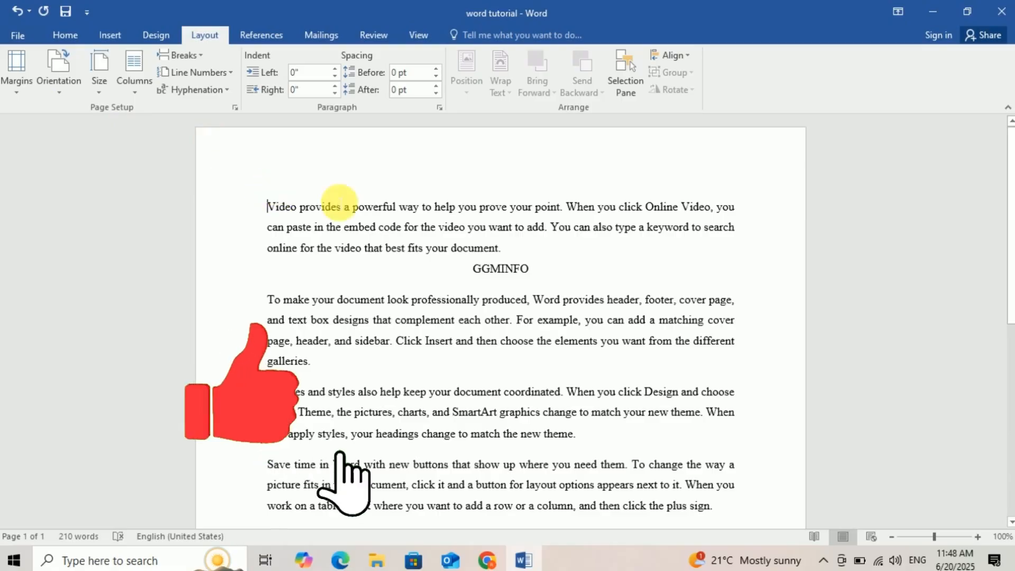
View the list of available paper sizes and dismiss it without choosing a size
{"action": "left_click", "coordinate": [268, 208]}
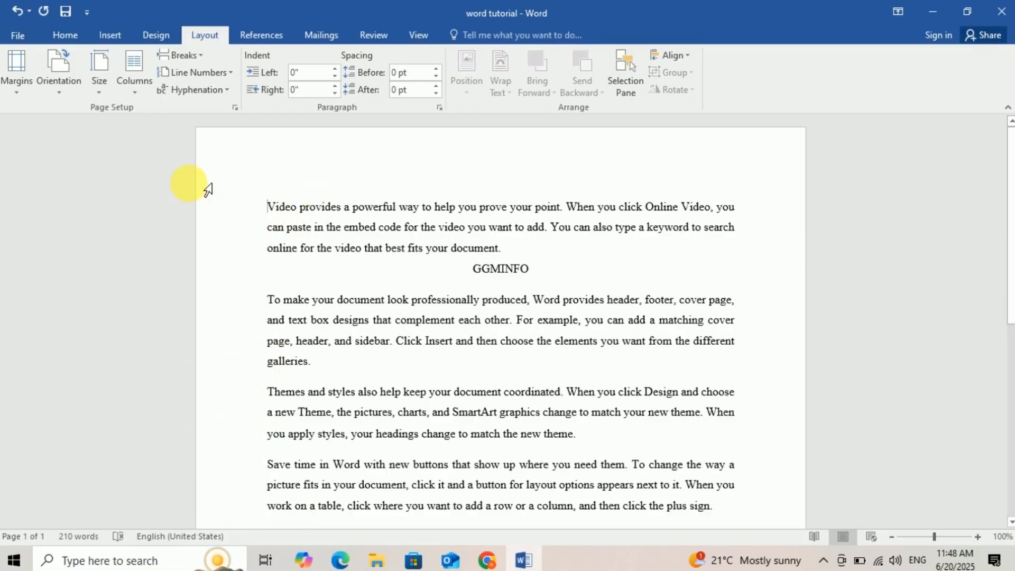
{"action": "left_click", "coordinate": [101, 95]}
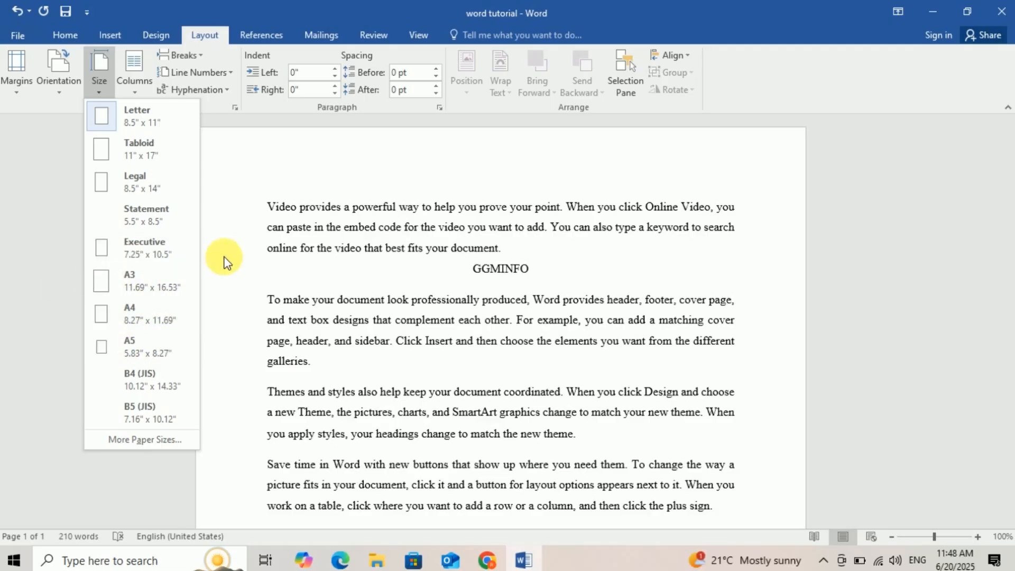
{"action": "left_click", "coordinate": [277, 250]}
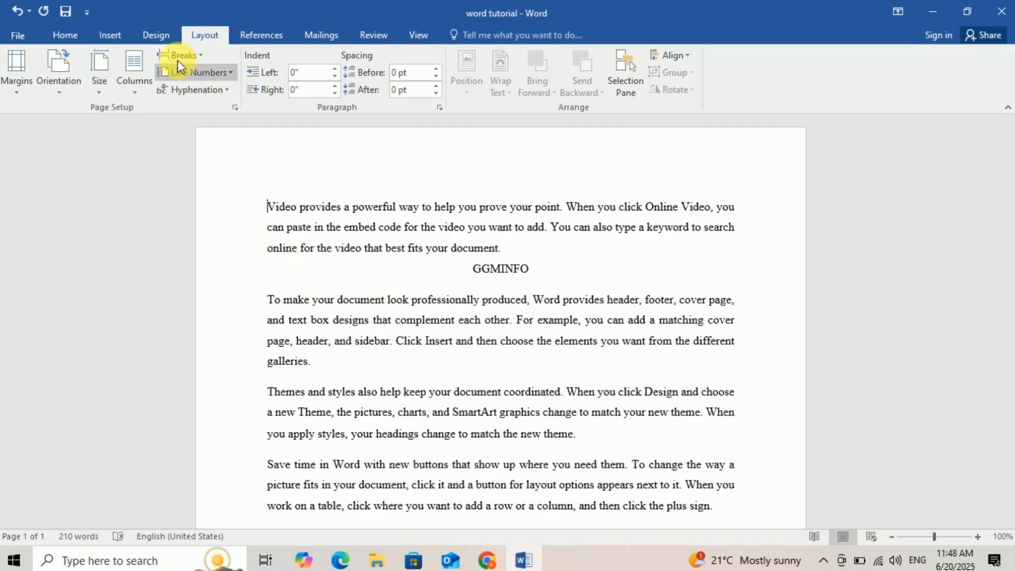
Open the page border settings and choose the Box setting
{"action": "left_click", "coordinate": [157, 37]}
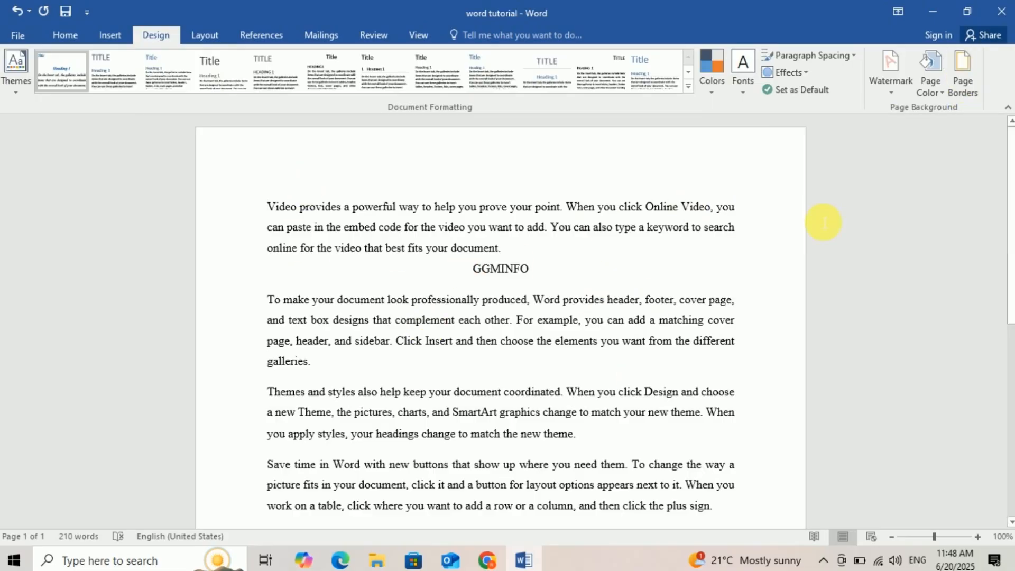
{"action": "left_click", "coordinate": [963, 86]}
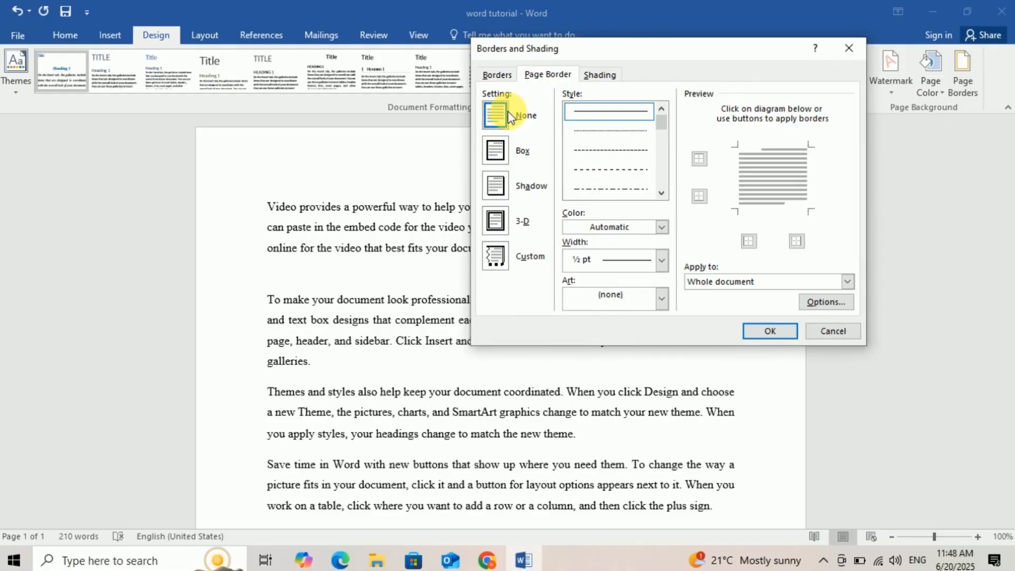
{"action": "left_click", "coordinate": [500, 149]}
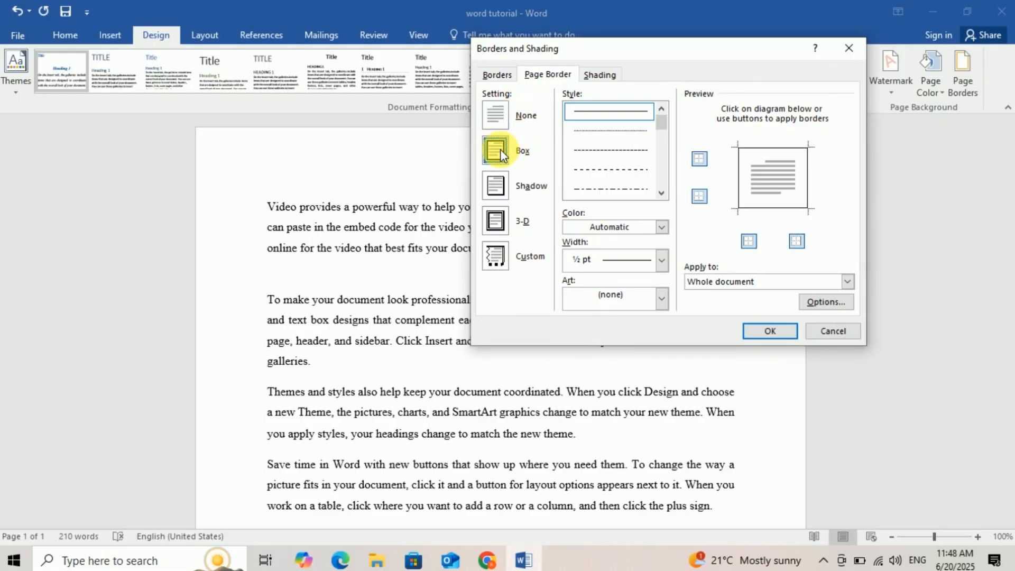
Try a dashed line style and a dark green tree art pattern for the page border
{"action": "mouse_move", "coordinate": [663, 118]}
{"action": "left_mouse_down"}
{"action": "mouse_move", "coordinate": [660, 129]}
{"action": "mouse_move", "coordinate": [660, 100]}
{"action": "left_mouse_up"}
{"action": "left_click", "coordinate": [620, 170]}
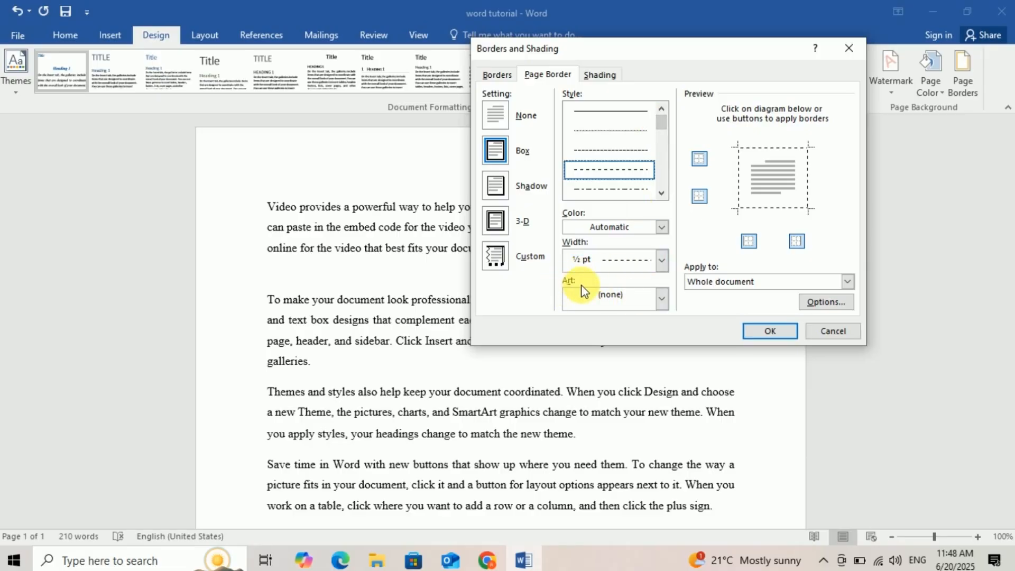
{"action": "left_click", "coordinate": [662, 298]}
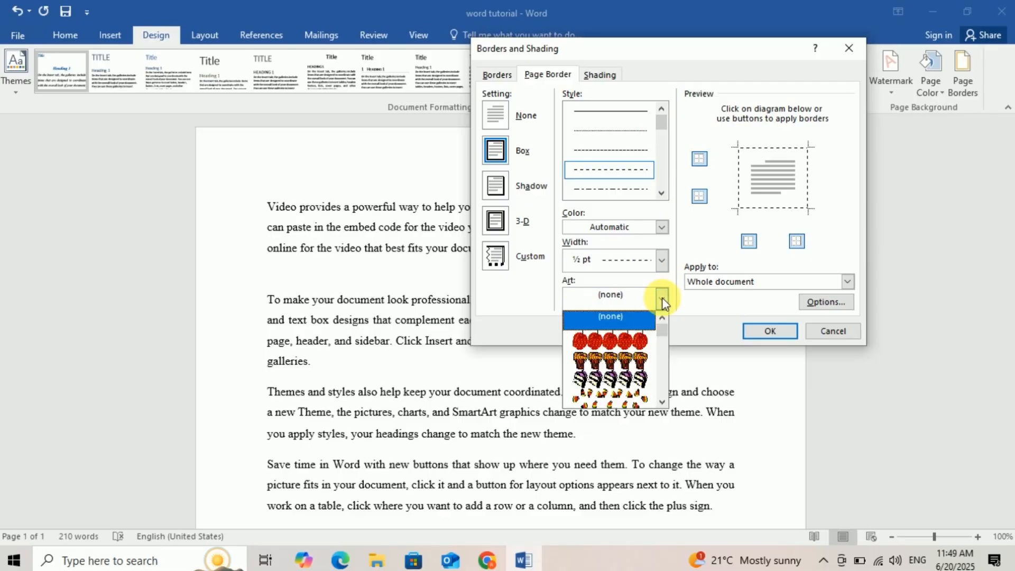
{"action": "scroll", "coordinate": [613, 377], "scroll_direction": "down", "scroll_amount": 3}
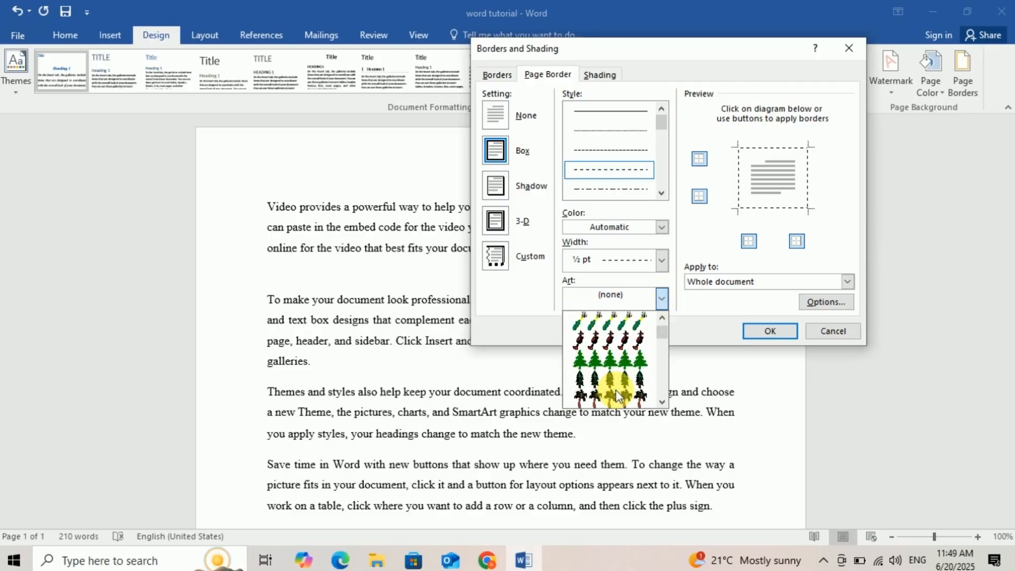
{"action": "left_click", "coordinate": [613, 377]}
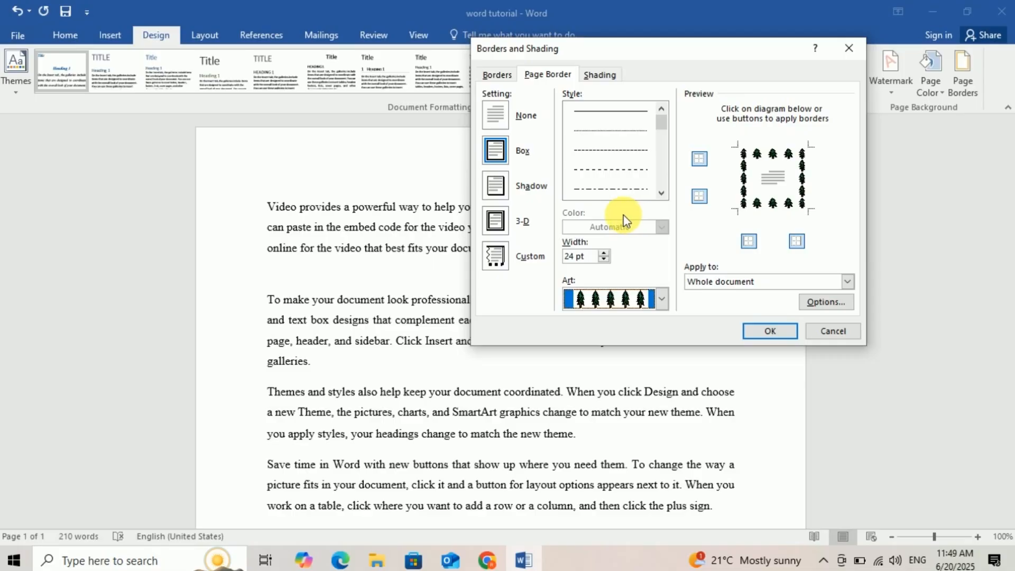
Apply a solid ½ pt box border to the pages of the whole document and check it down the page
{"action": "left_click", "coordinate": [621, 115]}
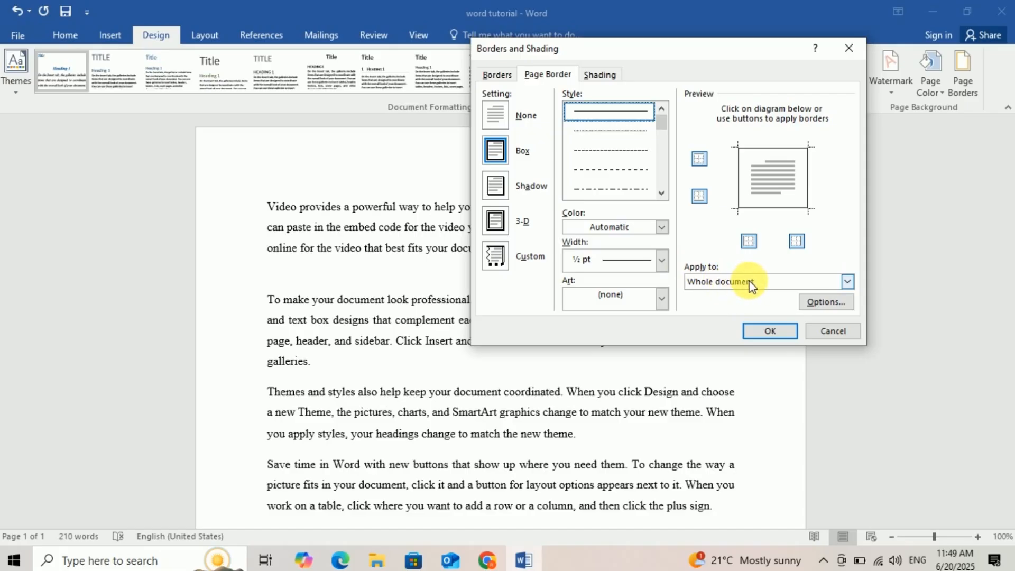
{"action": "left_click", "coordinate": [757, 331]}
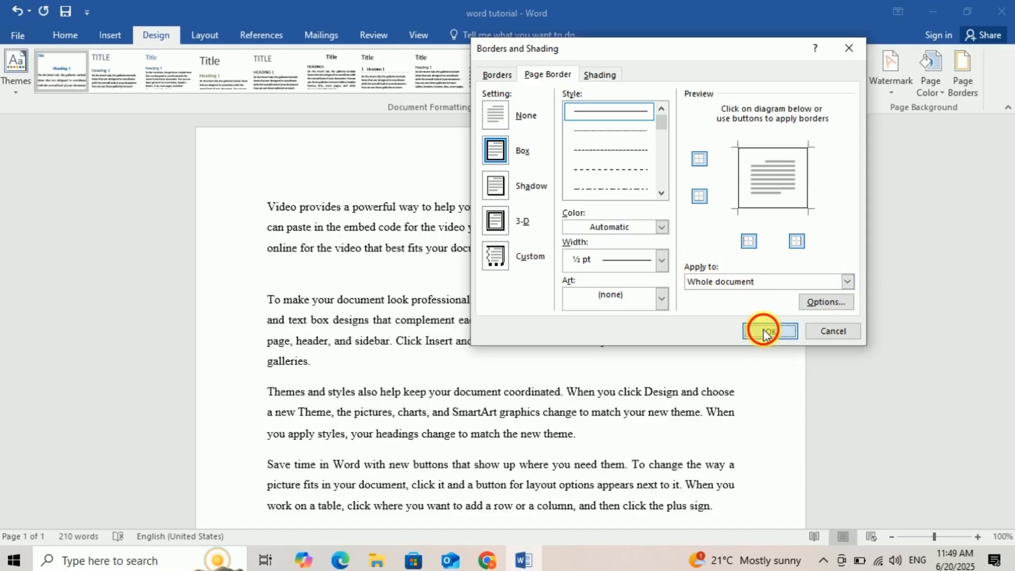
{"action": "scroll", "coordinate": [587, 341], "scroll_direction": "down", "scroll_amount": 7}
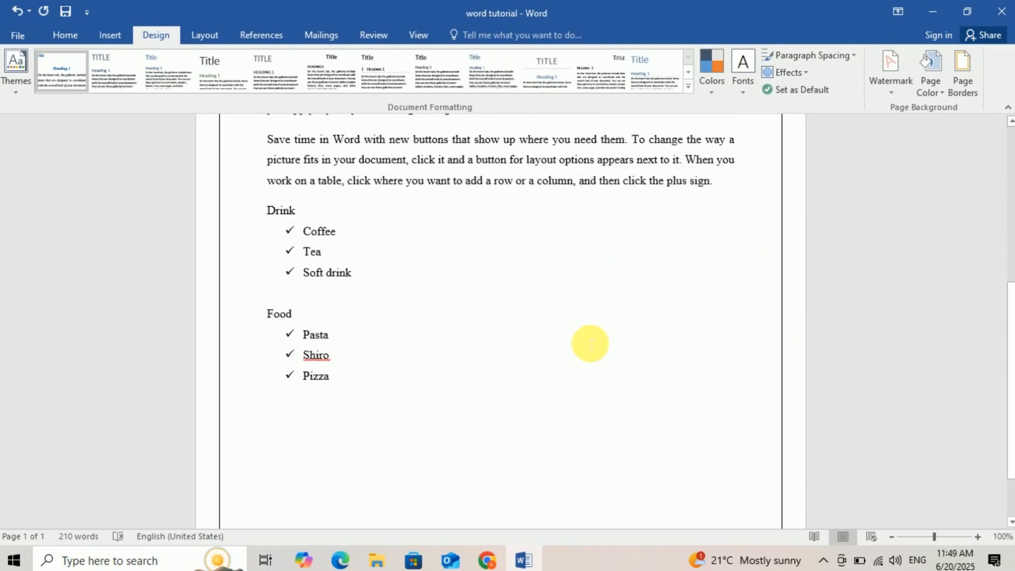
{"action": "scroll", "coordinate": [590, 344], "scroll_direction": "up", "scroll_amount": 7}
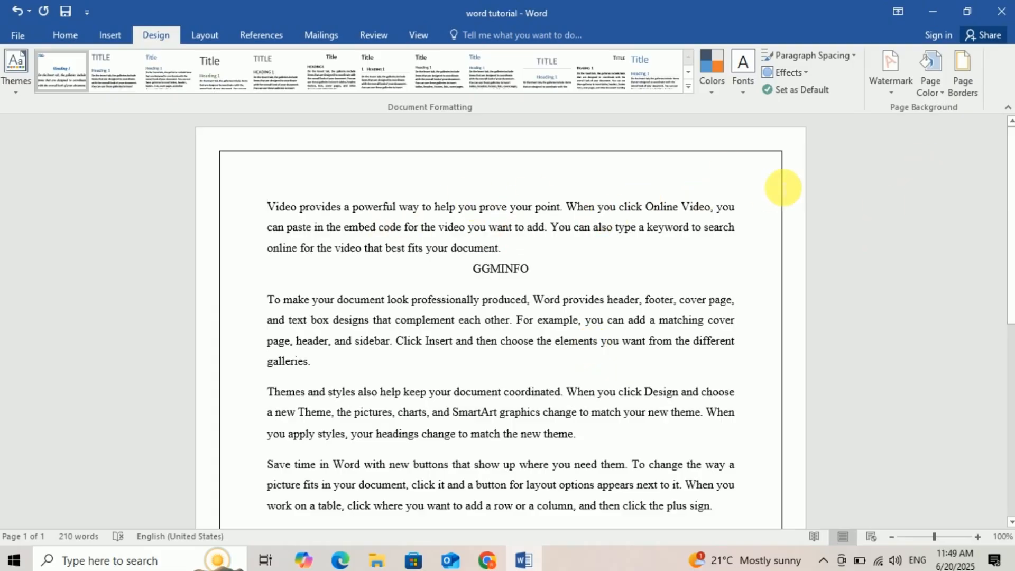
Try the lightest orange theme color as the page background and reset the page color to No Color
{"action": "left_click", "coordinate": [939, 89]}
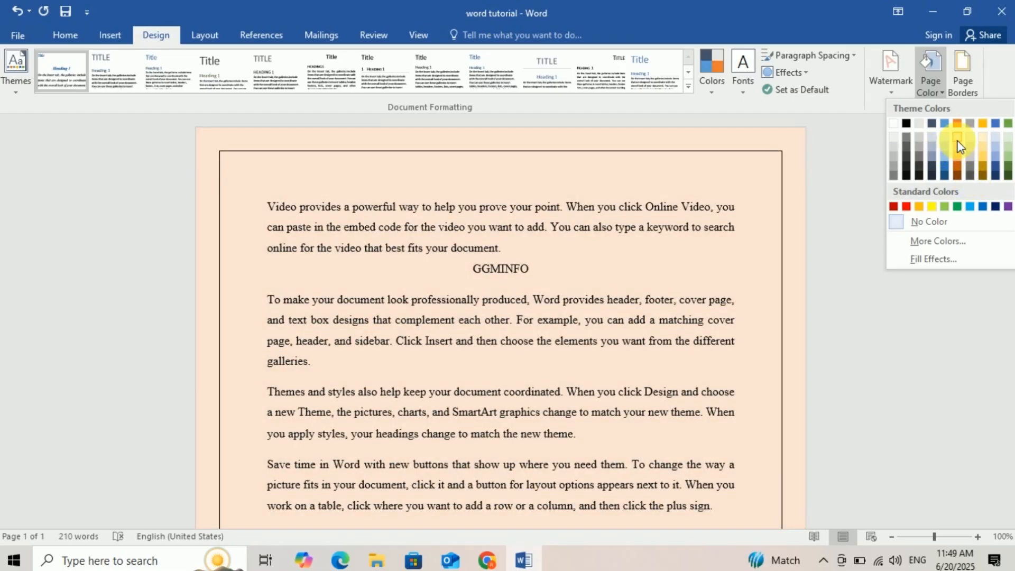
{"action": "left_click", "coordinate": [958, 141]}
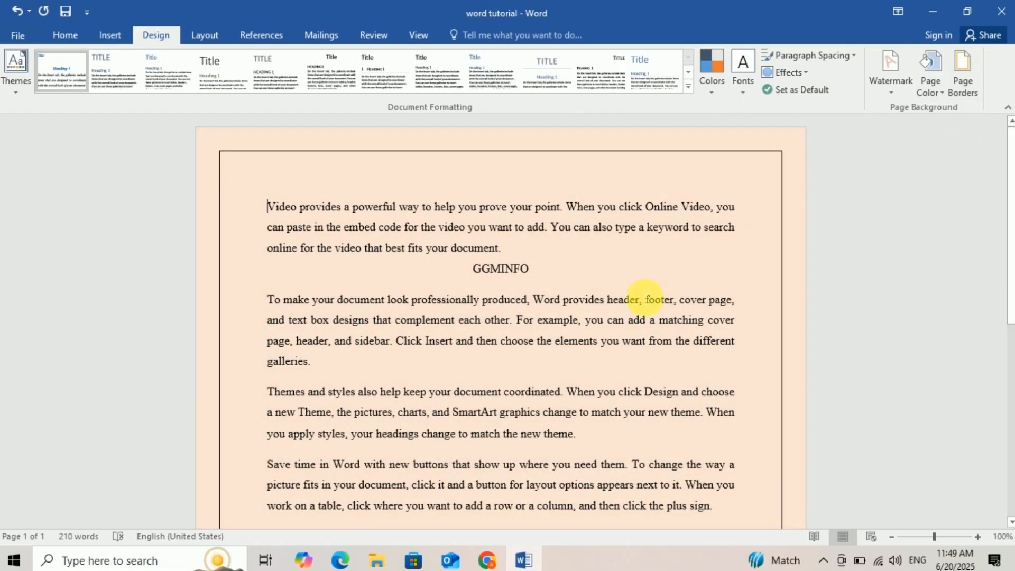
{"action": "scroll", "coordinate": [634, 306], "scroll_direction": "down", "scroll_amount": 2}
{"action": "scroll", "coordinate": [633, 306], "scroll_direction": "up", "scroll_amount": 2}
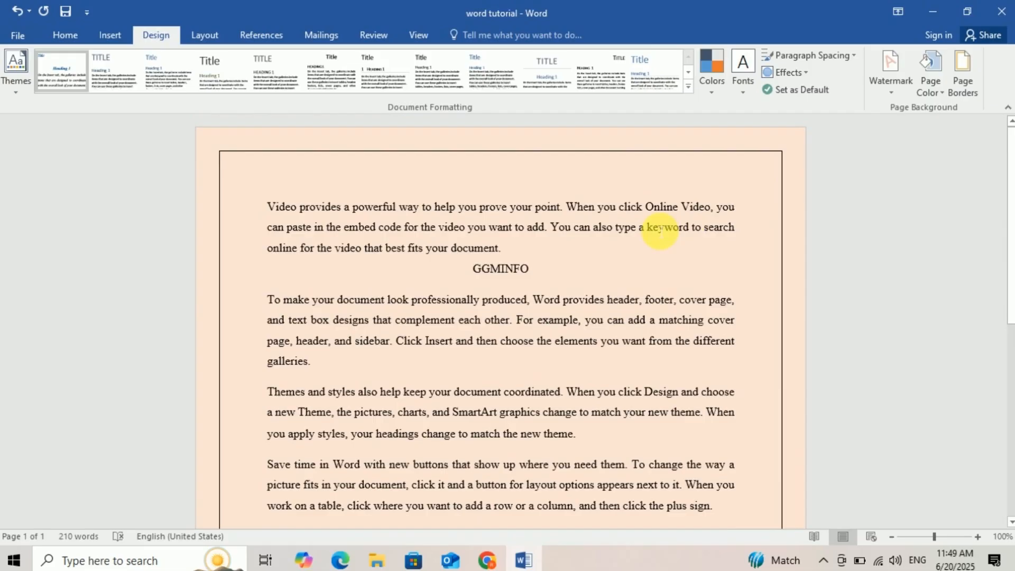
{"action": "scroll", "coordinate": [659, 229], "scroll_direction": "down", "scroll_amount": 2}
{"action": "scroll", "coordinate": [655, 228], "scroll_direction": "up", "scroll_amount": 2}
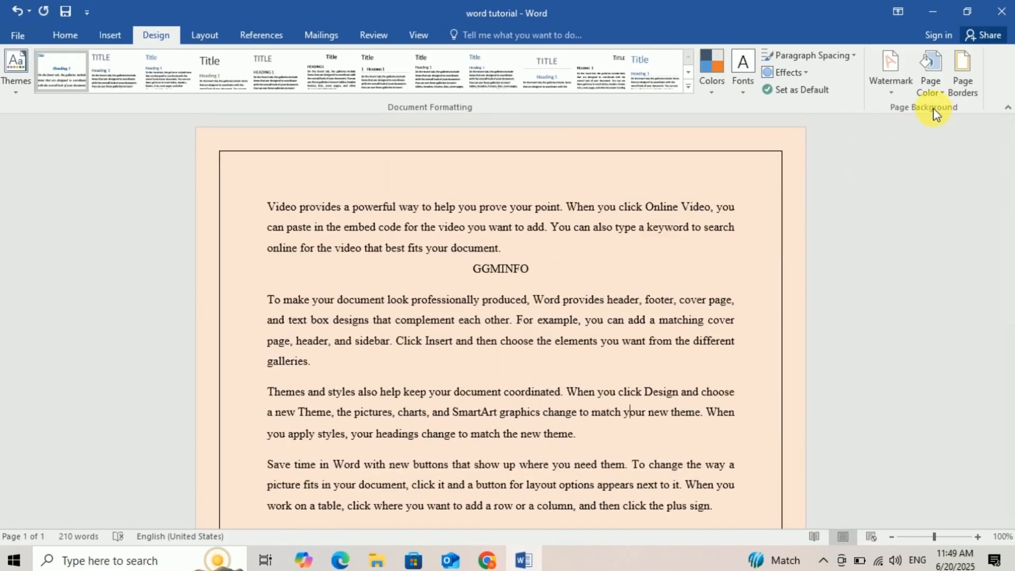
{"action": "left_click", "coordinate": [931, 89]}
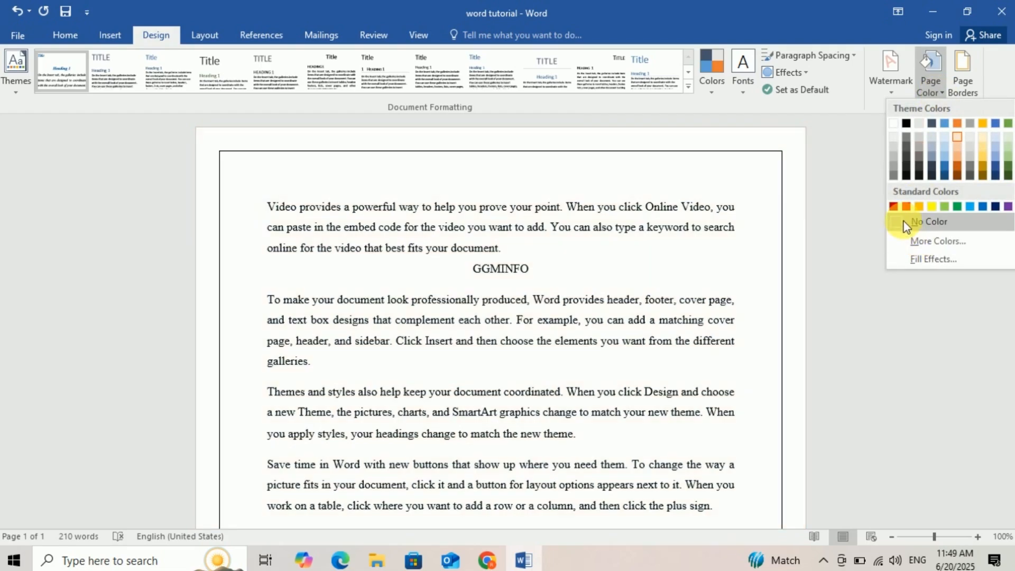
{"action": "left_click", "coordinate": [907, 226]}
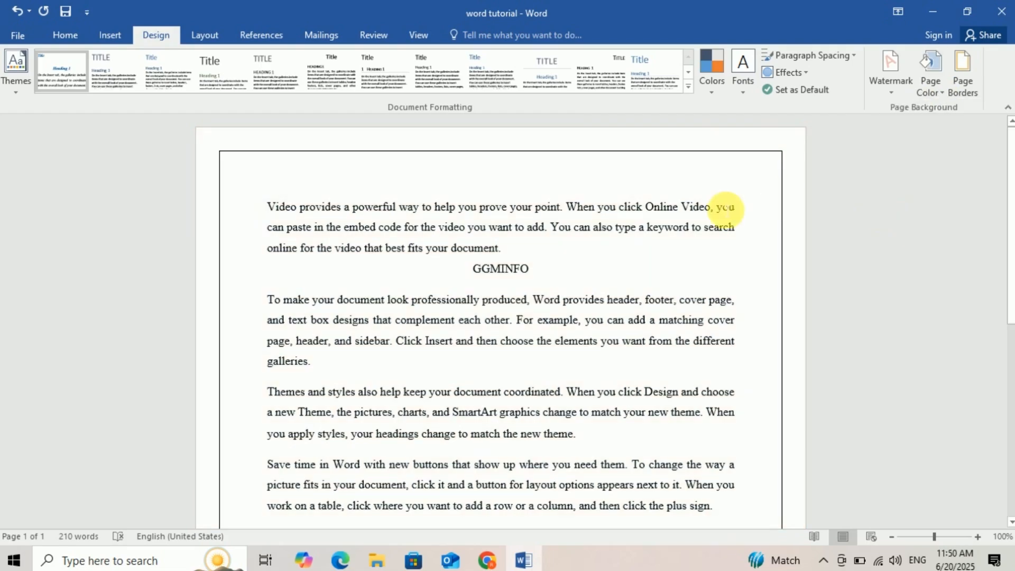
Remove the page border with the None setting and reapply the solid Box border to the whole document
{"action": "left_click", "coordinate": [956, 88]}
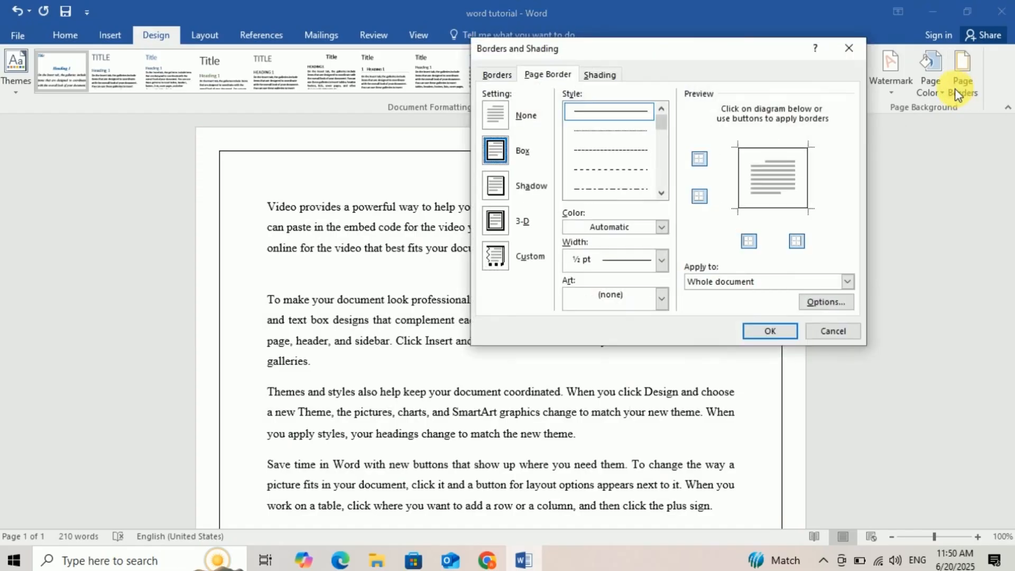
{"action": "left_click", "coordinate": [496, 114]}
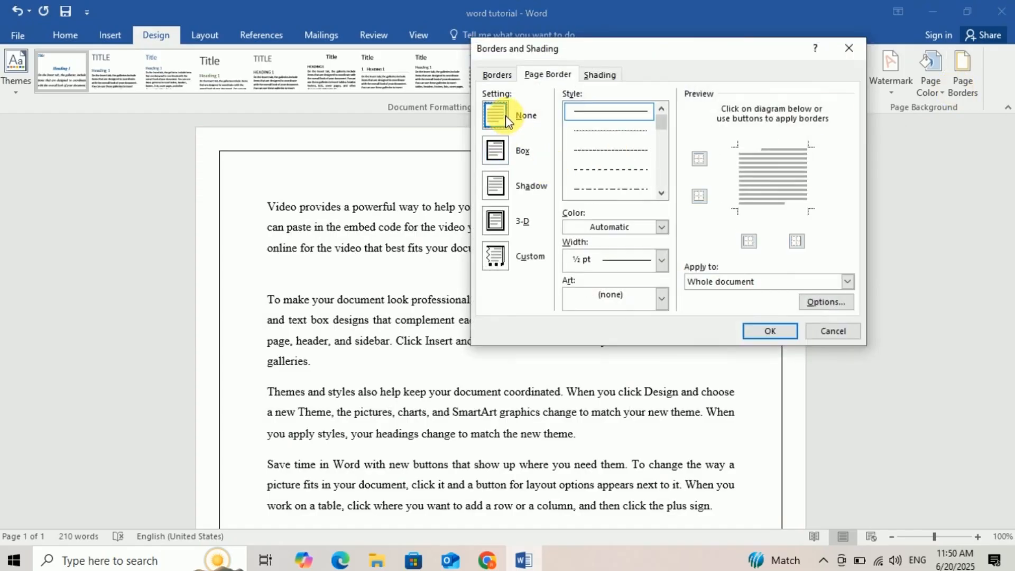
{"action": "left_click", "coordinate": [769, 331]}
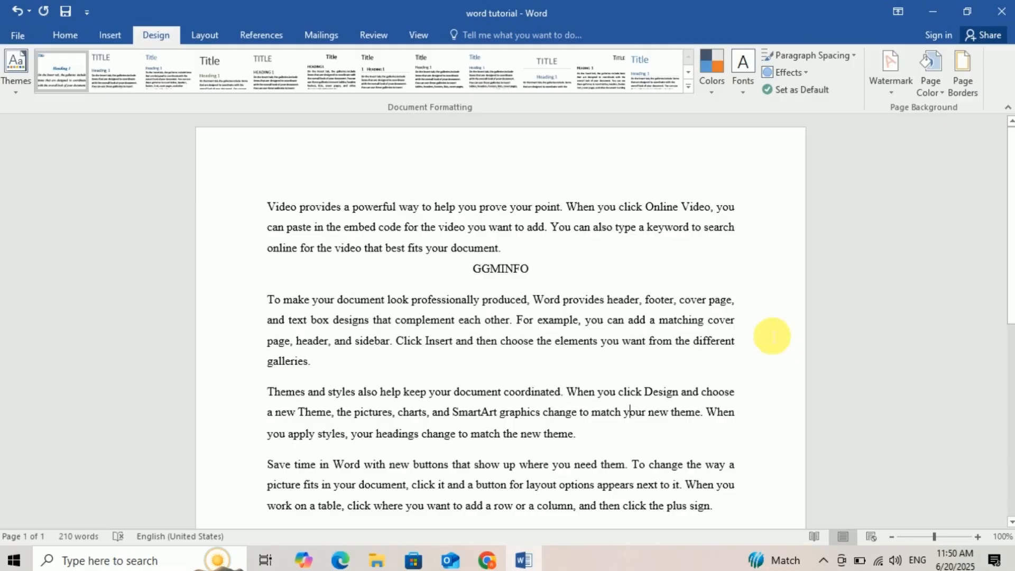
{"action": "left_click", "coordinate": [962, 77]}
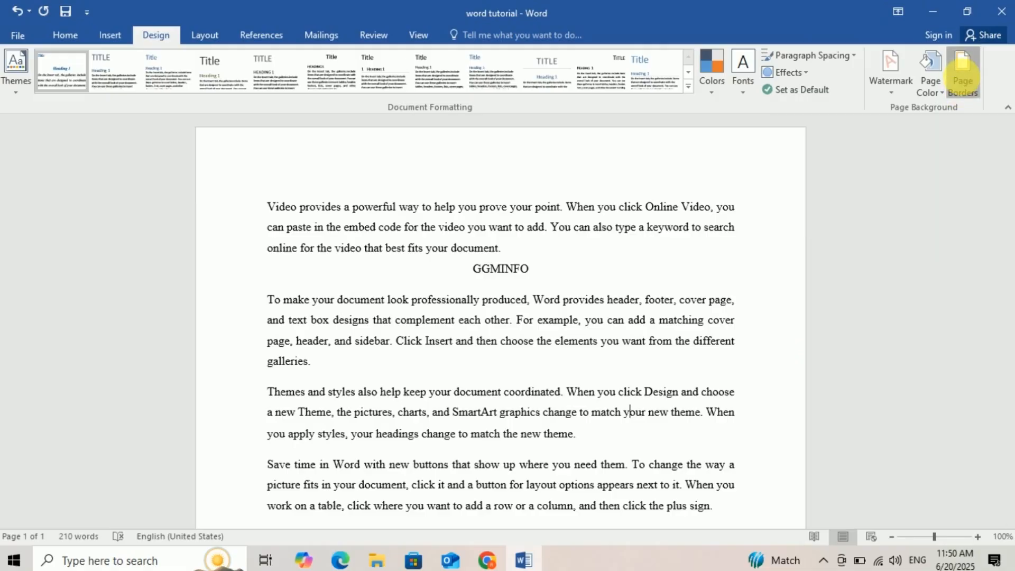
{"action": "left_click", "coordinate": [496, 150]}
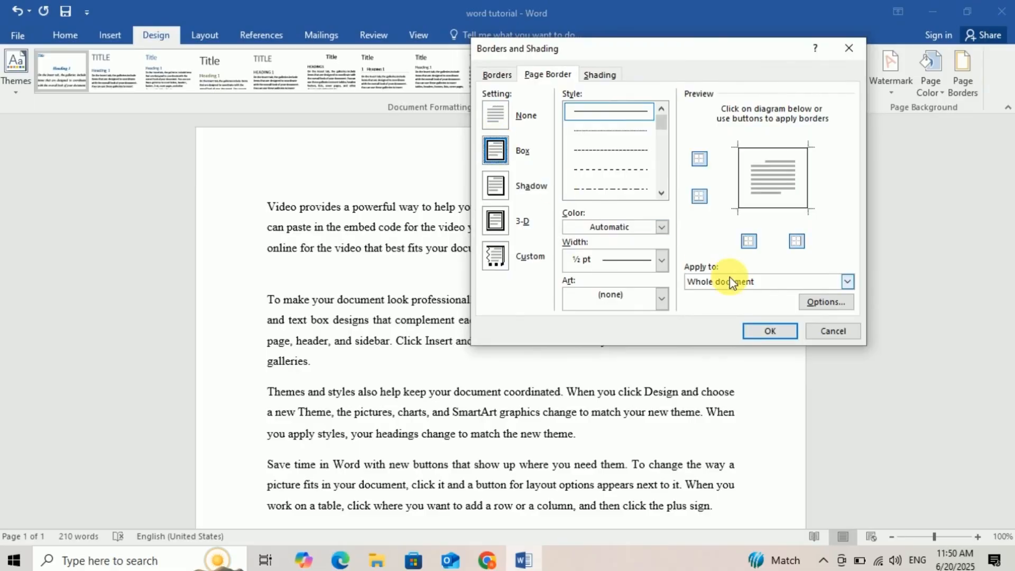
{"action": "left_click", "coordinate": [769, 330]}
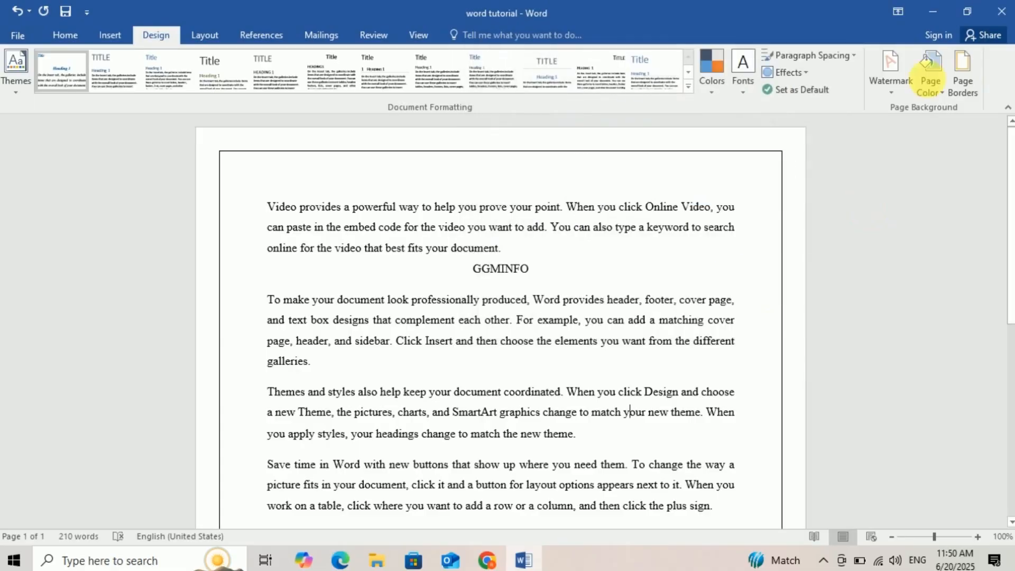
Apply the lightest orange theme color as the page background and check it down the page
{"action": "left_click", "coordinate": [930, 71]}
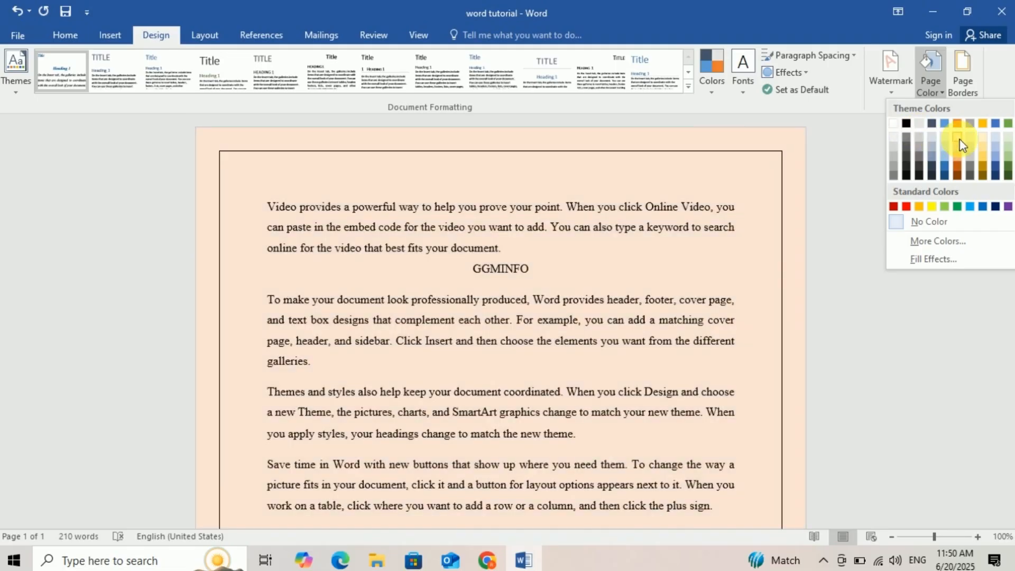
{"action": "left_click", "coordinate": [960, 139]}
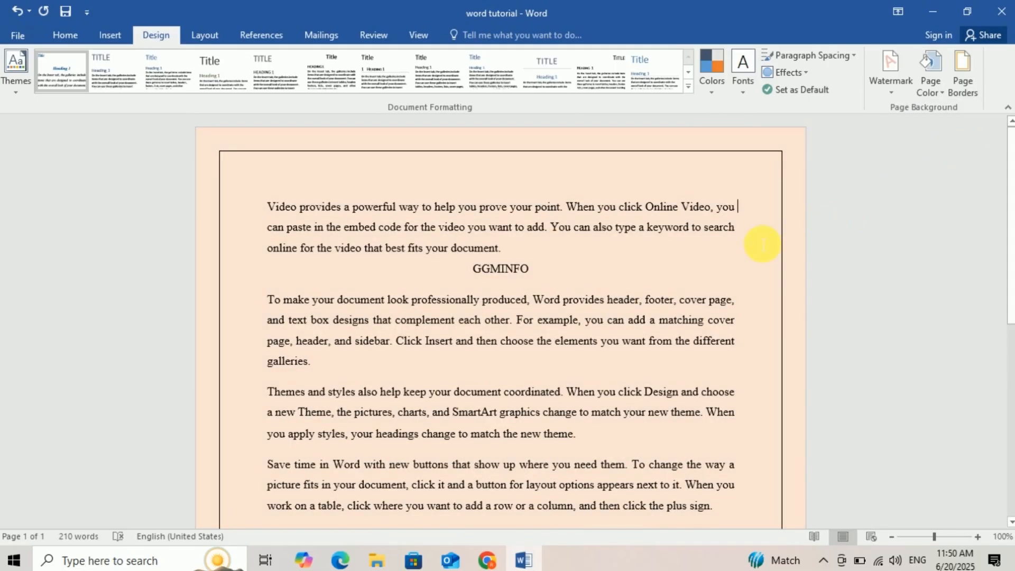
{"action": "scroll", "coordinate": [595, 307], "scroll_direction": "down", "scroll_amount": 1}
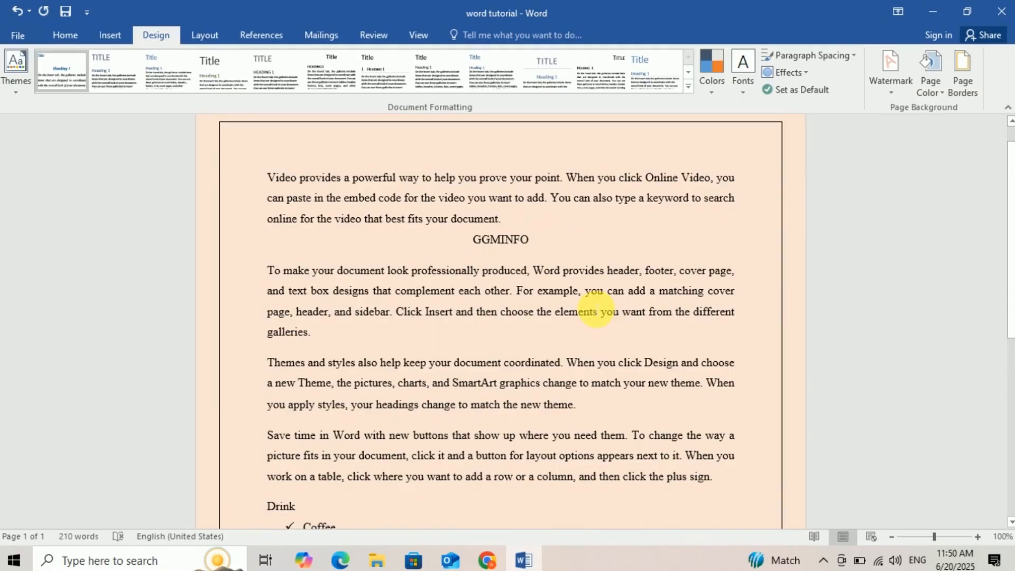
{"action": "scroll", "coordinate": [473, 322], "scroll_direction": "down", "scroll_amount": 1}
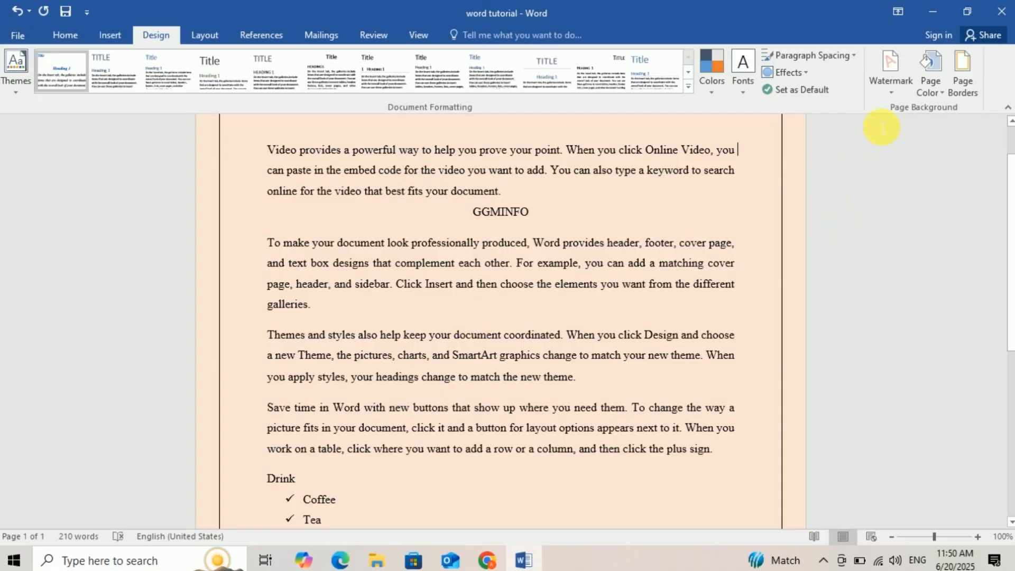
Try the CONFIDENTIAL 1 watermark on the page and remove it
{"action": "left_click", "coordinate": [892, 93]}
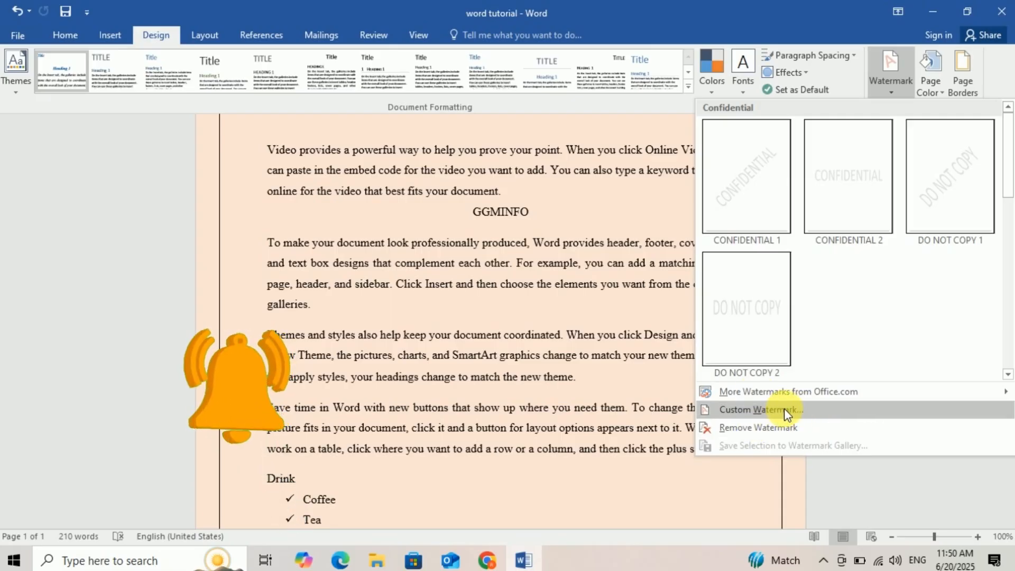
{"action": "left_click", "coordinate": [740, 184]}
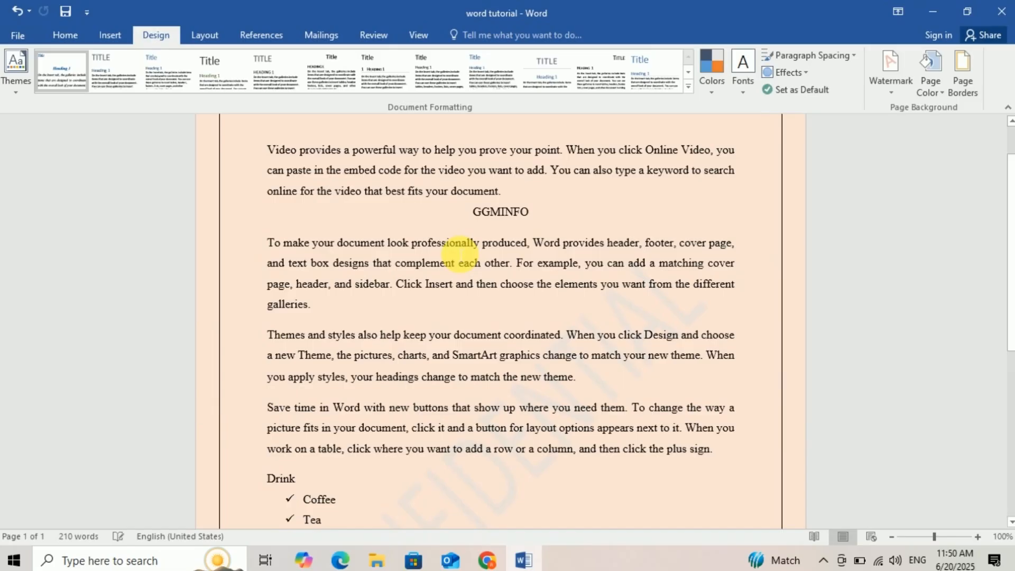
{"action": "scroll", "coordinate": [596, 384], "scroll_direction": "down", "scroll_amount": 3}
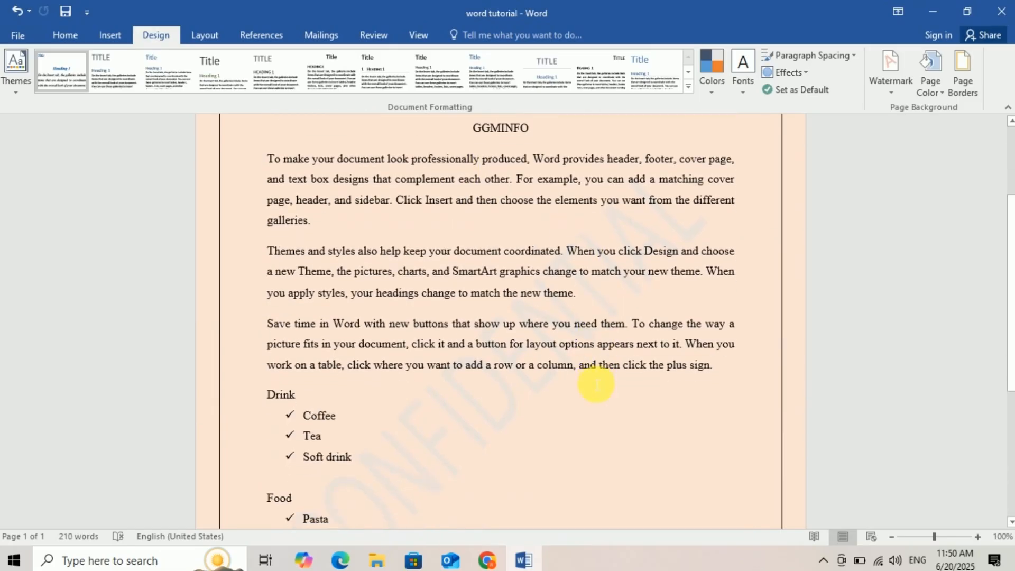
{"action": "scroll", "coordinate": [628, 223], "scroll_direction": "down", "scroll_amount": 1}
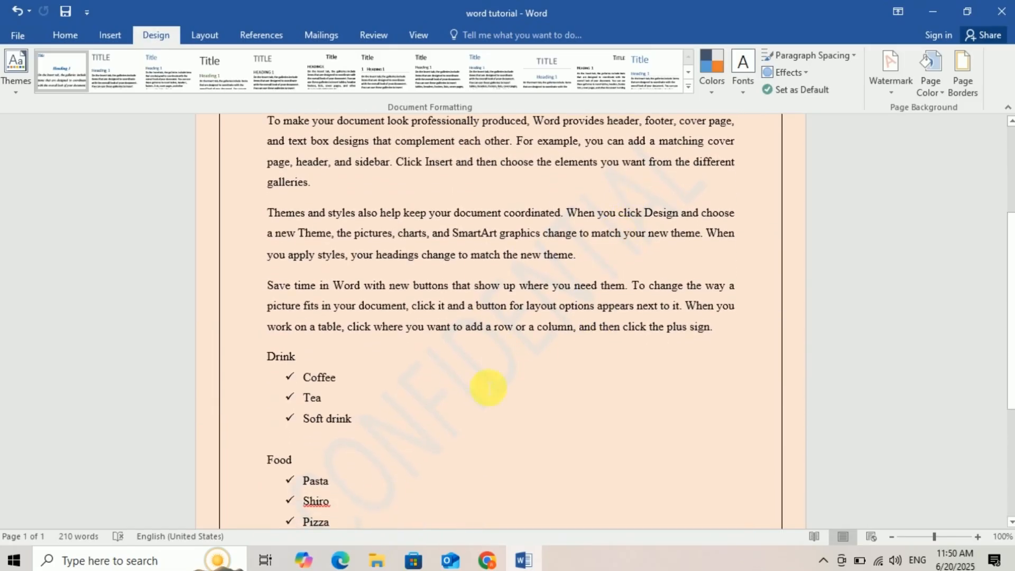
{"action": "scroll", "coordinate": [677, 128], "scroll_direction": "up", "scroll_amount": 5}
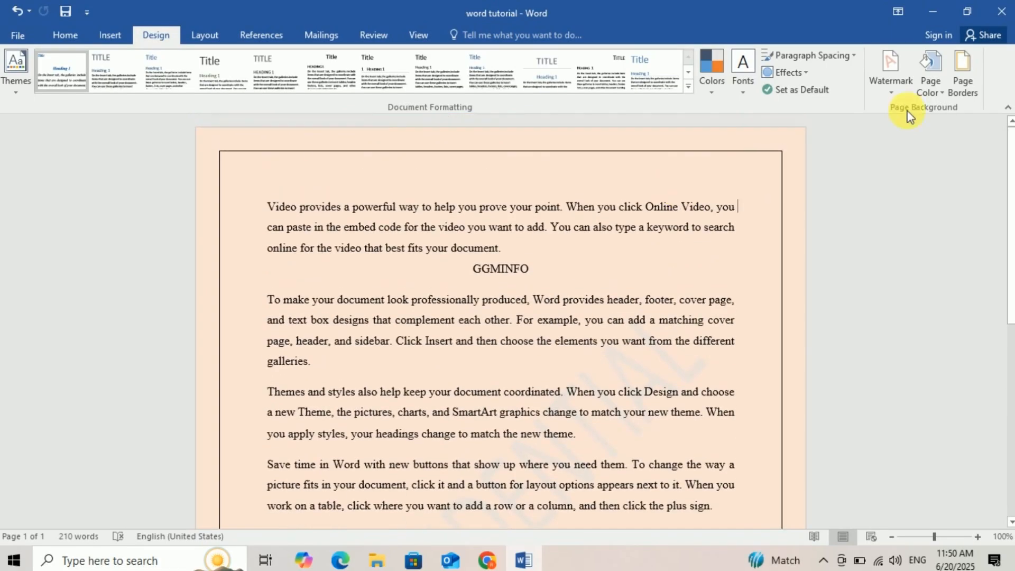
{"action": "left_click", "coordinate": [891, 91]}
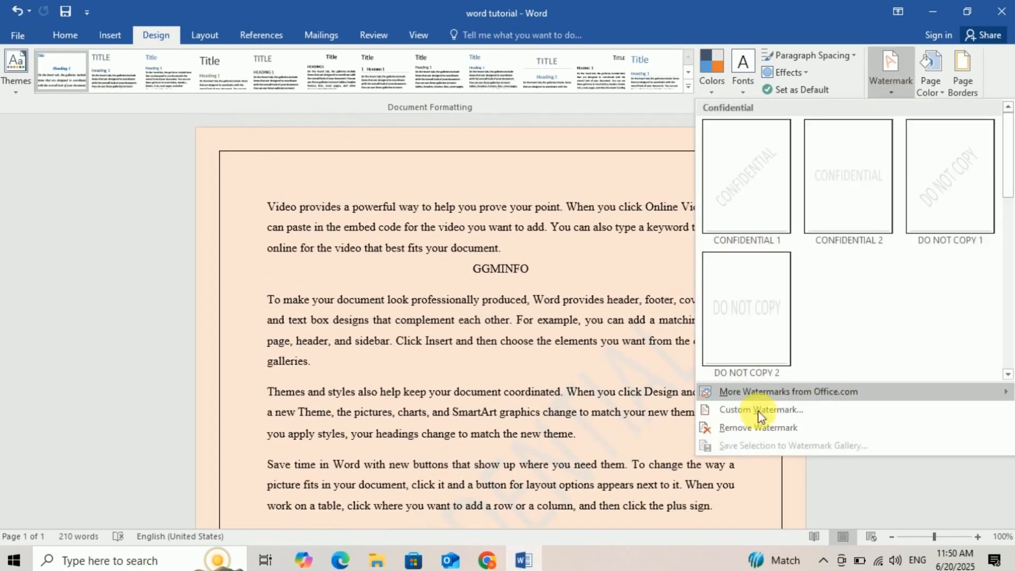
{"action": "left_click", "coordinate": [759, 426]}
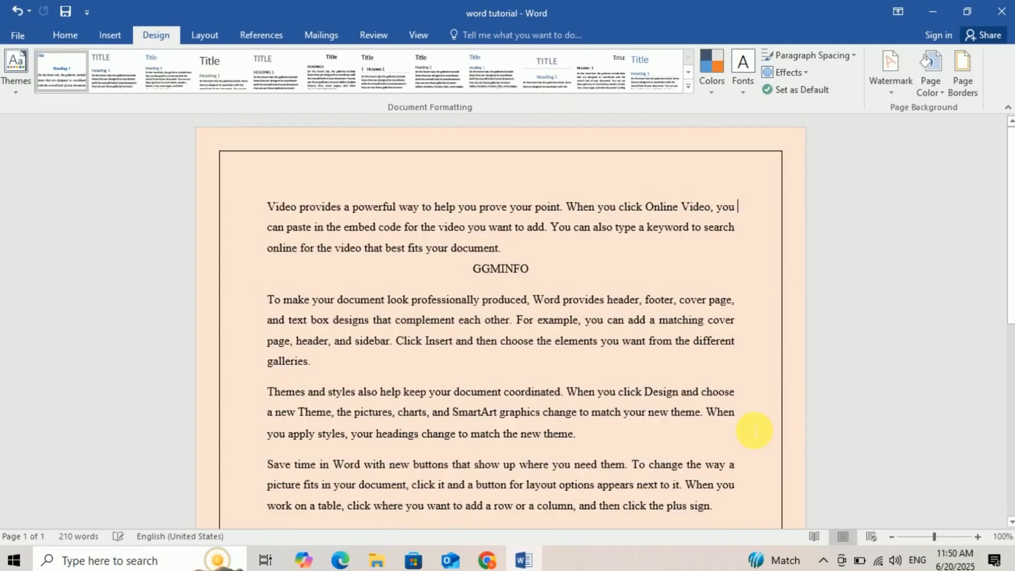
Start a custom text watermark and replace its default text with GGMINFO
{"action": "left_click", "coordinate": [886, 92]}
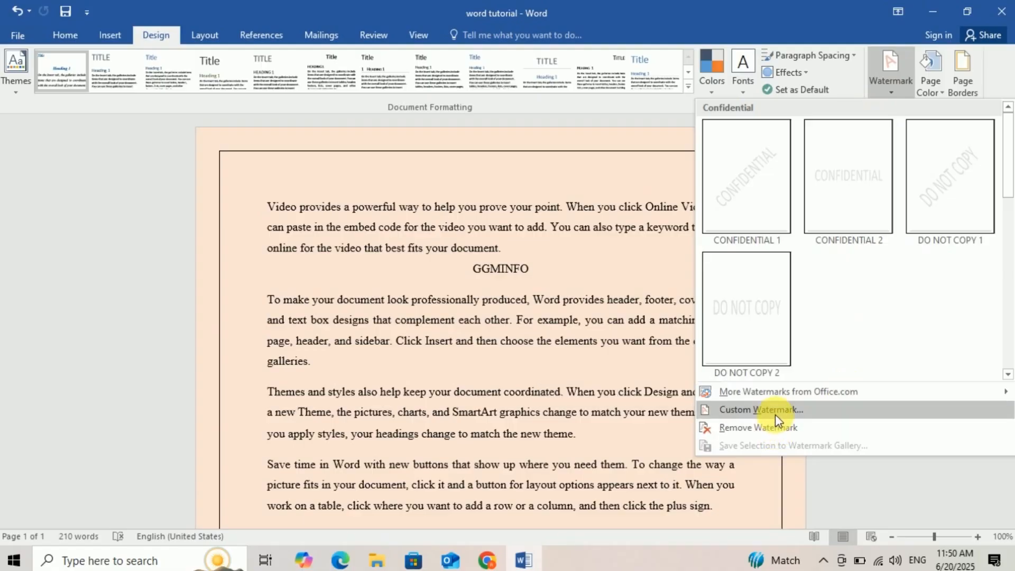
{"action": "left_click", "coordinate": [787, 426]}
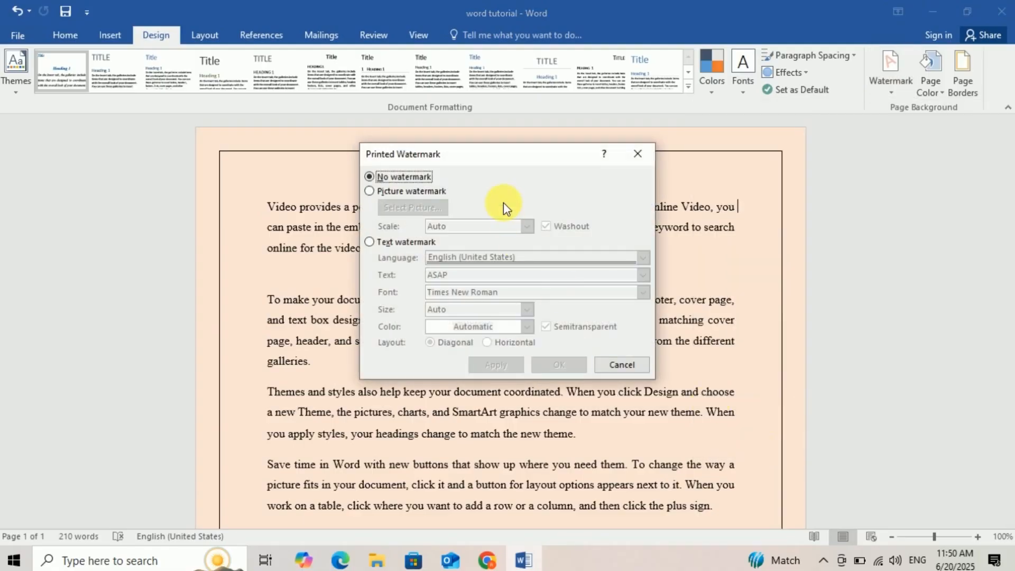
{"action": "left_click", "coordinate": [369, 242]}
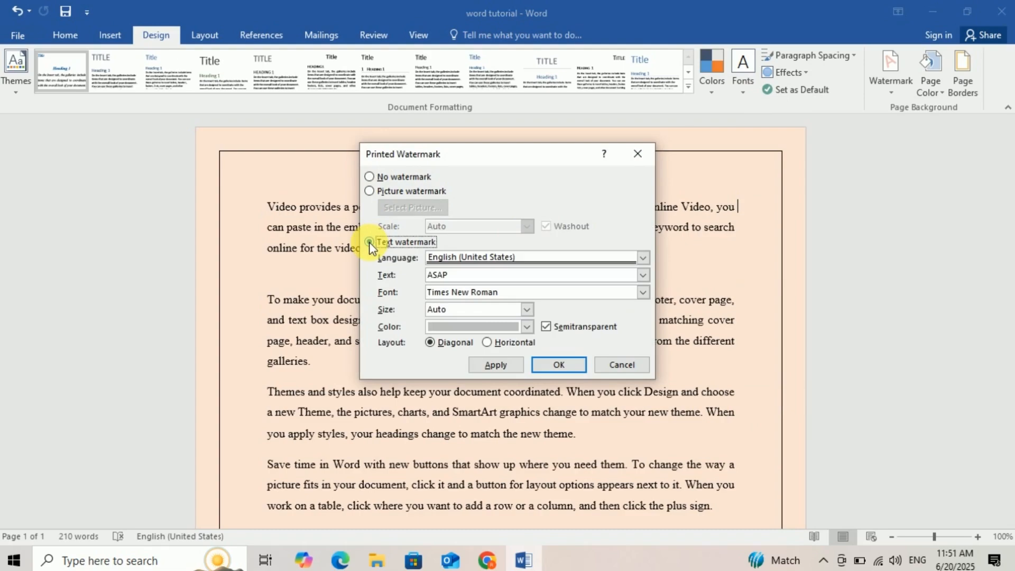
{"action": "left_click_drag", "start_coordinate": [463, 275], "coordinate": [358, 262]}
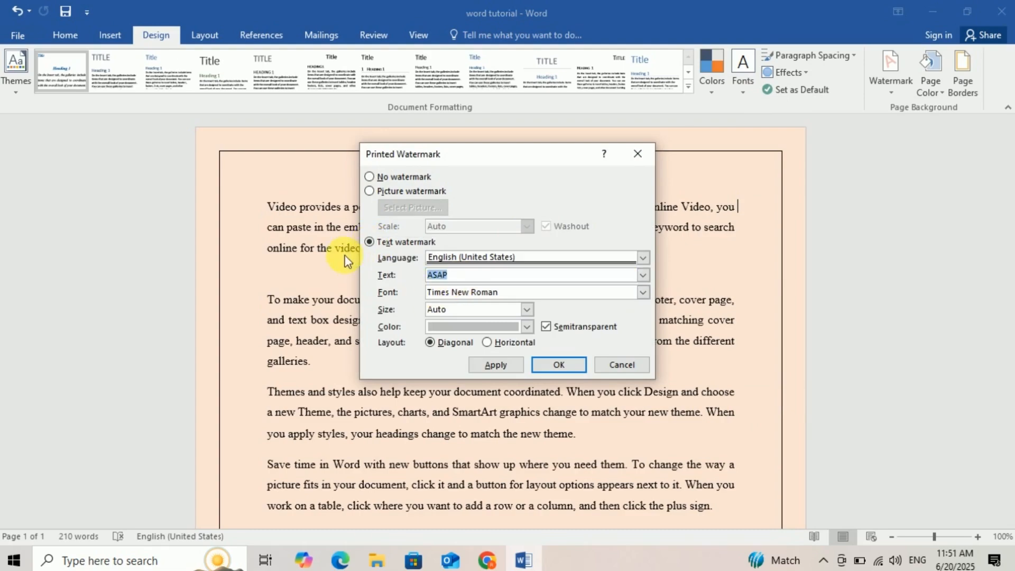
{"action": "key", "text": "BackSpace"}
{"action": "type", "text": "GGMINFO"}
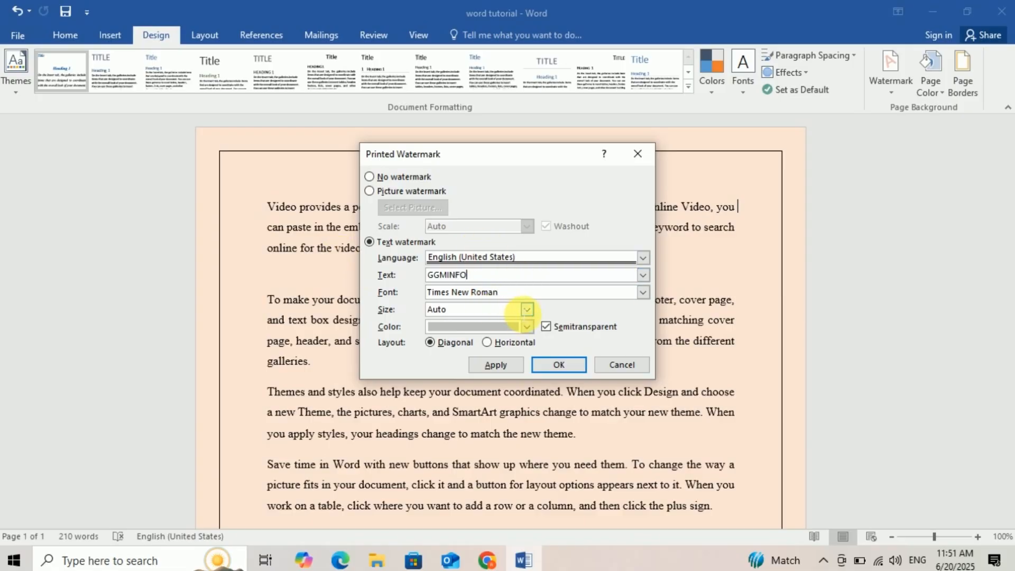
Set the text watermark's size to 80 and its color to standard red
{"action": "left_click", "coordinate": [527, 311]}
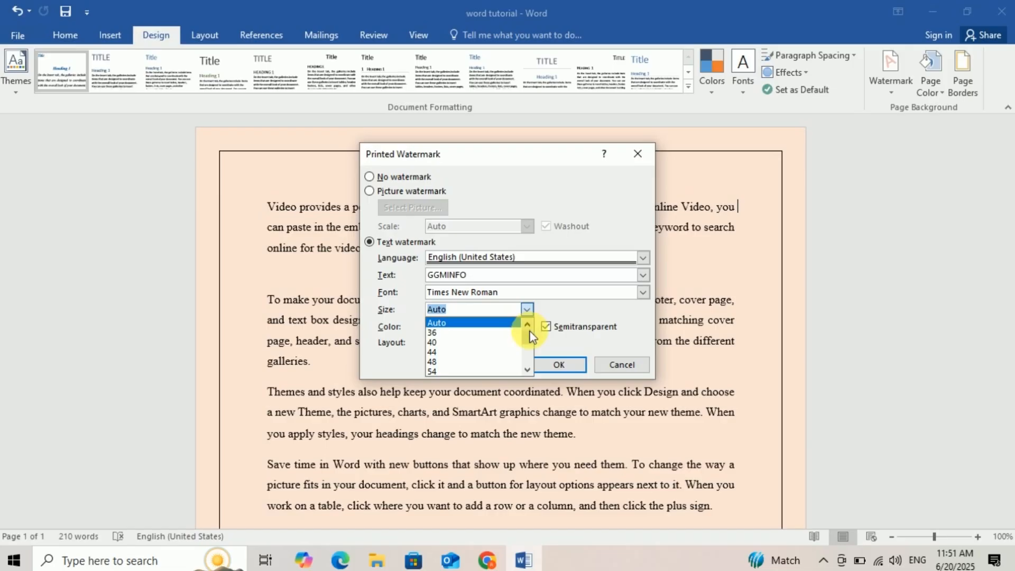
{"action": "scroll", "coordinate": [528, 346], "scroll_direction": "down", "scroll_amount": 3}
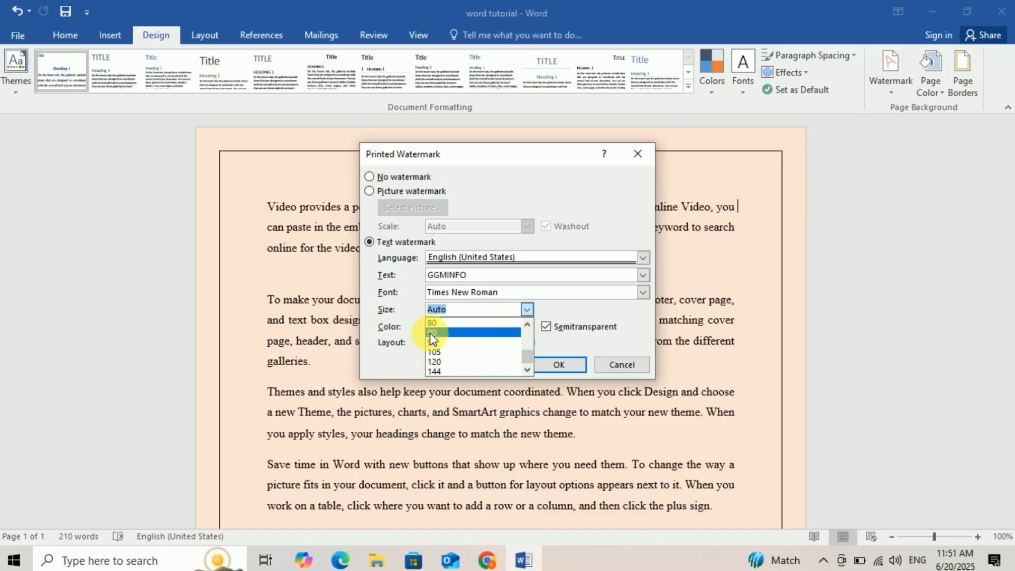
{"action": "left_click", "coordinate": [434, 324]}
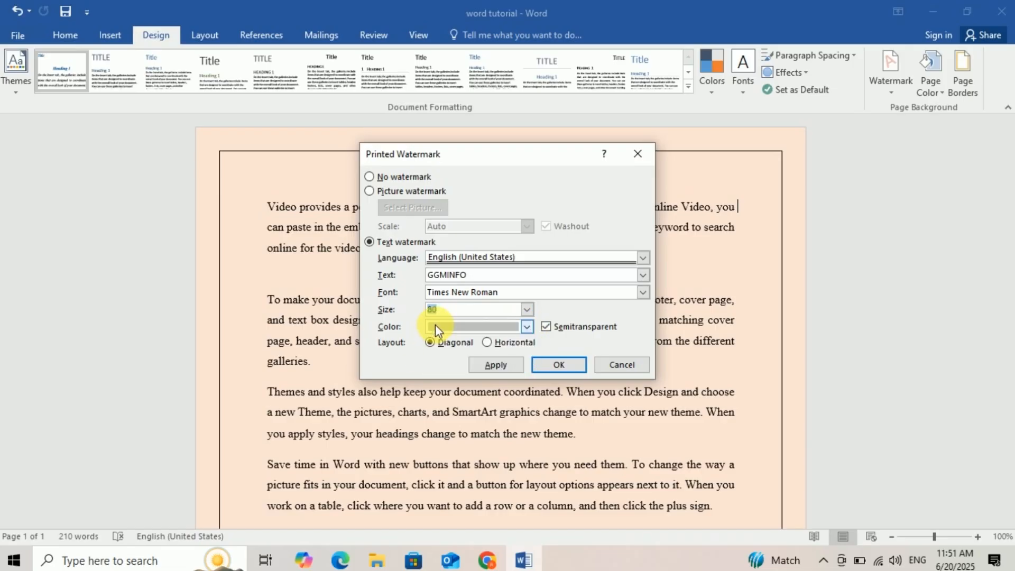
{"action": "left_click", "coordinate": [527, 327]}
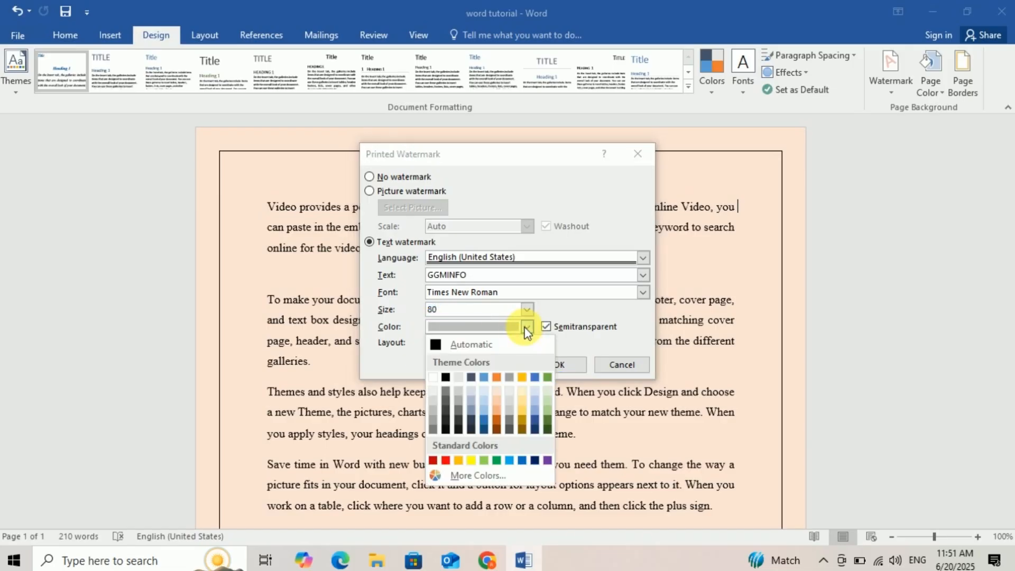
{"action": "left_click", "coordinate": [445, 459]}
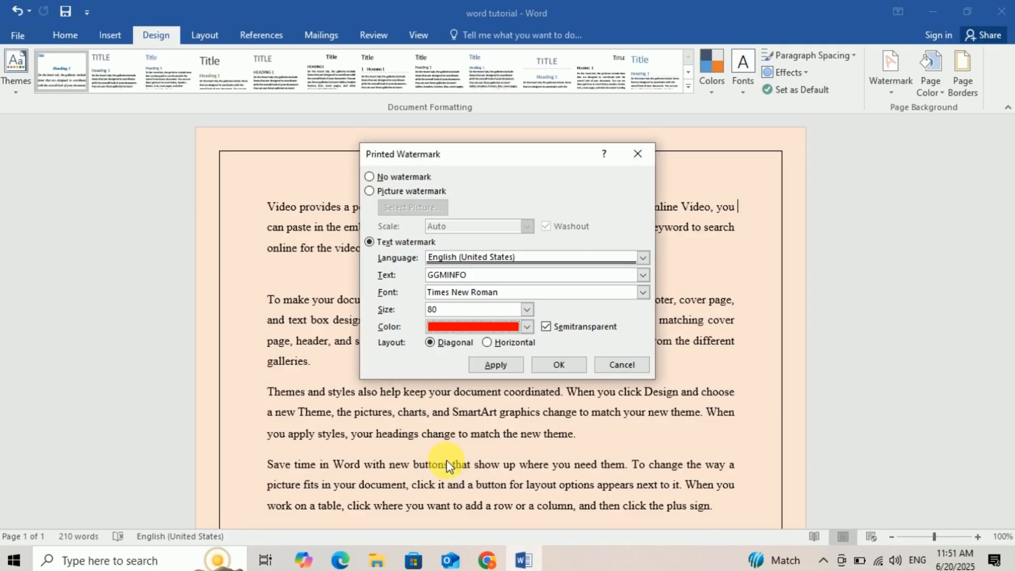
Turn off the watermark's semitransparent option, choose the diagonal layout and apply it to the document
{"action": "left_click", "coordinate": [545, 327]}
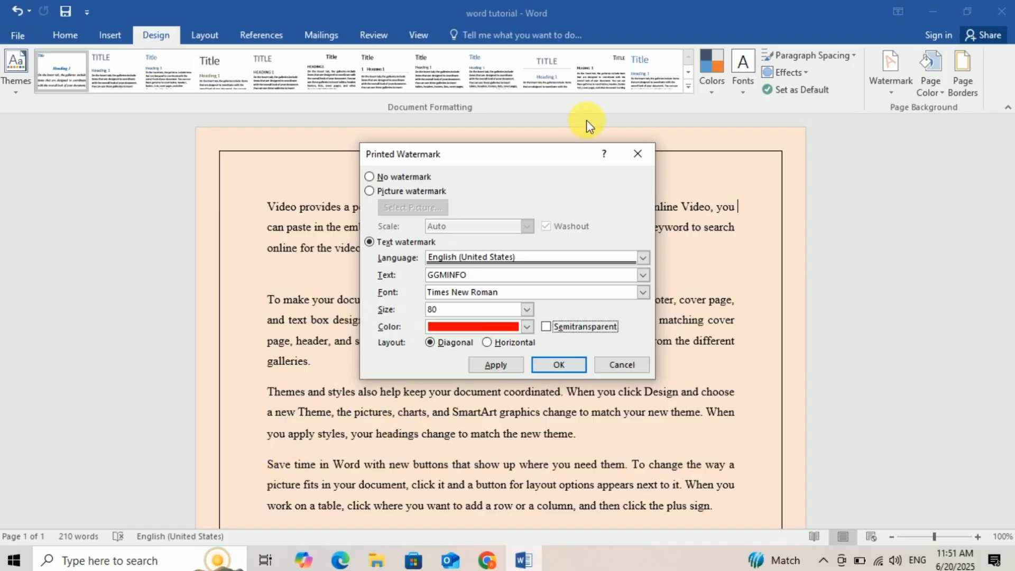
{"action": "left_click", "coordinate": [494, 343]}
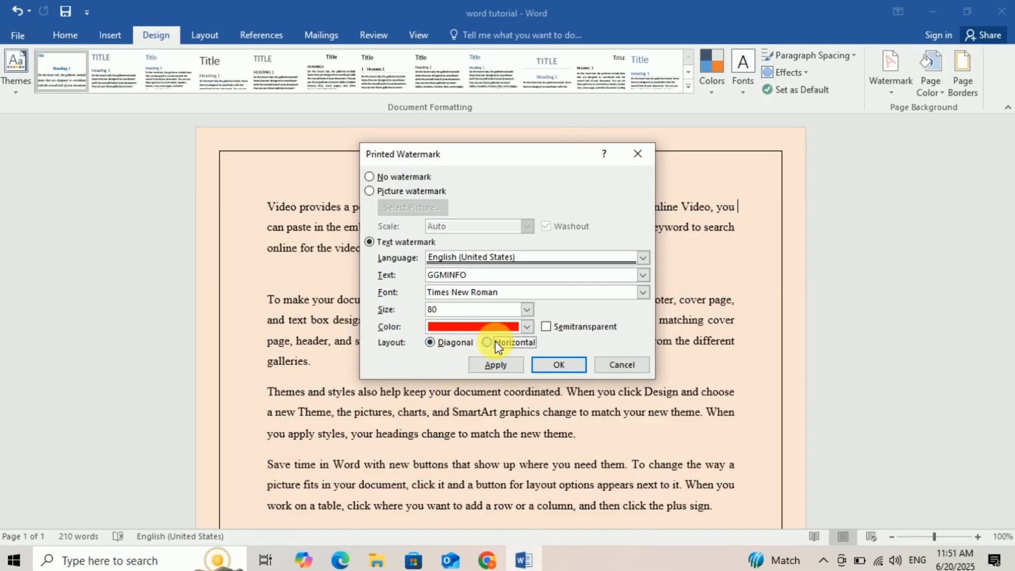
{"action": "left_click", "coordinate": [452, 349]}
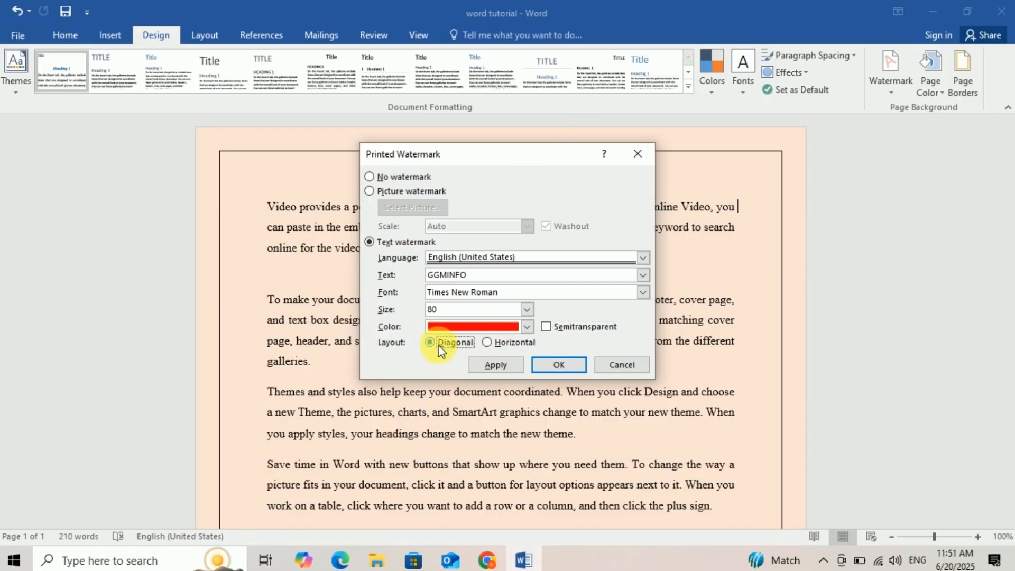
{"action": "left_click", "coordinate": [559, 365]}
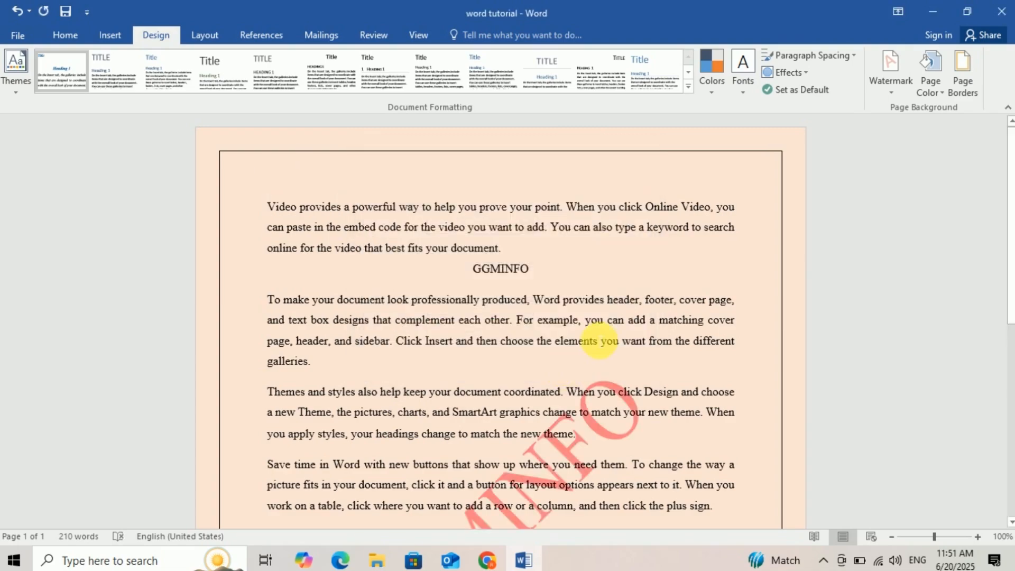
{"action": "scroll", "coordinate": [599, 341], "scroll_direction": "down", "scroll_amount": 3}
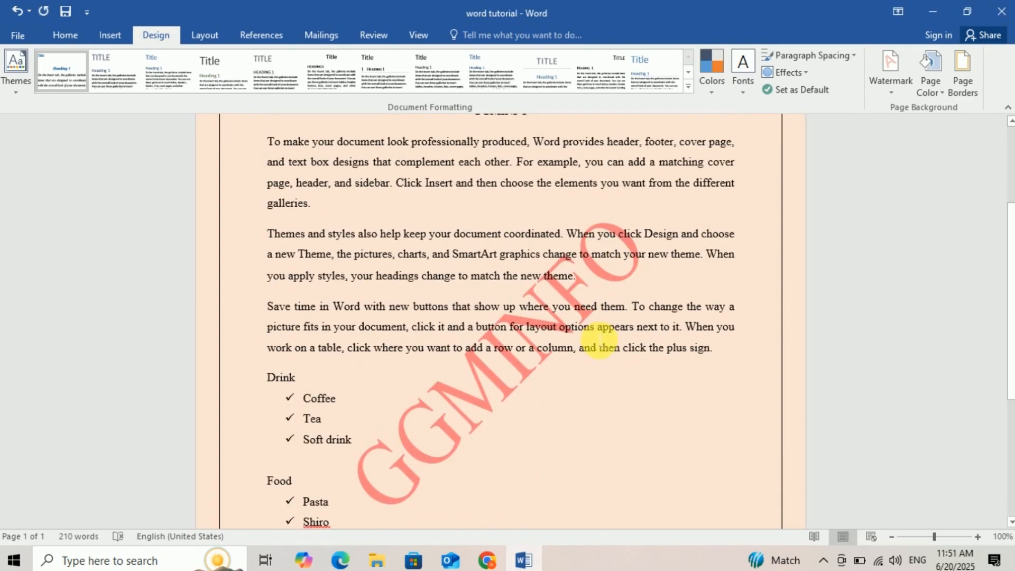
{"action": "scroll", "coordinate": [599, 346], "scroll_direction": "up", "scroll_amount": 1}
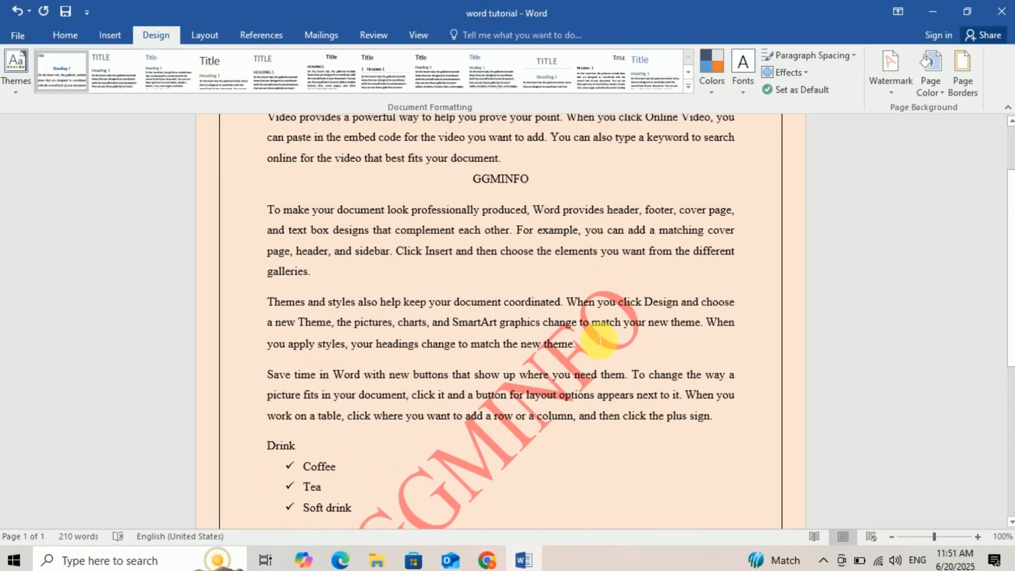
{"action": "scroll", "coordinate": [599, 340], "scroll_direction": "up", "scroll_amount": 2}
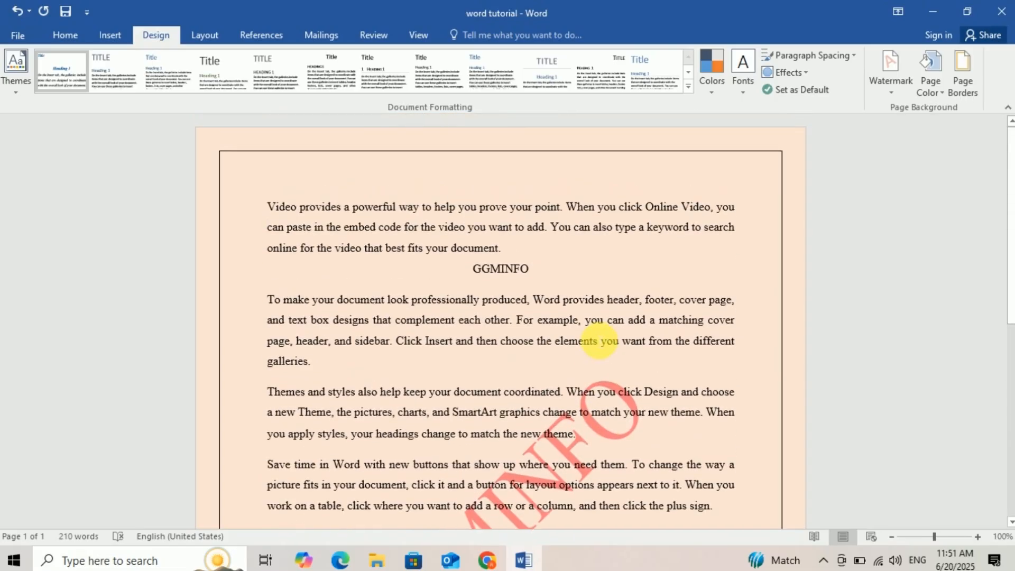
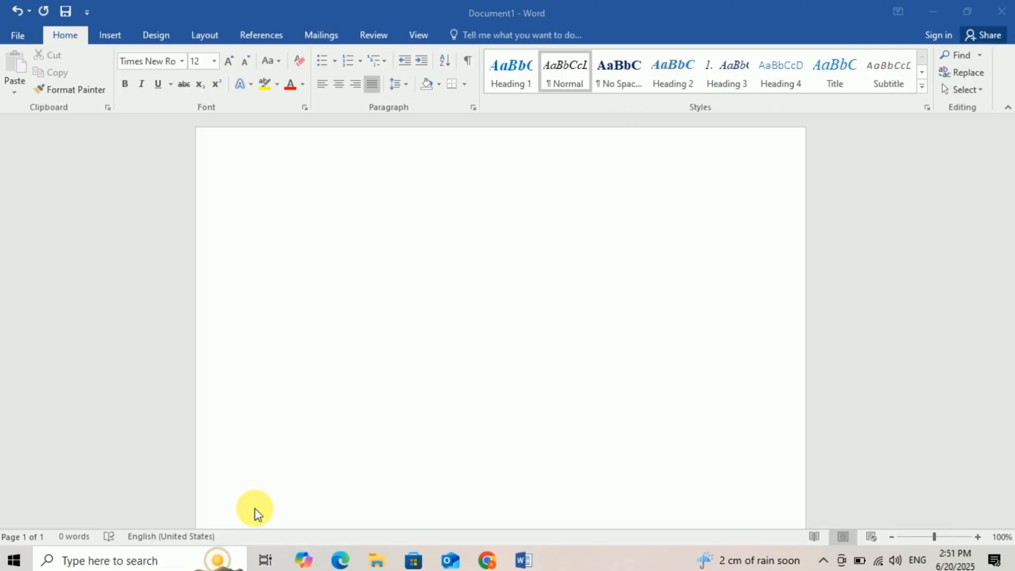
{"action": "left_click", "coordinate": [338, 205]}
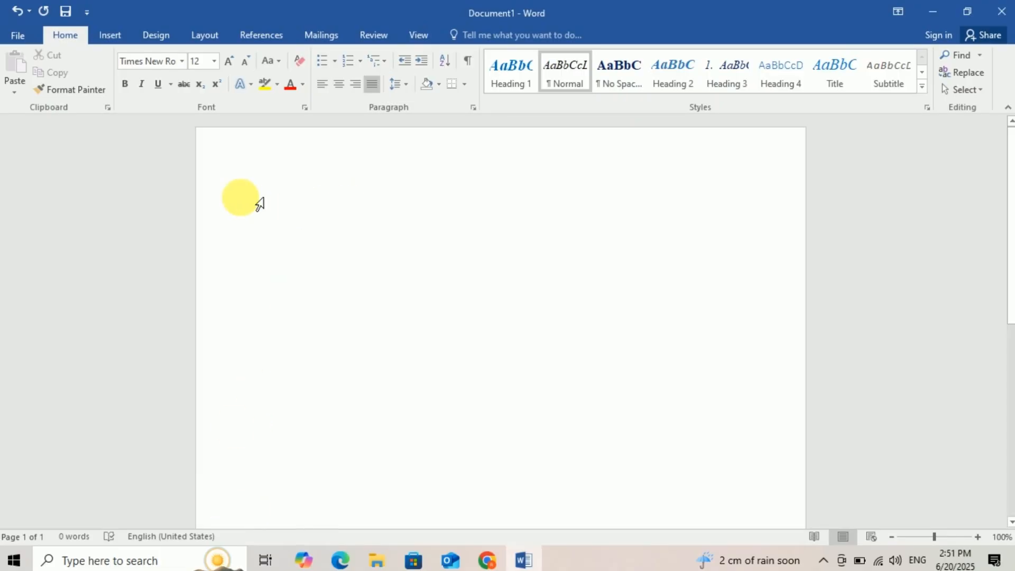
{"action": "left_click", "coordinate": [108, 37]}
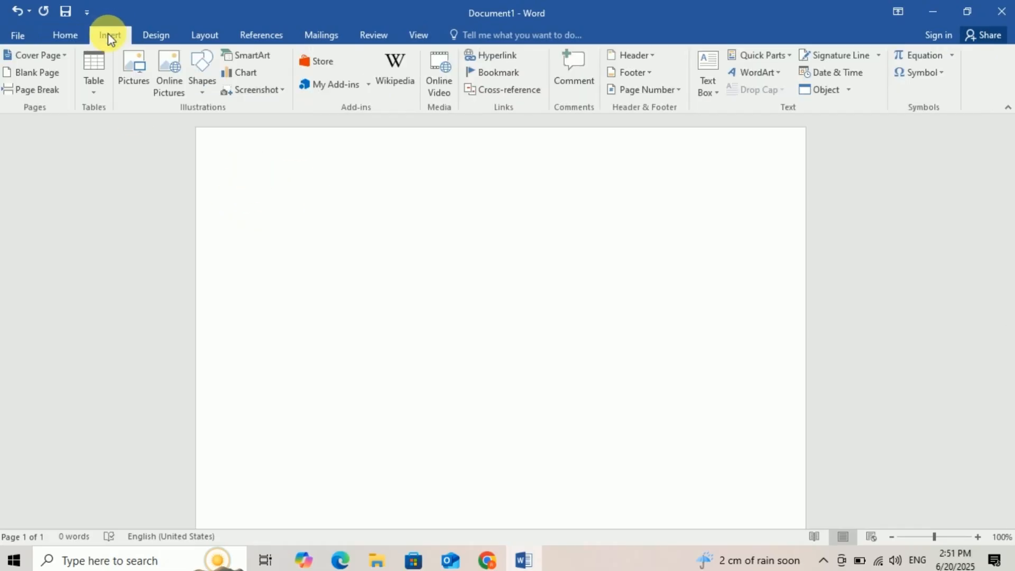
{"action": "left_click", "coordinate": [95, 95]}
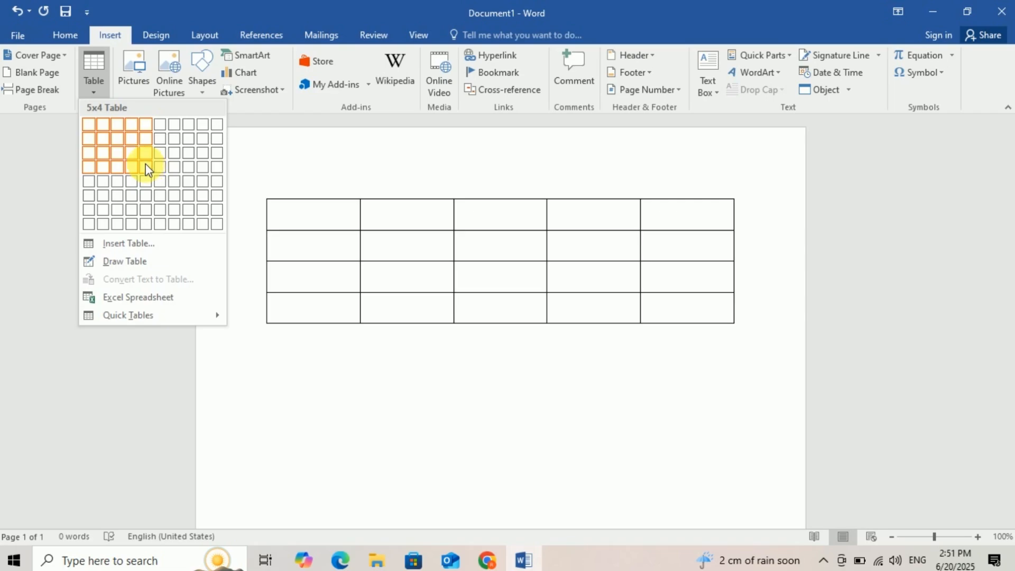
{"action": "left_click", "coordinate": [135, 243]}
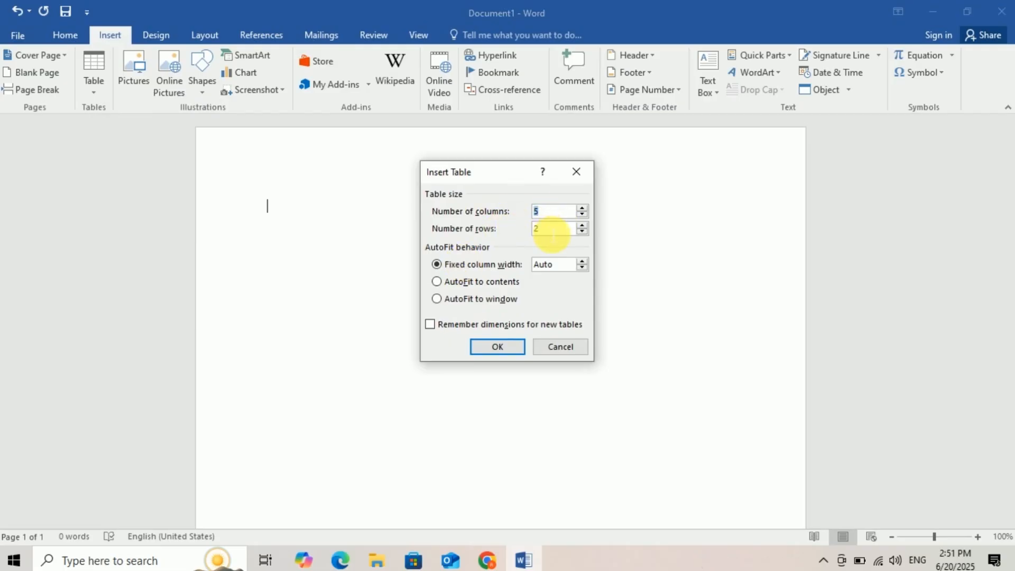
{"action": "left_click", "coordinate": [553, 229]}
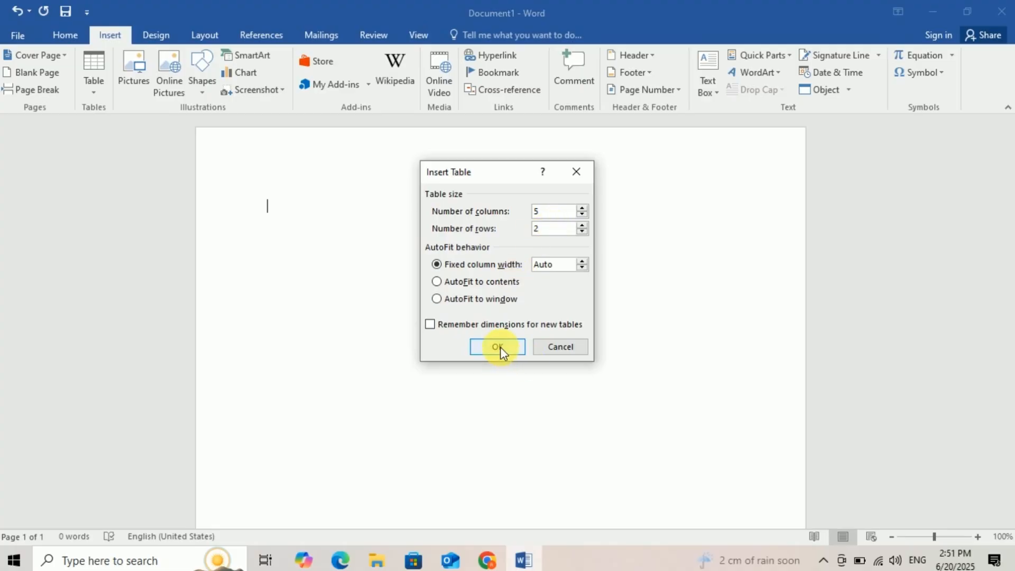
{"action": "left_click", "coordinate": [560, 347]}
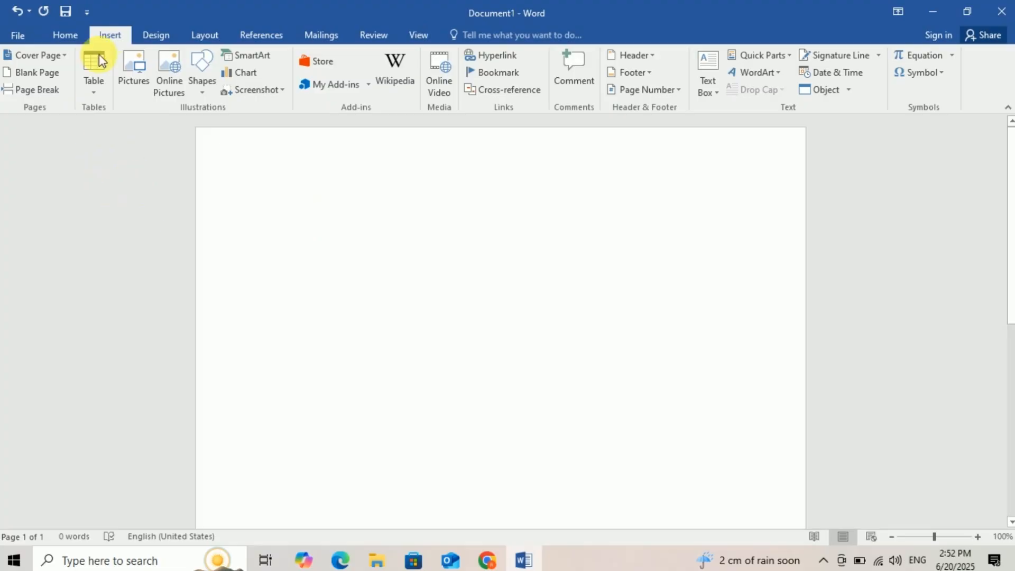
Insert a table with five columns and four rows at the start of the blank page
{"action": "left_click", "coordinate": [108, 36]}
{"action": "left_click", "coordinate": [94, 96]}
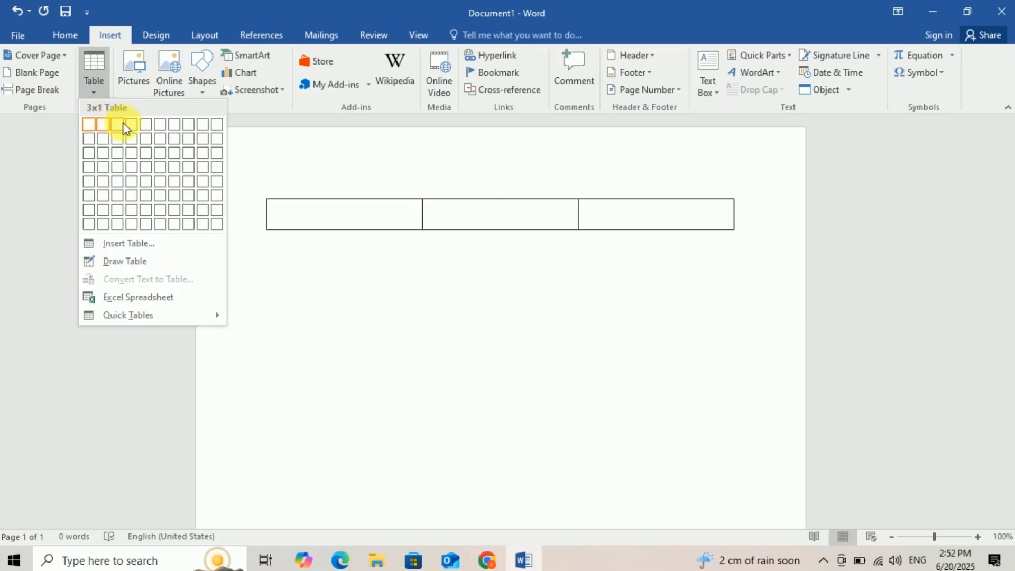
{"action": "left_click", "coordinate": [144, 161]}
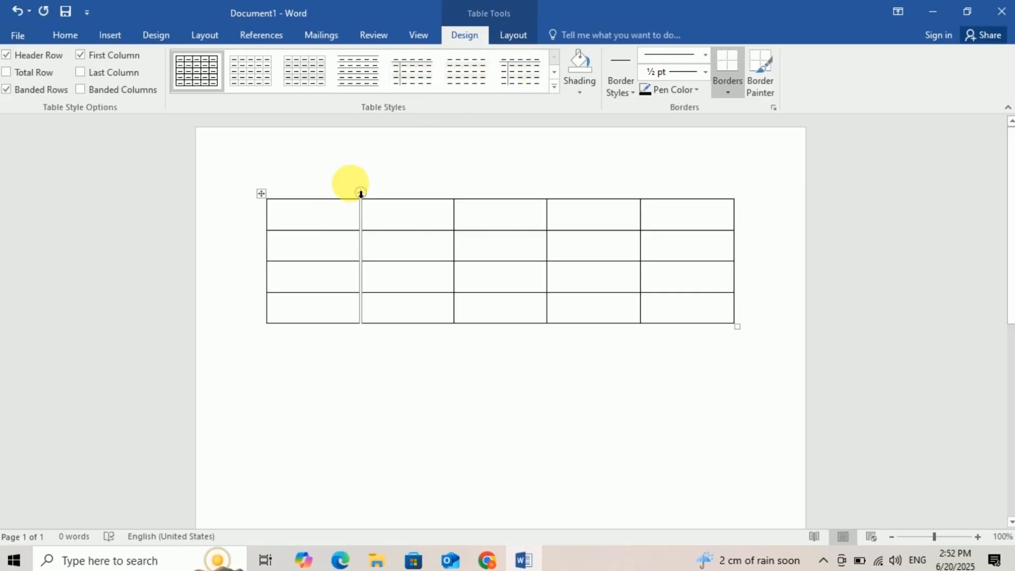
{"action": "left_click", "coordinate": [401, 382]}
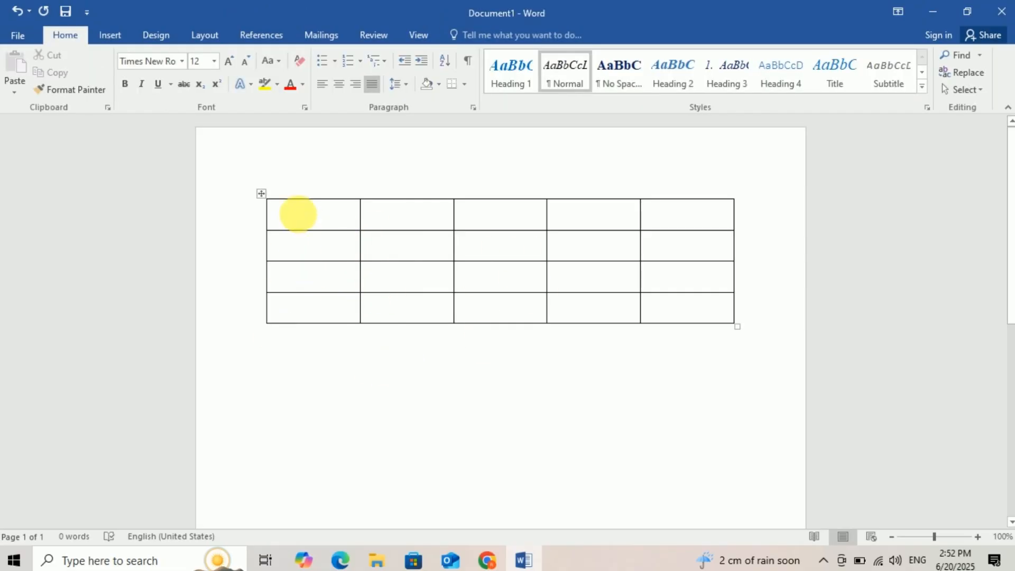
Enter the headings Name, section, Age and gender in the first four cells of the table's header row
{"action": "left_click", "coordinate": [296, 216]}
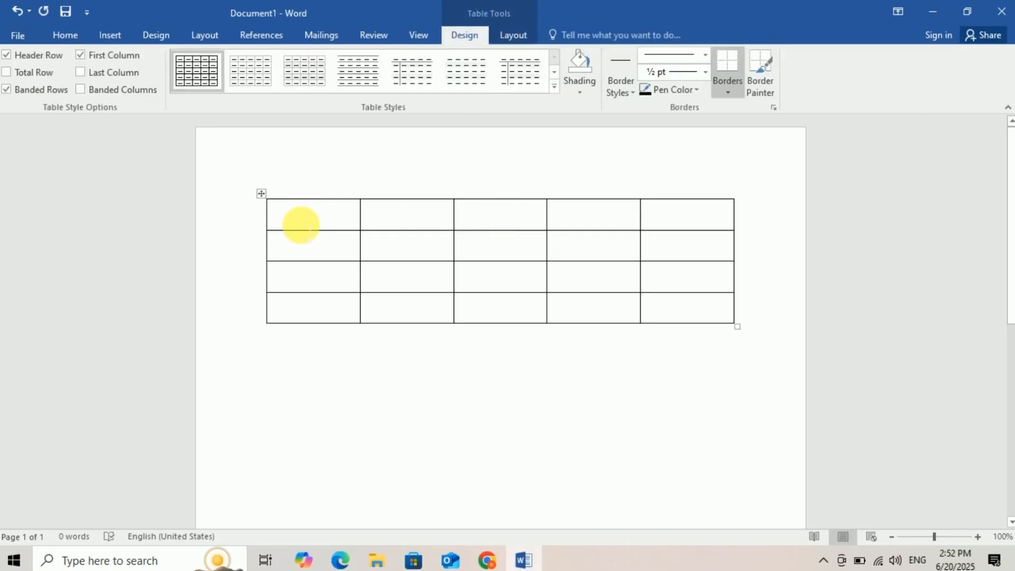
{"action": "type", "text": "Name"}
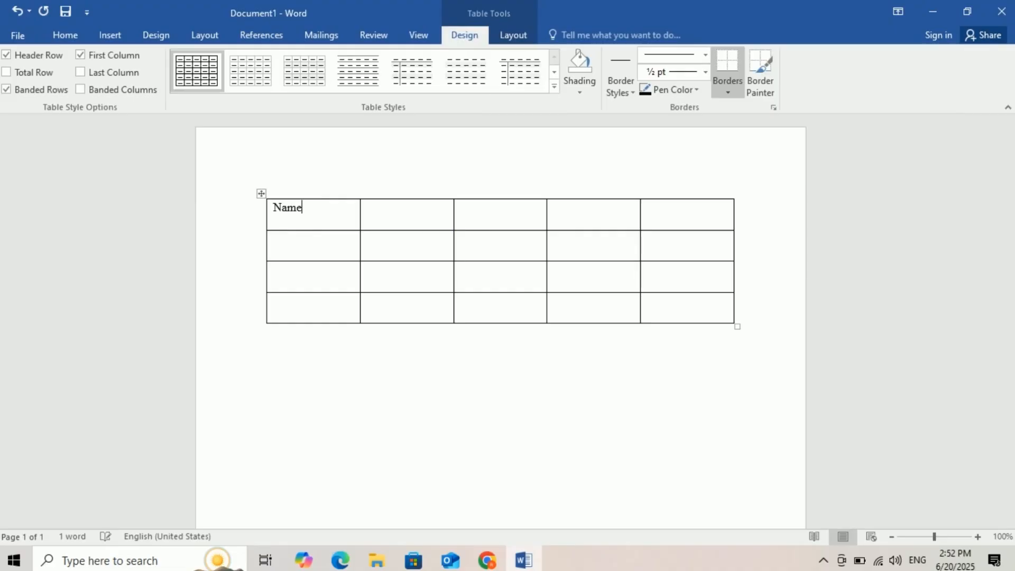
{"action": "left_click", "coordinate": [396, 221]}
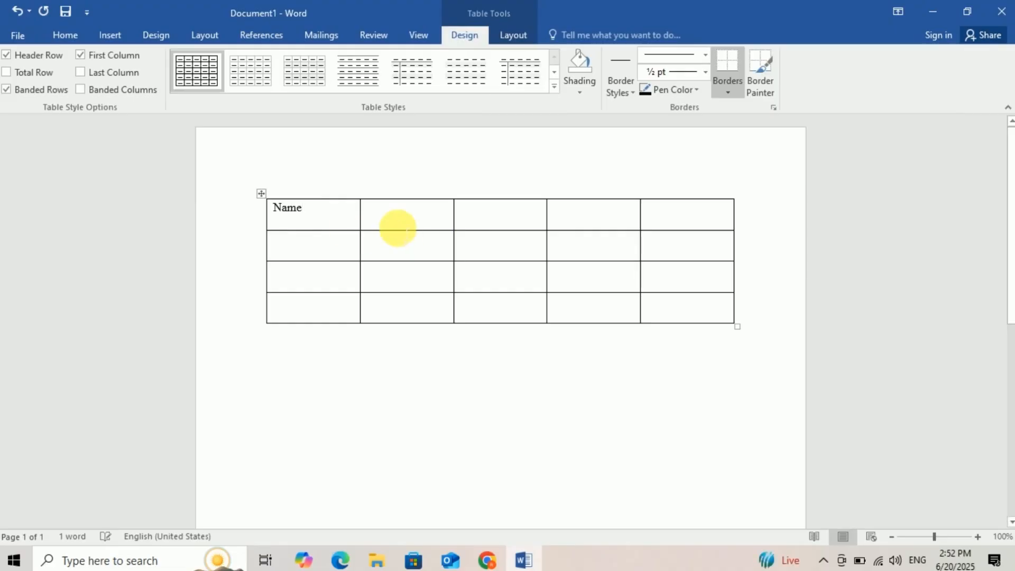
{"action": "type", "text": "section"}
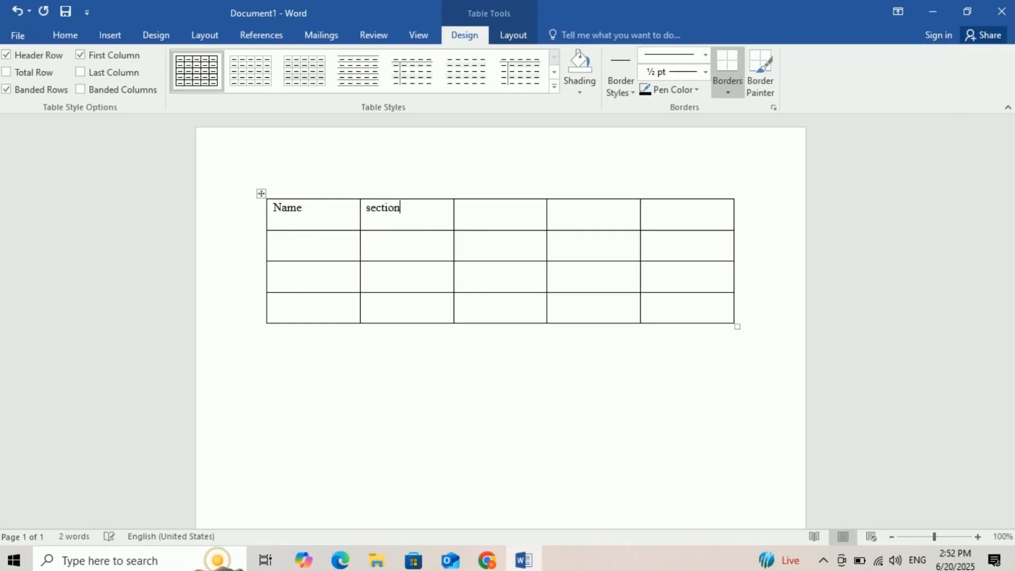
{"action": "left_click", "coordinate": [503, 212]}
{"action": "type", "text": "age"}
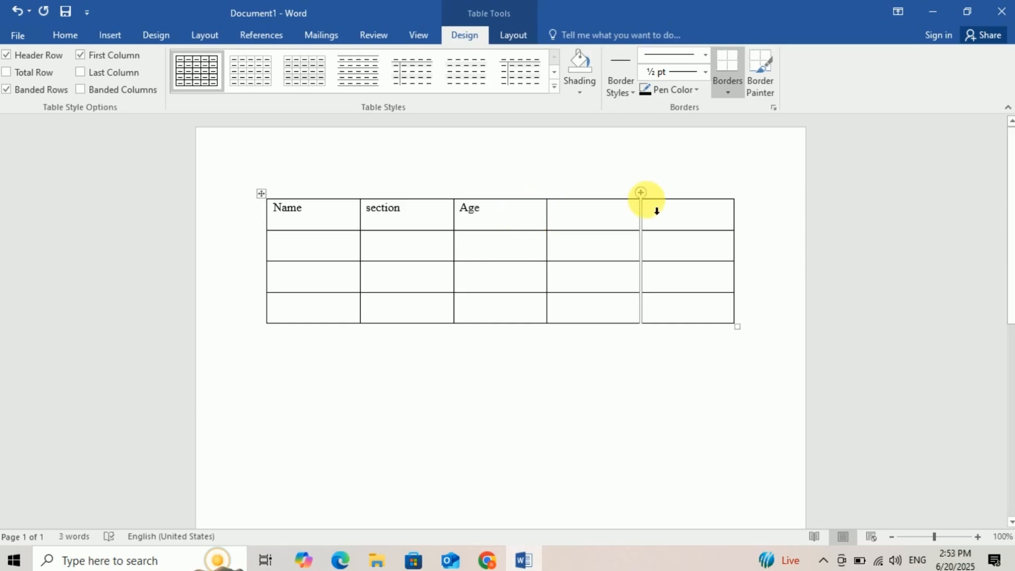
{"action": "left_click", "coordinate": [596, 223]}
{"action": "type", "text": "gender"}
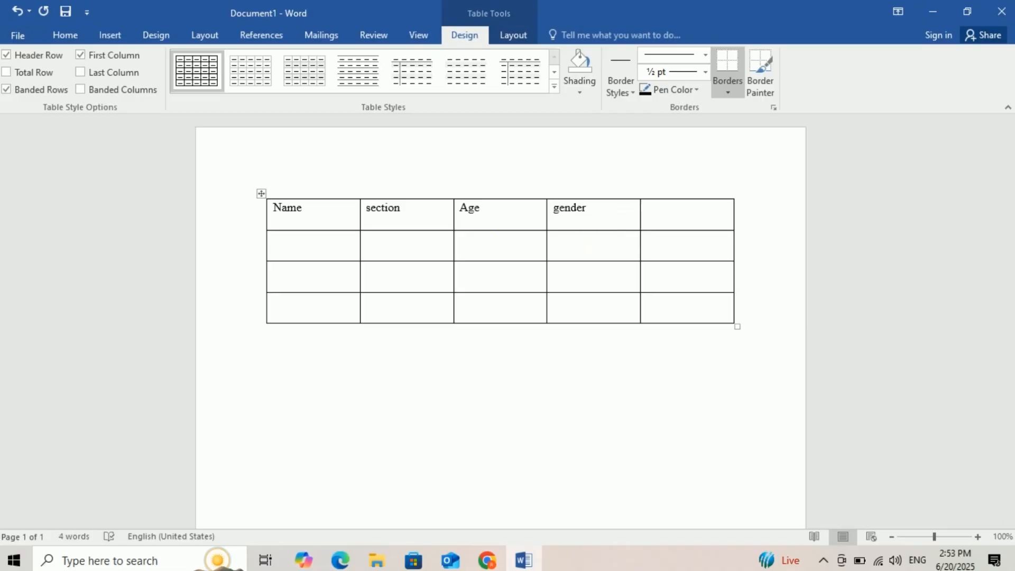
Enter department as the heading of the table's fifth column, correcting the misspelling
{"action": "left_click", "coordinate": [682, 213]}
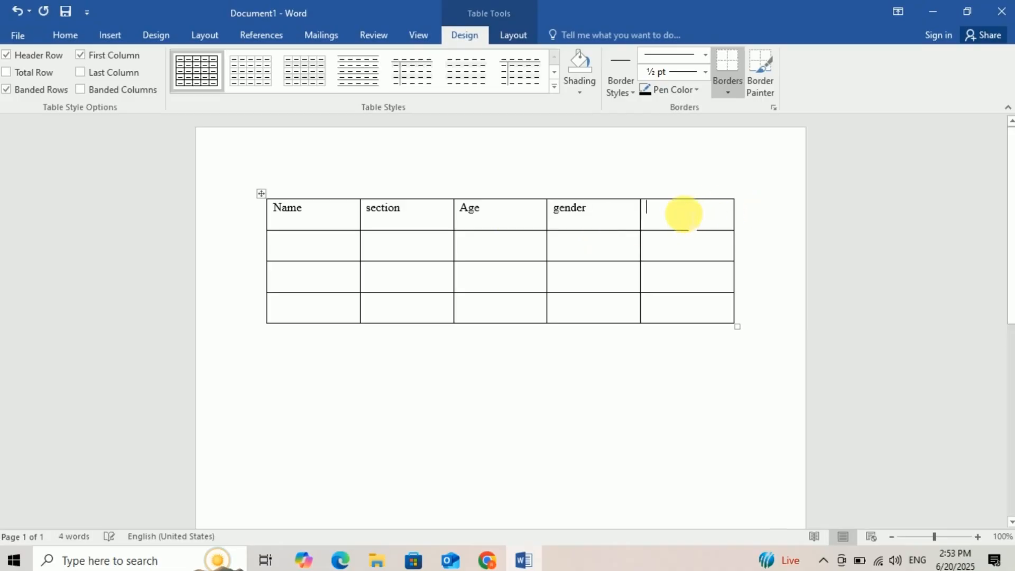
{"action": "type", "text": "depattment"}
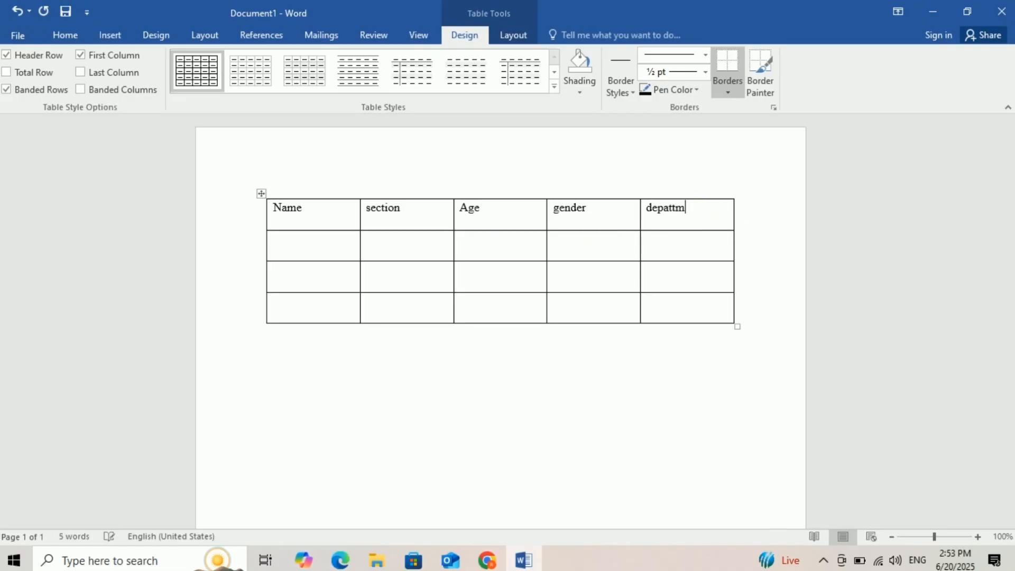
{"action": "key", "text": "BackSpace"}
{"action": "key", "text": "BackSpace"}
{"action": "key", "text": "BackSpace"}
{"action": "key", "text": "BackSpace"}
{"action": "key", "text": "BackSpace"}
{"action": "type", "text": "rtment"}
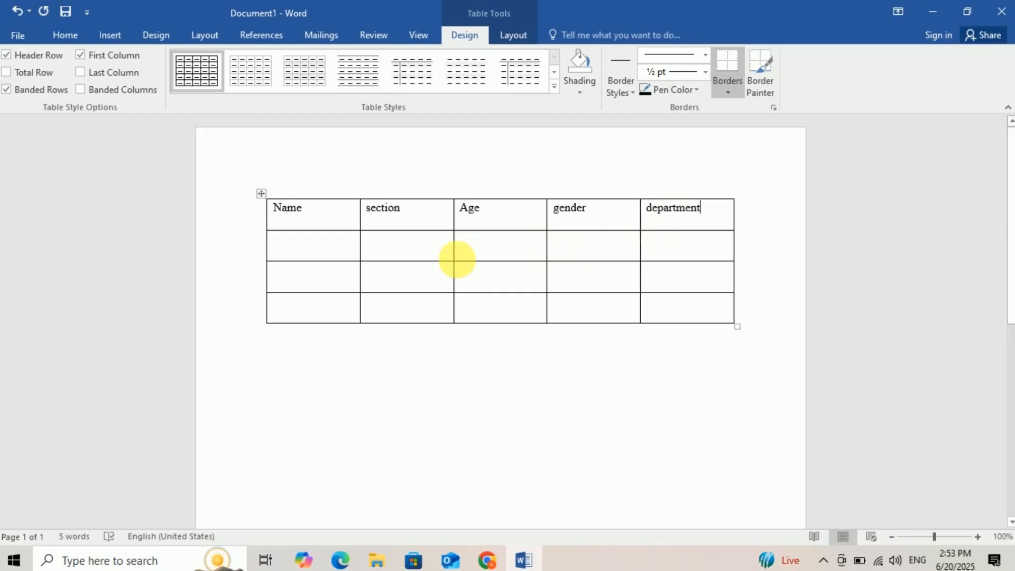
Fill the three rows of the Name column with A, D and B
{"action": "left_click", "coordinate": [317, 258]}
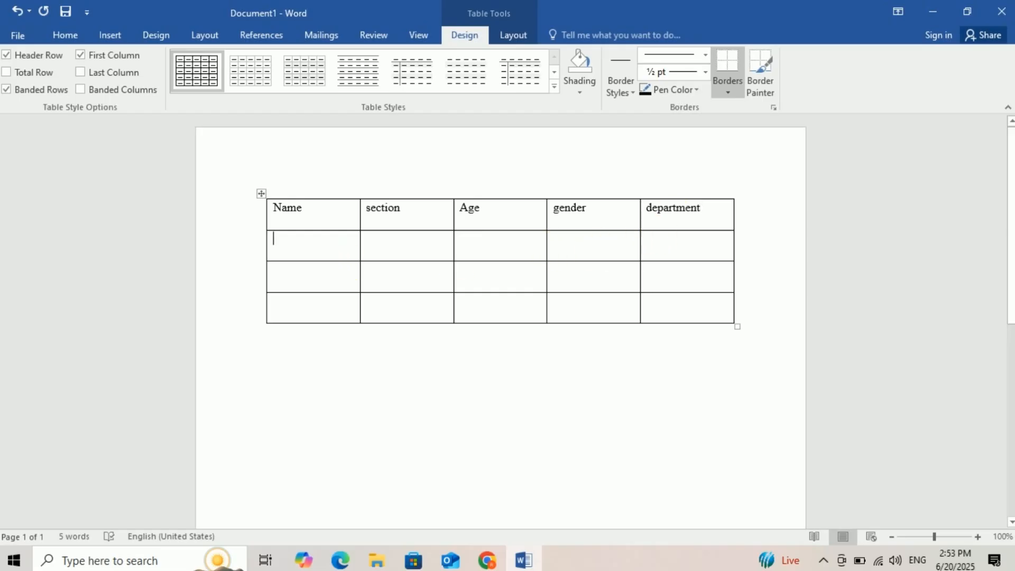
{"action": "type", "text": "A"}
{"action": "left_click", "coordinate": [294, 286]}
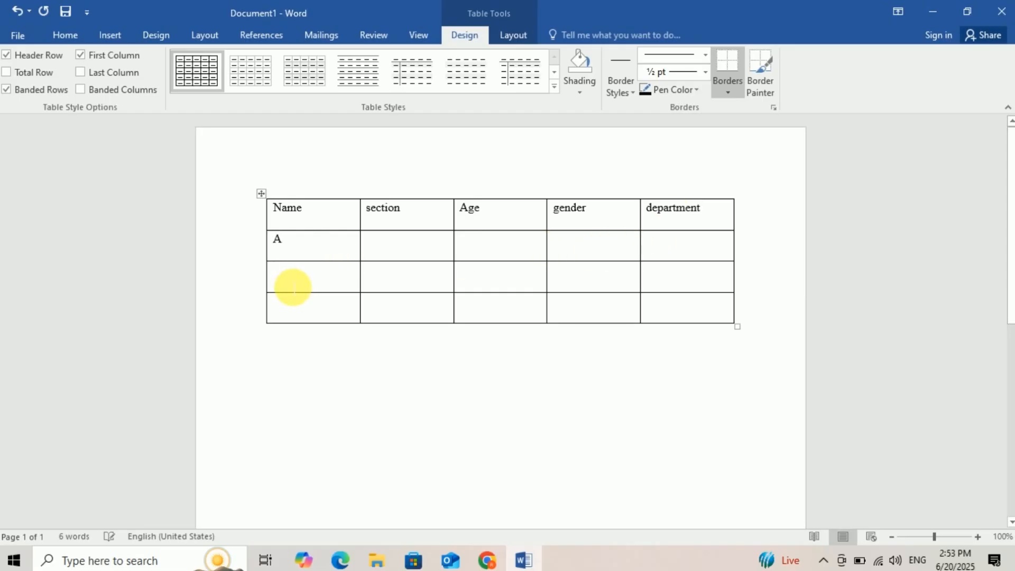
{"action": "type", "text": "D"}
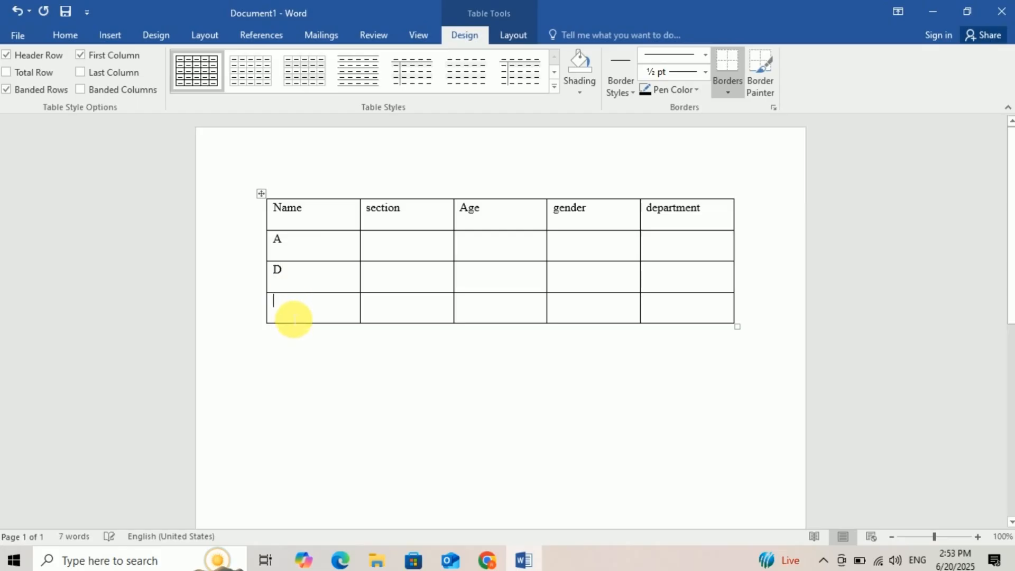
{"action": "type", "text": "B"}
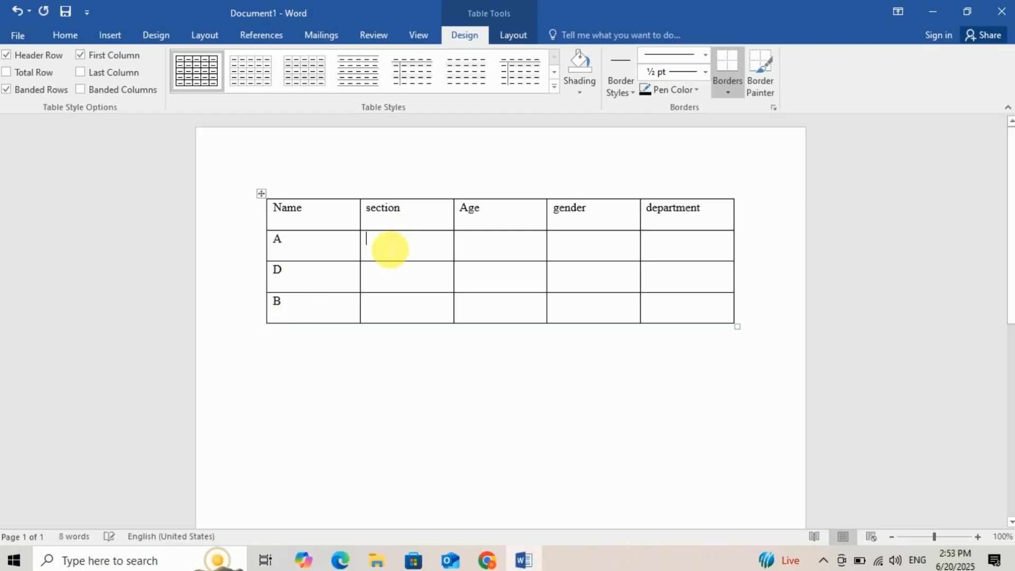
Fill the section column with 1, 3 and 2, replacing the letter entered first
{"action": "type", "text": "a"}
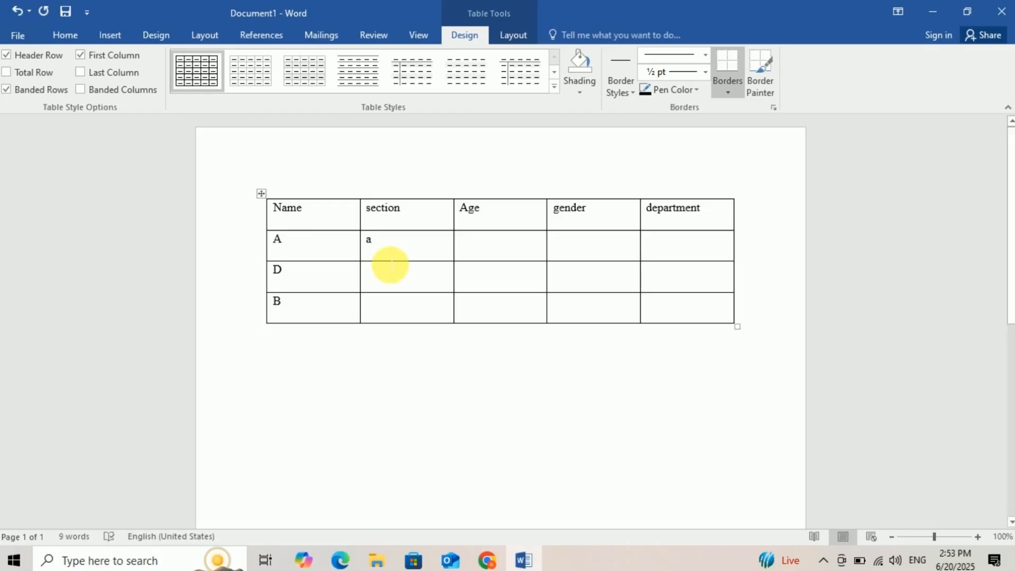
{"action": "left_click", "coordinate": [383, 279]}
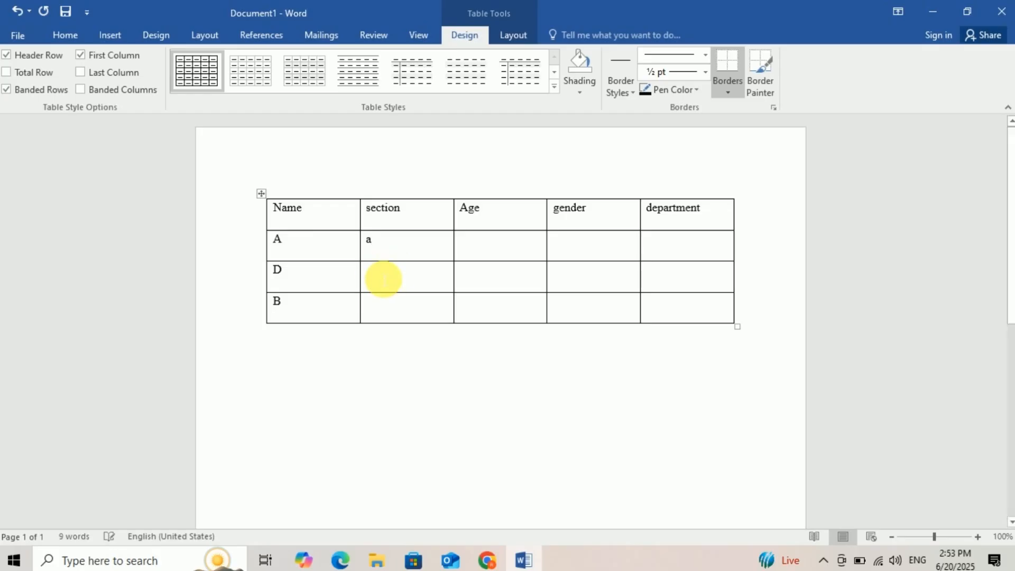
{"action": "left_click", "coordinate": [392, 246]}
{"action": "key", "text": "BackSpace"}
{"action": "type", "text": "1"}
{"action": "left_click", "coordinate": [390, 270]}
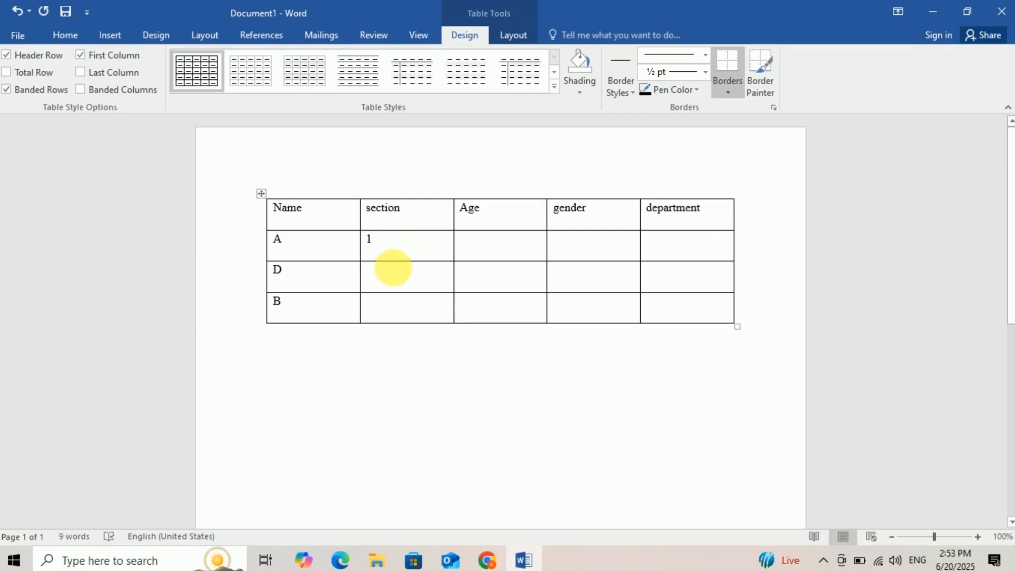
{"action": "type", "text": "3"}
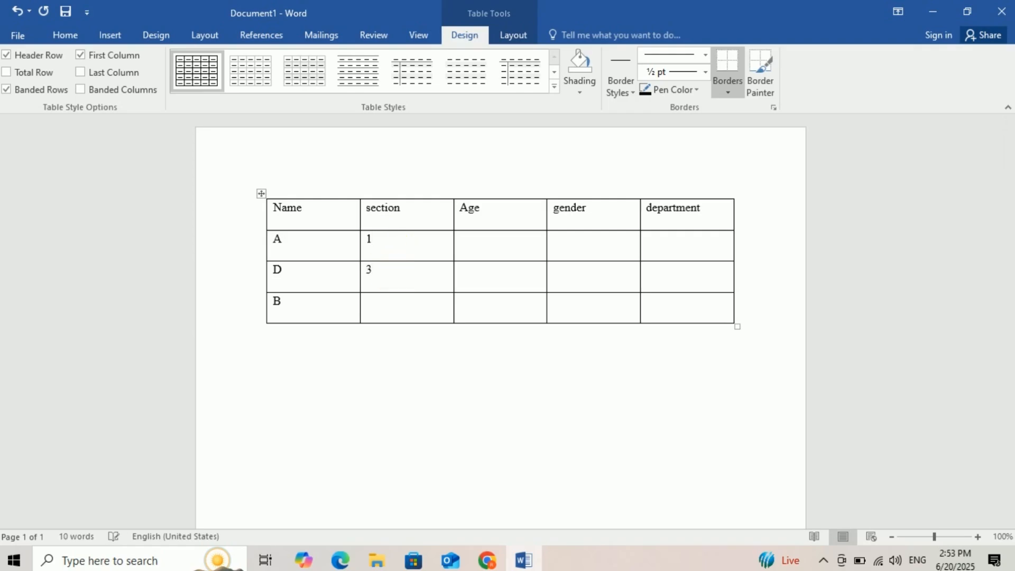
{"action": "left_click", "coordinate": [391, 314]}
{"action": "type", "text": "2"}
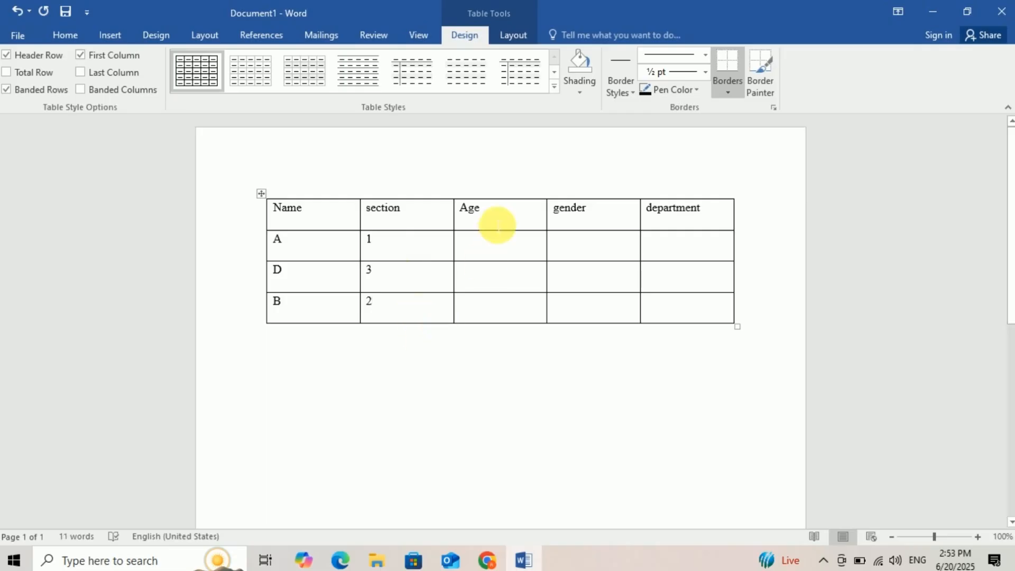
Fill the Age column with 20, 18 and 19 from the first to the last data row
{"action": "left_click", "coordinate": [489, 252]}
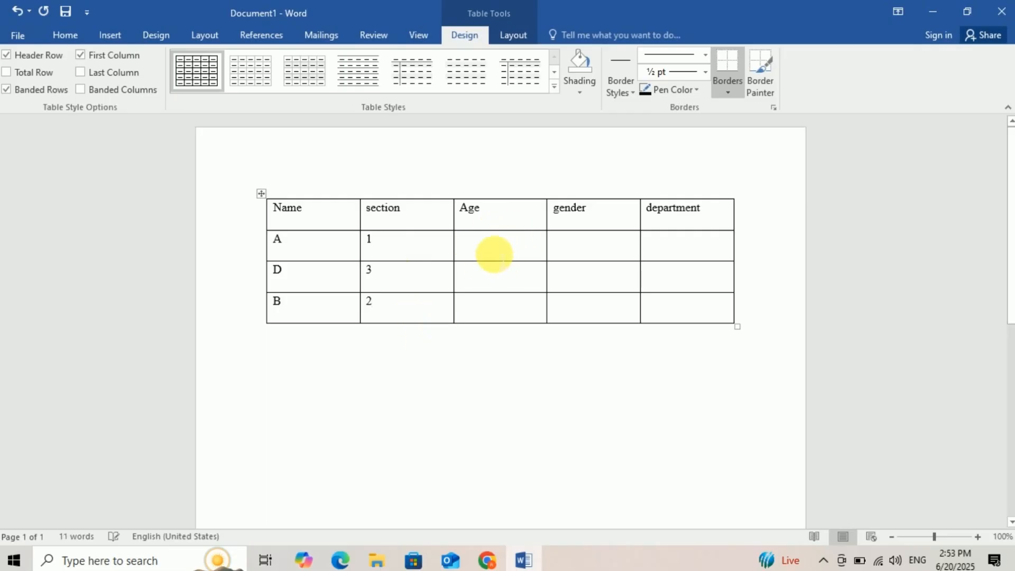
{"action": "type", "text": "20"}
{"action": "left_click", "coordinate": [489, 288]}
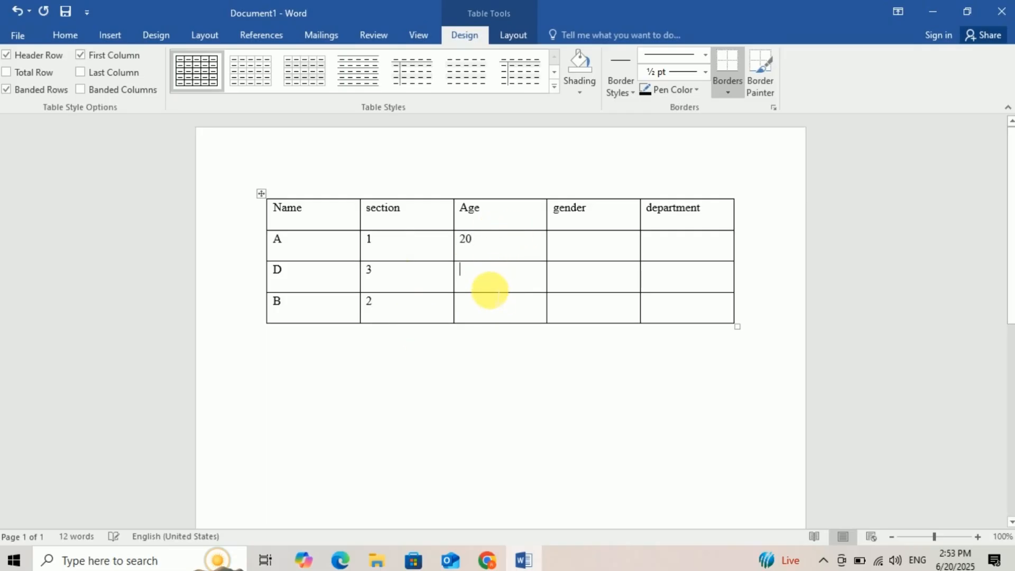
{"action": "type", "text": "18"}
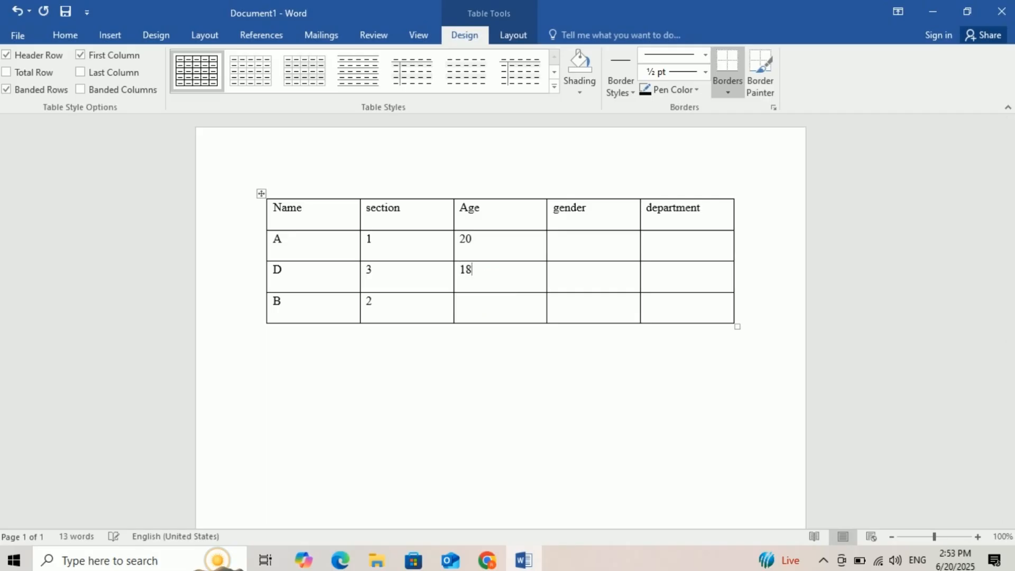
{"action": "left_click", "coordinate": [482, 318]}
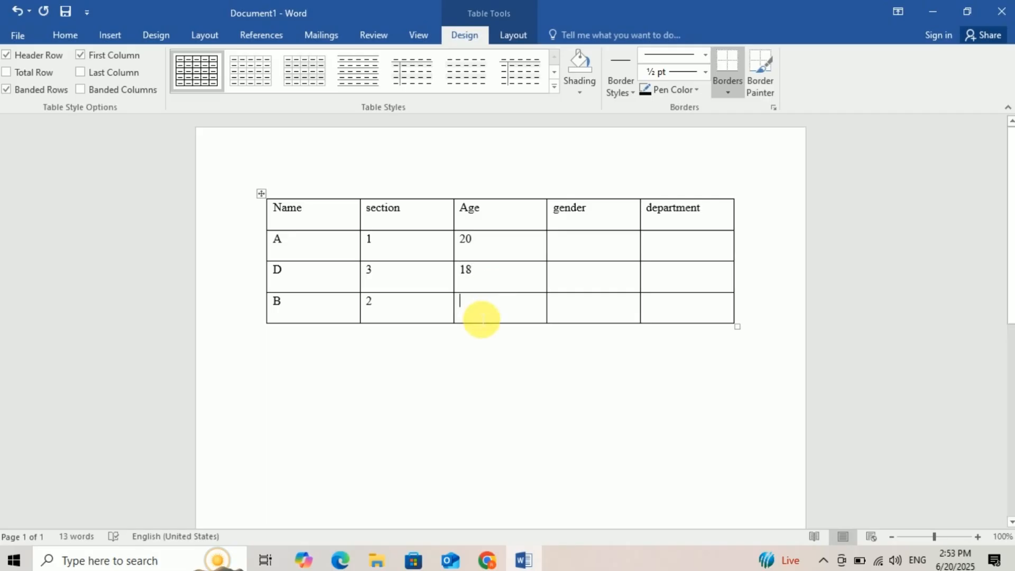
{"action": "type", "text": "20"}
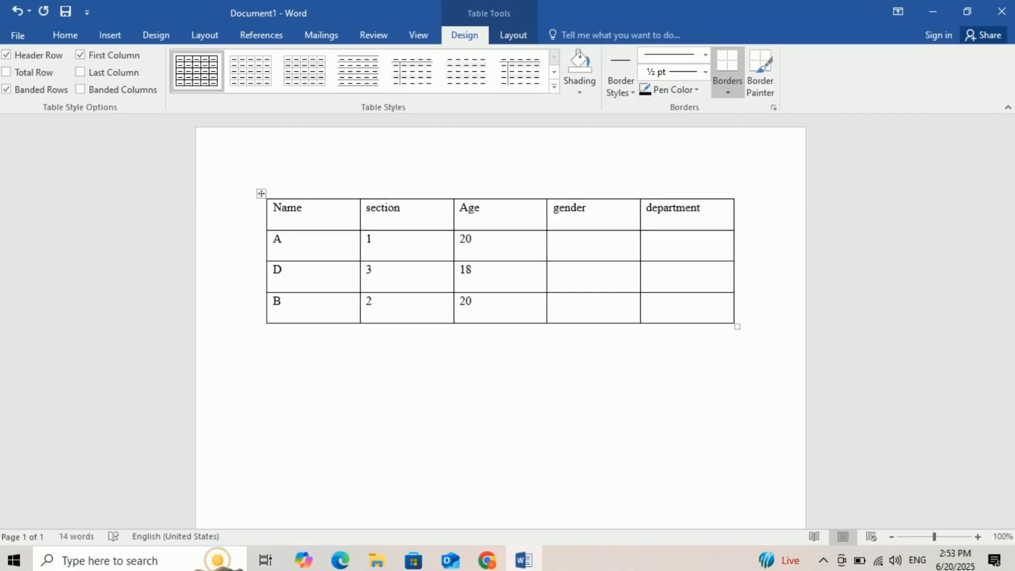
{"action": "key", "text": "BackSpace"}
{"action": "key", "text": "BackSpace"}
{"action": "type", "text": "19"}
{"action": "left_click", "coordinate": [491, 306]}
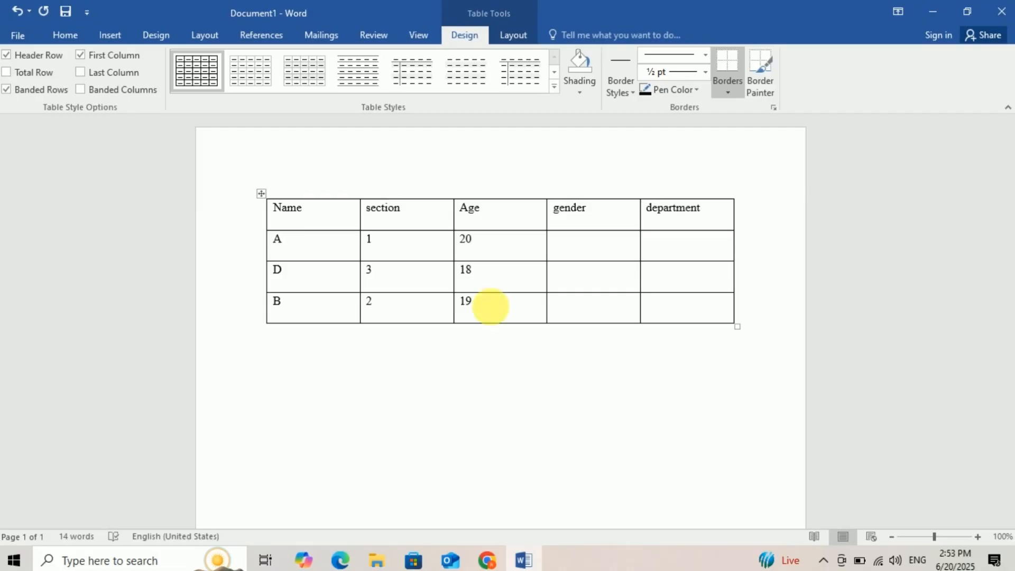
Fill the gender column with male, female and male
{"action": "left_click", "coordinate": [579, 239]}
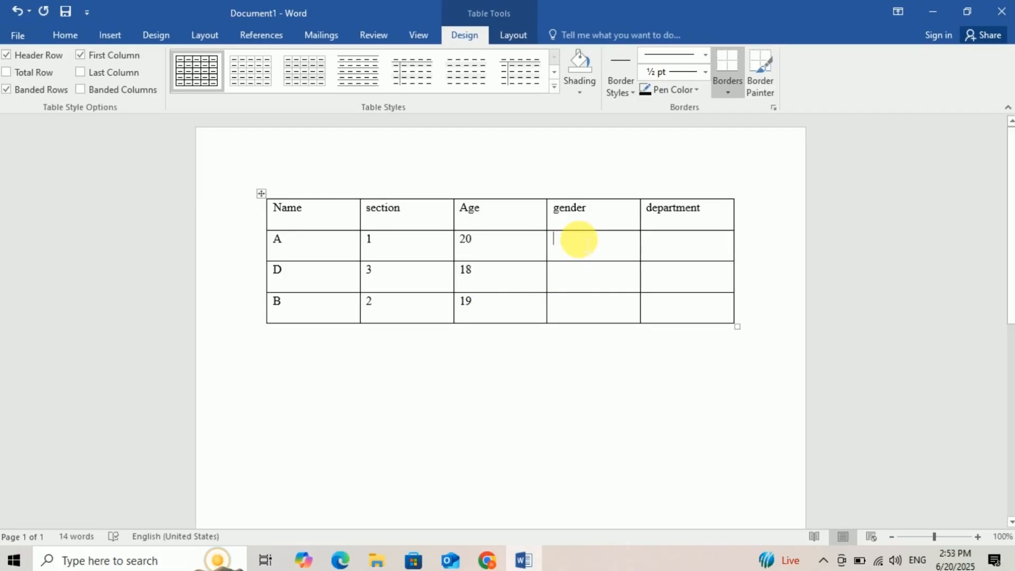
{"action": "type", "text": "male"}
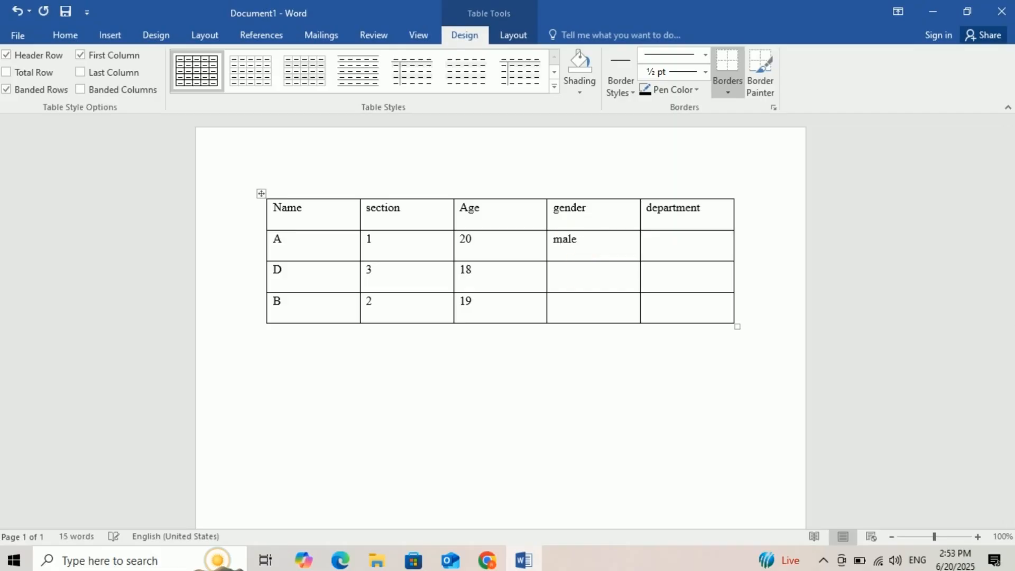
{"action": "type", "text": "female"}
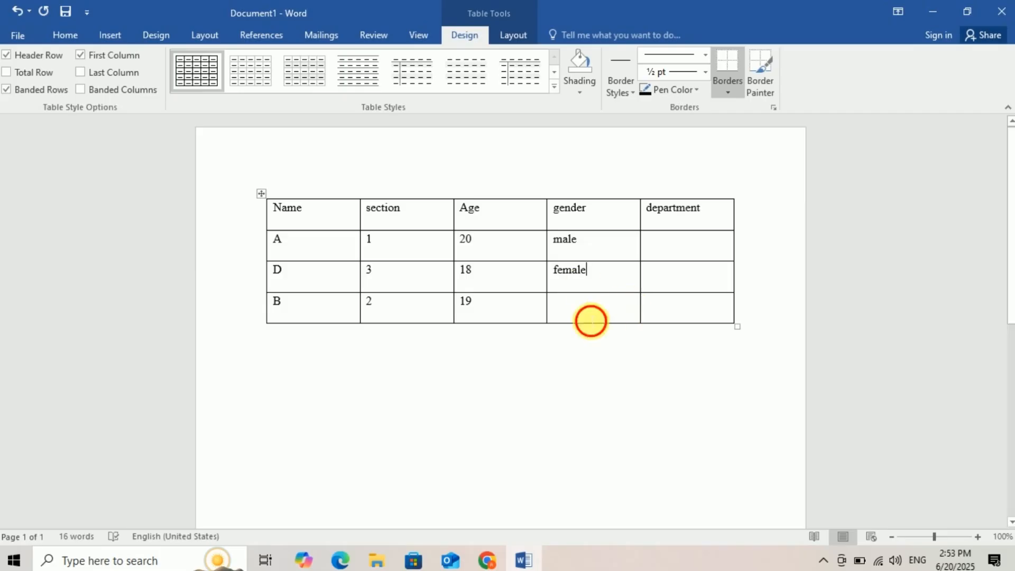
{"action": "left_click", "coordinate": [589, 317]}
{"action": "type", "text": "male"}
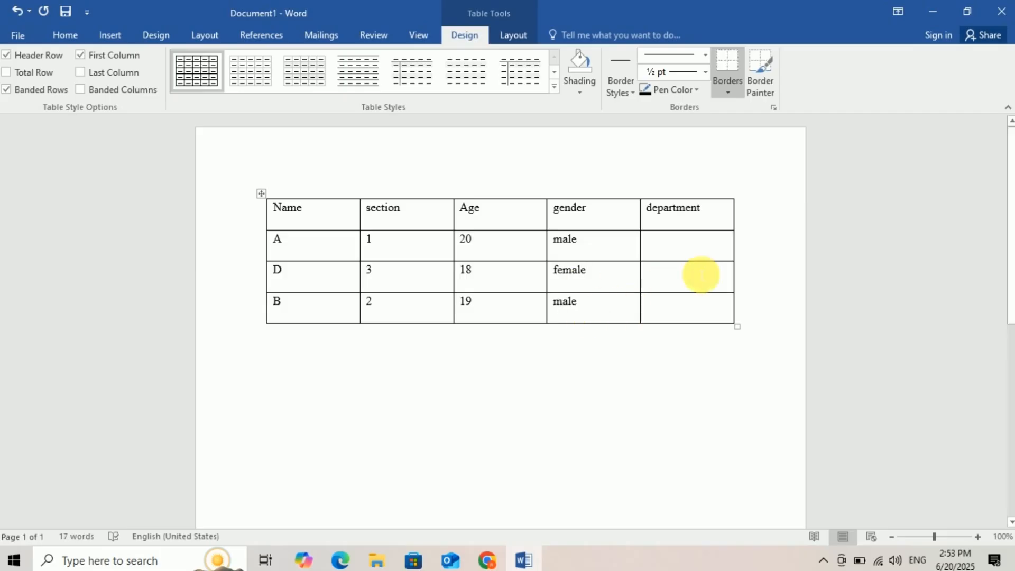
Fill the department column with It, IS and CS, and complete the students' first names in the Name column
{"action": "left_click", "coordinate": [670, 245]}
{"action": "type", "text": "It"}
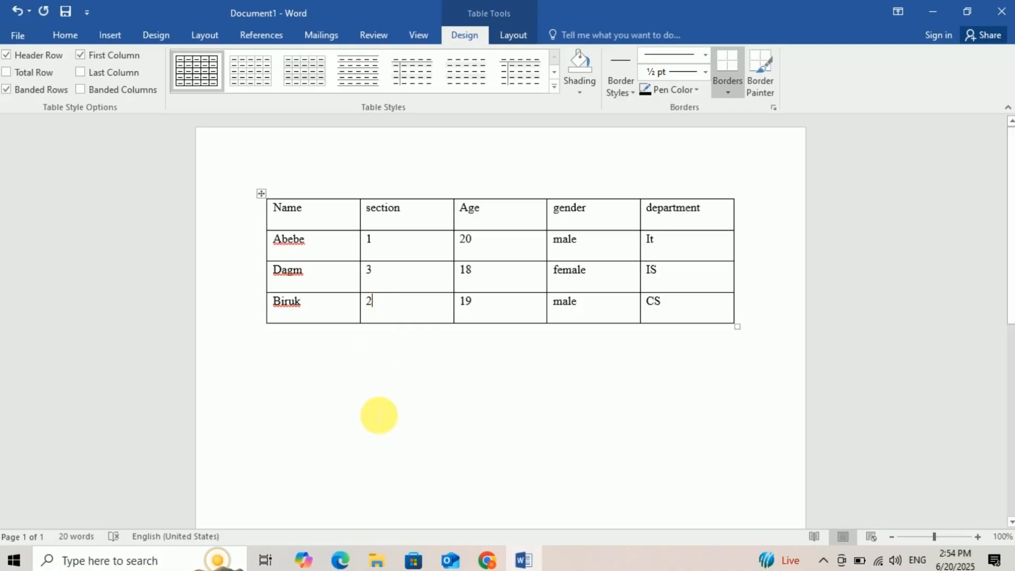
{"action": "left_click", "coordinate": [372, 408]}
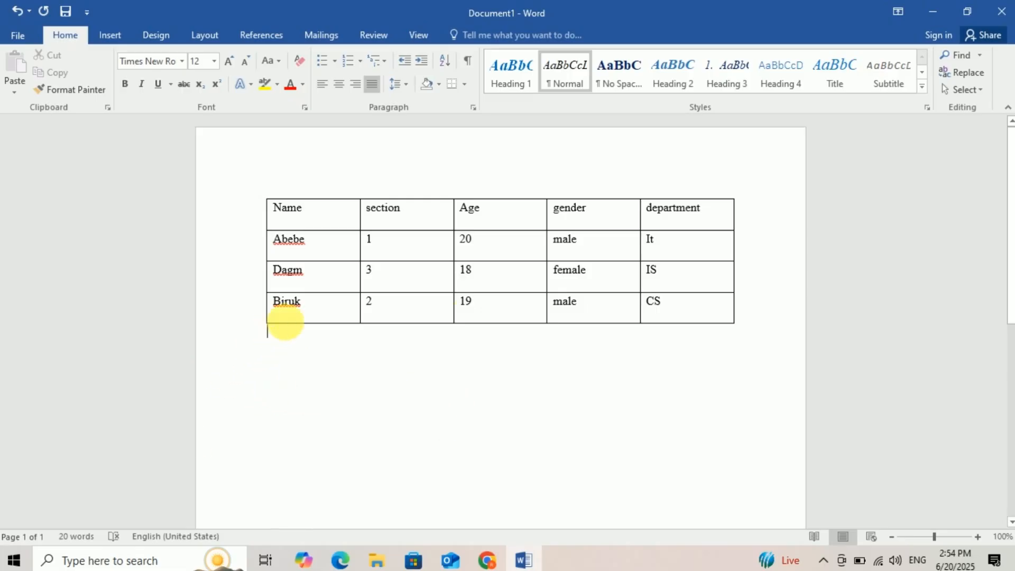
Try inserting an empty table row directly above the last row, and undo the insertion
{"action": "left_click_drag", "start_coordinate": [294, 319], "coordinate": [525, 335]}
{"action": "left_click", "coordinate": [377, 334]}
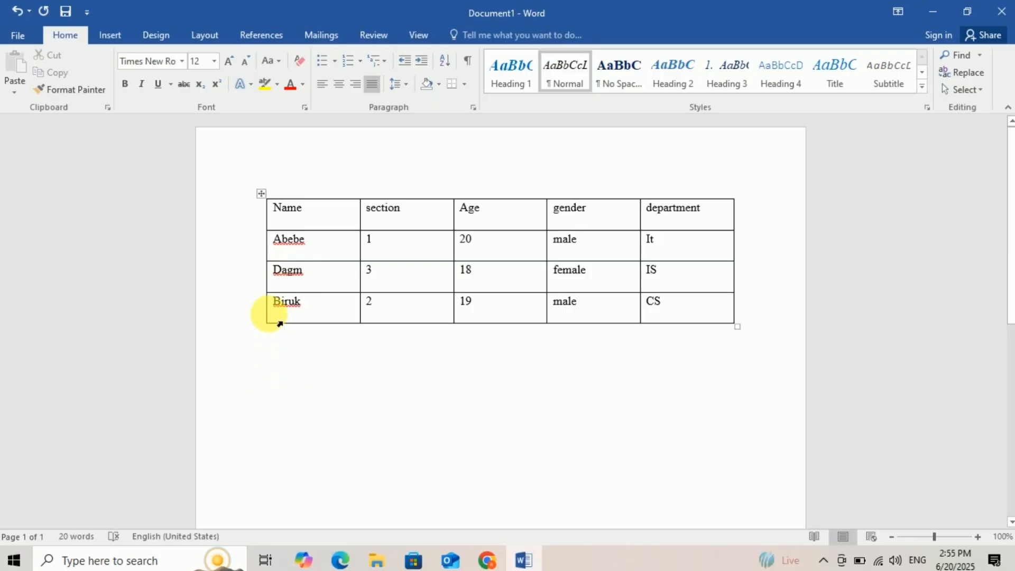
{"action": "mouse_move", "coordinate": [260, 292]}
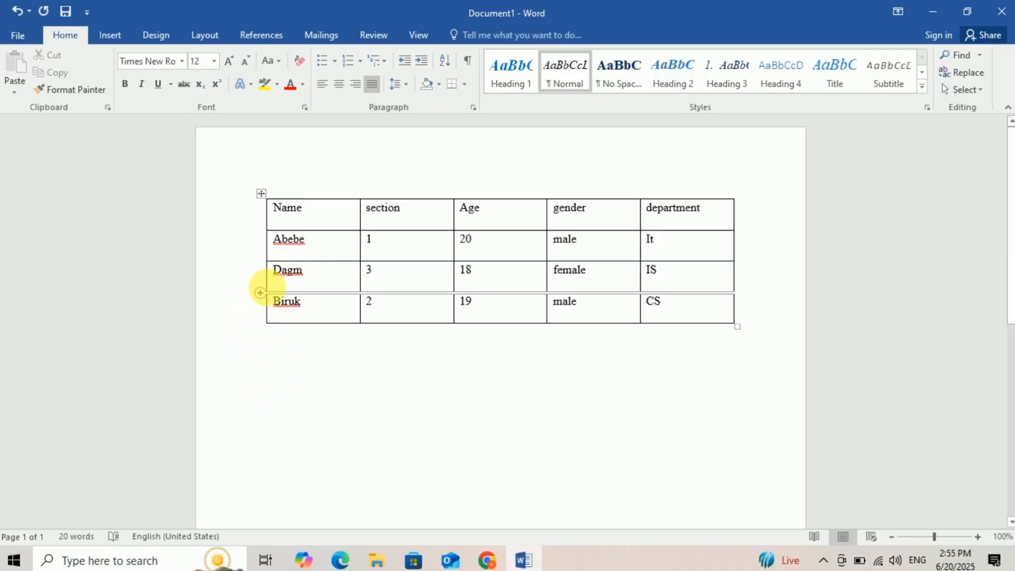
{"action": "left_click", "coordinate": [260, 293]}
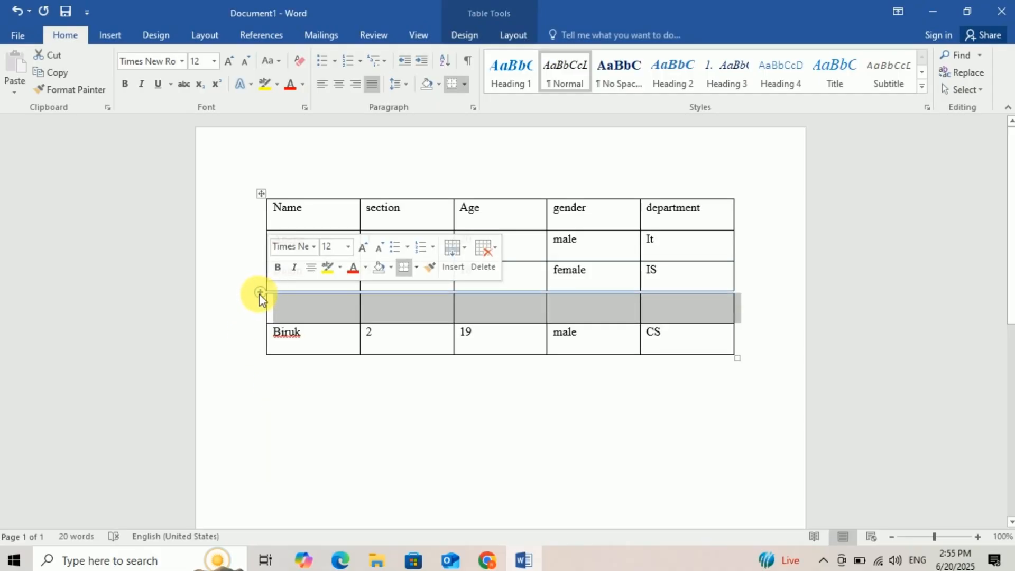
{"action": "left_click", "coordinate": [318, 315]}
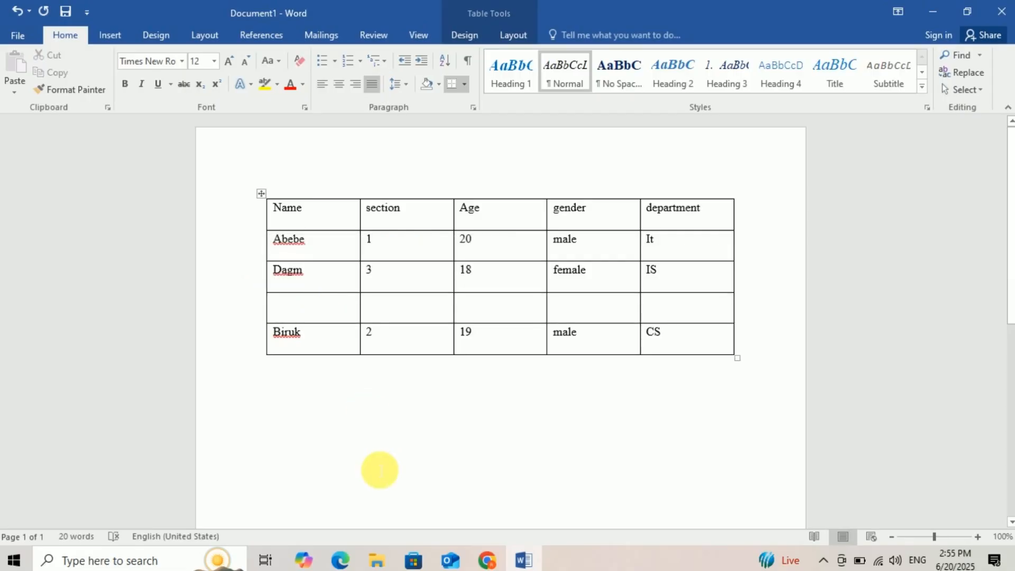
{"action": "key", "text": "ctrl+z"}
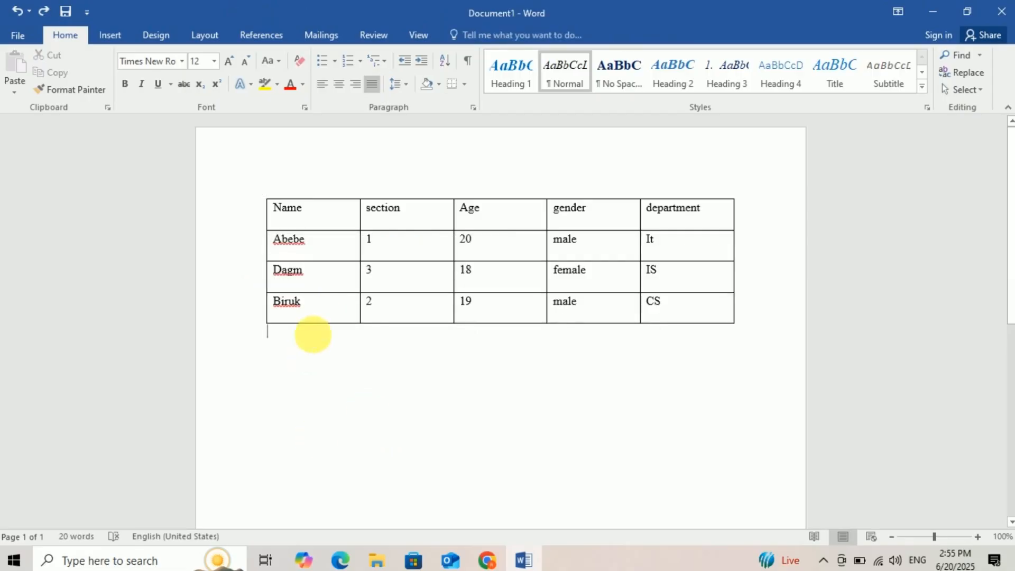
Insert an empty row below the second student's row in the table
{"action": "left_click", "coordinate": [317, 278]}
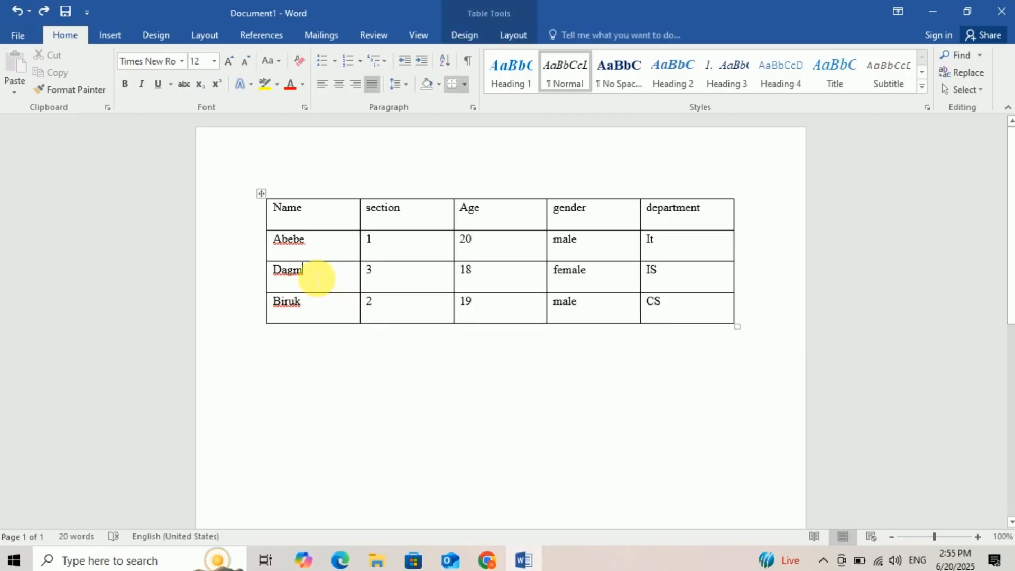
{"action": "right_click", "coordinate": [316, 277]}
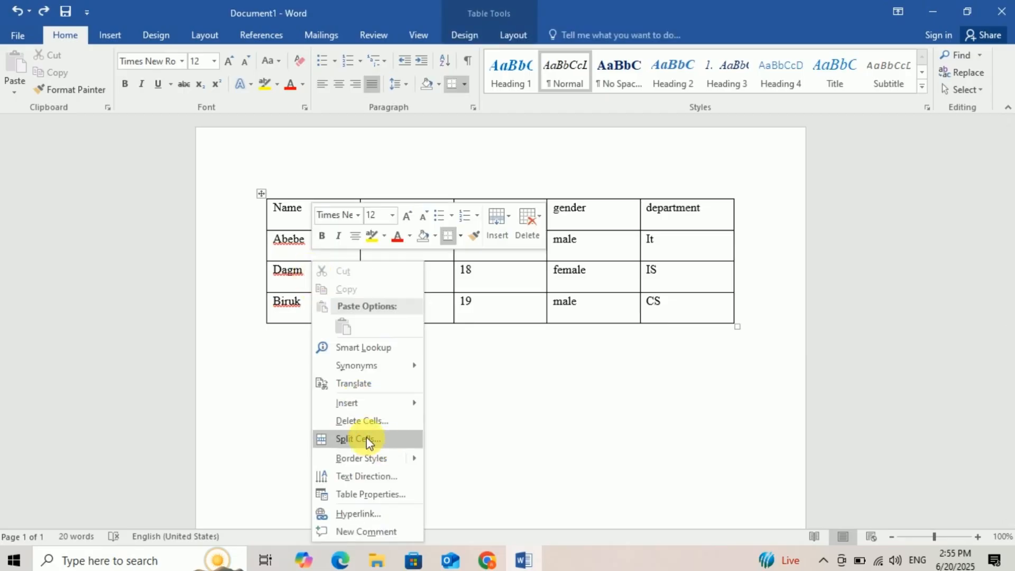
{"action": "mouse_move", "coordinate": [350, 405]}
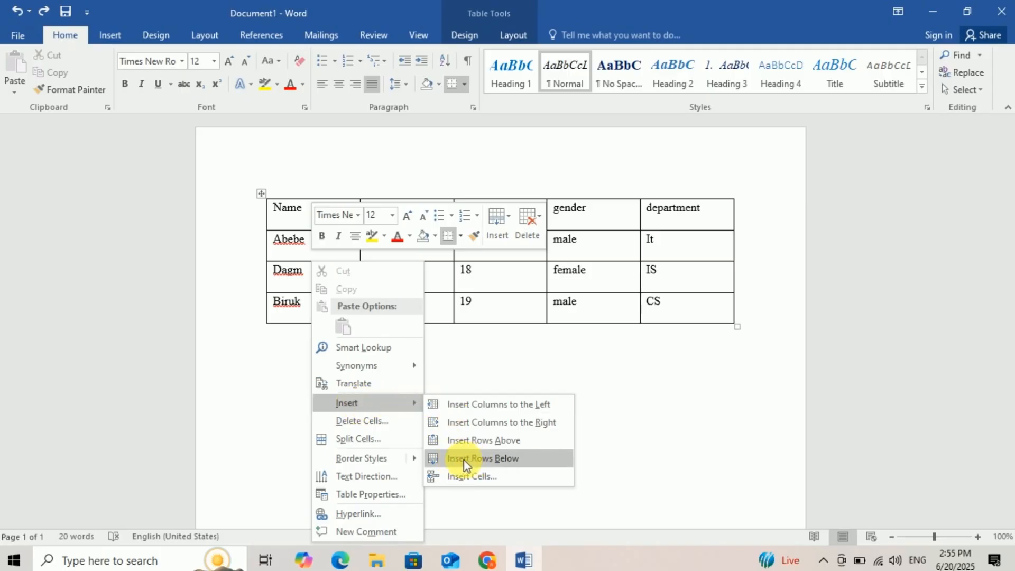
{"action": "left_click", "coordinate": [497, 459]}
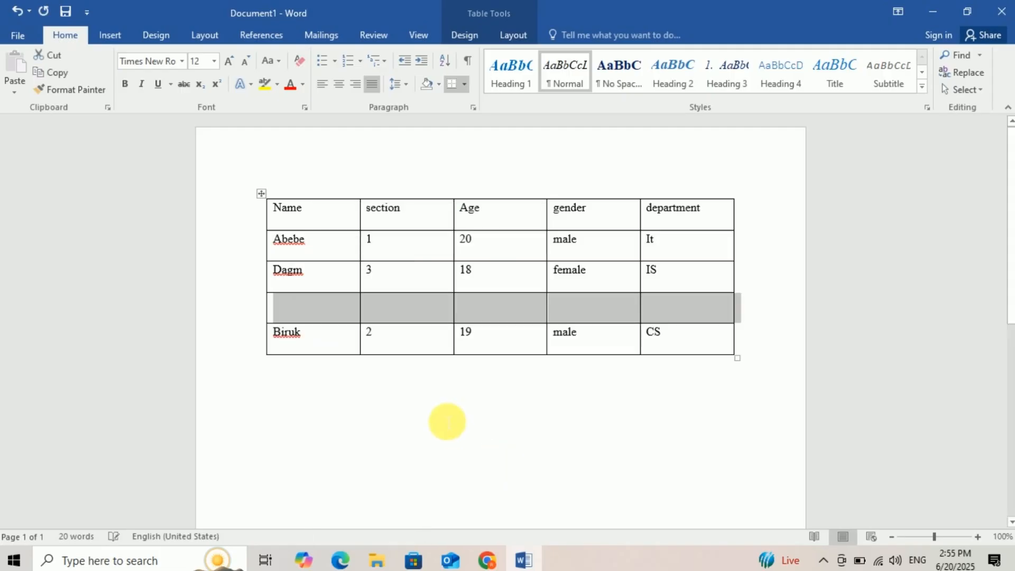
{"action": "left_click", "coordinate": [397, 368]}
Fill the new row with the student's first name, section 4, age 17, gender male and department SE
{"action": "left_click", "coordinate": [311, 308]}
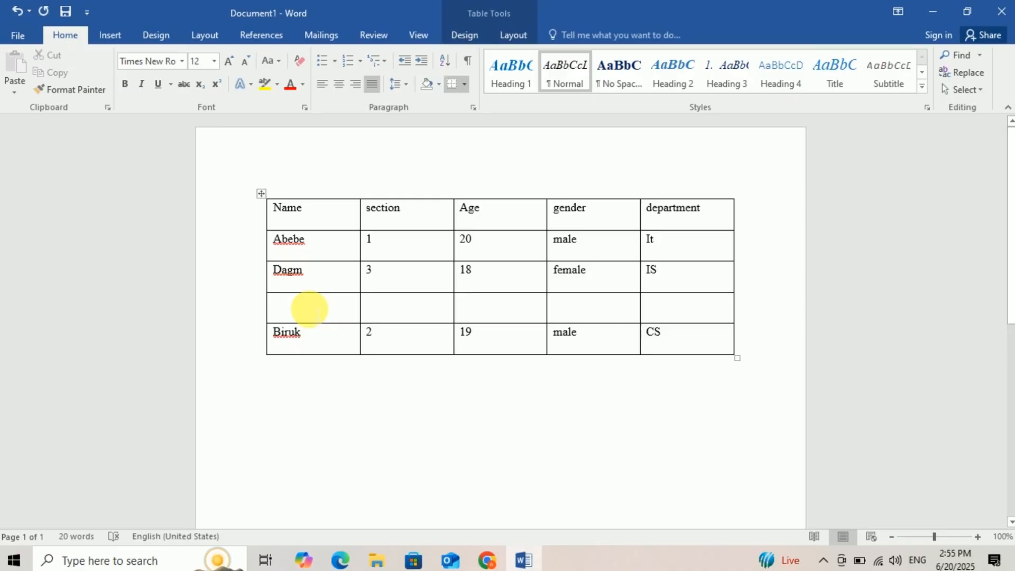
{"action": "type", "text": "Estifi"}
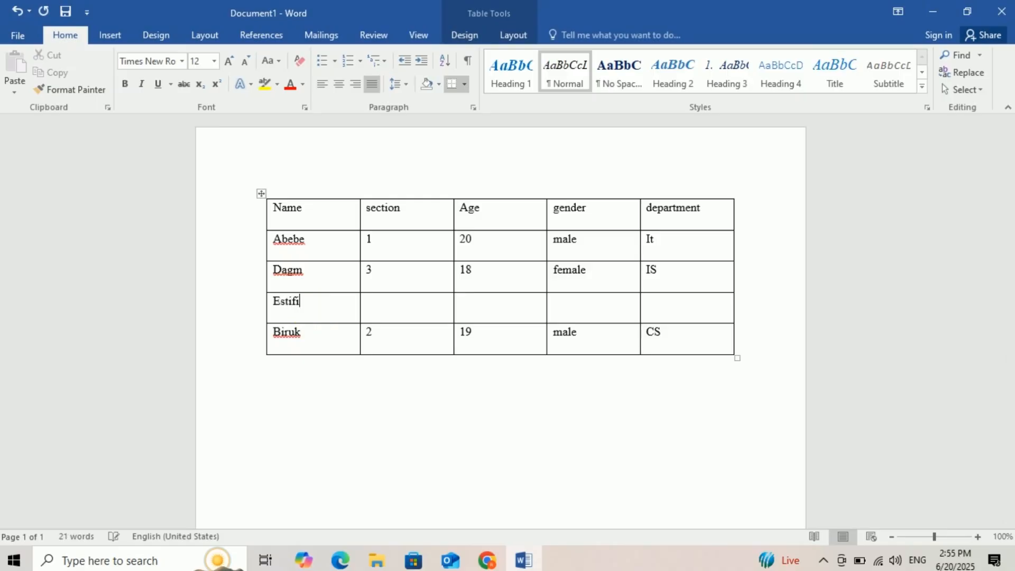
{"action": "key", "text": "BackSpace"}
{"action": "type", "text": "a"}
{"action": "left_click", "coordinate": [384, 310]}
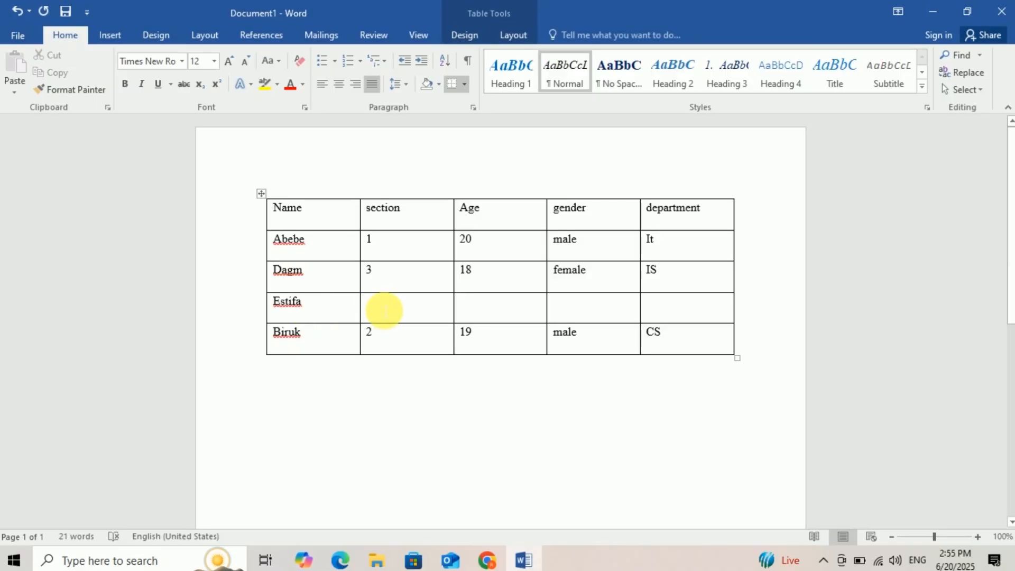
{"action": "type", "text": "4"}
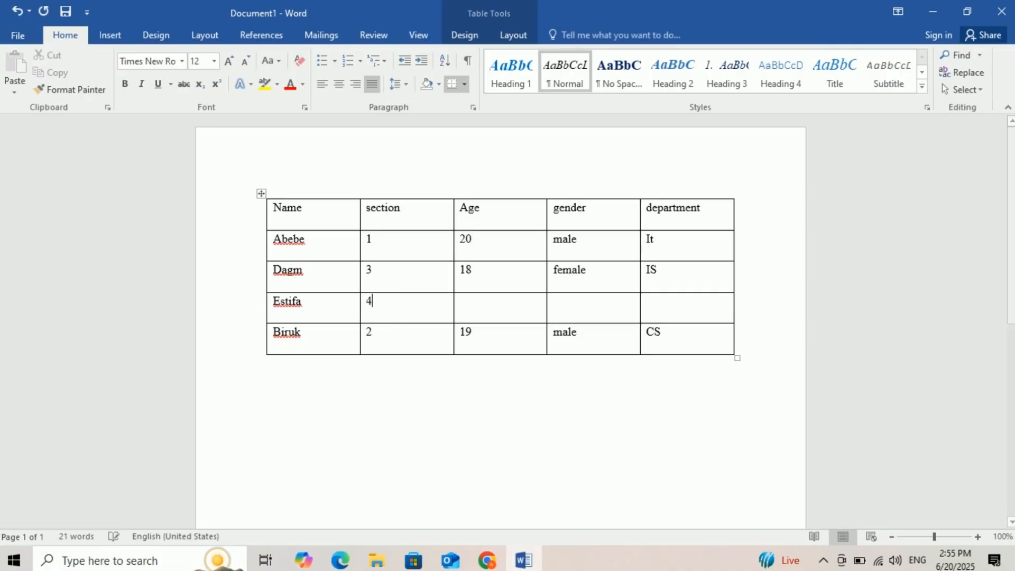
{"action": "left_click", "coordinate": [482, 318]}
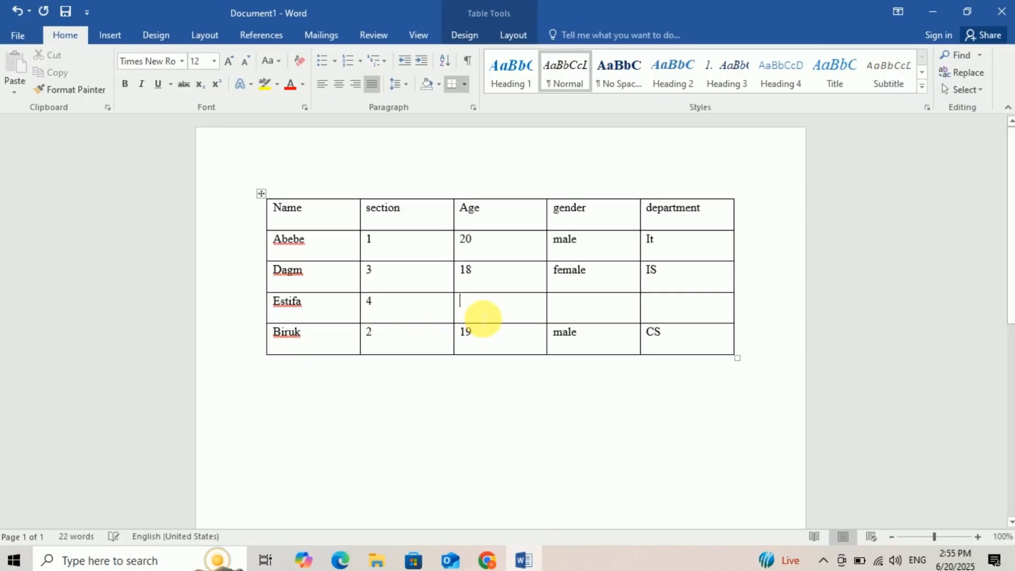
{"action": "type", "text": "17"}
{"action": "left_click", "coordinate": [559, 325]}
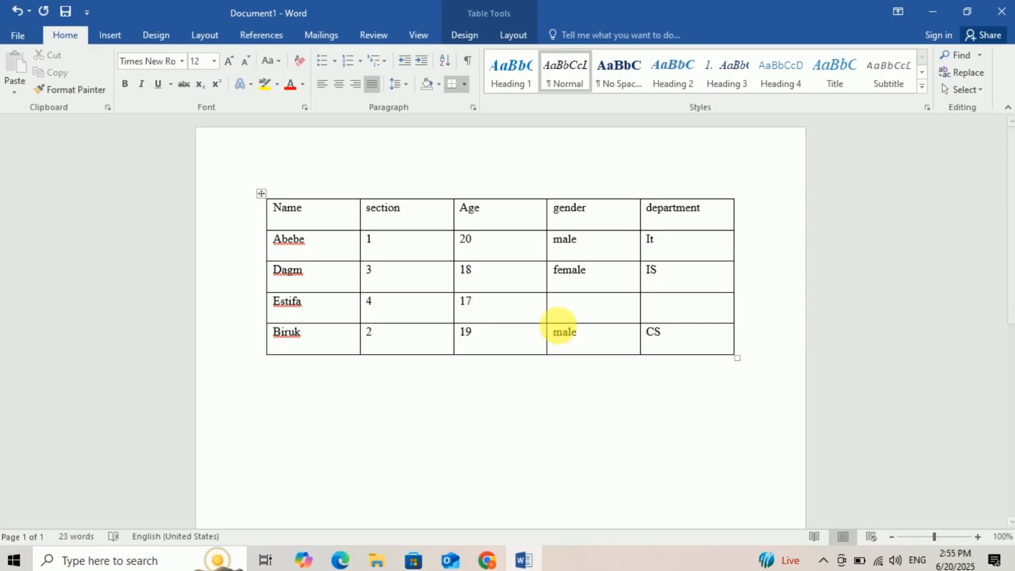
{"action": "left_click", "coordinate": [402, 406]}
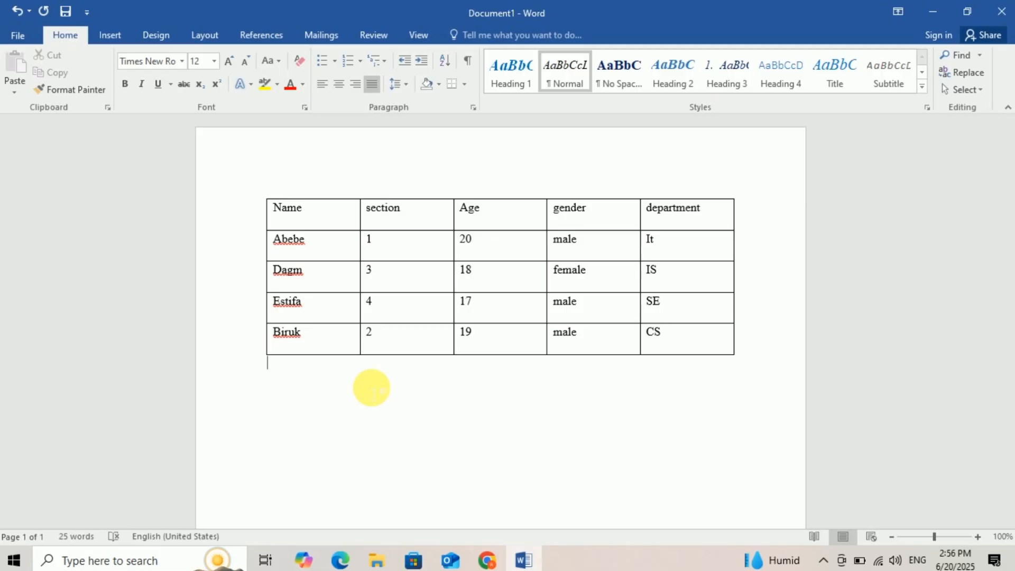
Delete the entire row of the section 4 student from the table
{"action": "left_click", "coordinate": [326, 311]}
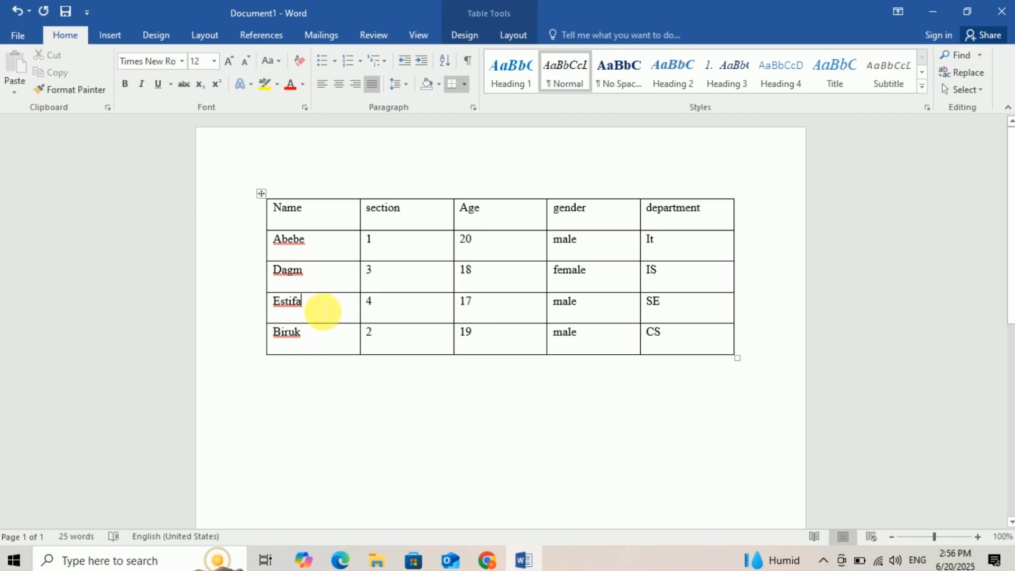
{"action": "right_click", "coordinate": [317, 307]}
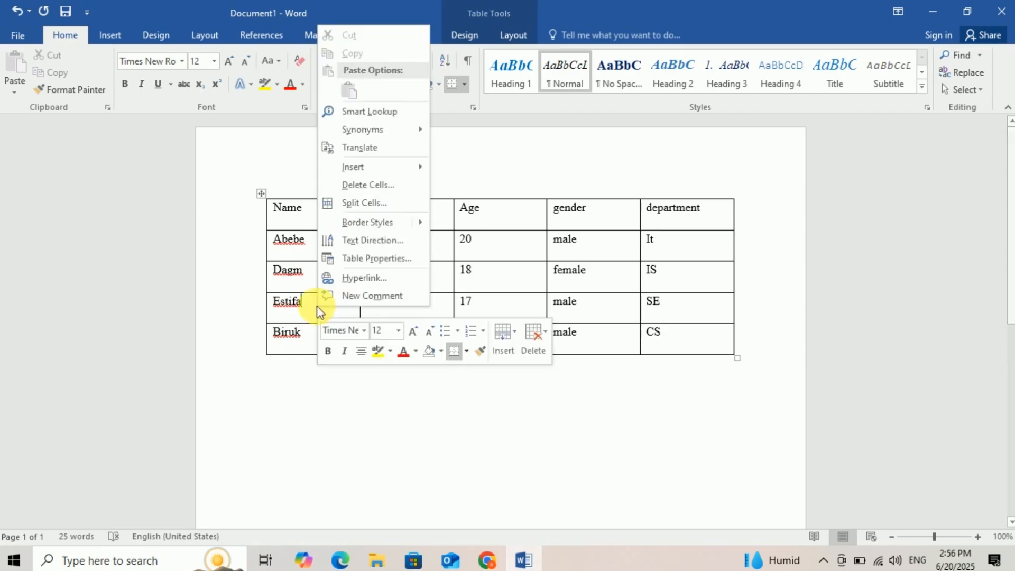
{"action": "left_click", "coordinate": [377, 185]}
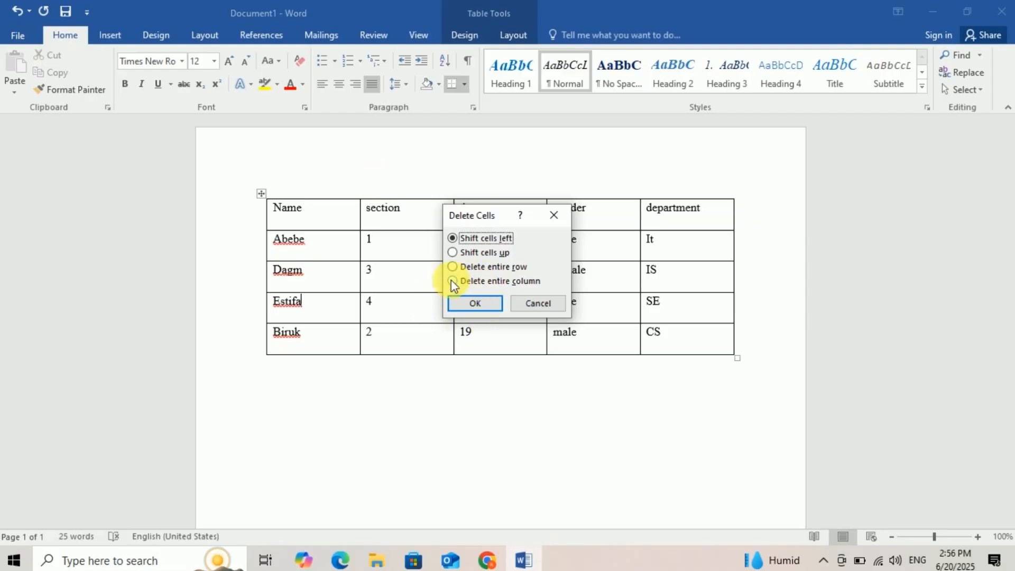
{"action": "left_click", "coordinate": [465, 267]}
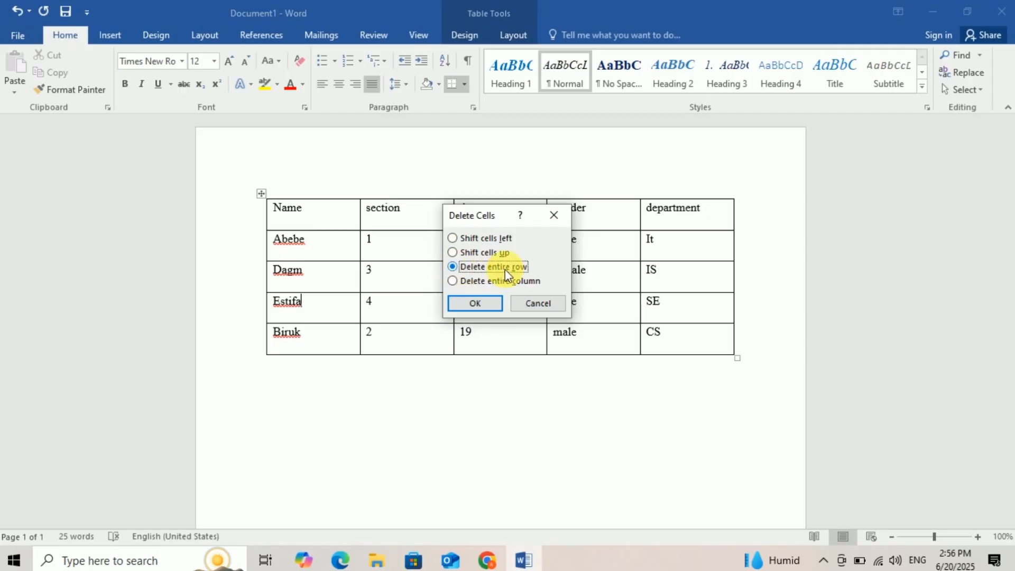
{"action": "left_click", "coordinate": [465, 303]}
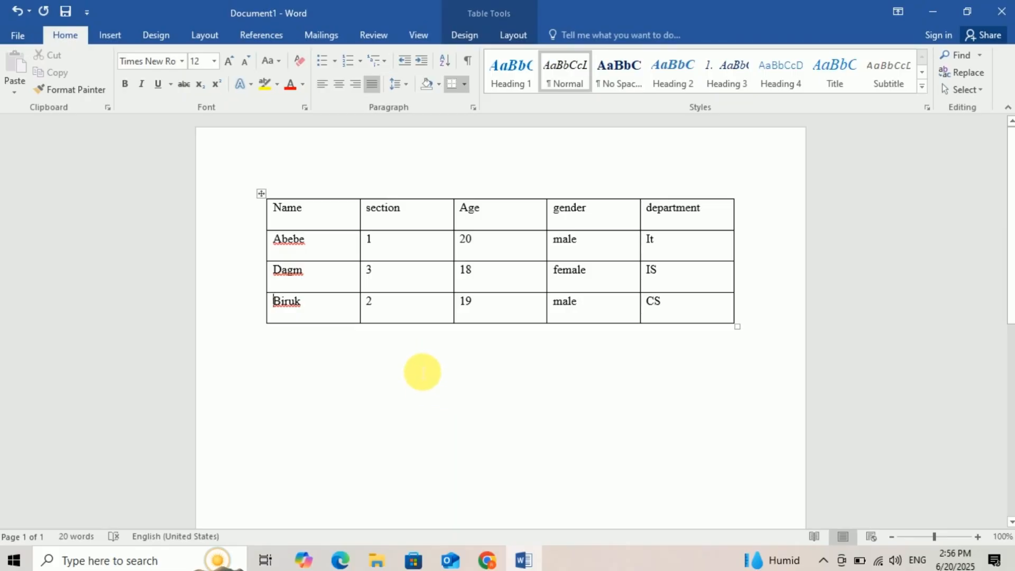
{"action": "left_click", "coordinate": [417, 366]}
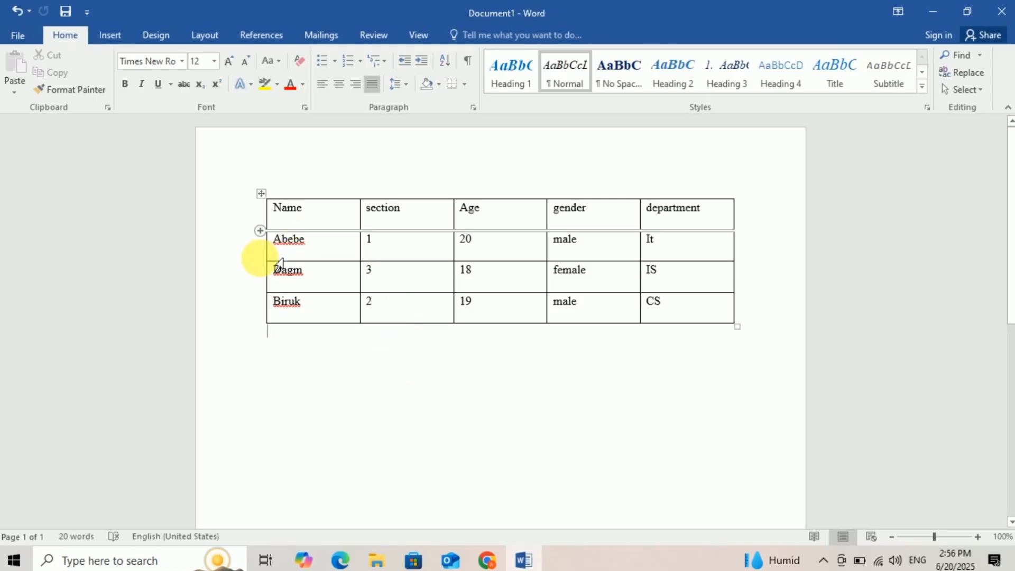
Insert an empty column between the Name and section columns
{"action": "mouse_move", "coordinate": [258, 292]}
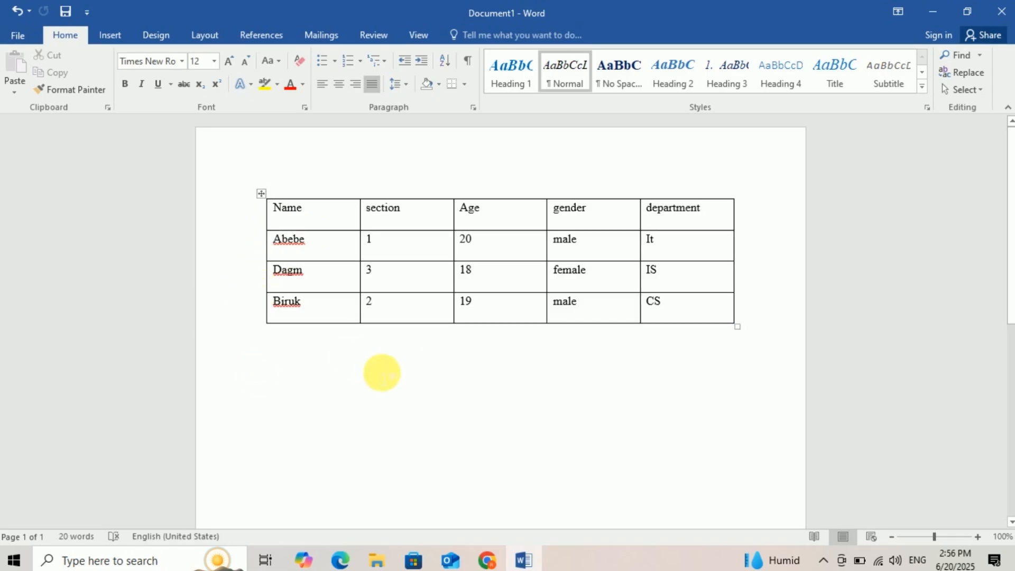
{"action": "mouse_move", "coordinate": [360, 196]}
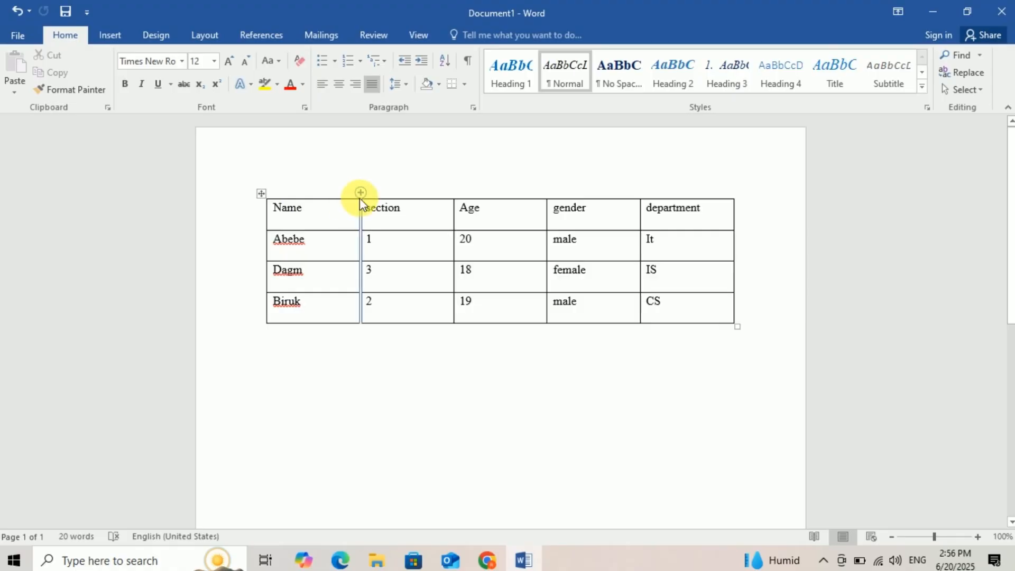
{"action": "left_click", "coordinate": [360, 192]}
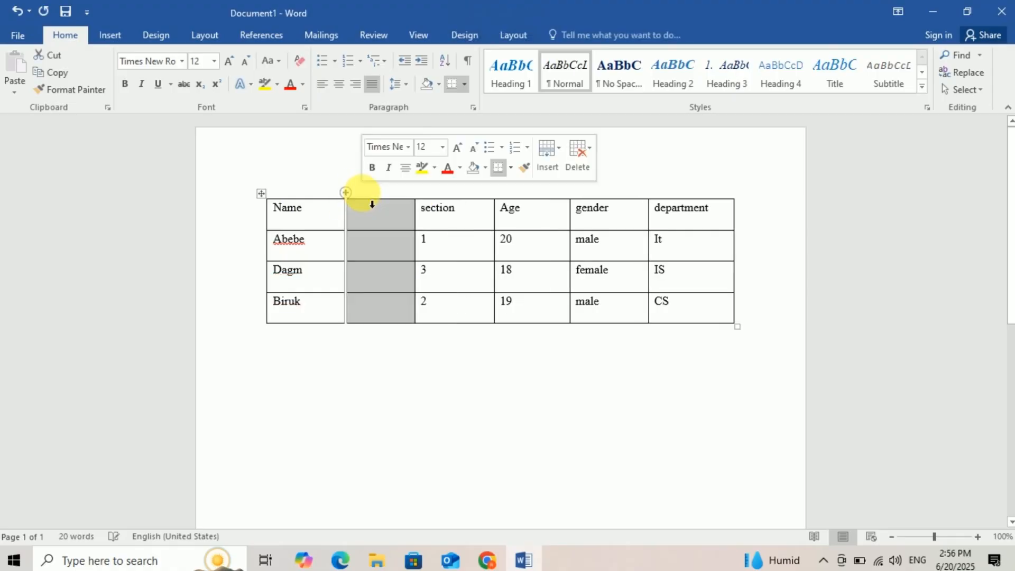
Undo the insertion of the empty column between the Name and section columns
{"action": "left_click", "coordinate": [404, 360]}
{"action": "left_click_drag", "start_coordinate": [373, 227], "coordinate": [372, 254]}
{"action": "key", "text": "ctrl+z"}
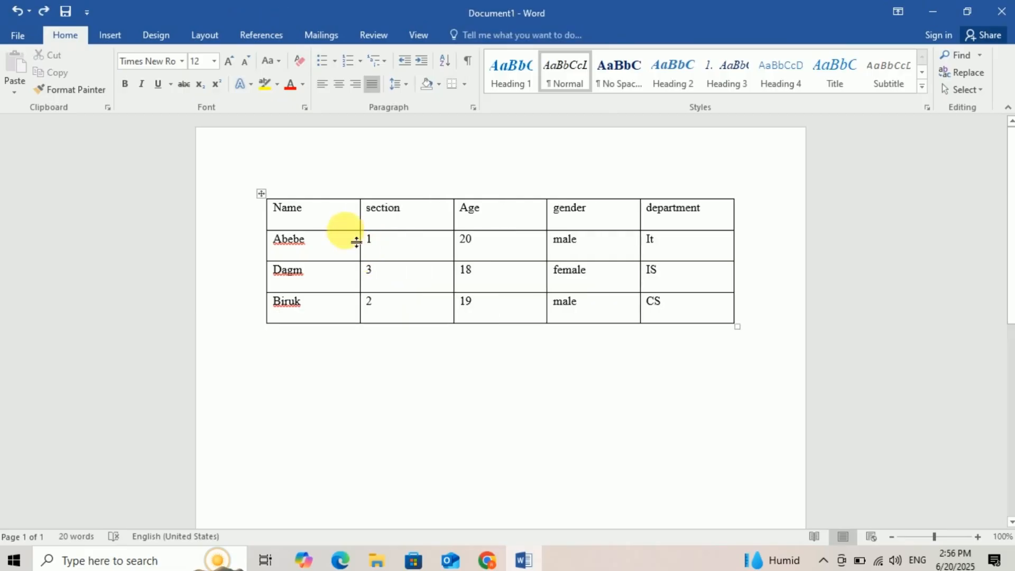
Insert a new column to the right of the Name column
{"action": "left_click", "coordinate": [349, 221]}
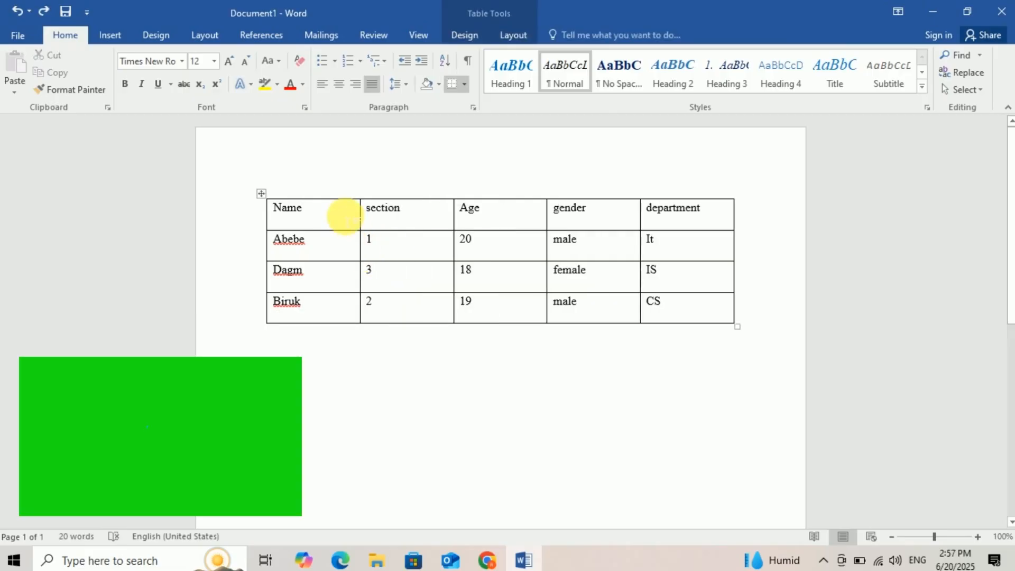
{"action": "right_click", "coordinate": [346, 221]}
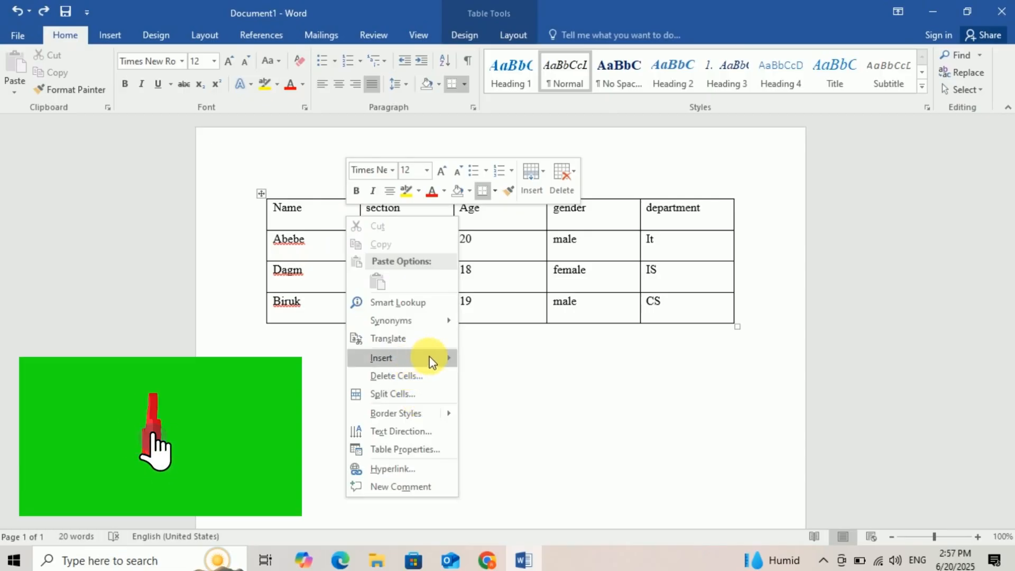
{"action": "mouse_move", "coordinate": [430, 357]}
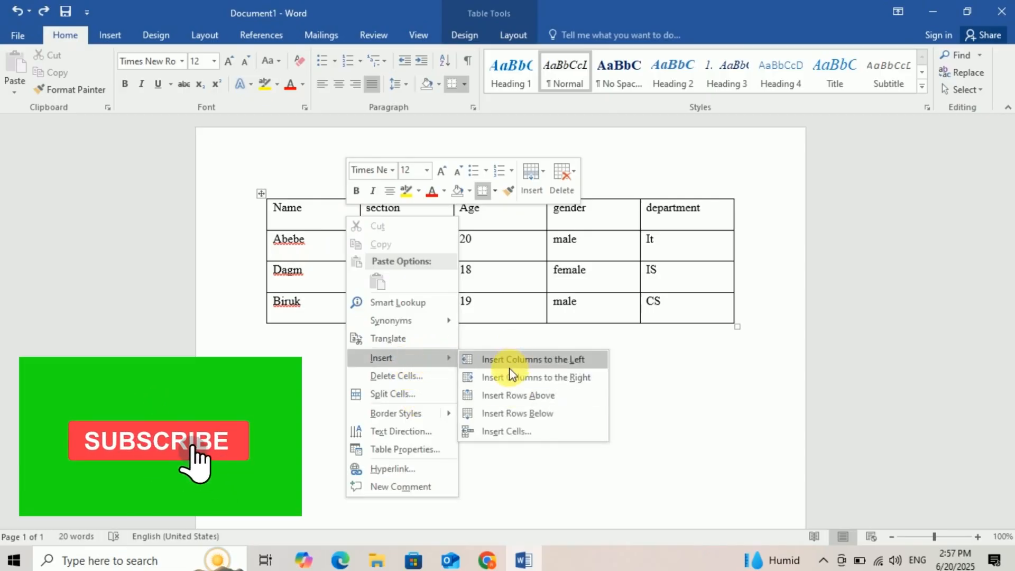
{"action": "left_click", "coordinate": [552, 383]}
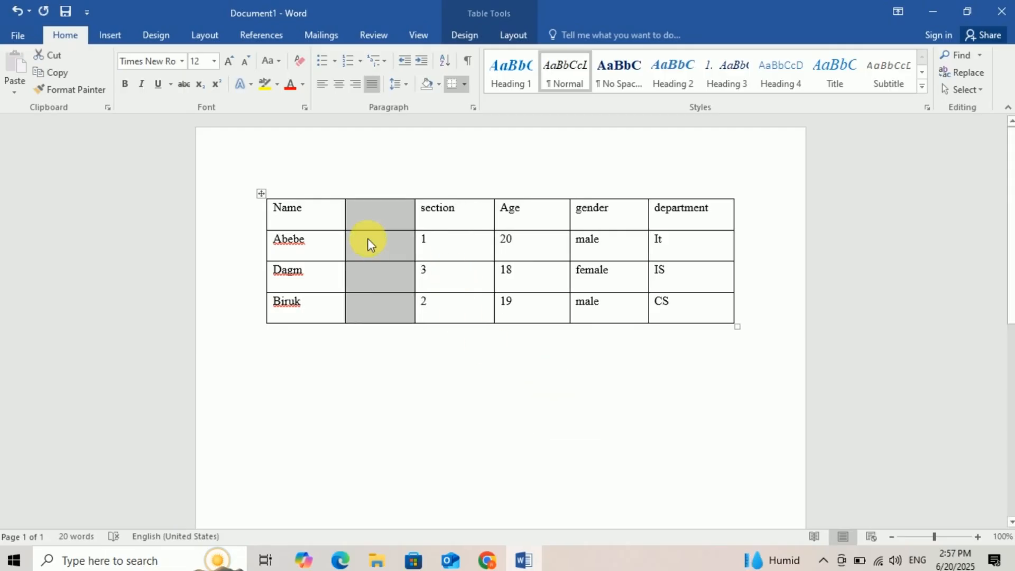
Delete the entire empty column between the Name and section columns
{"action": "left_click", "coordinate": [368, 239]}
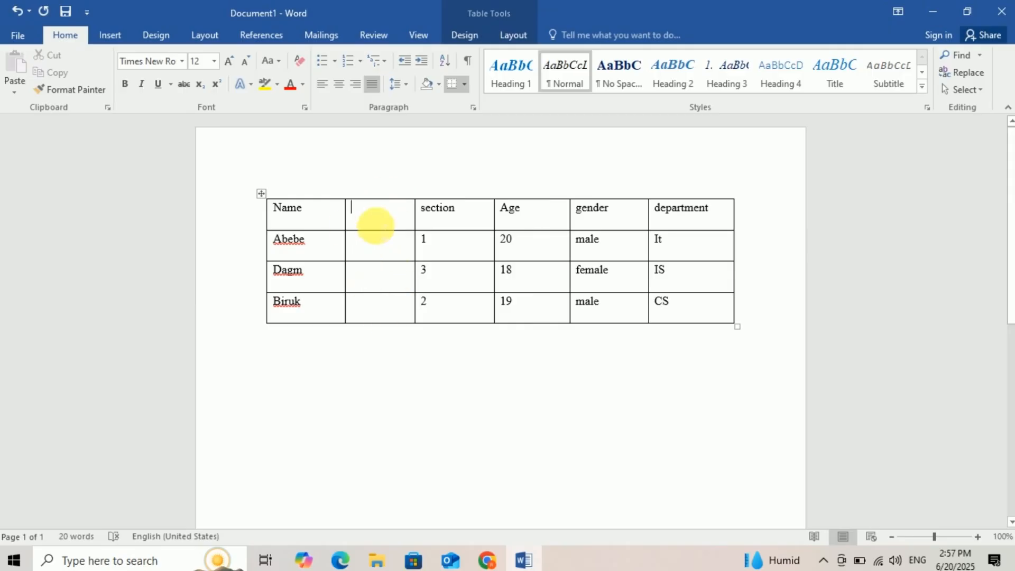
{"action": "left_click_drag", "start_coordinate": [370, 210], "coordinate": [369, 313]}
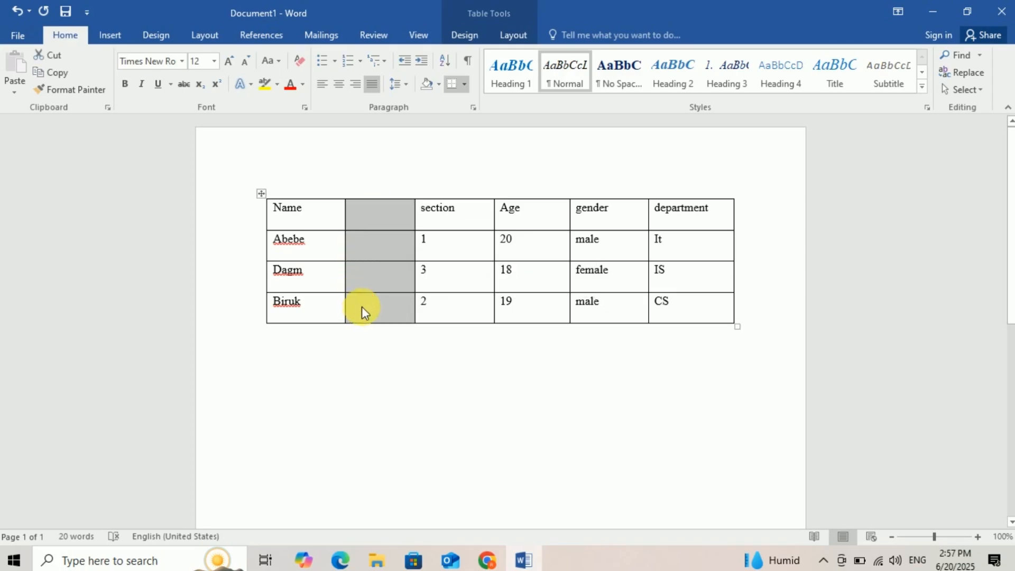
{"action": "left_click", "coordinate": [361, 306]}
{"action": "left_click", "coordinate": [362, 279]}
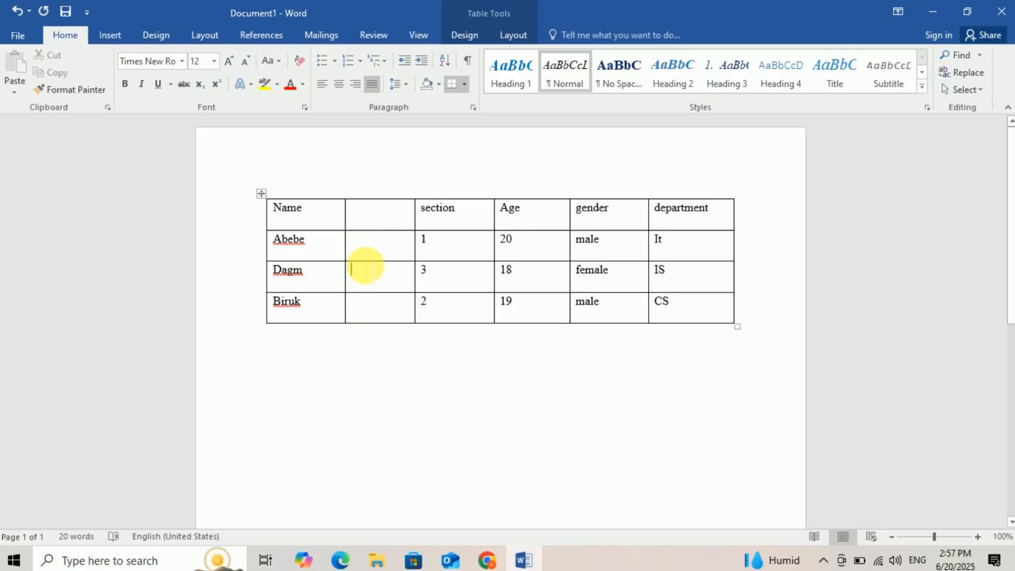
{"action": "right_click", "coordinate": [366, 262]}
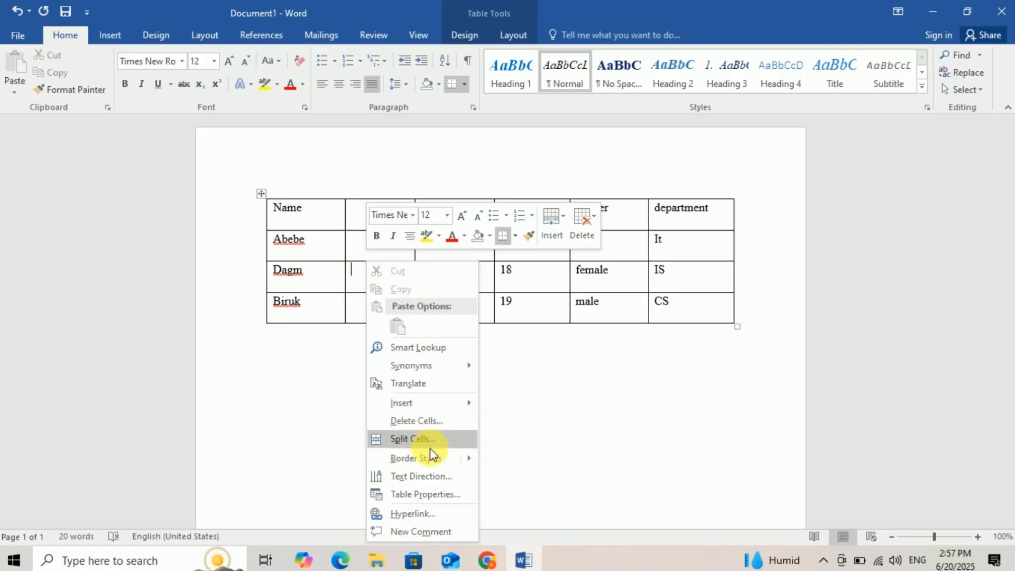
{"action": "left_click", "coordinate": [444, 420]}
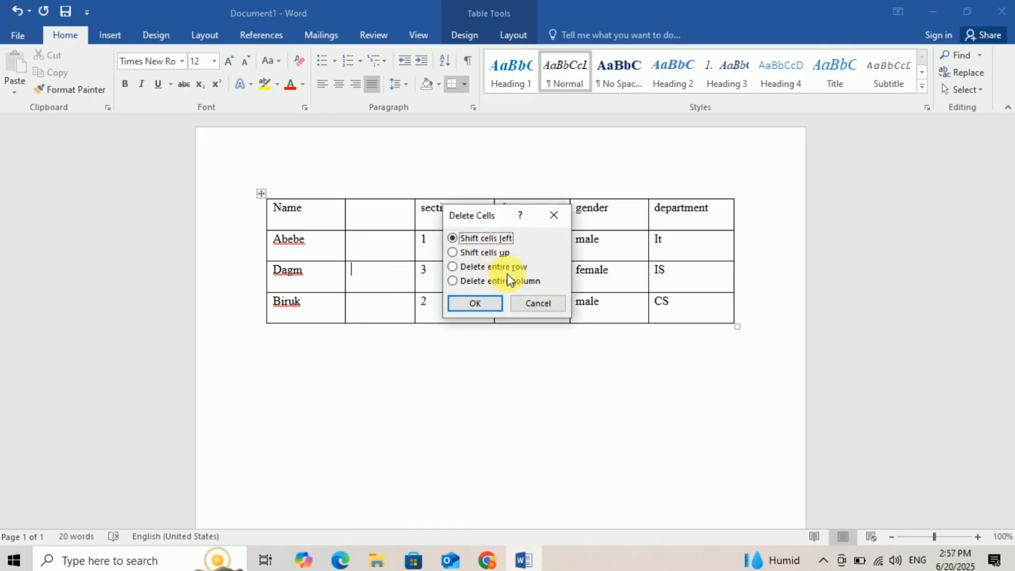
{"action": "left_click", "coordinate": [471, 280]}
{"action": "left_click", "coordinate": [480, 308]}
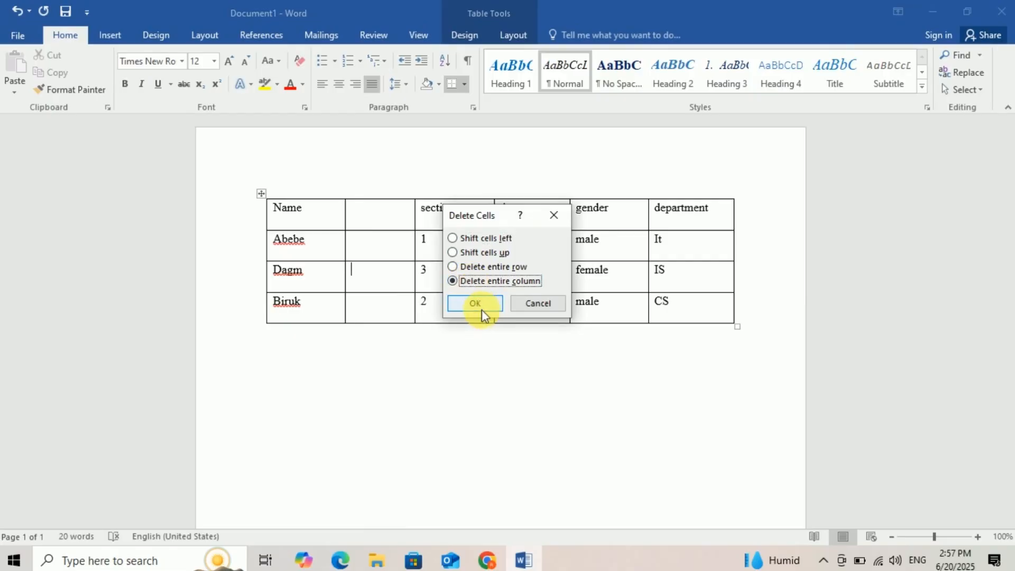
{"action": "left_click", "coordinate": [387, 351]}
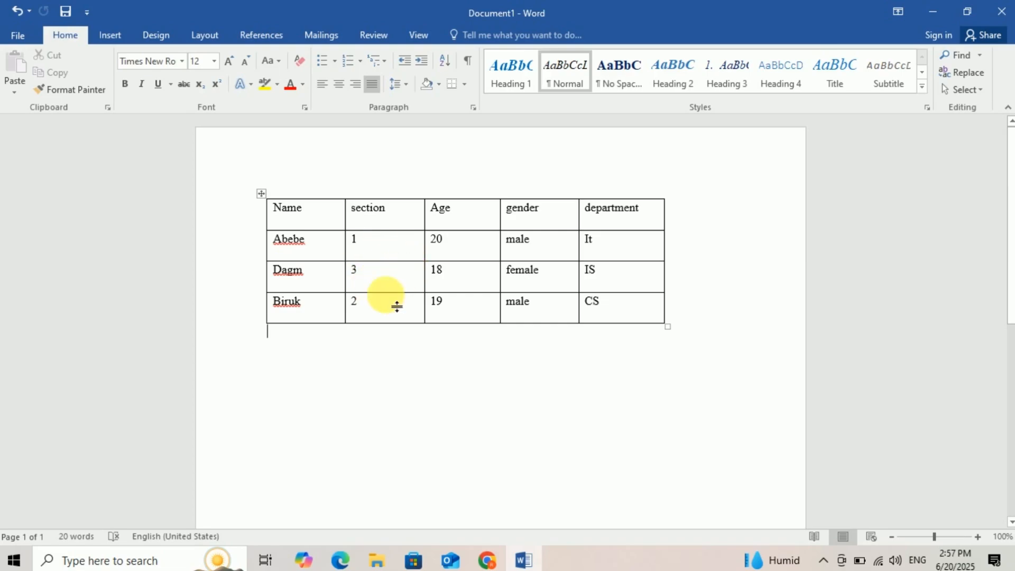
Merge the two section column cells containing 1 and 3 into a single cell
{"action": "left_click", "coordinate": [377, 253]}
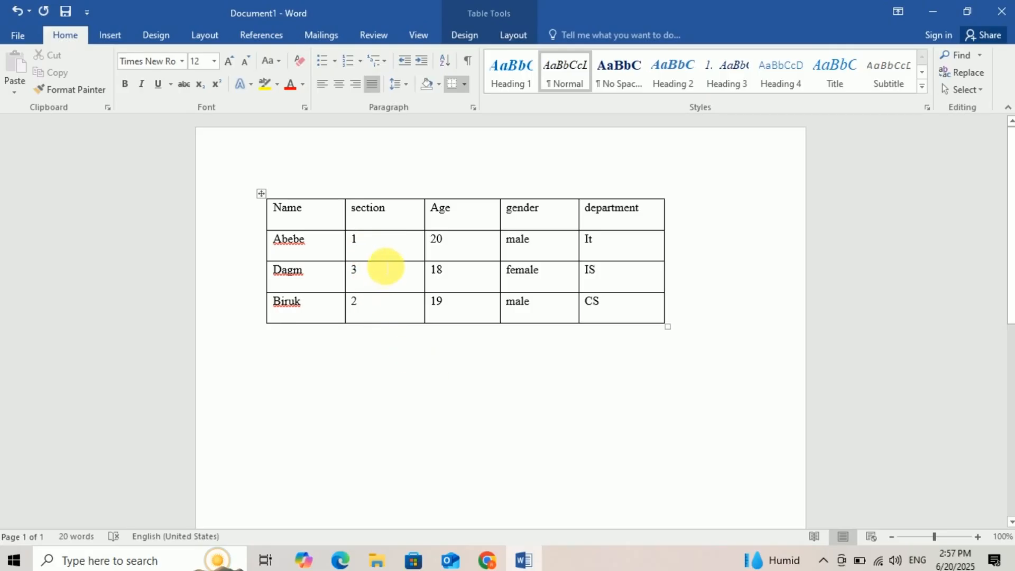
{"action": "left_click", "coordinate": [376, 250]}
{"action": "left_click_drag", "start_coordinate": [376, 266], "coordinate": [376, 276]}
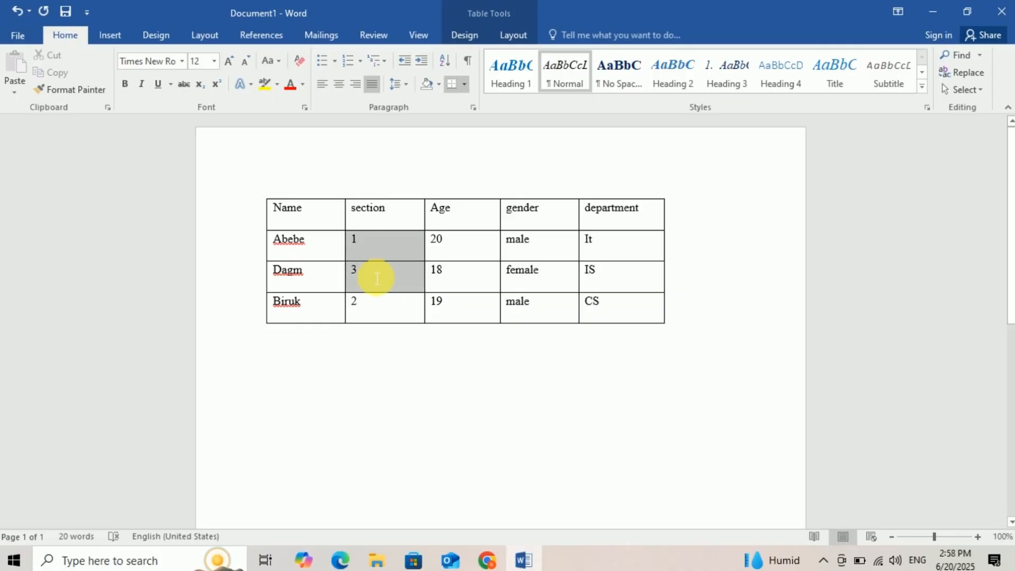
{"action": "left_click", "coordinate": [369, 281]}
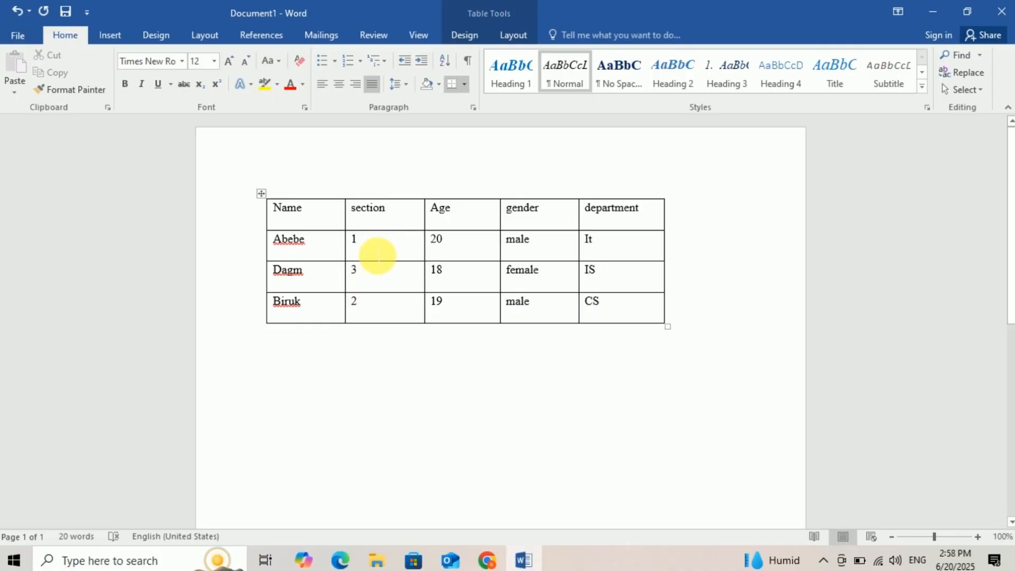
{"action": "left_click_drag", "start_coordinate": [377, 264], "coordinate": [369, 279]}
{"action": "left_click", "coordinate": [367, 264]}
{"action": "left_click", "coordinate": [361, 257]}
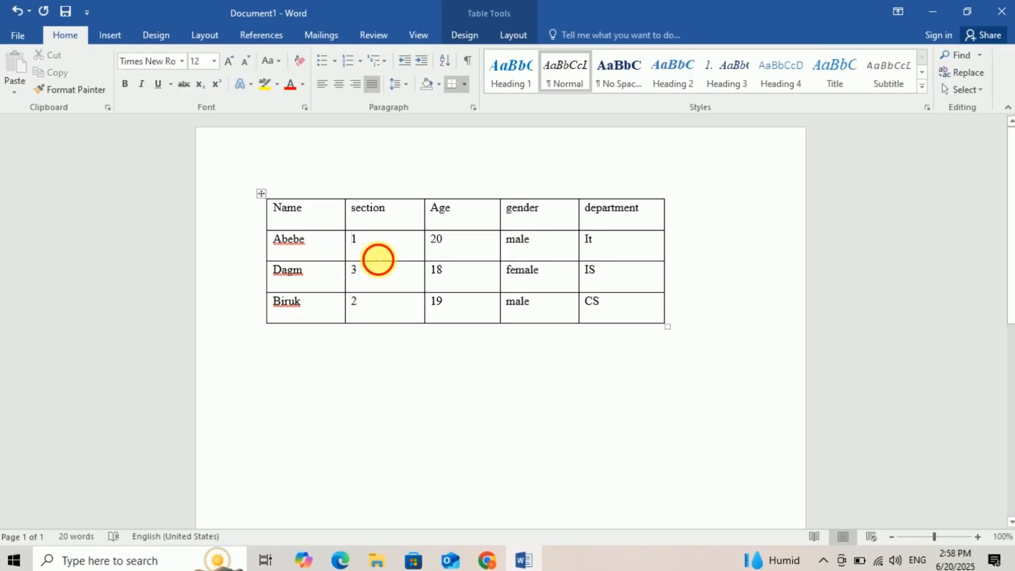
{"action": "left_click_drag", "start_coordinate": [426, 259], "coordinate": [453, 256]}
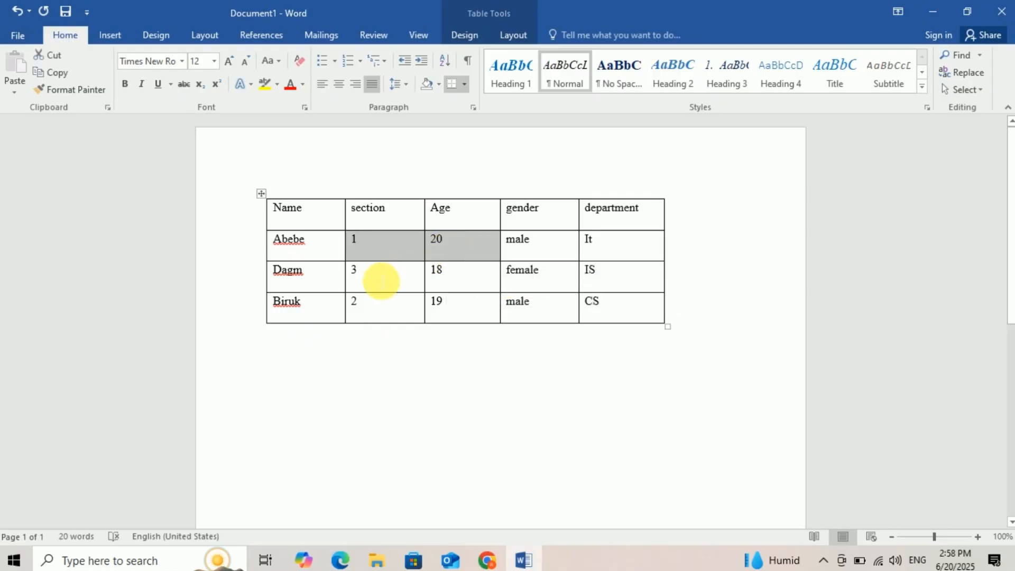
{"action": "left_click", "coordinate": [378, 289]}
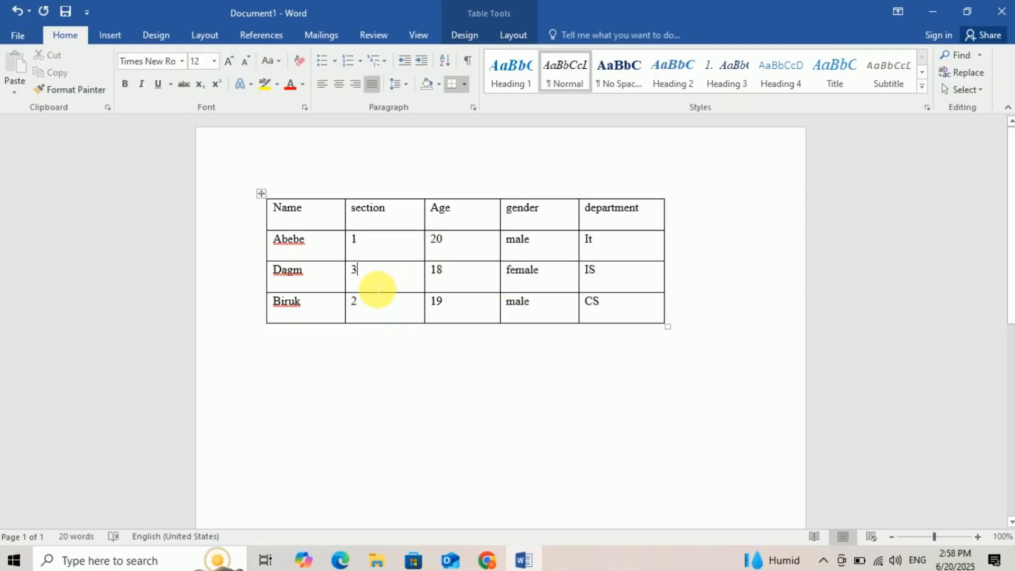
{"action": "left_click_drag", "start_coordinate": [376, 289], "coordinate": [361, 252]}
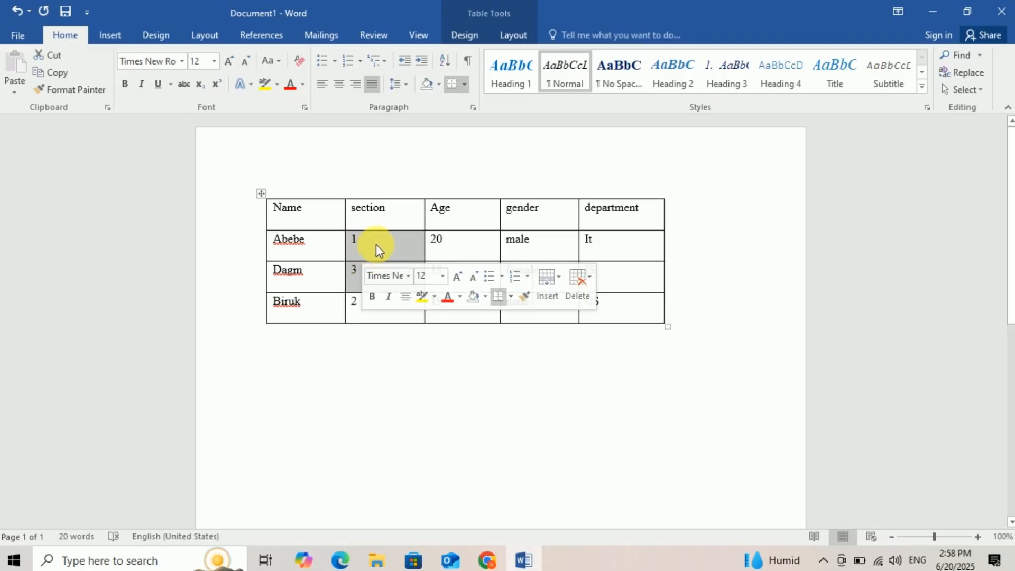
{"action": "right_click", "coordinate": [376, 246]}
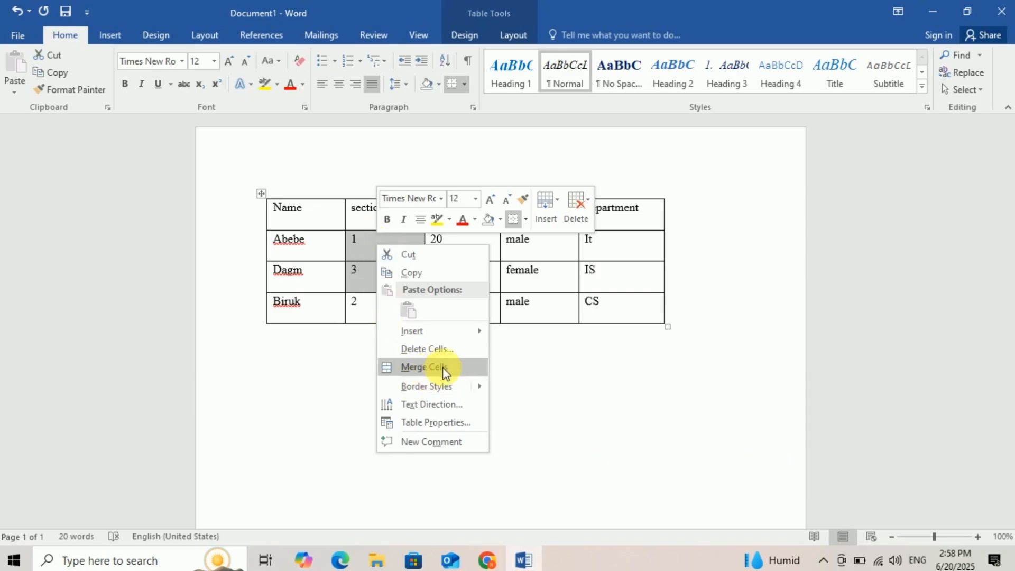
{"action": "left_click", "coordinate": [428, 369]}
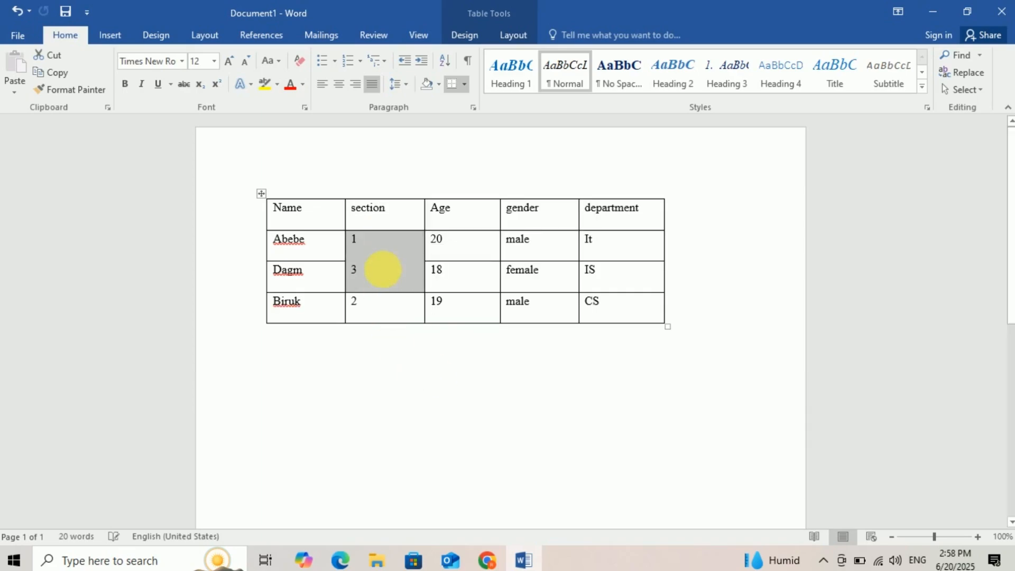
Remove the 3 from the merged section cell and split the cell into 1 column and 2 rows
{"action": "left_click", "coordinate": [383, 270]}
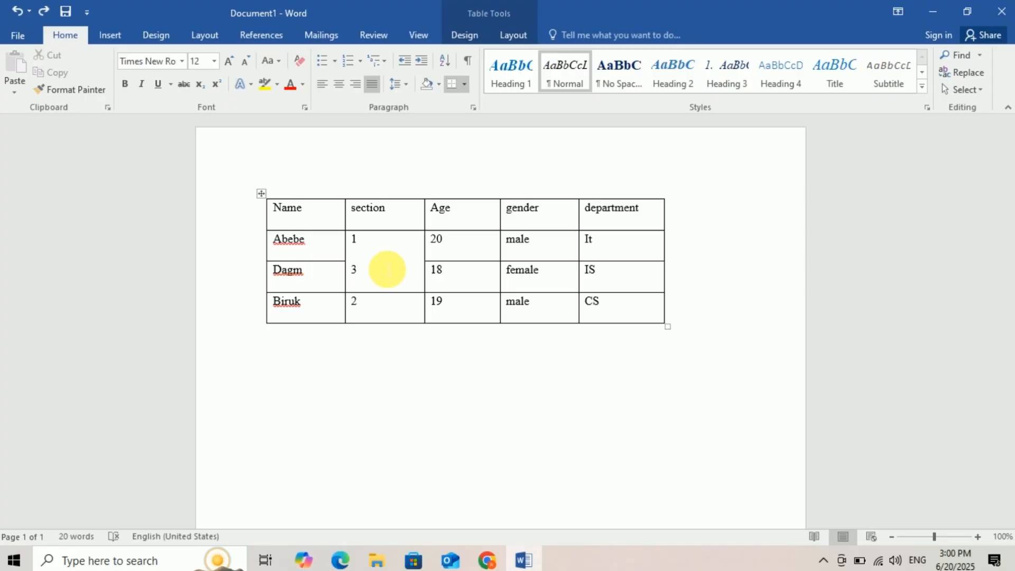
{"action": "key", "text": "BackSpace"}
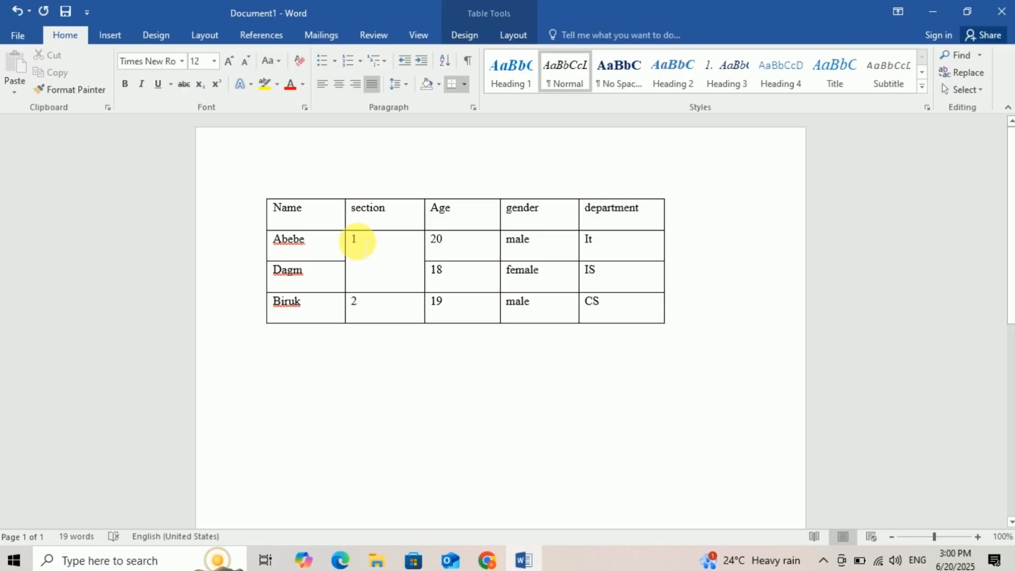
{"action": "double_click", "coordinate": [356, 240]}
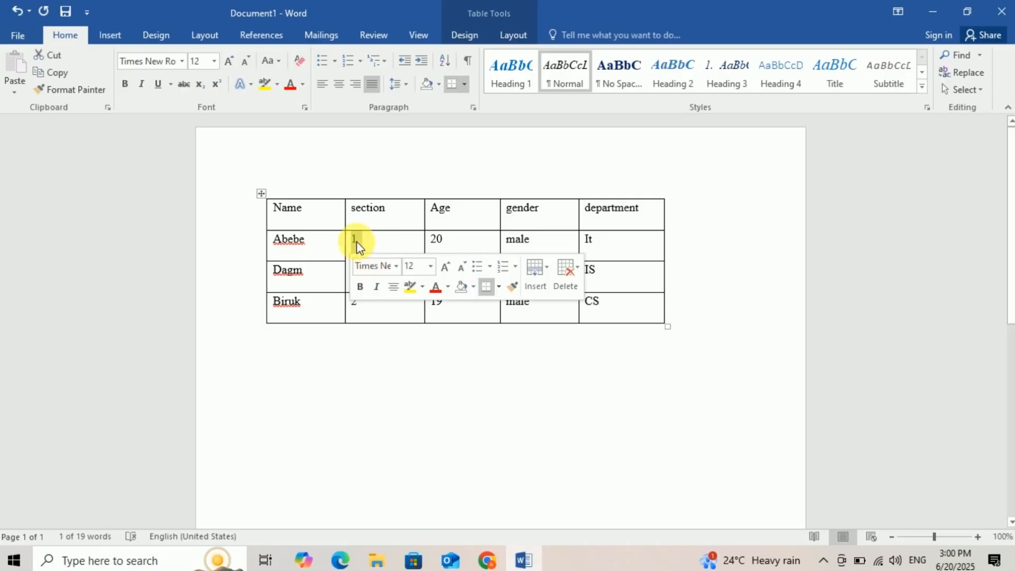
{"action": "right_click", "coordinate": [357, 243]}
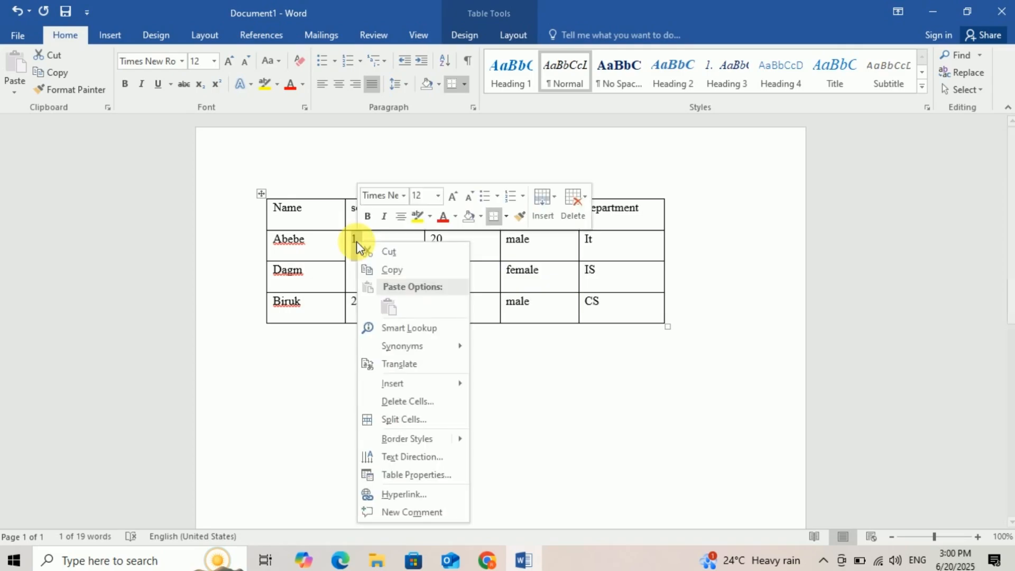
{"action": "left_click", "coordinate": [403, 420]}
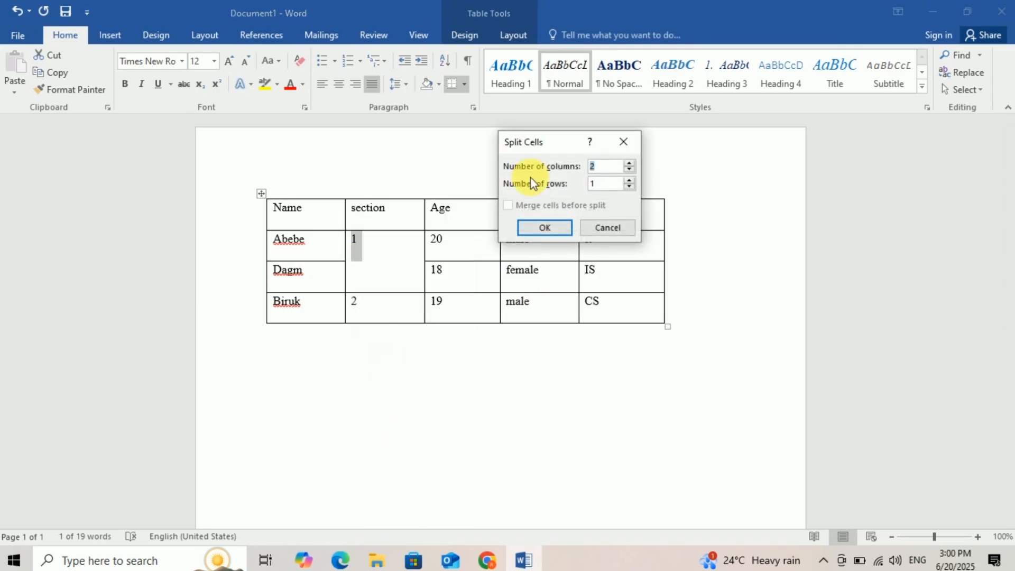
{"action": "key", "text": "BackSpace"}
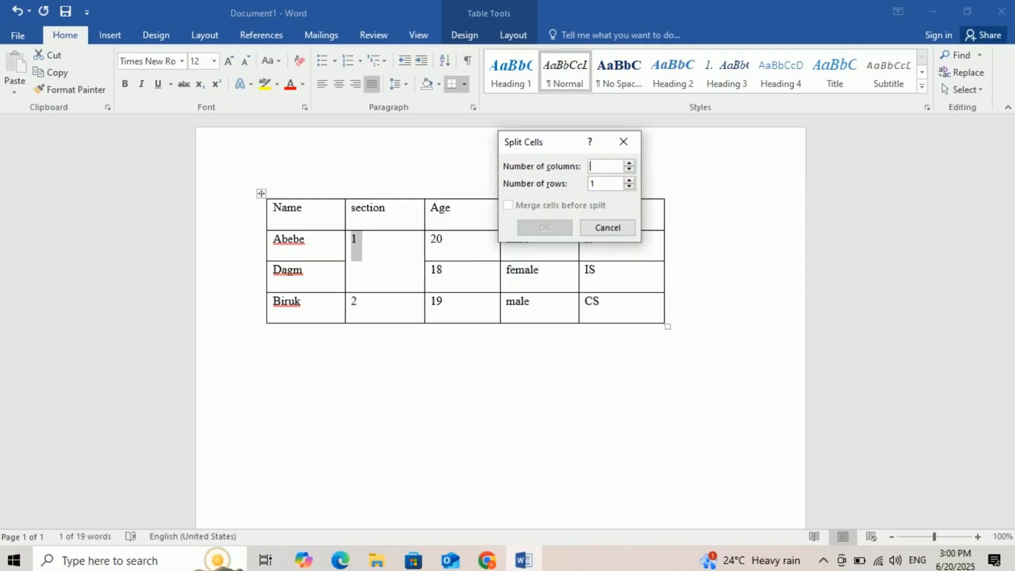
{"action": "type", "text": "1"}
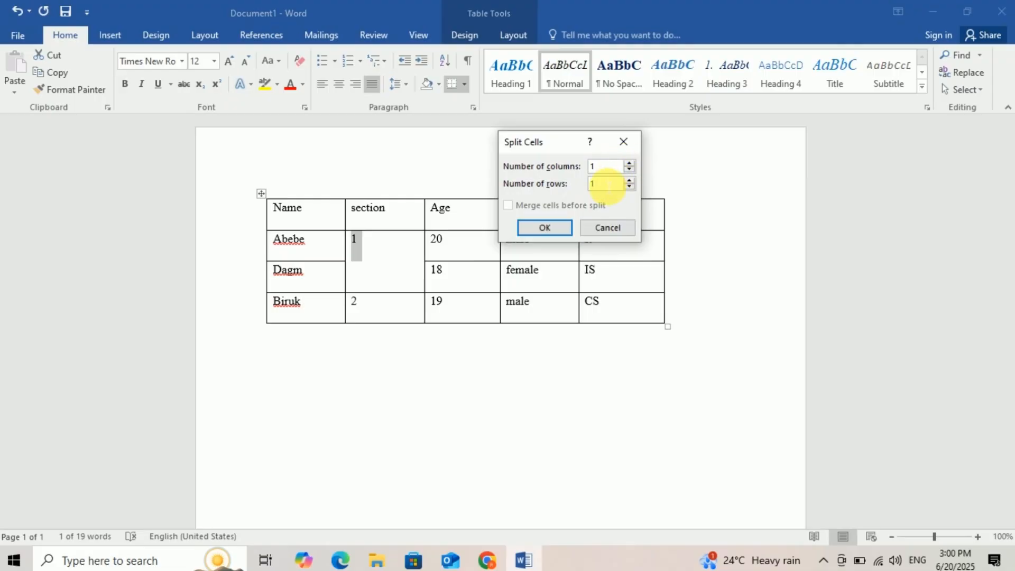
{"action": "key", "text": "BackSpace"}
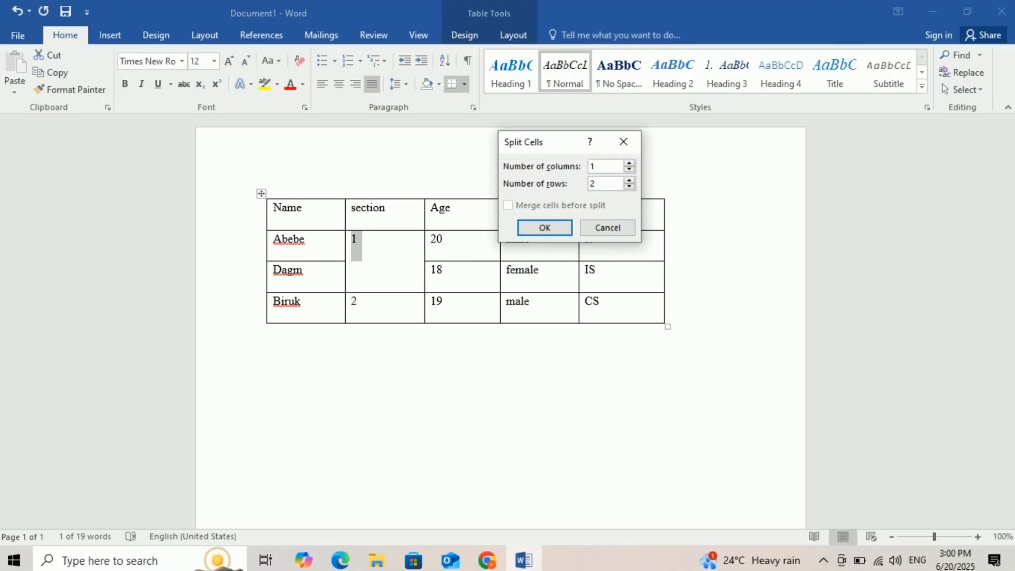
{"action": "left_click", "coordinate": [541, 228]}
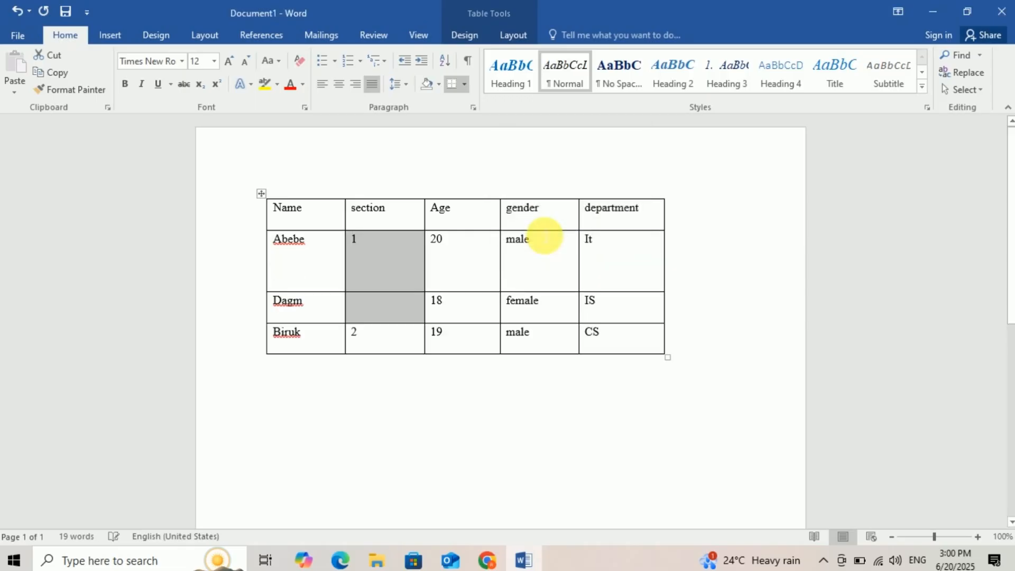
Remove the extra blank line below the 1 in the section column and enter 3 in the empty cell underneath
{"action": "left_click", "coordinate": [395, 310]}
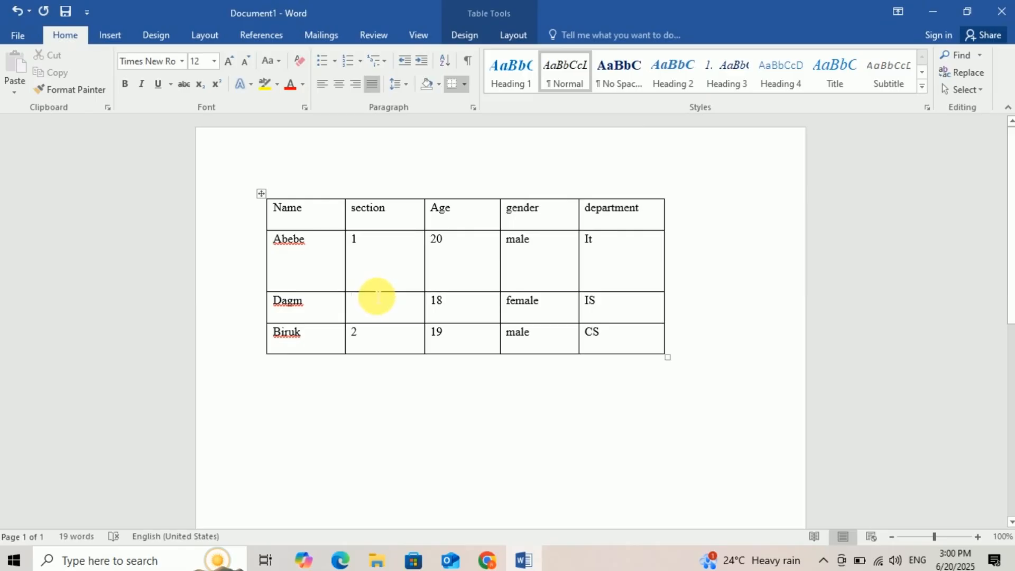
{"action": "left_click_drag", "start_coordinate": [381, 300], "coordinate": [377, 278]}
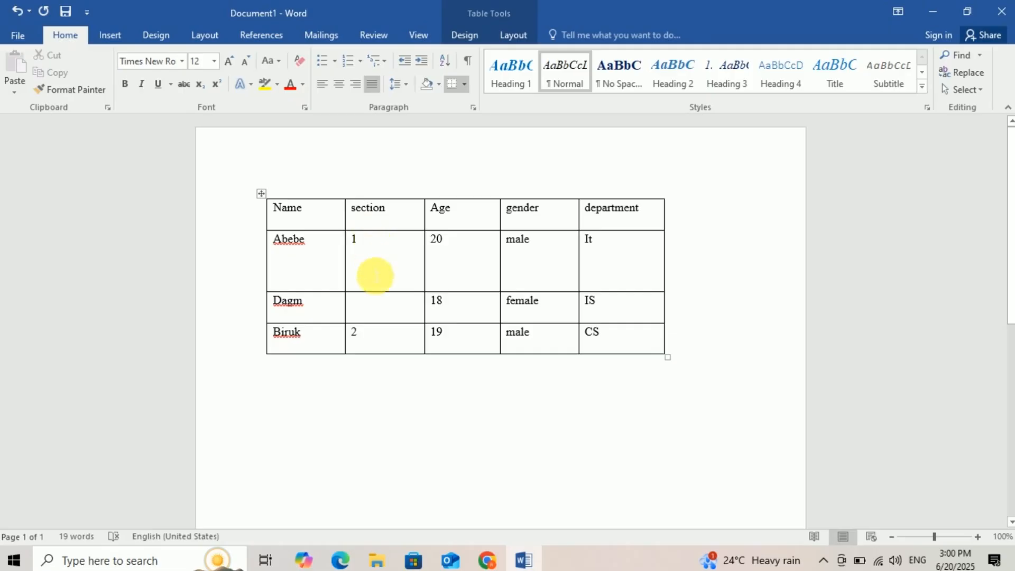
{"action": "left_click", "coordinate": [368, 270]}
{"action": "key", "text": "BackSpace"}
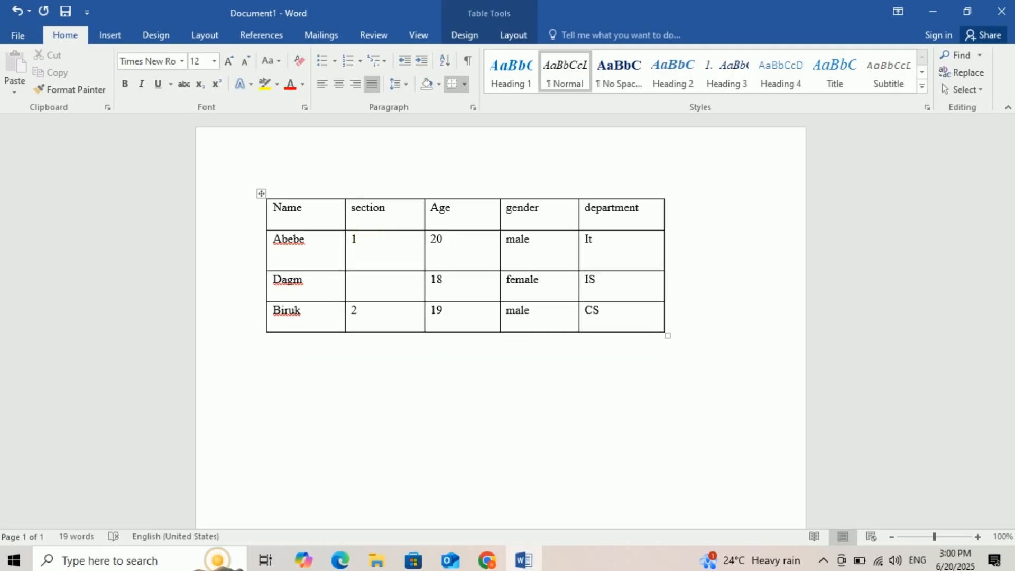
{"action": "left_click", "coordinate": [377, 295]}
{"action": "type", "text": "3"}
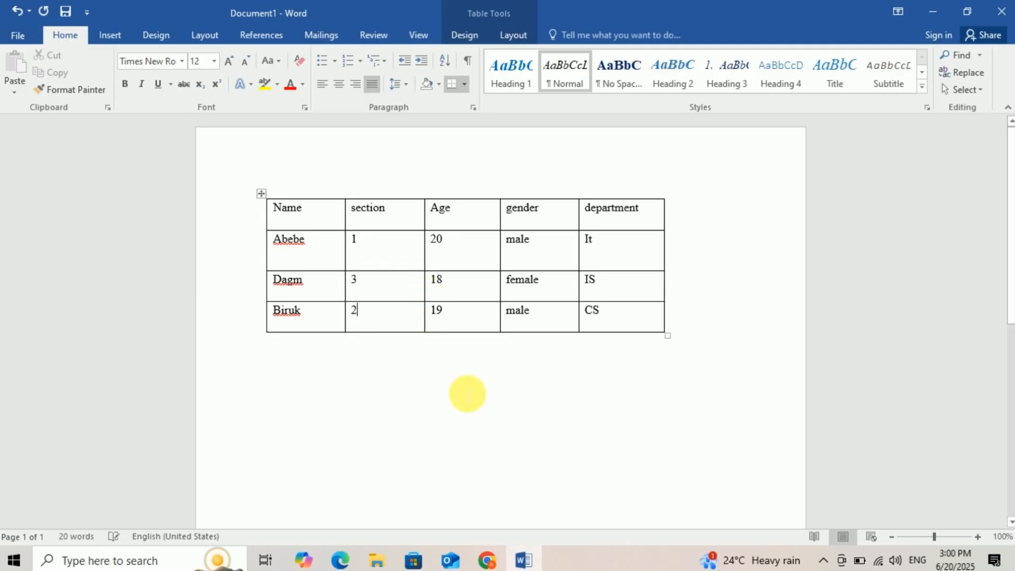
{"action": "left_click", "coordinate": [484, 389]}
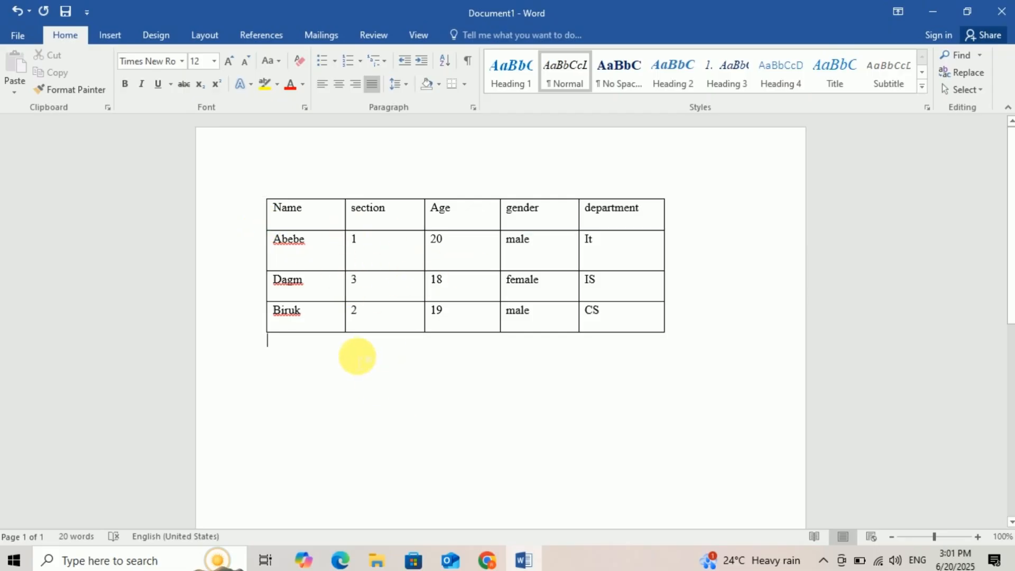
Make the text in all cells of the table bold
{"action": "left_click", "coordinate": [619, 322]}
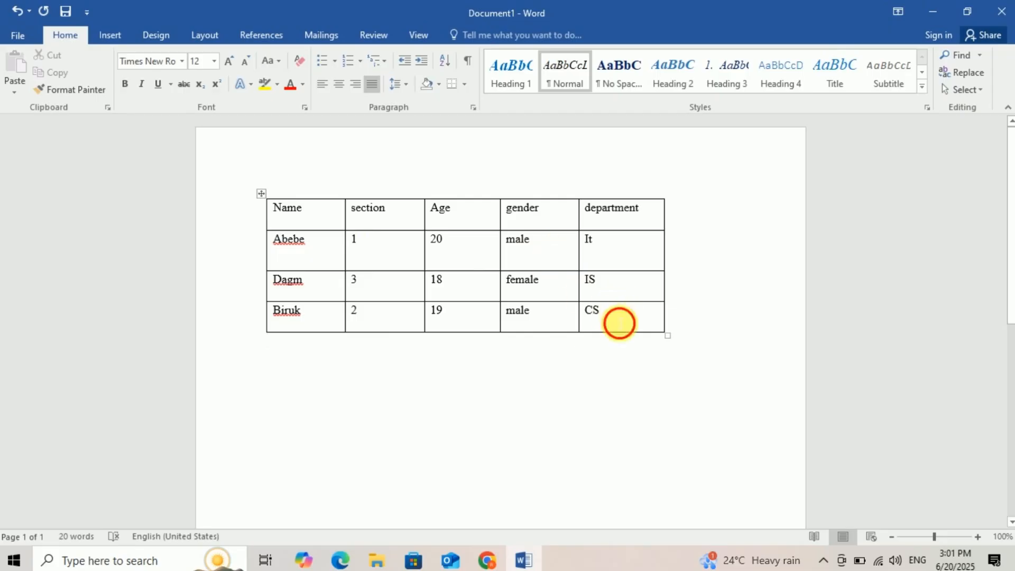
{"action": "mouse_move", "coordinate": [619, 321]}
{"action": "left_mouse_down"}
{"action": "mouse_move", "coordinate": [392, 292]}
{"action": "mouse_move", "coordinate": [290, 211]}
{"action": "mouse_move", "coordinate": [181, 169]}
{"action": "left_mouse_up"}
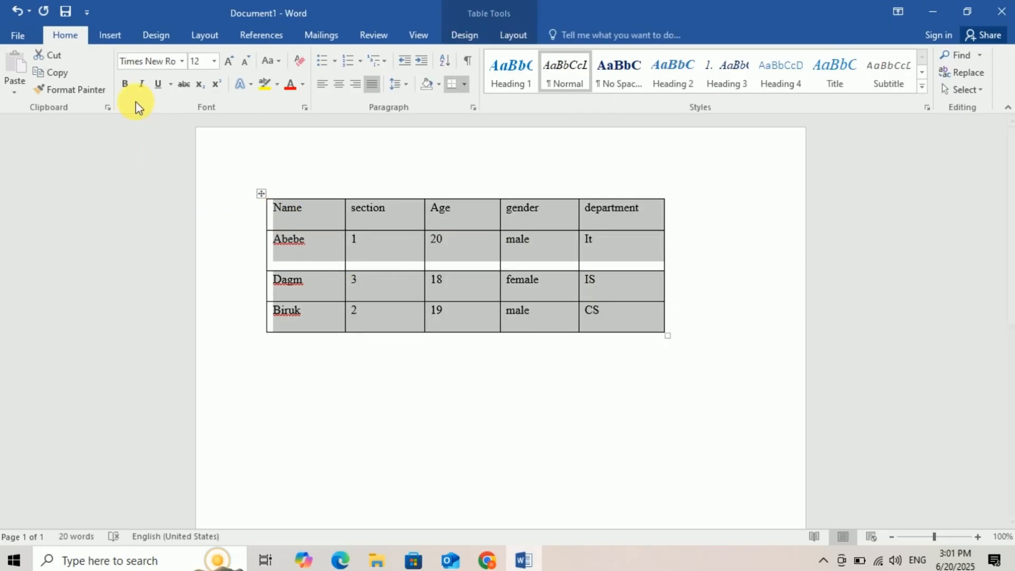
{"action": "left_click", "coordinate": [125, 84]}
Try underline and italic formatting on the table text and remove both again
{"action": "left_click", "coordinate": [157, 86]}
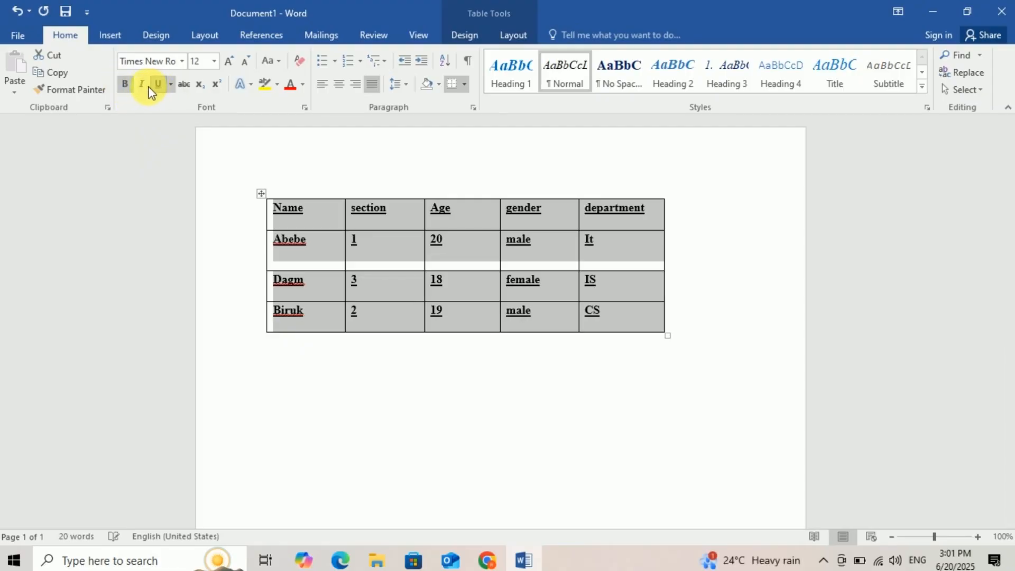
{"action": "left_click", "coordinate": [143, 87]}
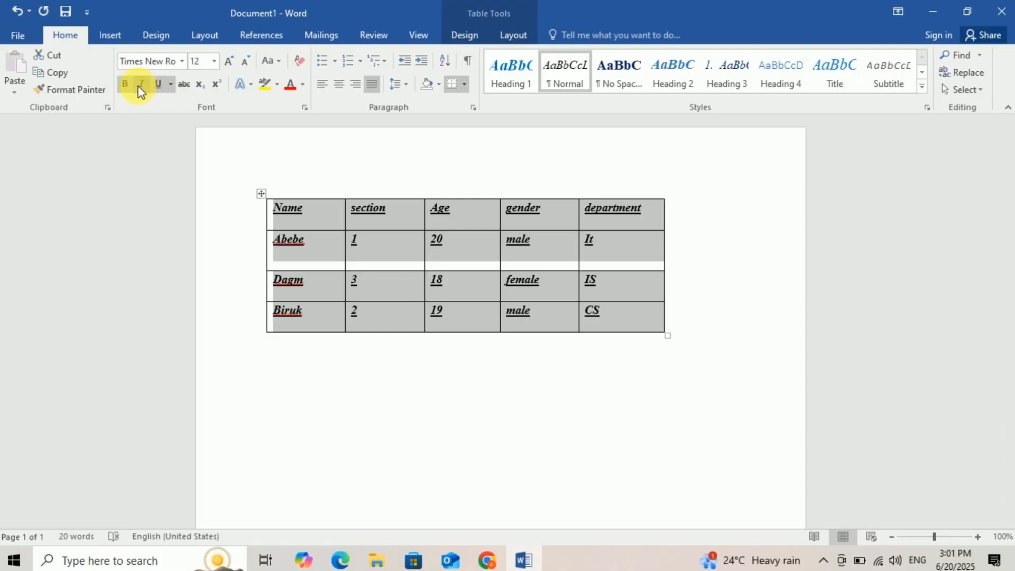
{"action": "left_click", "coordinate": [140, 85]}
{"action": "left_click", "coordinate": [157, 86]}
{"action": "left_click", "coordinate": [385, 347]}
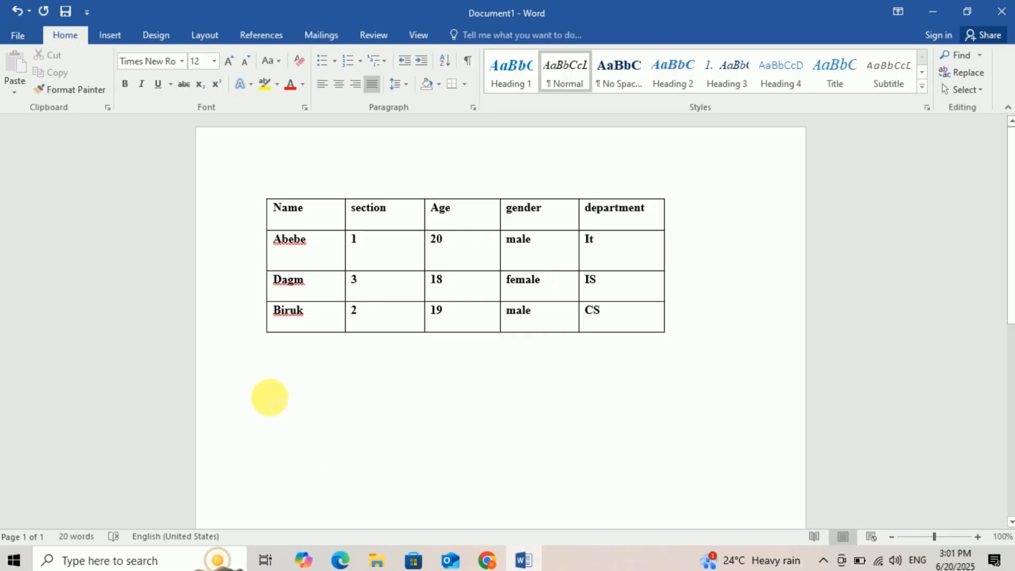
Select the whole table and choose a solid single line as its border style in Borders and Shading
{"action": "mouse_move", "coordinate": [262, 201]}
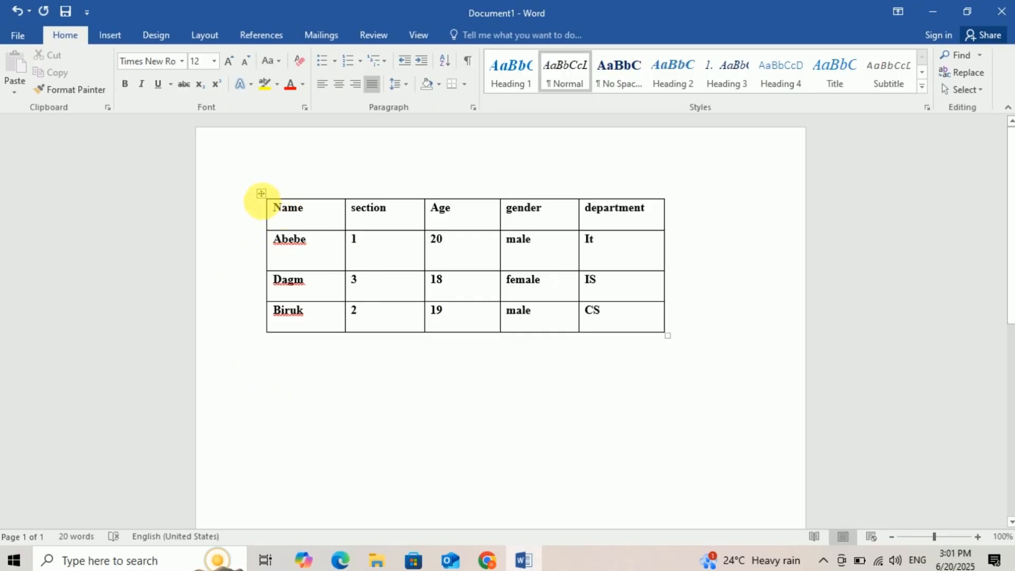
{"action": "left_click", "coordinate": [266, 200]}
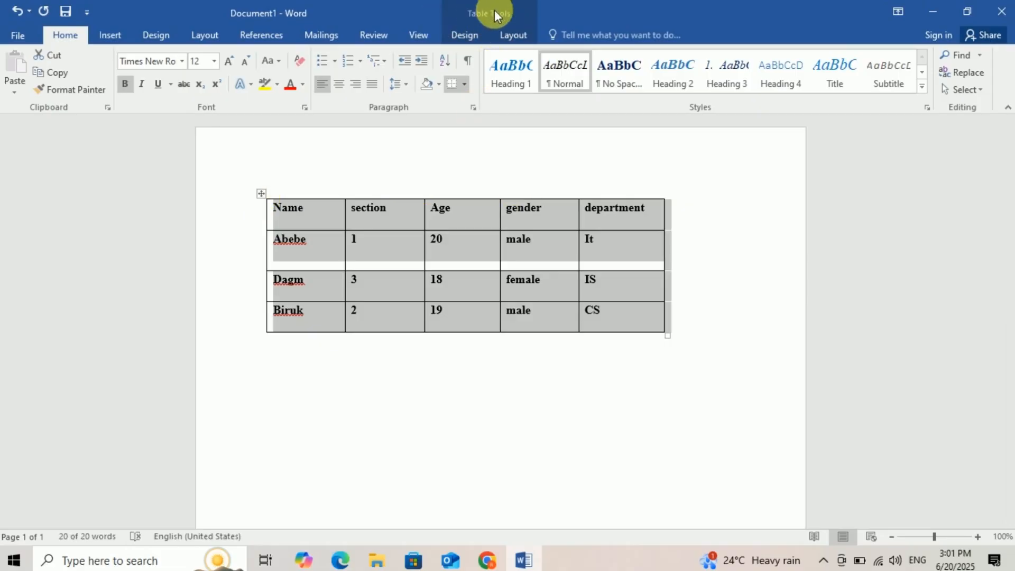
{"action": "left_click", "coordinate": [511, 33]}
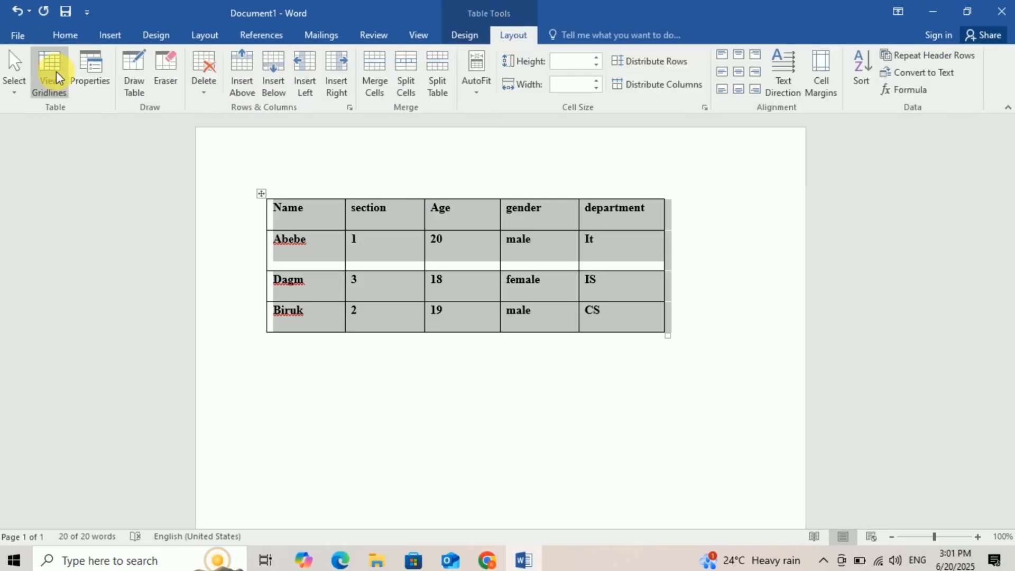
{"action": "left_click", "coordinate": [91, 82]}
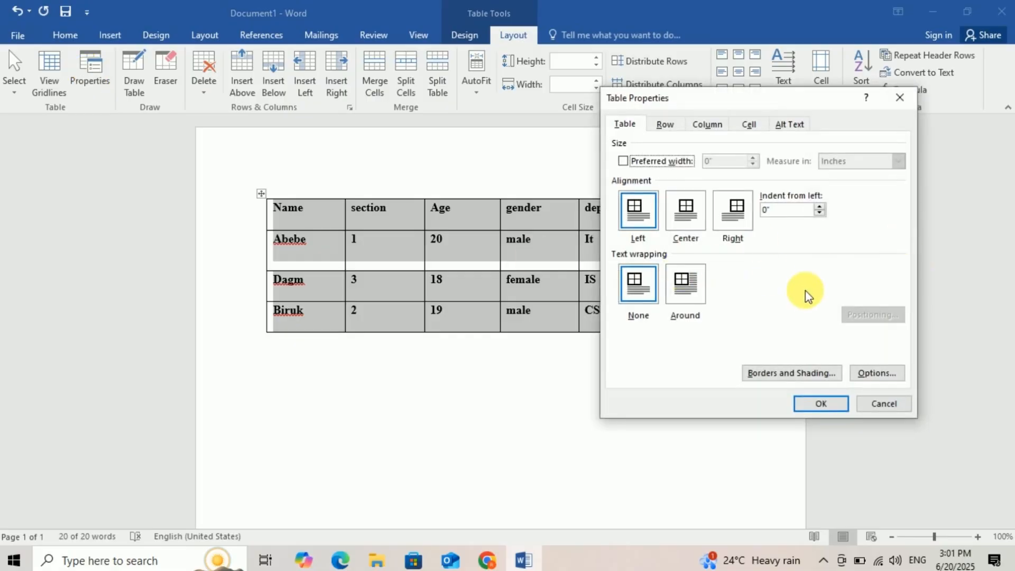
{"action": "left_click", "coordinate": [790, 380]}
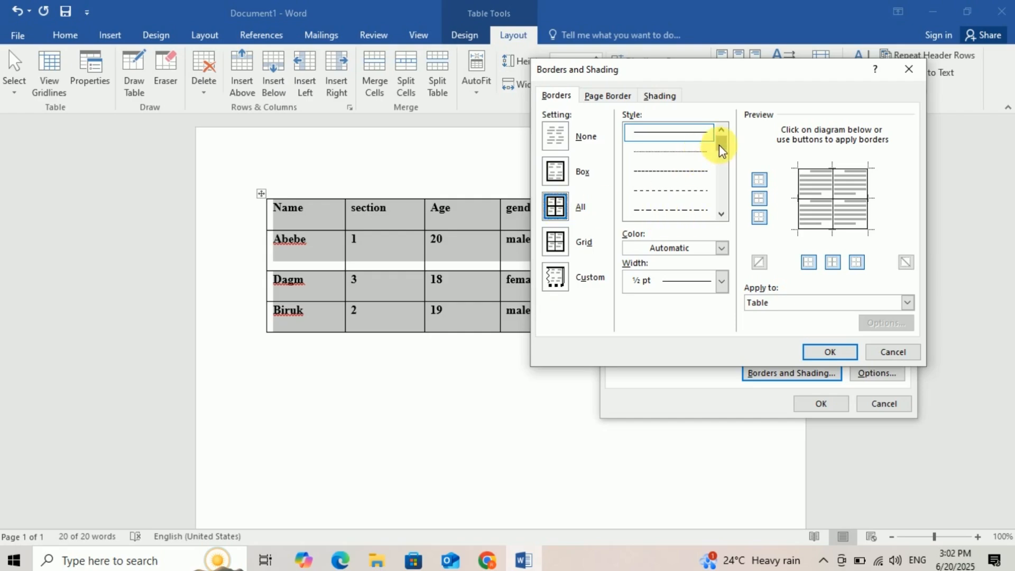
{"action": "left_click_drag", "start_coordinate": [721, 151], "coordinate": [720, 117]}
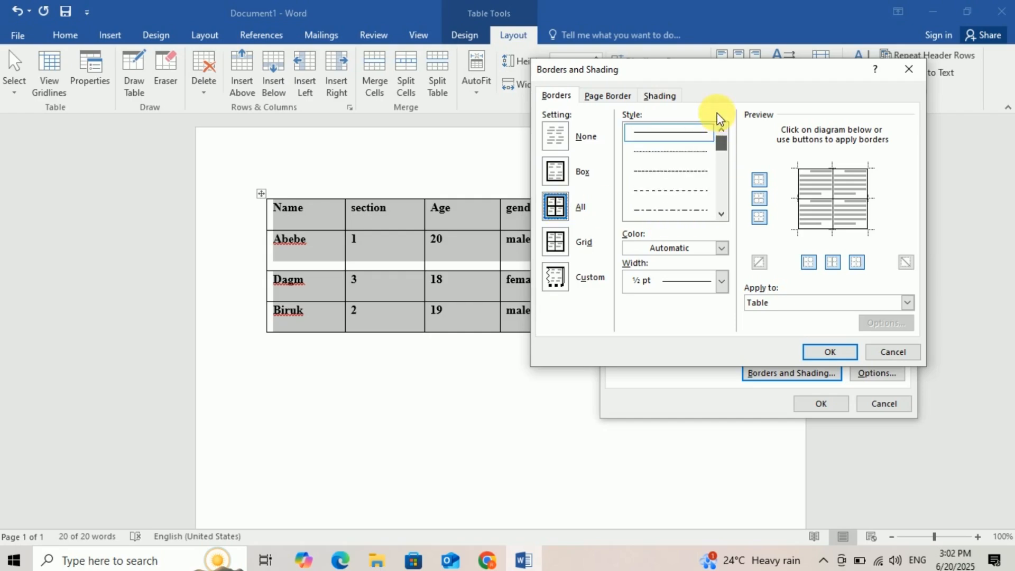
{"action": "left_click", "coordinate": [674, 152]}
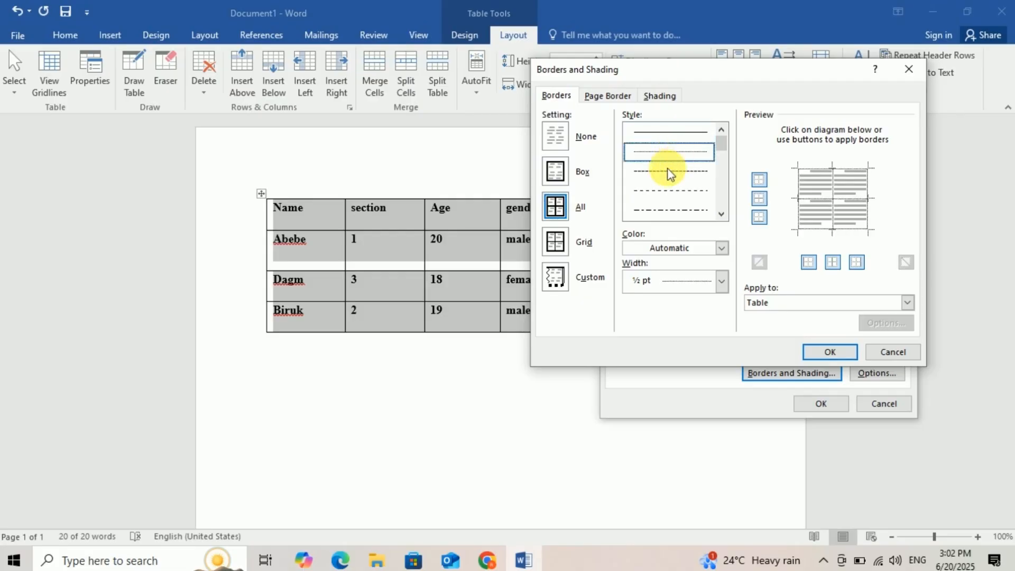
{"action": "left_click", "coordinate": [670, 171]}
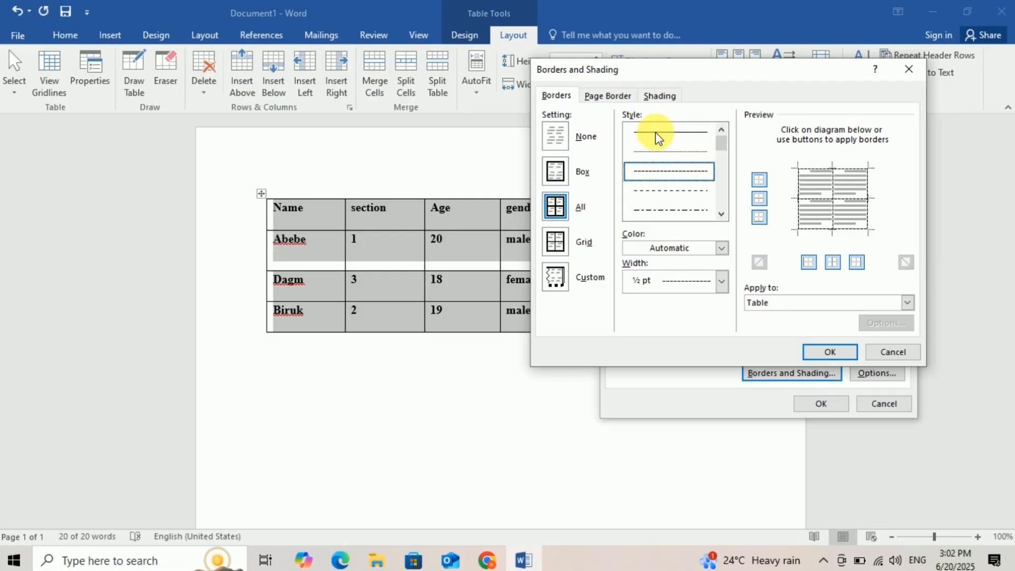
{"action": "left_click", "coordinate": [657, 134]}
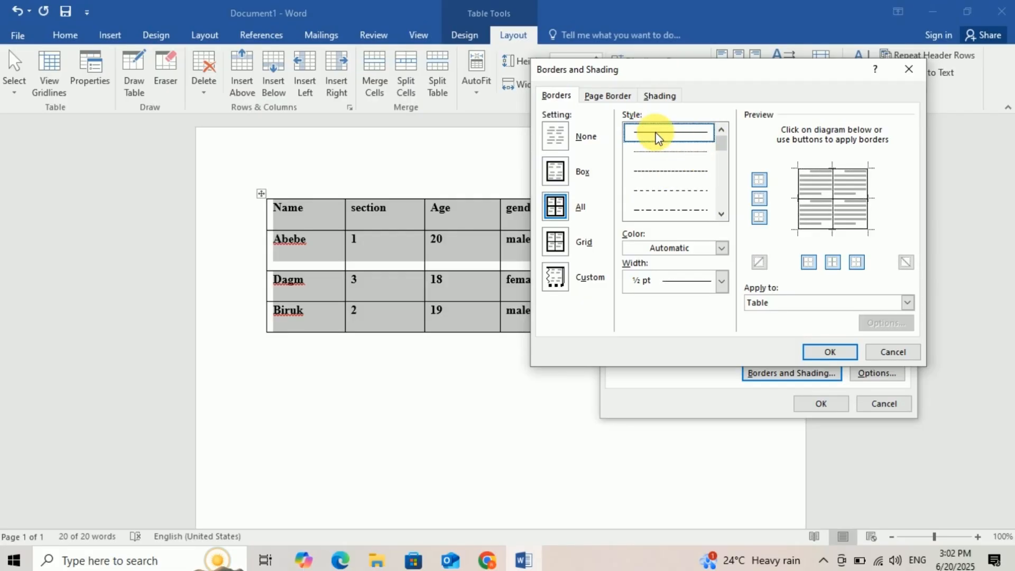
Set the table's border color to standard red and the border width to 2 ¼ pt
{"action": "left_click", "coordinate": [721, 248]}
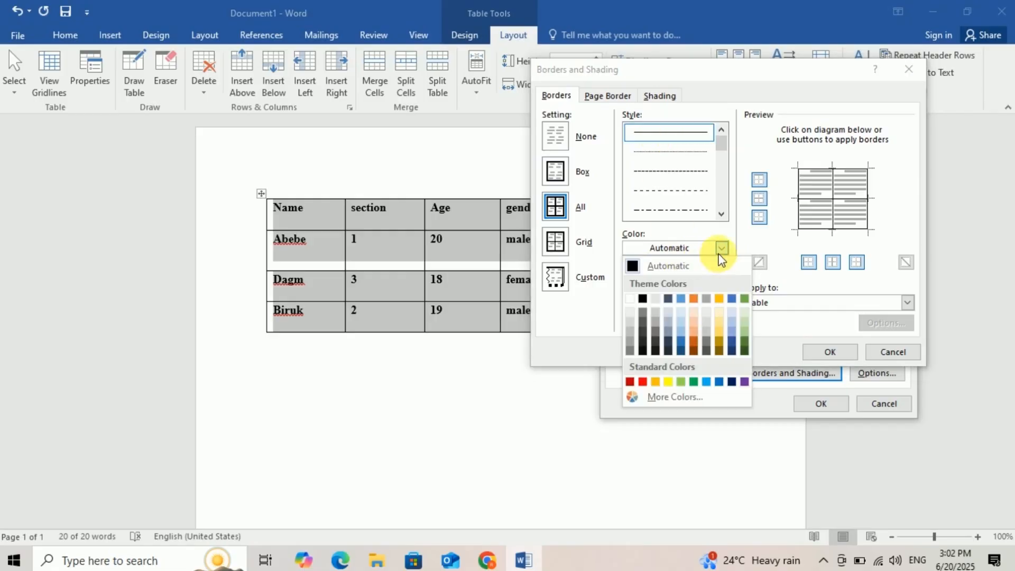
{"action": "left_click", "coordinate": [720, 248]}
{"action": "left_click", "coordinate": [719, 249]}
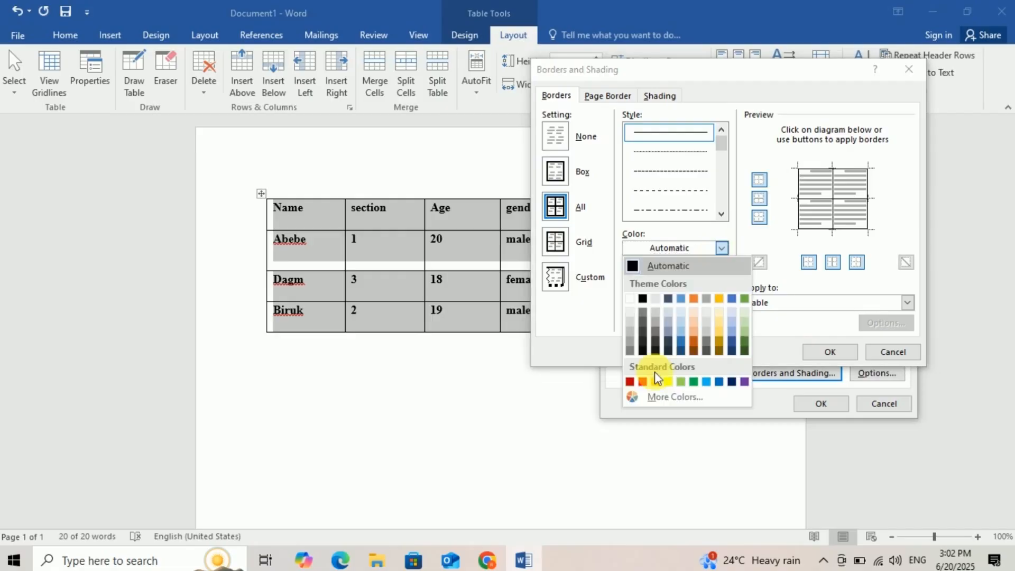
{"action": "left_click", "coordinate": [642, 381]}
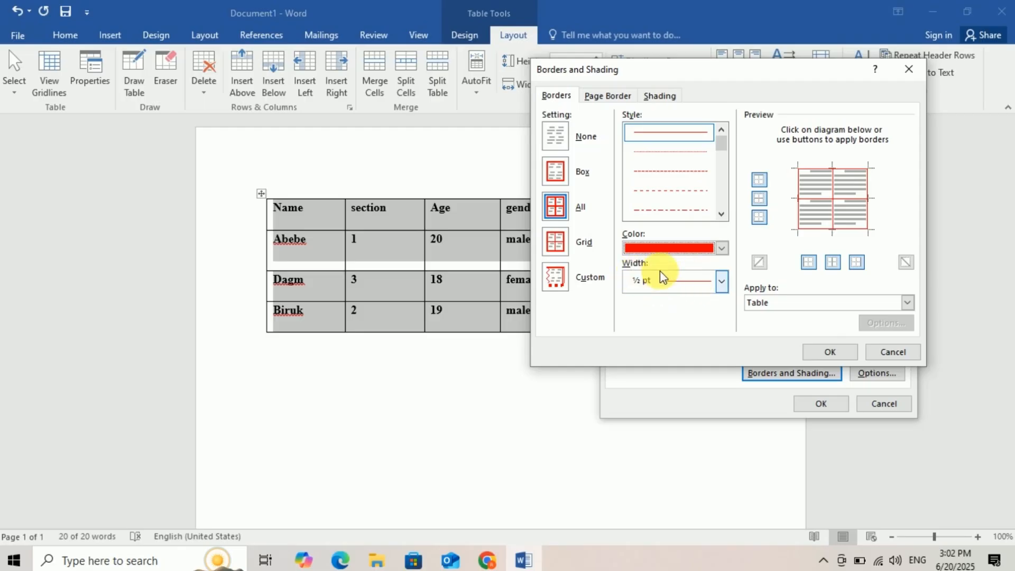
{"action": "left_click", "coordinate": [723, 287]}
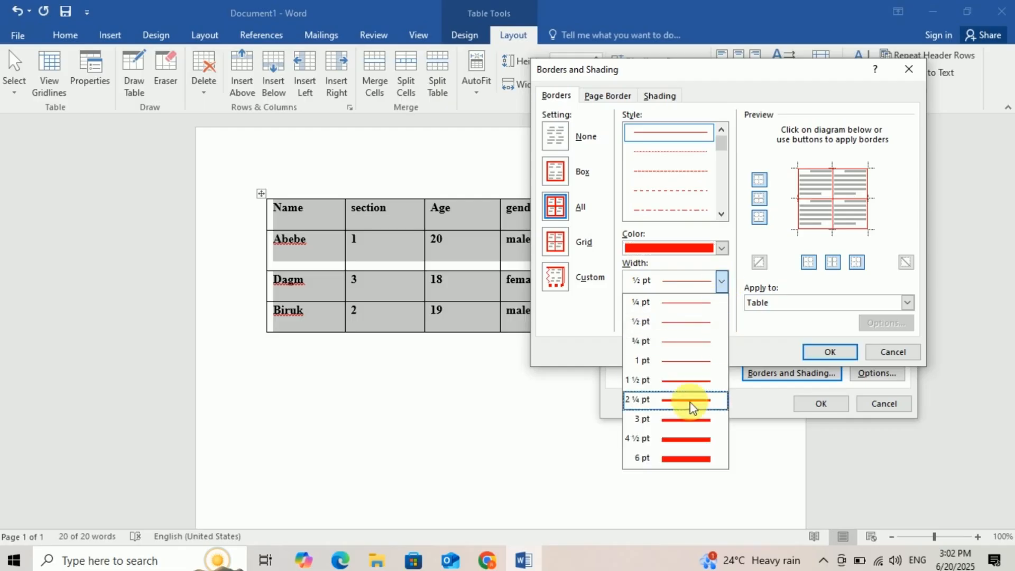
{"action": "left_click", "coordinate": [674, 401]}
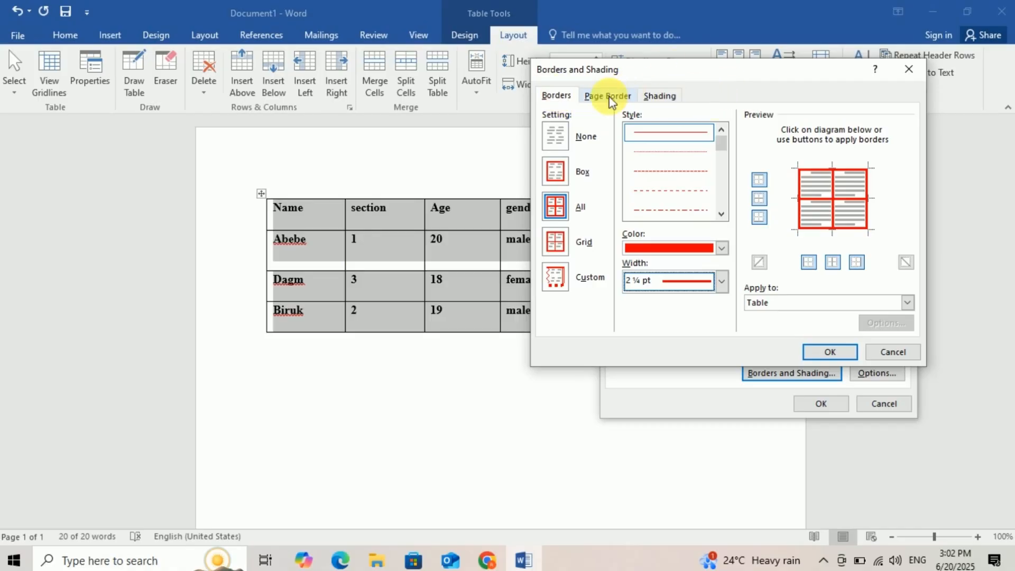
Set a light blue shading fill for the whole table and apply the border and shading settings
{"action": "left_click", "coordinate": [655, 95]}
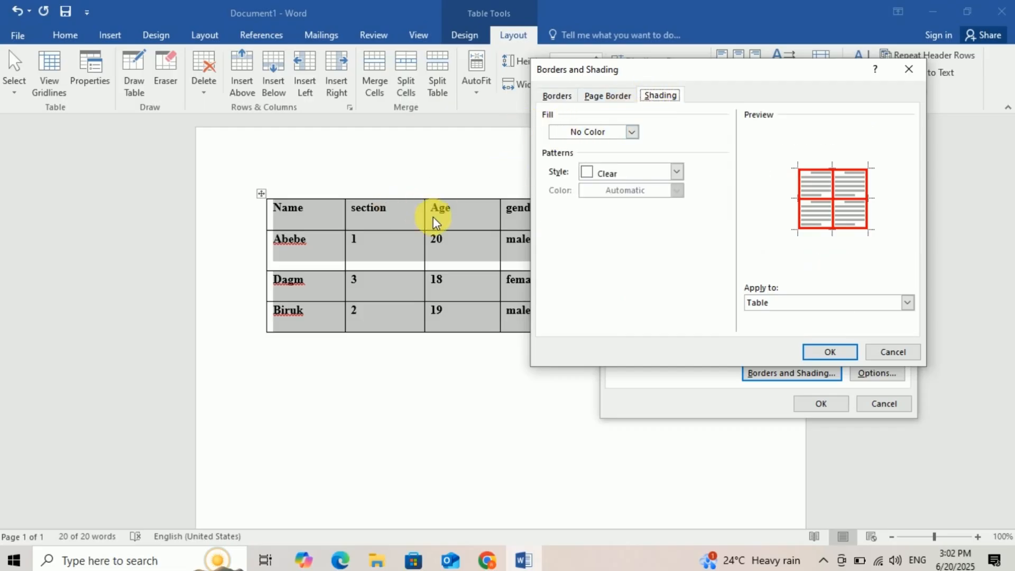
{"action": "left_click", "coordinate": [632, 132]}
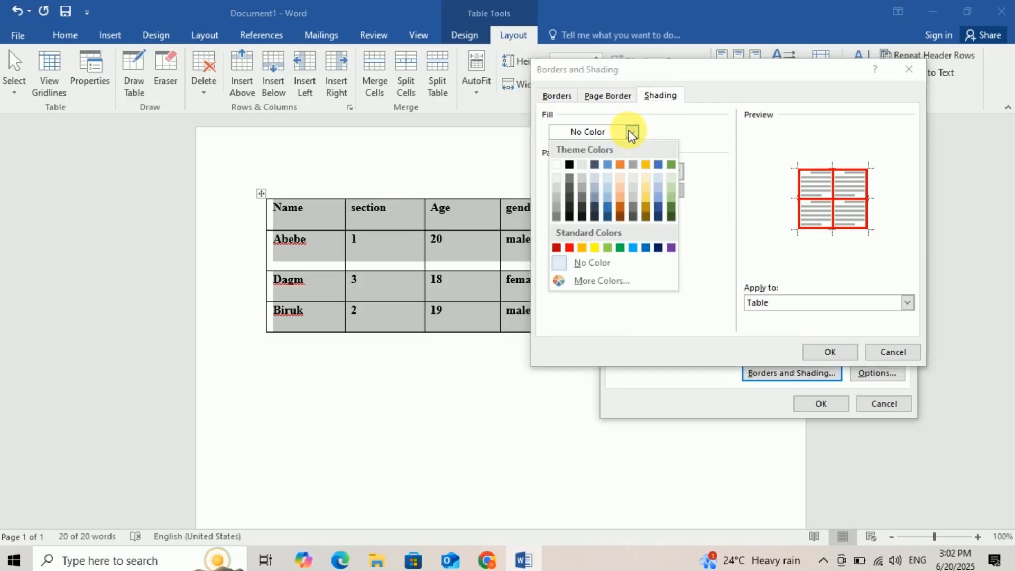
{"action": "left_click", "coordinate": [621, 211]}
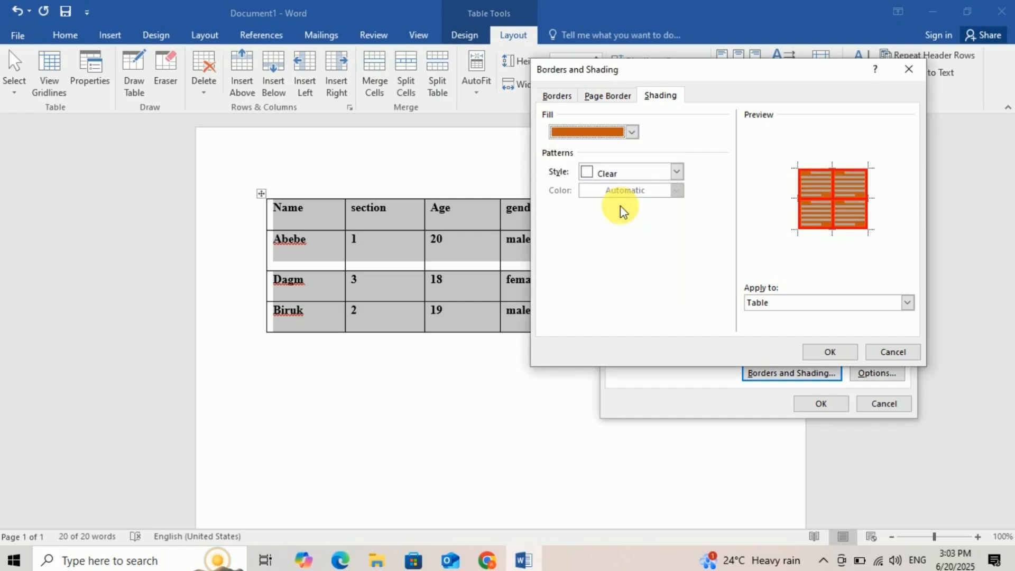
{"action": "left_click", "coordinate": [631, 132]}
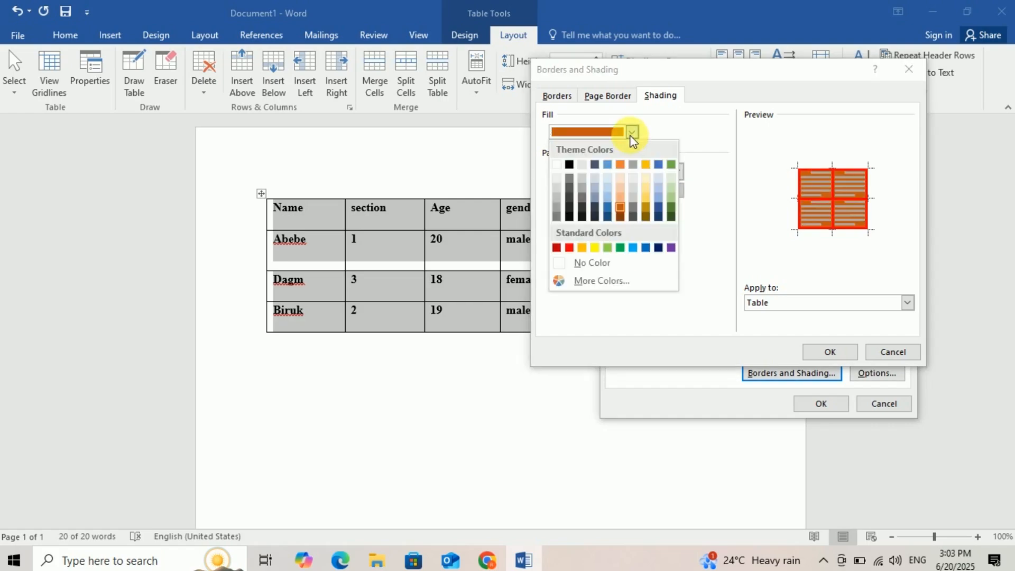
{"action": "left_click", "coordinate": [607, 191]}
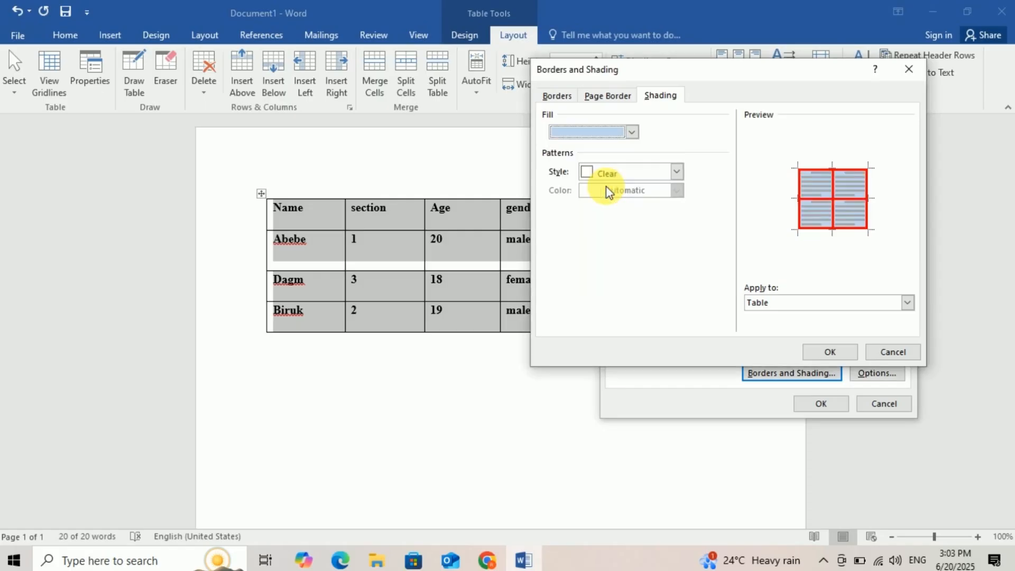
{"action": "left_click", "coordinate": [829, 353]}
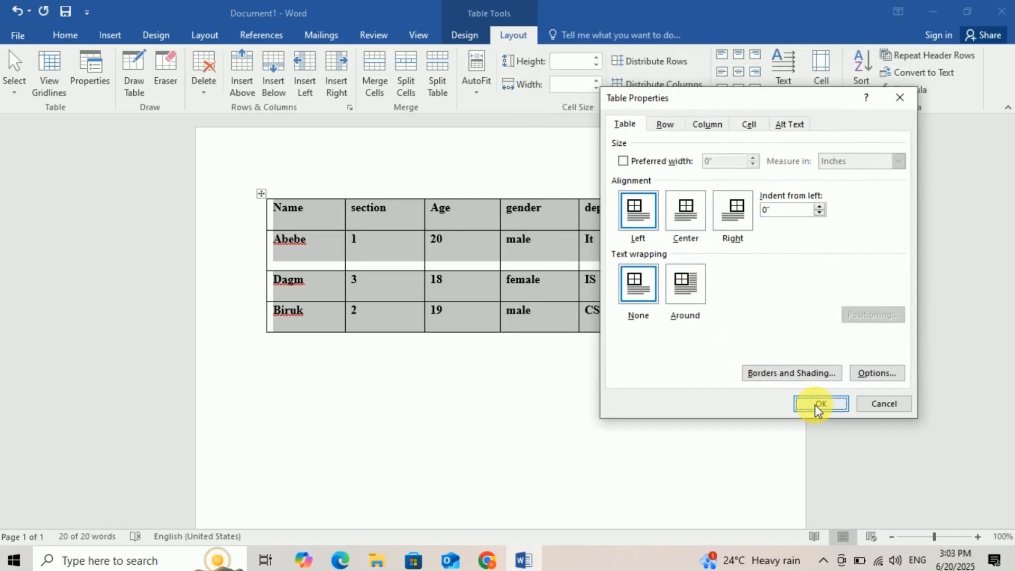
{"action": "left_click", "coordinate": [820, 404]}
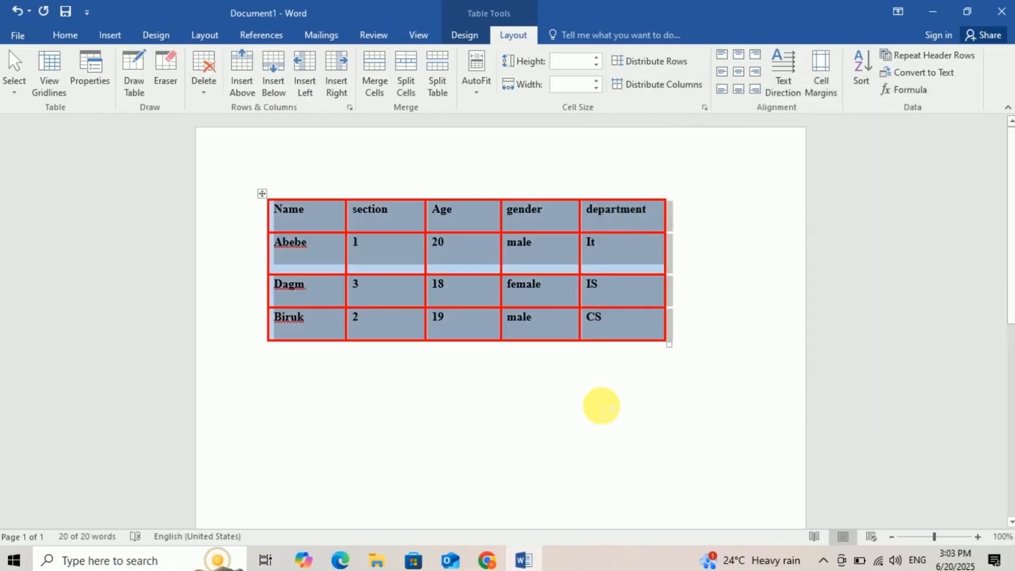
{"action": "left_click", "coordinate": [601, 406]}
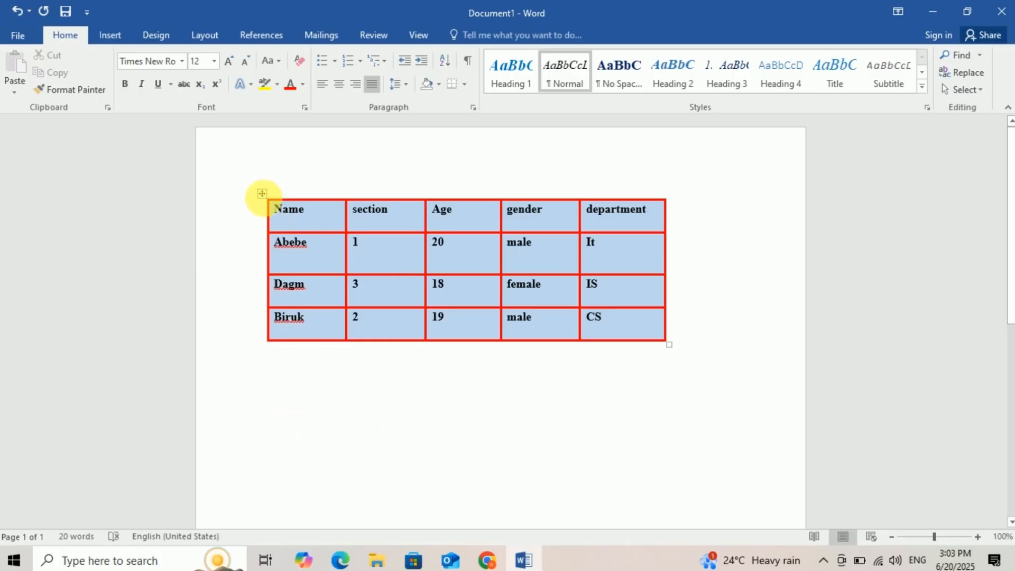
Open the Sort settings for the whole table and move the dialog clear of the table data
{"action": "left_click", "coordinate": [263, 195]}
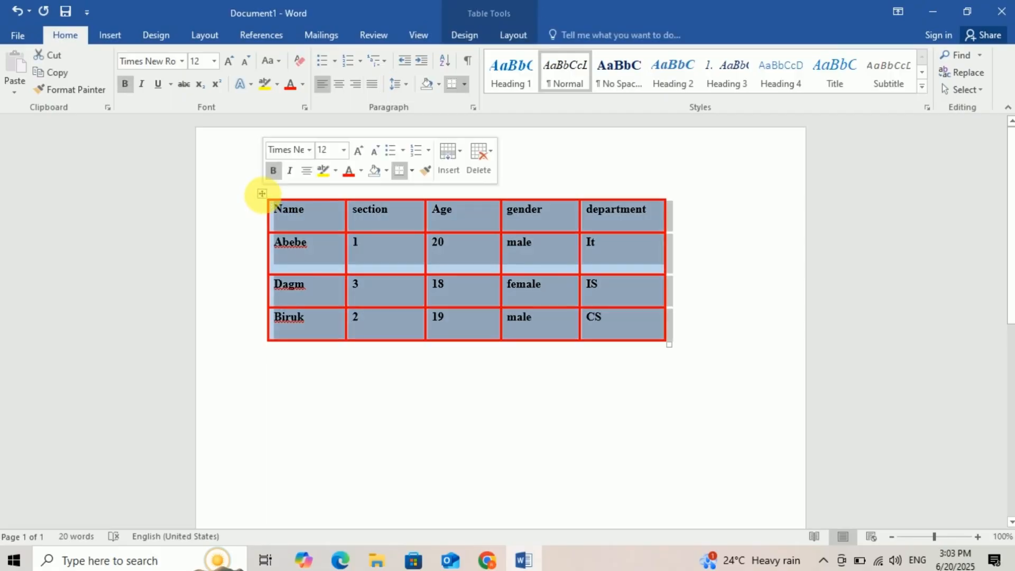
{"action": "left_click", "coordinate": [509, 36]}
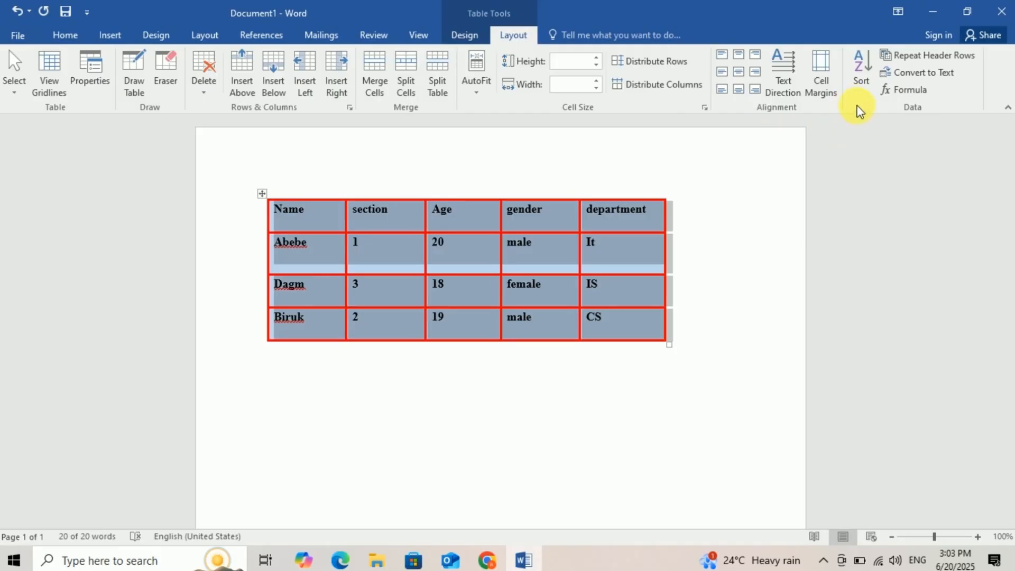
{"action": "left_click", "coordinate": [860, 82]}
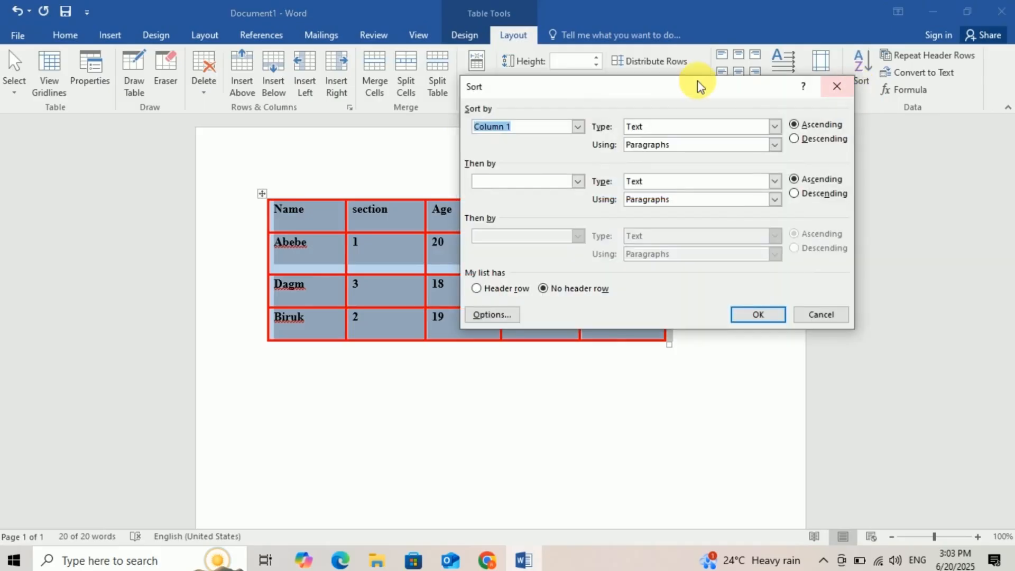
{"action": "left_click_drag", "start_coordinate": [673, 84], "coordinate": [659, 310]}
{"action": "left_click_drag", "start_coordinate": [698, 205], "coordinate": [641, 131]}
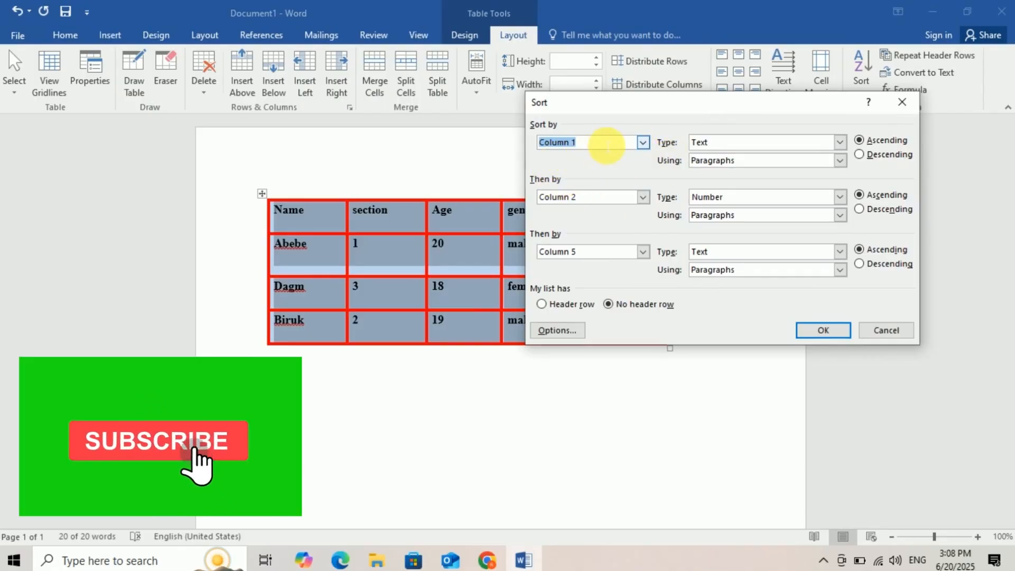
{"action": "left_click_drag", "start_coordinate": [607, 99], "coordinate": [608, 278]}
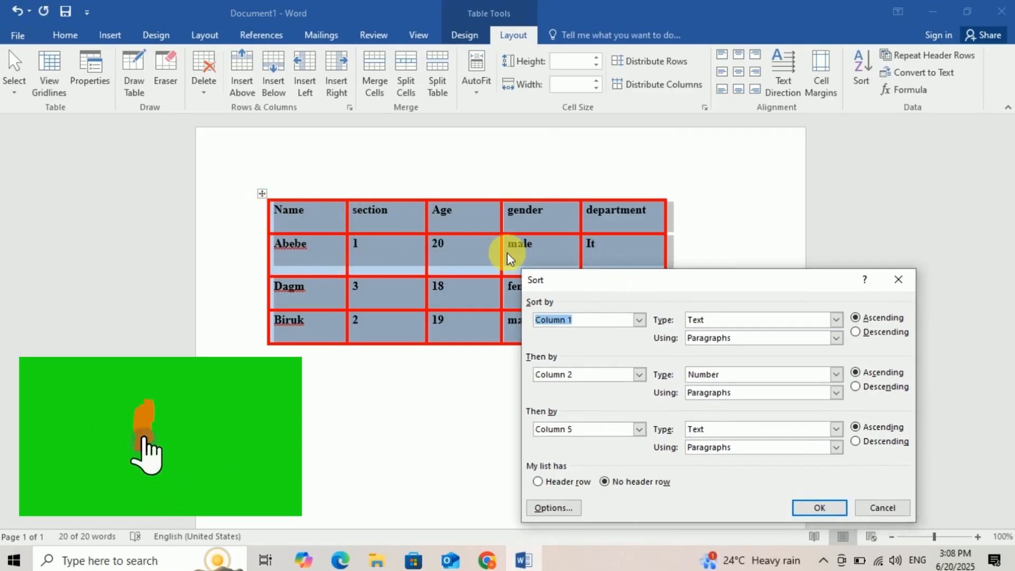
{"action": "left_click_drag", "start_coordinate": [706, 282], "coordinate": [791, 111]}
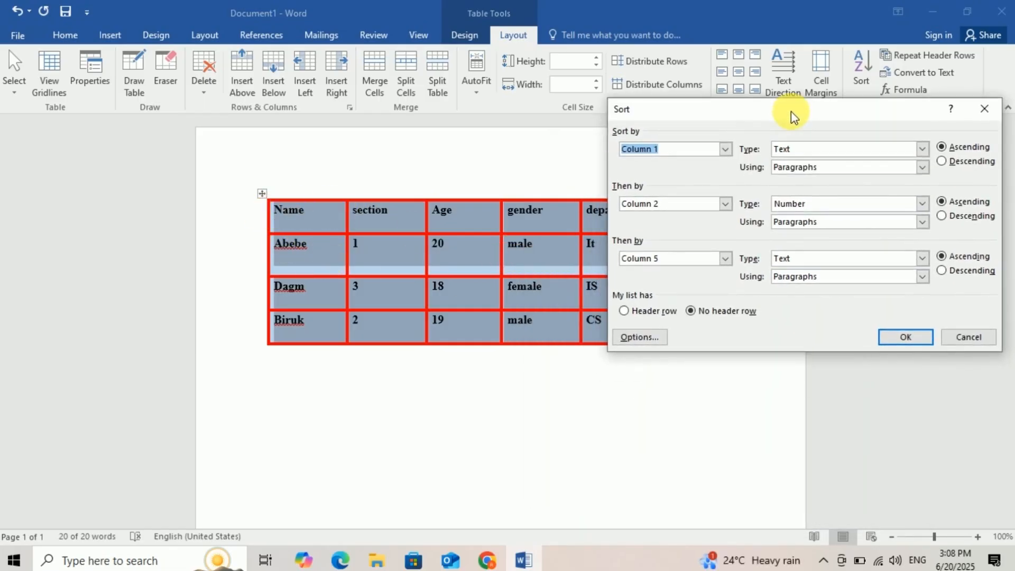
Sort the table as a list with a header row by Name, then Age, then department, all ascending
{"action": "left_click", "coordinate": [625, 312]}
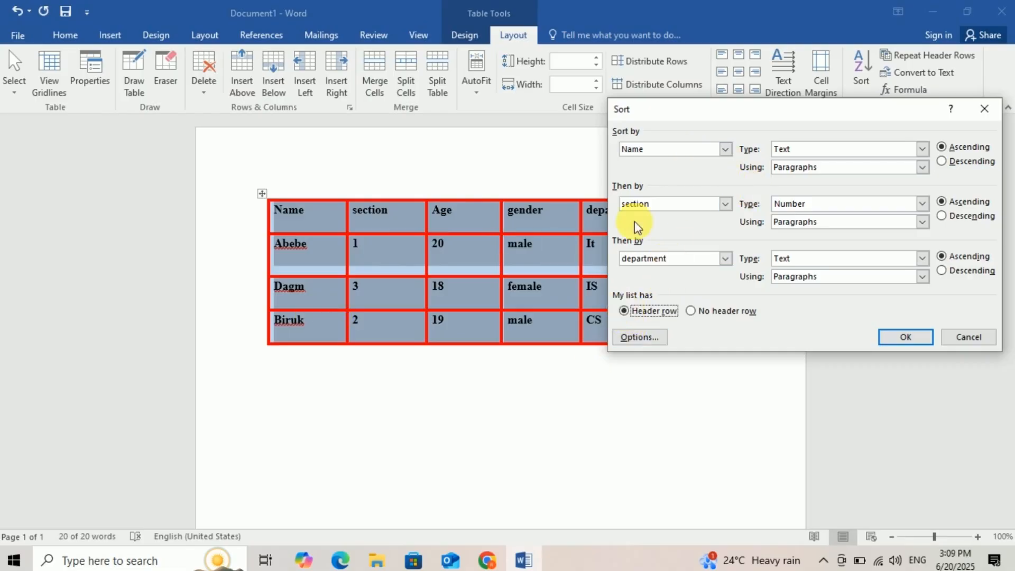
{"action": "left_click", "coordinate": [727, 150]}
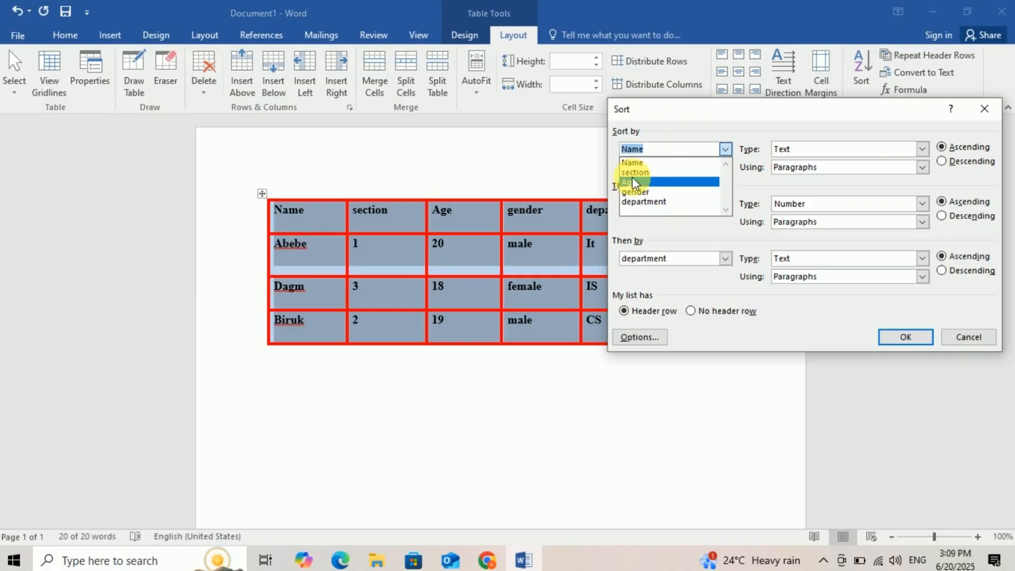
{"action": "left_click", "coordinate": [634, 162]}
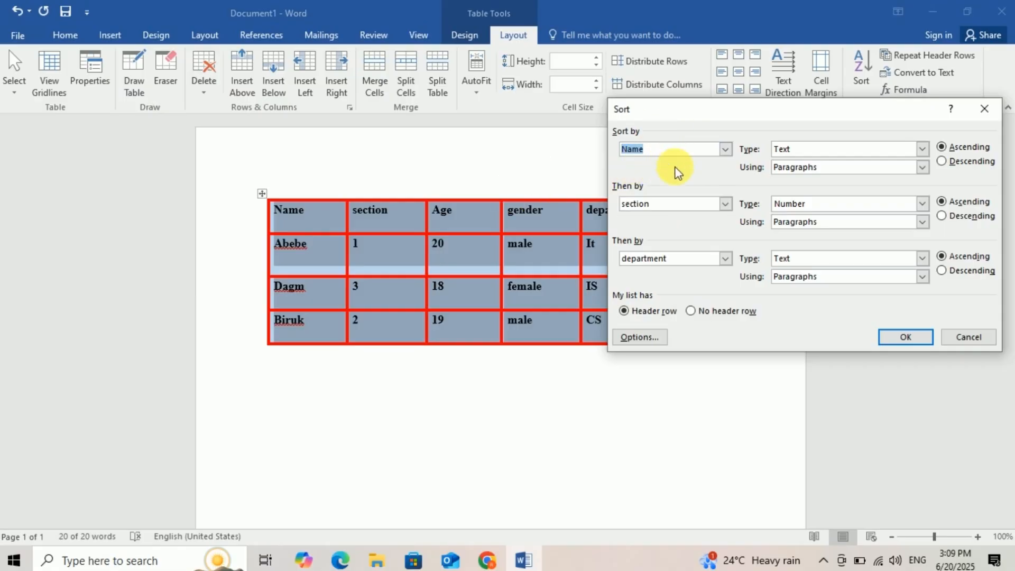
{"action": "left_click", "coordinate": [730, 205]}
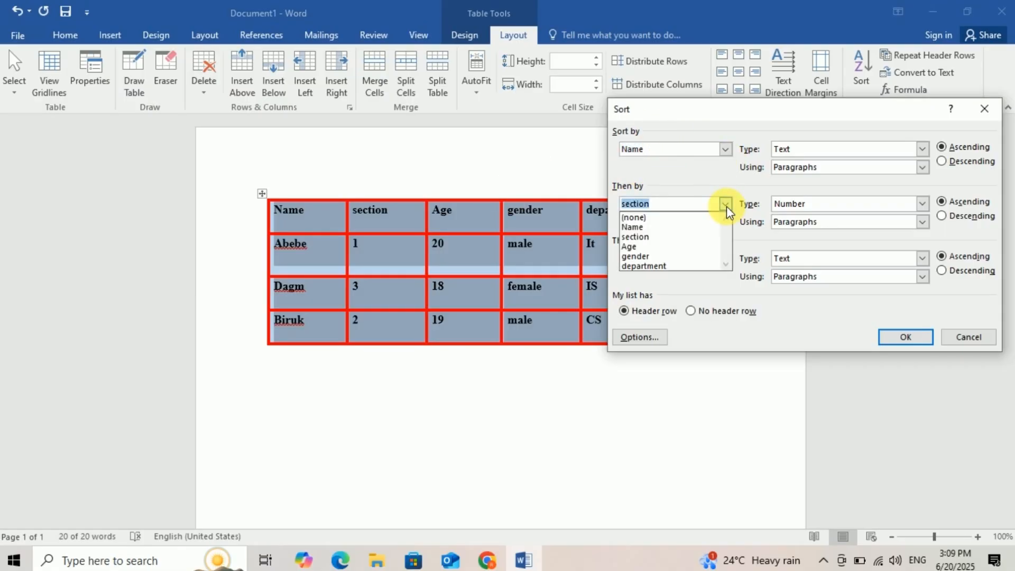
{"action": "left_click", "coordinate": [641, 249]}
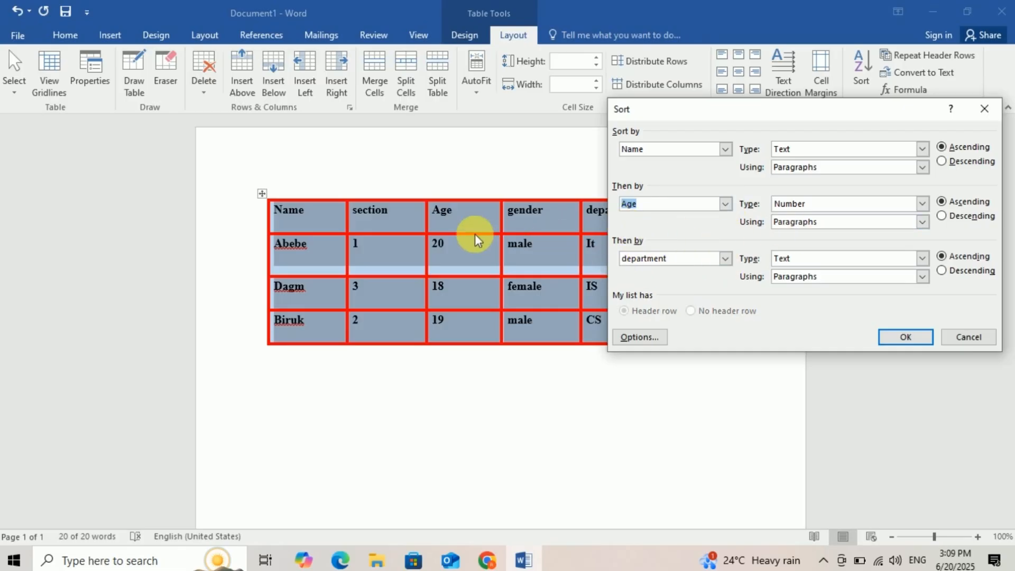
{"action": "left_click", "coordinate": [726, 258]}
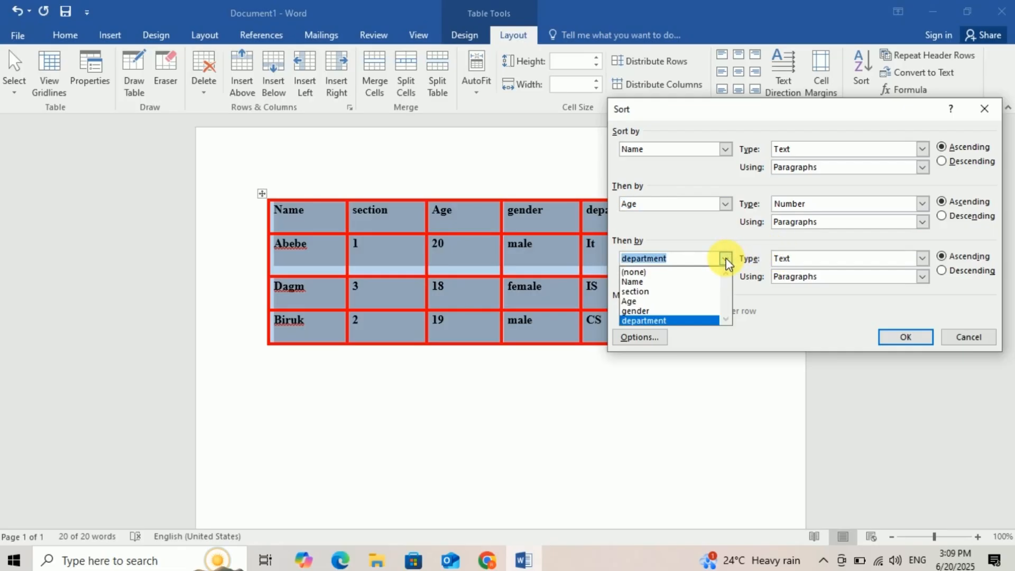
{"action": "left_click", "coordinate": [643, 321]}
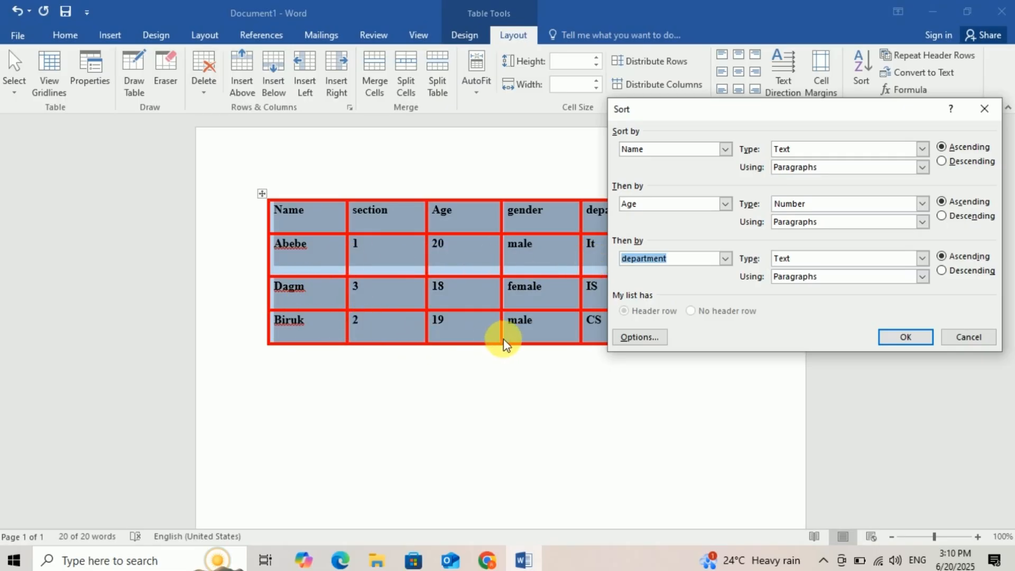
{"action": "left_click", "coordinate": [905, 337]}
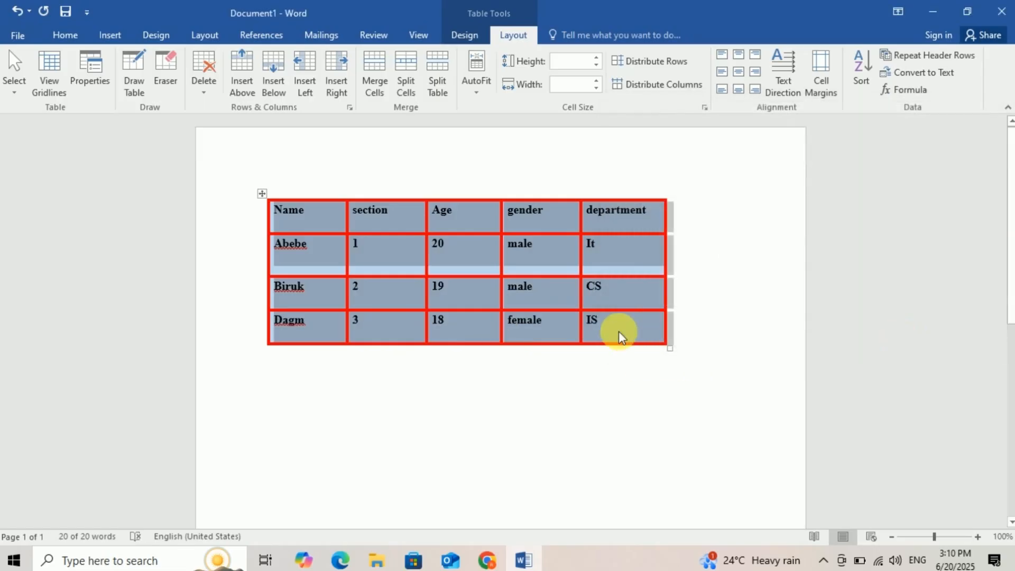
{"action": "left_click", "coordinate": [315, 293]}
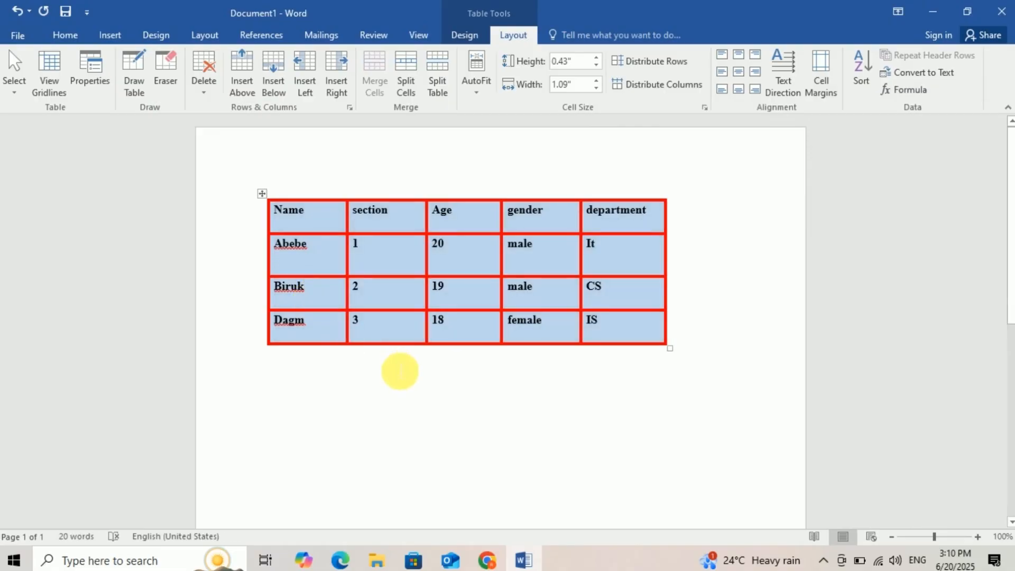
{"action": "left_click", "coordinate": [393, 377]}
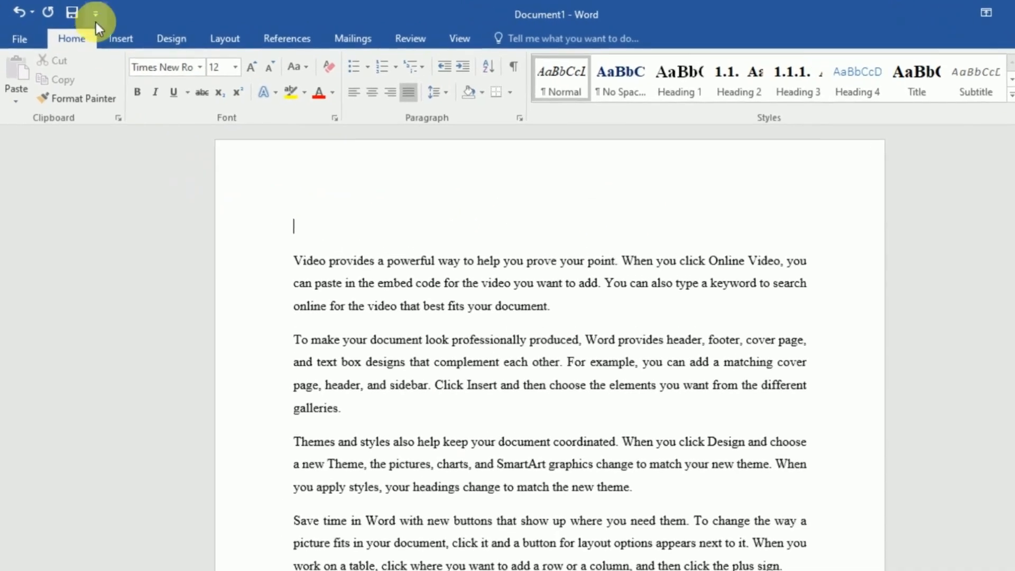
{"action": "left_click", "coordinate": [120, 38]}
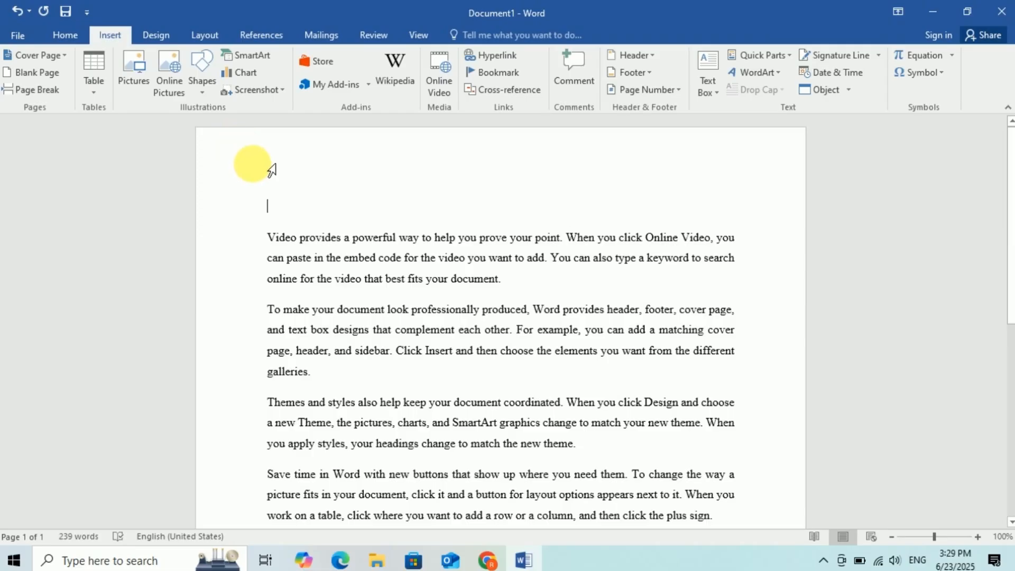
{"action": "left_click", "coordinate": [128, 77]}
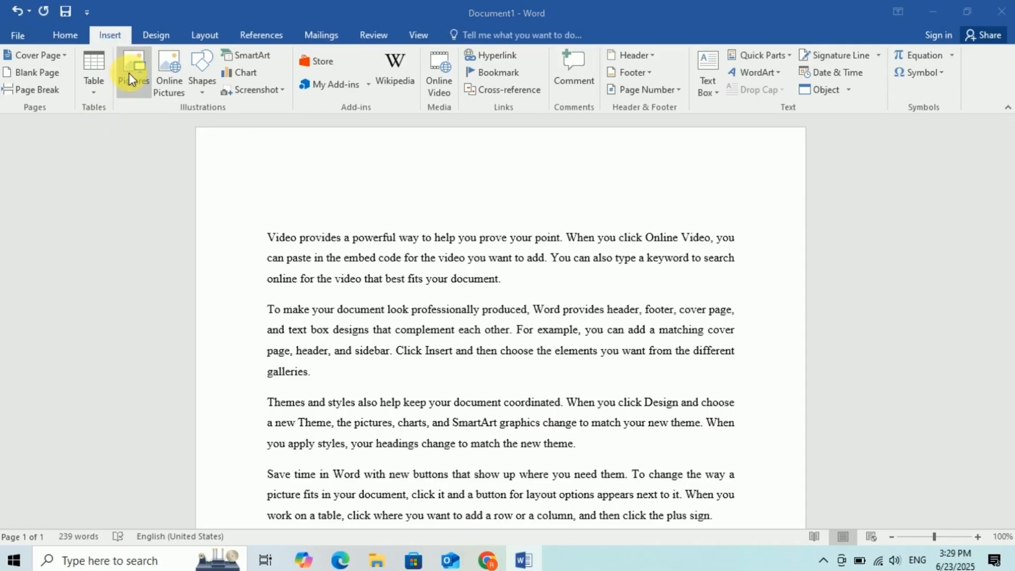
{"action": "left_click", "coordinate": [455, 336]}
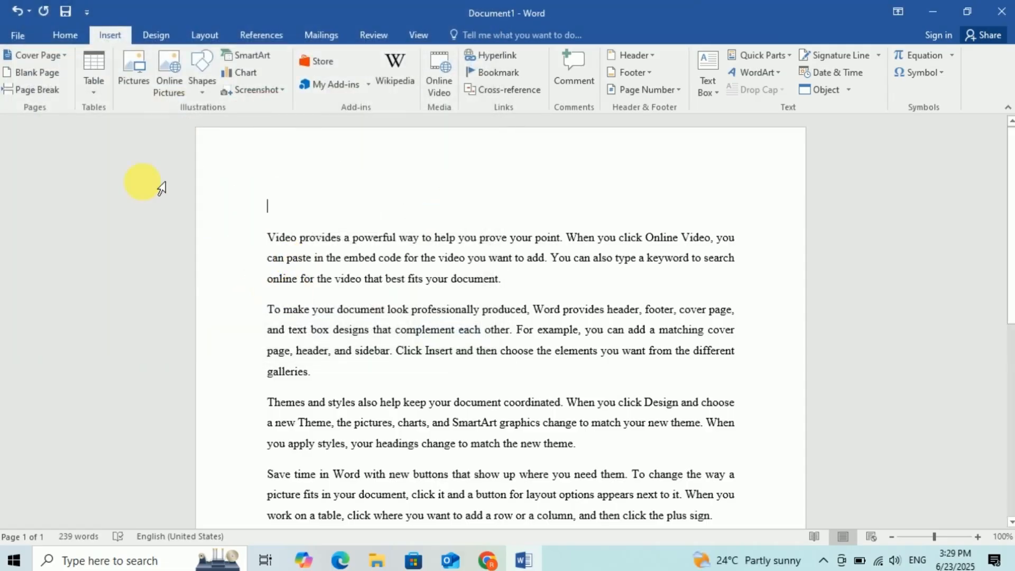
{"action": "left_click", "coordinate": [169, 72]}
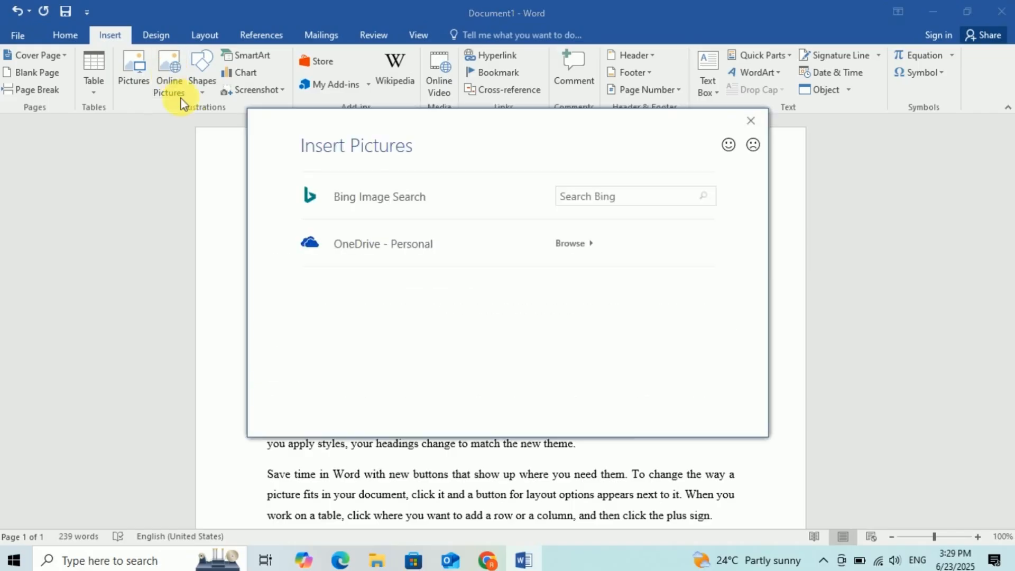
{"action": "left_click", "coordinate": [751, 121]}
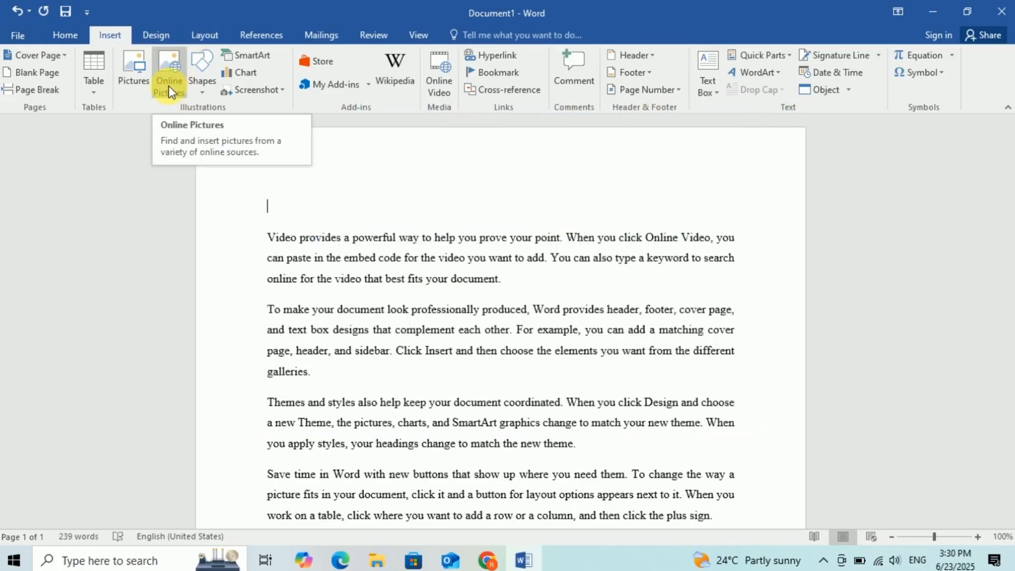
{"action": "left_click", "coordinate": [170, 89]}
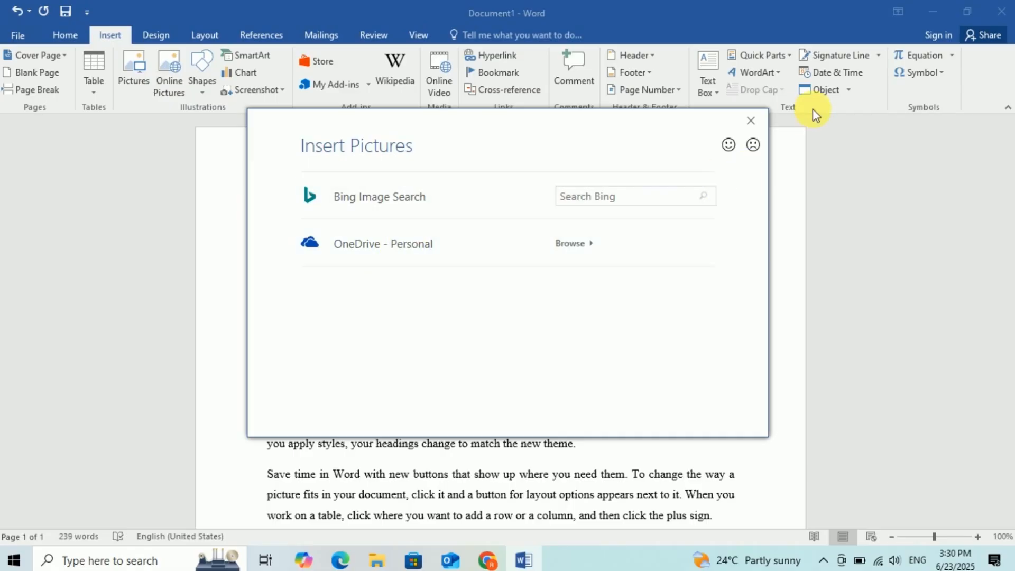
{"action": "left_click", "coordinate": [750, 120]}
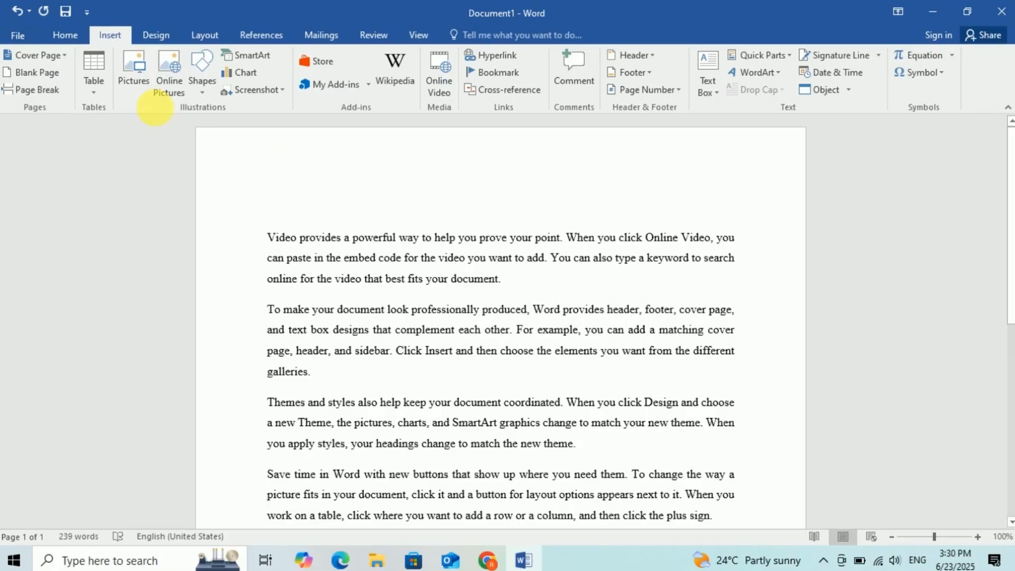
Insert the UDEMY picture from the youtubeThumbnailDesign folder at the start of the document
{"action": "left_click", "coordinate": [136, 84]}
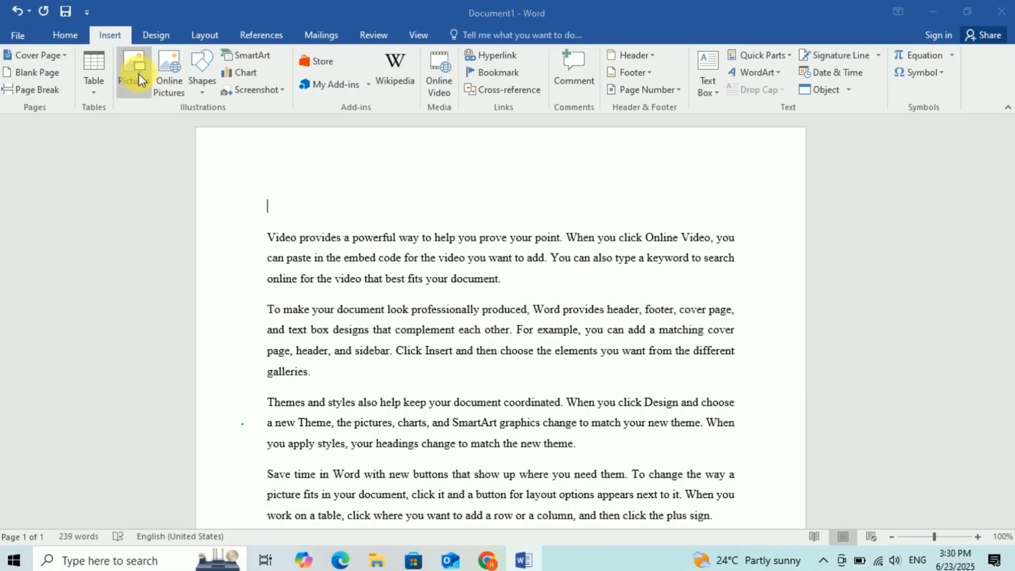
{"action": "scroll", "coordinate": [112, 174], "scroll_direction": "up", "scroll_amount": 2}
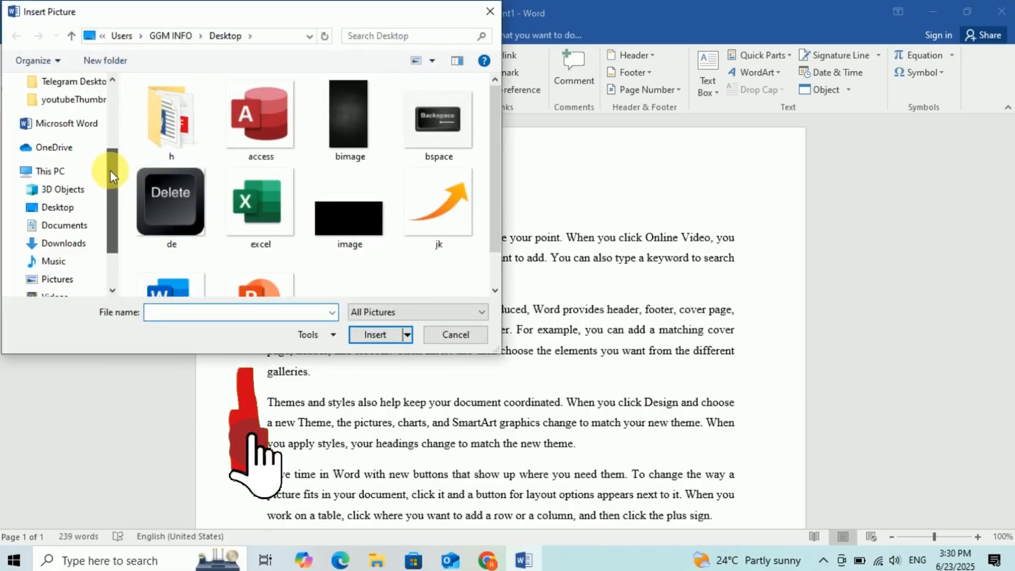
{"action": "left_click", "coordinate": [113, 160]}
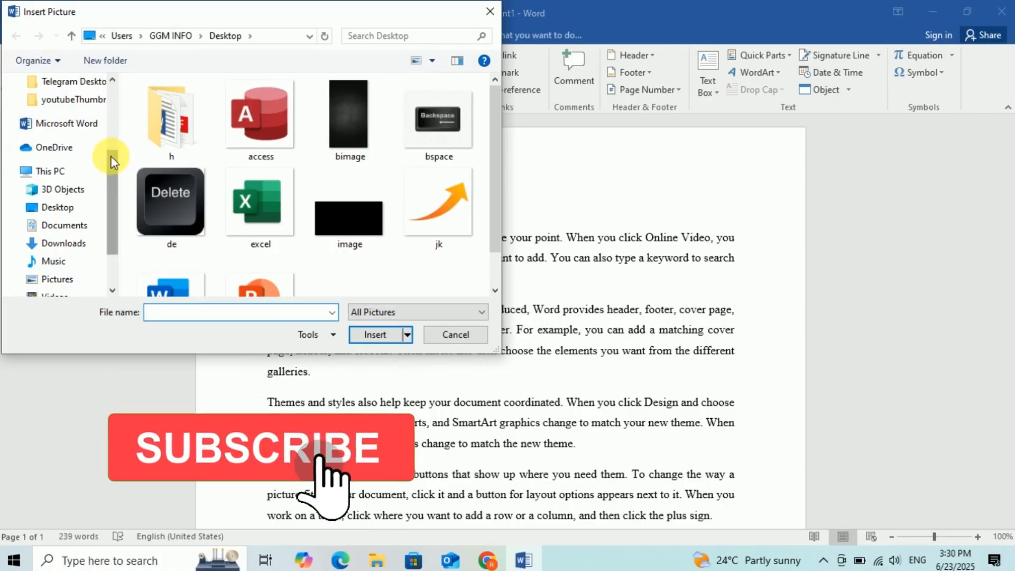
{"action": "left_click", "coordinate": [91, 106]}
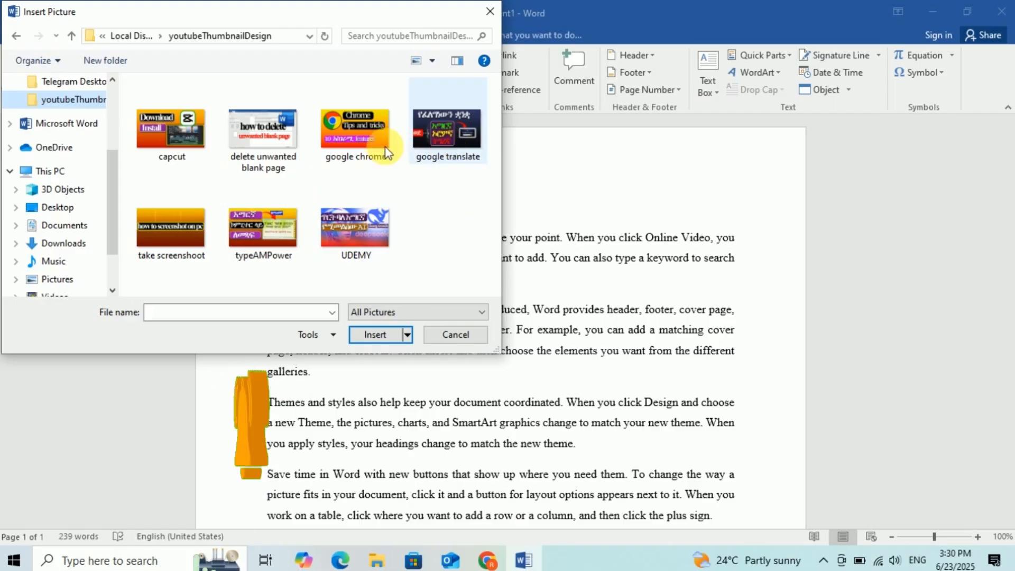
{"action": "left_click", "coordinate": [449, 118]}
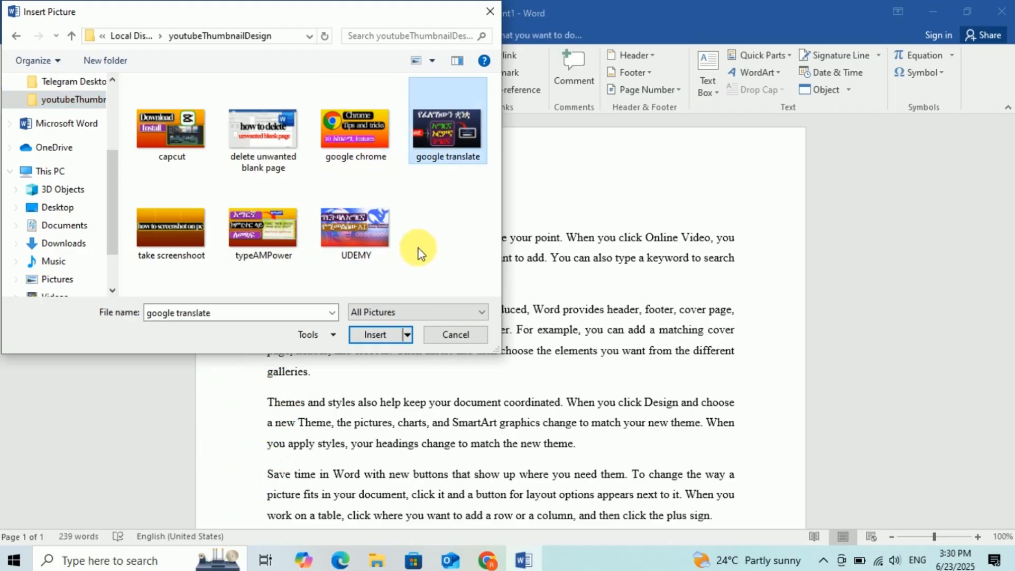
{"action": "left_click", "coordinate": [353, 239]}
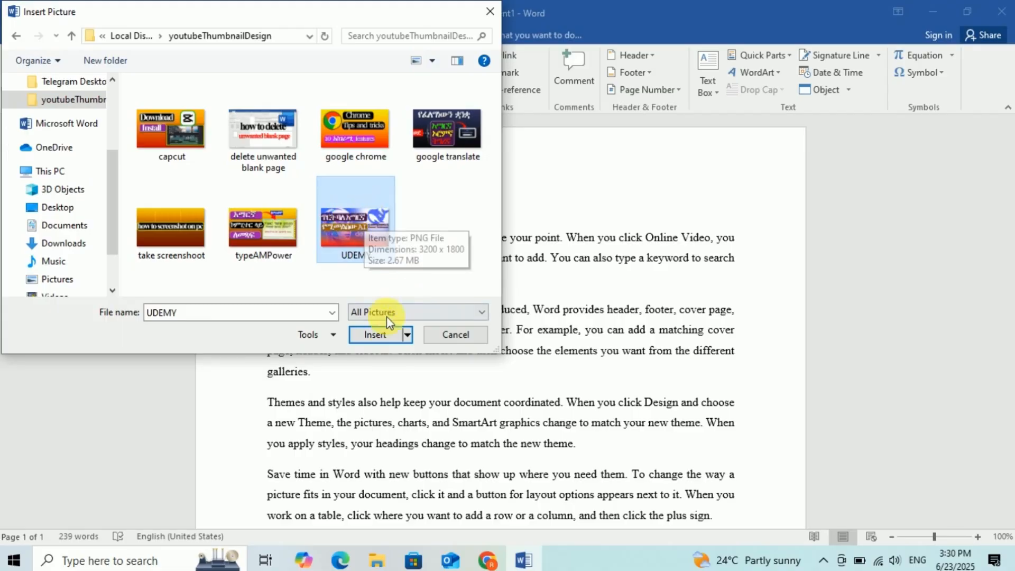
{"action": "left_click", "coordinate": [376, 335]}
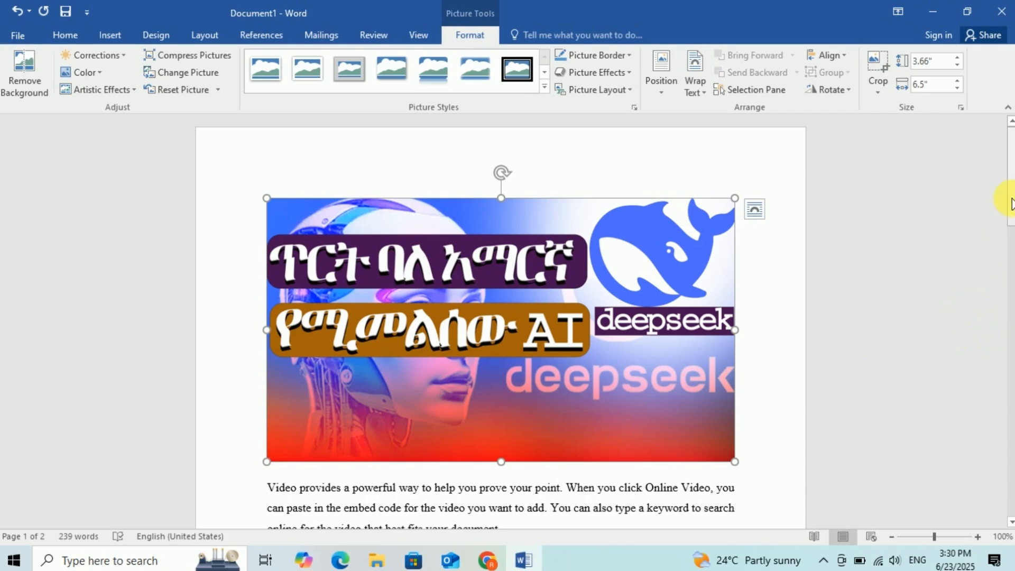
Shrink the inserted picture proportionally to about 1.73" high and 3.07" wide
{"action": "mouse_move", "coordinate": [1011, 190]}
{"action": "left_mouse_down"}
{"action": "mouse_move", "coordinate": [1010, 245]}
{"action": "mouse_move", "coordinate": [1010, 188]}
{"action": "left_mouse_up"}
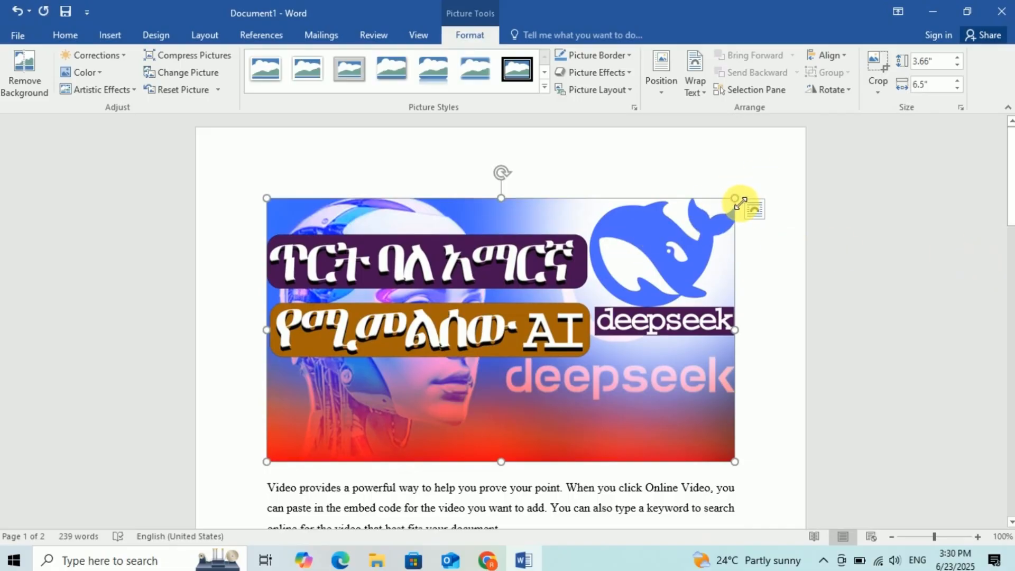
{"action": "left_click_drag", "start_coordinate": [740, 202], "coordinate": [673, 233]}
{"action": "left_click_drag", "start_coordinate": [634, 270], "coordinate": [631, 264]}
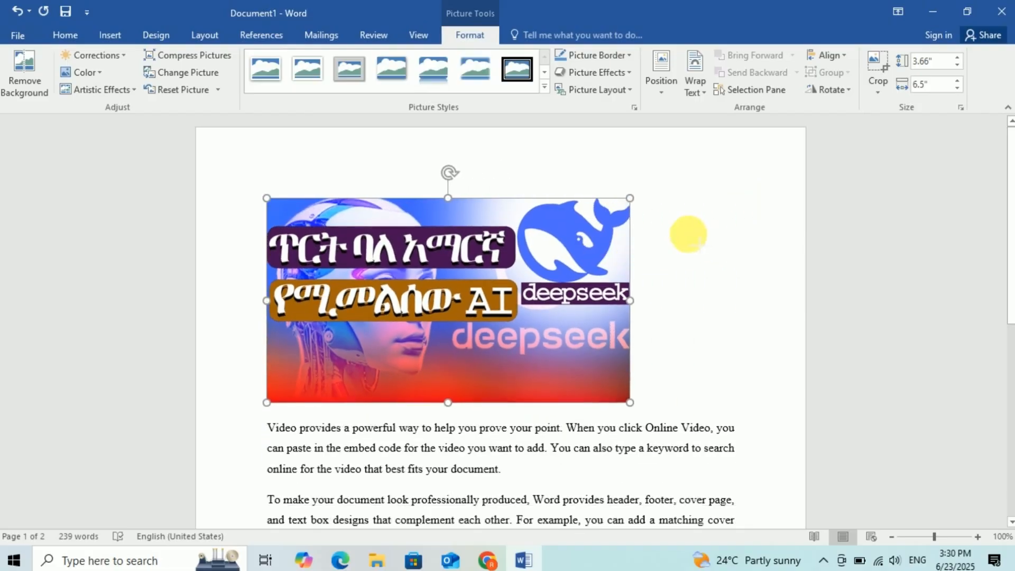
{"action": "left_click_drag", "start_coordinate": [632, 201], "coordinate": [492, 293]}
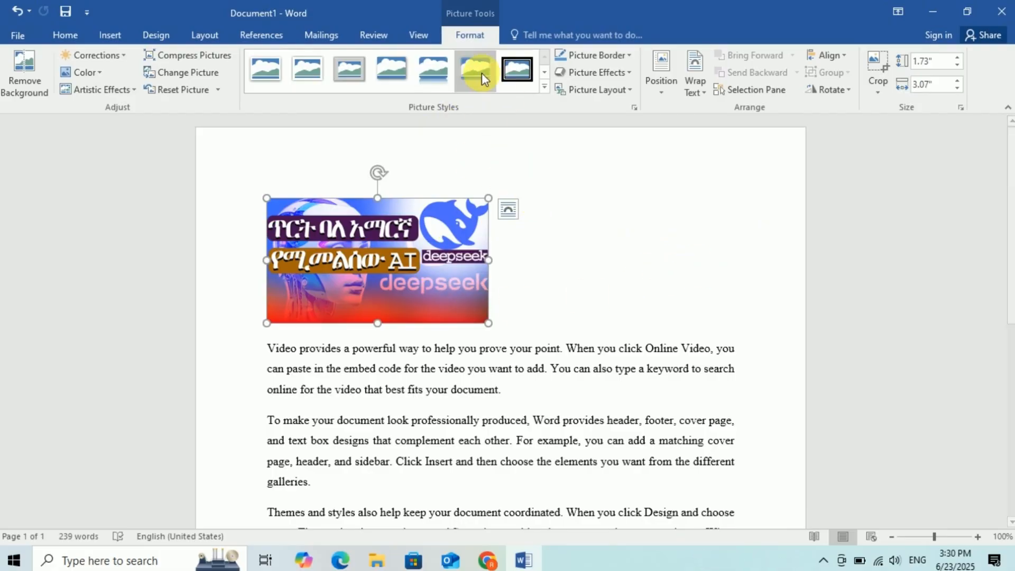
Apply the rectangular picture style with a soft drop shadow to the inserted picture
{"action": "left_click", "coordinate": [433, 74]}
{"action": "left_click", "coordinate": [397, 75]}
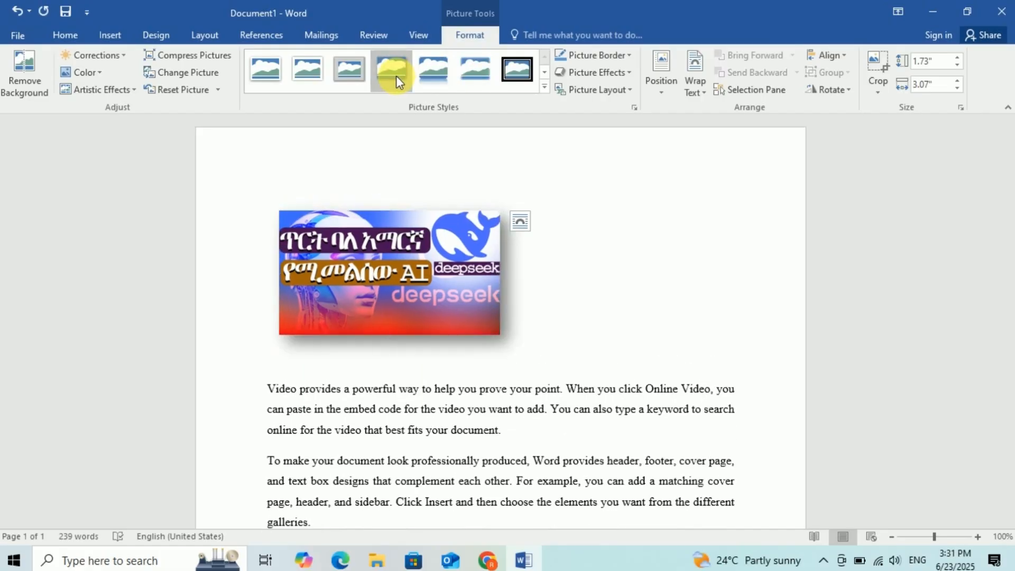
{"action": "left_click", "coordinate": [427, 241]}
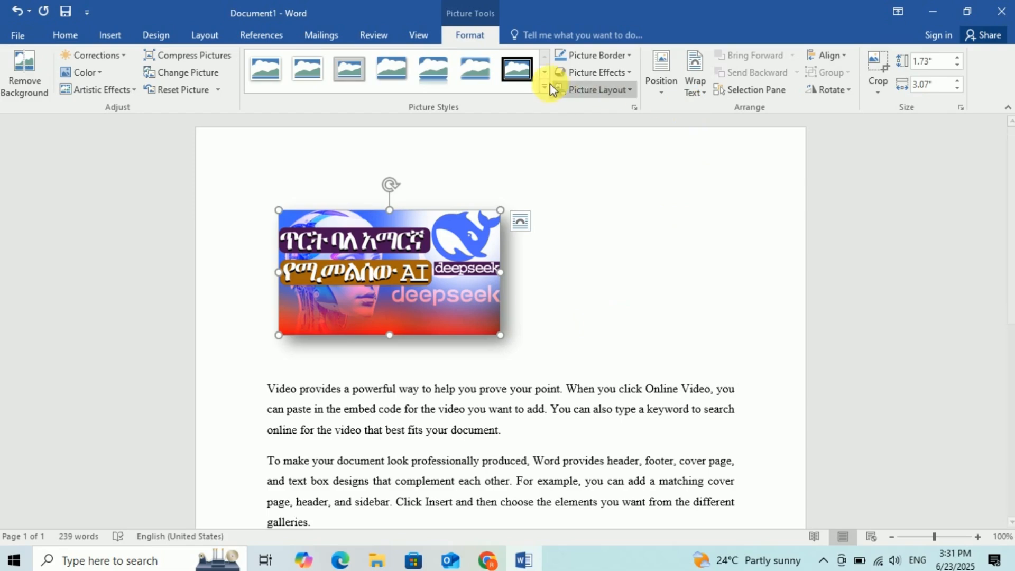
Position the picture in the top right of the page with square text wrapping
{"action": "left_click", "coordinate": [658, 92]}
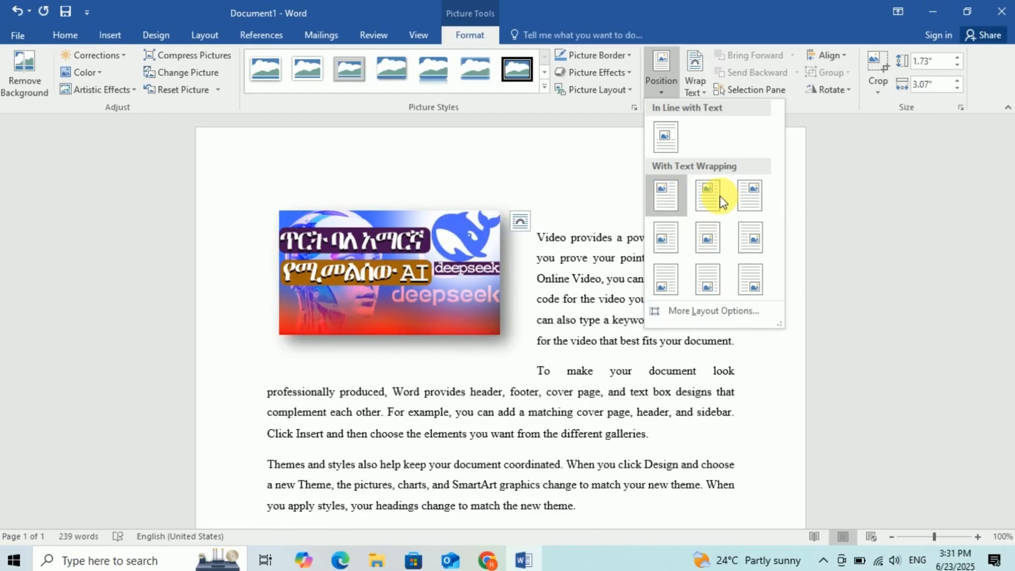
{"action": "left_click", "coordinate": [751, 199]}
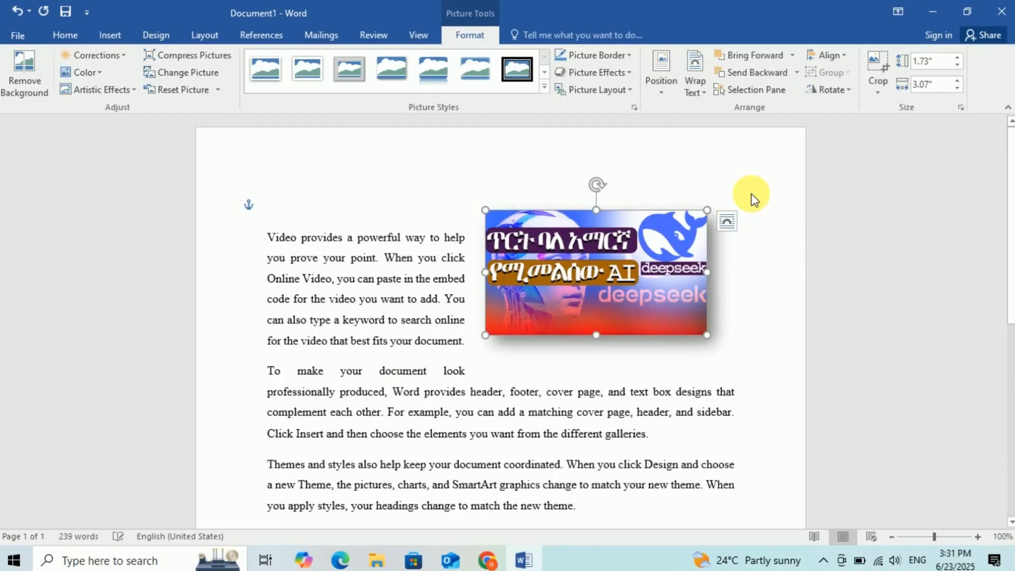
{"action": "left_click", "coordinate": [693, 444]}
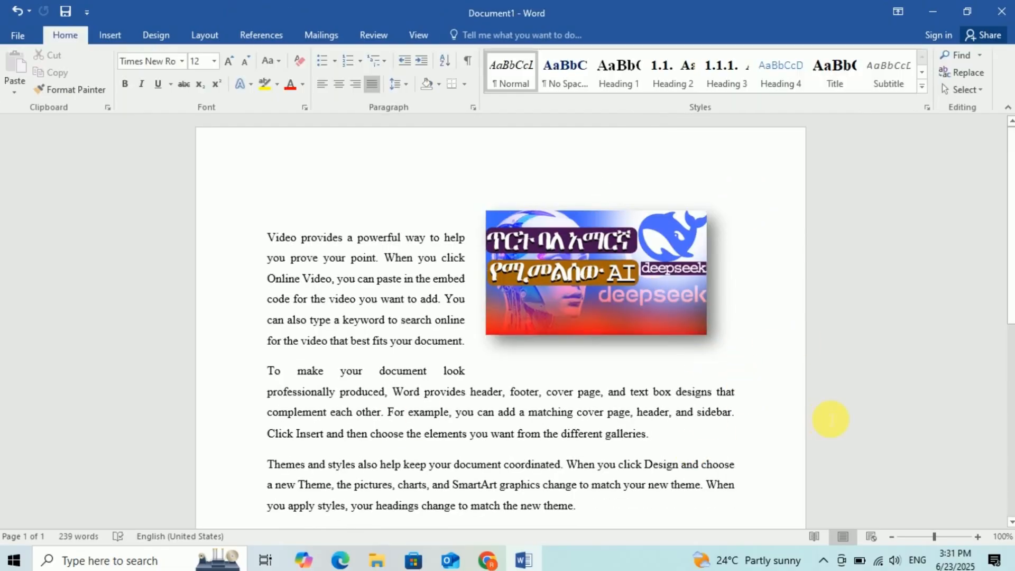
Position the picture in the top left of the page with square text wrapping and deselect it
{"action": "left_click", "coordinate": [595, 293]}
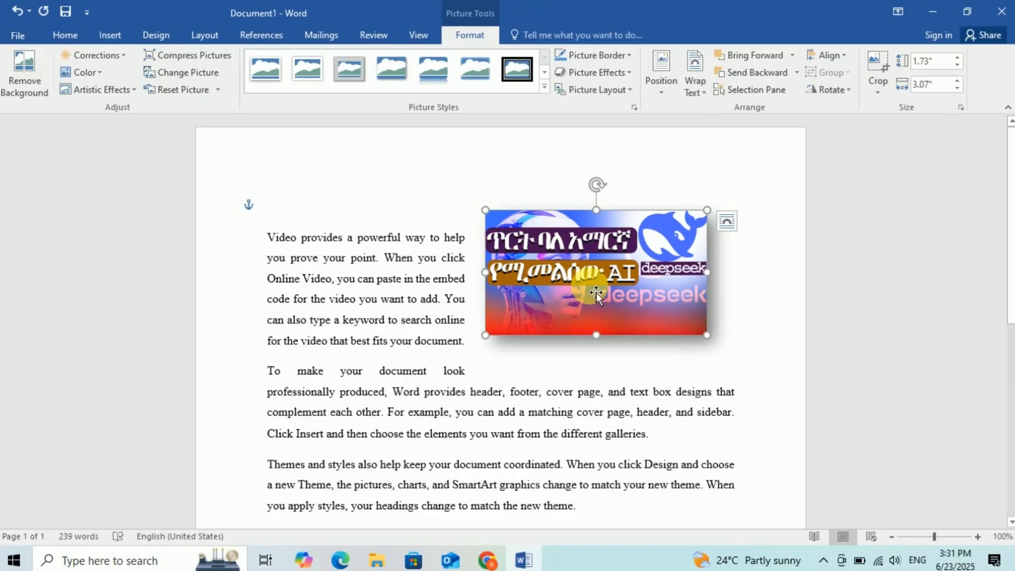
{"action": "left_click", "coordinate": [659, 96]}
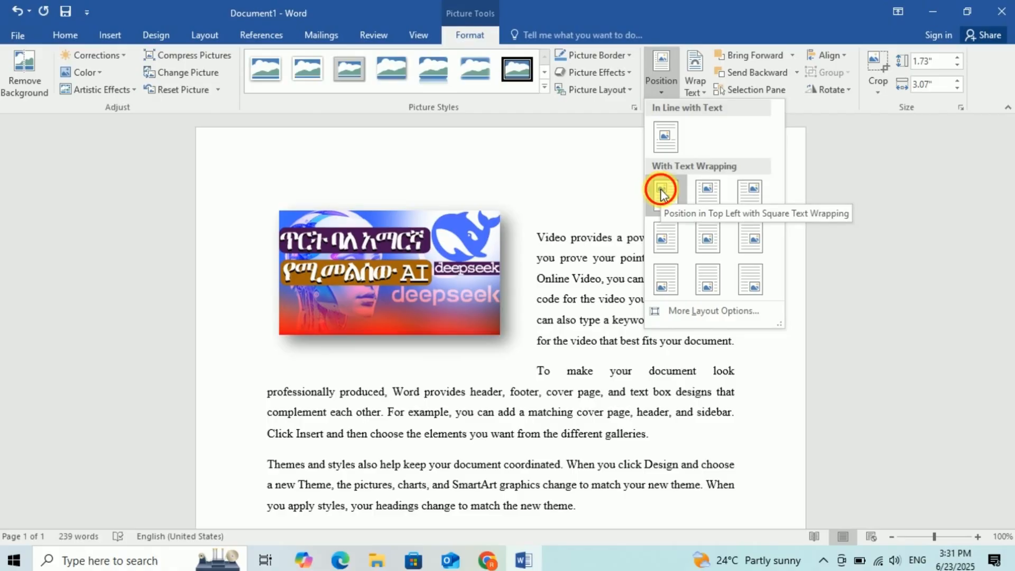
{"action": "left_click", "coordinate": [661, 190]}
{"action": "left_click", "coordinate": [567, 371]}
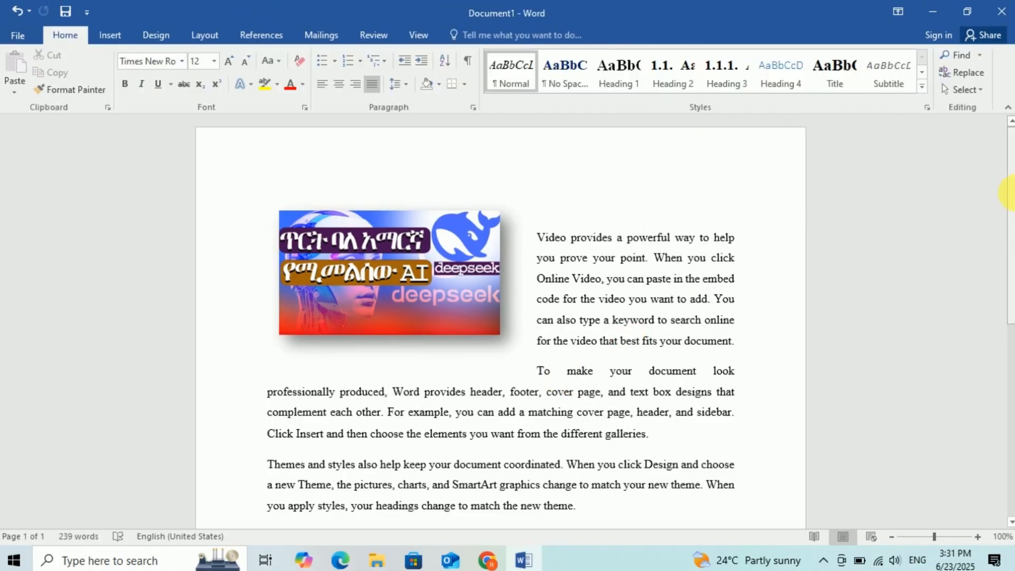
Delete the picture above the first paragraph
{"action": "mouse_move", "coordinate": [1011, 193]}
{"action": "left_mouse_down"}
{"action": "mouse_move", "coordinate": [1011, 222]}
{"action": "mouse_move", "coordinate": [1011, 196]}
{"action": "left_mouse_up"}
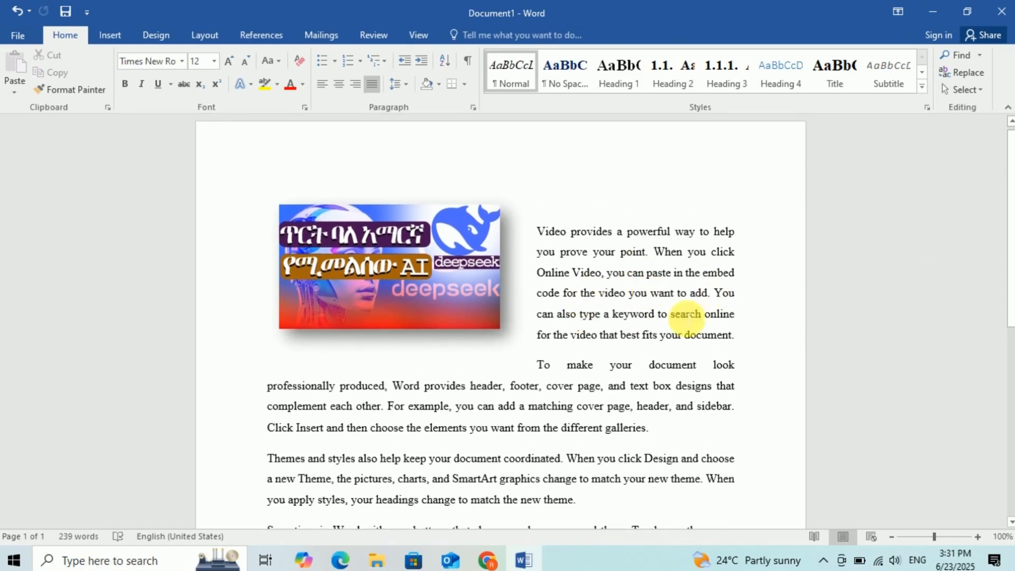
{"action": "left_click", "coordinate": [430, 267]}
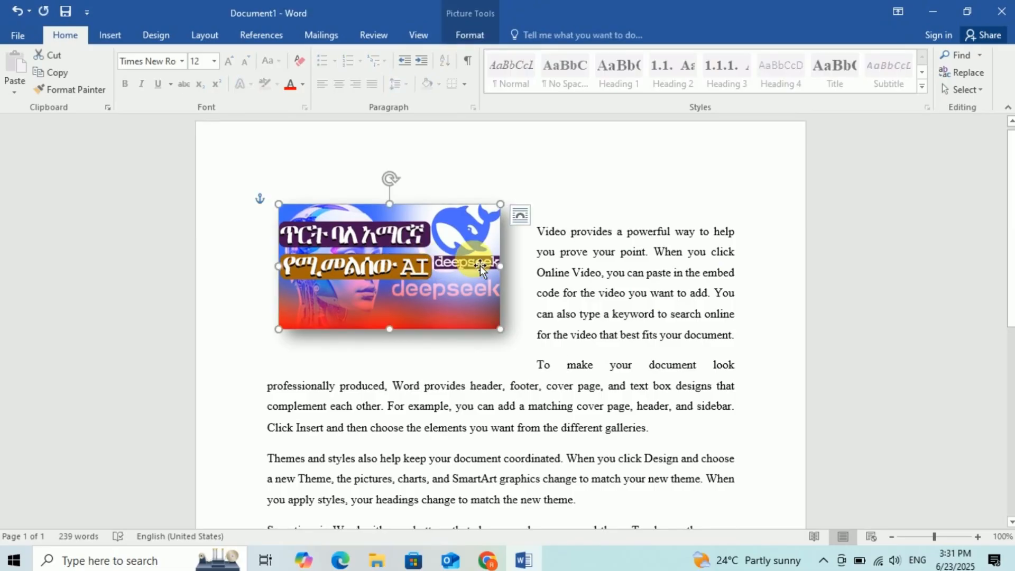
{"action": "key", "text": "Delete"}
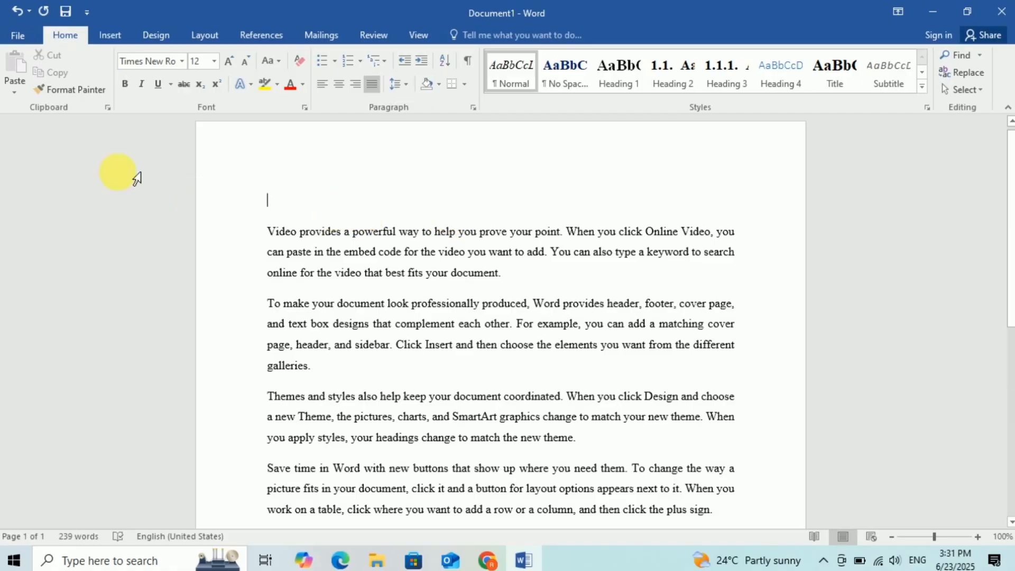
Draw a rectangle above the first paragraph and resize it to about 0.78" high and 1.94" wide
{"action": "left_click", "coordinate": [110, 37]}
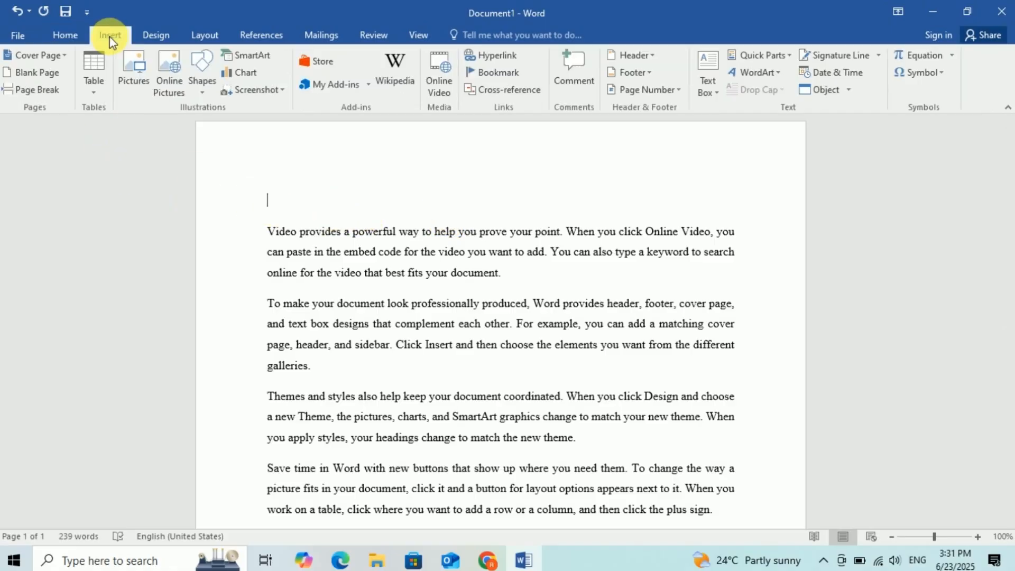
{"action": "left_click", "coordinate": [203, 95]}
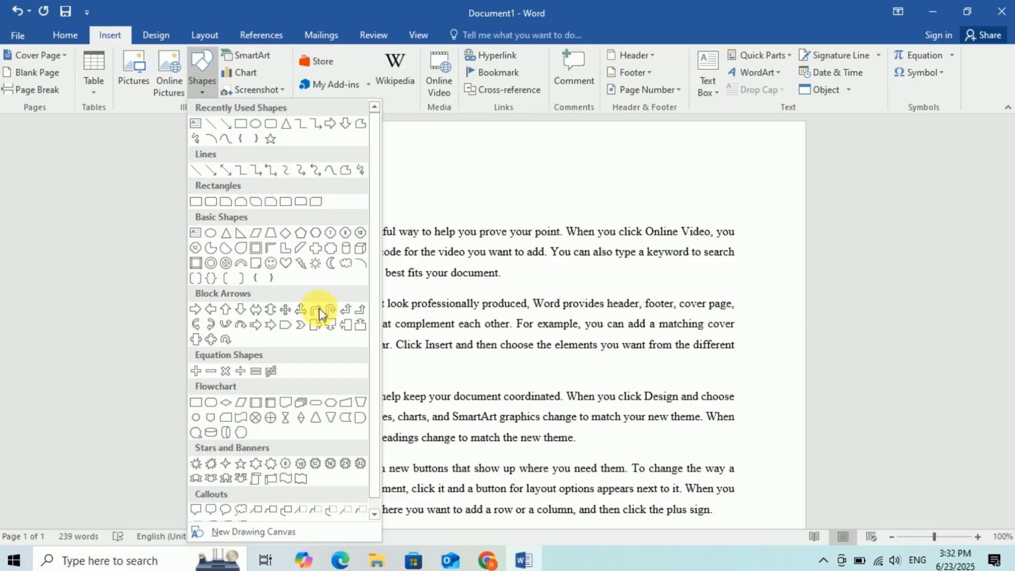
{"action": "scroll", "coordinate": [372, 239], "scroll_direction": "down", "scroll_amount": 1}
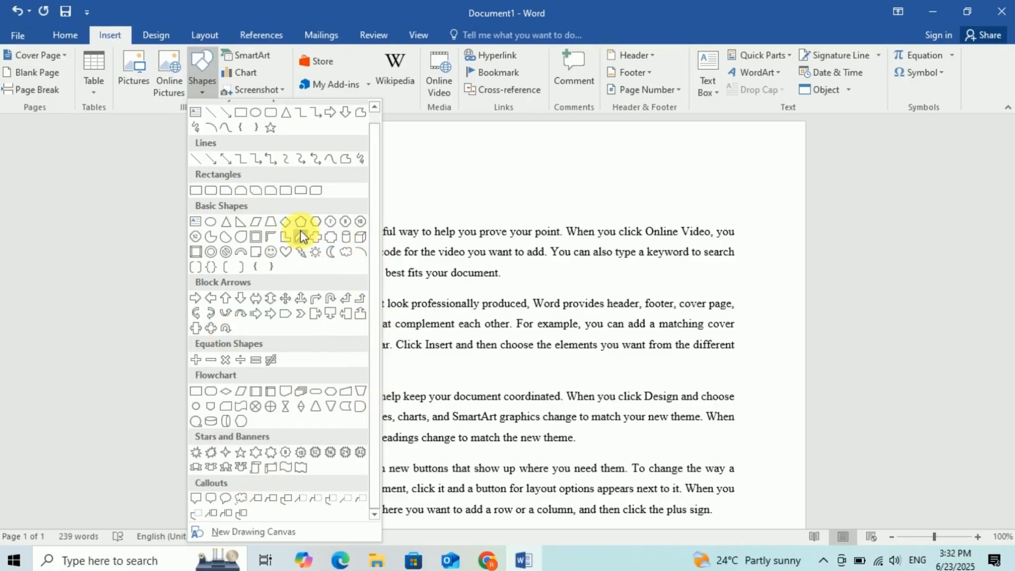
{"action": "left_click", "coordinate": [240, 114]}
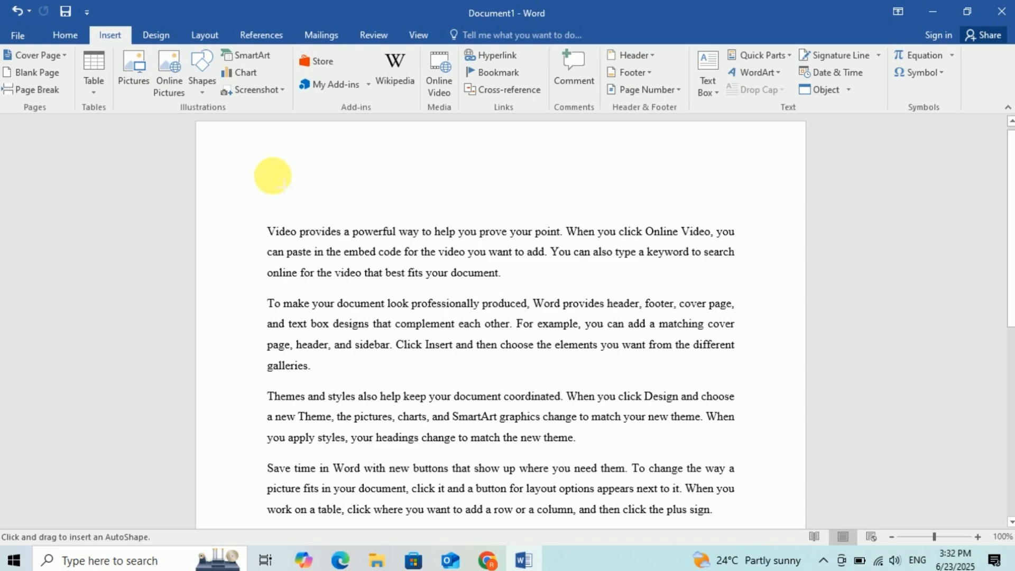
{"action": "left_click_drag", "start_coordinate": [271, 173], "coordinate": [425, 221]}
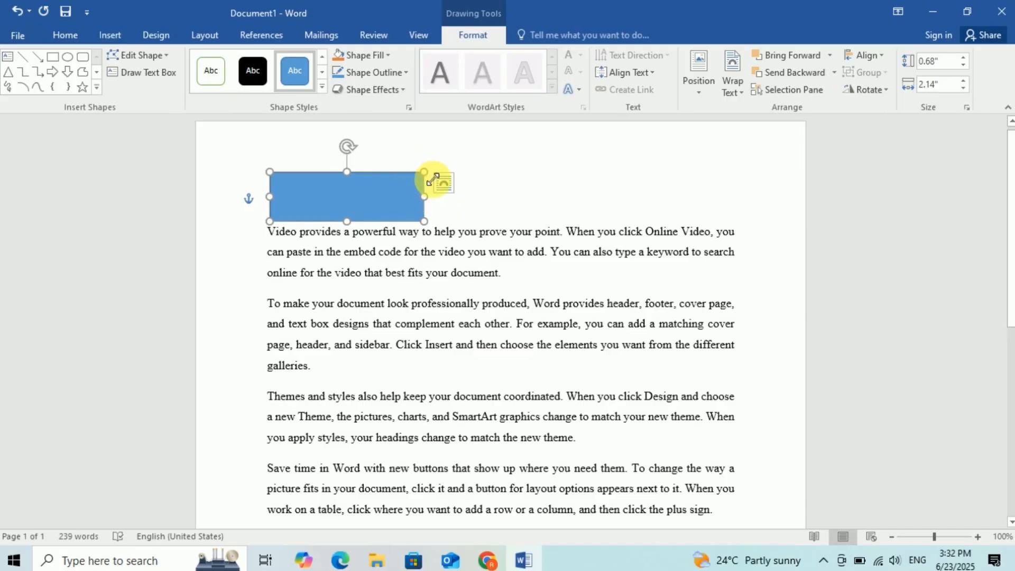
{"action": "mouse_move", "coordinate": [424, 172]}
{"action": "left_mouse_down"}
{"action": "mouse_move", "coordinate": [384, 193]}
{"action": "mouse_move", "coordinate": [410, 164]}
{"action": "left_mouse_up"}
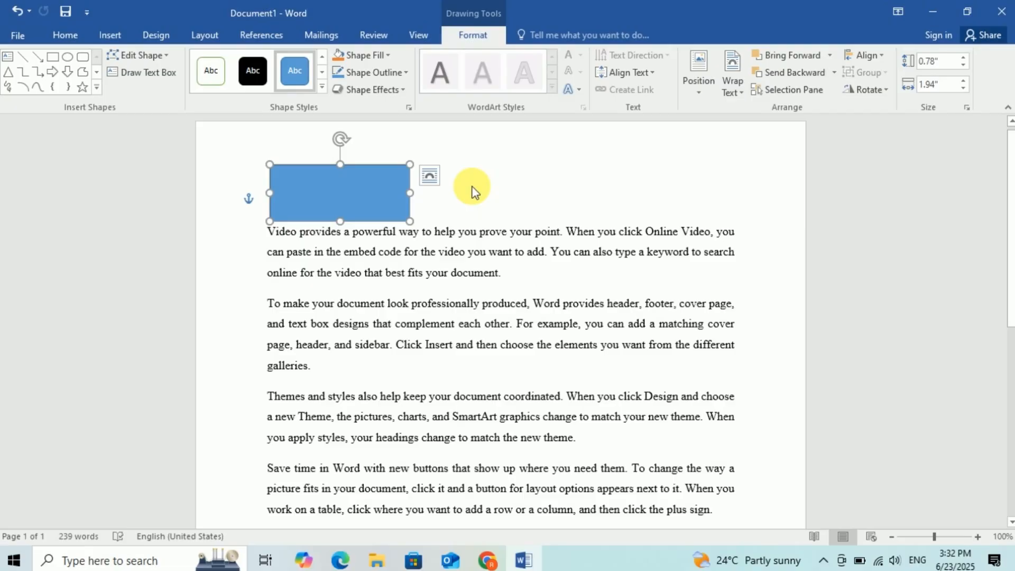
{"action": "left_click", "coordinate": [471, 189]}
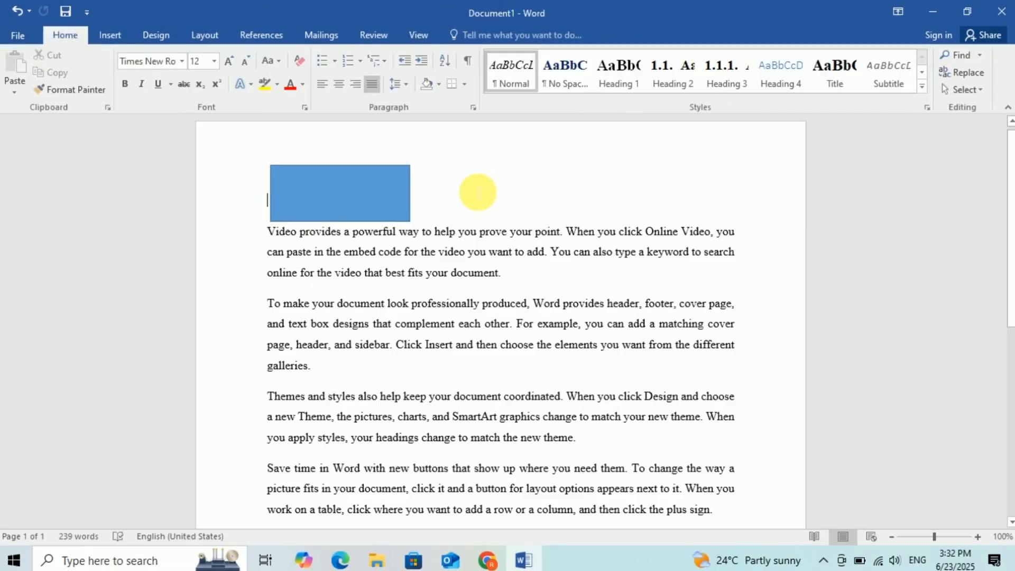
Add the text "fghffh" inside the rectangle
{"action": "left_click", "coordinate": [334, 209]}
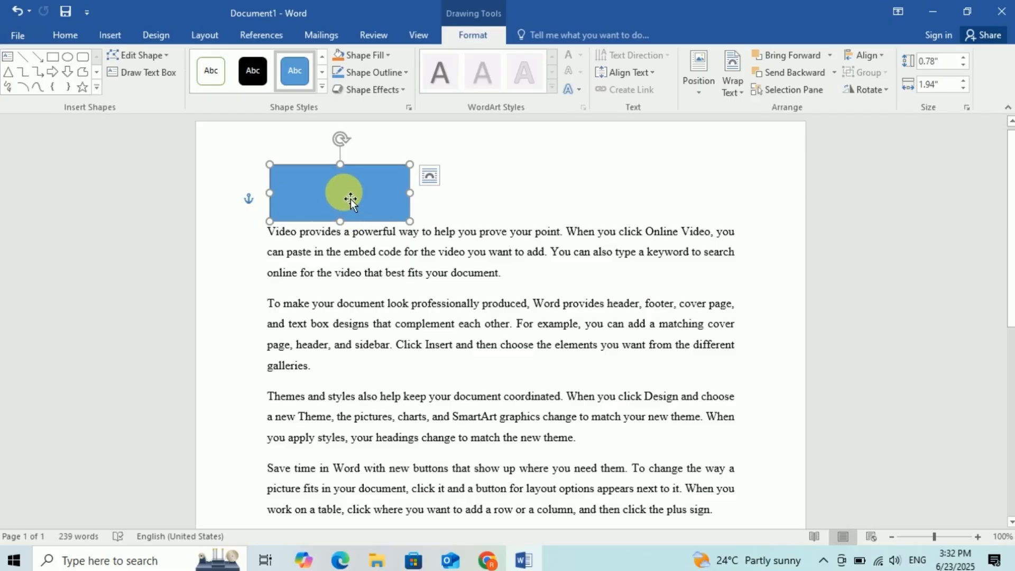
{"action": "right_click", "coordinate": [349, 199]}
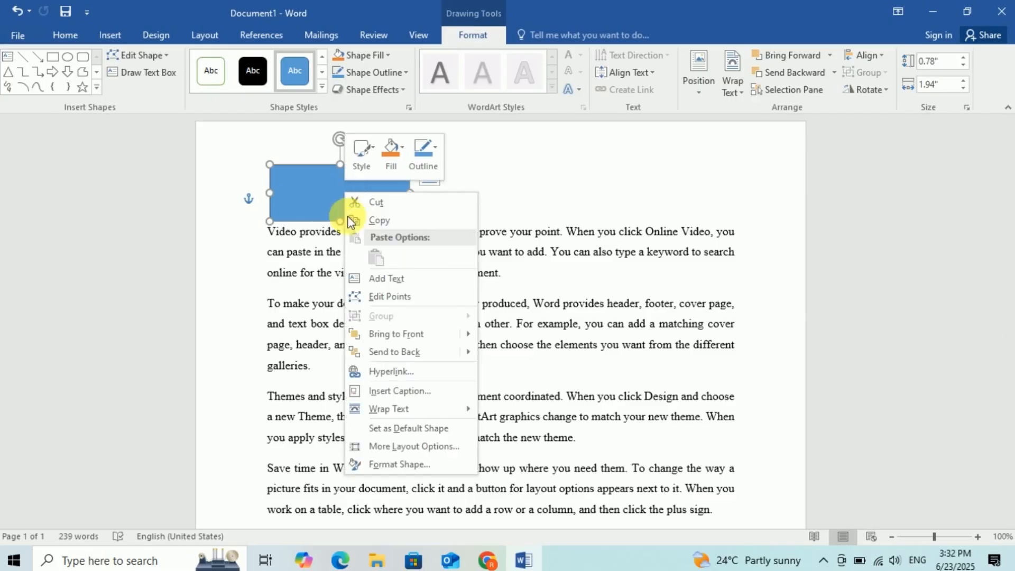
{"action": "left_click", "coordinate": [401, 280]}
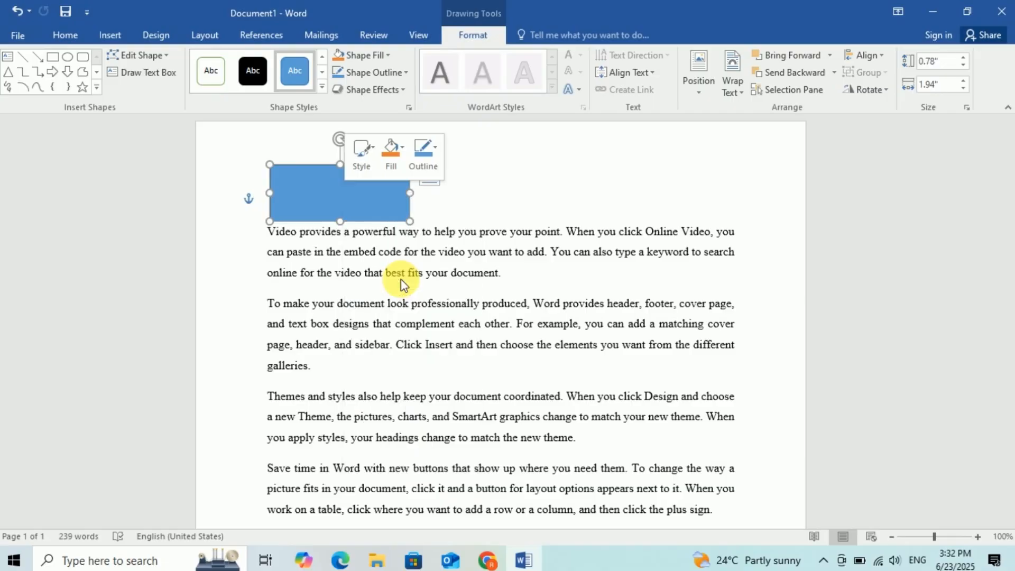
{"action": "type", "text": "fghffh"}
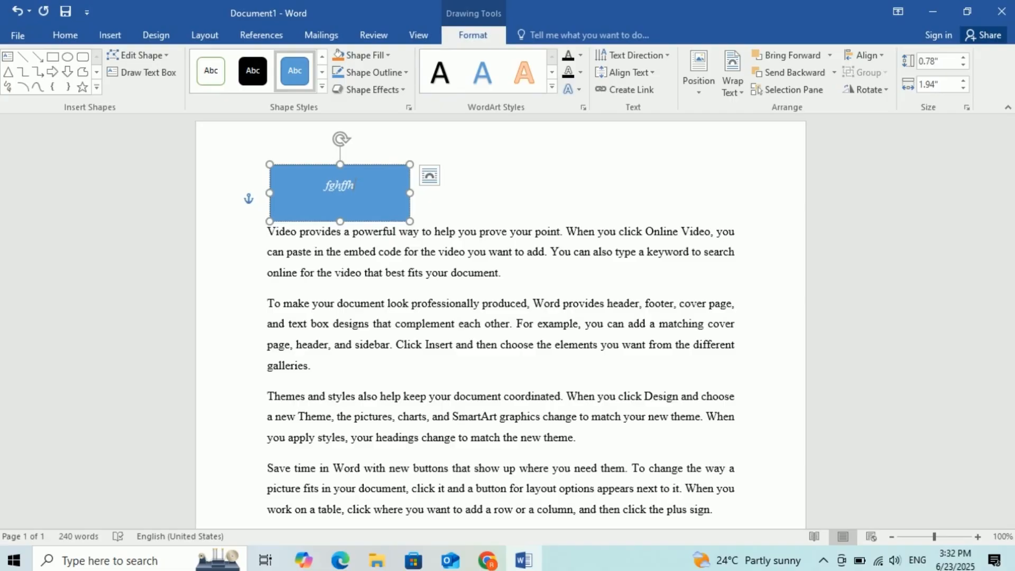
Try the black filled shape style on the rectangle, settle on the white style with a green outline, and deselect the shape
{"action": "left_click", "coordinate": [239, 85]}
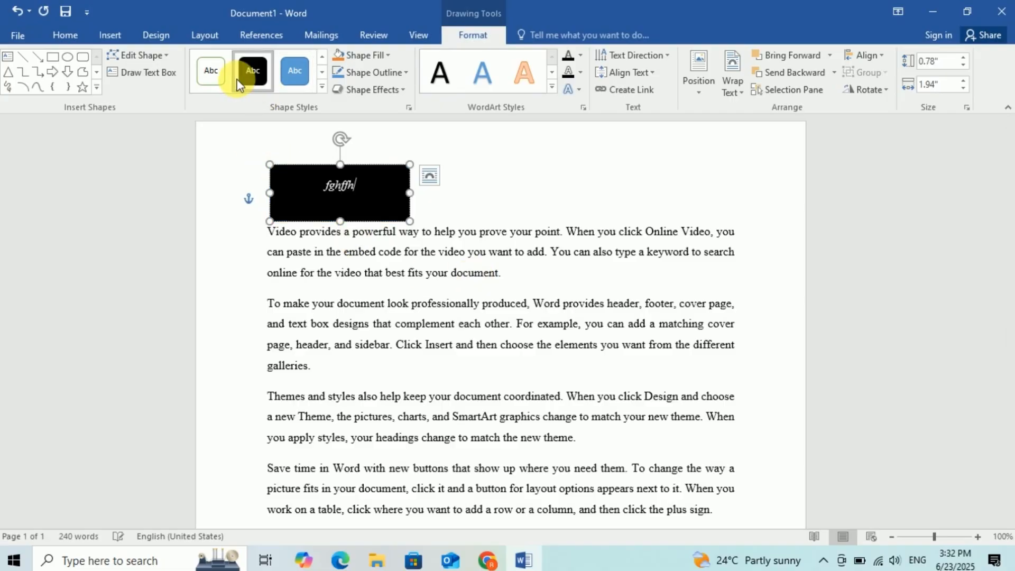
{"action": "left_click", "coordinate": [219, 76]}
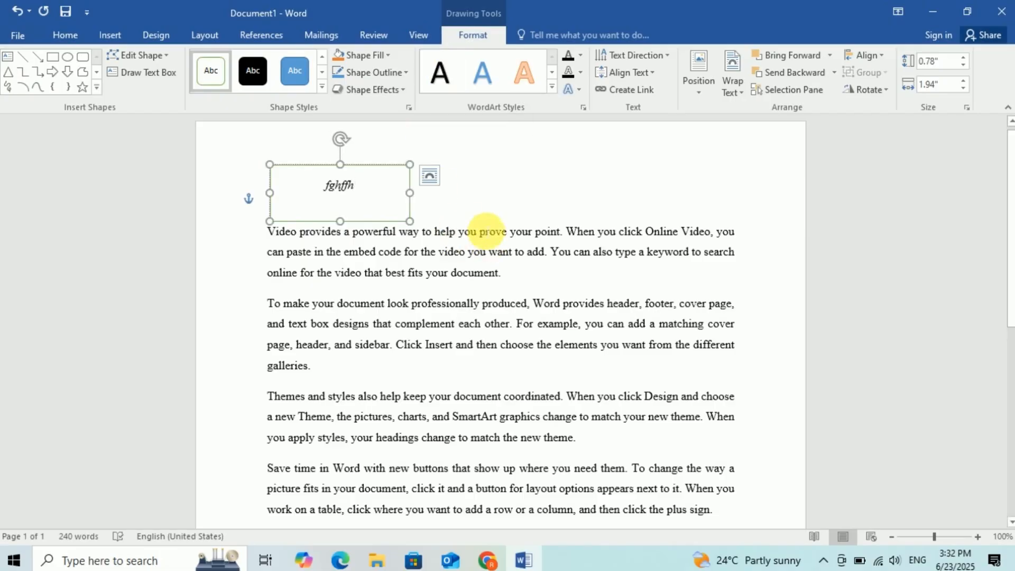
{"action": "left_click", "coordinate": [487, 188]}
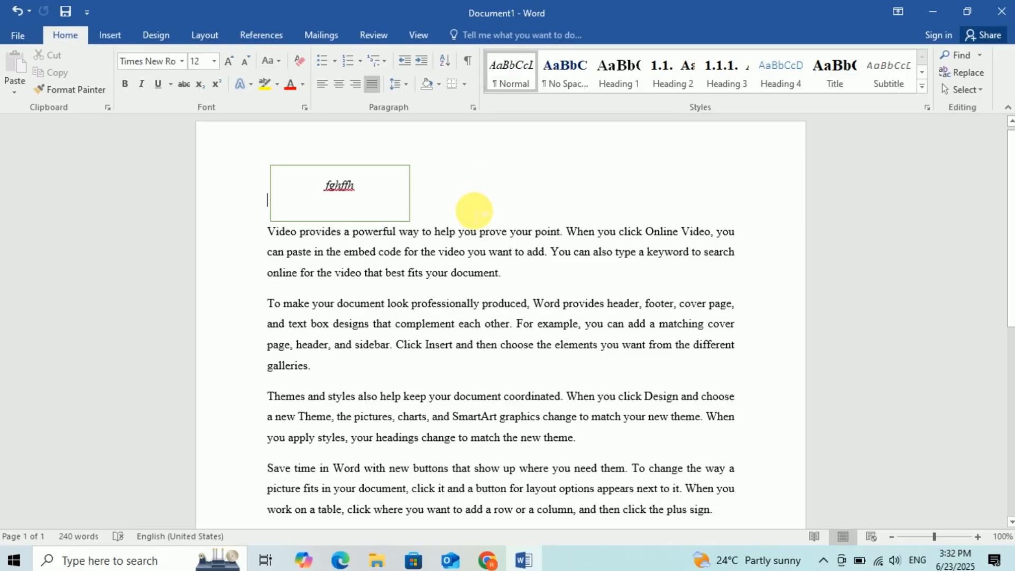
Add two blank lines above the rectangle and draw a nearly horizontal arrow about 1.88" wide in that space
{"action": "key", "text": "Return"}
{"action": "key", "text": "Return"}
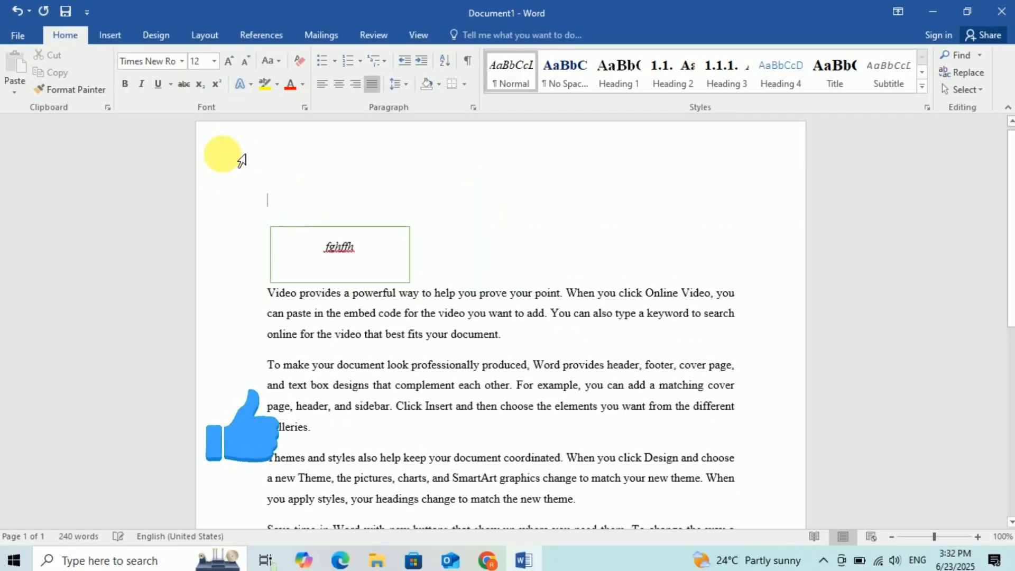
{"action": "left_click", "coordinate": [108, 32]}
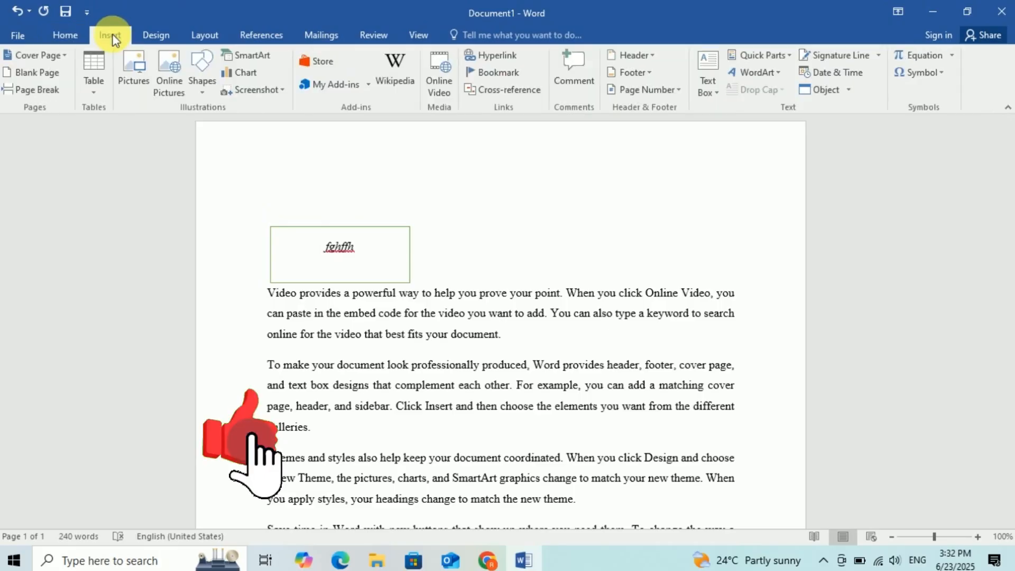
{"action": "left_click", "coordinate": [201, 85]}
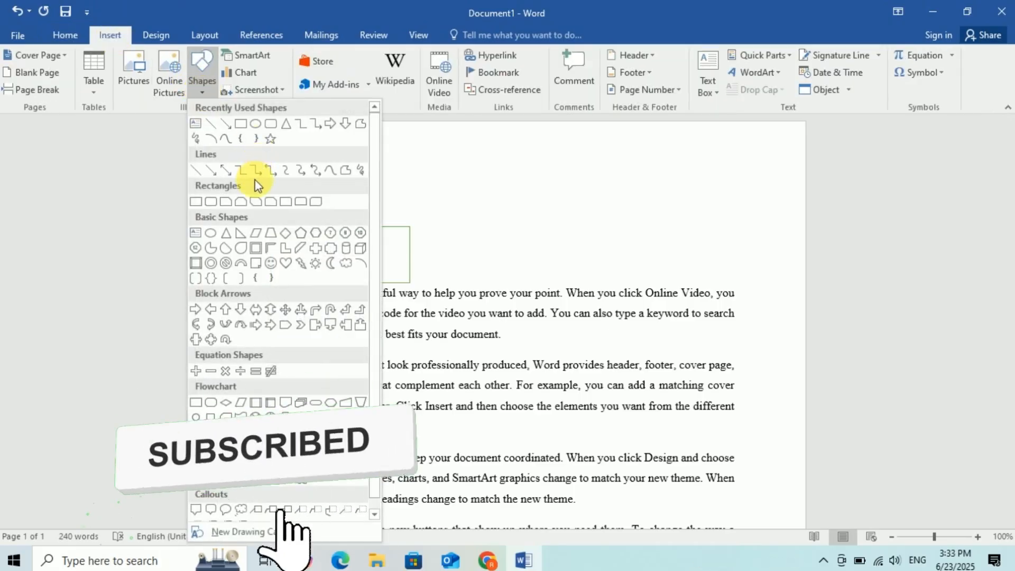
{"action": "left_click", "coordinate": [216, 170]}
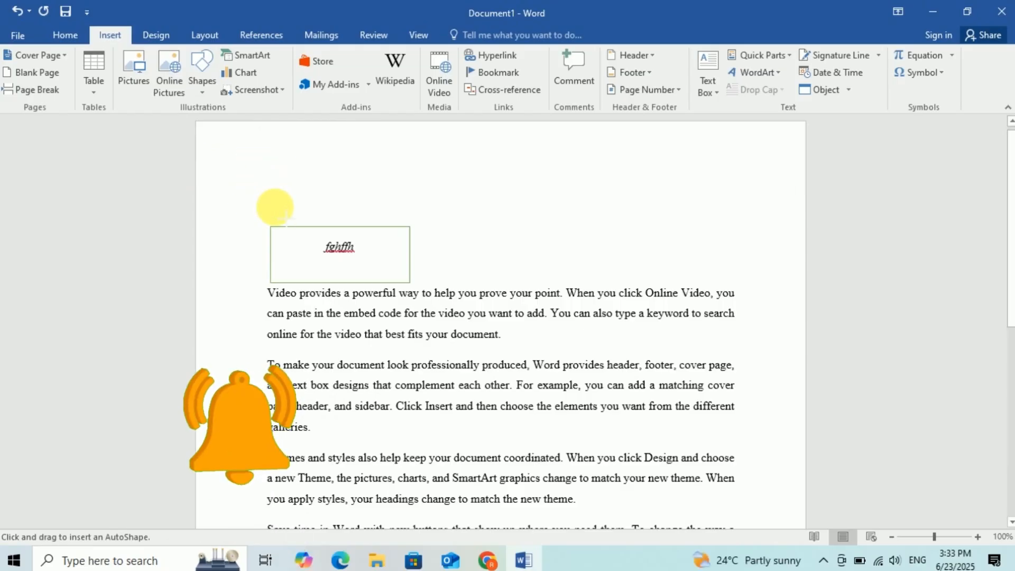
{"action": "mouse_move", "coordinate": [275, 207]}
{"action": "left_mouse_down"}
{"action": "mouse_move", "coordinate": [403, 216]}
{"action": "mouse_move", "coordinate": [410, 205]}
{"action": "mouse_move", "coordinate": [410, 214]}
{"action": "left_mouse_up"}
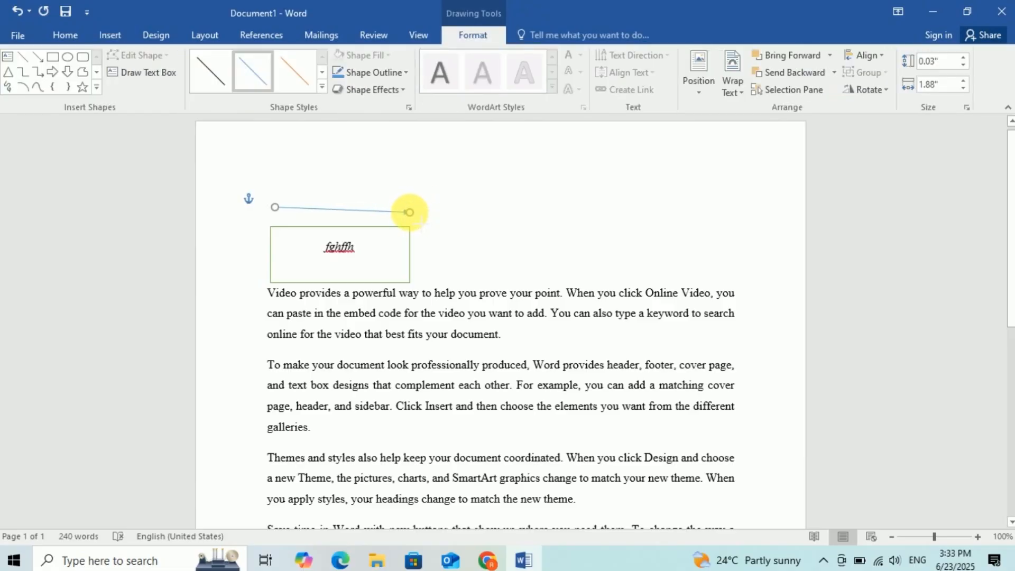
{"action": "left_click", "coordinate": [702, 91]}
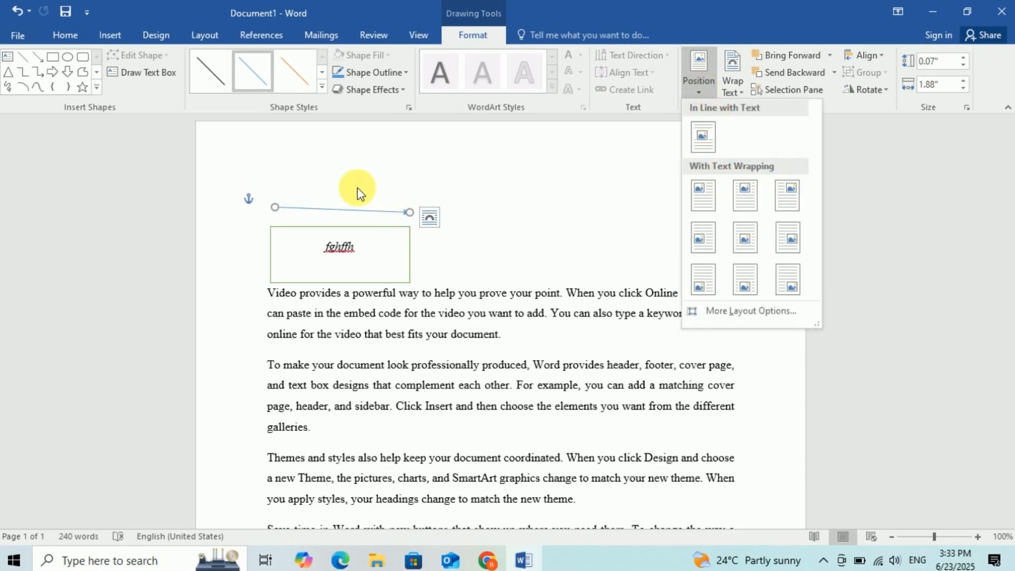
{"action": "key", "text": "Escape"}
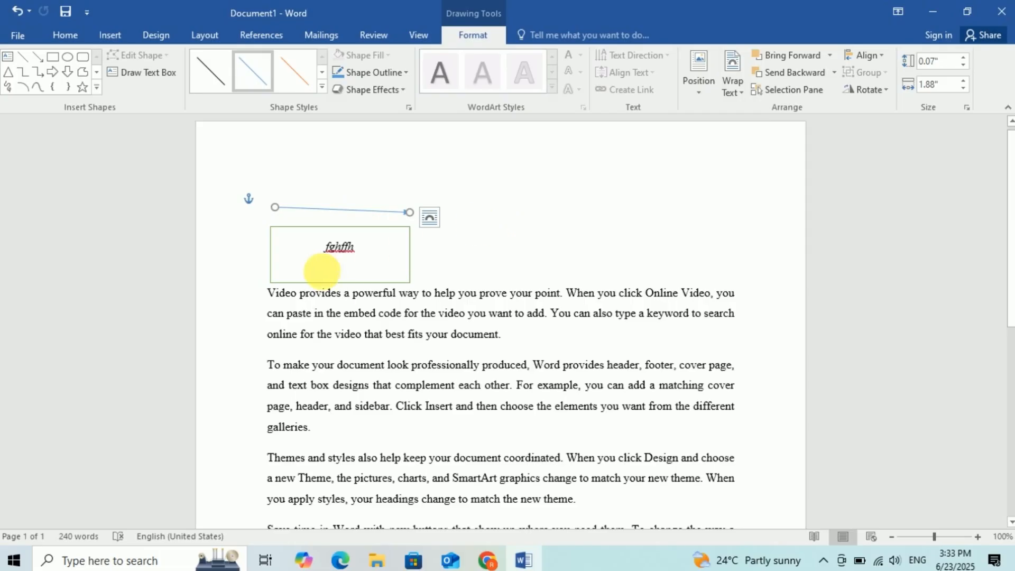
{"action": "left_click", "coordinate": [529, 270]}
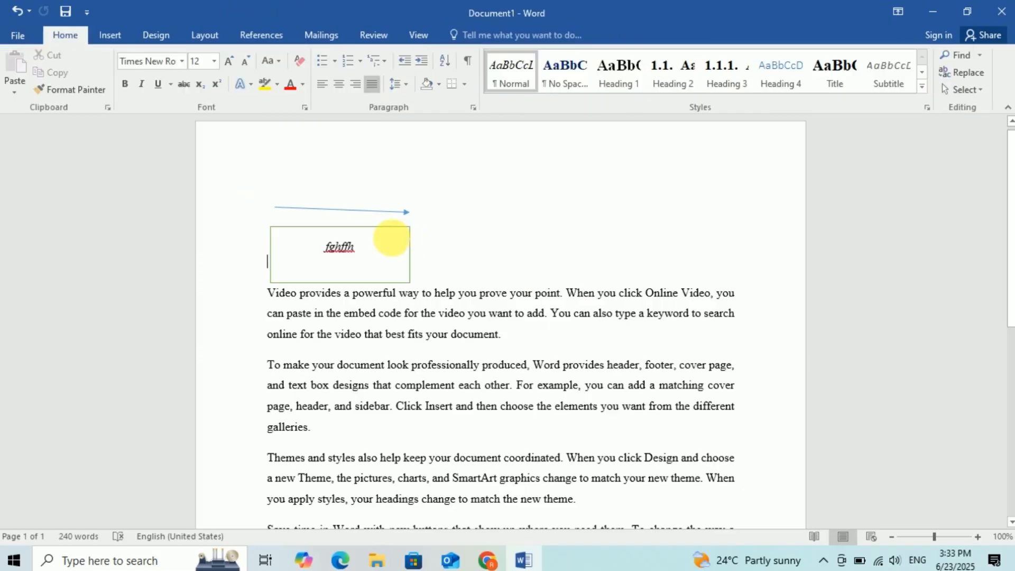
Delete the rectangle containing "fghffh" and the arrow above it
{"action": "left_click", "coordinate": [282, 238]}
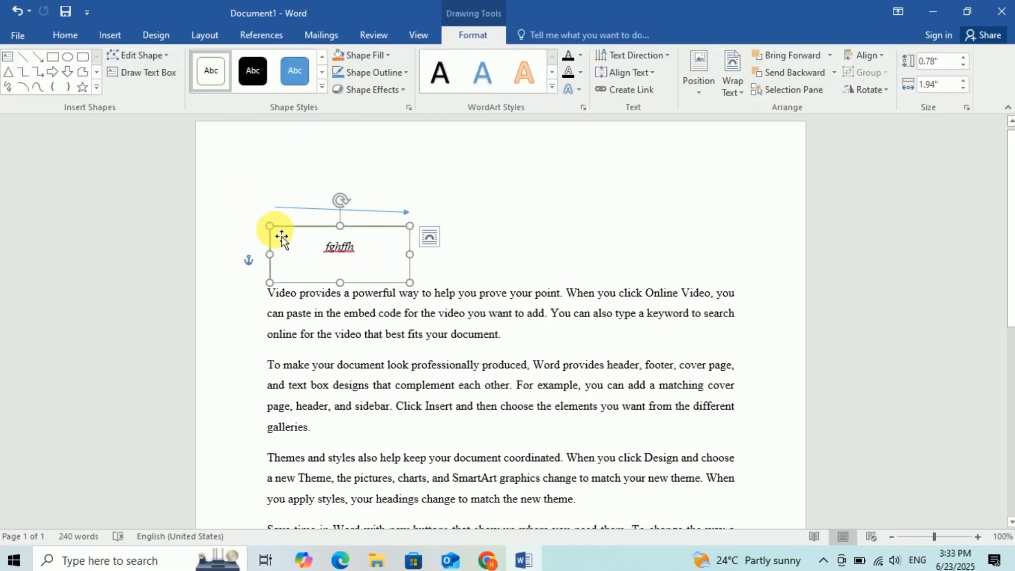
{"action": "key", "text": "Delete"}
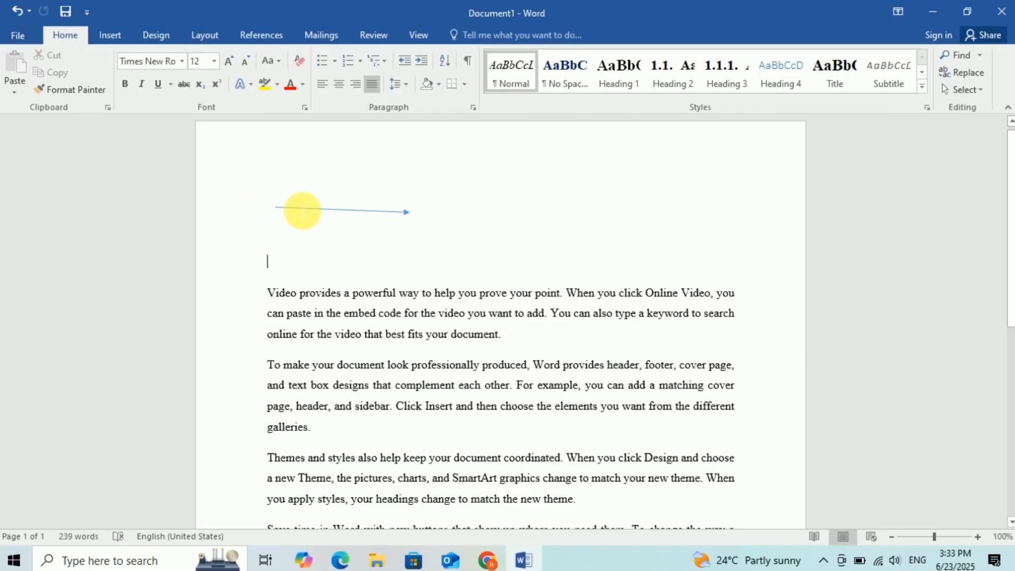
{"action": "left_click", "coordinate": [304, 217]}
{"action": "key", "text": "Delete"}
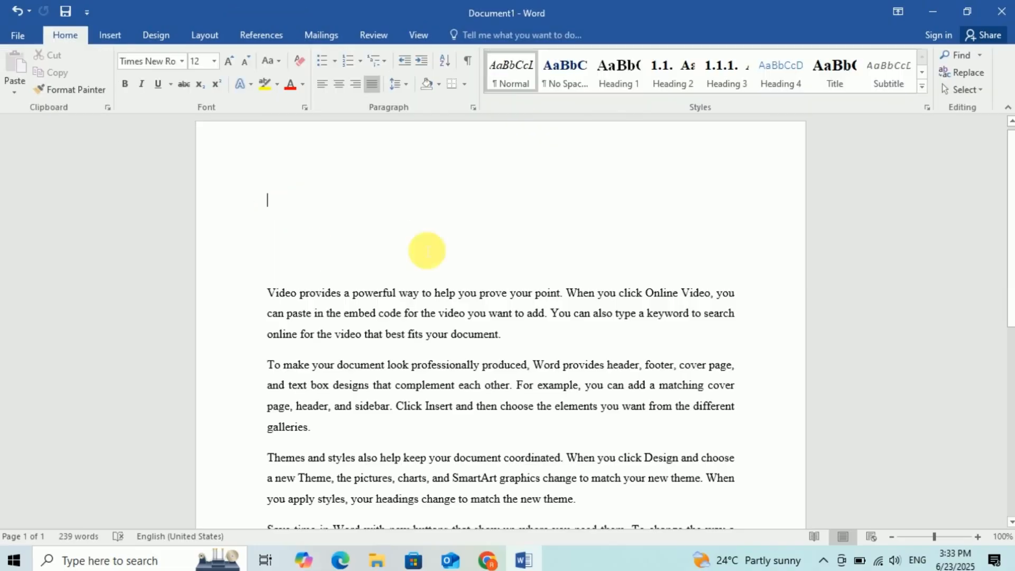
Add blank lines below the last paragraph until the insertion point is on a second page
{"action": "left_click_drag", "start_coordinate": [1006, 185], "coordinate": [795, 362]}
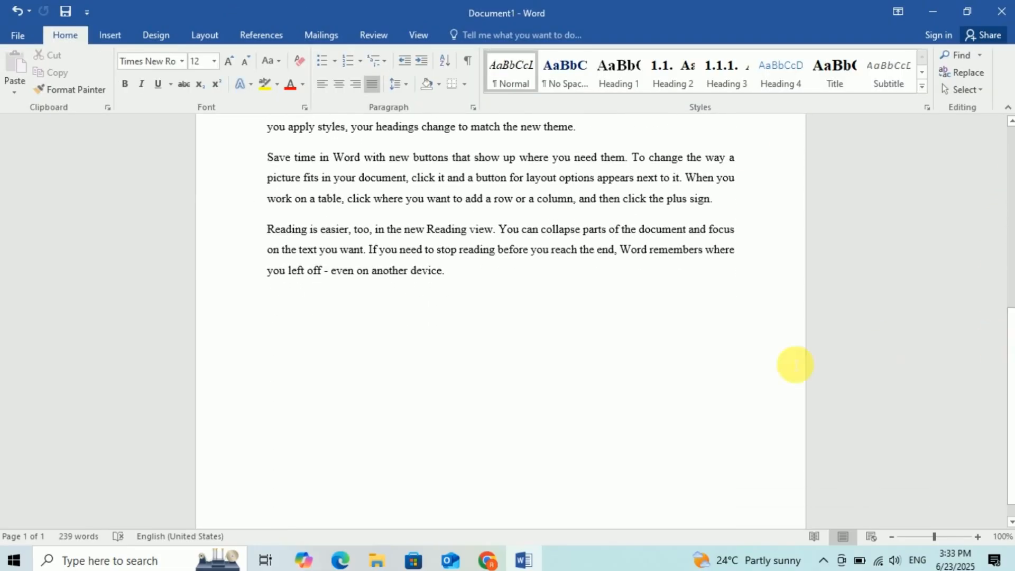
{"action": "left_click", "coordinate": [503, 298]}
{"action": "key", "text": "Return"}
{"action": "key", "text": "Return"}
{"action": "key", "text": "Return"}
{"action": "key", "text": "Return"}
{"action": "key", "text": "Return"}
{"action": "key", "text": "Return"}
{"action": "key", "text": "Return"}
{"action": "key", "text": "Return"}
{"action": "key", "text": "Return"}
{"action": "key", "text": "Return"}
{"action": "key", "text": "Return"}
{"action": "key", "text": "Return"}
{"action": "key", "text": "Return"}
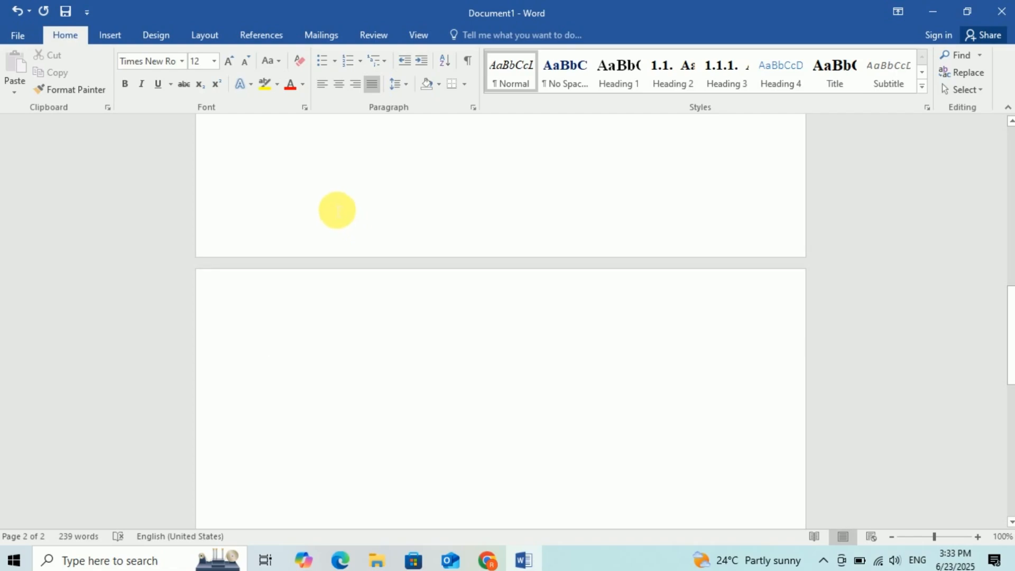
Browse the available chart types and insert a standard pie chart on the second page
{"action": "left_click", "coordinate": [110, 37]}
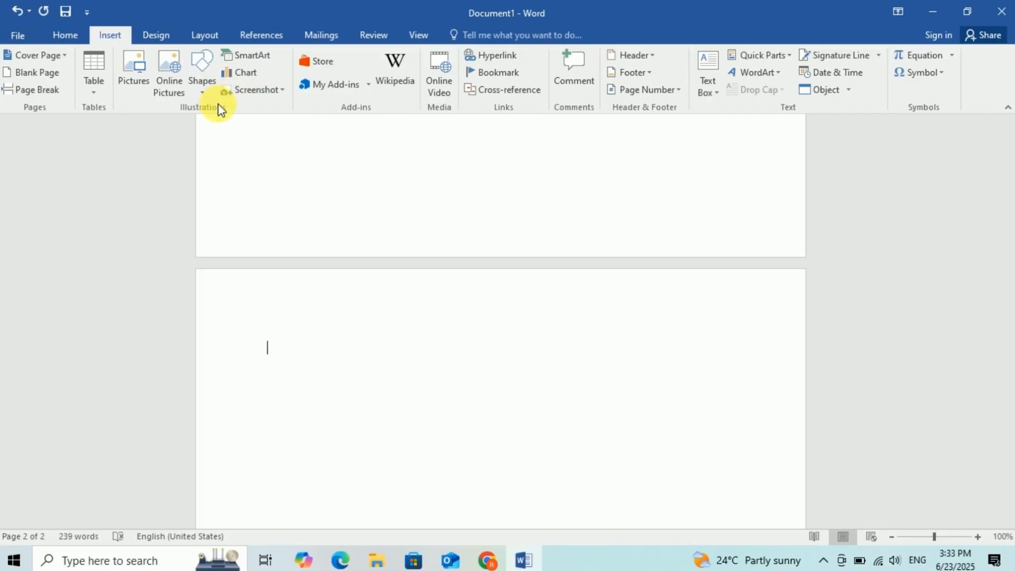
{"action": "left_click", "coordinate": [243, 72]}
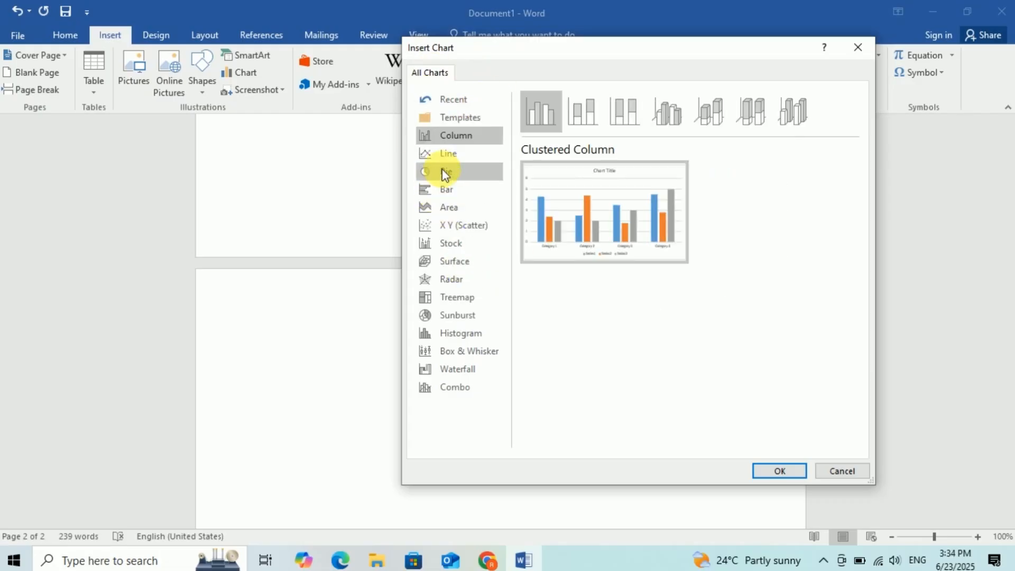
{"action": "left_click", "coordinate": [448, 389]}
{"action": "left_click", "coordinate": [453, 368]}
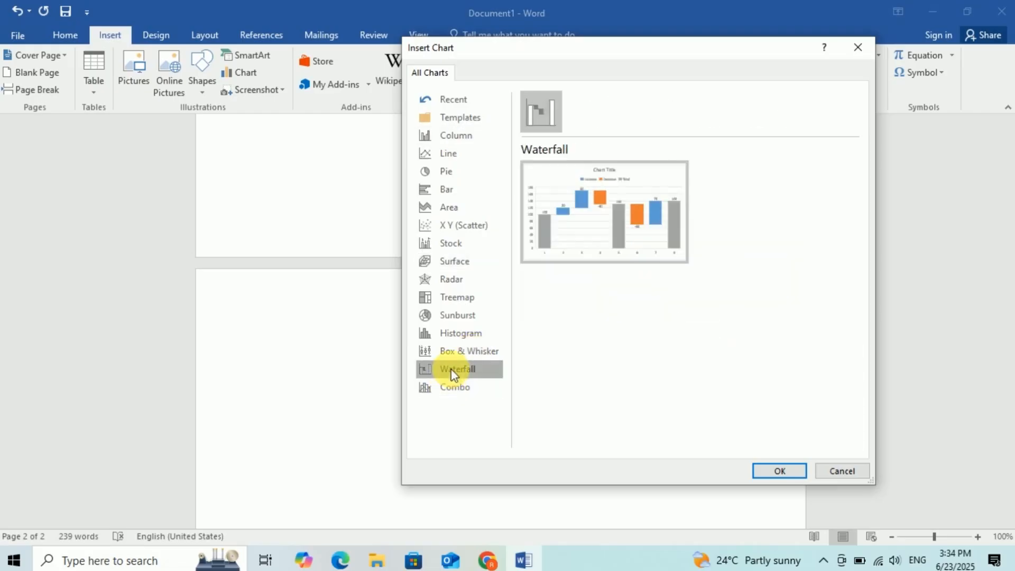
{"action": "left_click", "coordinate": [455, 350]}
{"action": "left_click", "coordinate": [452, 333]}
{"action": "left_click", "coordinate": [445, 314]}
{"action": "left_click", "coordinate": [444, 280]}
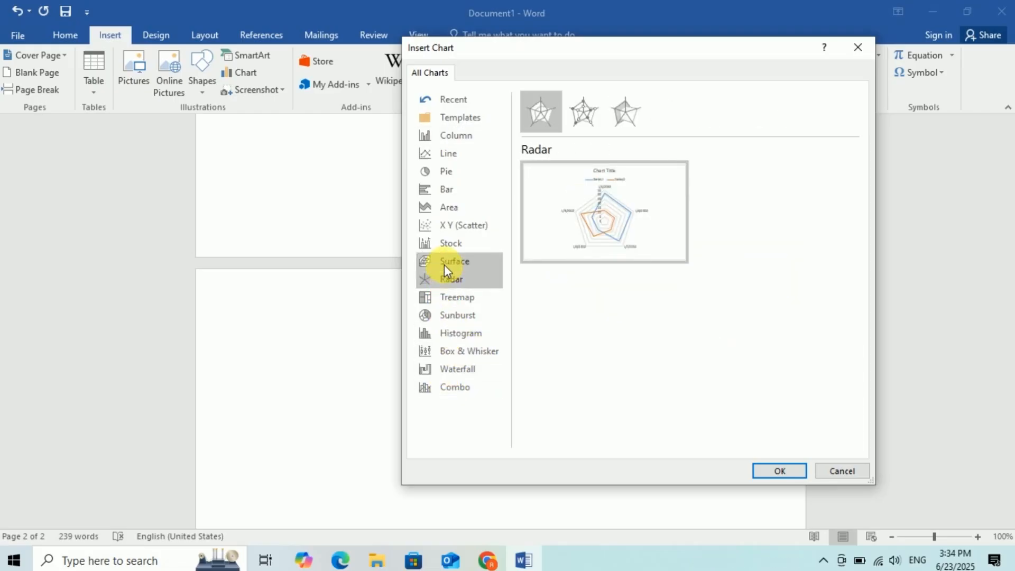
{"action": "left_click", "coordinate": [427, 262]}
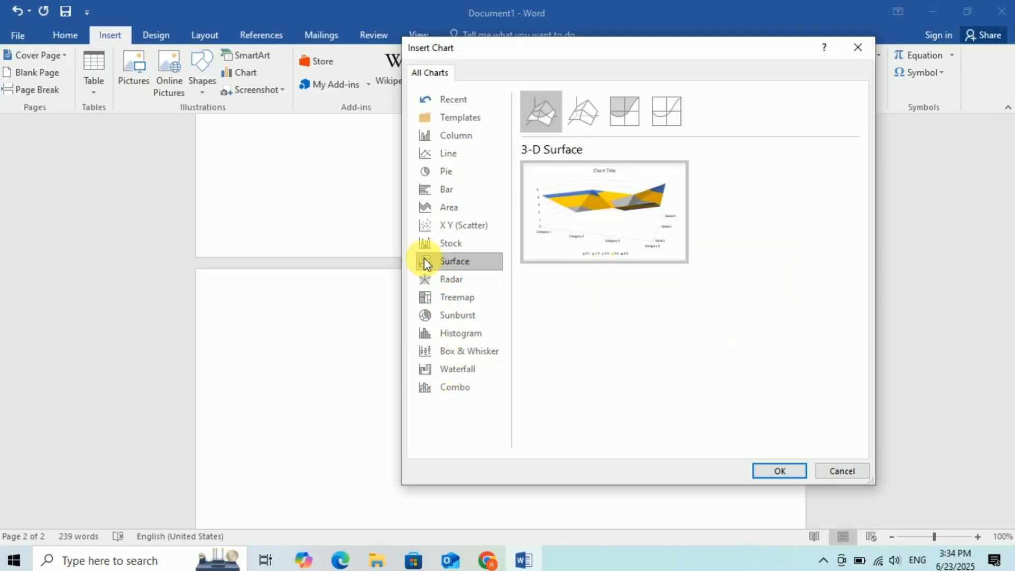
{"action": "left_click", "coordinate": [444, 173]}
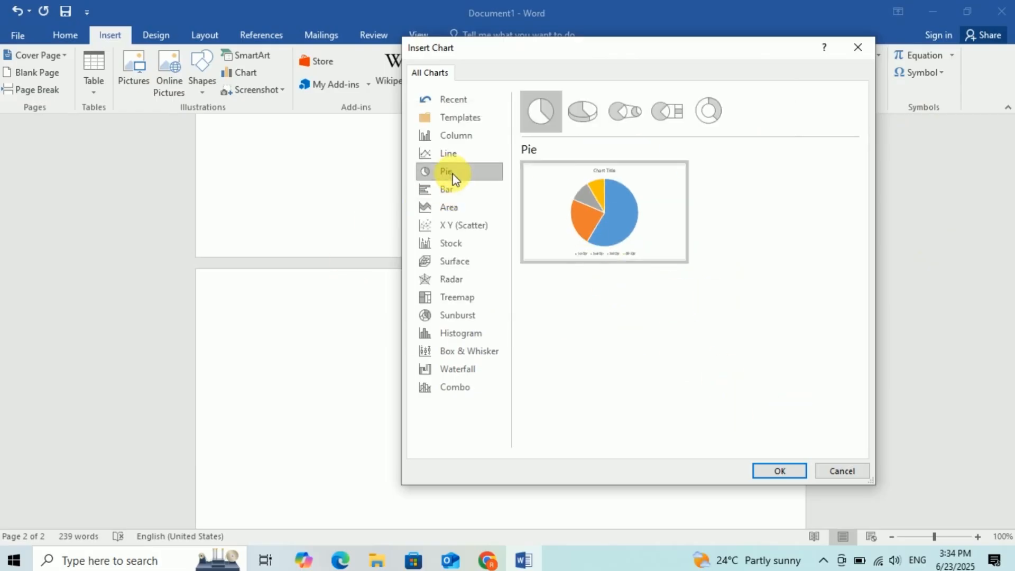
{"action": "left_click", "coordinate": [780, 471]}
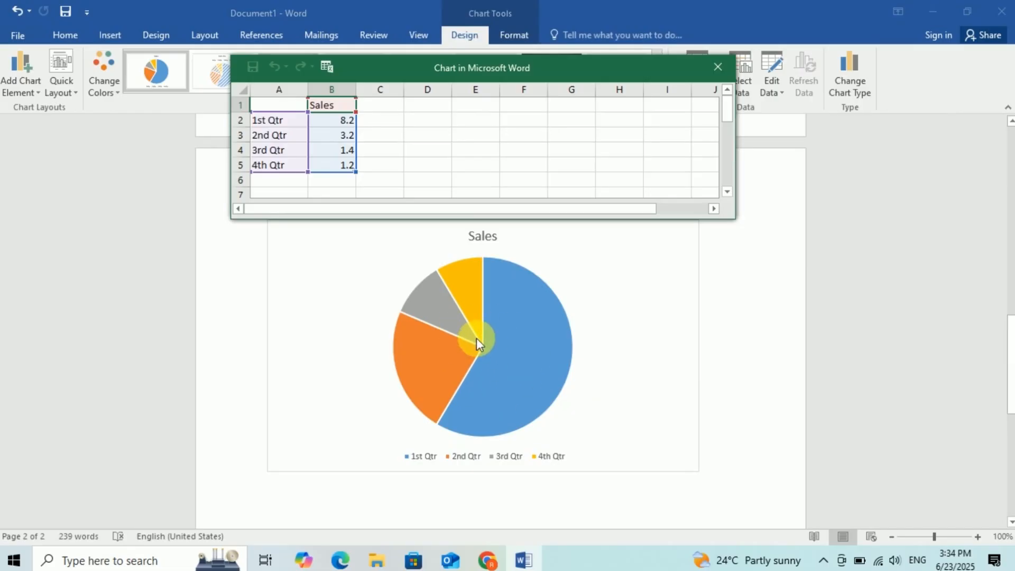
Rename the pie chart's four categories in its data sheet as first, second, third and fourth
{"action": "left_click_drag", "start_coordinate": [407, 65], "coordinate": [411, 181]}
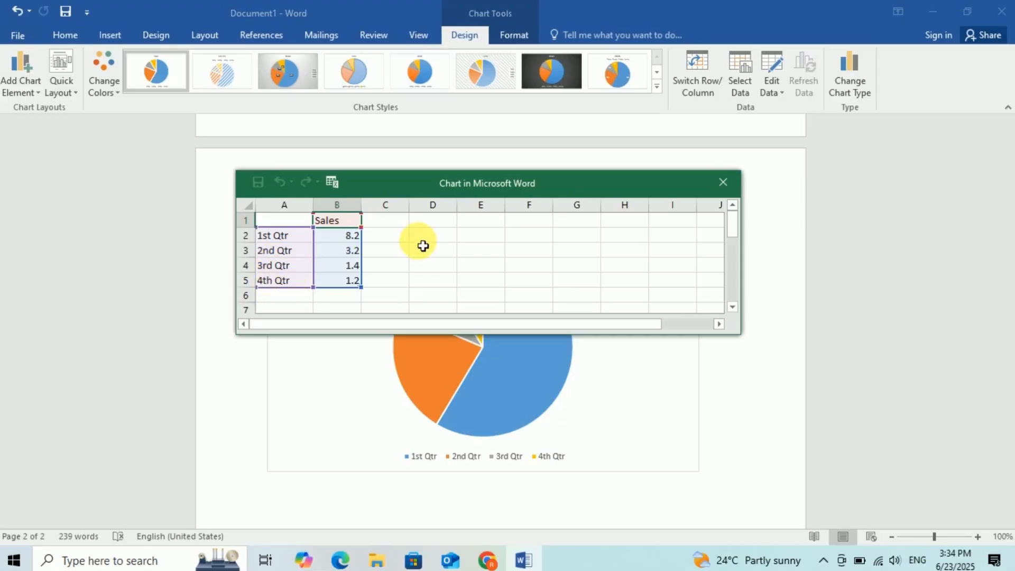
{"action": "left_click", "coordinate": [280, 240]}
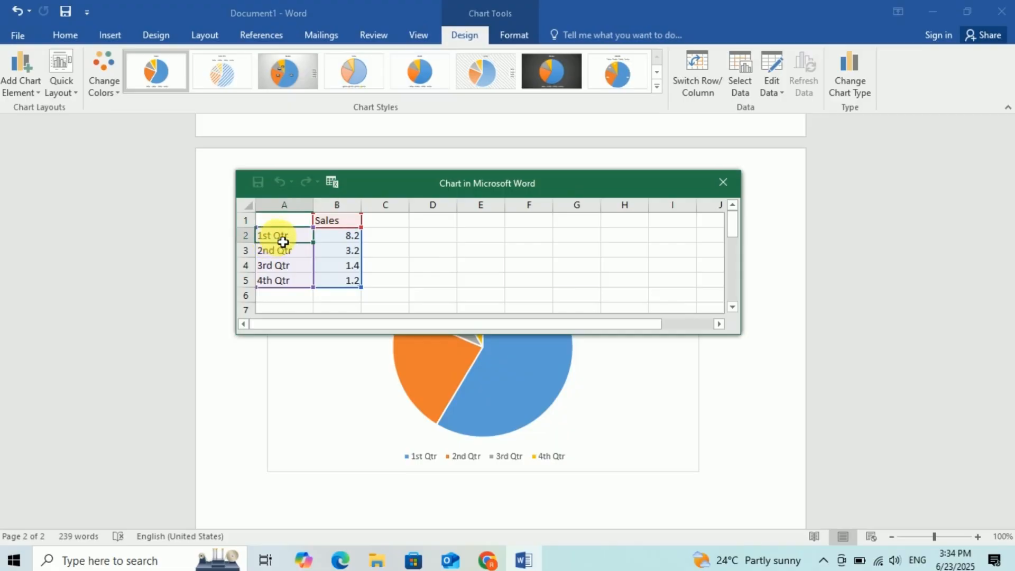
{"action": "type", "text": "first"}
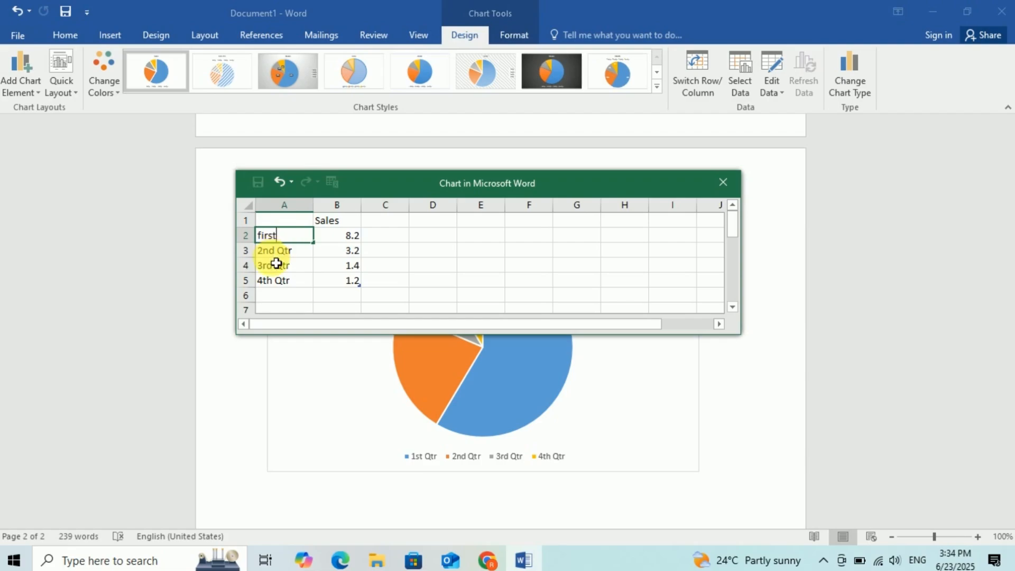
{"action": "left_click", "coordinate": [279, 251]}
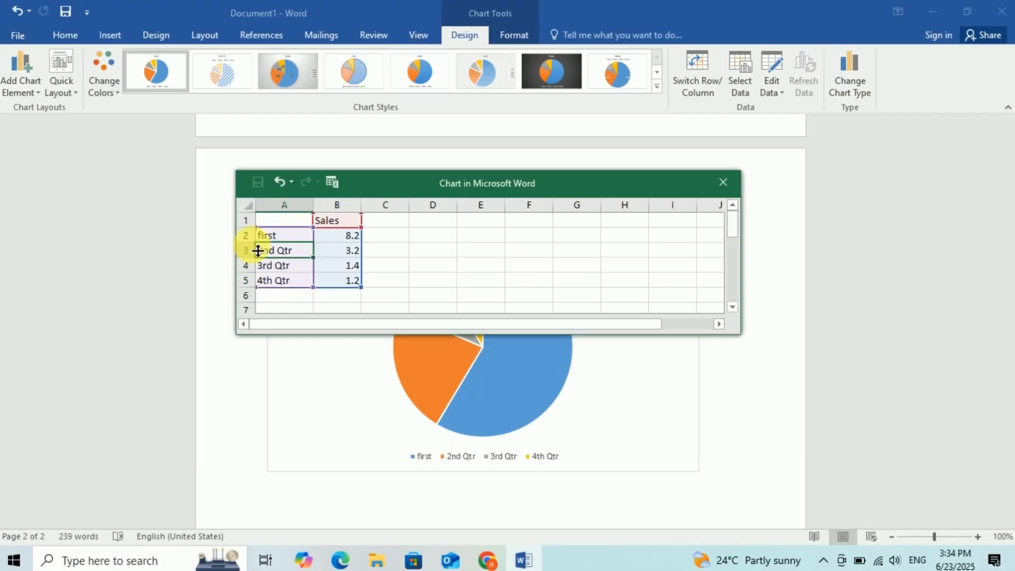
{"action": "type", "text": "second"}
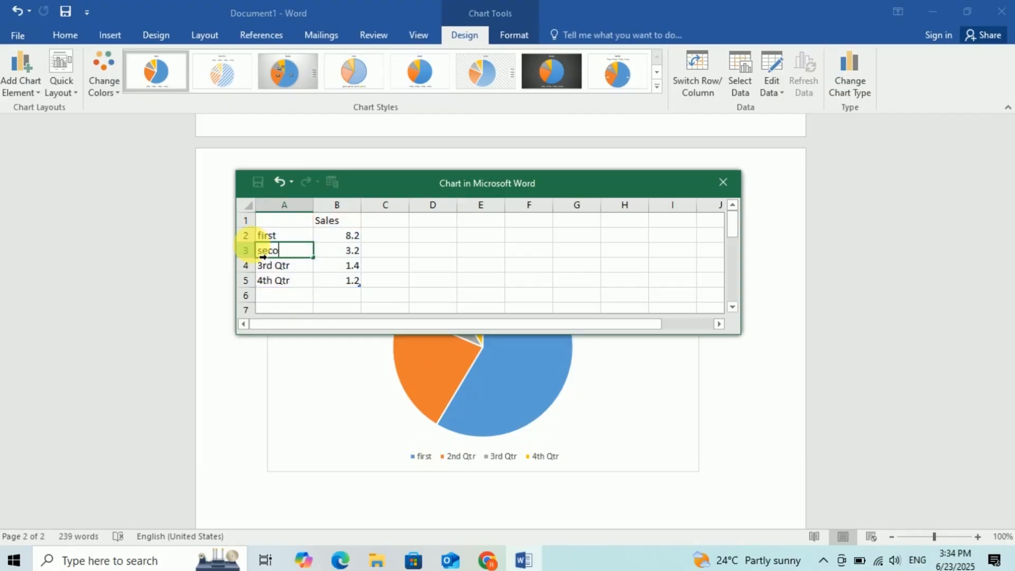
{"action": "key", "text": "Return"}
{"action": "type", "text": "third"}
{"action": "key", "text": "Return"}
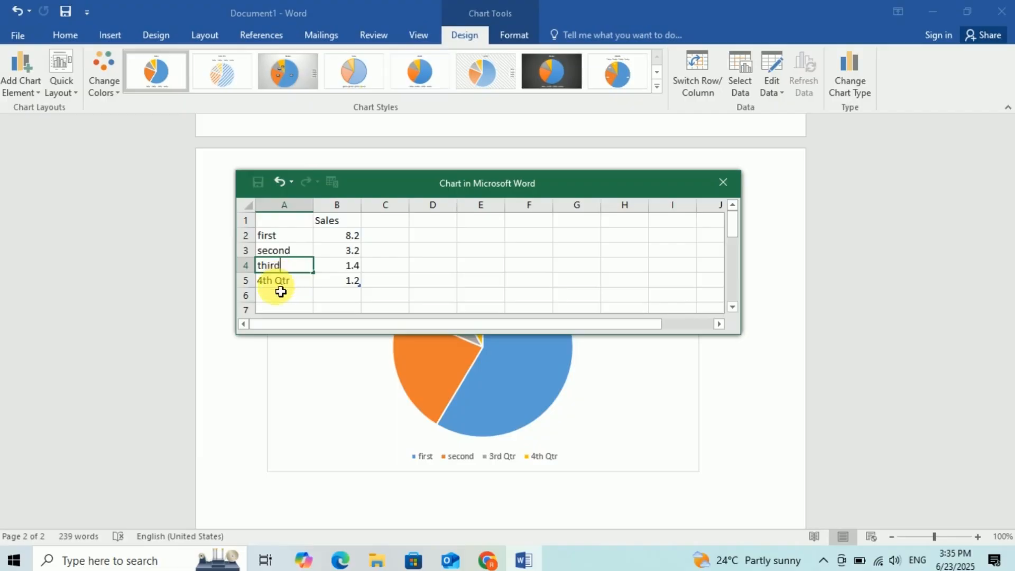
{"action": "type", "text": "fourth"}
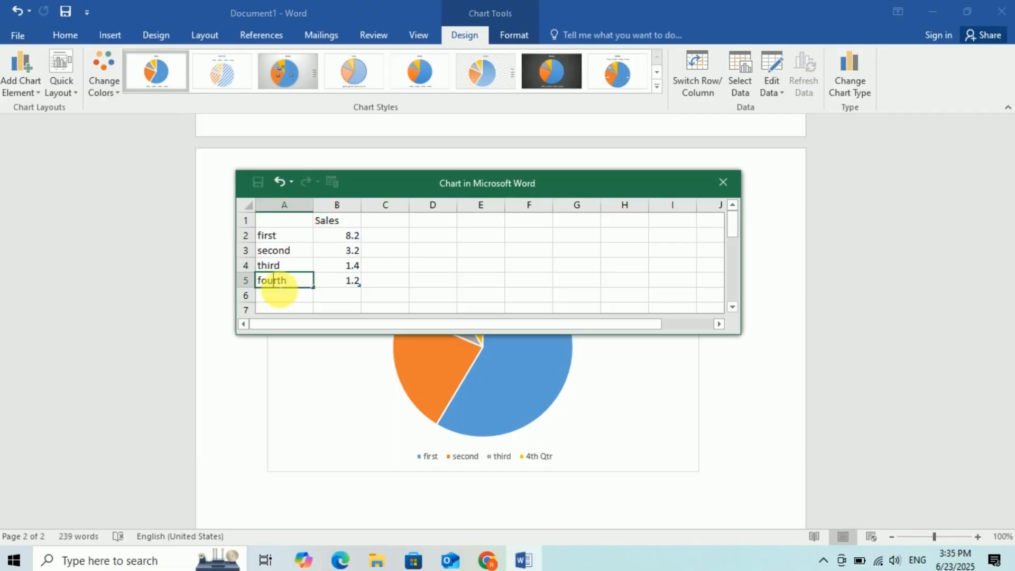
Set the Sales value of the fourth category to 10 in the chart's data sheet
{"action": "left_click", "coordinate": [342, 285]}
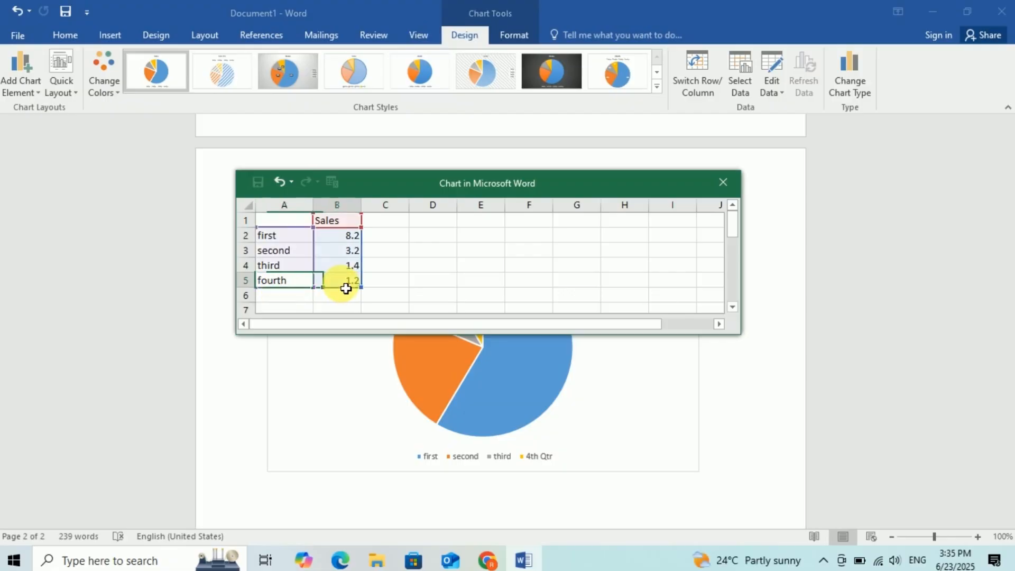
{"action": "left_click", "coordinate": [343, 237]}
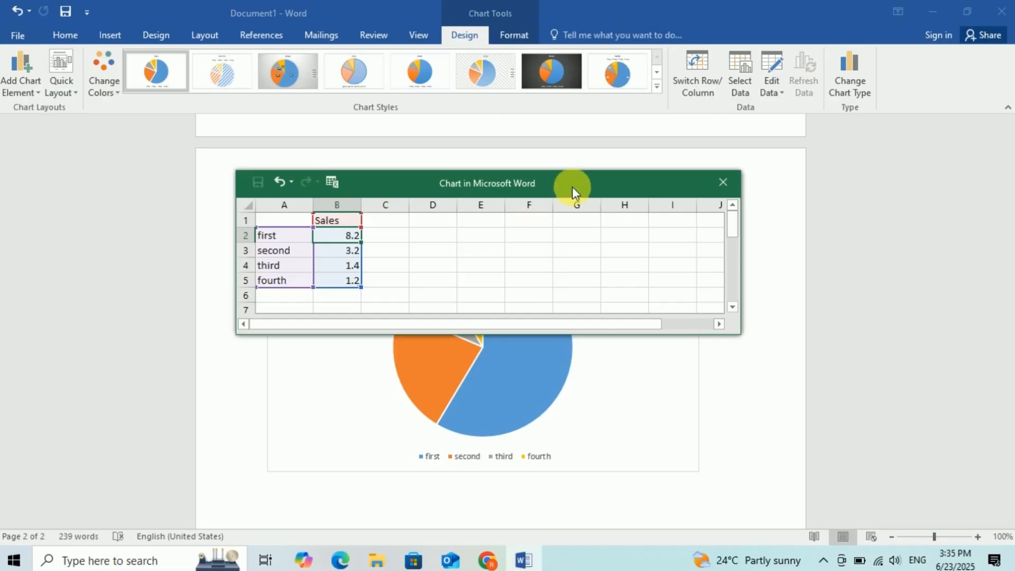
{"action": "left_click_drag", "start_coordinate": [574, 193], "coordinate": [615, 152]}
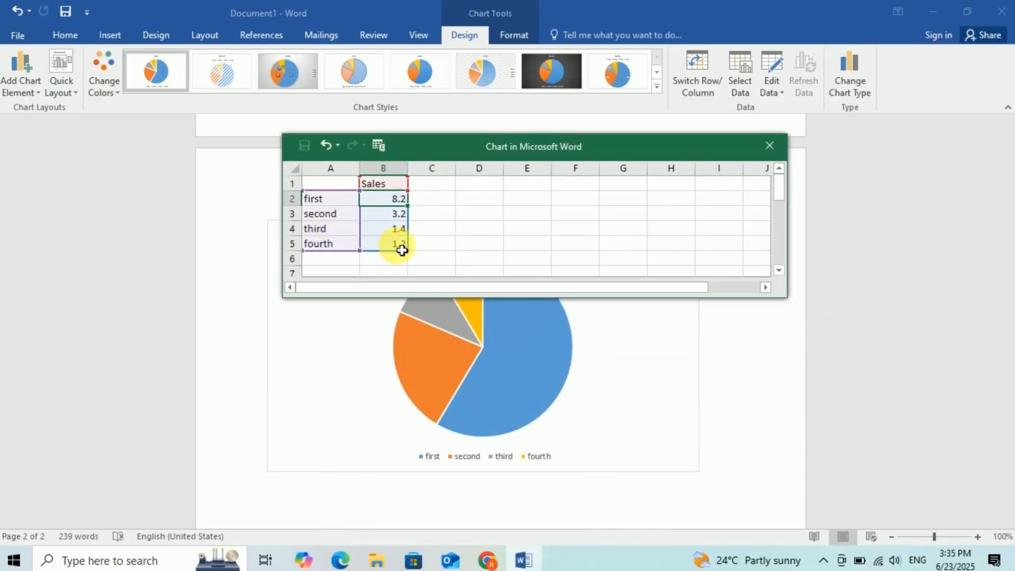
{"action": "left_click", "coordinate": [401, 250]}
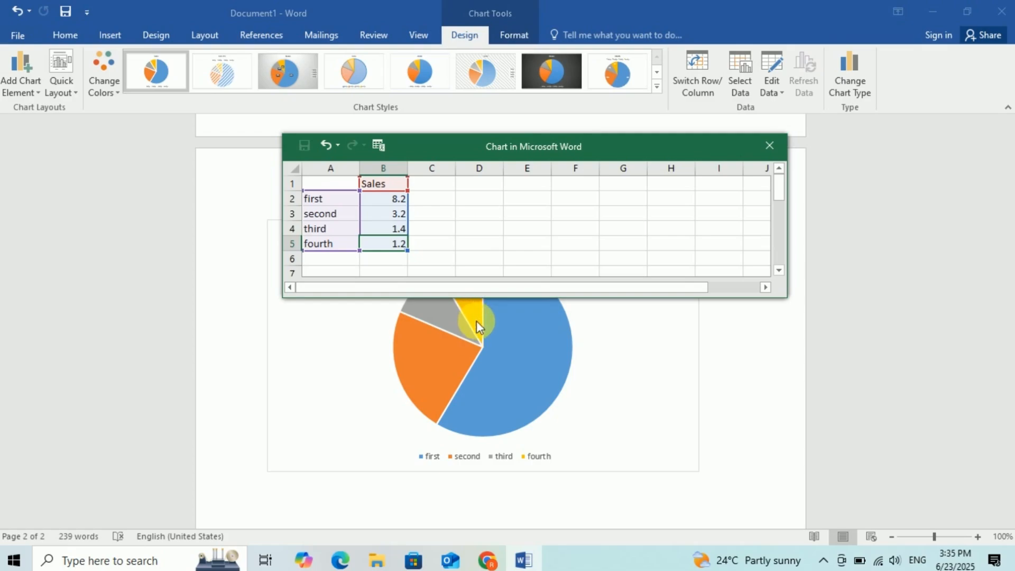
{"action": "type", "text": "10"}
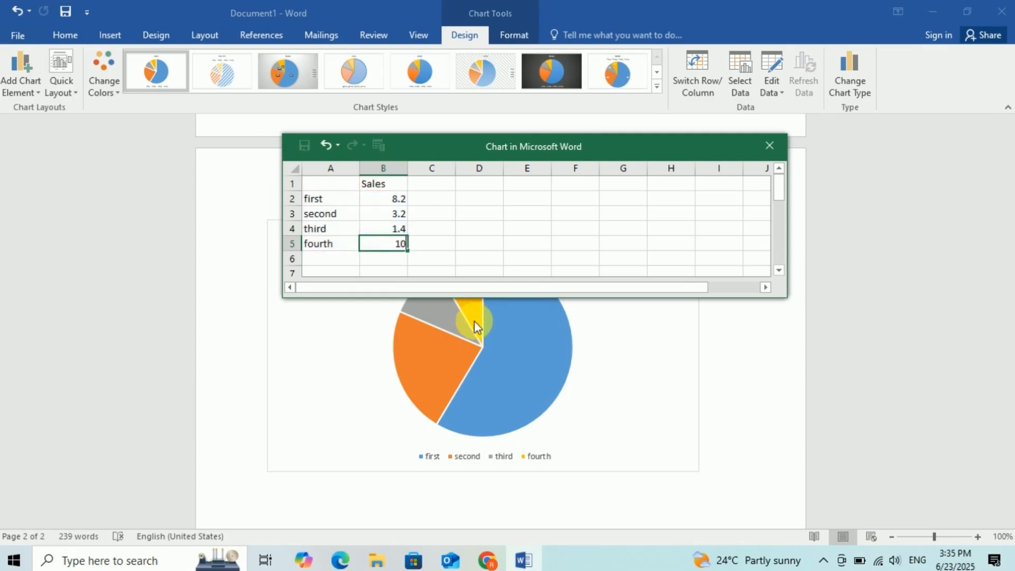
{"action": "left_click", "coordinate": [396, 213]}
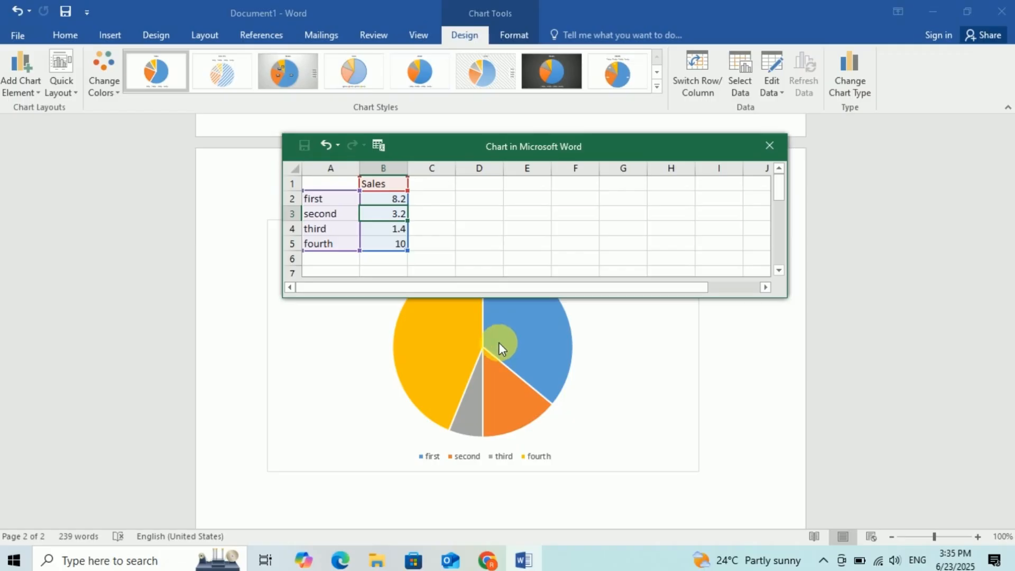
Apply chart Style 8 to the pie chart and close its data sheet
{"action": "left_click", "coordinate": [284, 72]}
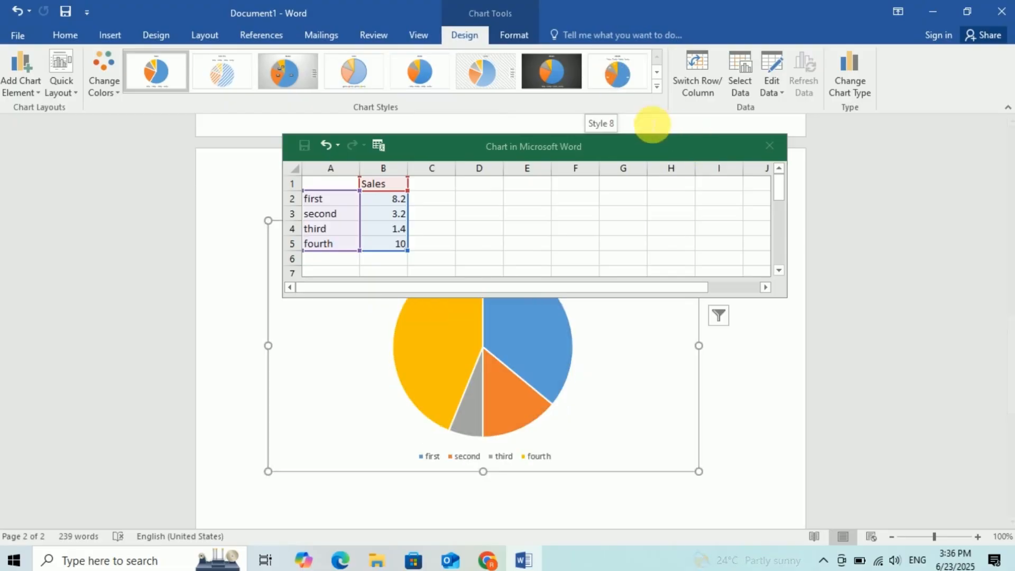
{"action": "left_click", "coordinate": [643, 139]}
{"action": "left_click_drag", "start_coordinate": [643, 174], "coordinate": [717, 323]}
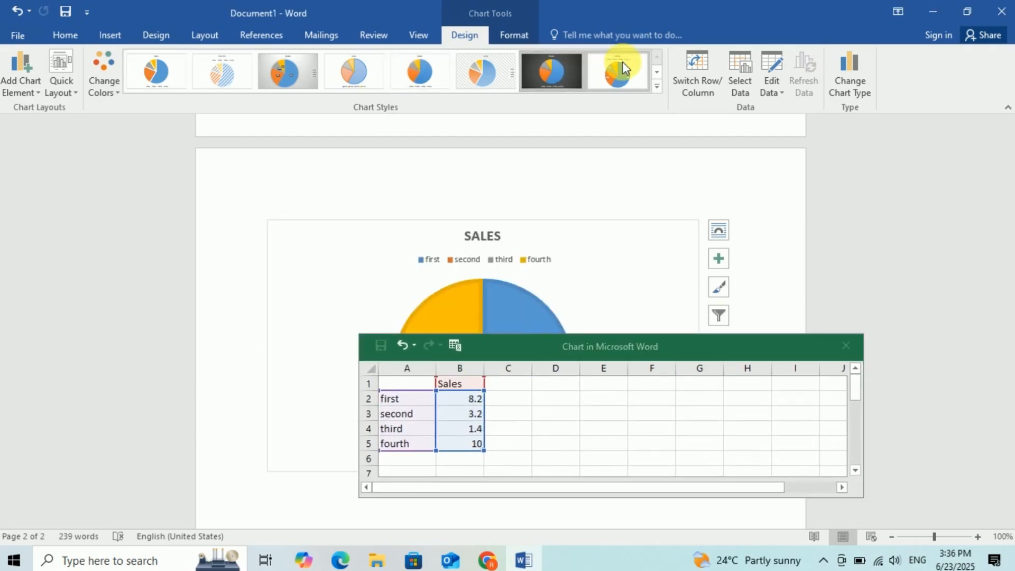
{"action": "left_click", "coordinate": [623, 61]}
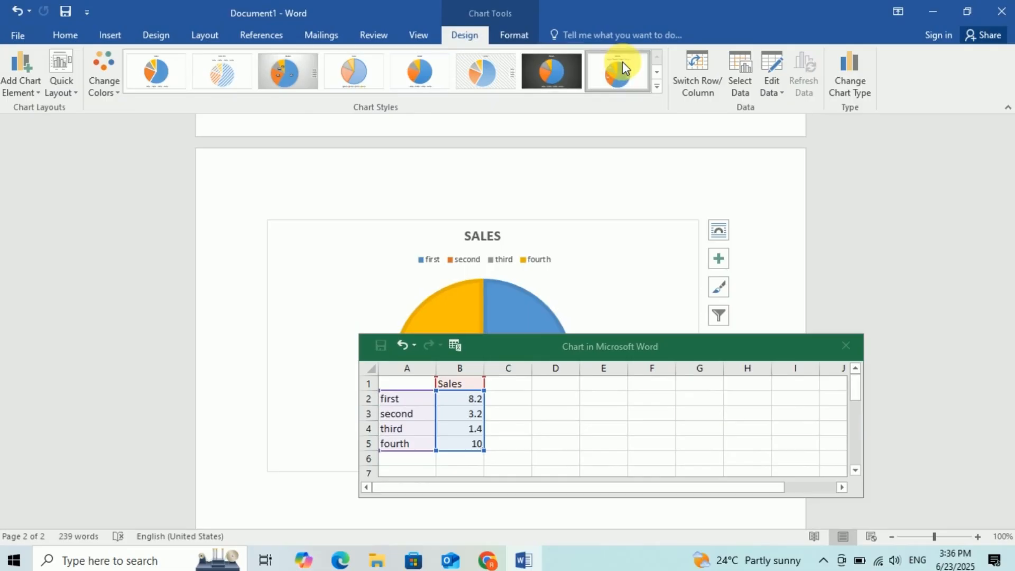
{"action": "left_click", "coordinate": [849, 346]}
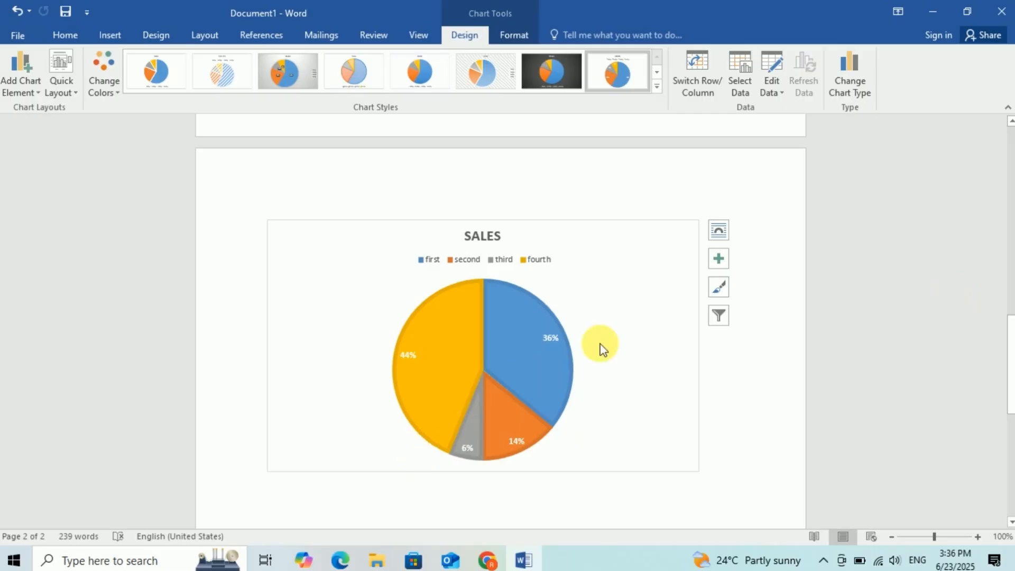
Shrink the pie chart proportionally to about 60% of its original size
{"action": "left_click", "coordinate": [478, 350]}
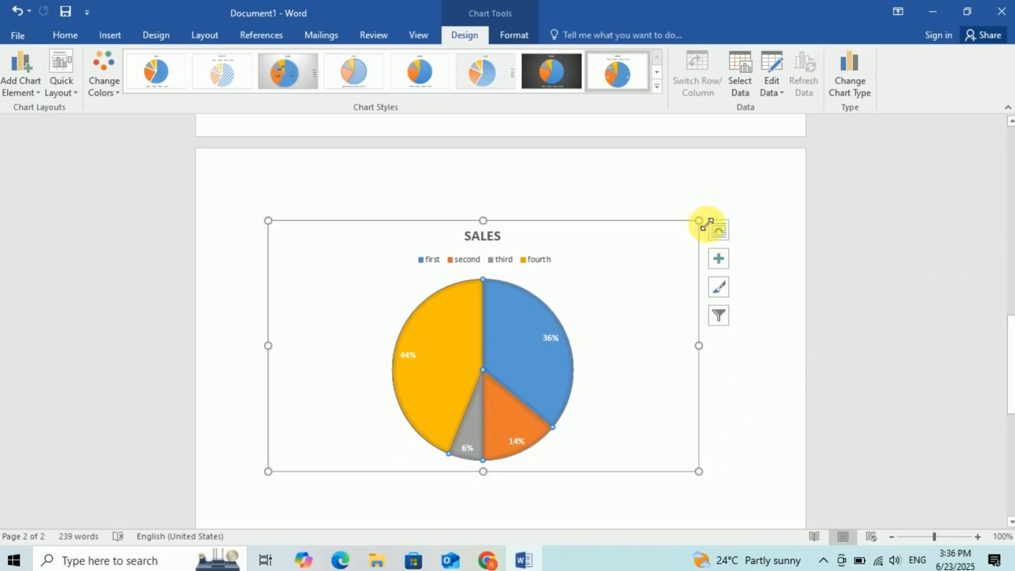
{"action": "left_click_drag", "start_coordinate": [699, 221], "coordinate": [523, 317]}
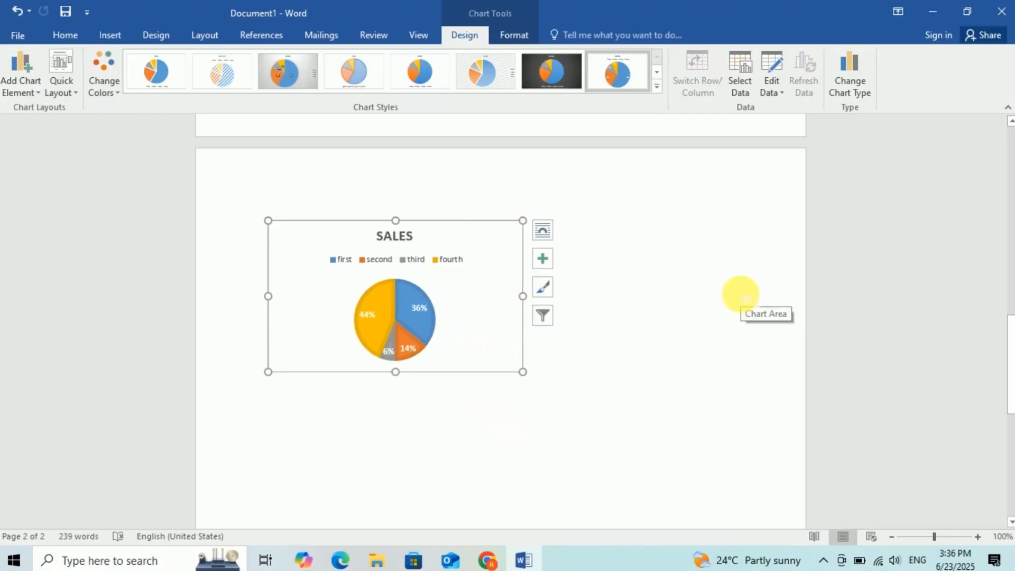
{"action": "left_click", "coordinate": [548, 356]}
{"action": "left_click", "coordinate": [528, 296]}
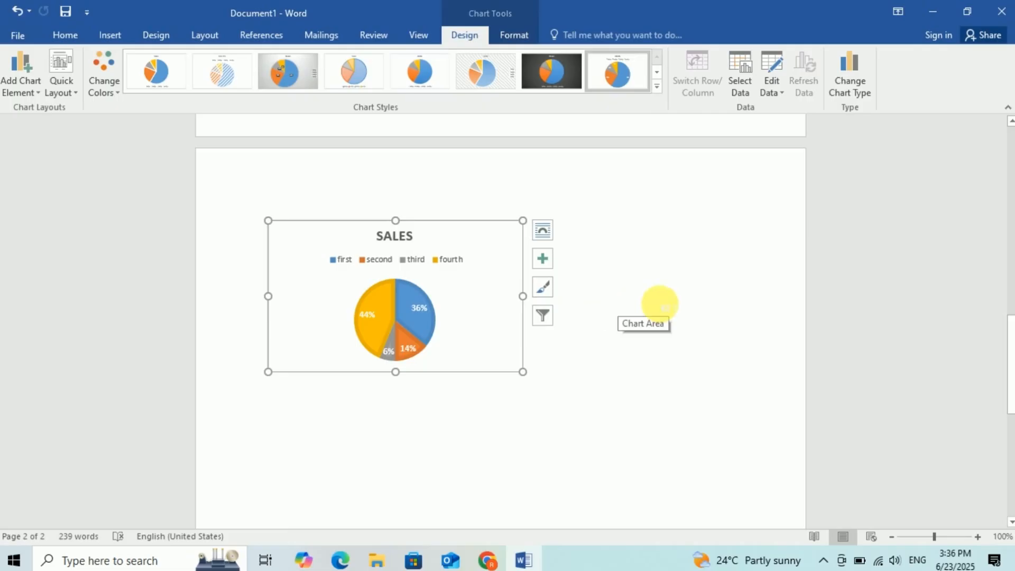
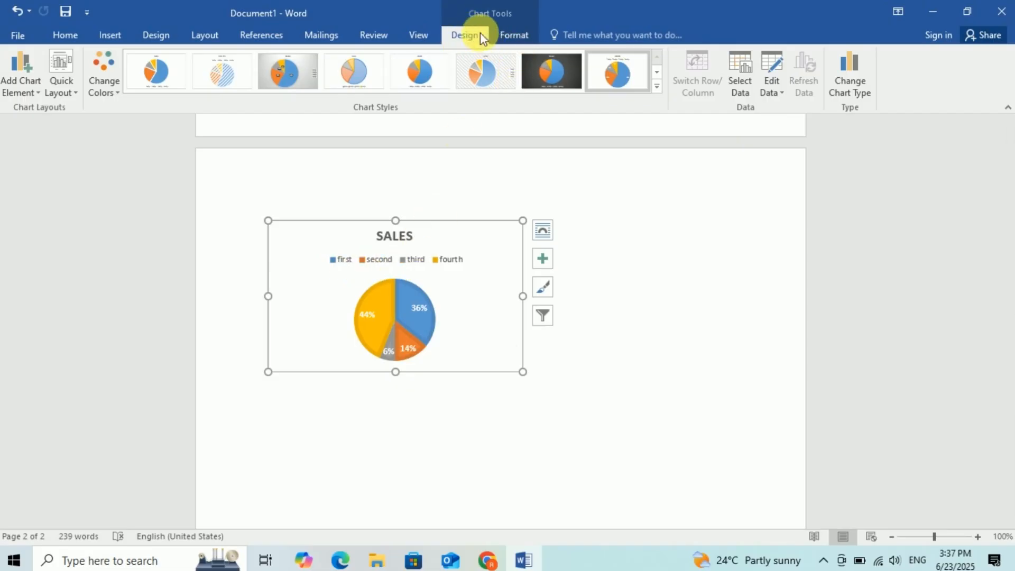
Open the pie chart's data in a full Excel window, look over the category cells, and close it
{"action": "left_click", "coordinate": [775, 79]}
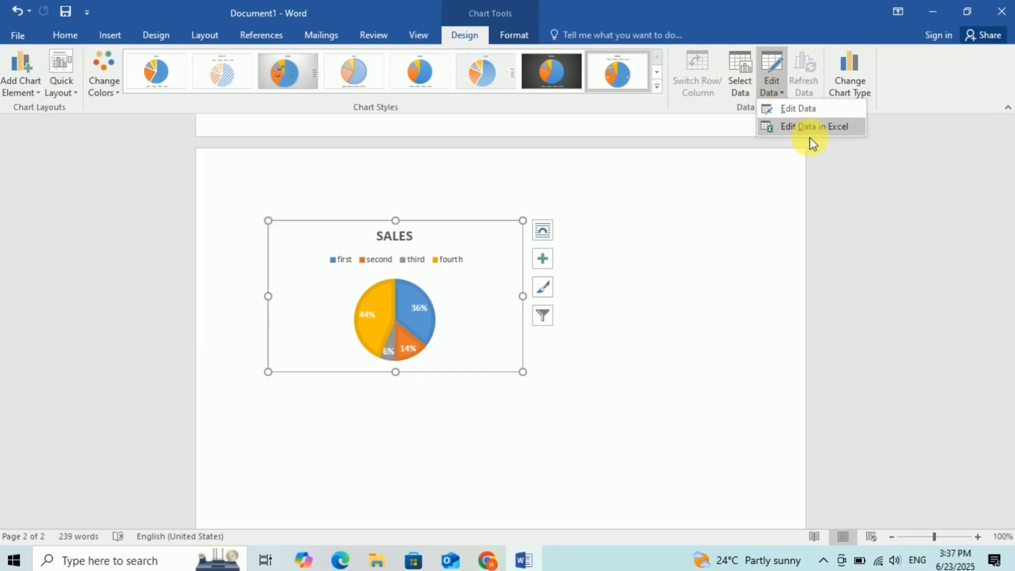
{"action": "left_click", "coordinate": [797, 110]}
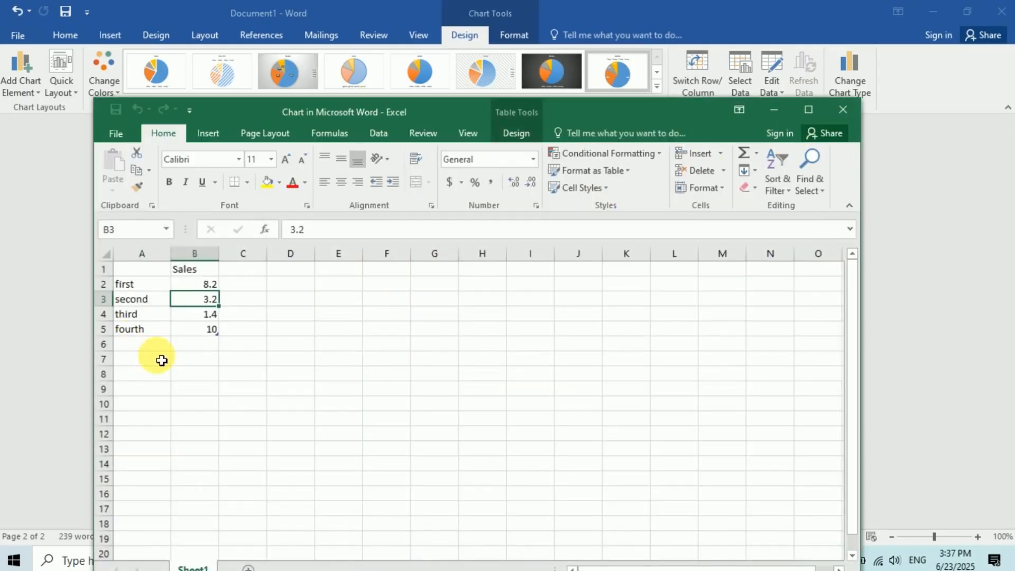
{"action": "left_click", "coordinate": [141, 330]}
{"action": "left_click", "coordinate": [141, 300]}
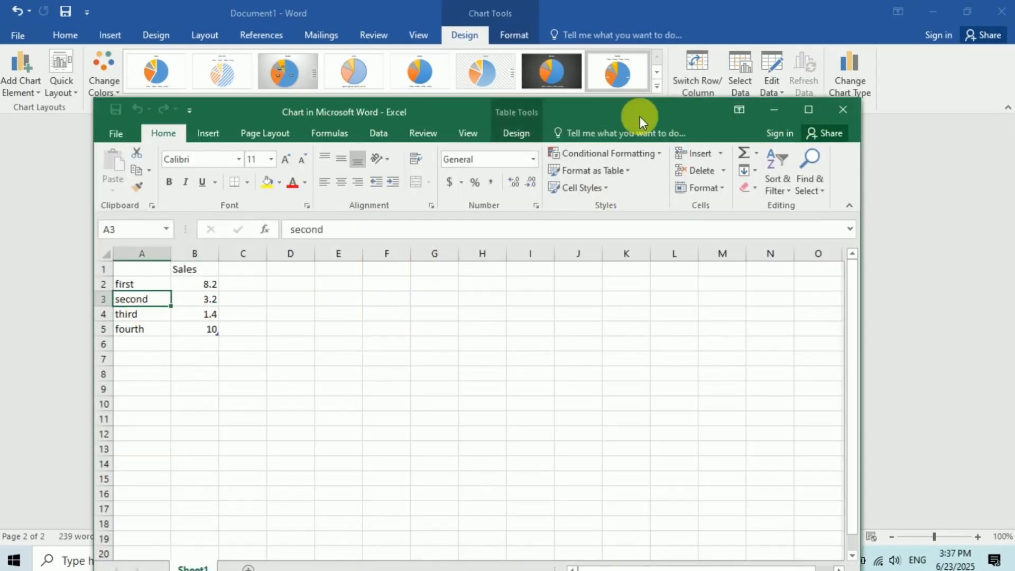
{"action": "left_click", "coordinate": [842, 109]}
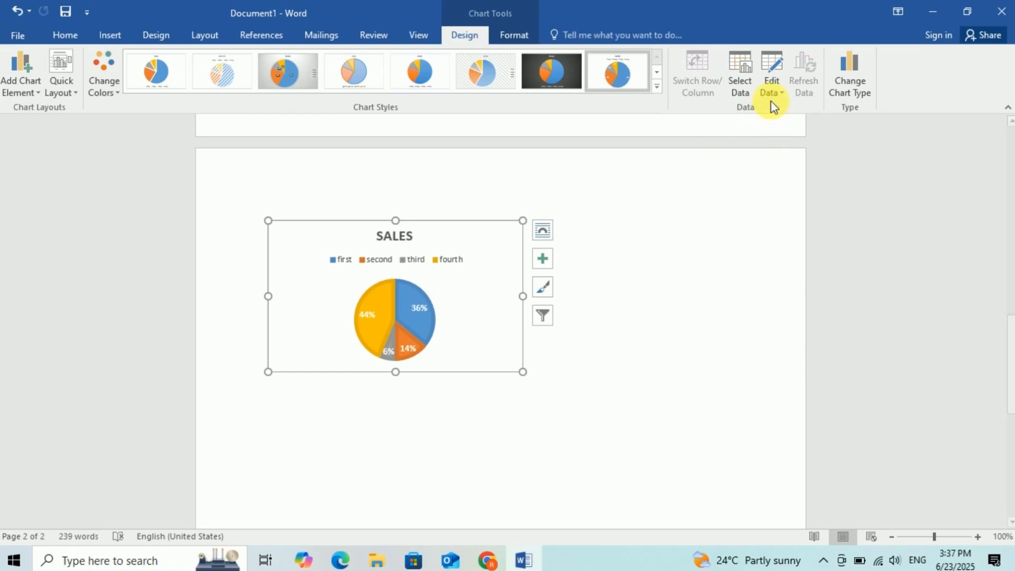
Set the Sales value of the third category to 20 in the pie chart's data sheet and close the sheet
{"action": "left_click", "coordinate": [779, 95]}
{"action": "left_click", "coordinate": [801, 109]}
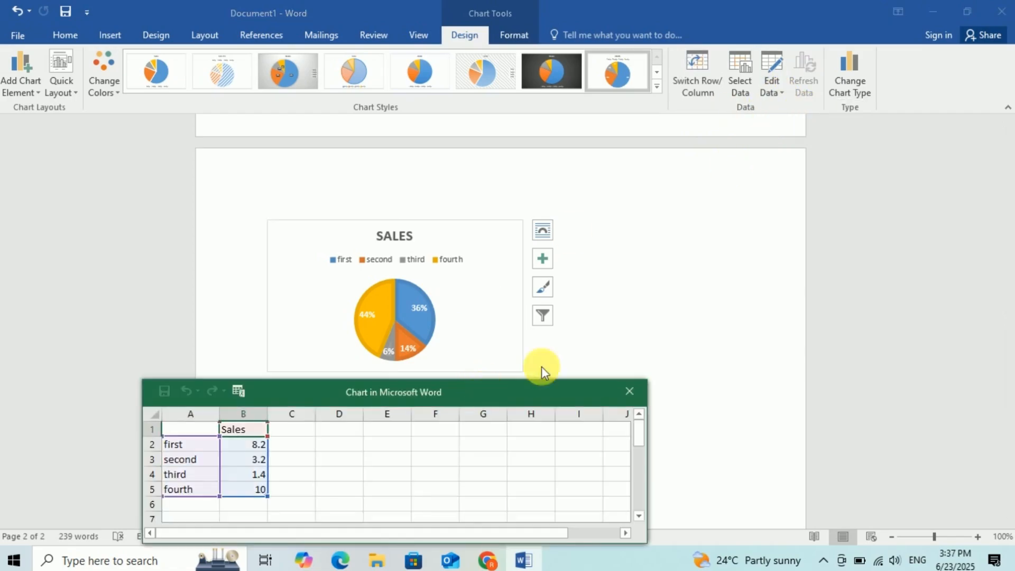
{"action": "left_click_drag", "start_coordinate": [508, 385], "coordinate": [841, 231]}
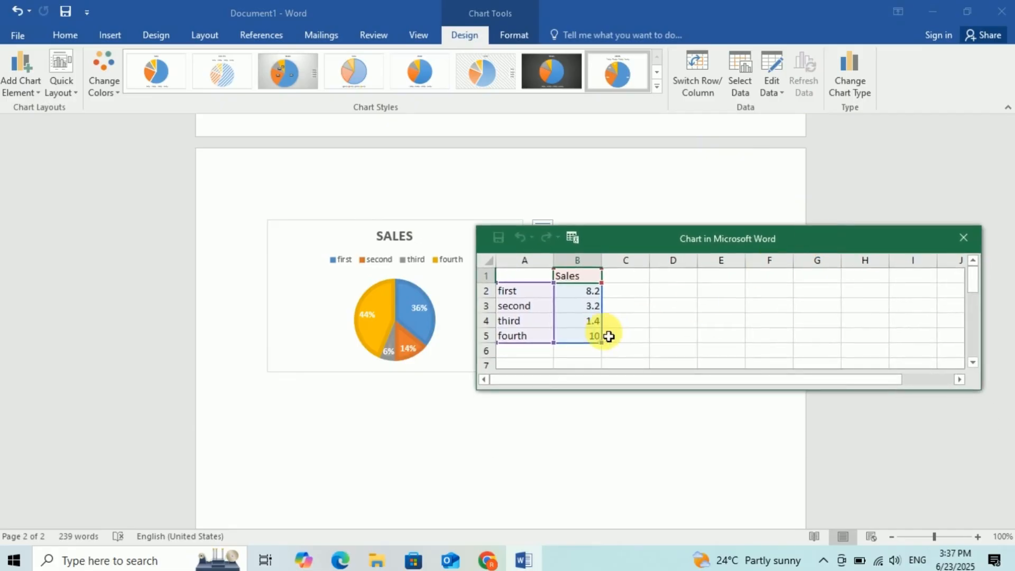
{"action": "left_click", "coordinate": [591, 309]}
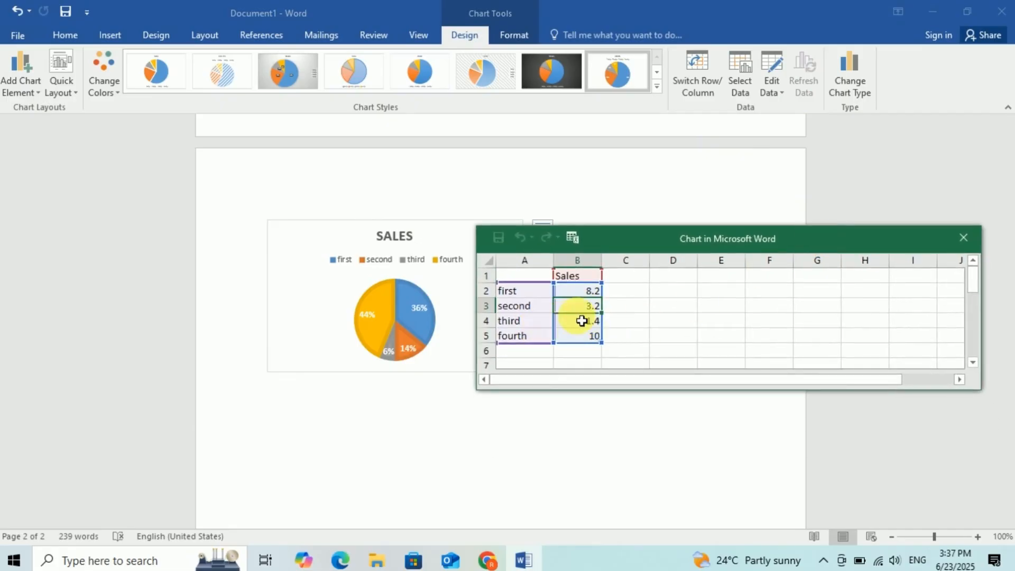
{"action": "left_click", "coordinate": [591, 322]}
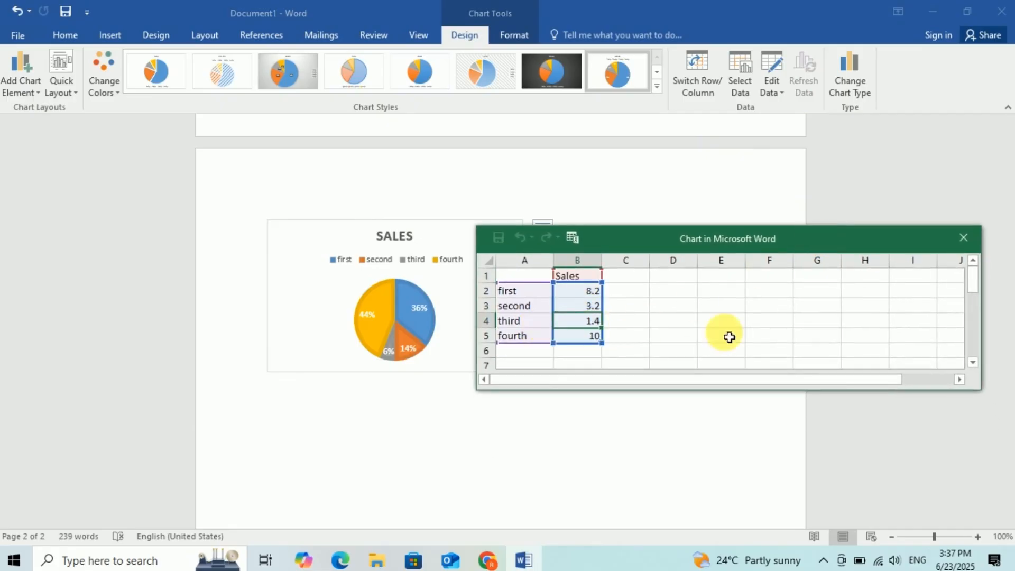
{"action": "type", "text": "20"}
{"action": "left_click", "coordinate": [759, 337]}
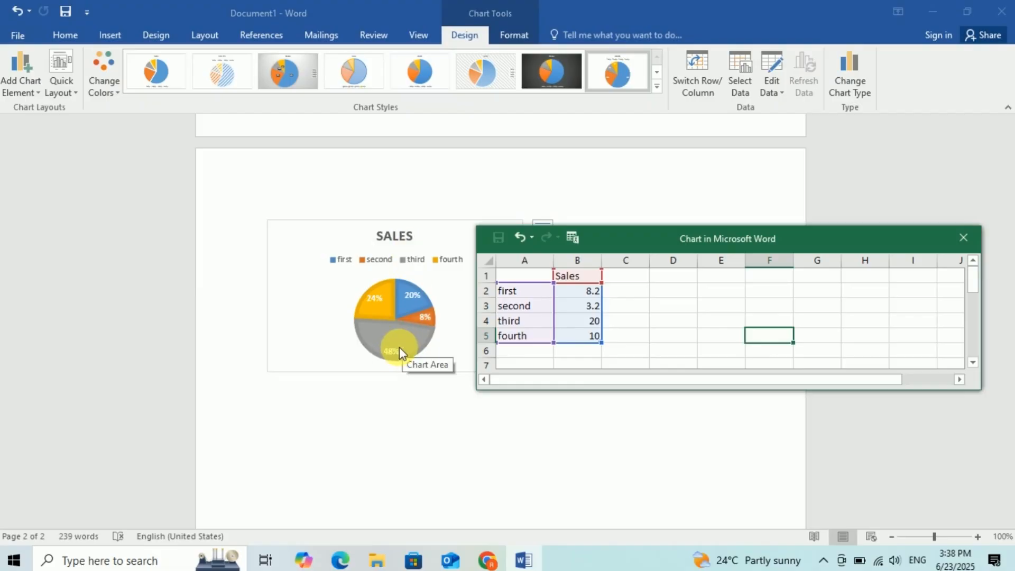
{"action": "left_click", "coordinate": [960, 237]}
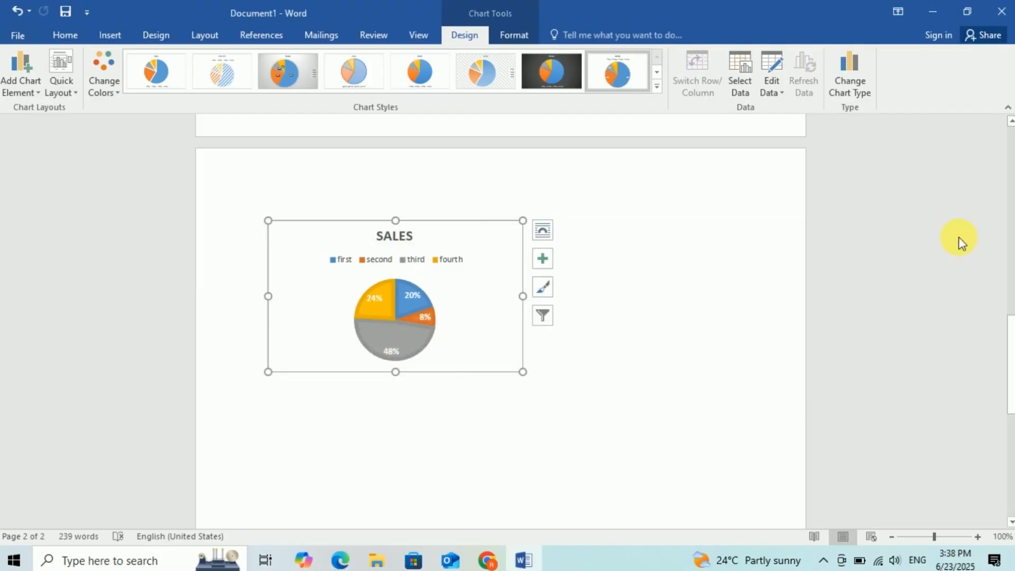
{"action": "left_click_drag", "start_coordinate": [1008, 361], "coordinate": [1010, 338]}
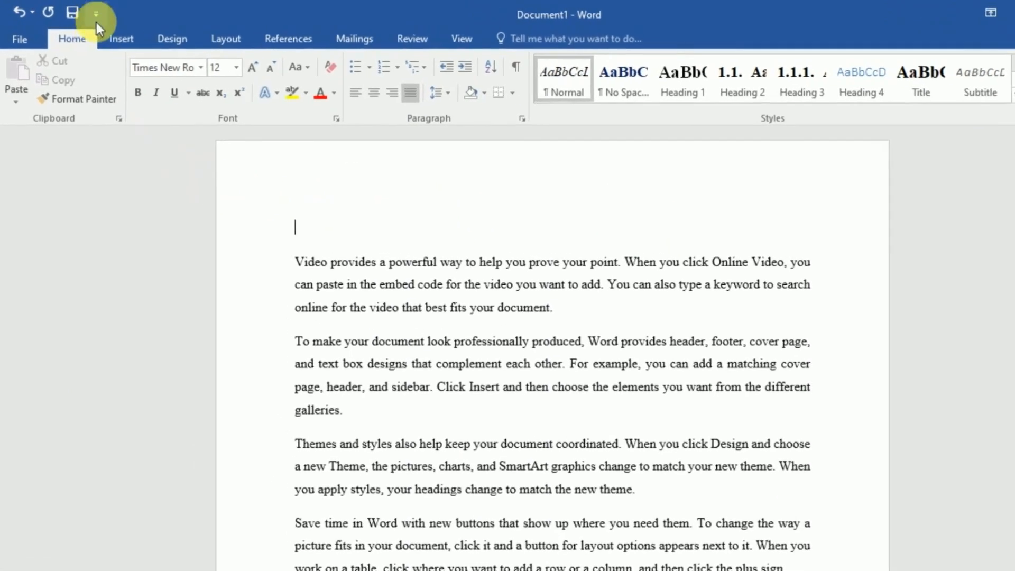
Look over the insertion dialogs for pictures from this computer and for online pictures, closing both without inserting anything
{"action": "left_click", "coordinate": [120, 39]}
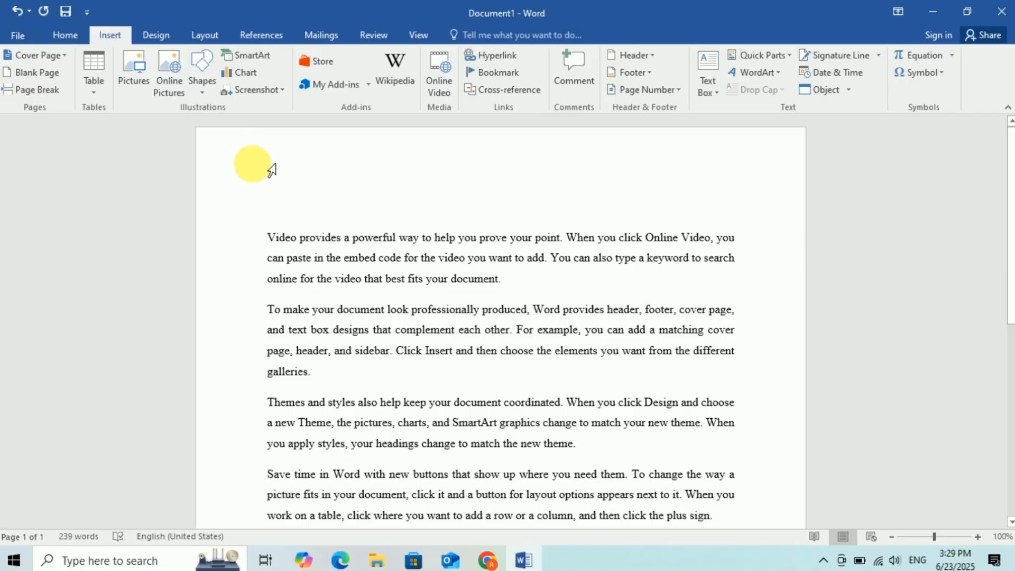
{"action": "left_click", "coordinate": [129, 73]}
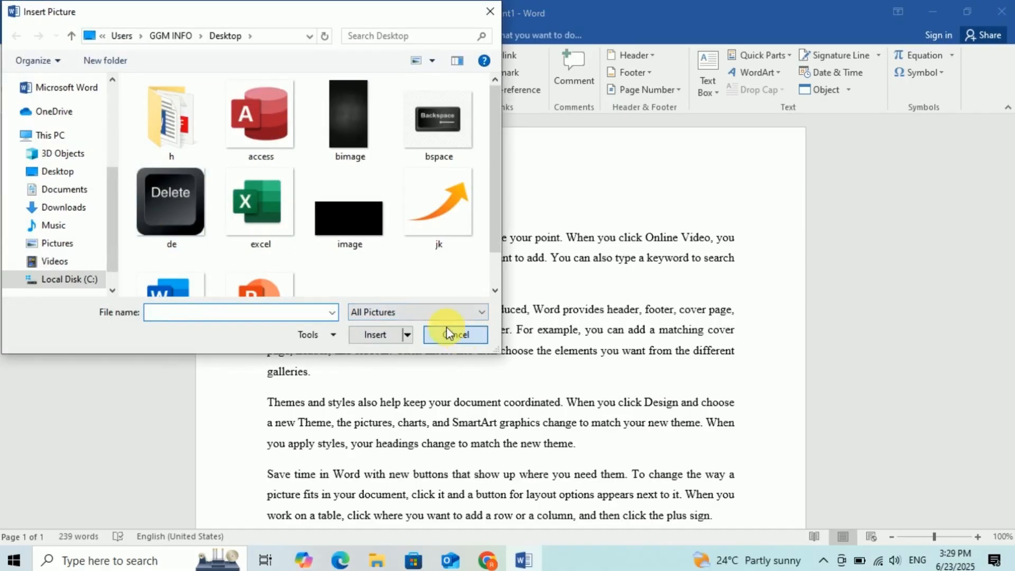
{"action": "left_click", "coordinate": [448, 333]}
{"action": "left_click", "coordinate": [167, 76]}
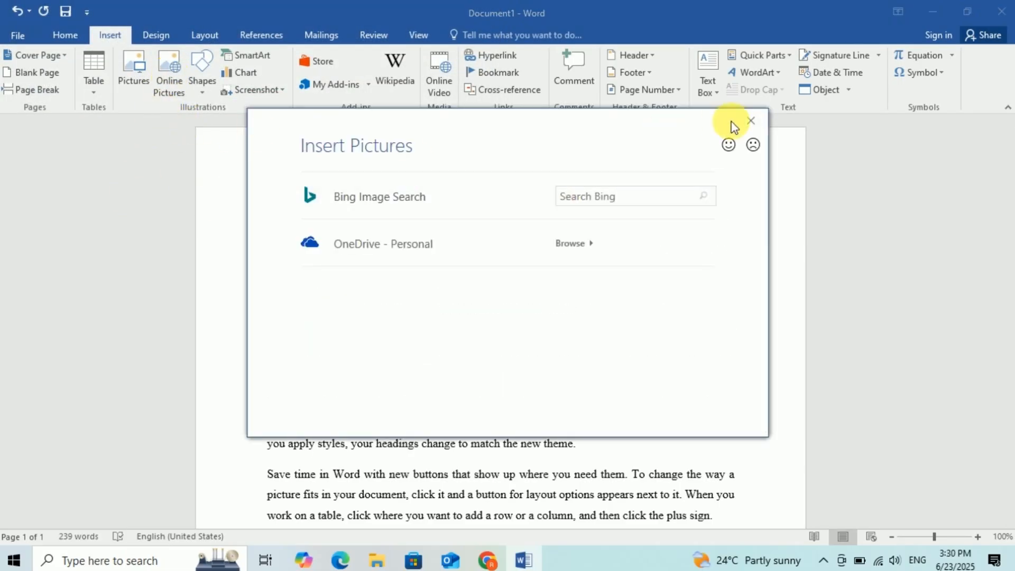
{"action": "left_click", "coordinate": [750, 120]}
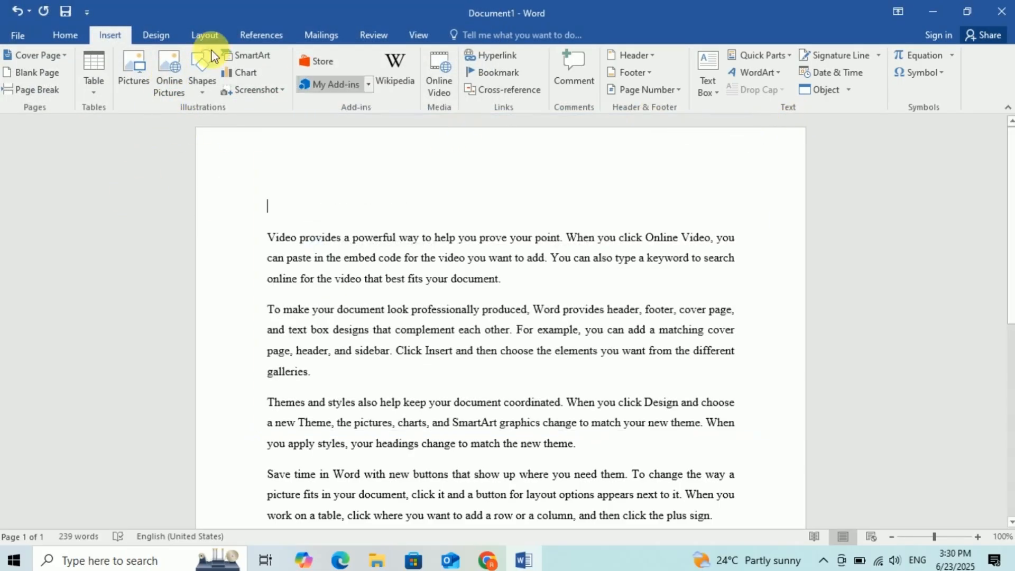
{"action": "left_click", "coordinate": [170, 81]}
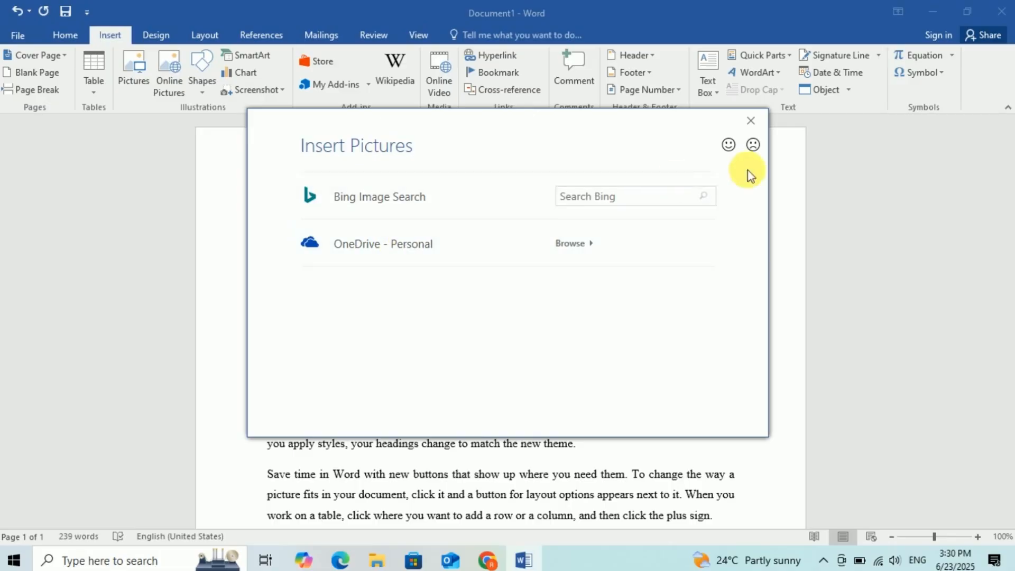
{"action": "left_click", "coordinate": [750, 122]}
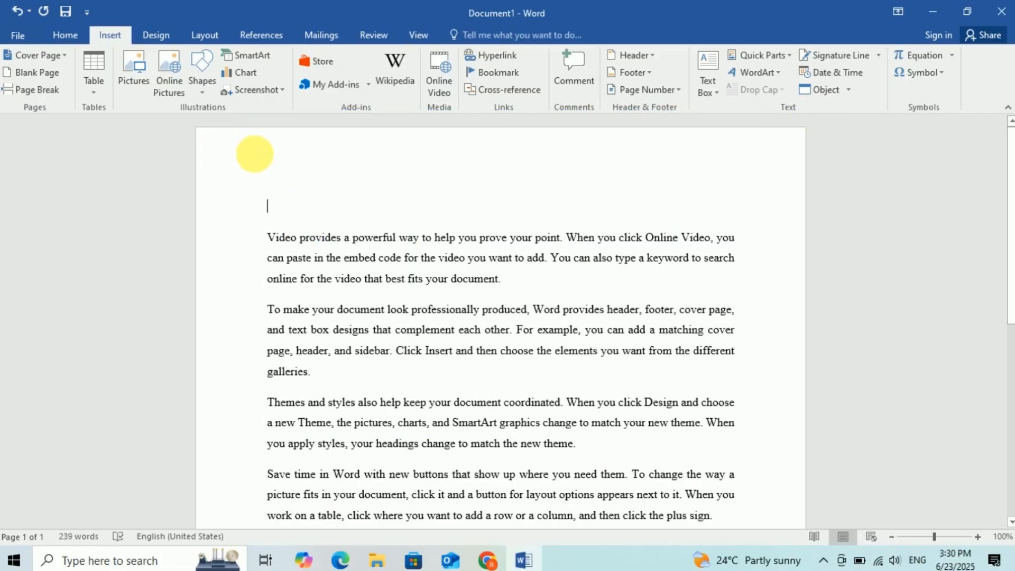
Insert the UDEMY picture from the youtubeThumbnailDesign folder above the first paragraph
{"action": "left_click", "coordinate": [137, 85]}
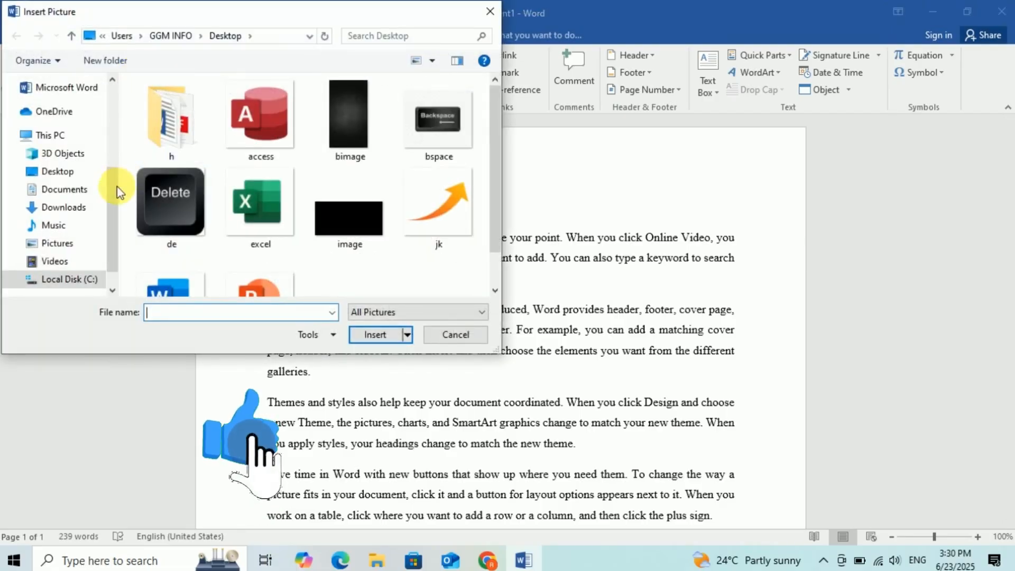
{"action": "scroll", "coordinate": [111, 180], "scroll_direction": "up", "scroll_amount": 2}
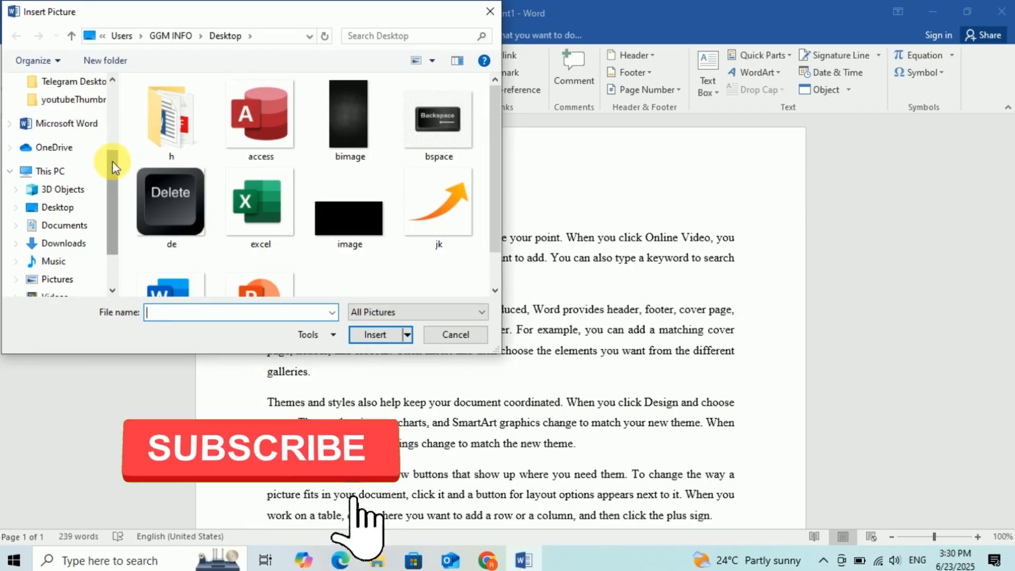
{"action": "left_click", "coordinate": [92, 103]}
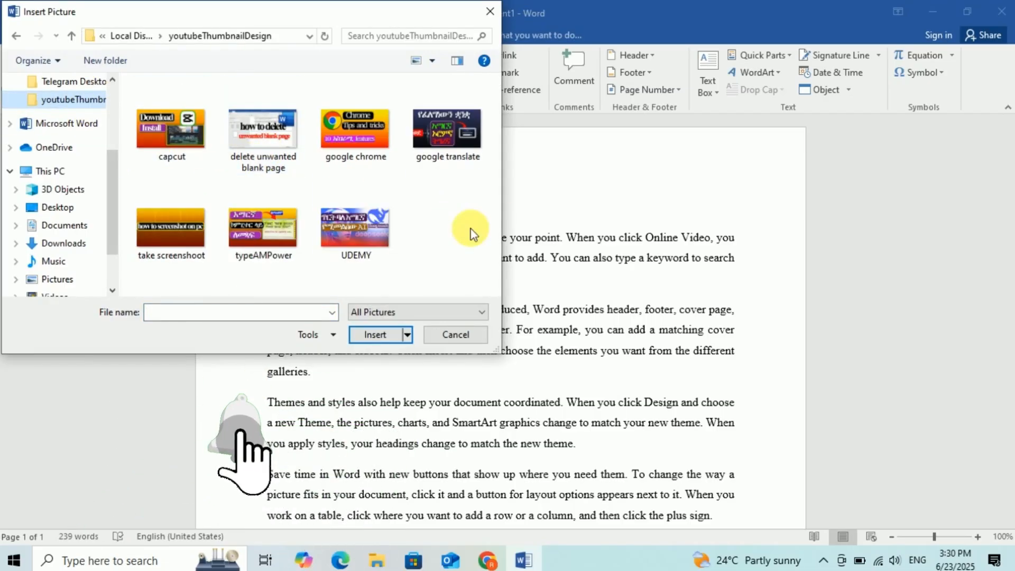
{"action": "left_click", "coordinate": [449, 116]}
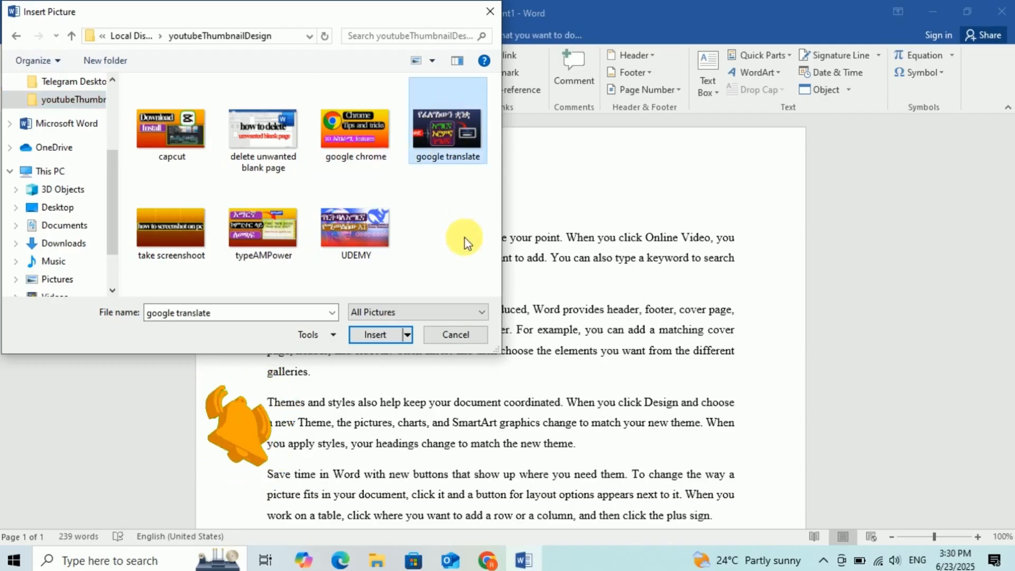
{"action": "left_click", "coordinate": [353, 233]}
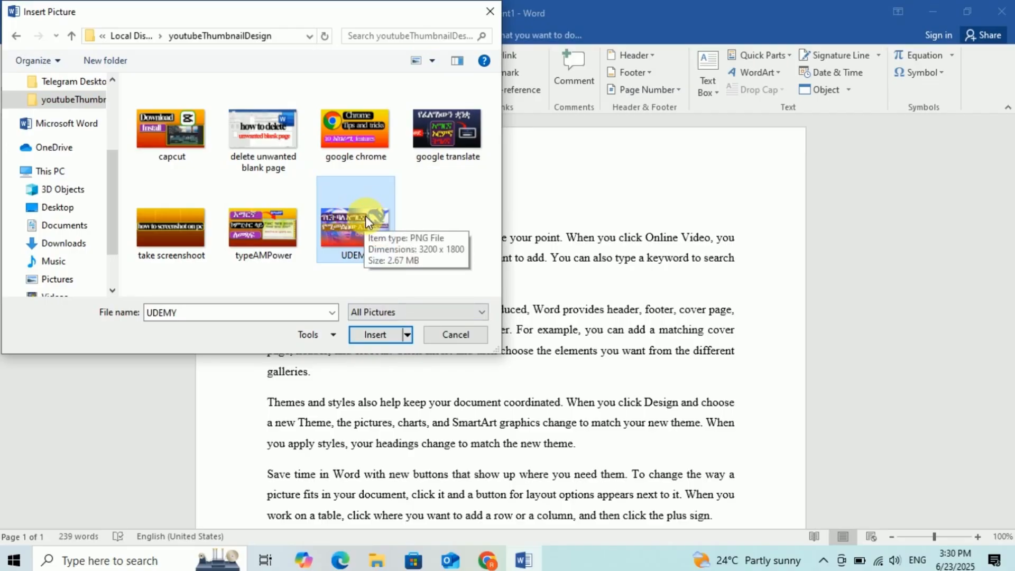
{"action": "left_click", "coordinate": [376, 334]}
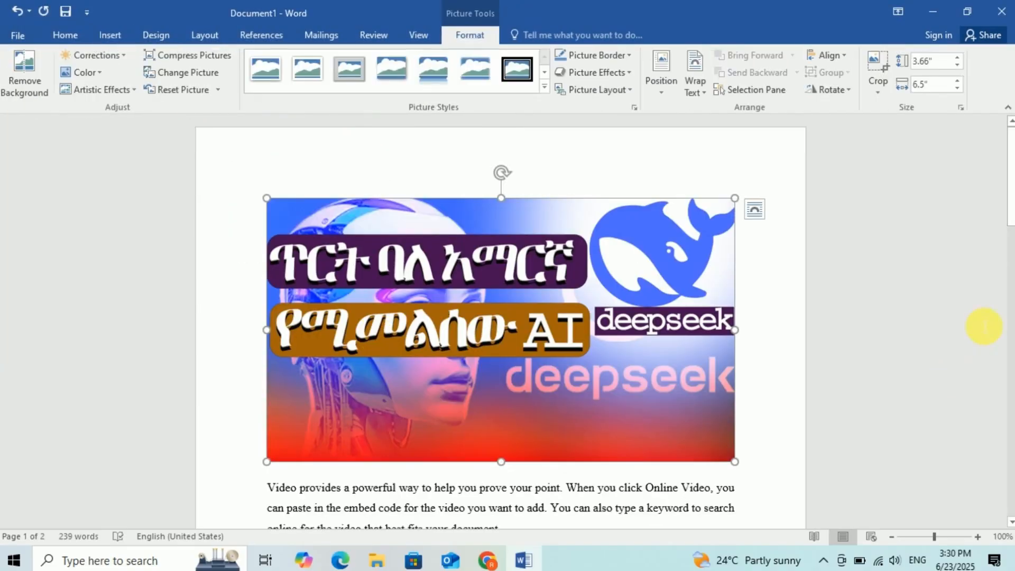
Shrink the picture proportionally to about 1.73" high by 3.07" wide and apply the drop-shadow rectangle picture style
{"action": "mouse_move", "coordinate": [1012, 198]}
{"action": "left_mouse_down"}
{"action": "mouse_move", "coordinate": [1012, 232]}
{"action": "mouse_move", "coordinate": [1012, 189]}
{"action": "left_mouse_up"}
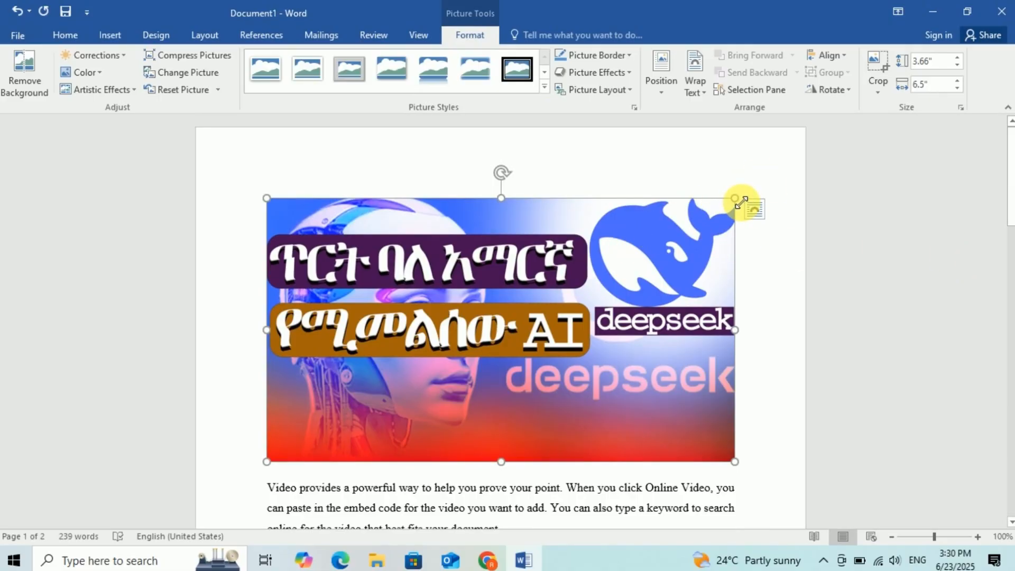
{"action": "left_click_drag", "start_coordinate": [736, 200], "coordinate": [489, 281]}
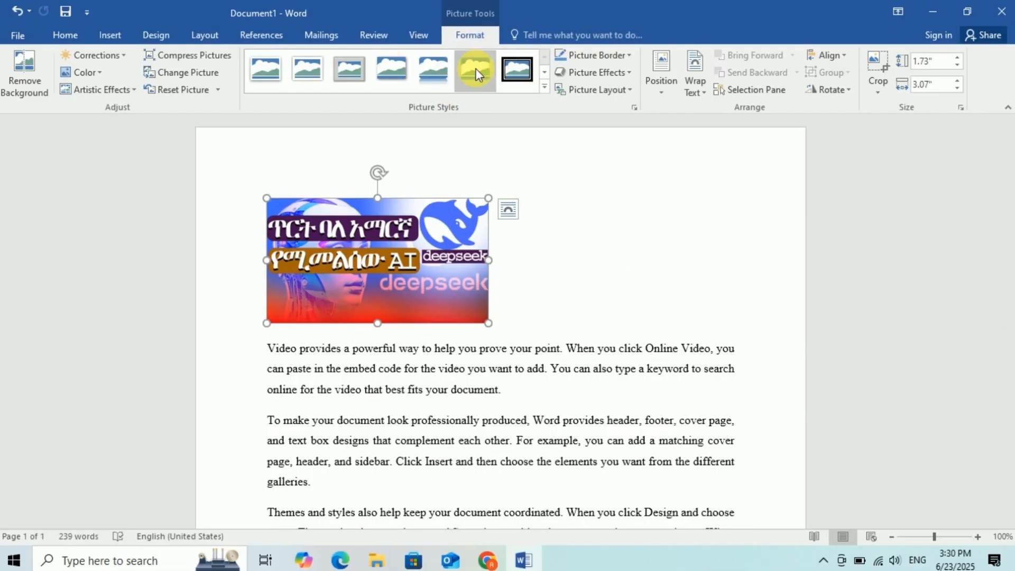
{"action": "left_click", "coordinate": [397, 75]}
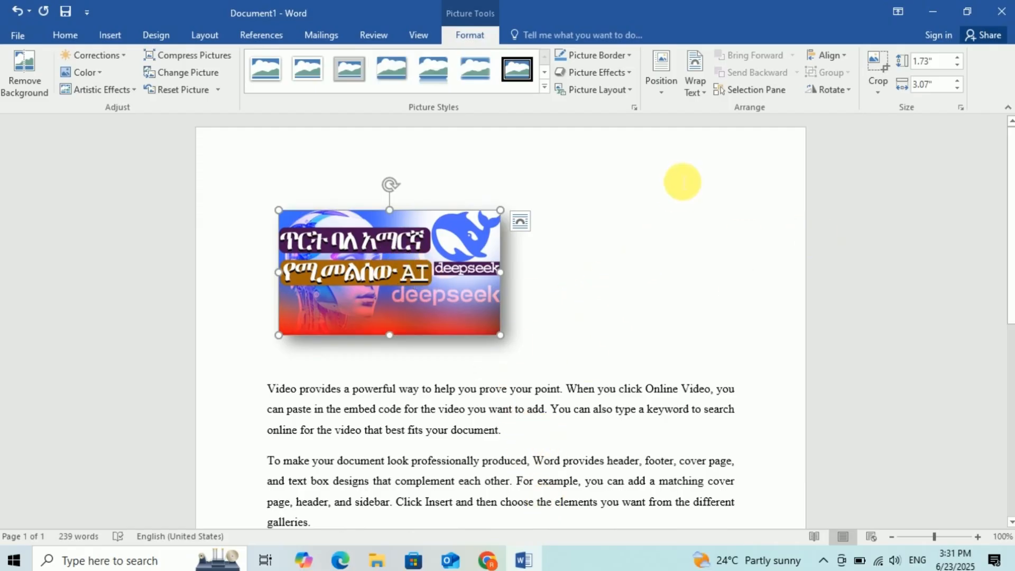
Position the picture in the top right of the page with square text wrapping and deselect it
{"action": "left_click", "coordinate": [658, 91]}
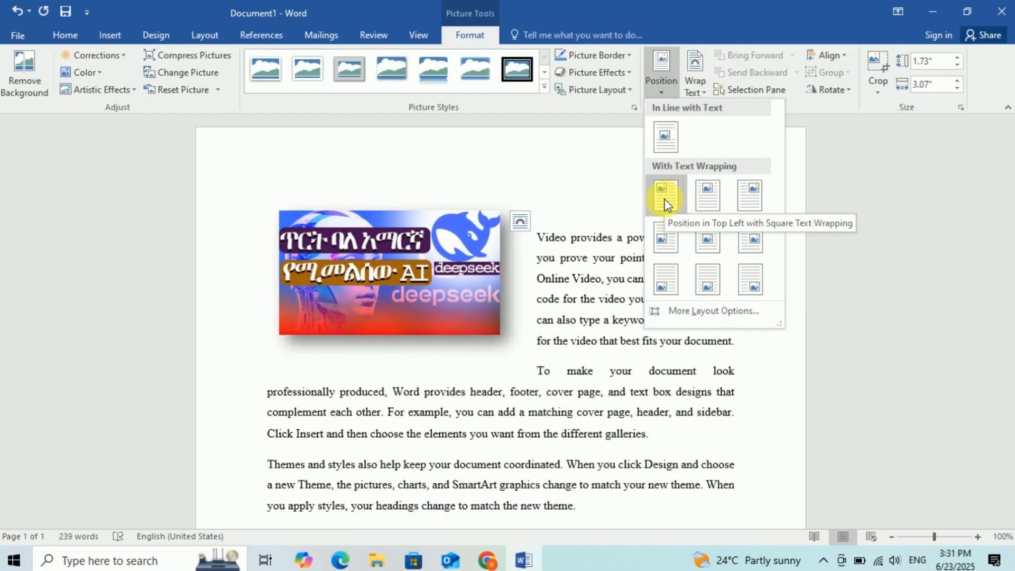
{"action": "left_click", "coordinate": [753, 200]}
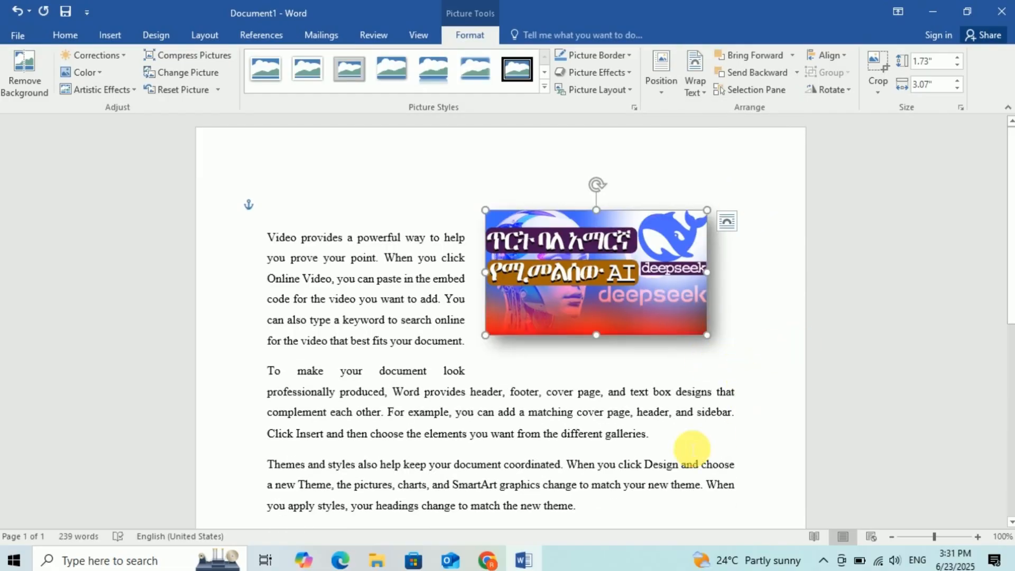
{"action": "left_click", "coordinate": [703, 431]}
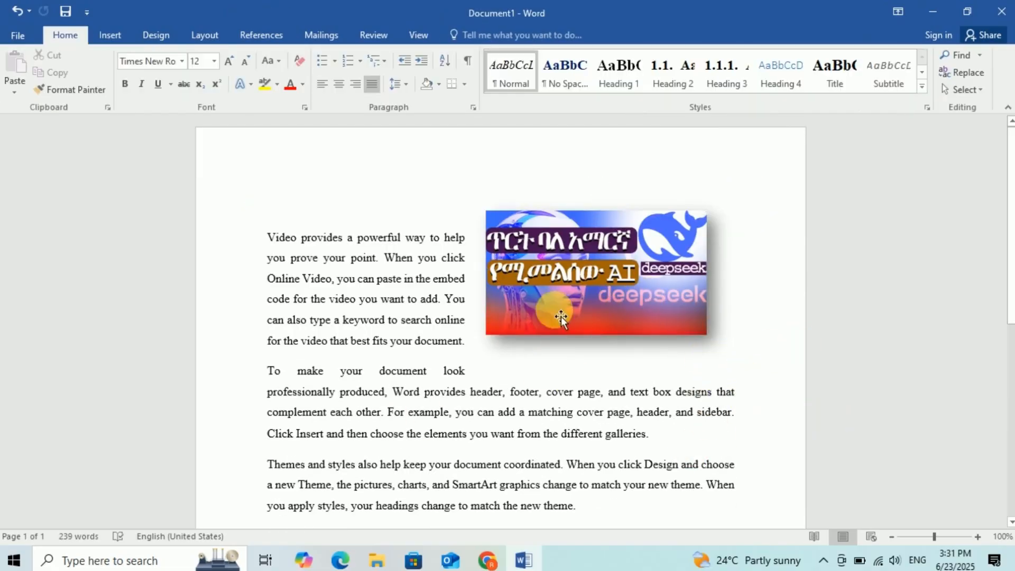
Reposition the picture to the top left of the page with square text wrapping and deselect it
{"action": "left_click", "coordinate": [595, 293]}
{"action": "left_click", "coordinate": [659, 96]}
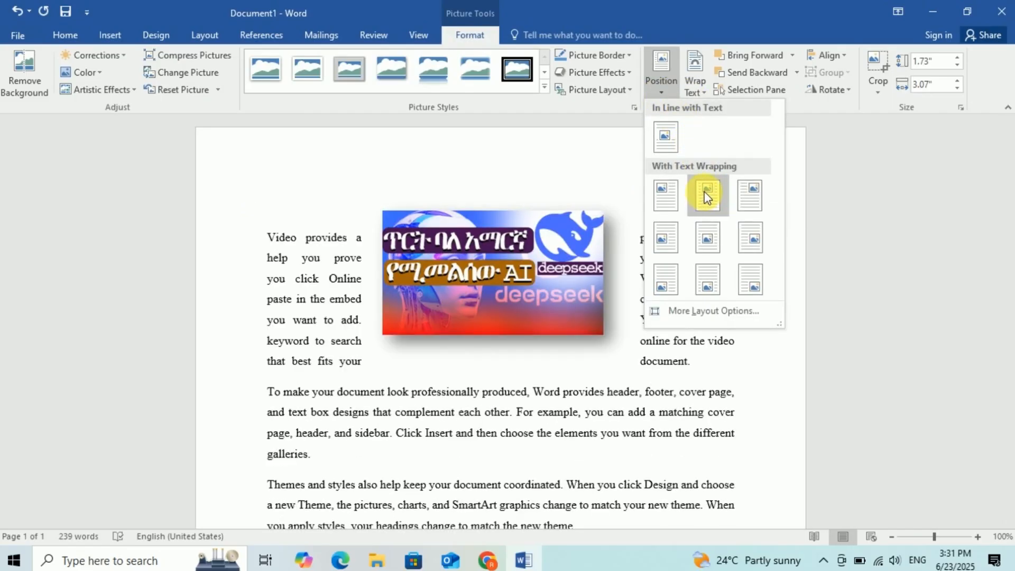
{"action": "left_click", "coordinate": [661, 189]}
{"action": "left_click", "coordinate": [567, 371]}
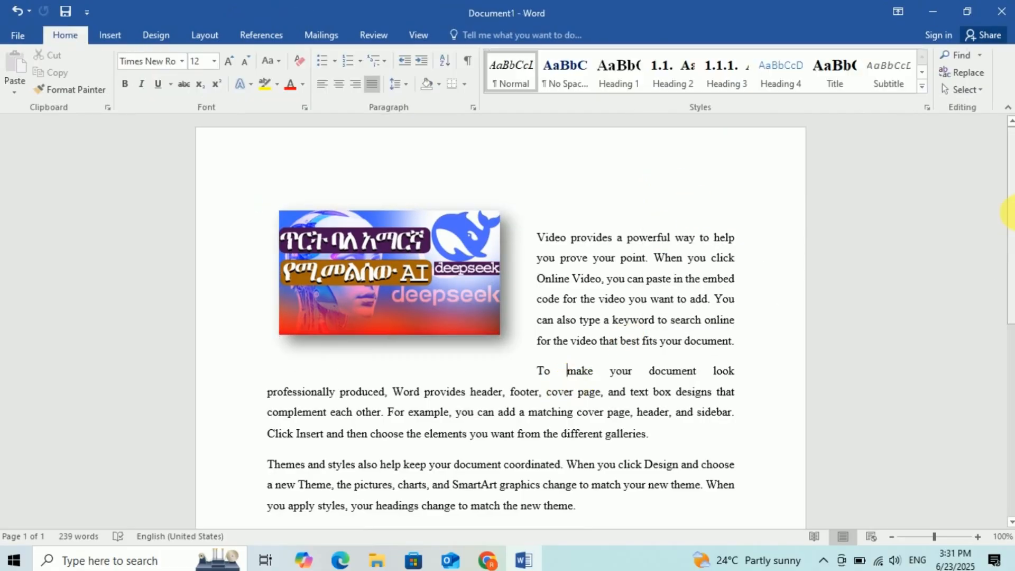
Delete the shadowed picture from the top of the page
{"action": "left_click_drag", "start_coordinate": [1012, 194], "coordinate": [928, 236]}
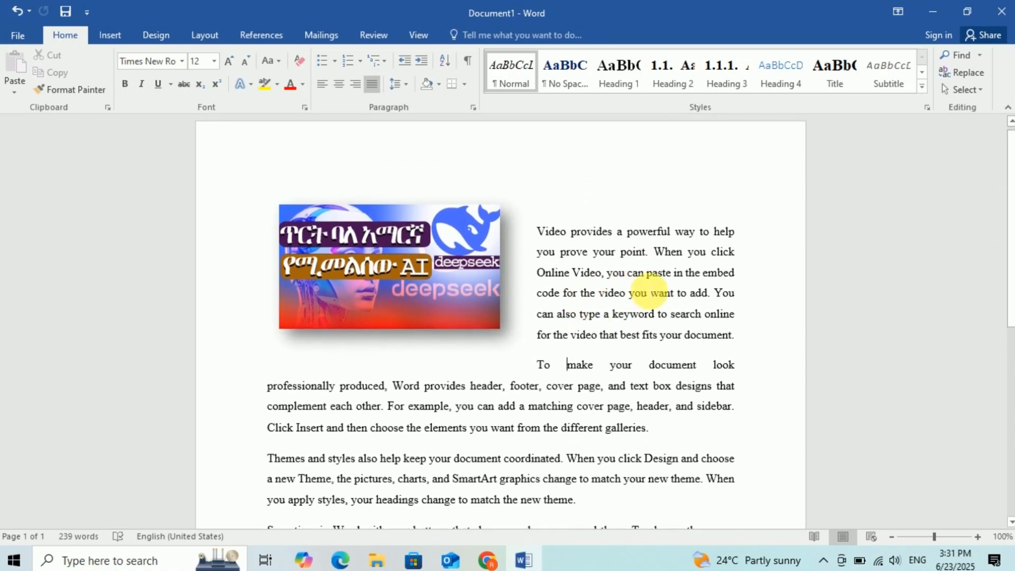
{"action": "left_click", "coordinate": [429, 267]}
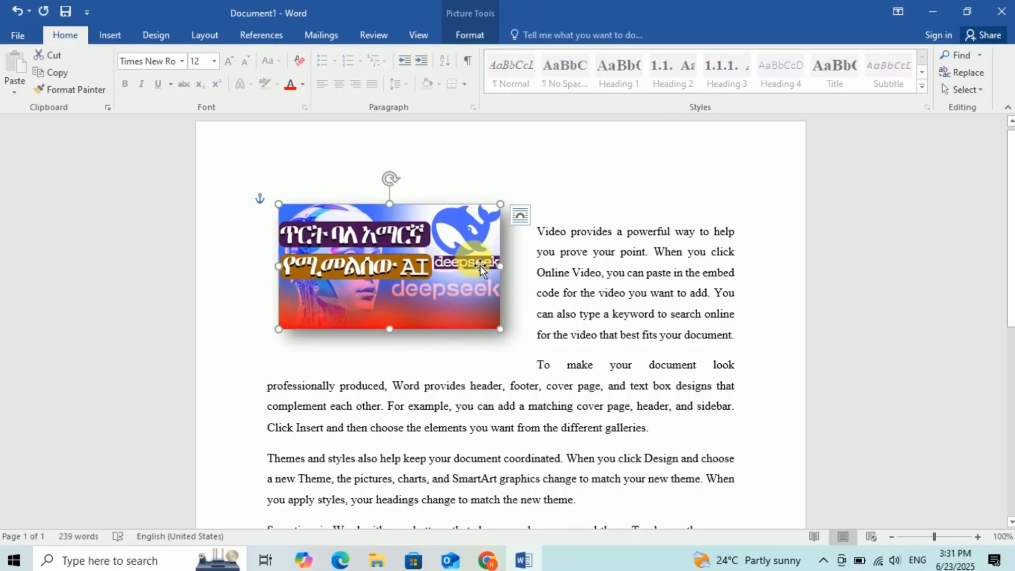
{"action": "key", "text": "Delete"}
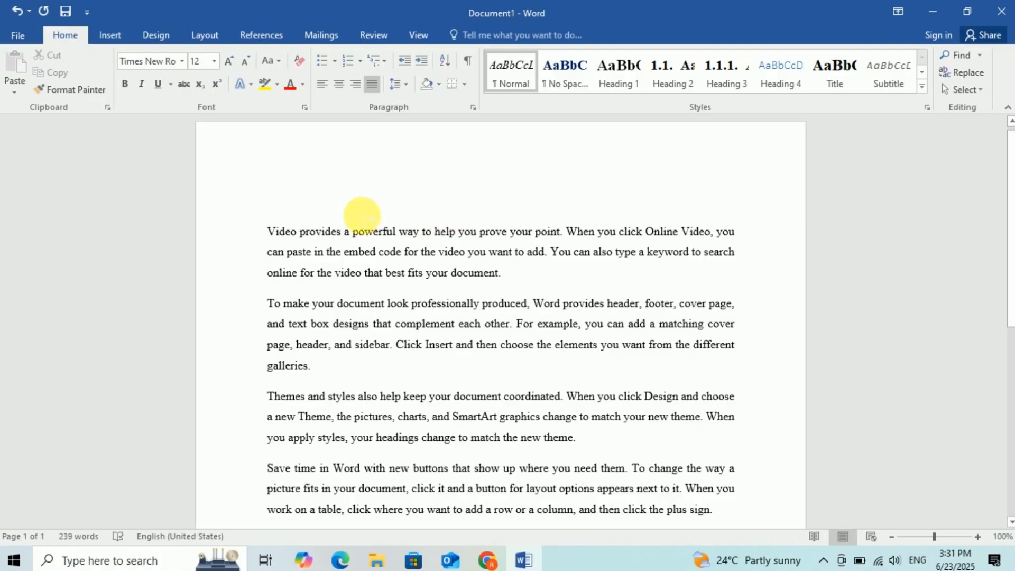
Draw a rectangle shape about 2.14" wide and 0.68" high just above the first paragraph
{"action": "left_click", "coordinate": [110, 37]}
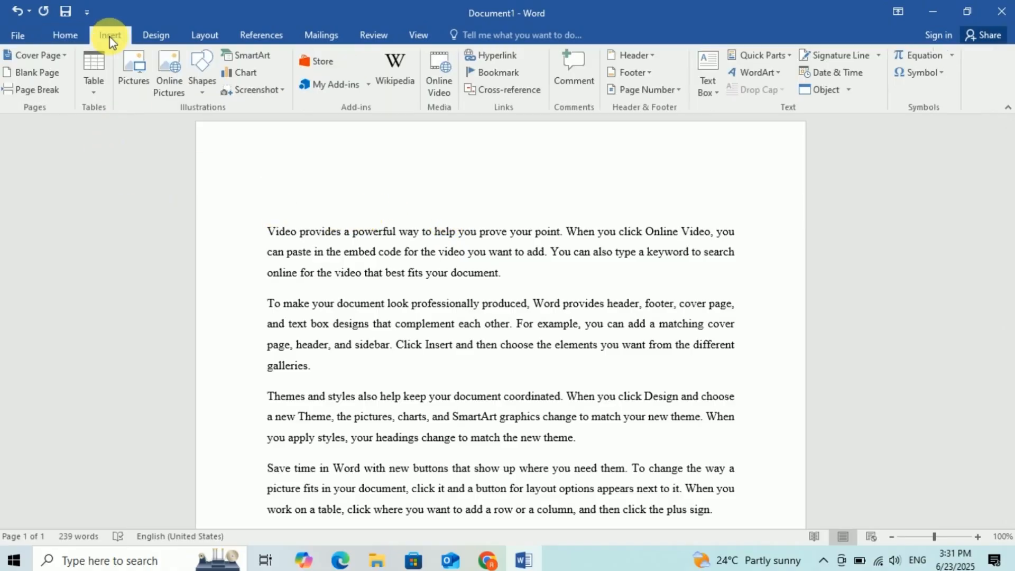
{"action": "left_click", "coordinate": [203, 95]}
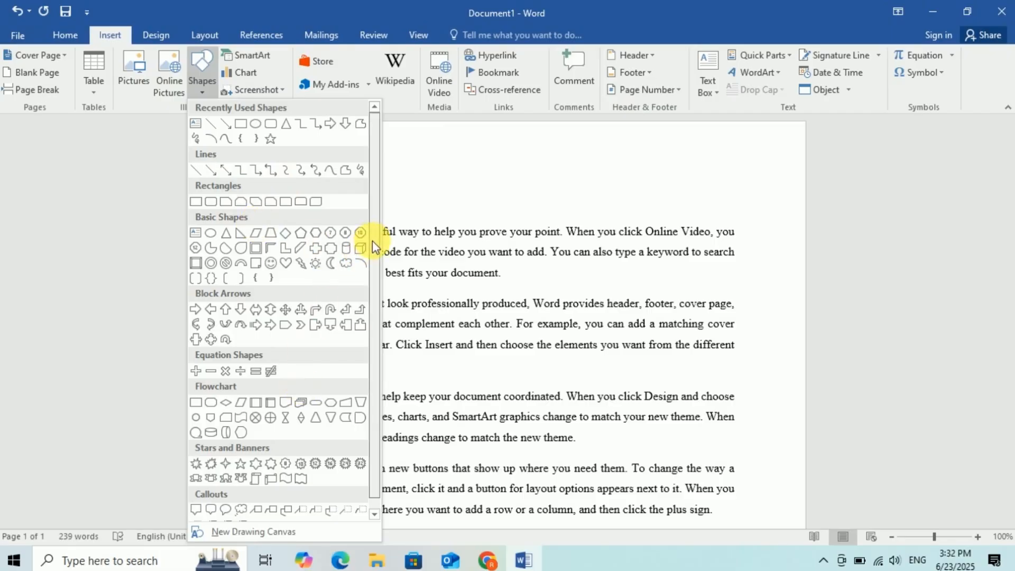
{"action": "scroll", "coordinate": [372, 240], "scroll_direction": "down", "scroll_amount": 1}
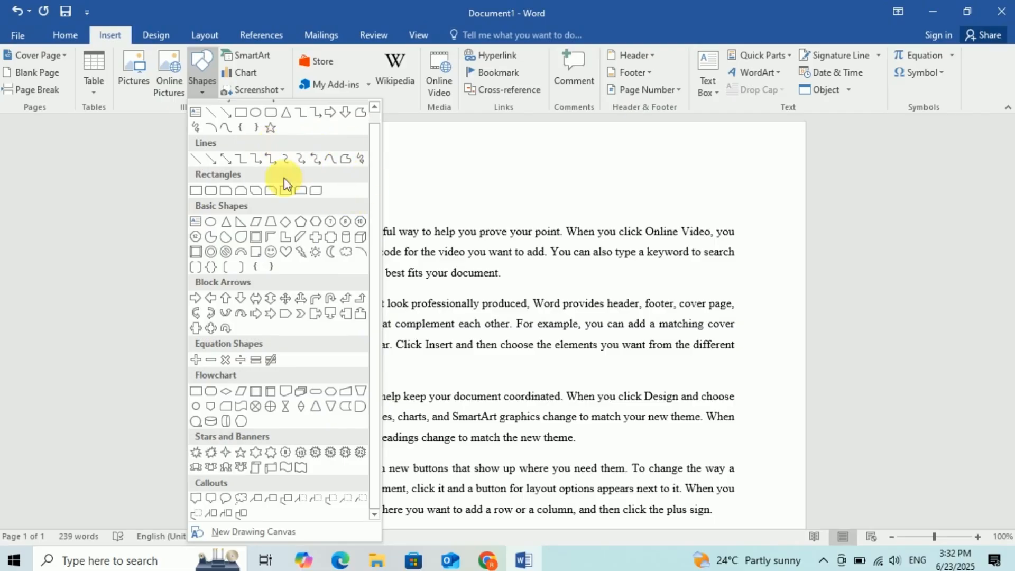
{"action": "left_click", "coordinate": [240, 112]}
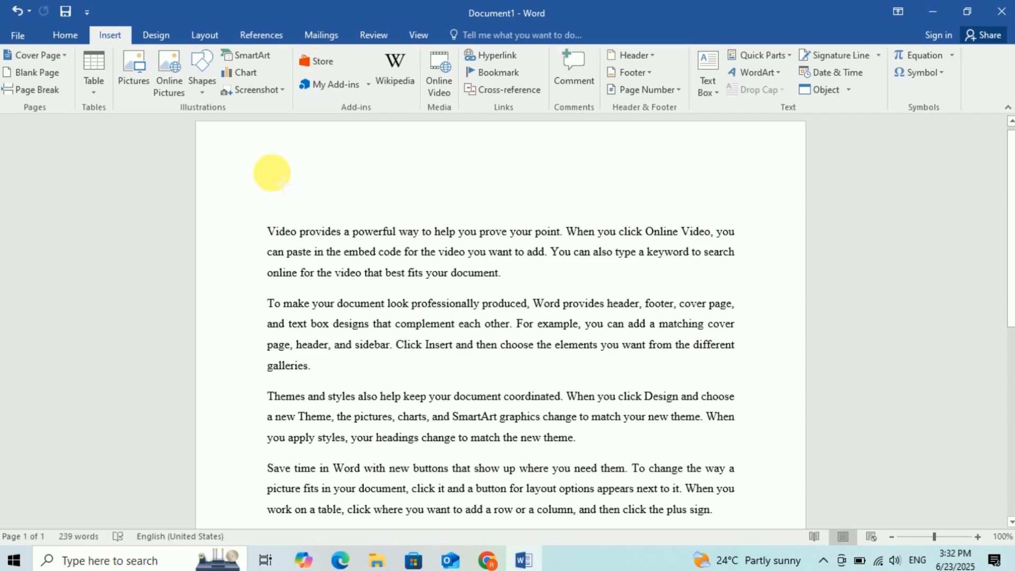
{"action": "left_click_drag", "start_coordinate": [270, 172], "coordinate": [424, 221]}
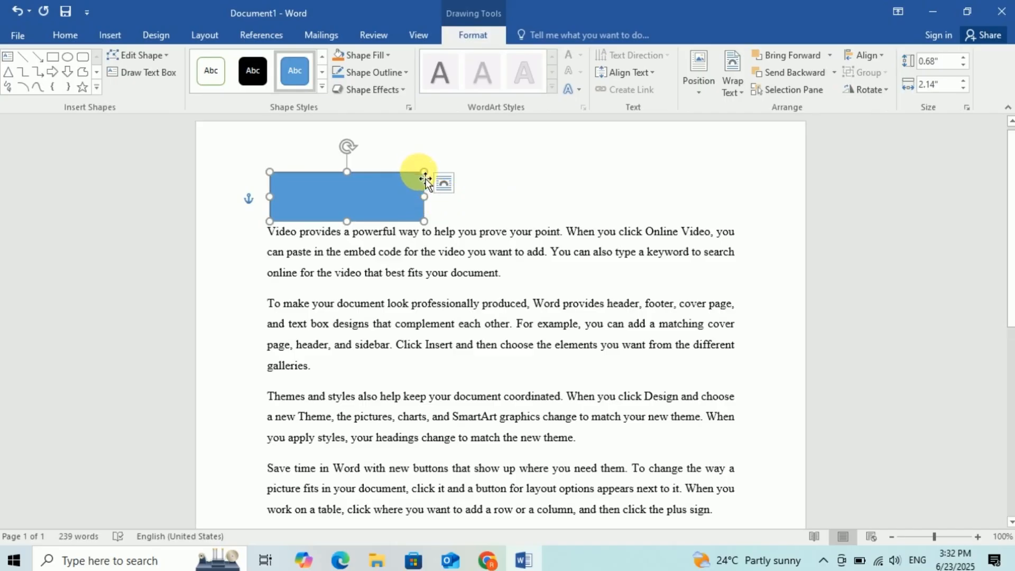
Resize the rectangle to about 1.94" wide and 0.78" high and add the text "fghffh" inside it
{"action": "mouse_move", "coordinate": [424, 173]}
{"action": "left_mouse_down"}
{"action": "mouse_move", "coordinate": [386, 192]}
{"action": "mouse_move", "coordinate": [410, 165]}
{"action": "left_mouse_up"}
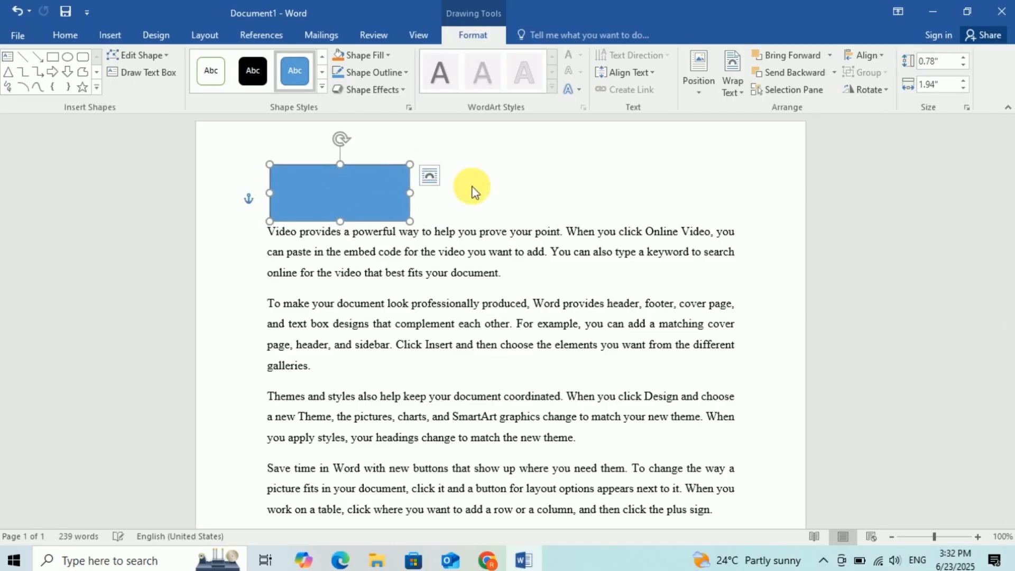
{"action": "left_click", "coordinate": [472, 192]}
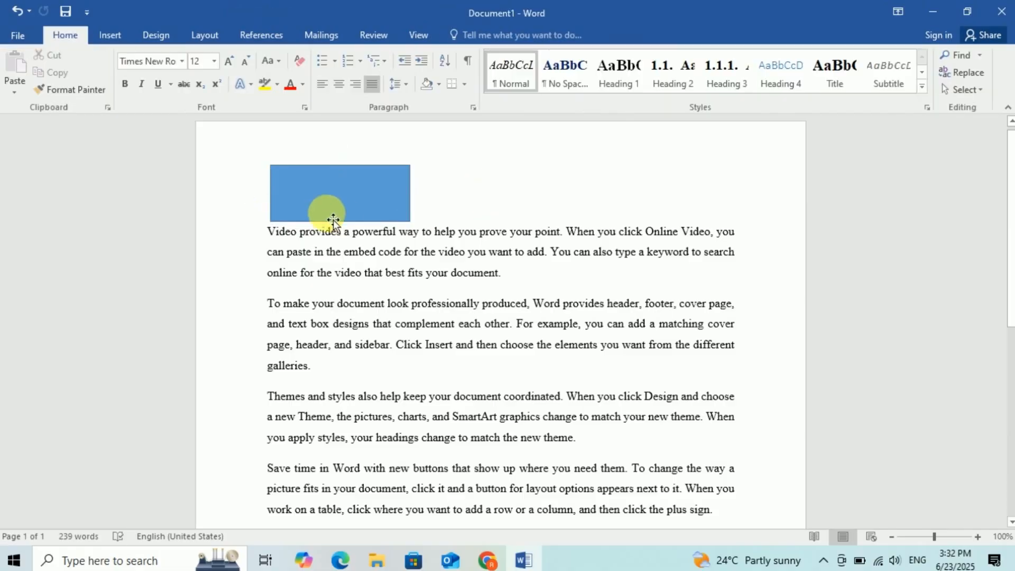
{"action": "left_click", "coordinate": [365, 216]}
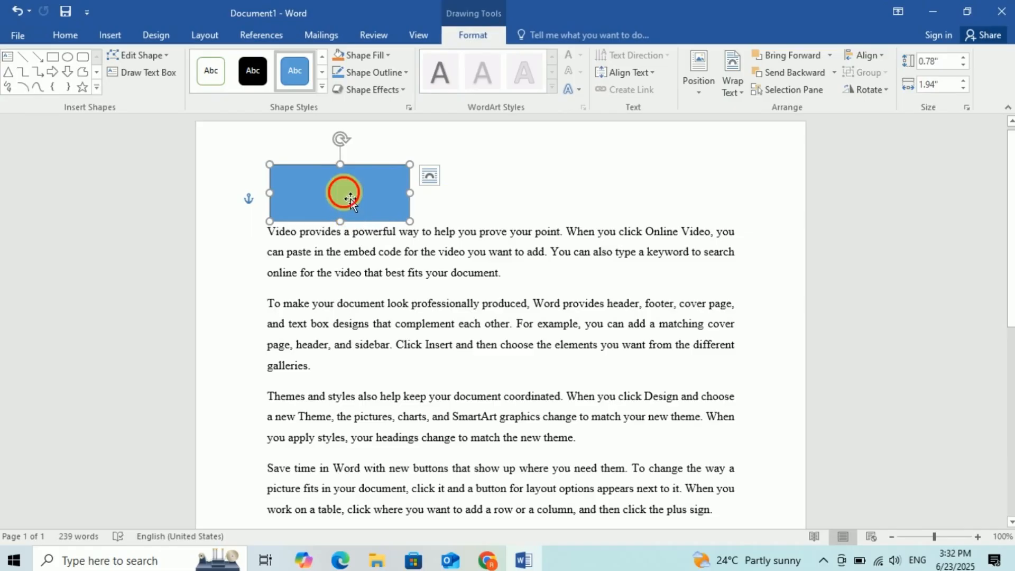
{"action": "right_click", "coordinate": [350, 199]}
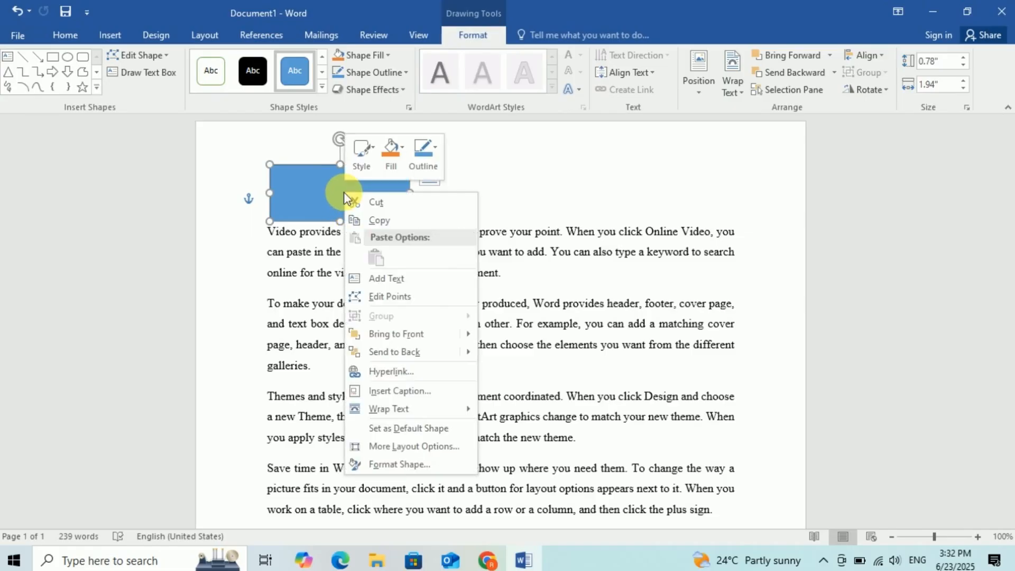
{"action": "left_click", "coordinate": [401, 278]}
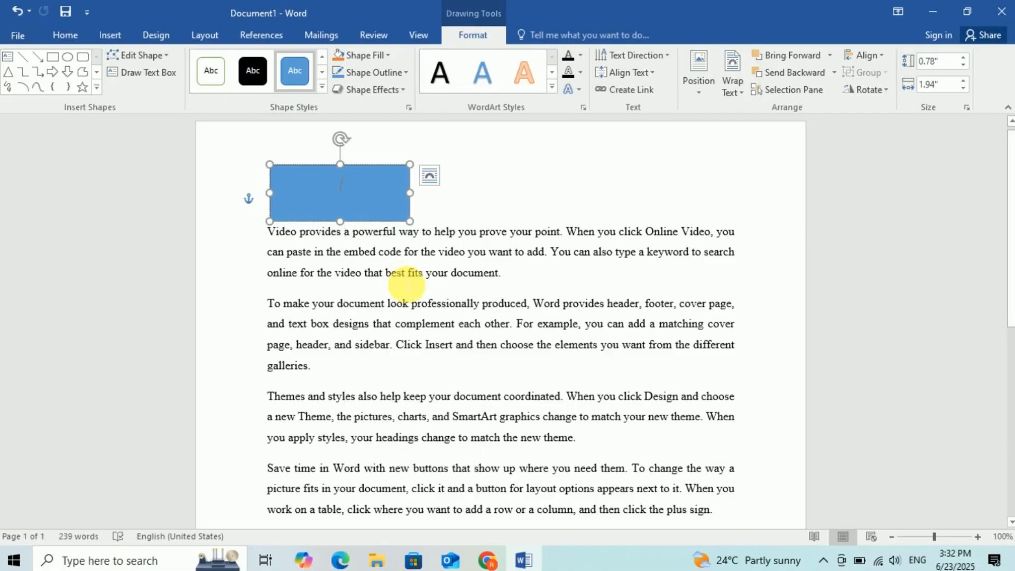
{"action": "type", "text": "fghffh"}
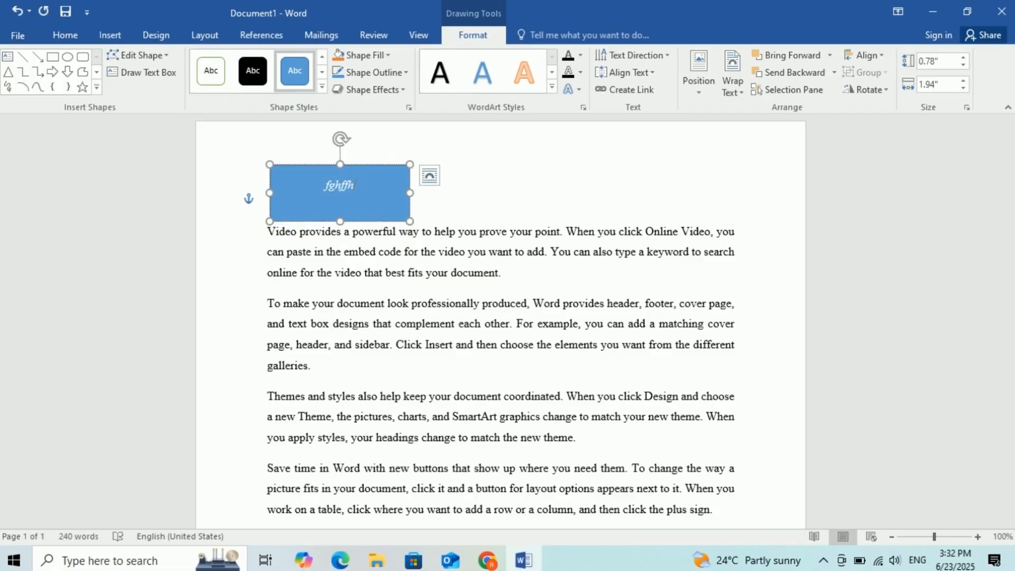
Apply the white-filled shape style with a green outline and black text to the rectangle and deselect it
{"action": "left_click", "coordinate": [237, 81]}
{"action": "left_click", "coordinate": [220, 75]}
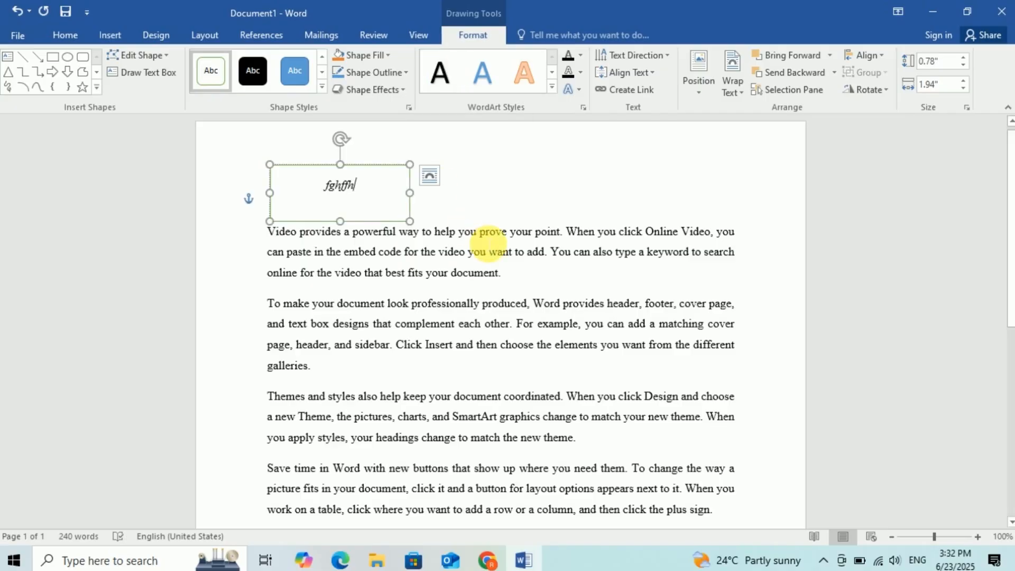
{"action": "left_click", "coordinate": [488, 189]}
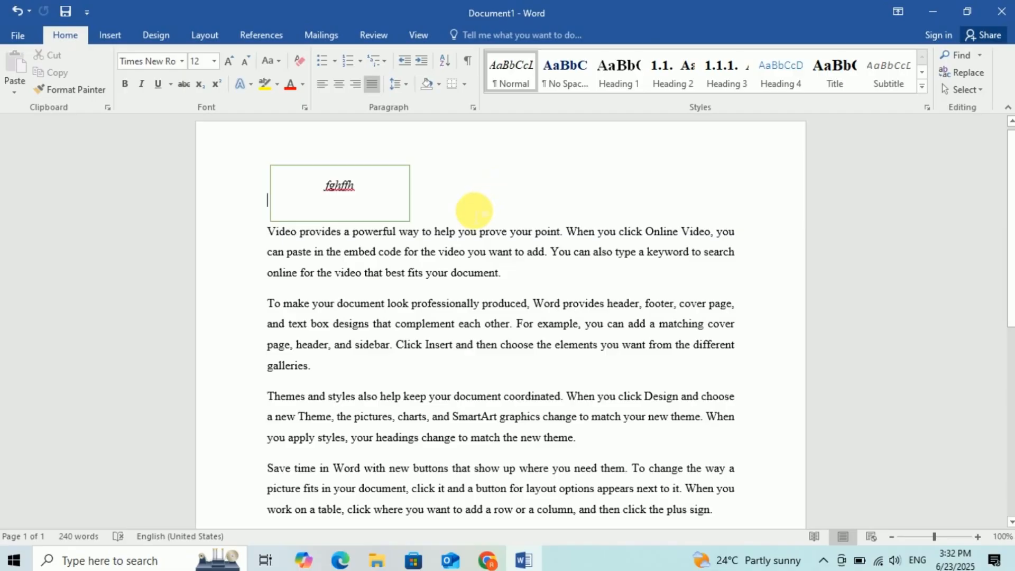
Add two blank lines above the text-filled rectangle and draw a nearly horizontal arrow line about 1.88" long just above it
{"action": "key", "text": "Return"}
{"action": "key", "text": "Return"}
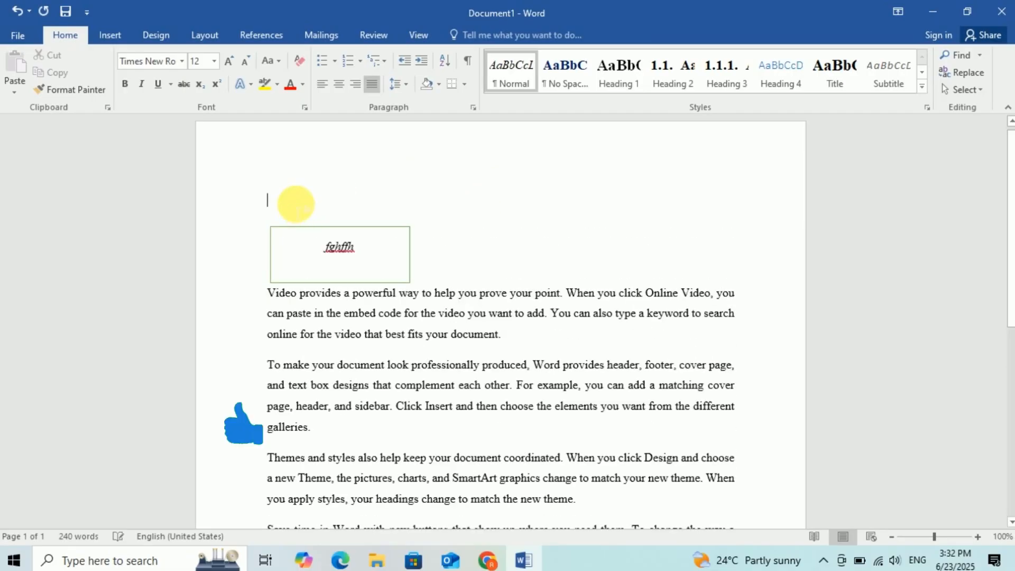
{"action": "left_click", "coordinate": [108, 35]}
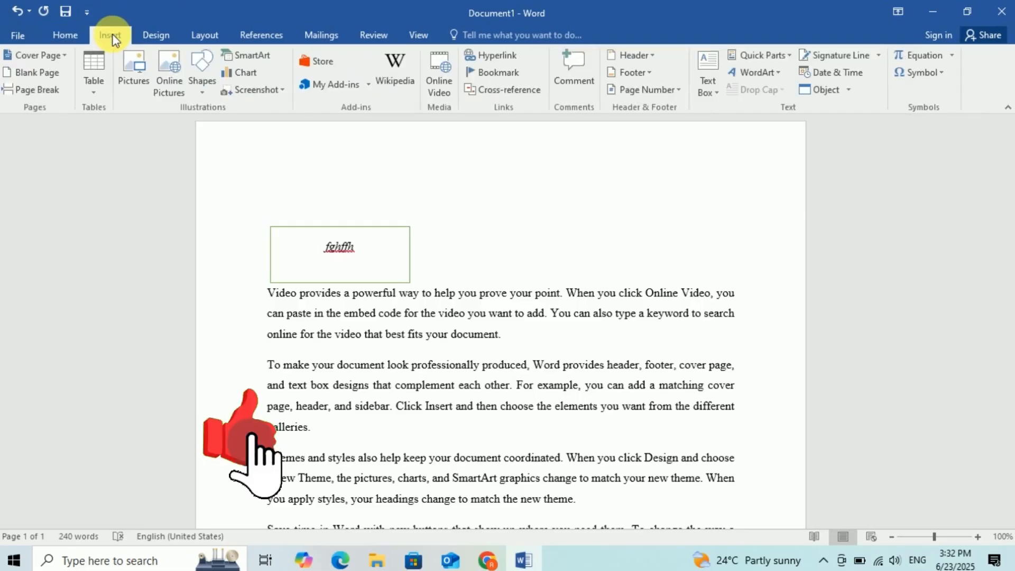
{"action": "left_click", "coordinate": [201, 91]}
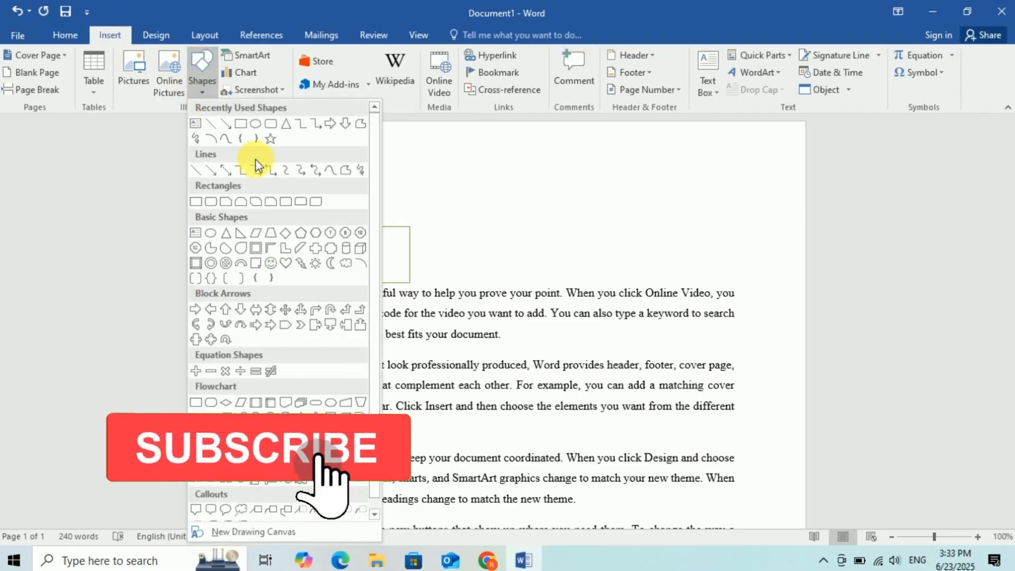
{"action": "left_click", "coordinate": [211, 170]}
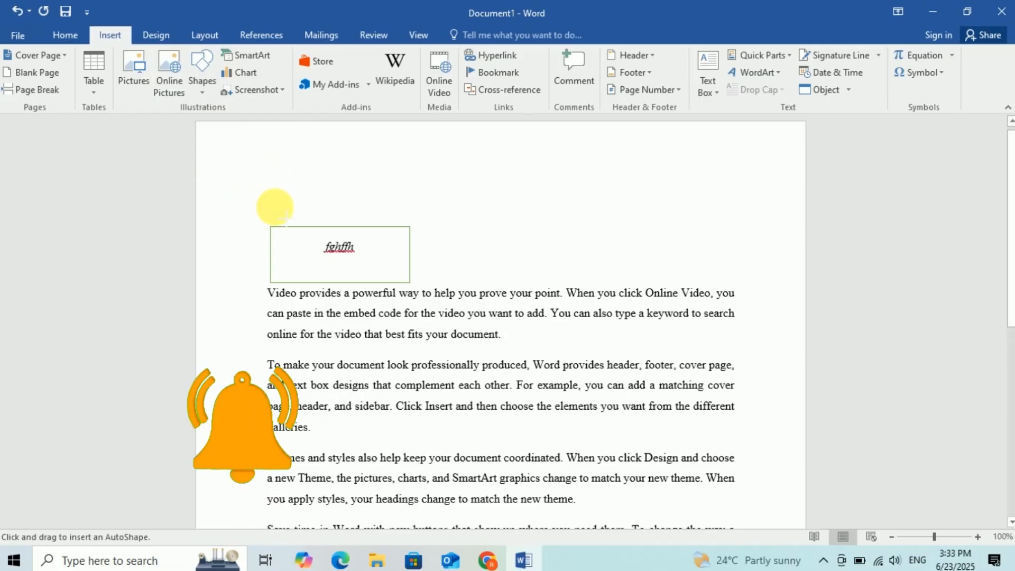
{"action": "mouse_move", "coordinate": [275, 207]}
{"action": "left_mouse_down"}
{"action": "mouse_move", "coordinate": [408, 205]}
{"action": "mouse_move", "coordinate": [410, 213]}
{"action": "left_mouse_up"}
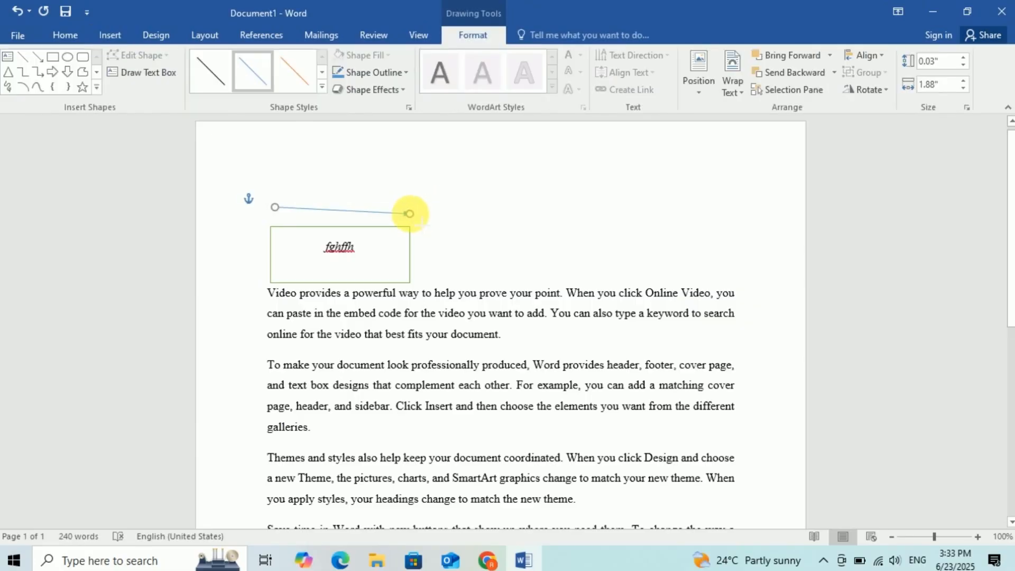
{"action": "left_click", "coordinate": [703, 88]}
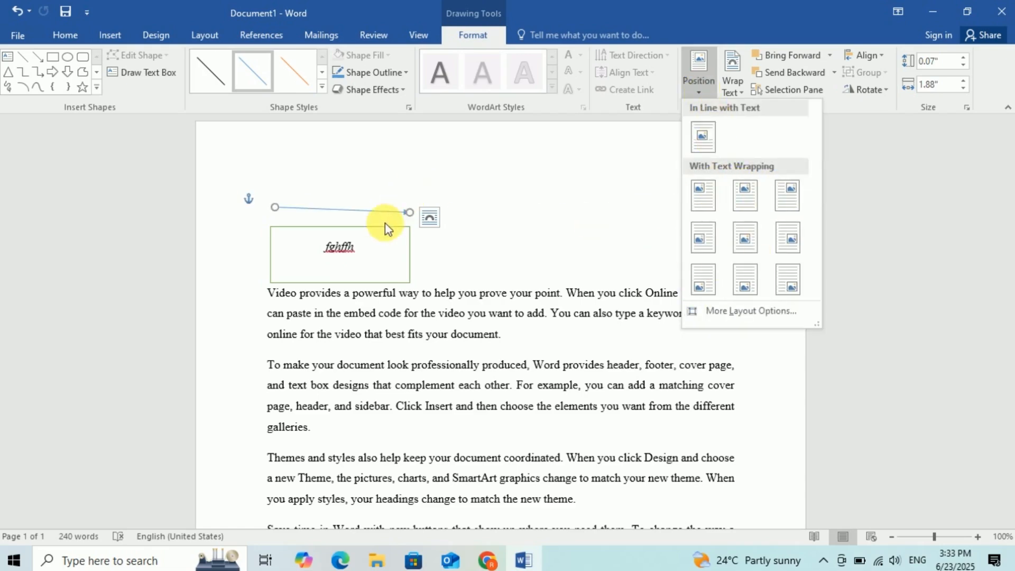
{"action": "left_click", "coordinate": [355, 173]}
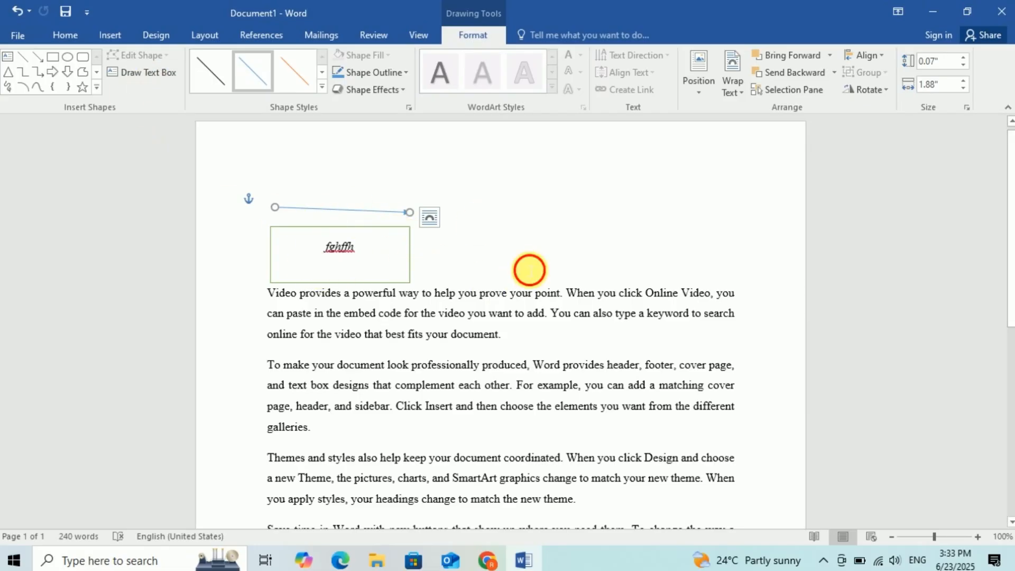
{"action": "left_click", "coordinate": [529, 269]}
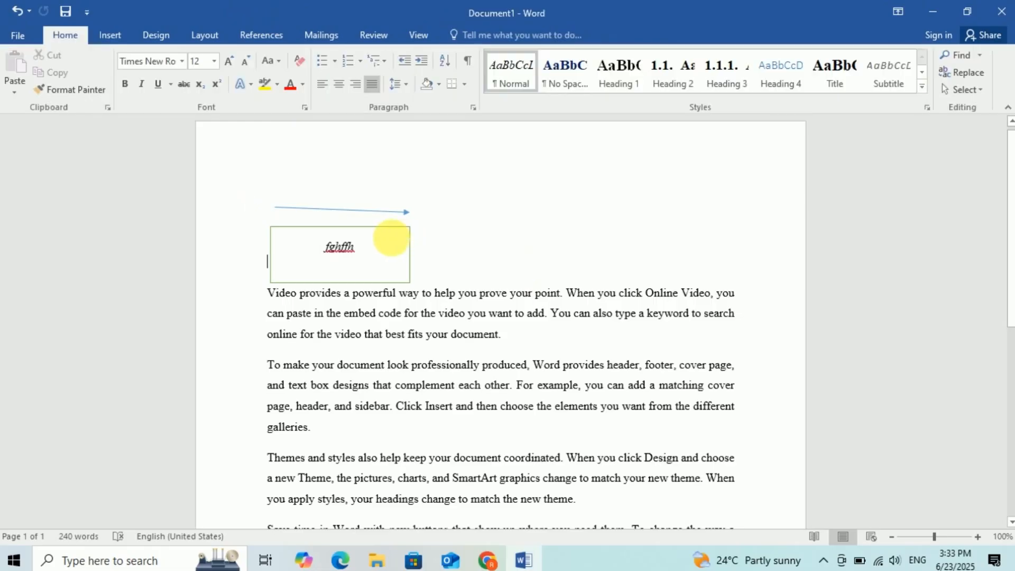
Delete the outlined rectangle and the arrow line above the first paragraph
{"action": "left_click", "coordinate": [281, 237]}
{"action": "key", "text": "Delete"}
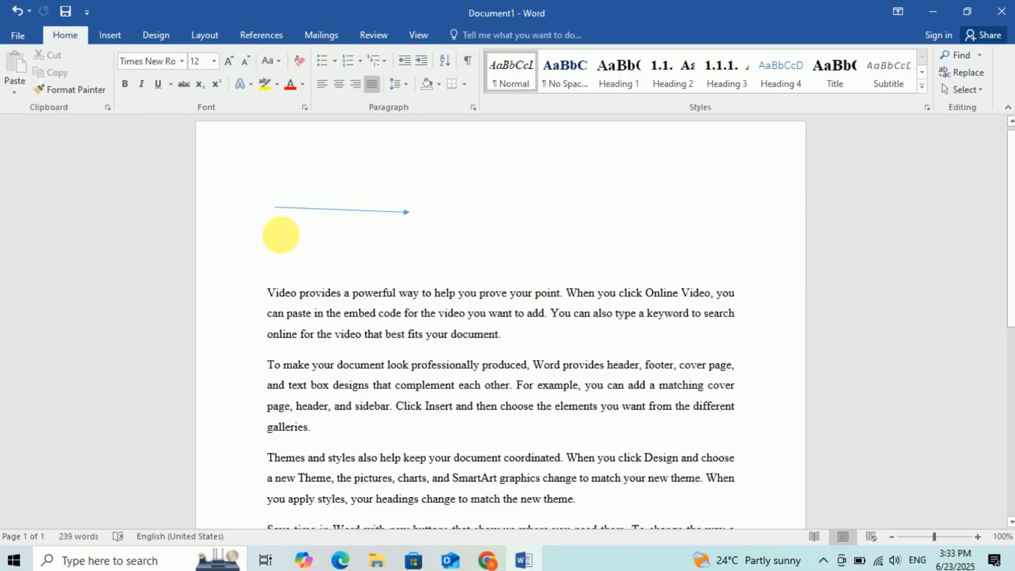
{"action": "left_click", "coordinate": [299, 211]}
{"action": "key", "text": "Delete"}
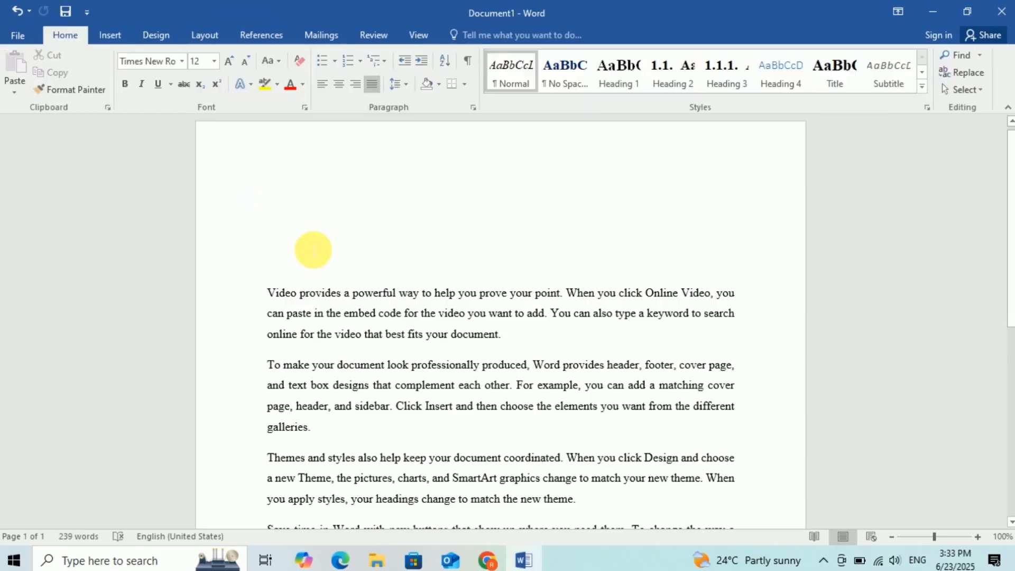
Insert blank lines after the last paragraph until the cursor reaches the second page
{"action": "left_click_drag", "start_coordinate": [1007, 159], "coordinate": [720, 369]}
{"action": "left_click", "coordinate": [503, 298]}
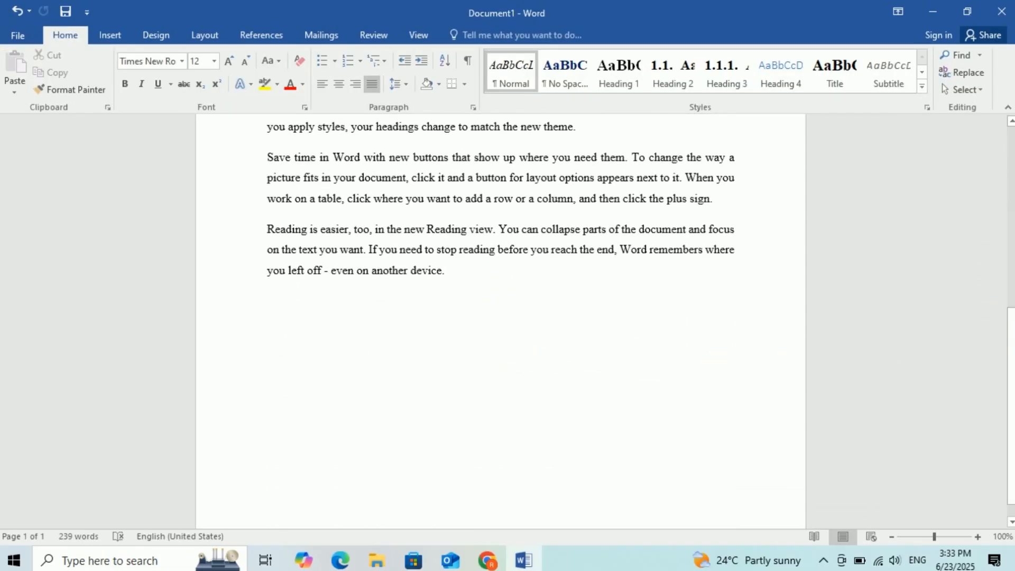
{"action": "key", "text": "Return"}
{"action": "key", "text": "Return"}
{"action": "key", "text": "Return"}
{"action": "key", "text": "Return"}
{"action": "key", "text": "Return"}
{"action": "key", "text": "Return"}
{"action": "key", "text": "Return"}
{"action": "key", "text": "Return"}
{"action": "key", "text": "Return"}
{"action": "key", "text": "Return"}
{"action": "key", "text": "Return"}
{"action": "key", "text": "Return"}
{"action": "key", "text": "Return"}
{"action": "key", "text": "Return"}
{"action": "key", "text": "Return"}
{"action": "key", "text": "Return"}
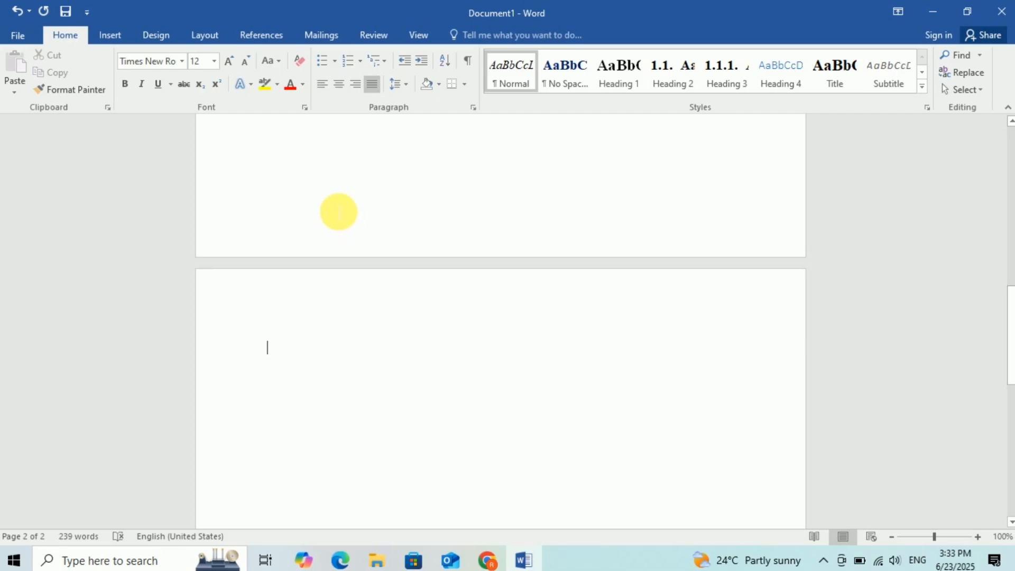
Open the chart insertion dialog and preview the Combo, Waterfall, Box & Whisker, Histogram, Sunburst, Radar and Surface chart types
{"action": "left_click", "coordinate": [111, 37]}
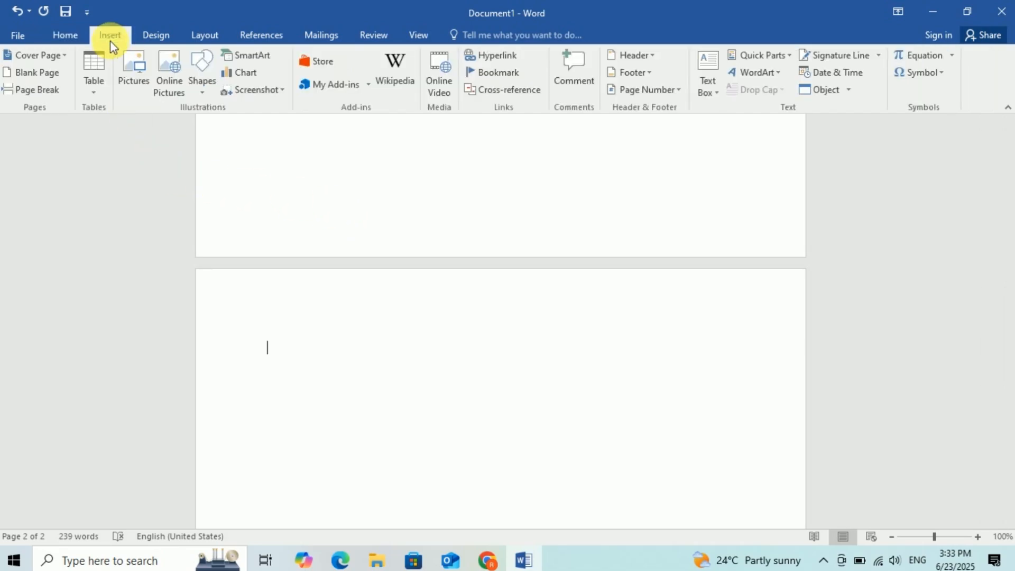
{"action": "left_click", "coordinate": [245, 74]}
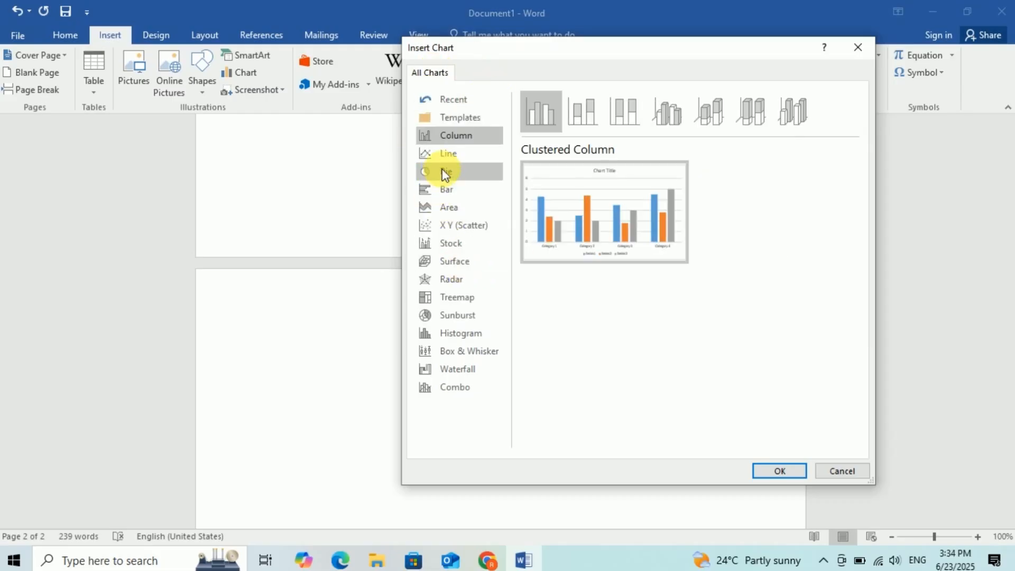
{"action": "left_click", "coordinate": [447, 388]}
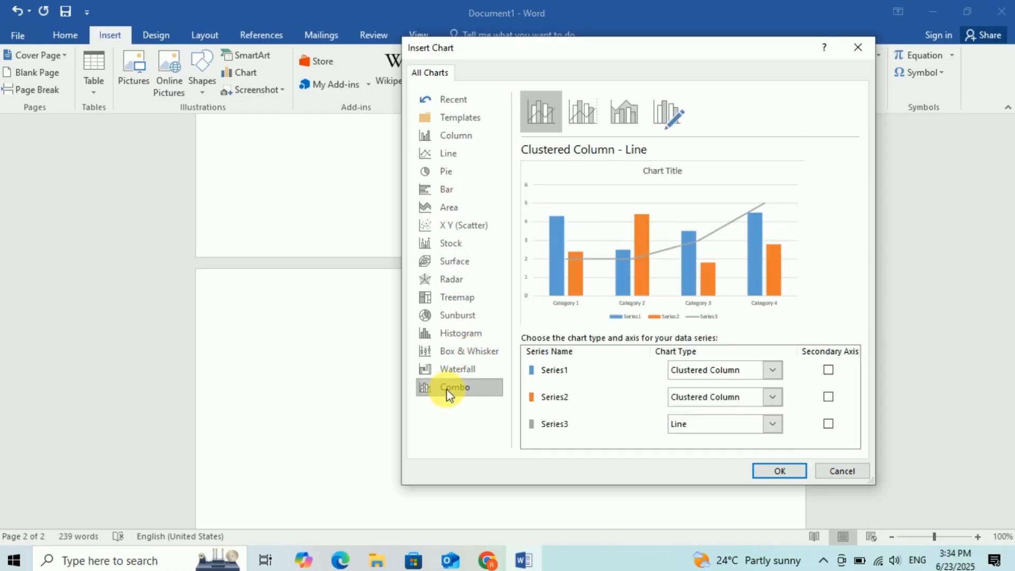
{"action": "left_click", "coordinate": [453, 370]}
{"action": "left_click", "coordinate": [455, 349]}
{"action": "left_click", "coordinate": [451, 333]}
{"action": "left_click", "coordinate": [446, 315]}
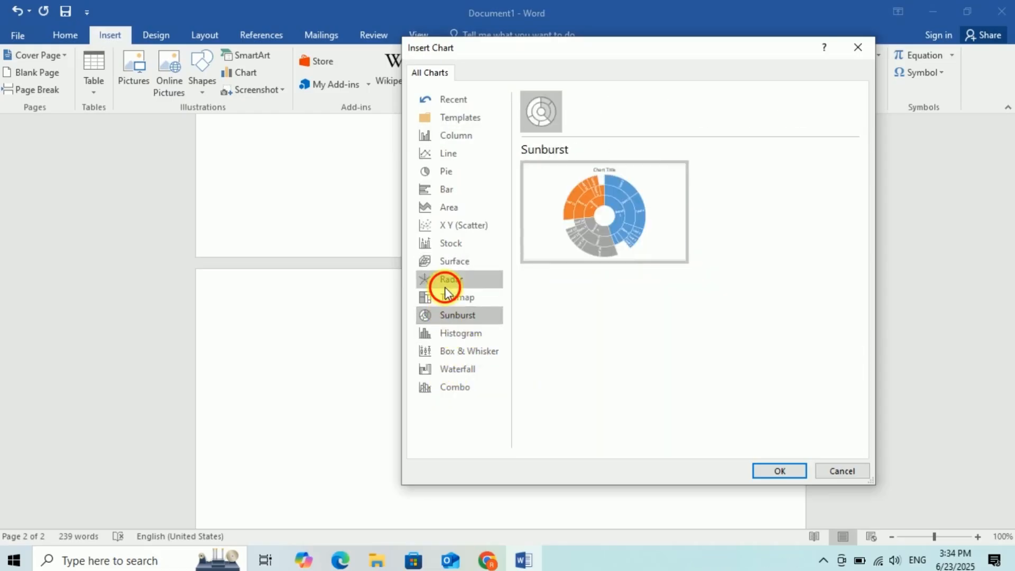
{"action": "left_click", "coordinate": [445, 279]}
{"action": "left_click", "coordinate": [425, 260]}
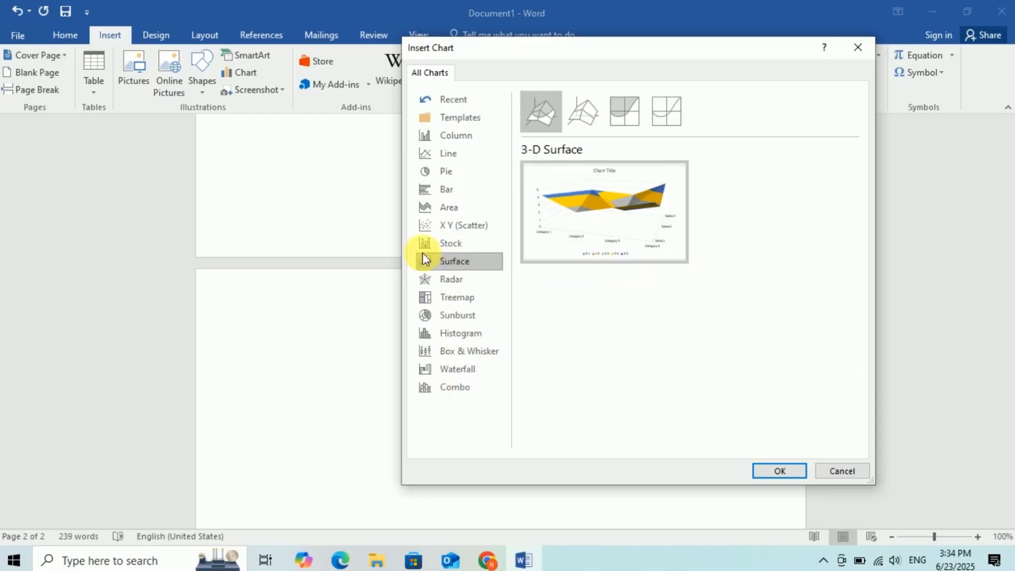
Insert a standard two-dimensional pie chart on the second page
{"action": "left_click", "coordinate": [443, 174]}
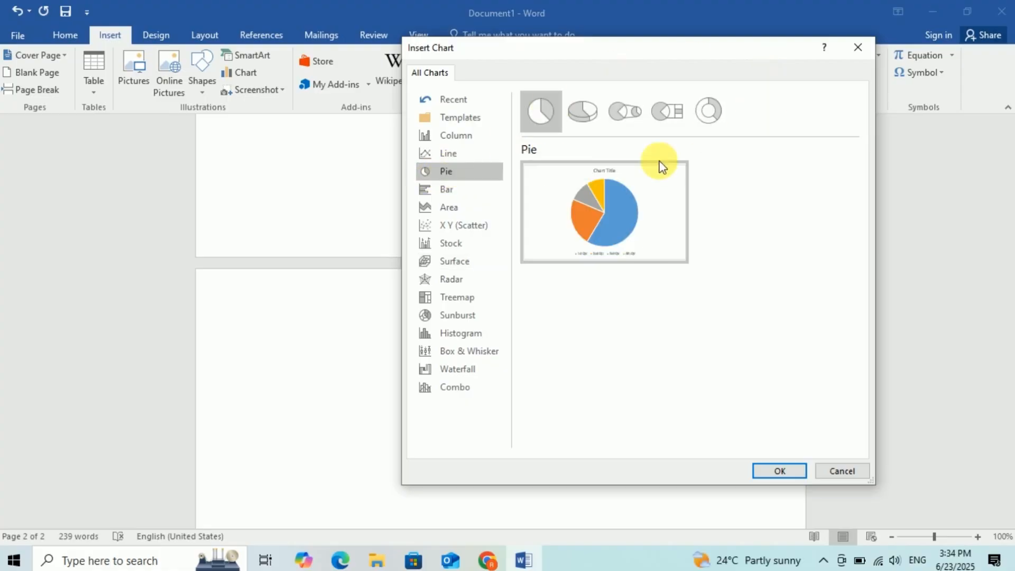
{"action": "mouse_move", "coordinate": [581, 212]}
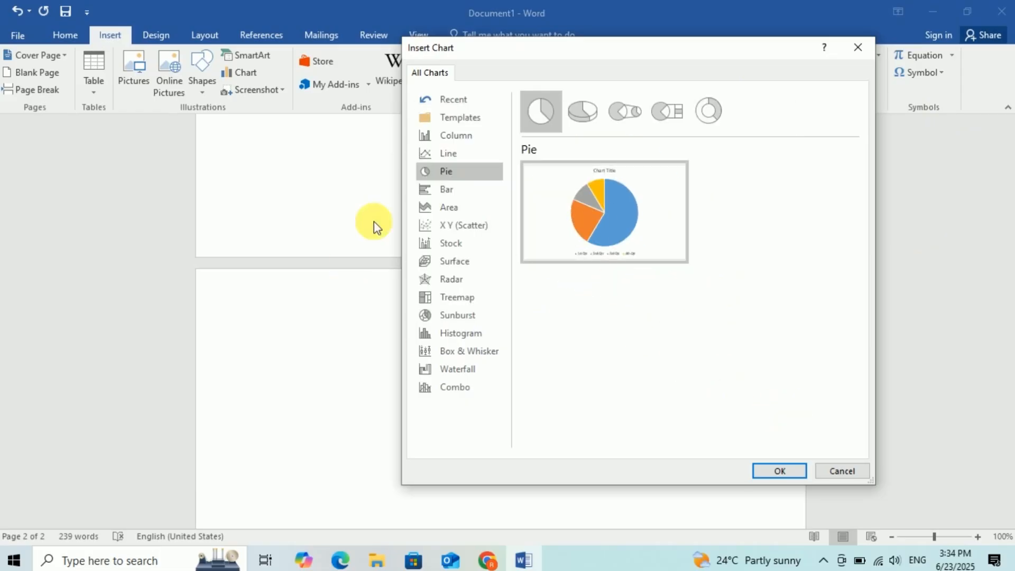
{"action": "left_click", "coordinate": [780, 471]}
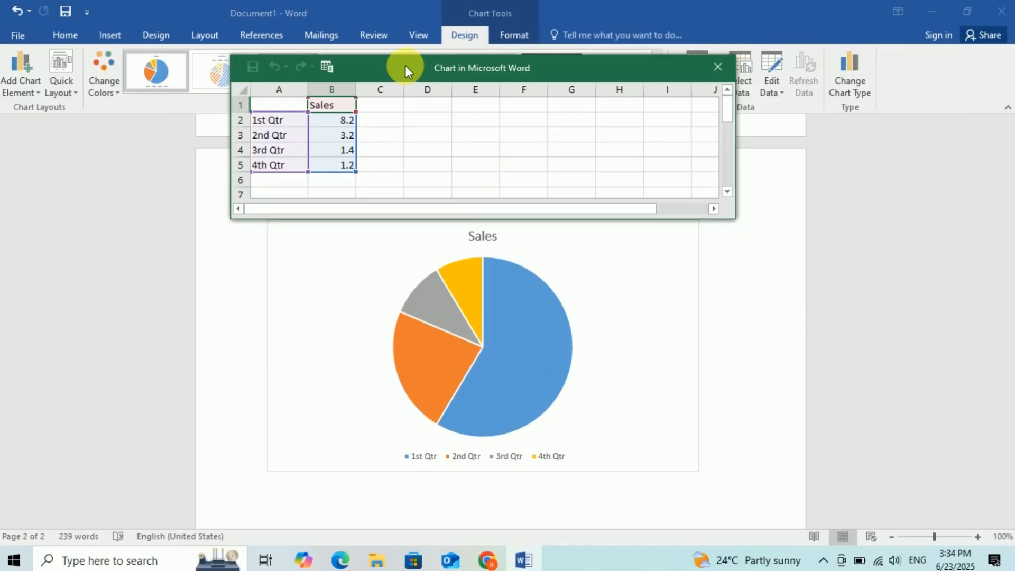
Move the chart data sheet lower and rename the four category labels in A2:A5 to first, second, third and fourth
{"action": "left_click_drag", "start_coordinate": [405, 65], "coordinate": [412, 181]}
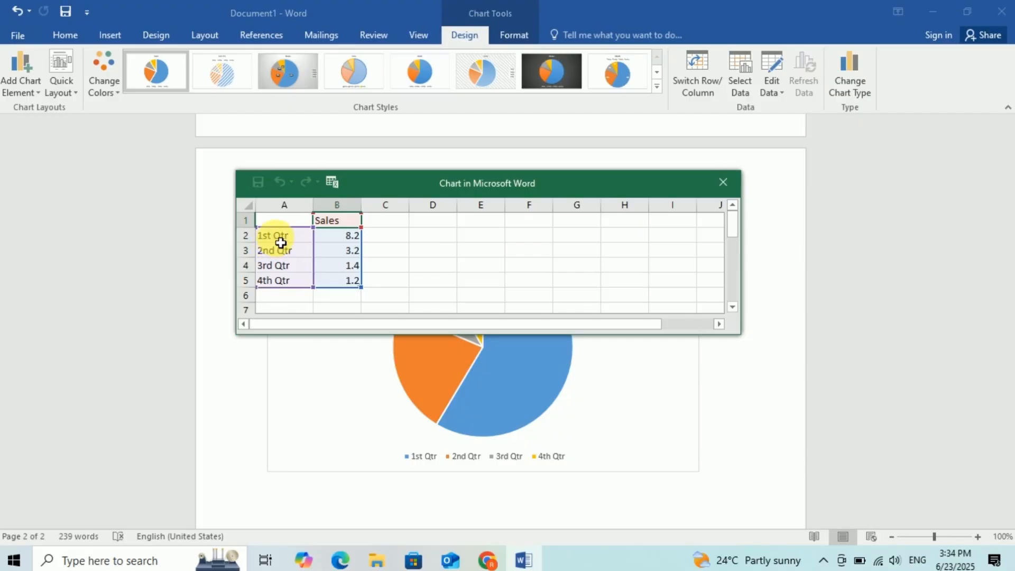
{"action": "left_click", "coordinate": [301, 241]}
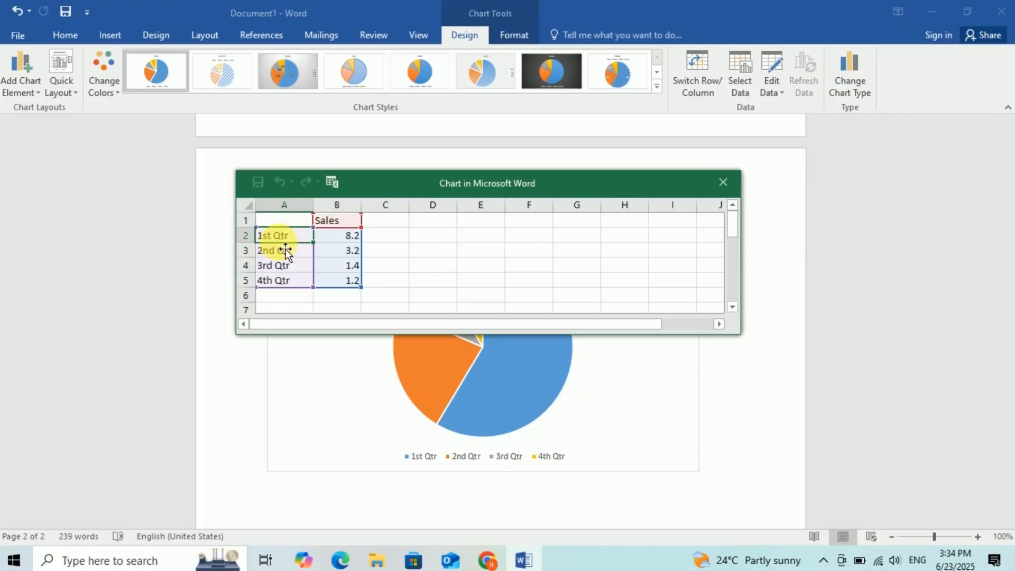
{"action": "type", "text": "first"}
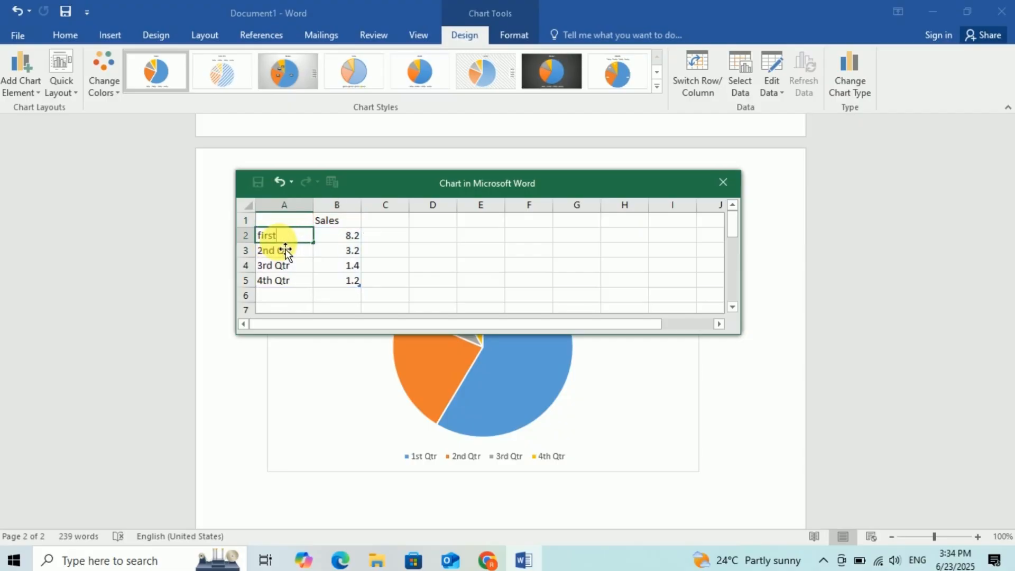
{"action": "left_click", "coordinate": [279, 251]}
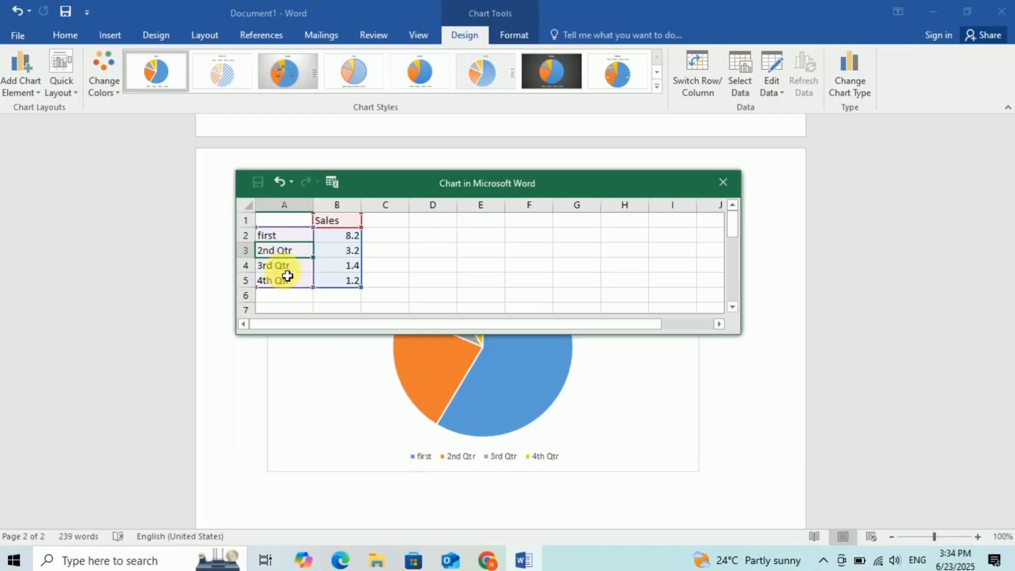
{"action": "type", "text": "s"}
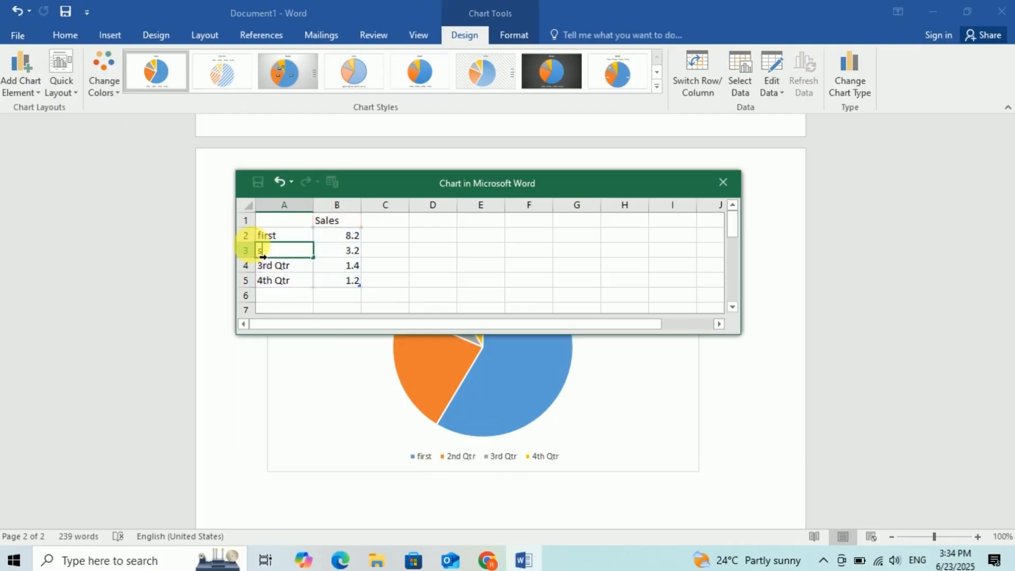
{"action": "type", "text": "econd"}
{"action": "key", "text": "Return"}
{"action": "type", "text": "third"}
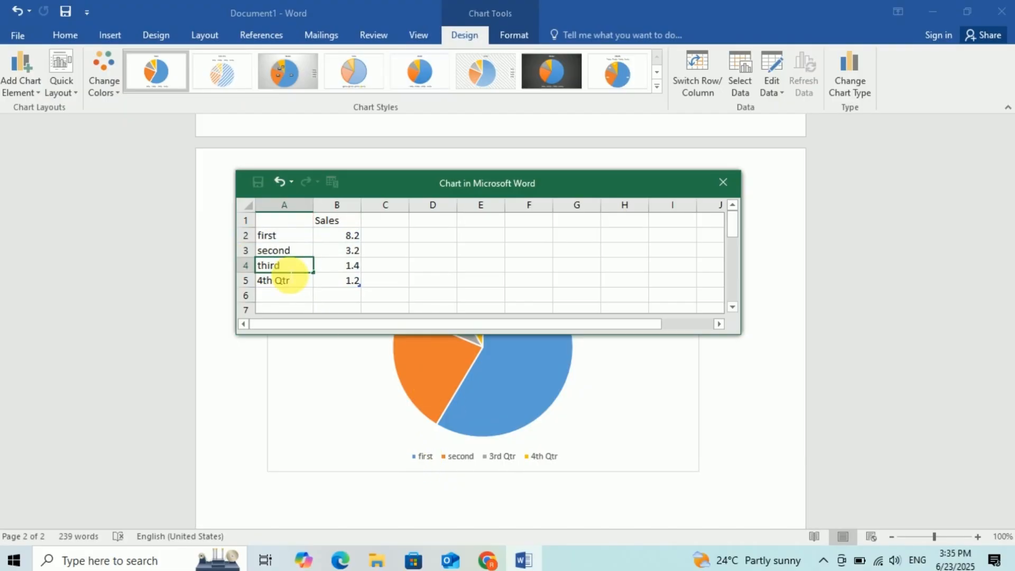
{"action": "key", "text": "Return"}
{"action": "type", "text": "fourth"}
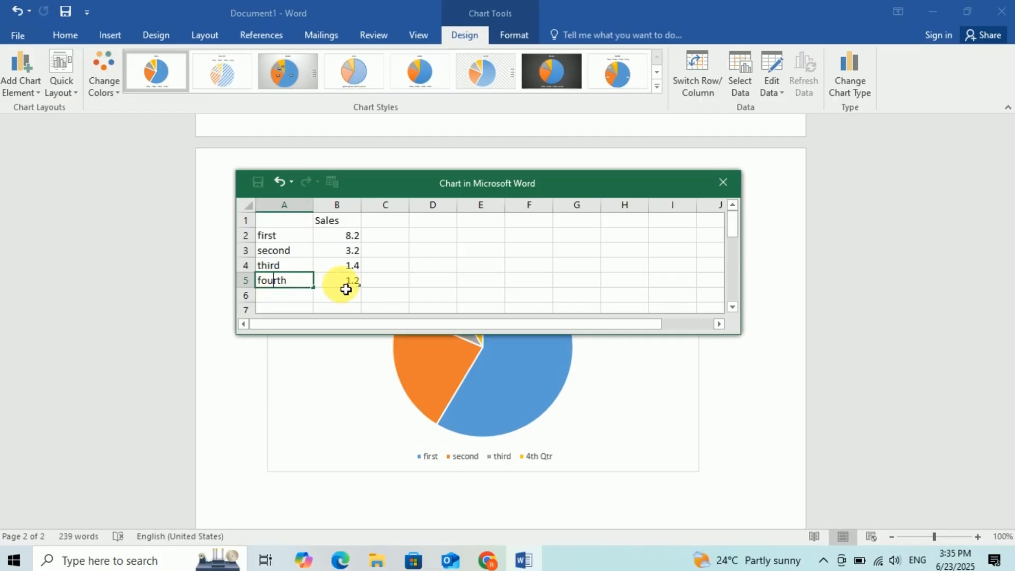
Move the chart data sheet higher and set the Sales value for the fourth category in B5 to 10
{"action": "left_click", "coordinate": [341, 283]}
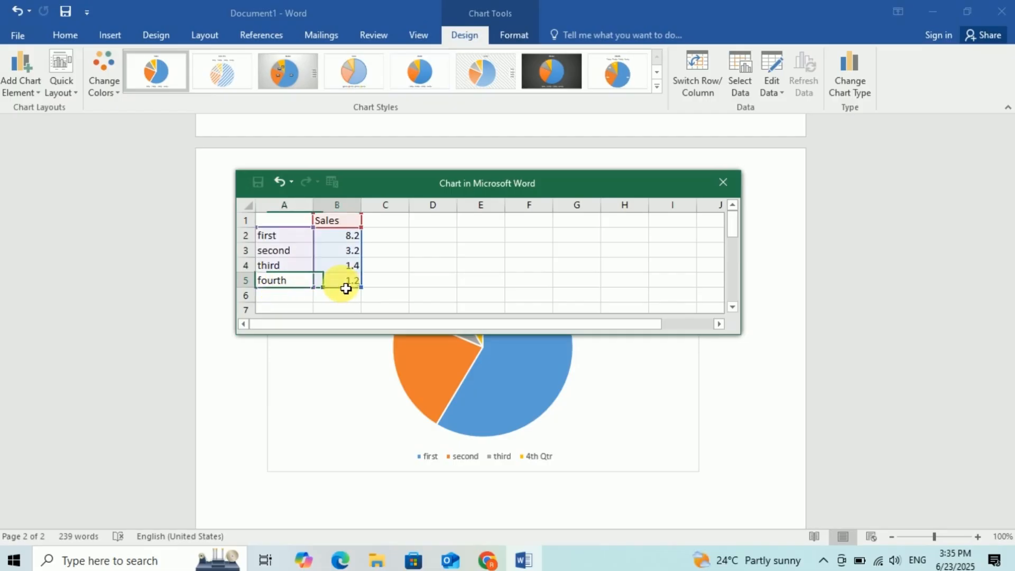
{"action": "left_click", "coordinate": [345, 240]}
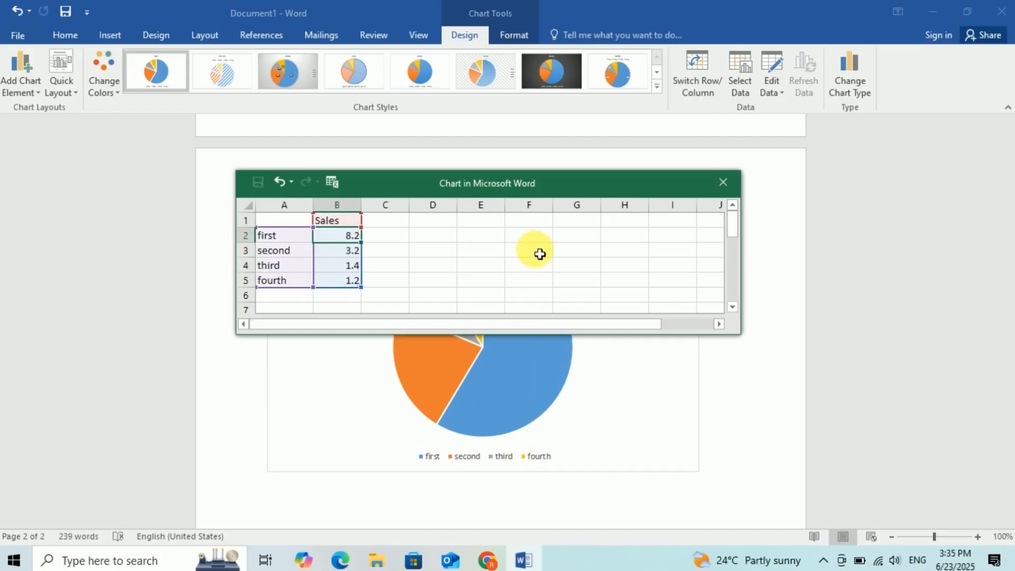
{"action": "left_click_drag", "start_coordinate": [571, 186], "coordinate": [614, 150]}
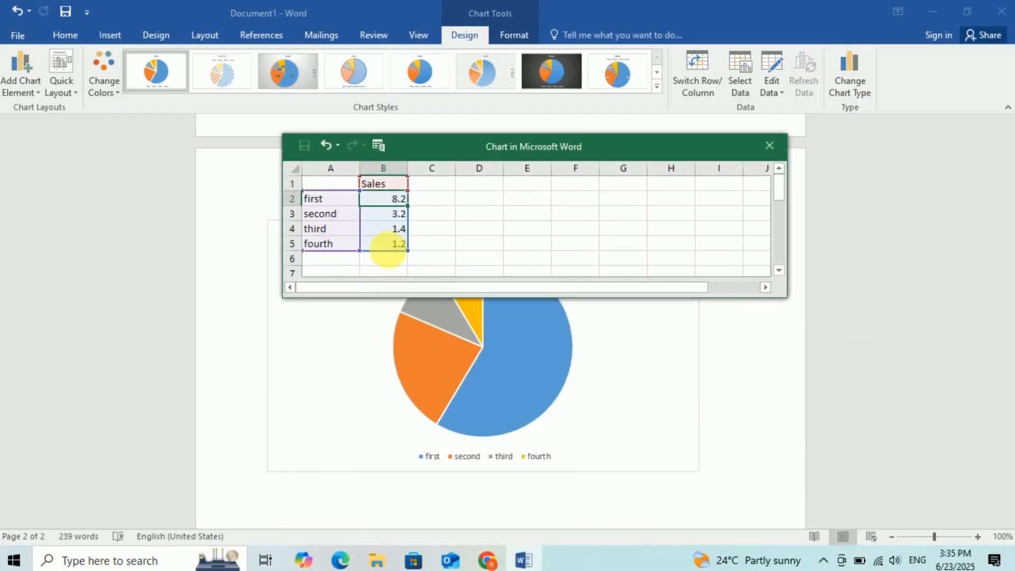
{"action": "left_click", "coordinate": [402, 250]}
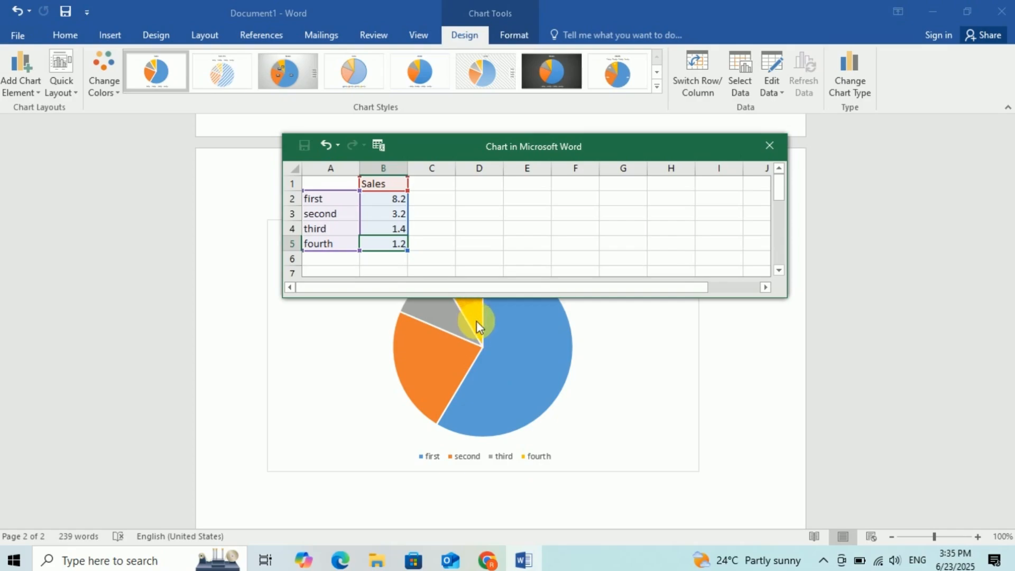
{"action": "type", "text": "10"}
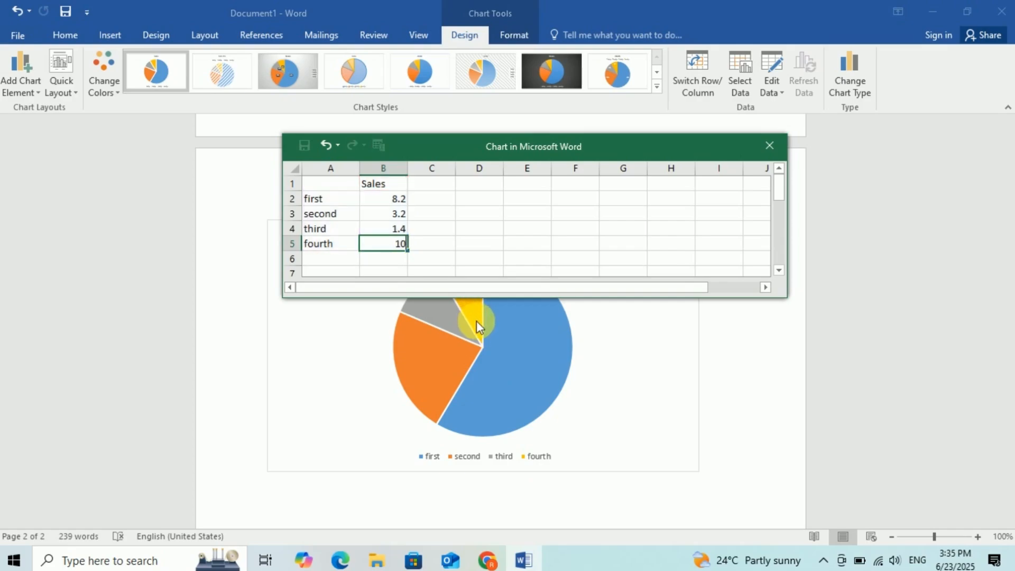
{"action": "left_click", "coordinate": [401, 218]}
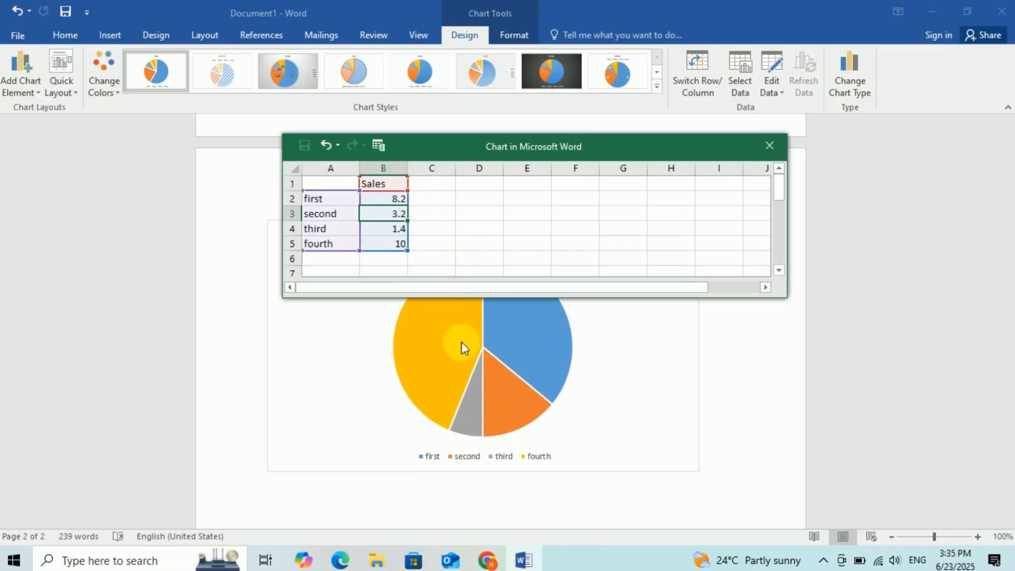
Apply chart Style 8 to the pie chart and close its data sheet
{"action": "left_click", "coordinate": [287, 72]}
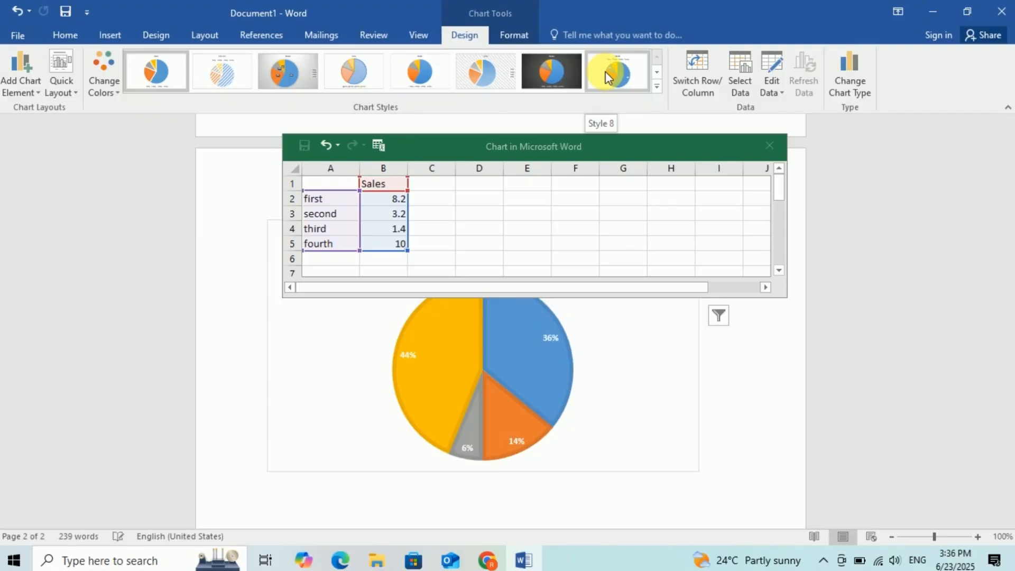
{"action": "left_click_drag", "start_coordinate": [643, 138], "coordinate": [714, 320]}
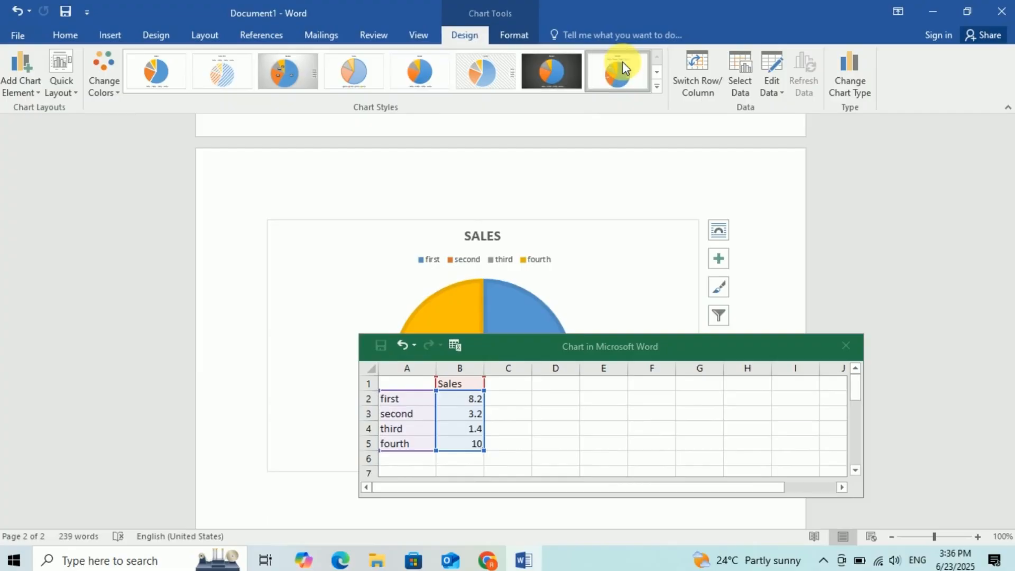
{"action": "left_click", "coordinate": [623, 61]}
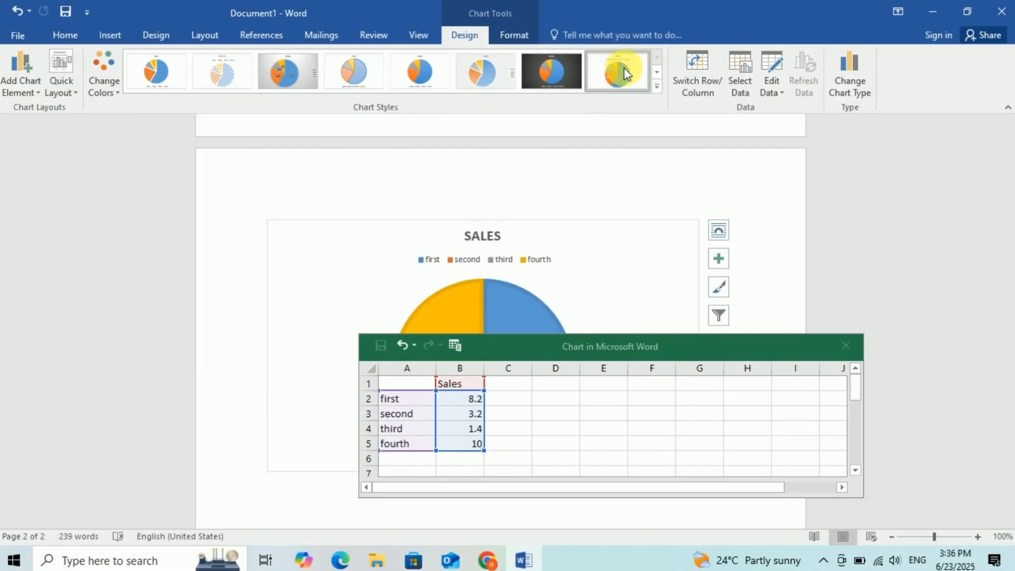
{"action": "left_click", "coordinate": [849, 346]}
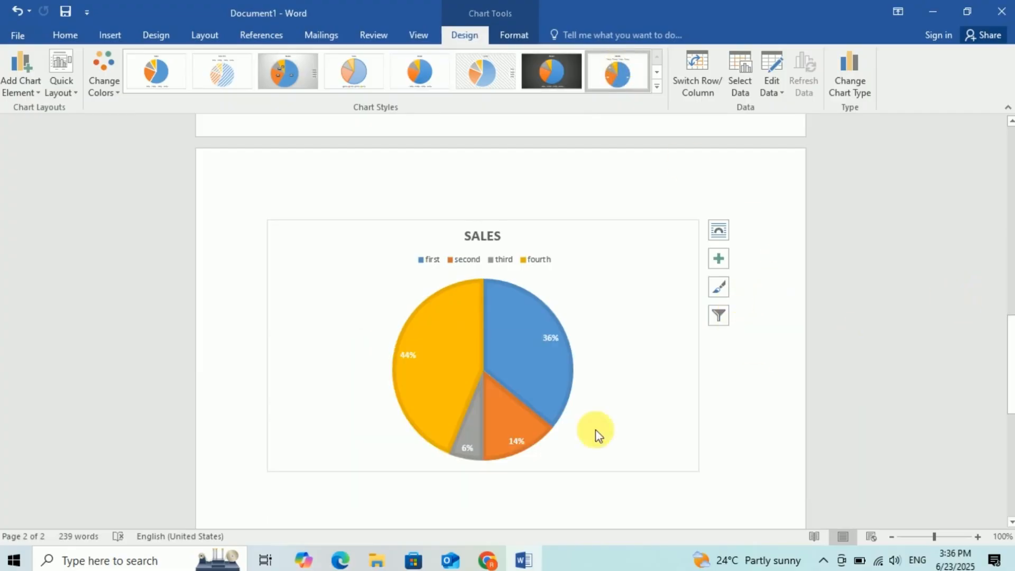
Shrink the pie chart proportionally to a little over half its width and height, keeping it selected
{"action": "left_click", "coordinate": [479, 352]}
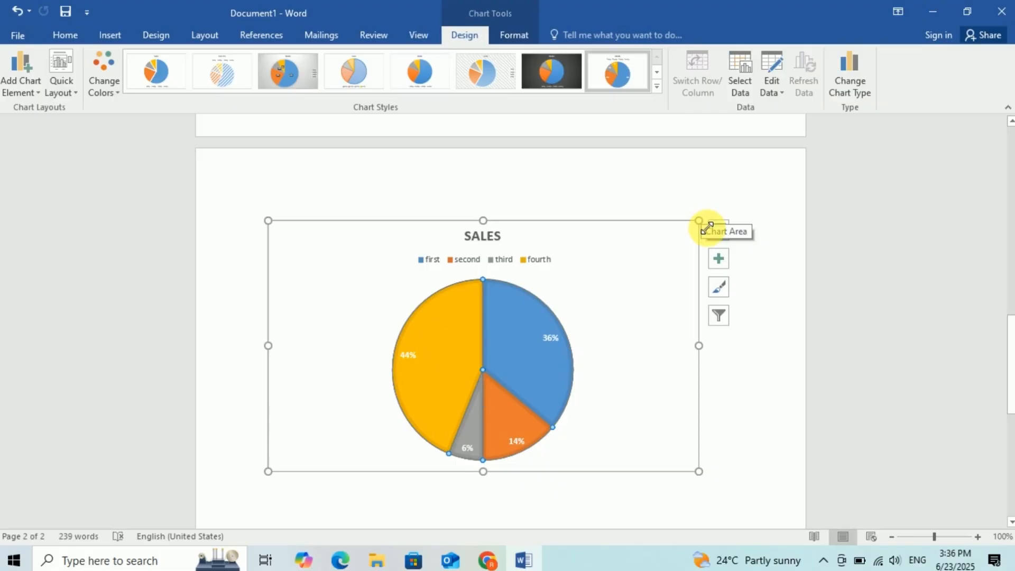
{"action": "left_click_drag", "start_coordinate": [699, 220], "coordinate": [522, 317]}
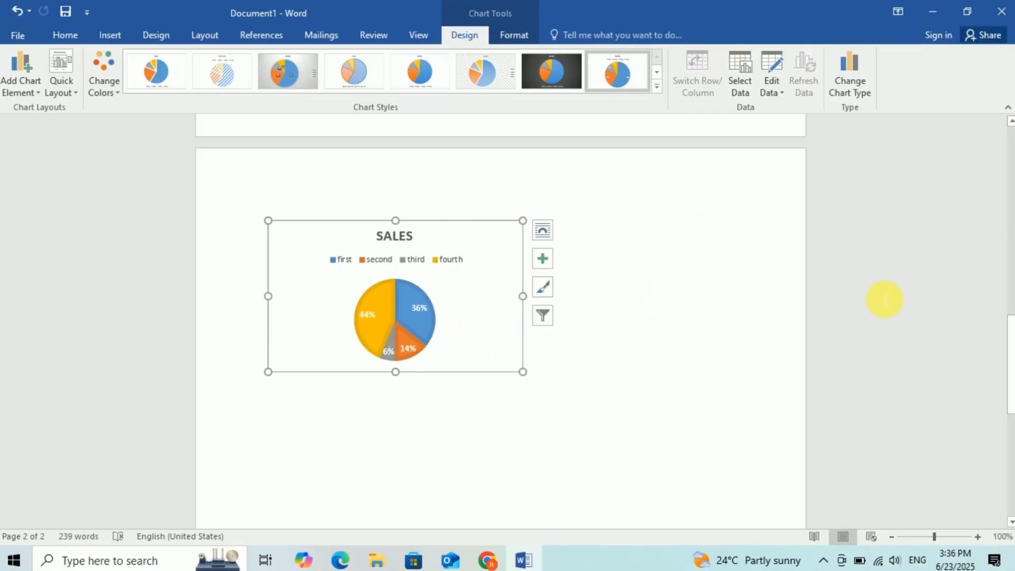
{"action": "left_click", "coordinate": [548, 356]}
{"action": "left_click", "coordinate": [481, 302]}
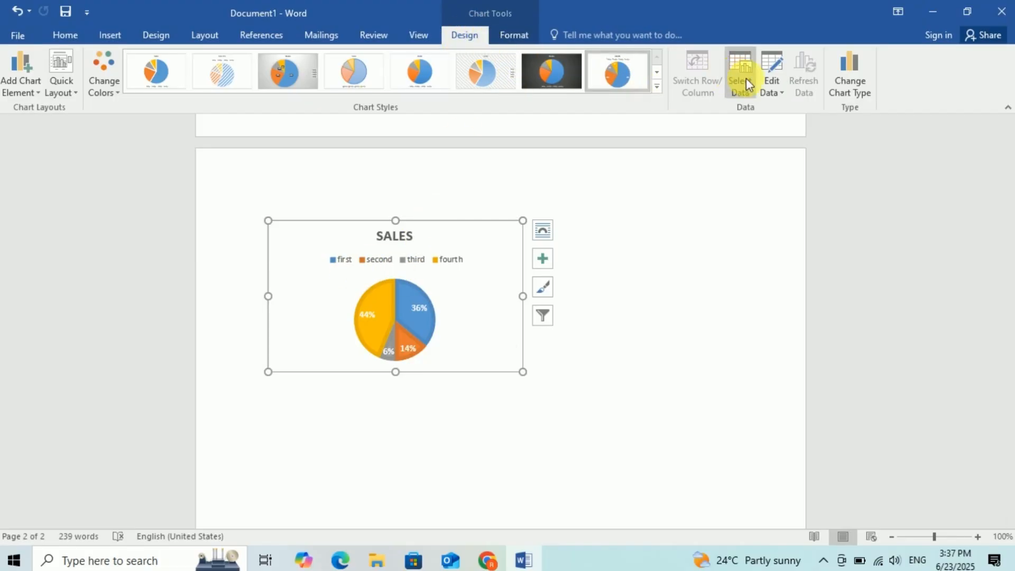
Open the pie chart's data in Excel, check the second and fourth category cells, and close the workbook
{"action": "left_click", "coordinate": [776, 85]}
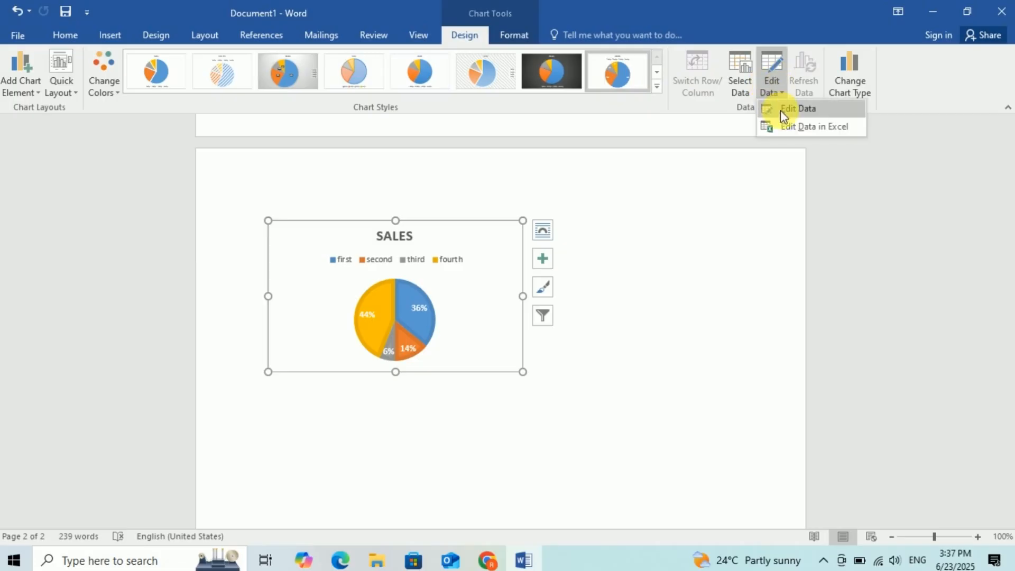
{"action": "left_click", "coordinate": [798, 110]}
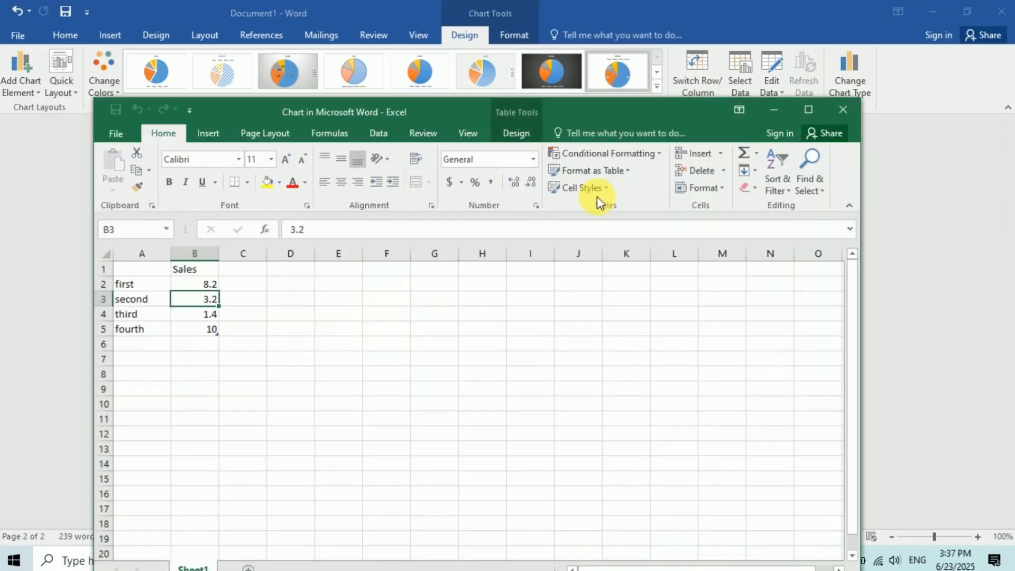
{"action": "left_click", "coordinate": [139, 327]}
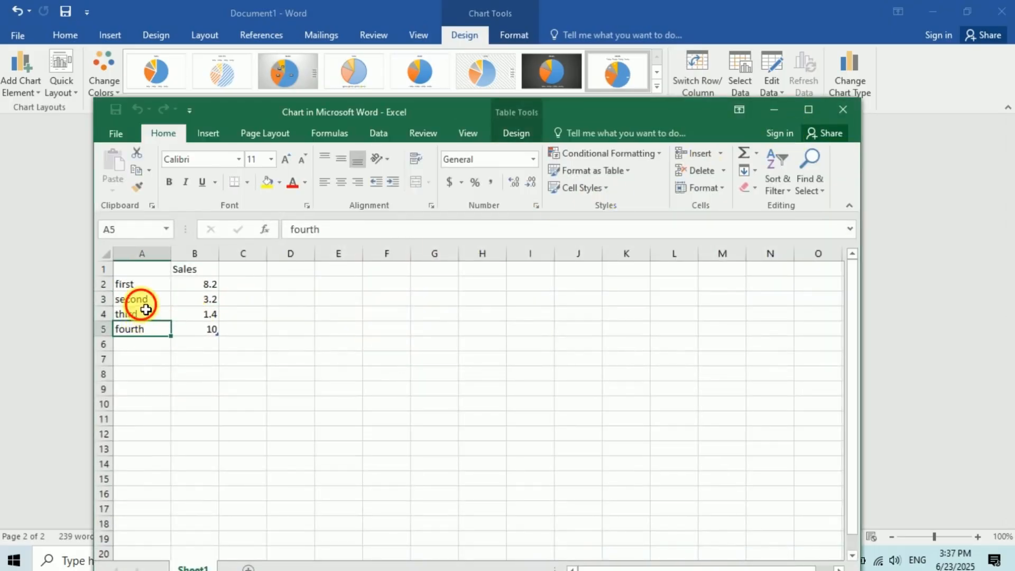
{"action": "left_click", "coordinate": [139, 300]}
{"action": "left_click", "coordinate": [843, 110]}
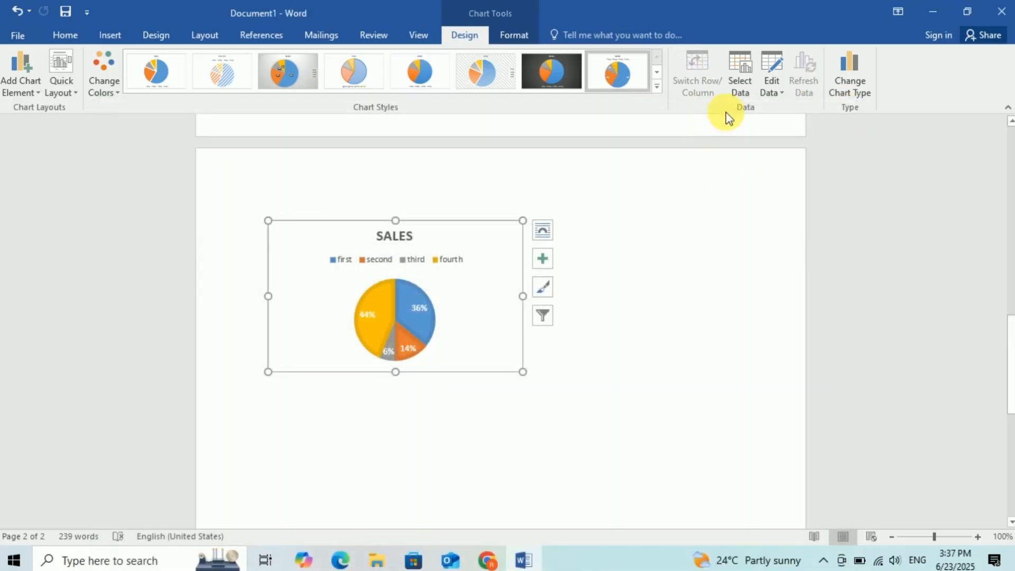
Reopen the chart's data sheet beside the chart, set the third category's Sales value in B4 to 20, and close the sheet
{"action": "left_click", "coordinate": [779, 95]}
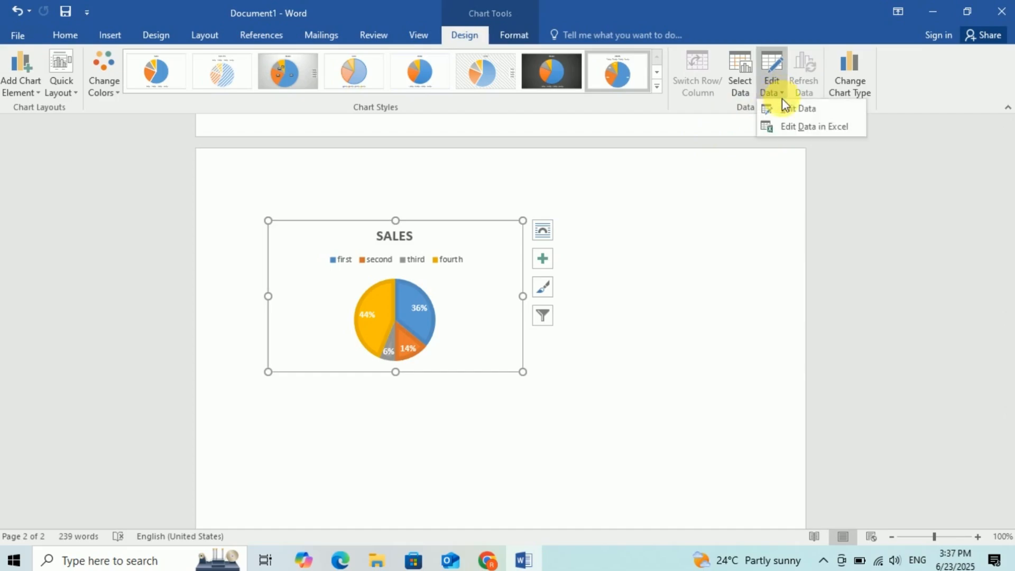
{"action": "left_click", "coordinate": [782, 123]}
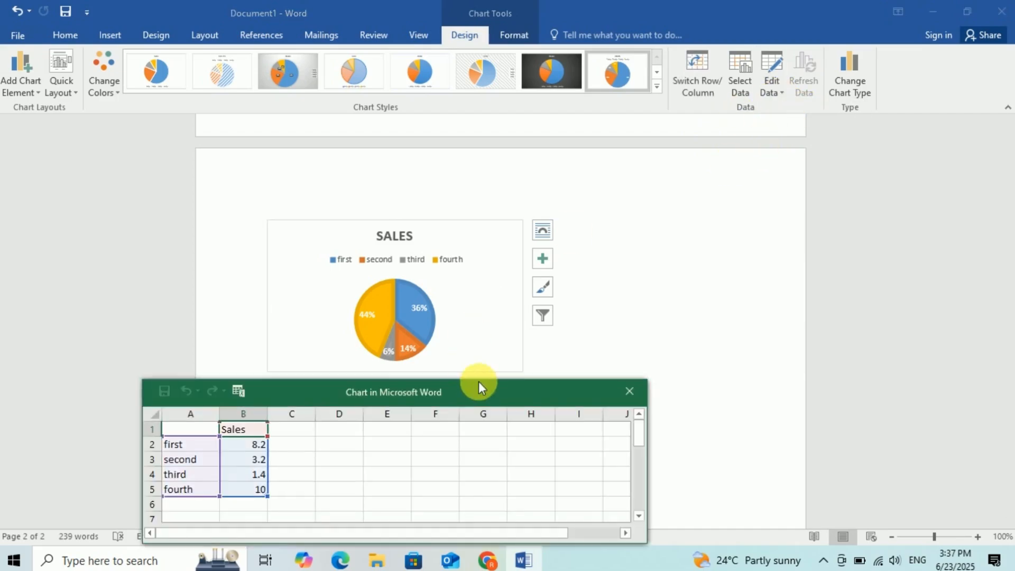
{"action": "left_click_drag", "start_coordinate": [489, 391], "coordinate": [816, 236]}
{"action": "left_click", "coordinate": [592, 309]}
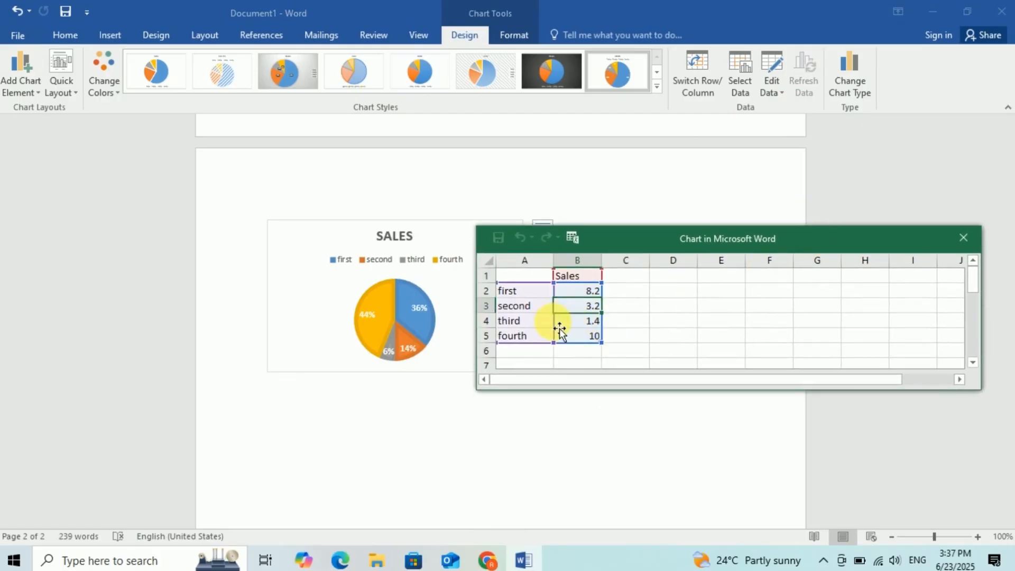
{"action": "left_click", "coordinate": [585, 324]}
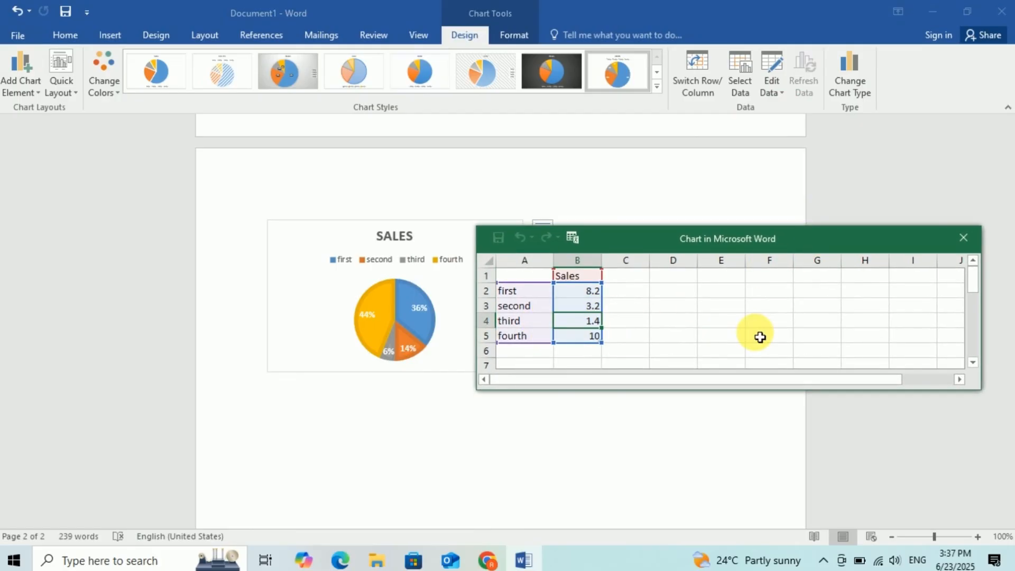
{"action": "type", "text": "20"}
{"action": "left_click", "coordinate": [759, 336]}
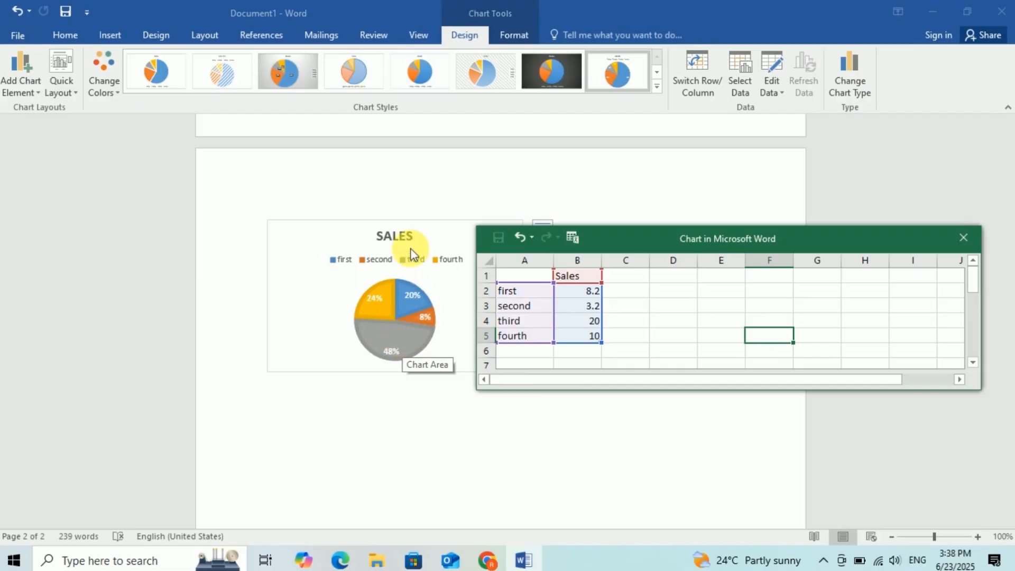
{"action": "left_click", "coordinate": [963, 238]}
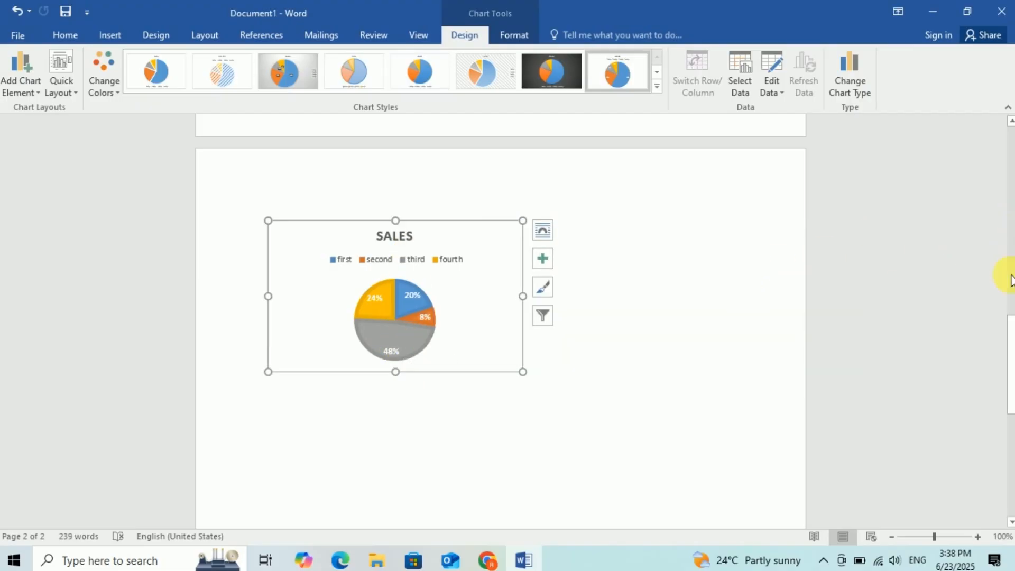
Display the text document's print settings and preview, return to the text, and display the print settings again
{"action": "left_click_drag", "start_coordinate": [1012, 365], "coordinate": [1008, 339]}
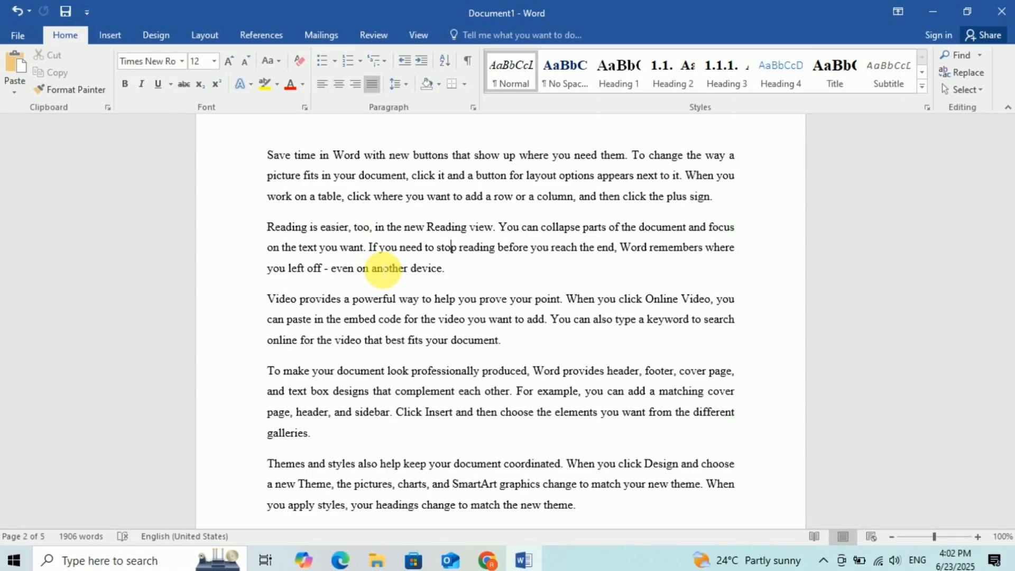
{"action": "key", "text": "ctrl+p"}
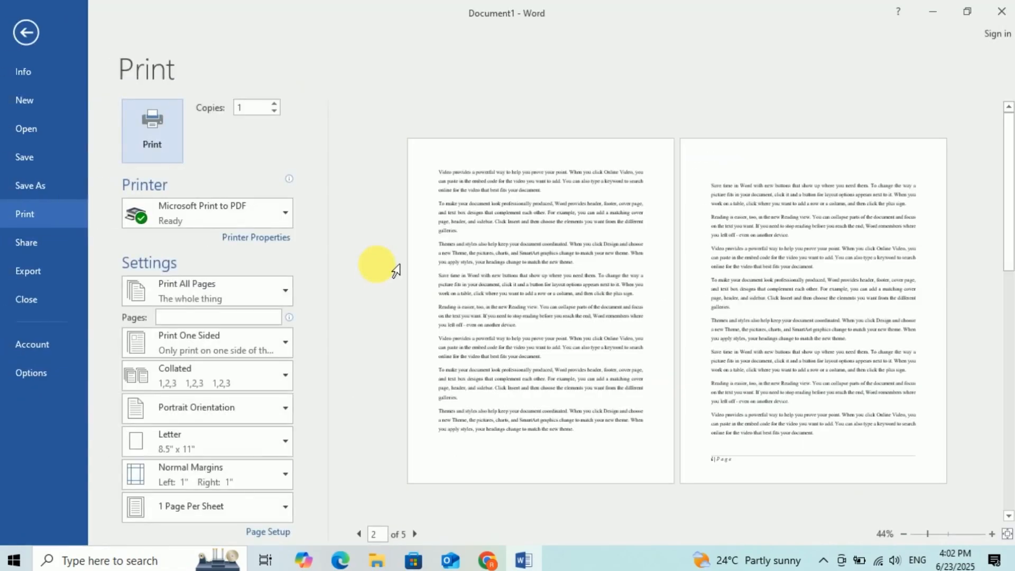
{"action": "left_click", "coordinate": [10, 47]}
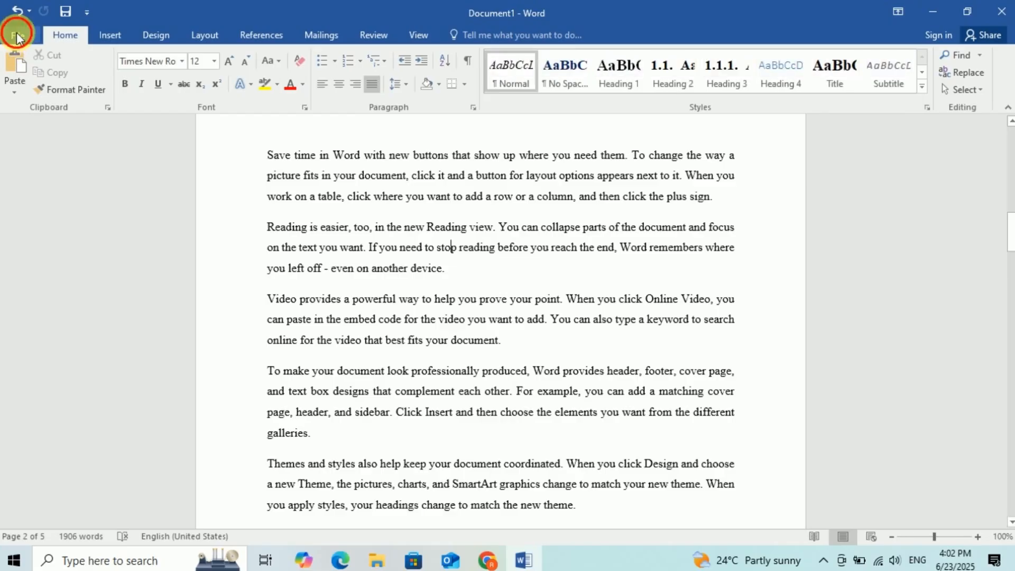
{"action": "left_click", "coordinate": [17, 36]}
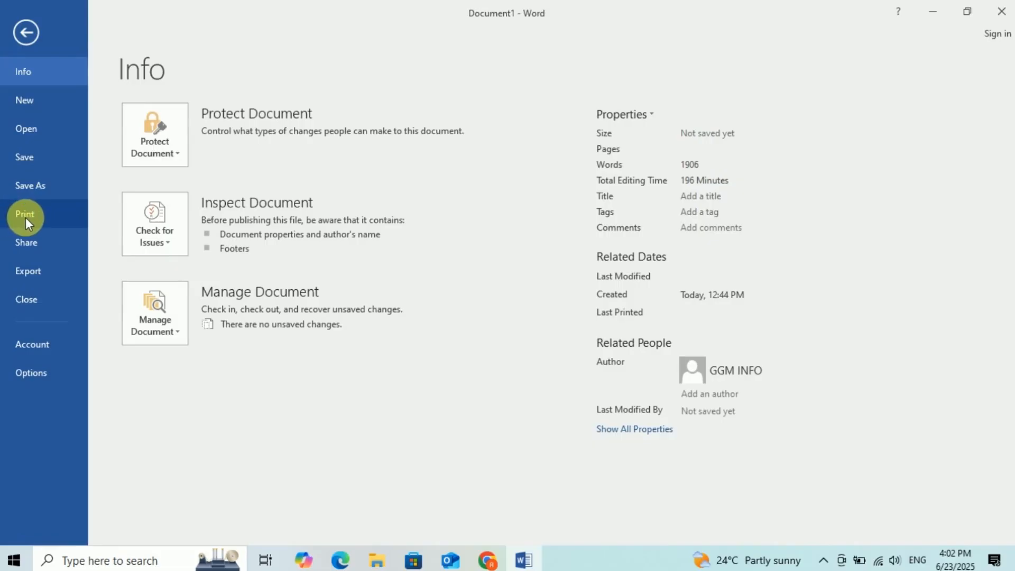
{"action": "left_click", "coordinate": [25, 217]}
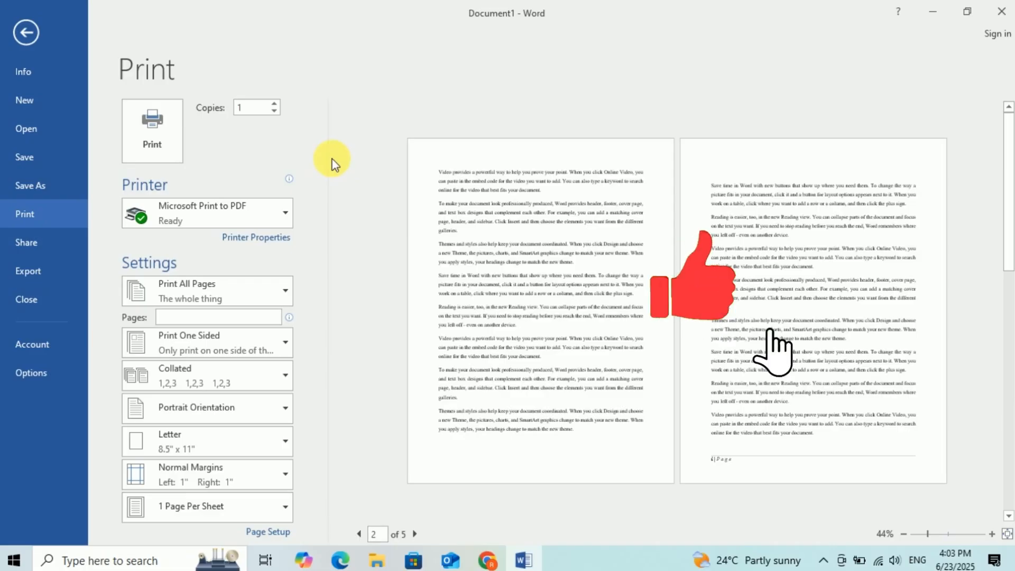
Check the number of copies, review the available printers, and choose Microsoft Print to PDF
{"action": "left_click", "coordinate": [247, 109]}
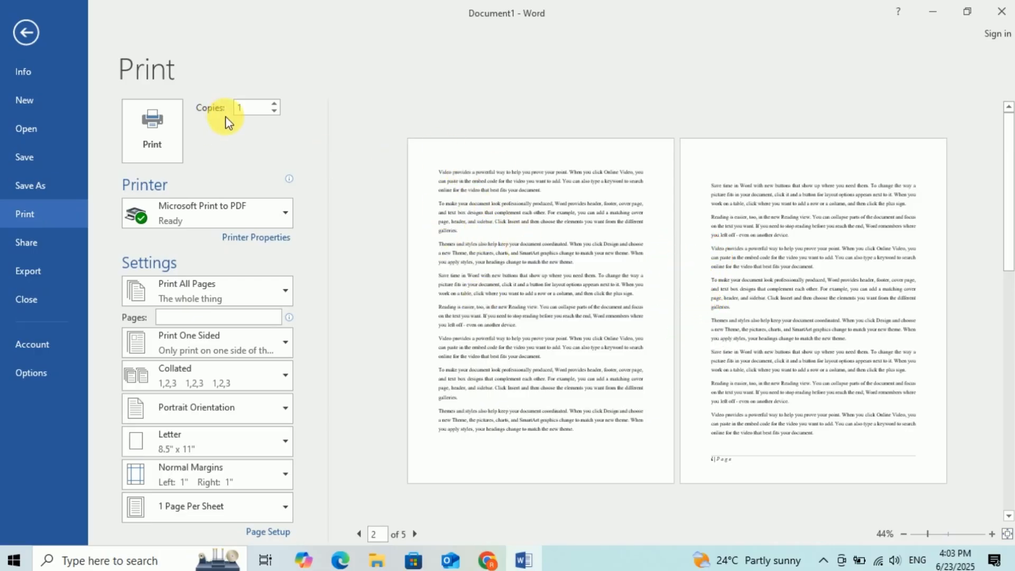
{"action": "double_click", "coordinate": [252, 108]}
{"action": "left_click", "coordinate": [261, 136]}
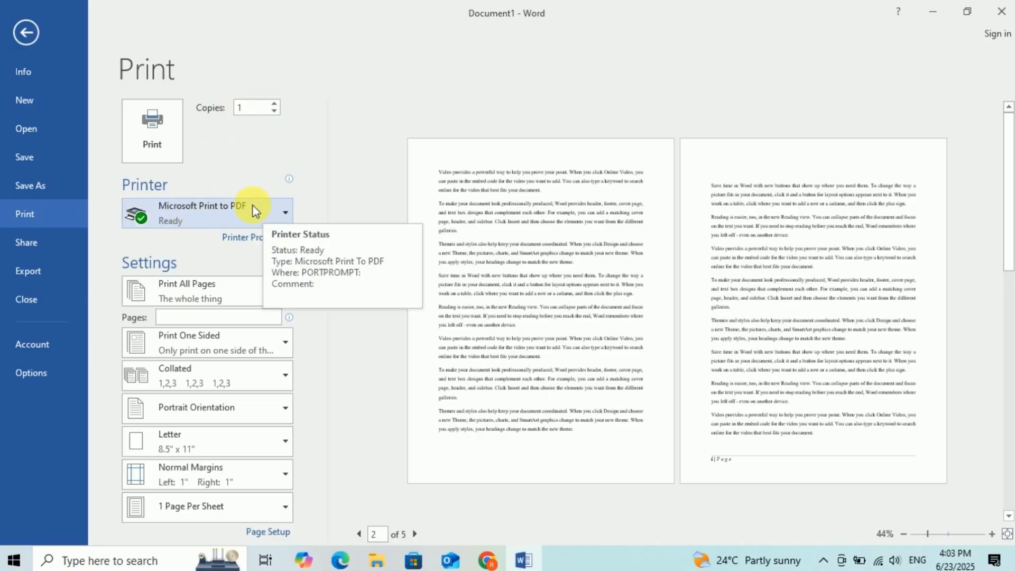
{"action": "left_click", "coordinate": [285, 214]}
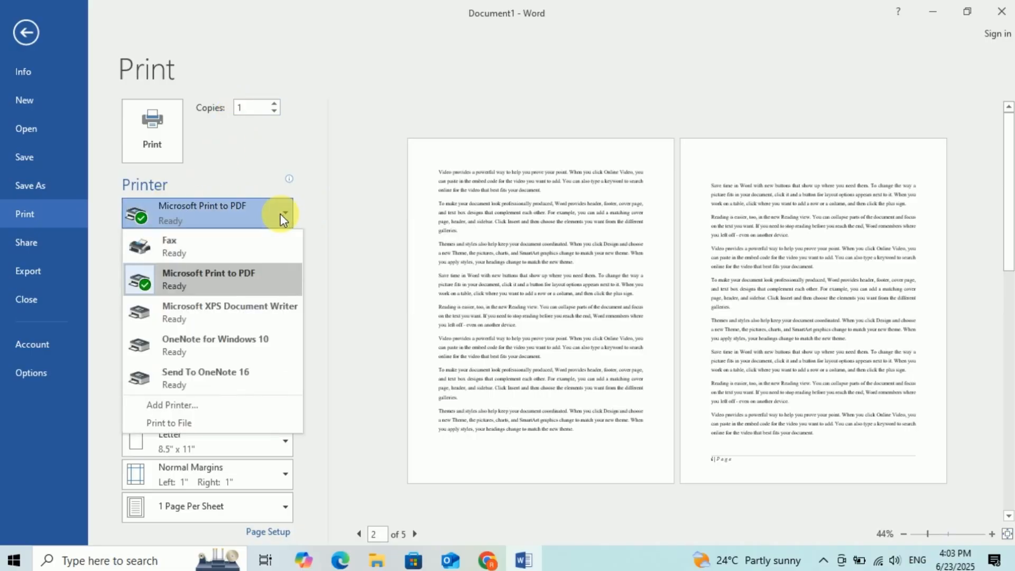
{"action": "left_click", "coordinate": [280, 213]}
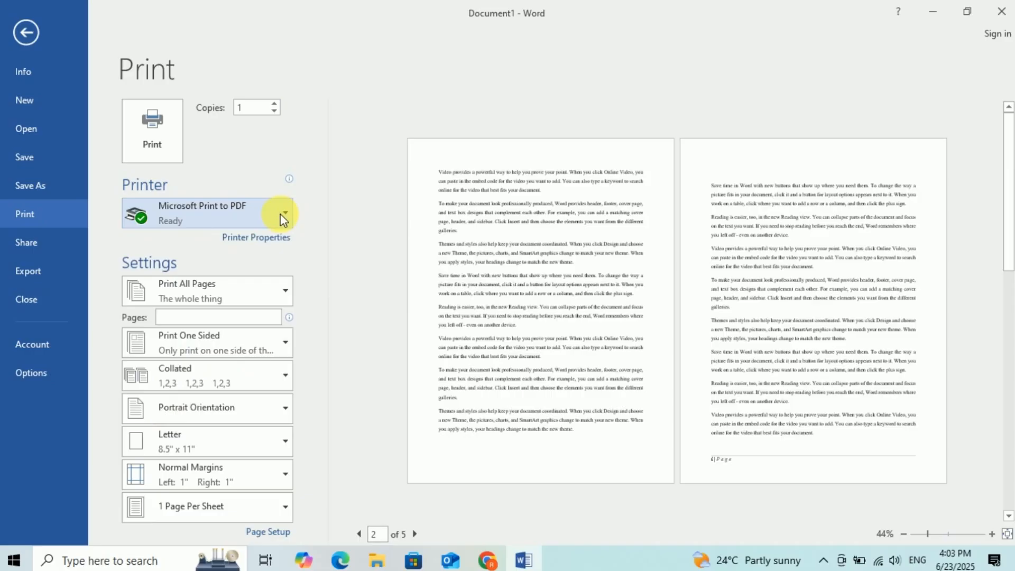
{"action": "left_click", "coordinate": [280, 214]}
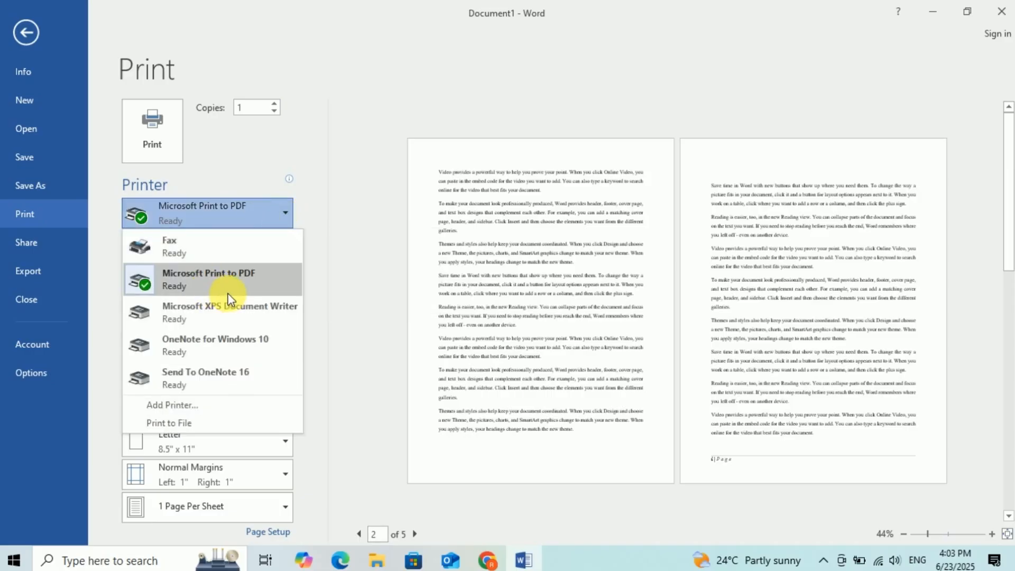
{"action": "left_click", "coordinate": [243, 284]}
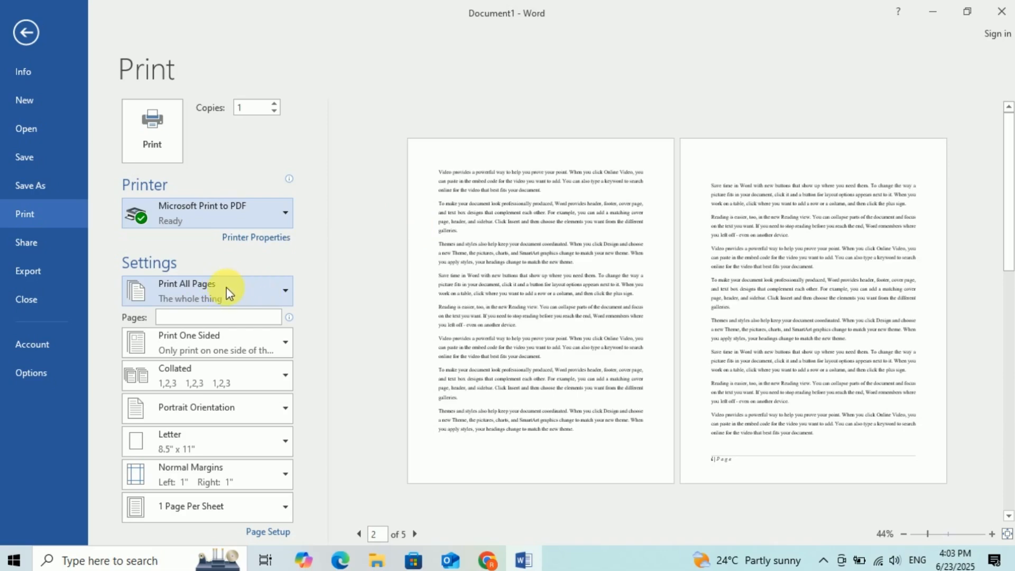
Limit printing to the current page and advance the print preview to page 3
{"action": "left_click", "coordinate": [285, 293]}
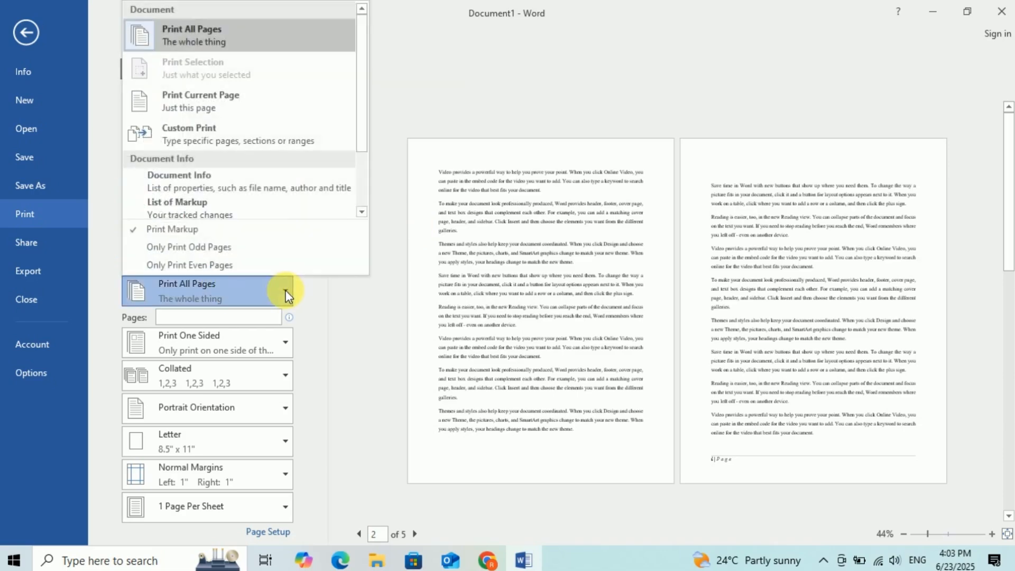
{"action": "left_click", "coordinate": [242, 106]}
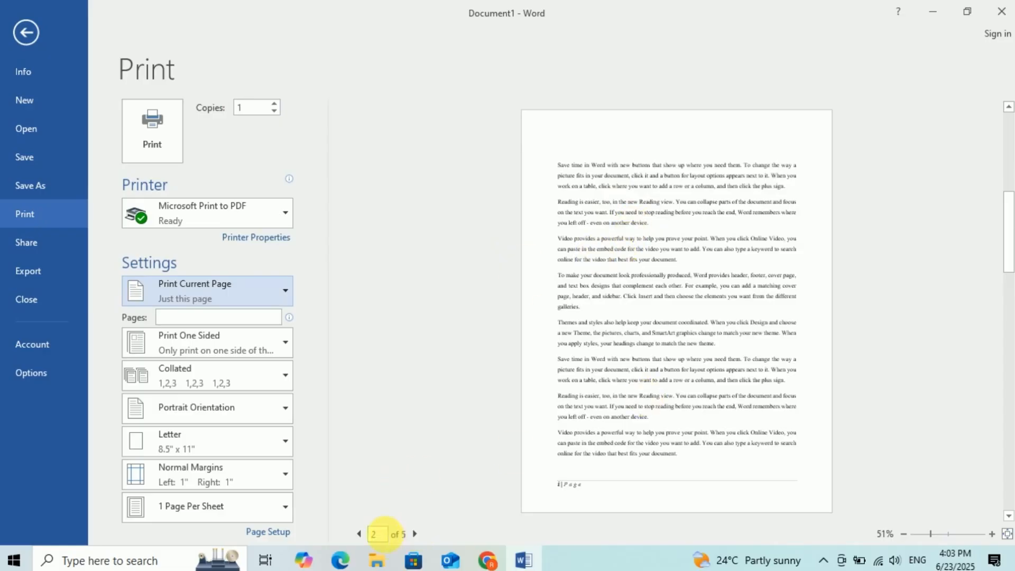
{"action": "left_click", "coordinate": [415, 535]}
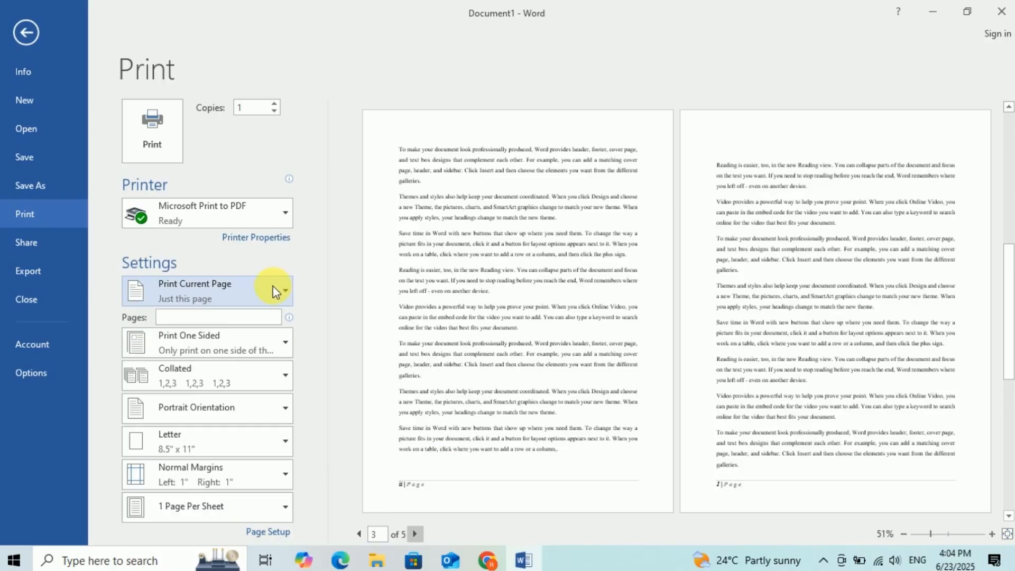
{"action": "left_click", "coordinate": [192, 319]}
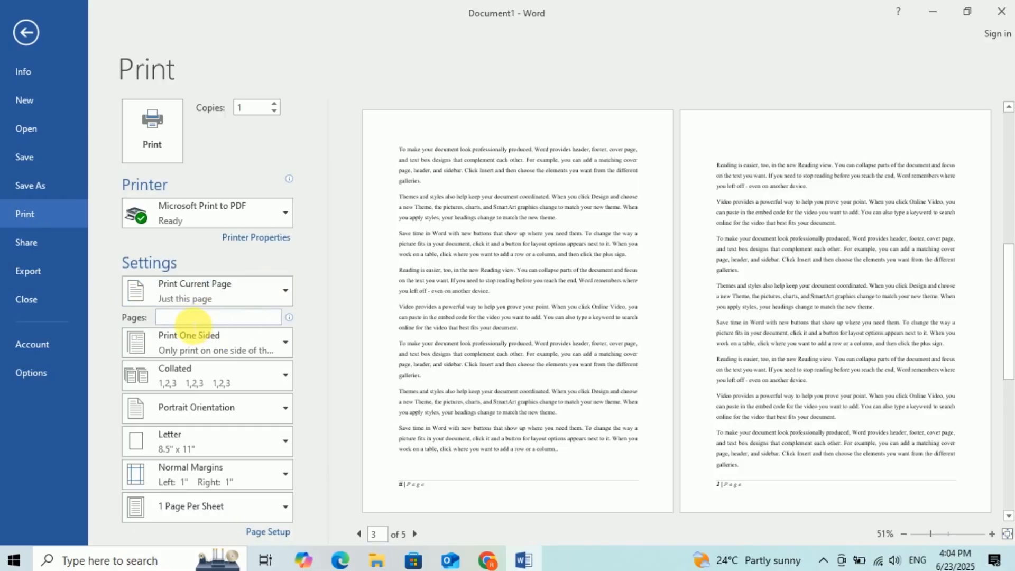
Set a custom print range of pages 3-4, and switch the range back to printing all pages
{"action": "left_click", "coordinate": [279, 291]}
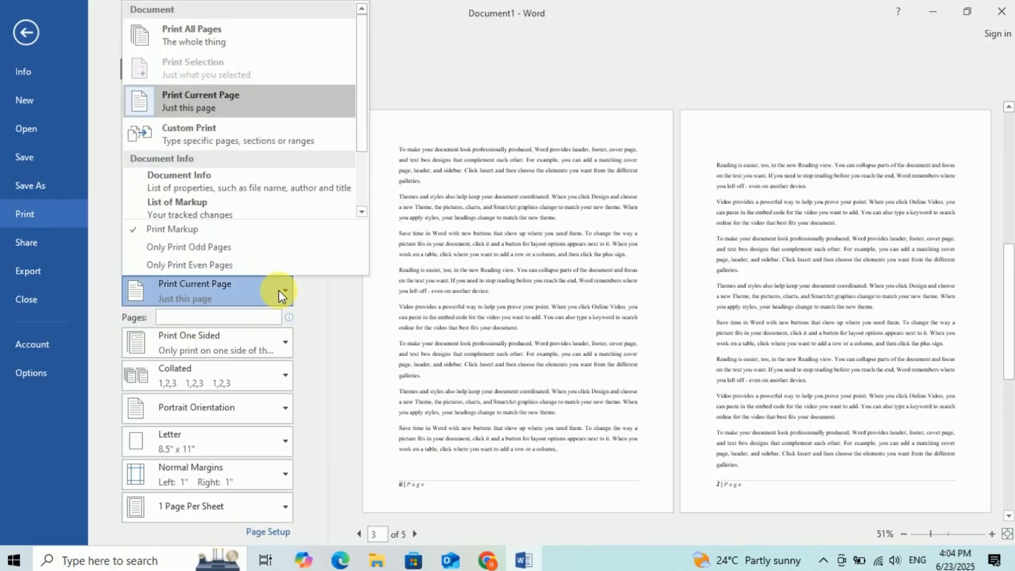
{"action": "left_click", "coordinate": [224, 146]}
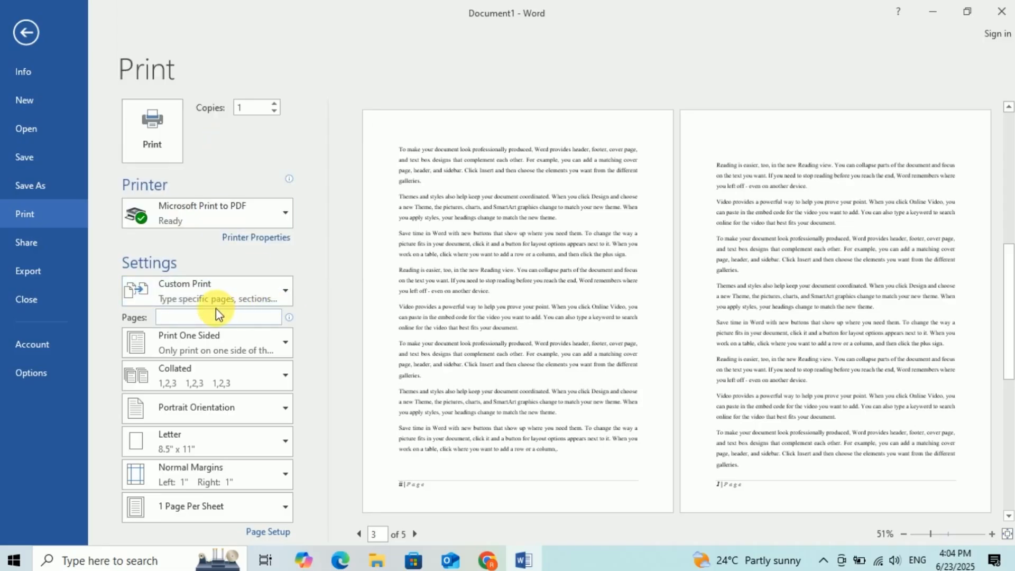
{"action": "left_click", "coordinate": [238, 317]}
{"action": "type", "text": "2"}
{"action": "key", "text": "BackSpace"}
{"action": "key", "text": "BackSpace"}
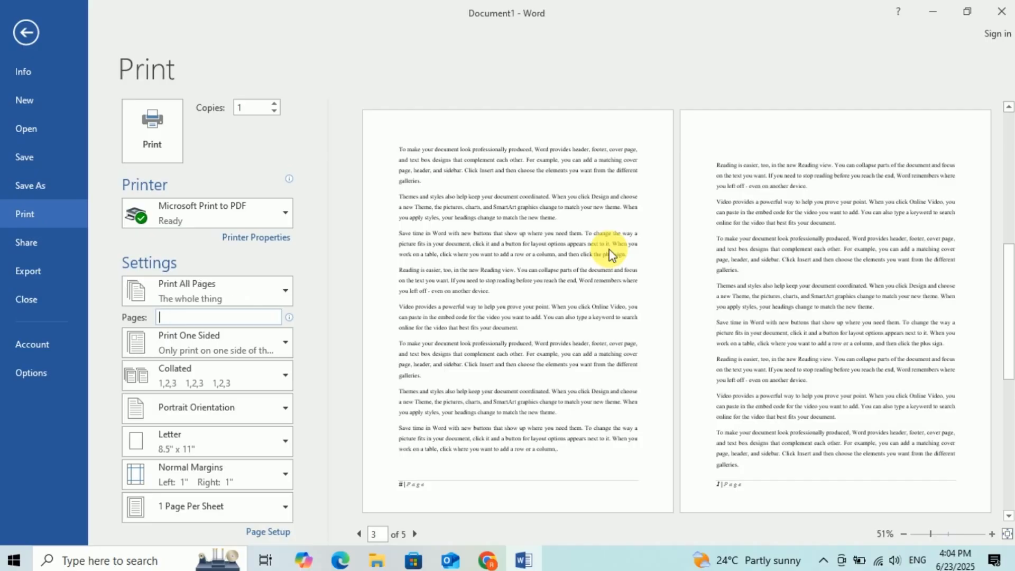
{"action": "type", "text": "3"}
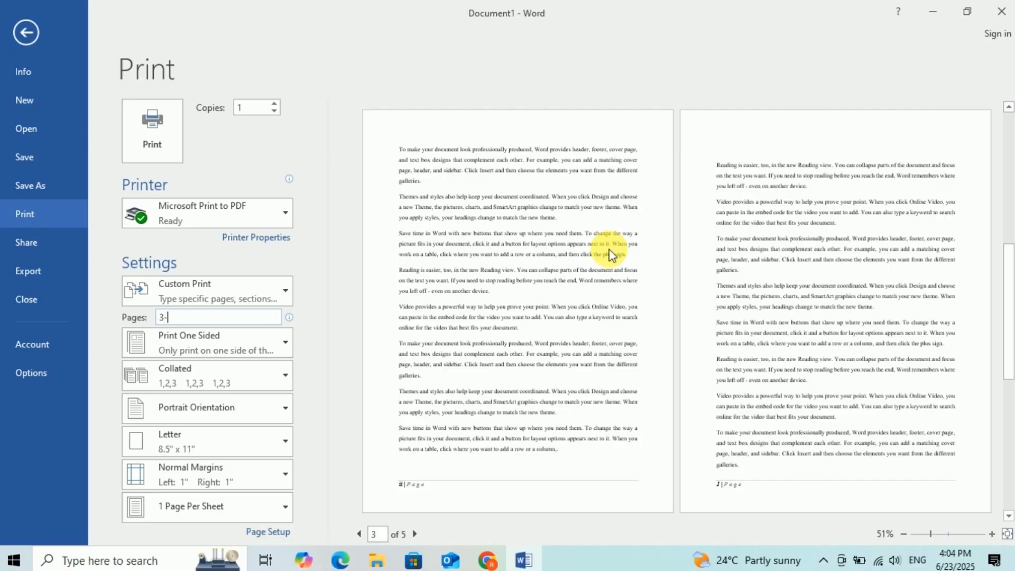
{"action": "type", "text": "-4"}
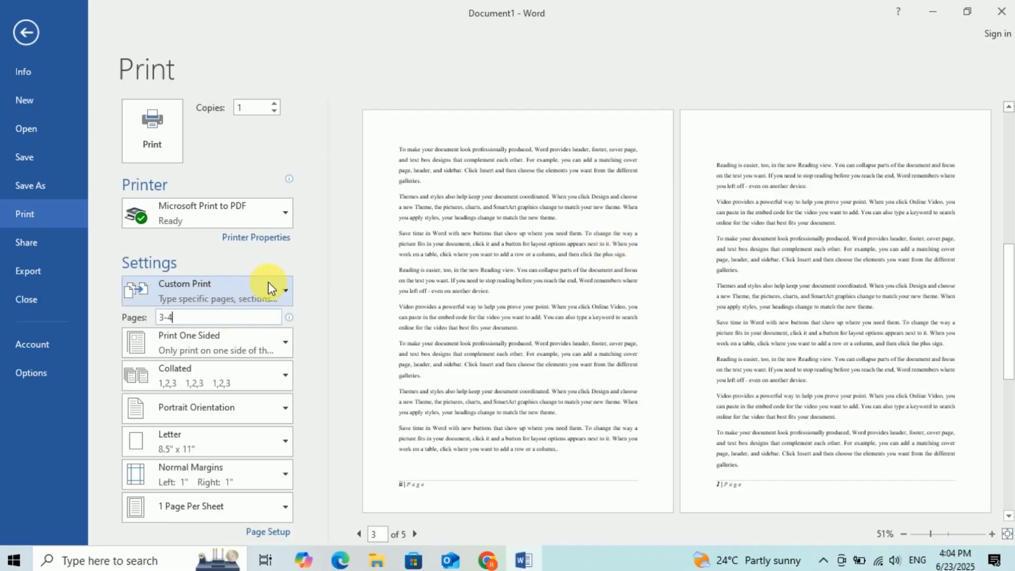
{"action": "left_click", "coordinate": [273, 297]}
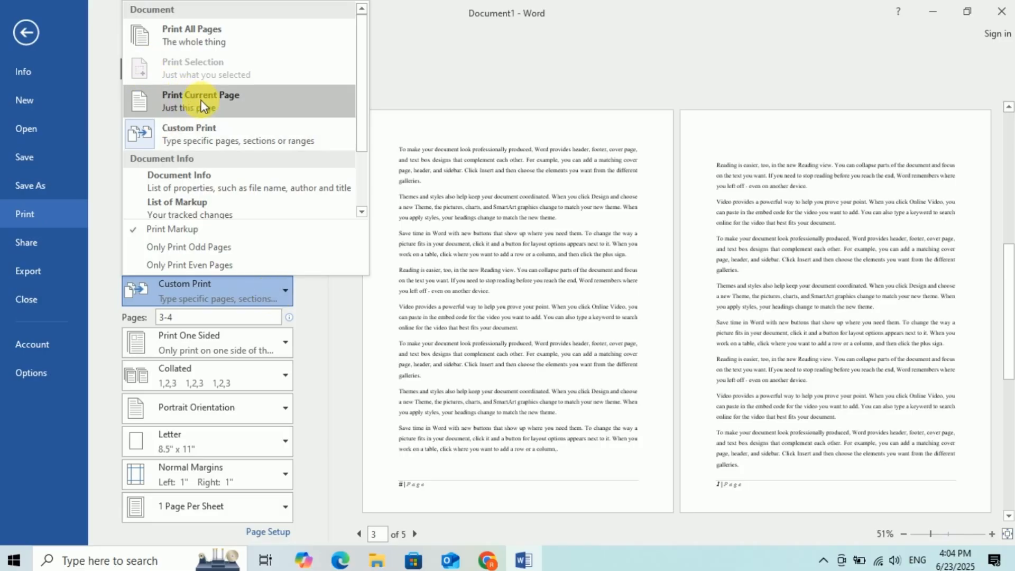
{"action": "left_click", "coordinate": [198, 34]}
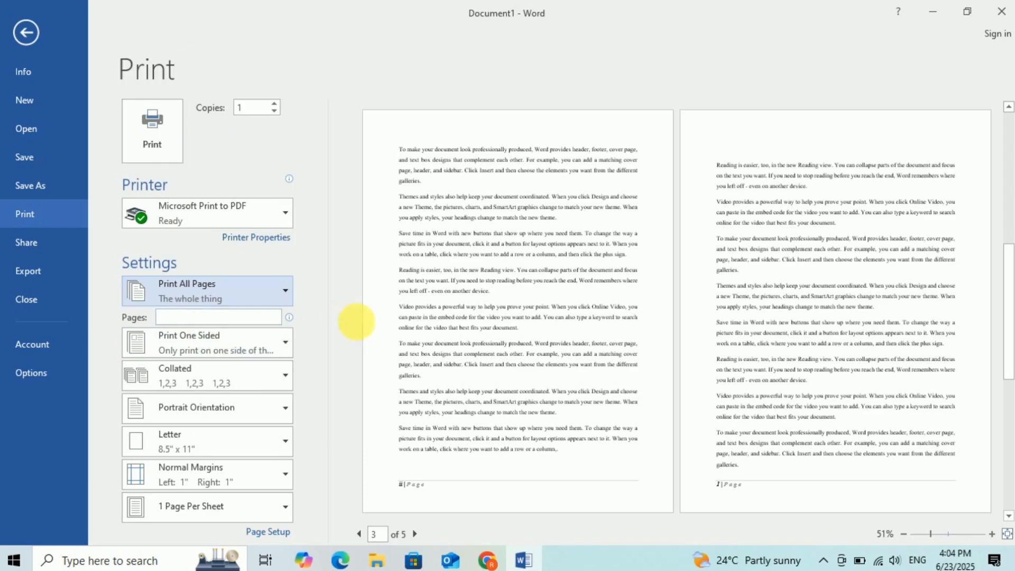
Set the document to manually print on both sides, and return it to one-sided printing
{"action": "left_click", "coordinate": [285, 342]}
{"action": "left_click", "coordinate": [285, 343]}
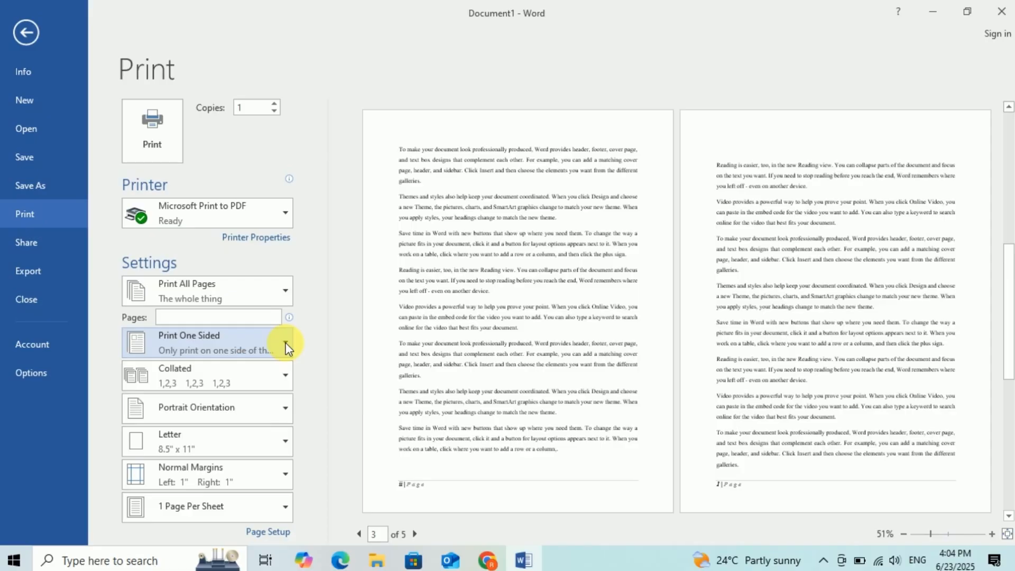
{"action": "left_click", "coordinate": [285, 342]}
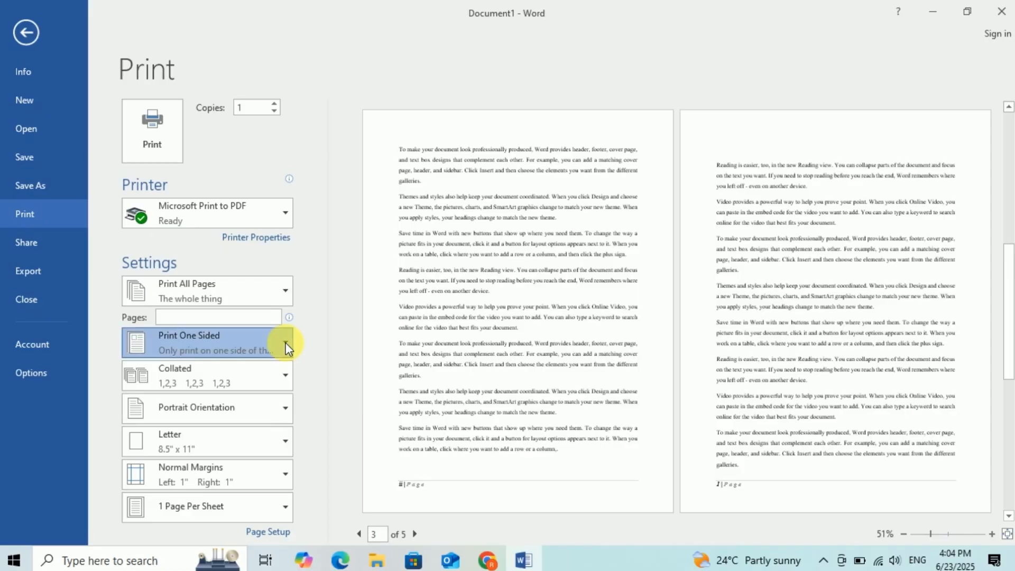
{"action": "left_click", "coordinate": [285, 342]}
{"action": "left_click", "coordinate": [286, 341]}
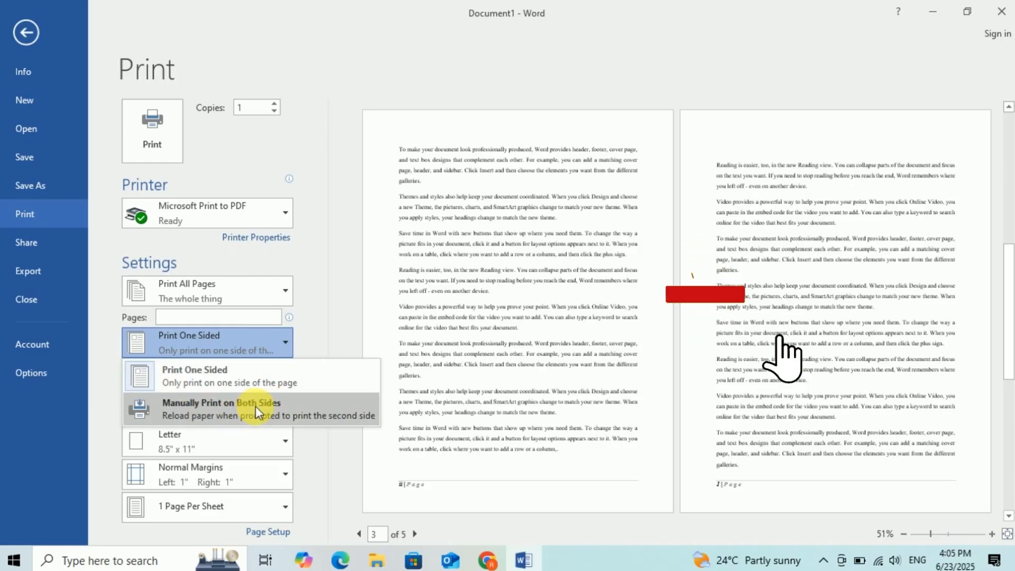
{"action": "left_click", "coordinate": [255, 405]}
{"action": "left_click", "coordinate": [268, 340]}
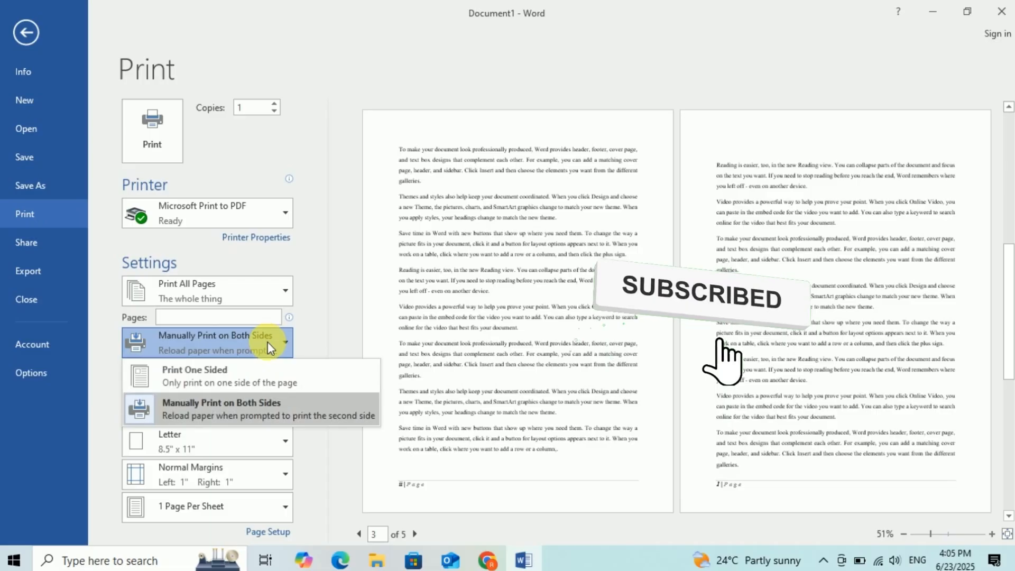
{"action": "left_click", "coordinate": [195, 375]}
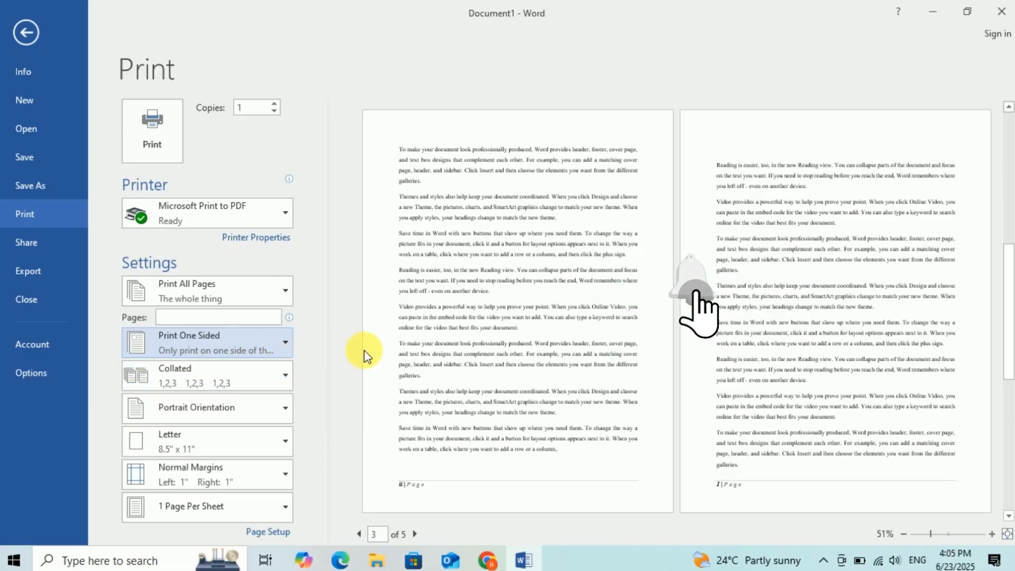
Switch the page orientation to landscape to preview it, and set it back to portrait
{"action": "left_click", "coordinate": [288, 411]}
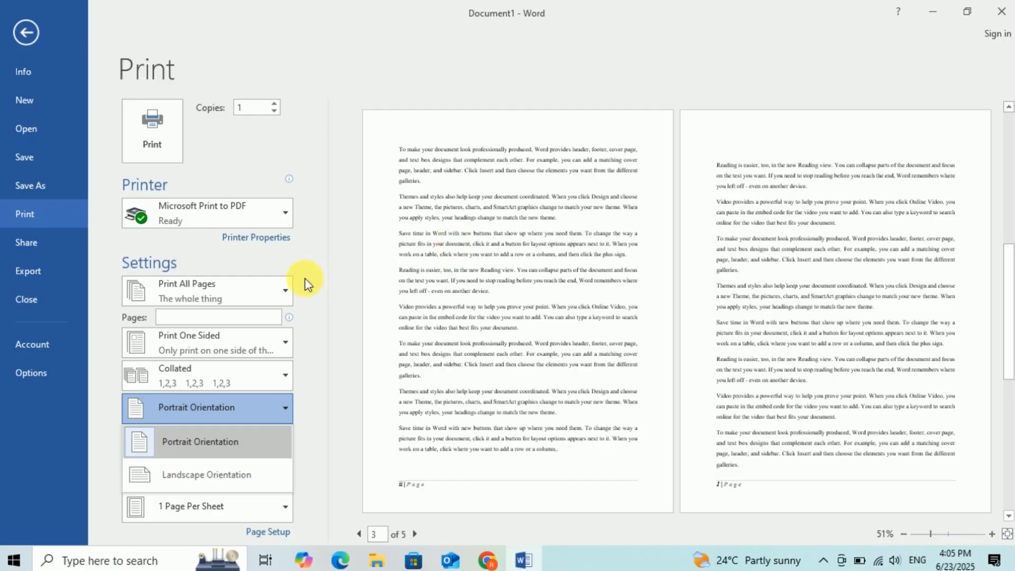
{"action": "left_click", "coordinate": [217, 475]}
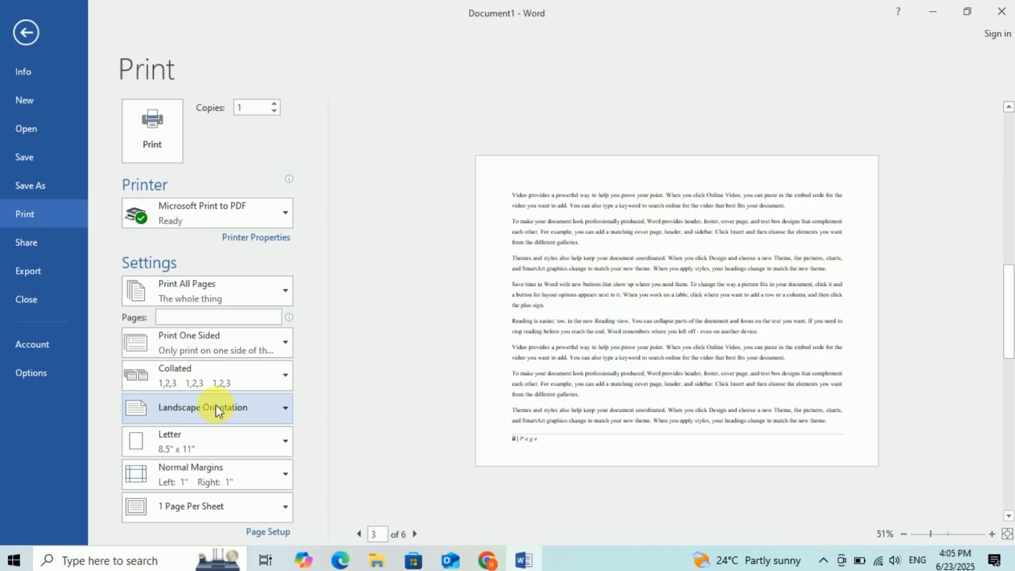
{"action": "left_click", "coordinate": [254, 406]}
{"action": "left_click", "coordinate": [202, 447]}
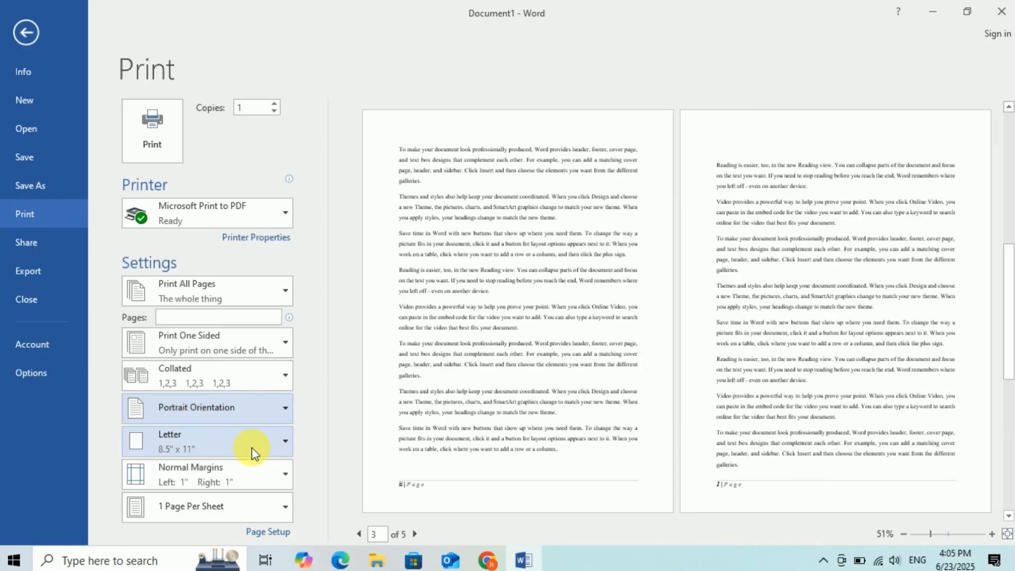
Review the available paper sizes, margin presets and pages-per-sheet options in the print settings
{"action": "left_click", "coordinate": [287, 441]}
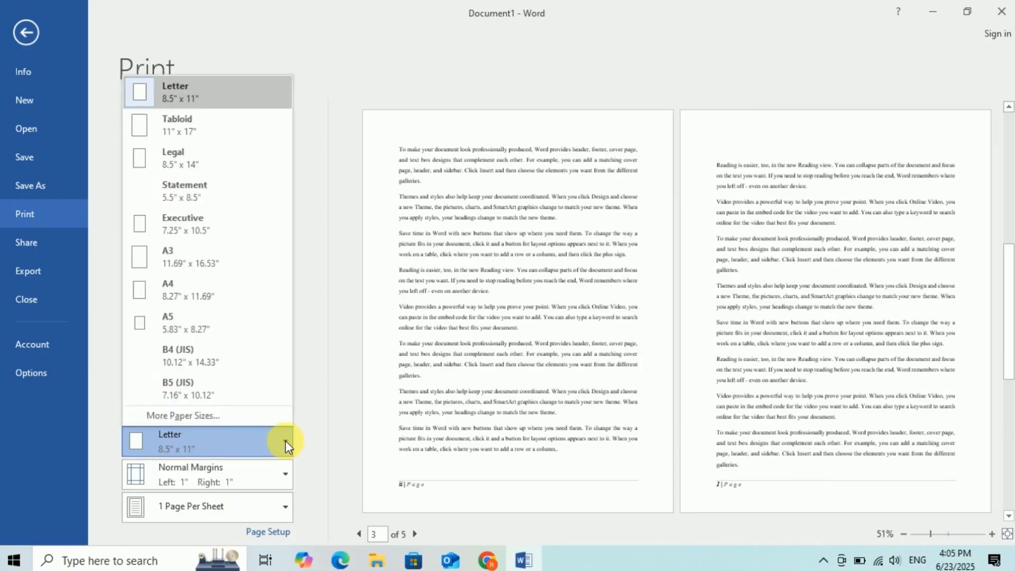
{"action": "left_click", "coordinate": [285, 441]}
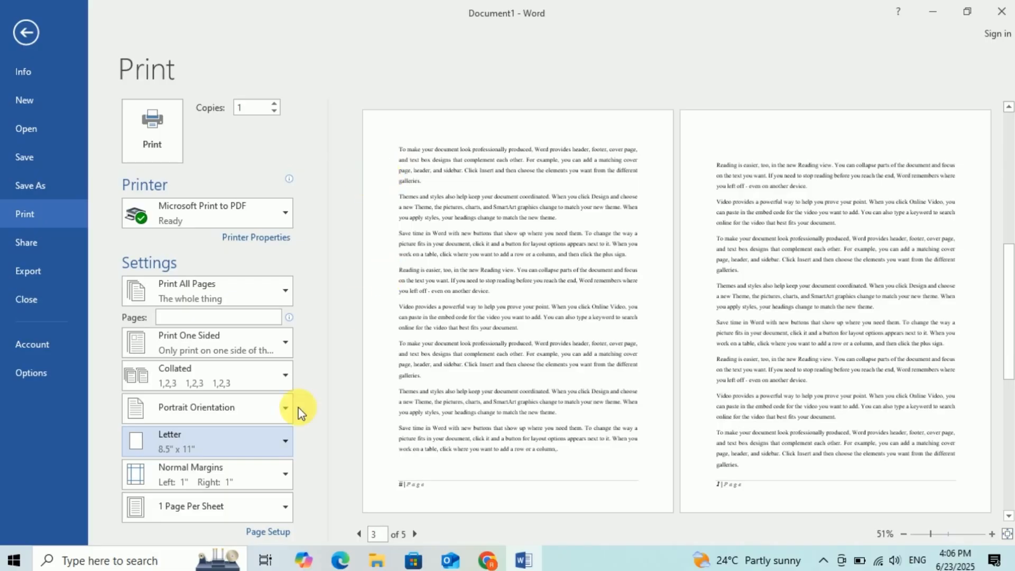
{"action": "left_click", "coordinate": [288, 474]}
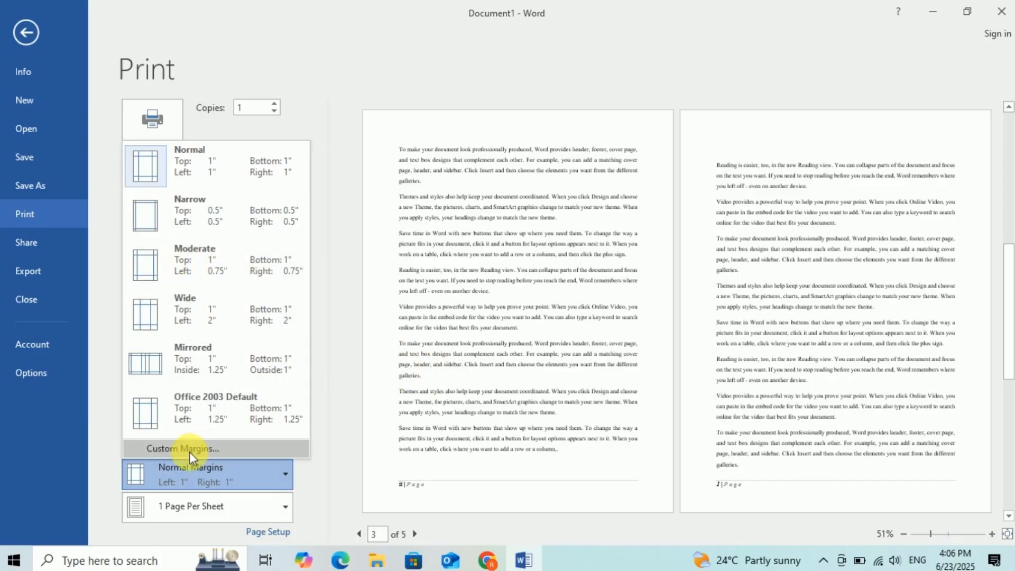
{"action": "left_click", "coordinate": [280, 476]}
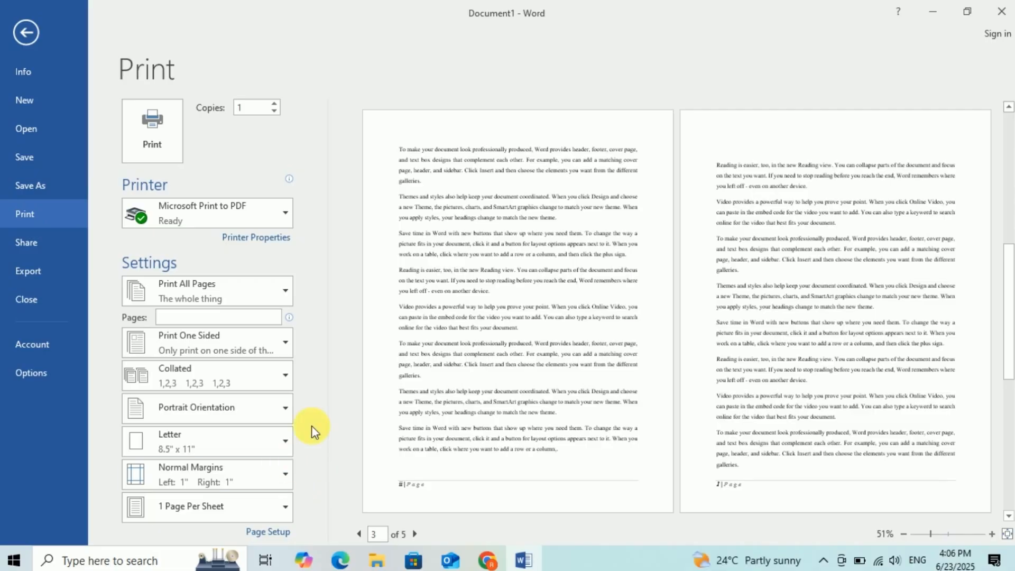
{"action": "left_click", "coordinate": [287, 508]}
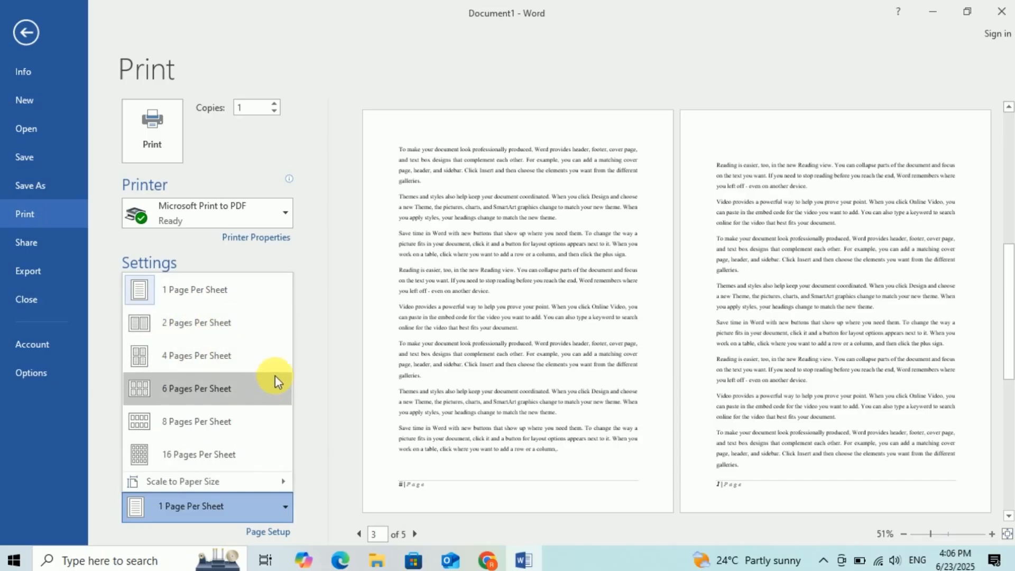
{"action": "left_click", "coordinate": [343, 354]}
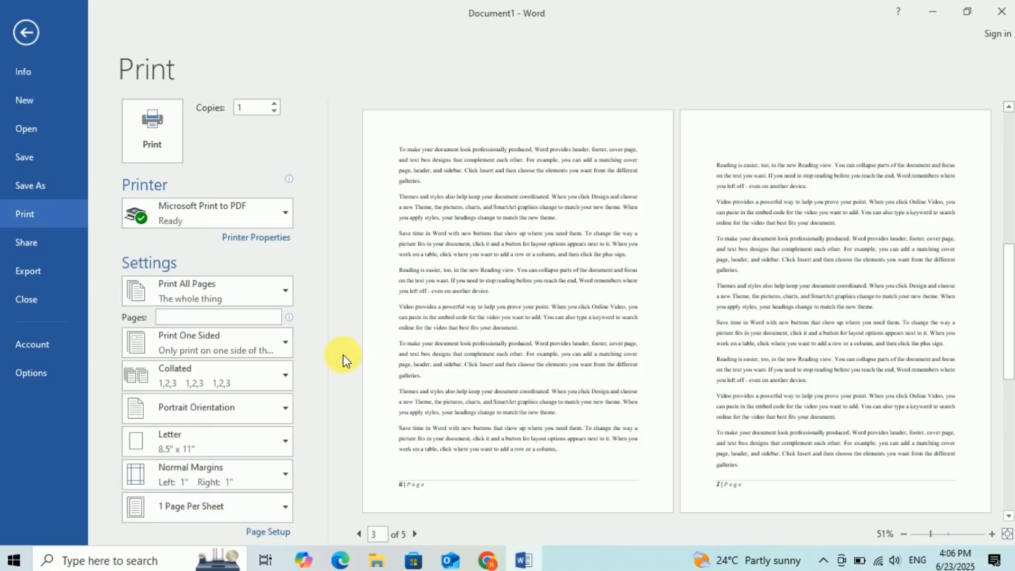